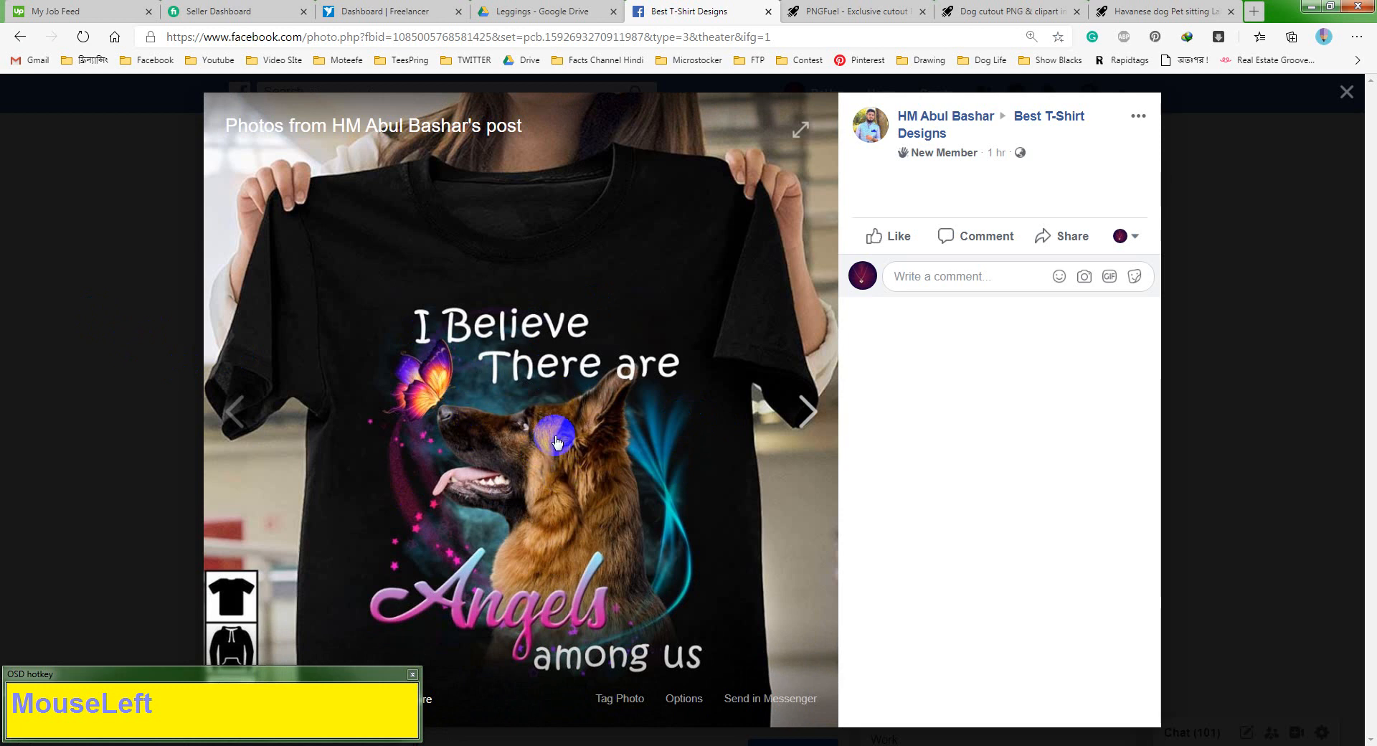
# - Close the enlarged T-shirt photo on Facebook and look over the cutout images on the PNGFuel home page
pyautogui.click(38, 329)
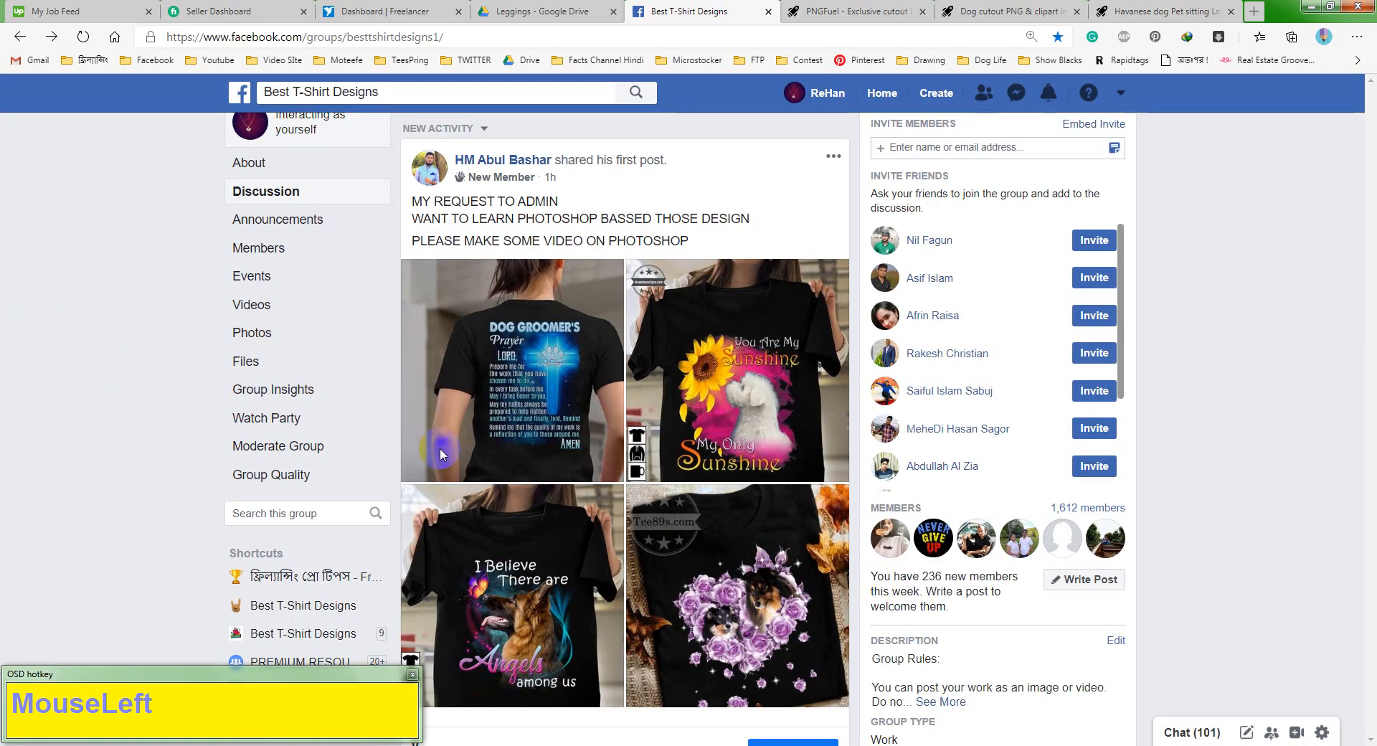
pyautogui.click(829, 6)
pyautogui.scroll(-3, 624, 264)
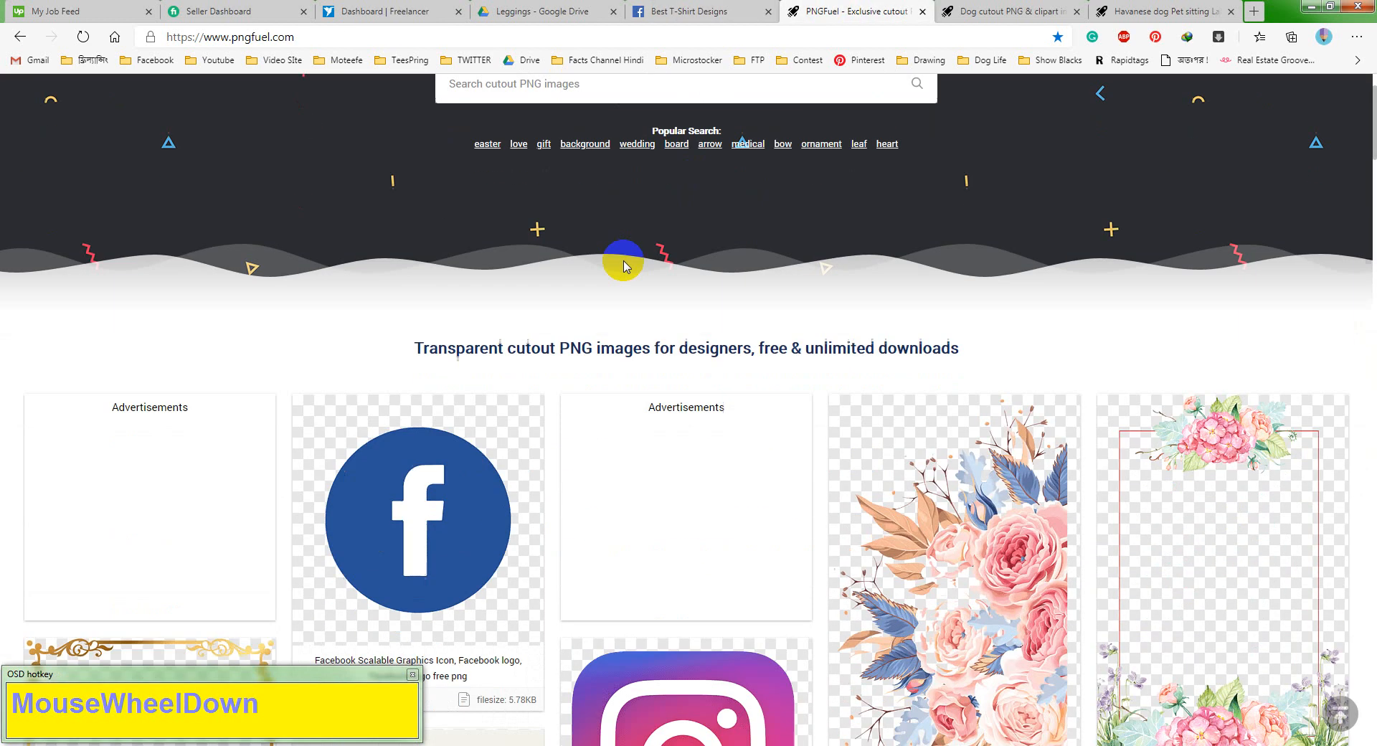
pyautogui.scroll(-4, 624, 264)
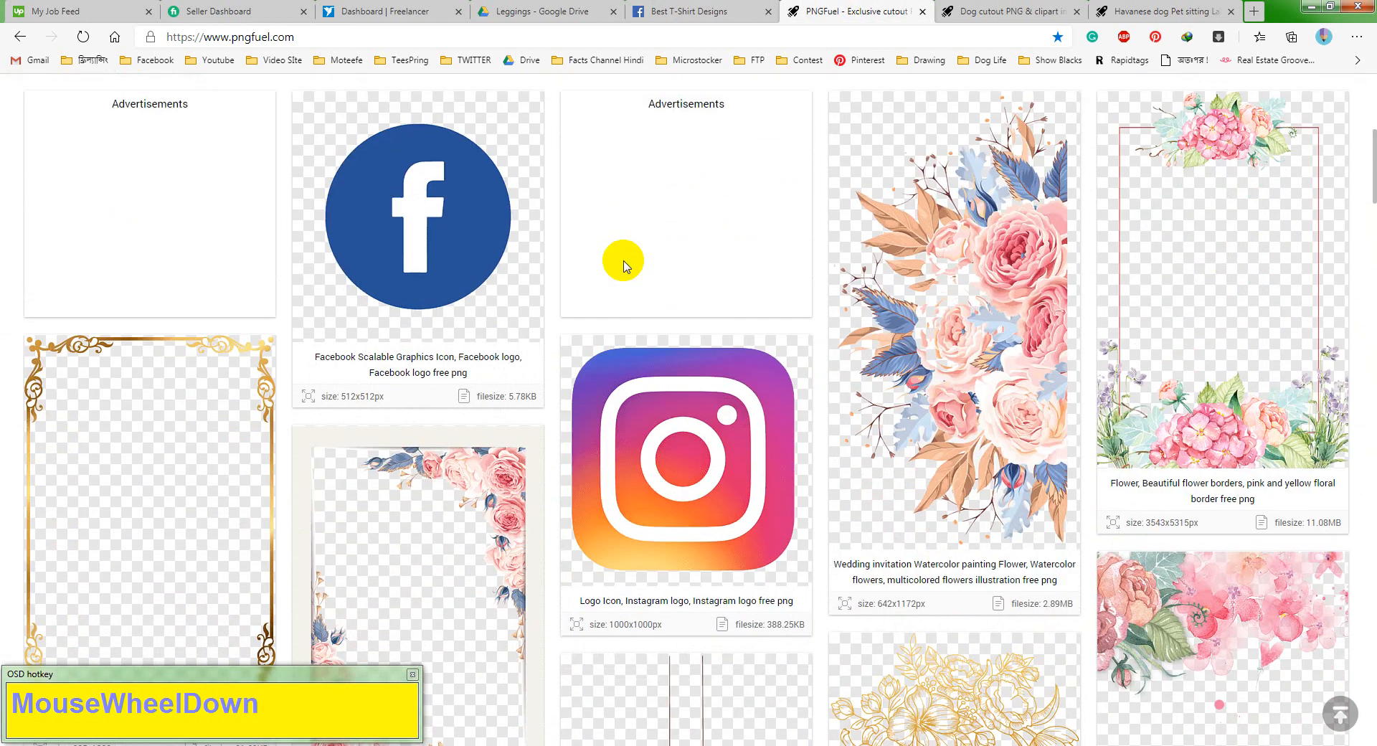
pyautogui.scroll(-7, 623, 265)
pyautogui.scroll(8, 624, 266)
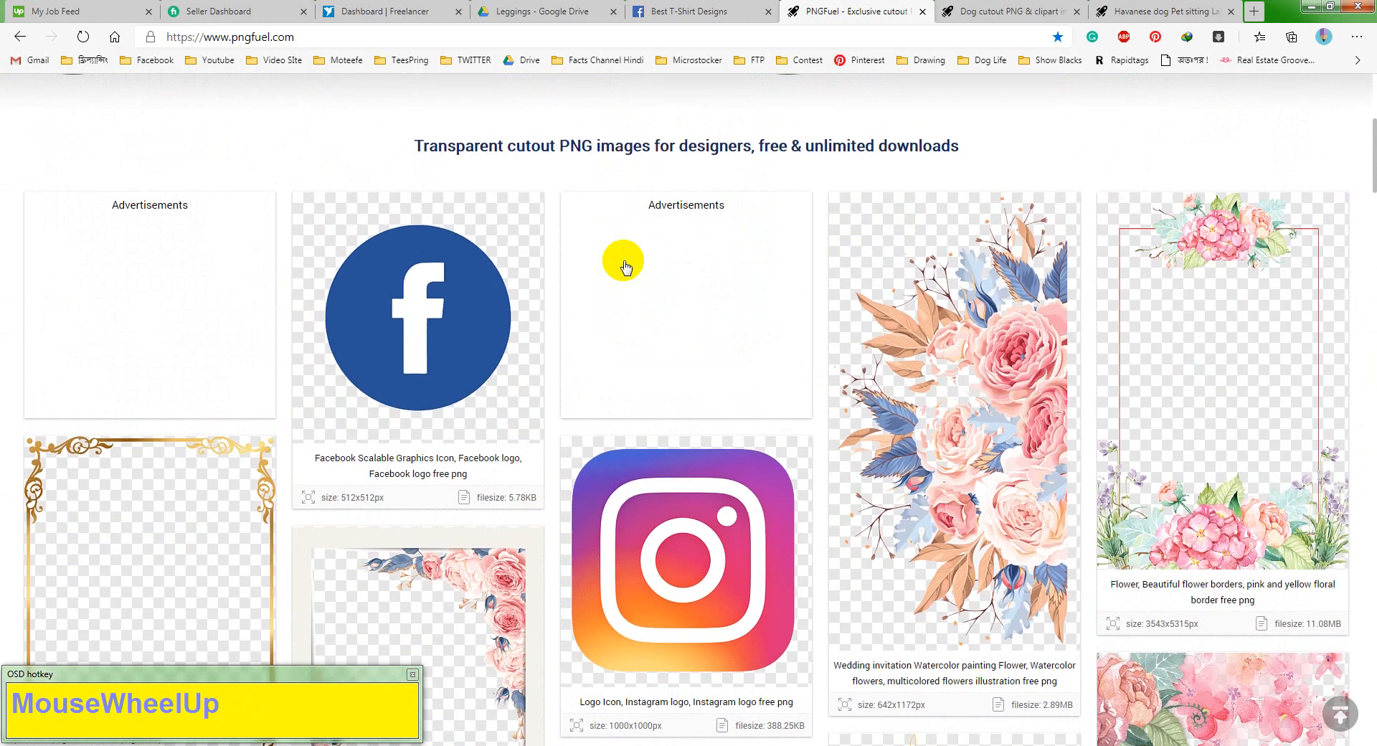
pyautogui.scroll(5, 623, 267)
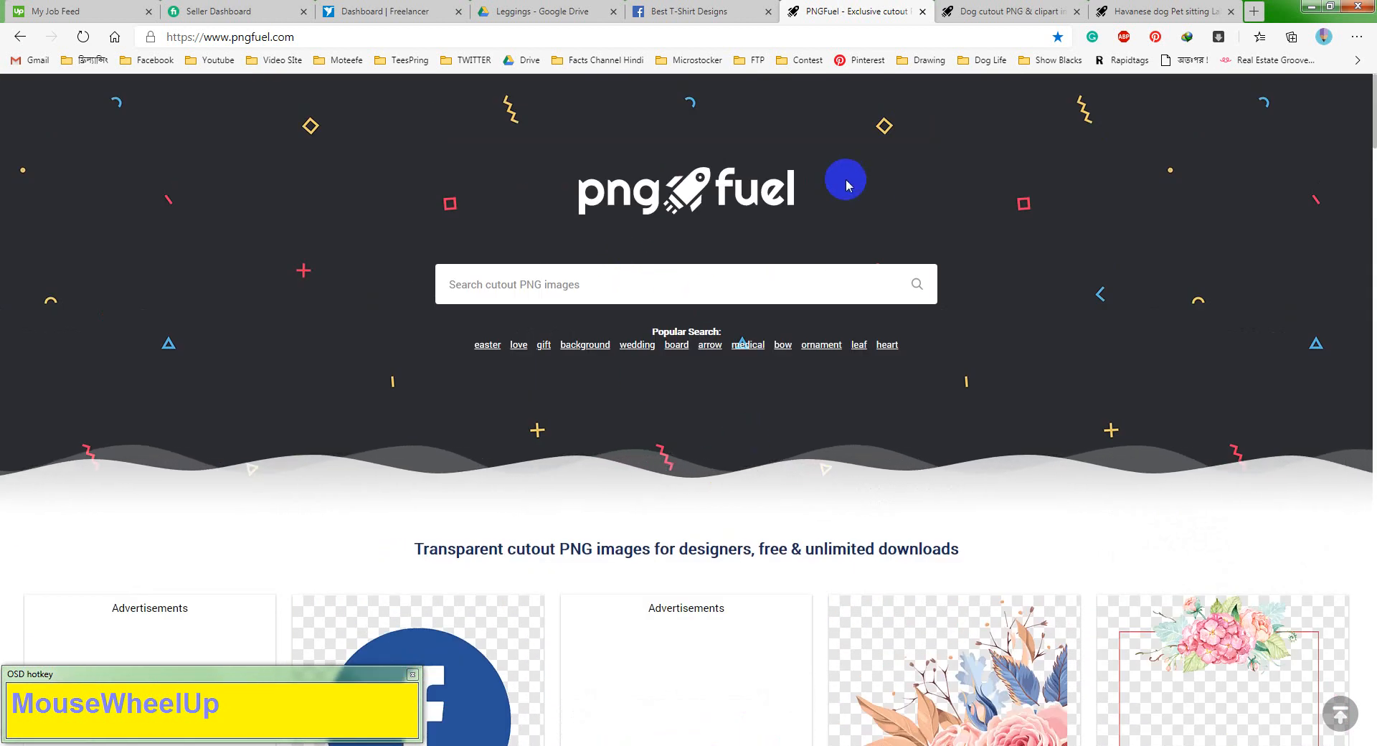
# - Browse the PNGFuel search results for dog cutout images
pyautogui.click(971, 11)
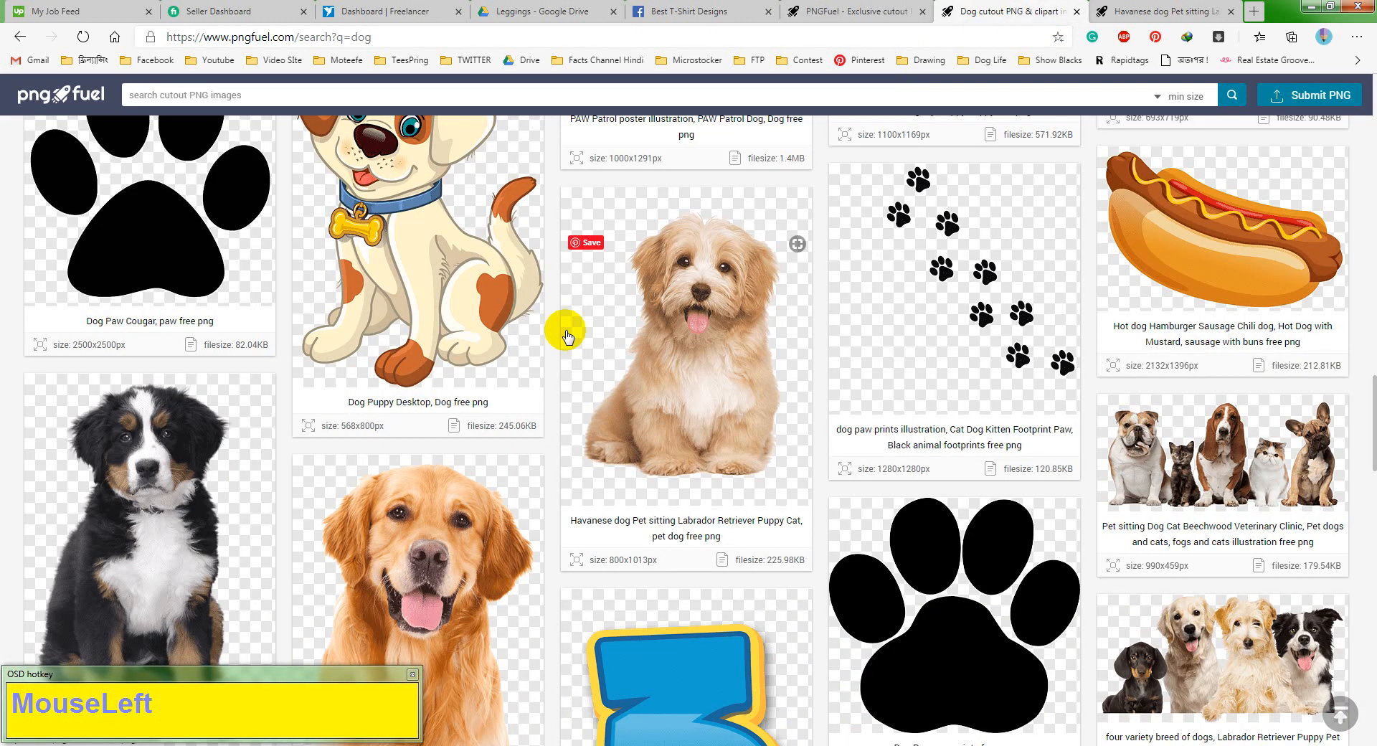
pyautogui.scroll(15, 566, 336)
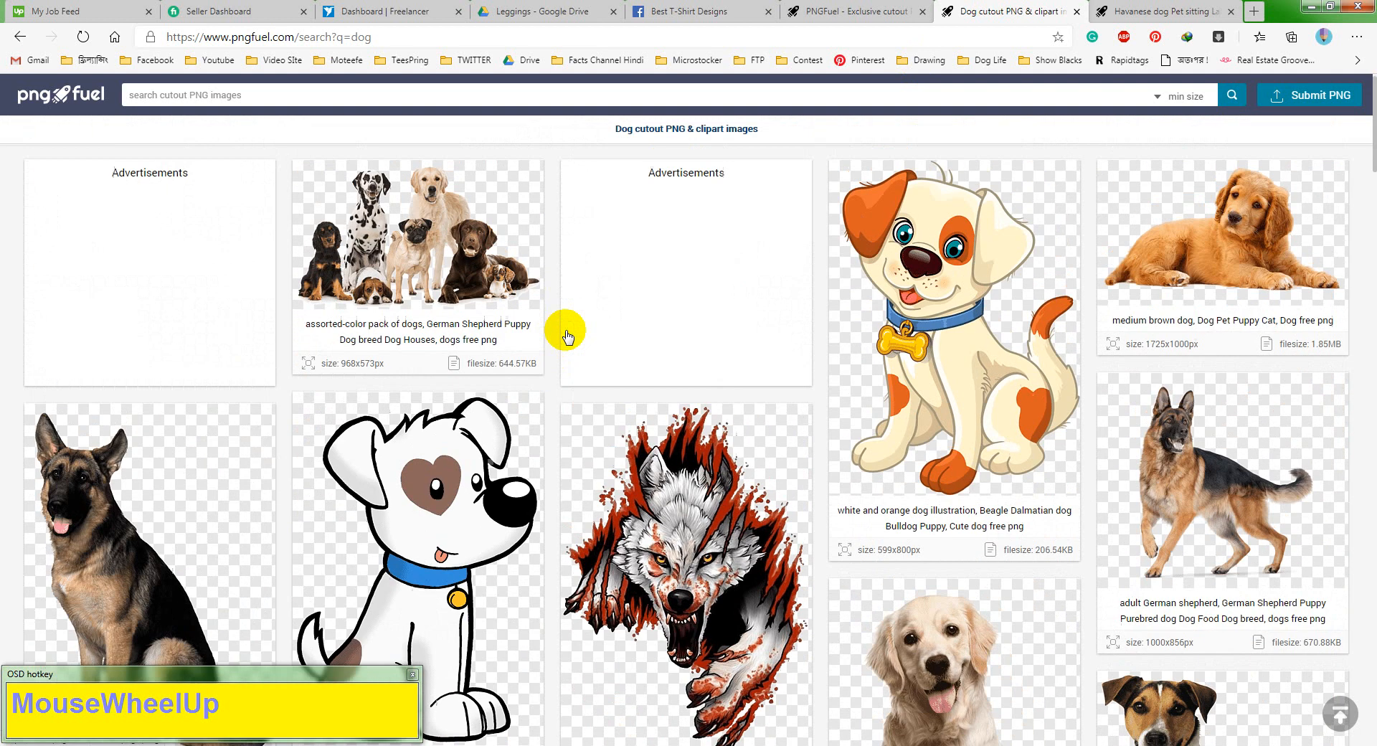
pyautogui.scroll(-7, 623, 451)
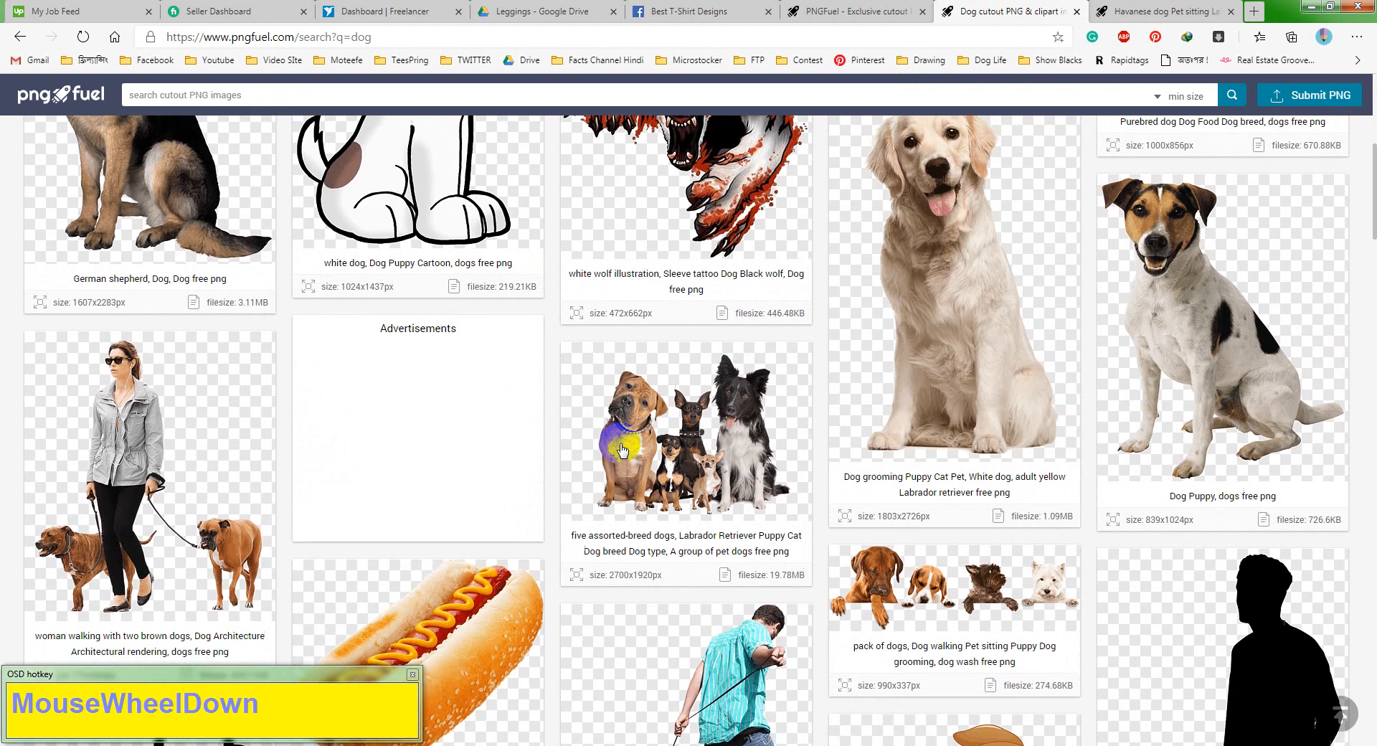
# - Examine the Havanese puppy PNG page and its license note about non-commercial use
pyautogui.click(1148, 11)
pyautogui.scroll(2, 535, 294)
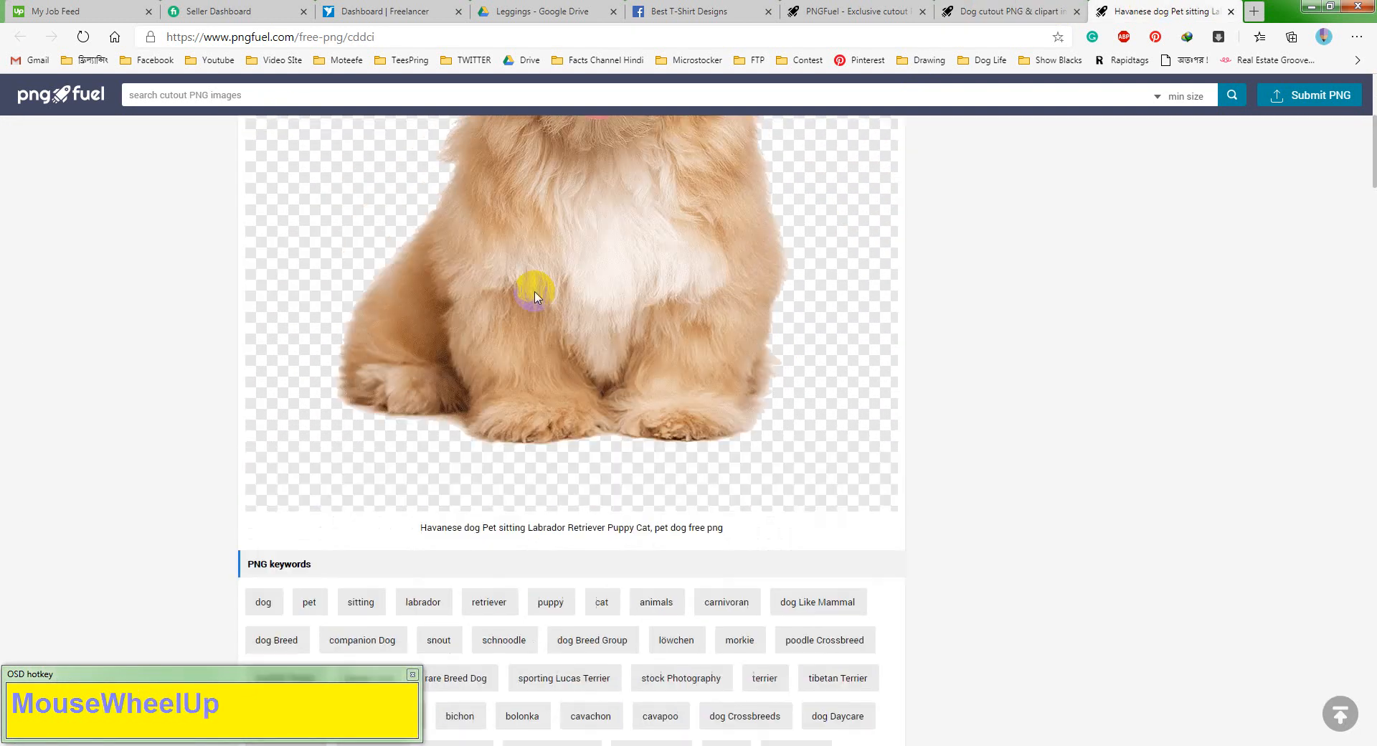
pyautogui.scroll(5, 535, 295)
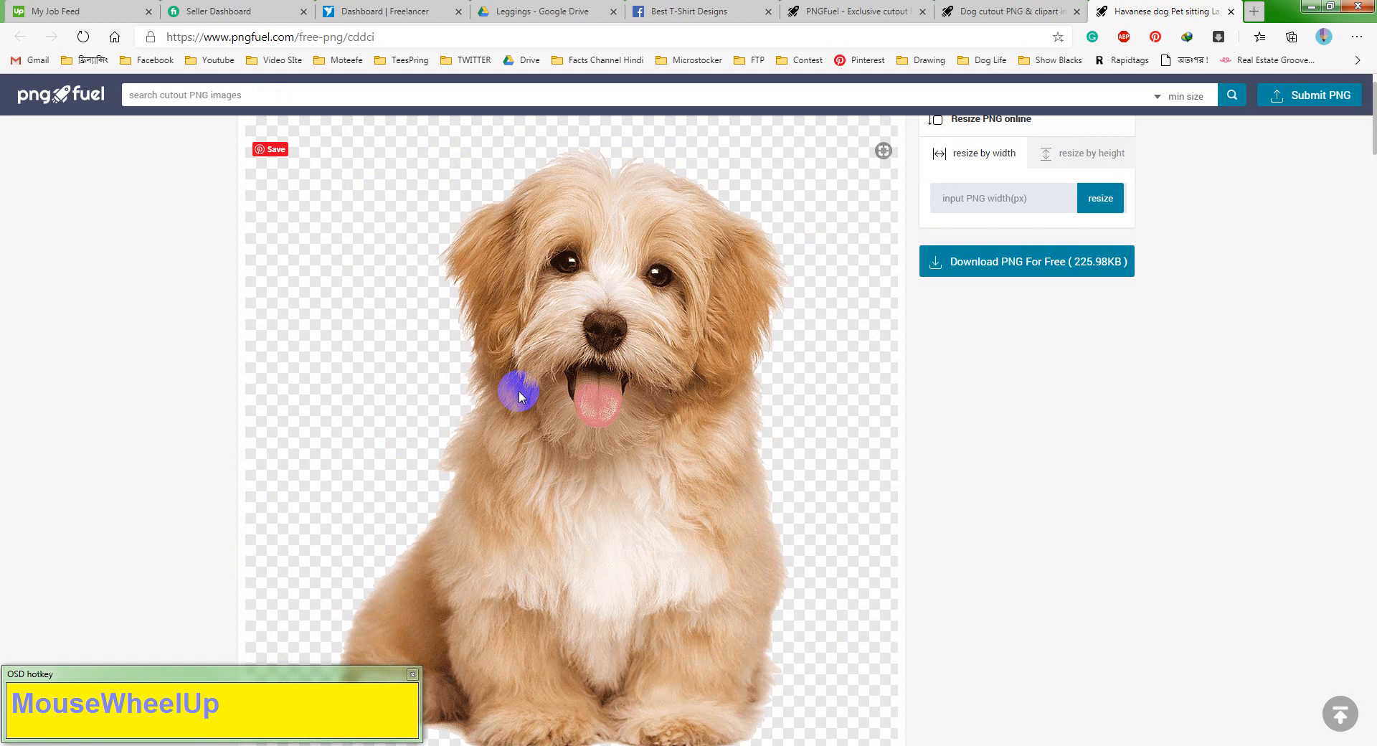
pyautogui.scroll(-15, 518, 395)
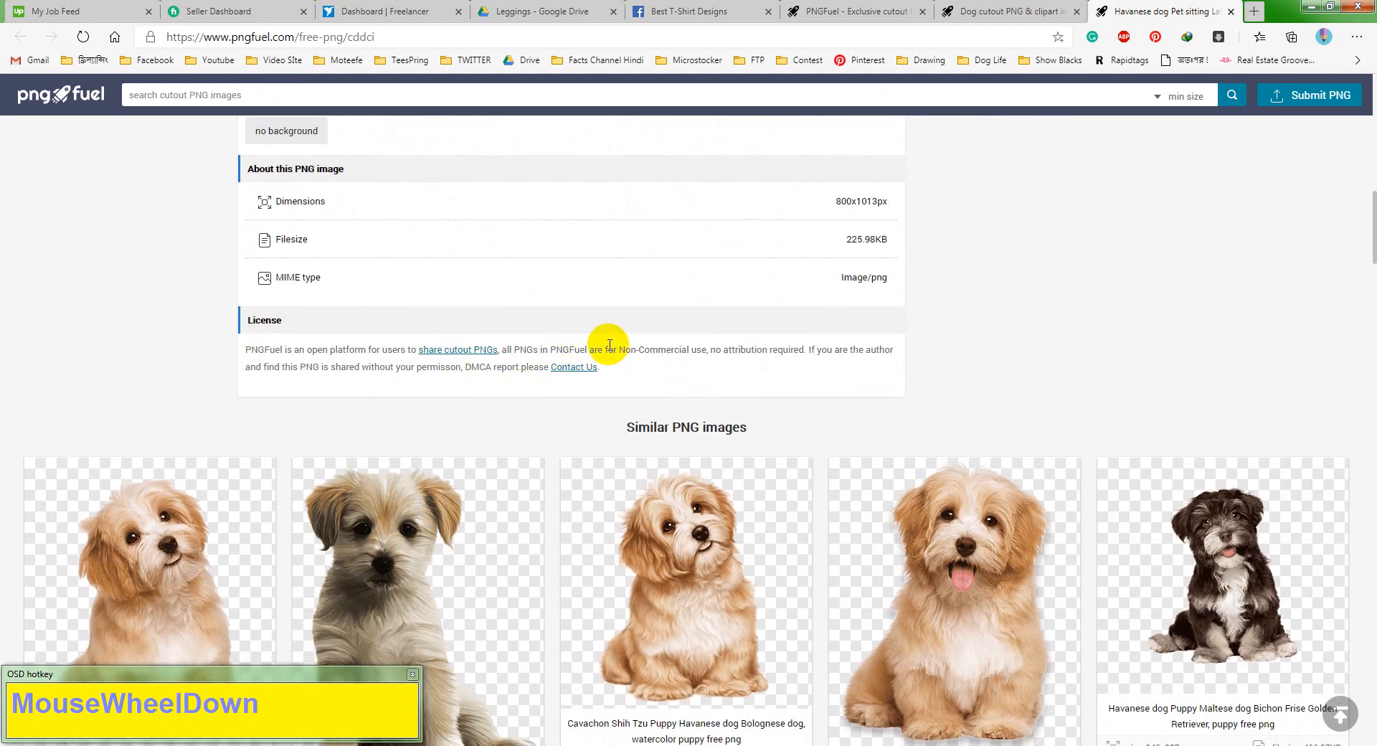
pyautogui.moveTo(606, 349); pyautogui.dragTo(693, 347)
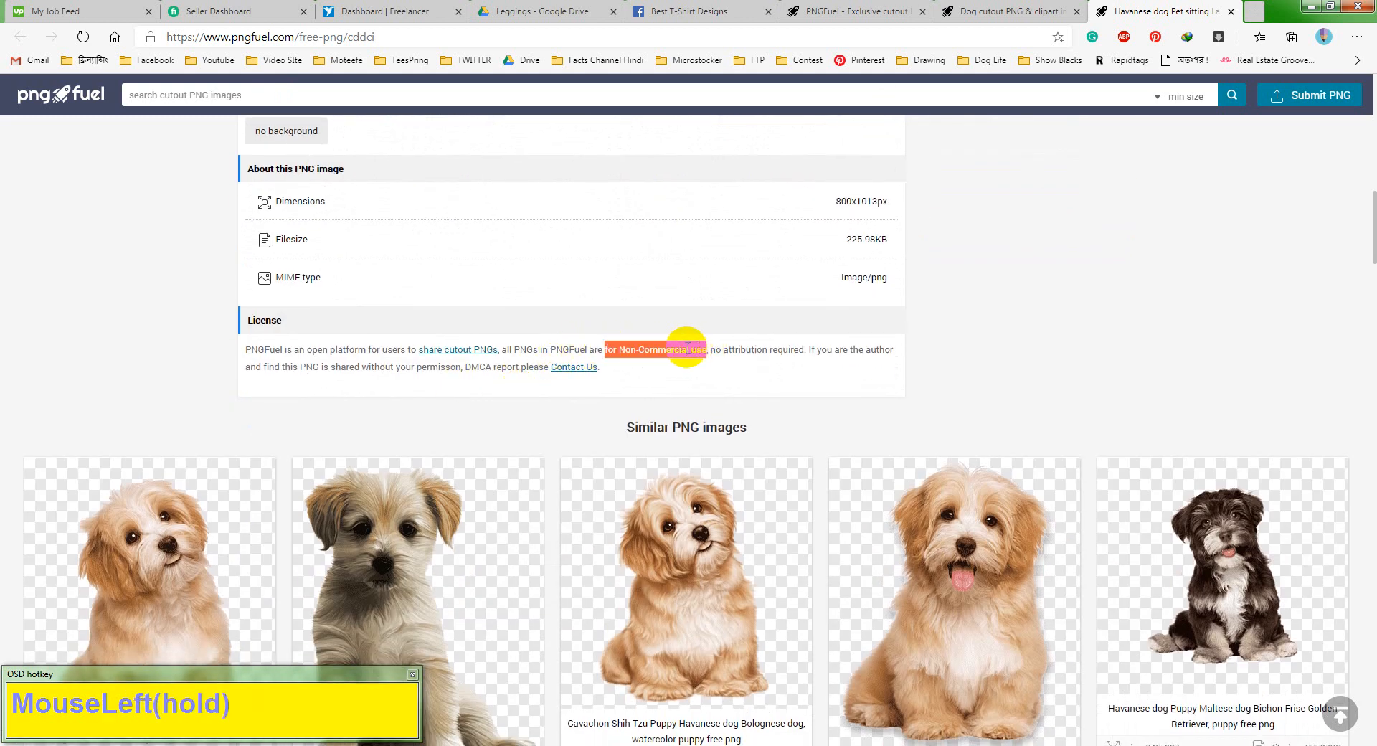
pyautogui.click(688, 349)
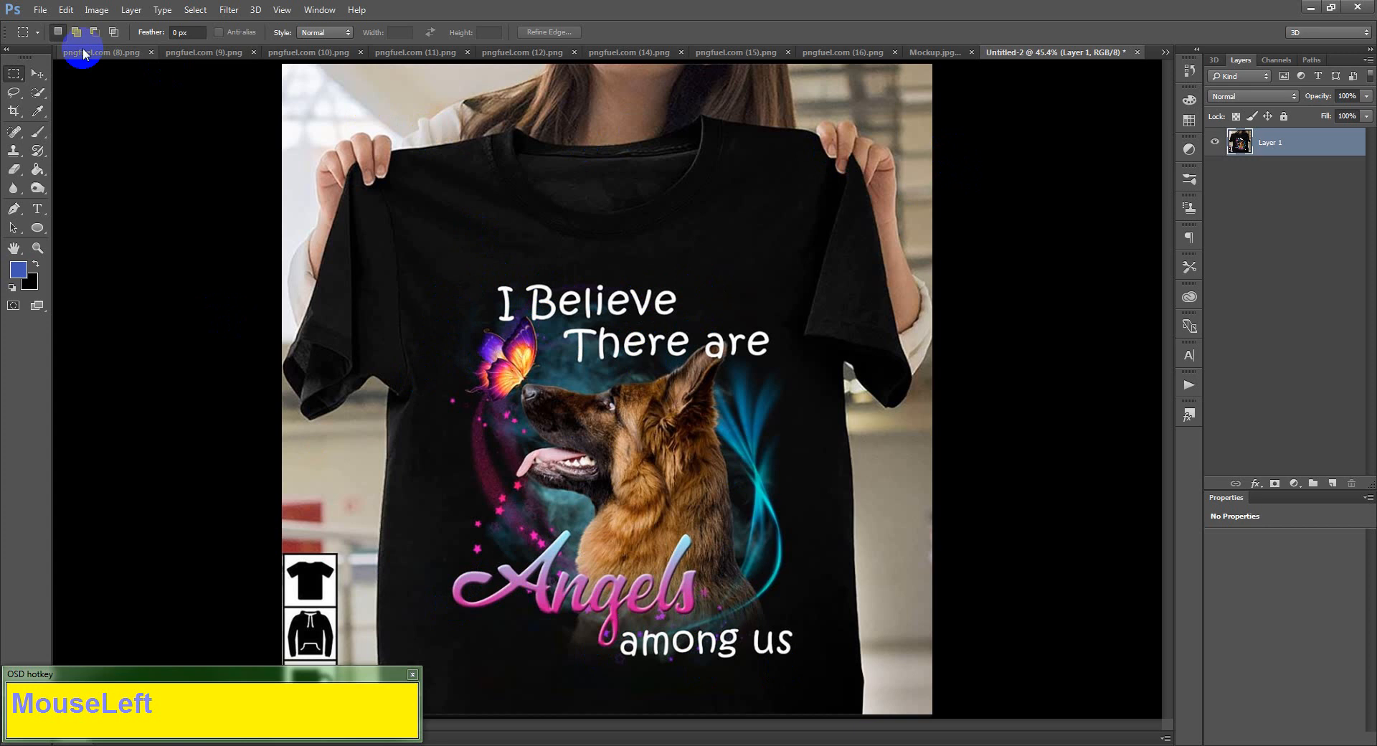
# - In Photoshop, start a new document with a width of 4500 pixels and a height of 5400 pixels
pyautogui.click(40, 10)
pyautogui.click(51, 19)
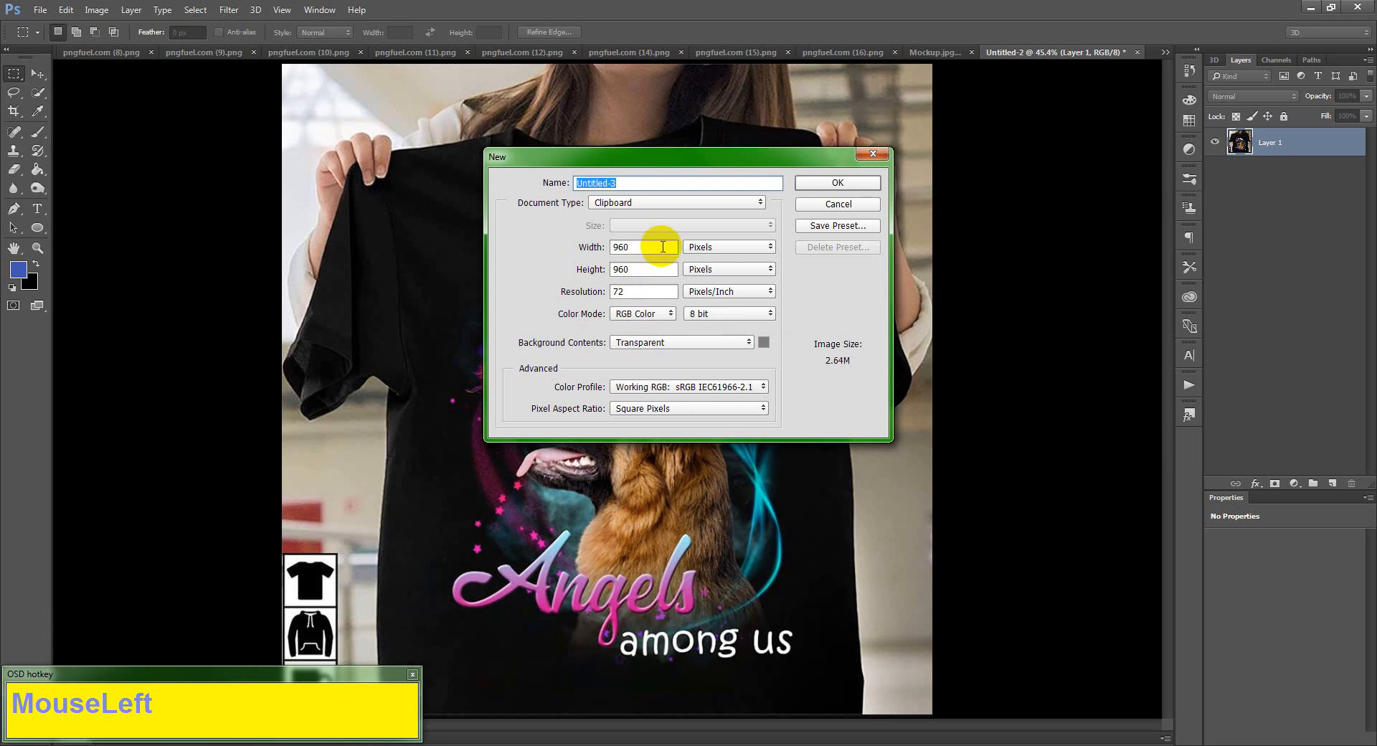
pyautogui.moveTo(673, 245); pyautogui.dragTo(461, 245)
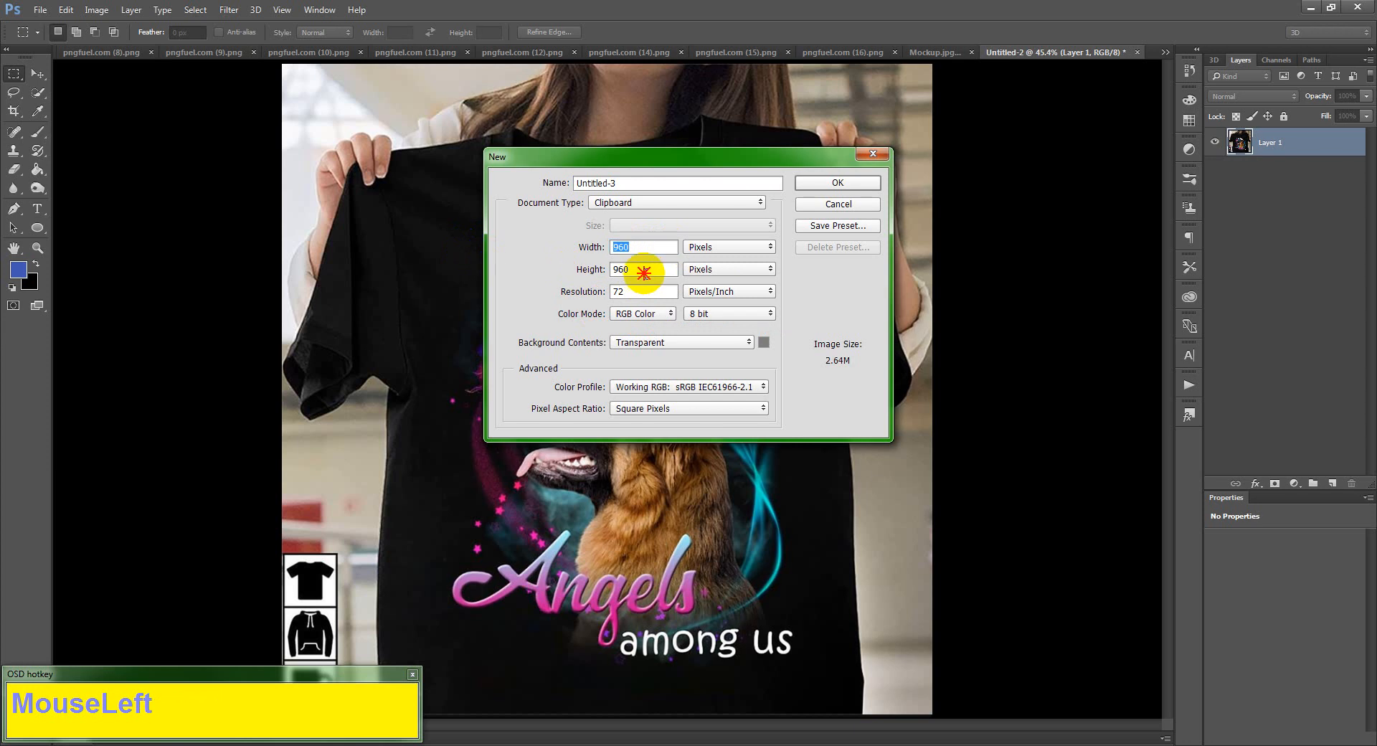
pyautogui.moveTo(664, 269); pyautogui.dragTo(640, 296)
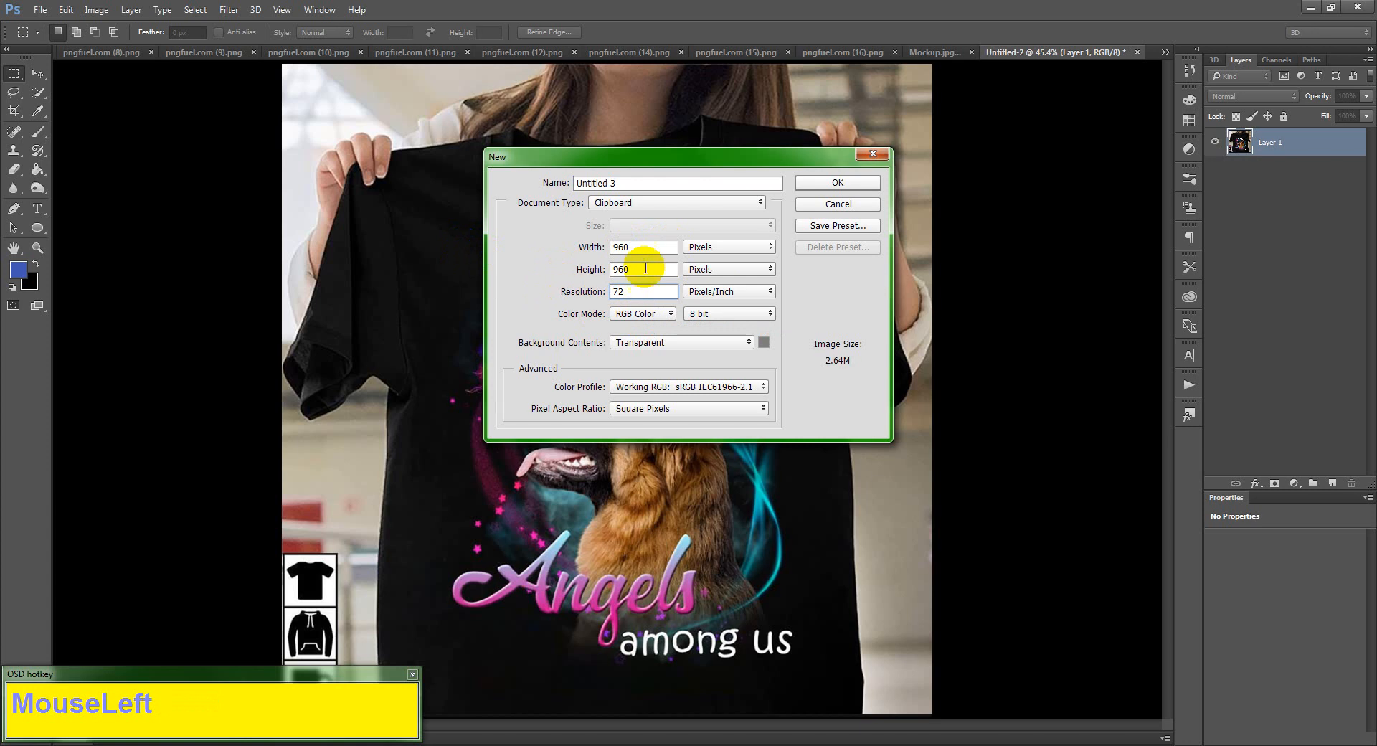
pyautogui.moveTo(652, 247); pyautogui.dragTo(570, 256)
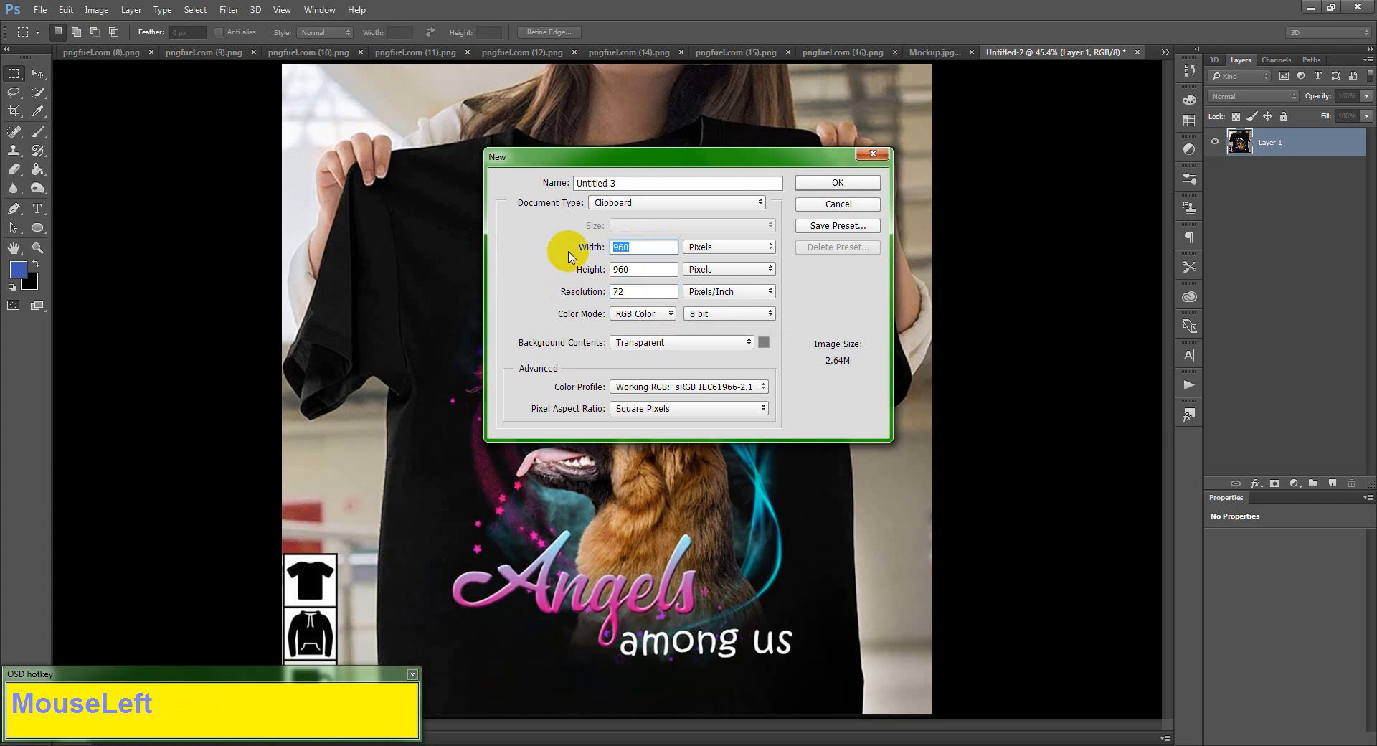
pyautogui.moveTo(651, 271); pyautogui.dragTo(578, 251)
pyautogui.click(630, 271)
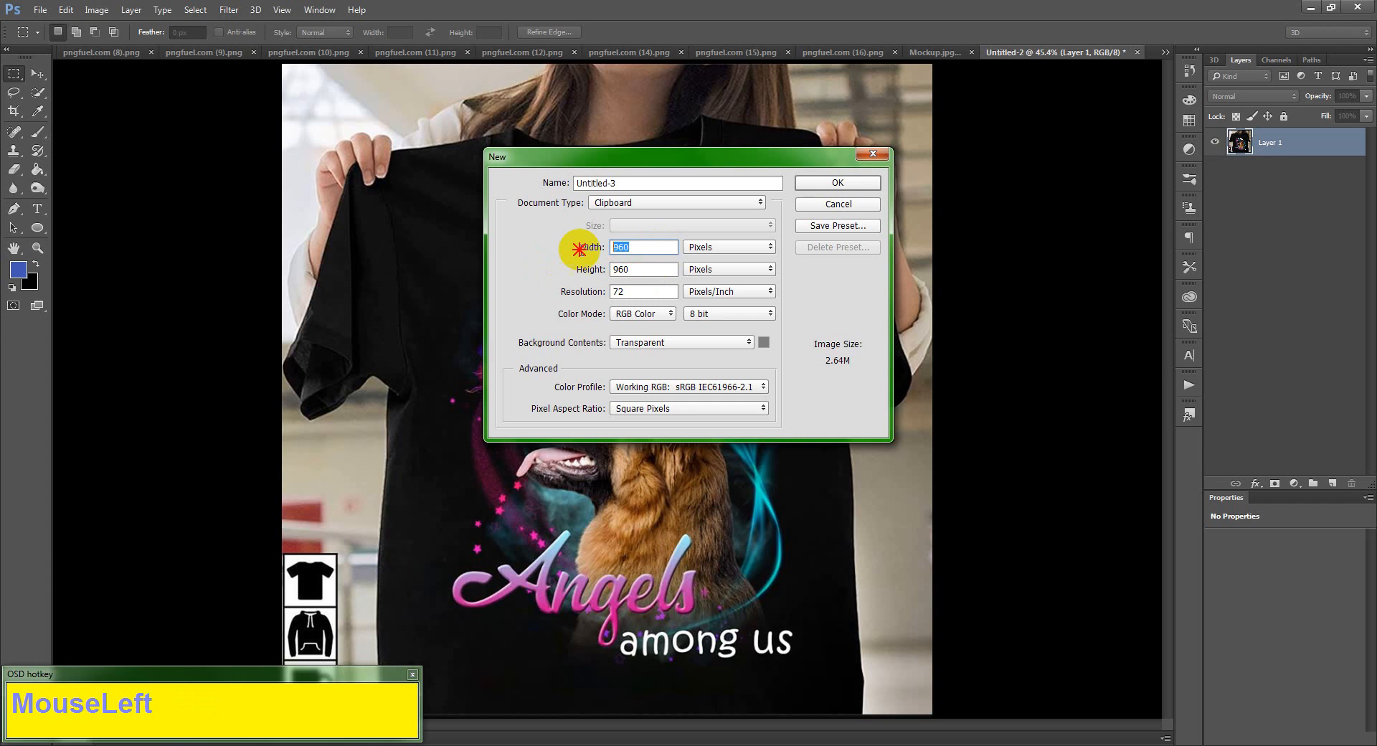
pyautogui.write('4500')
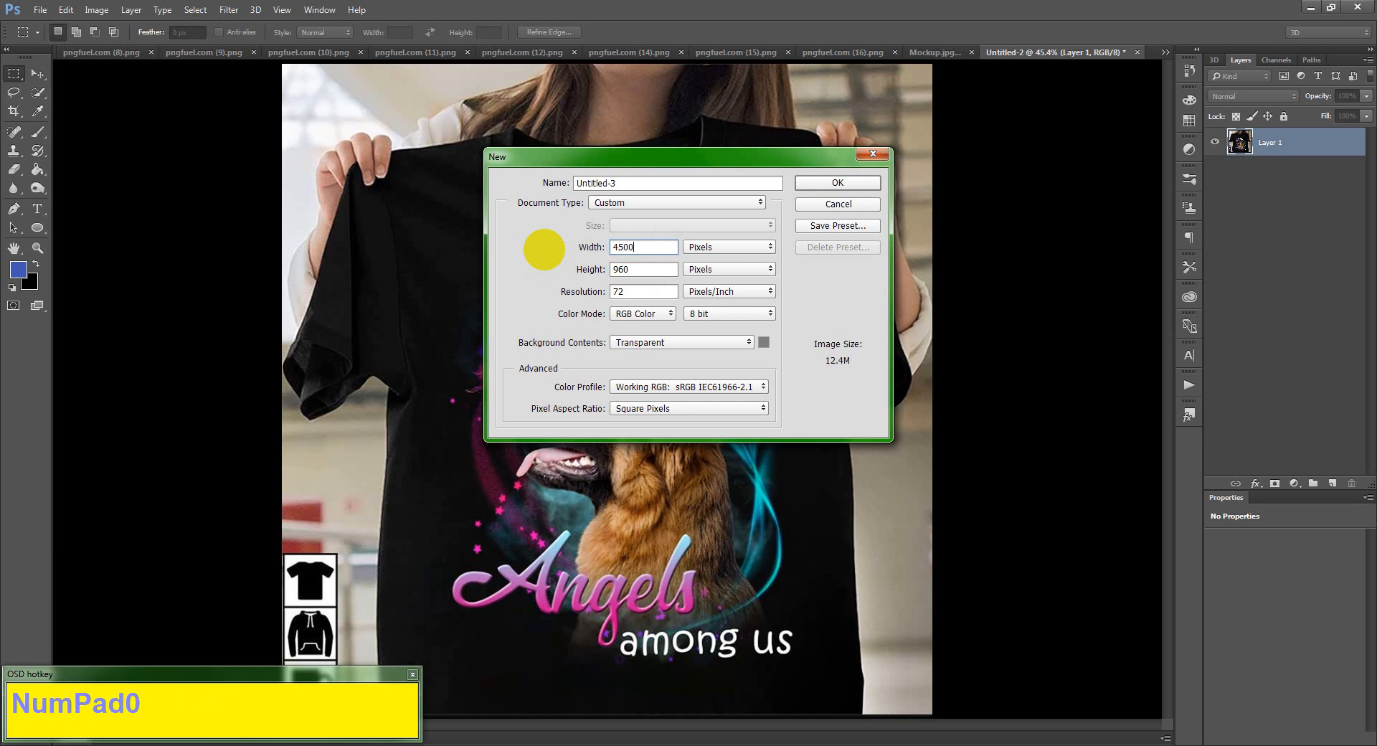
pyautogui.press('Tab')
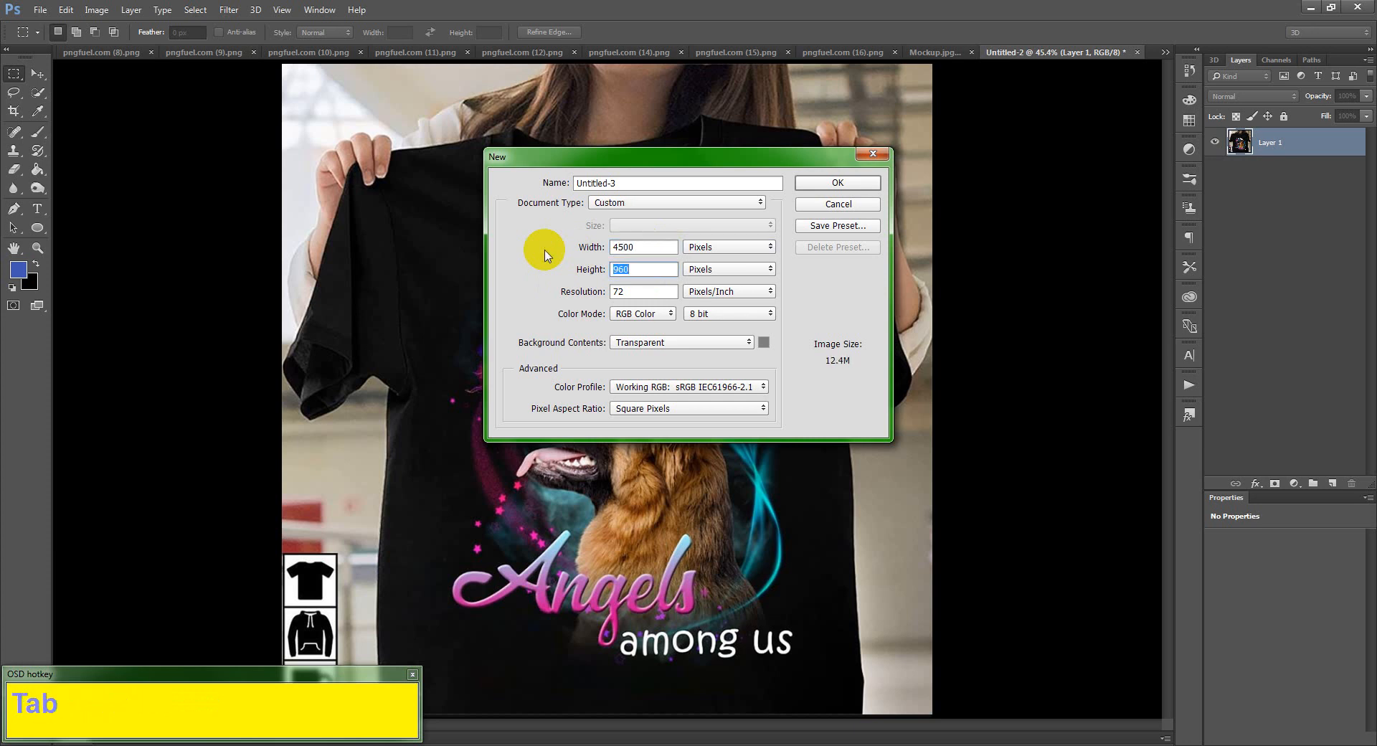
pyautogui.write('5400')
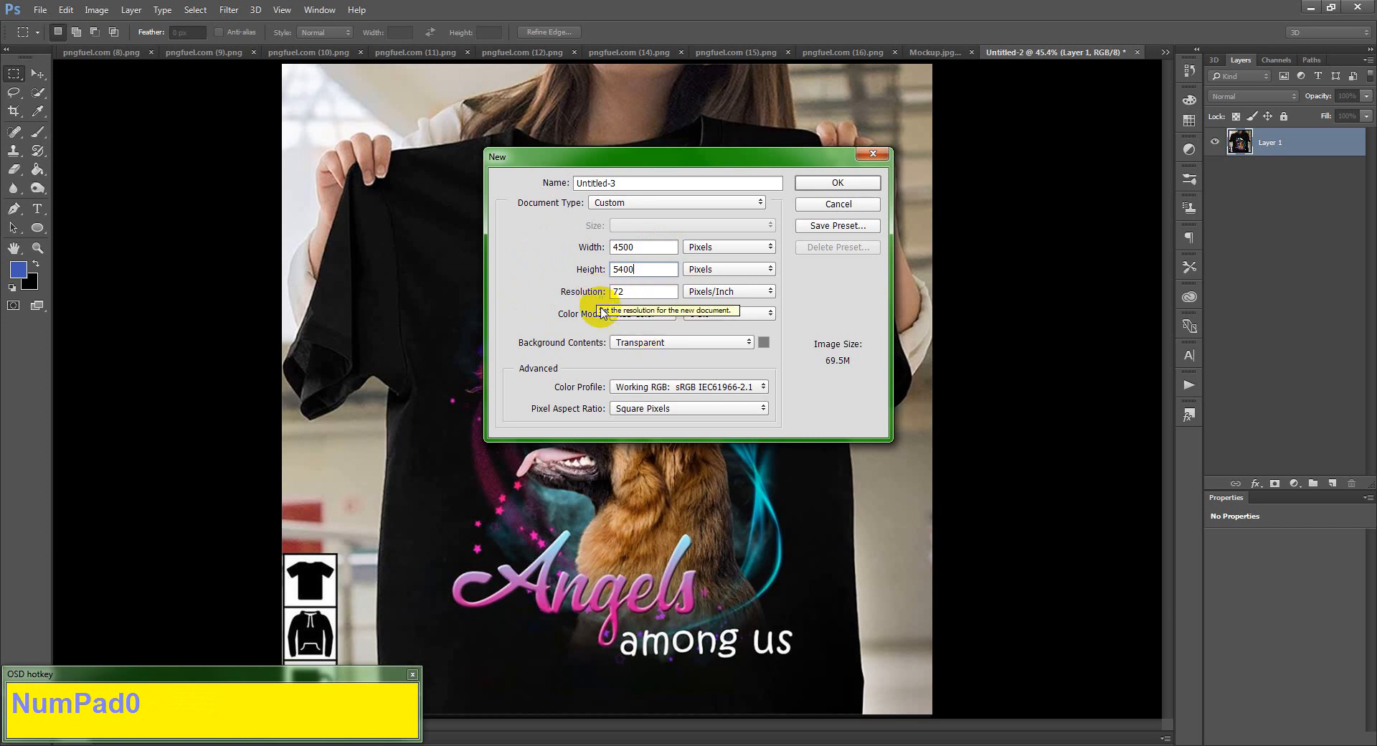
# - Set the new document's resolution to 300 pixels/inch and create it
pyautogui.moveTo(636, 291); pyautogui.dragTo(613, 291)
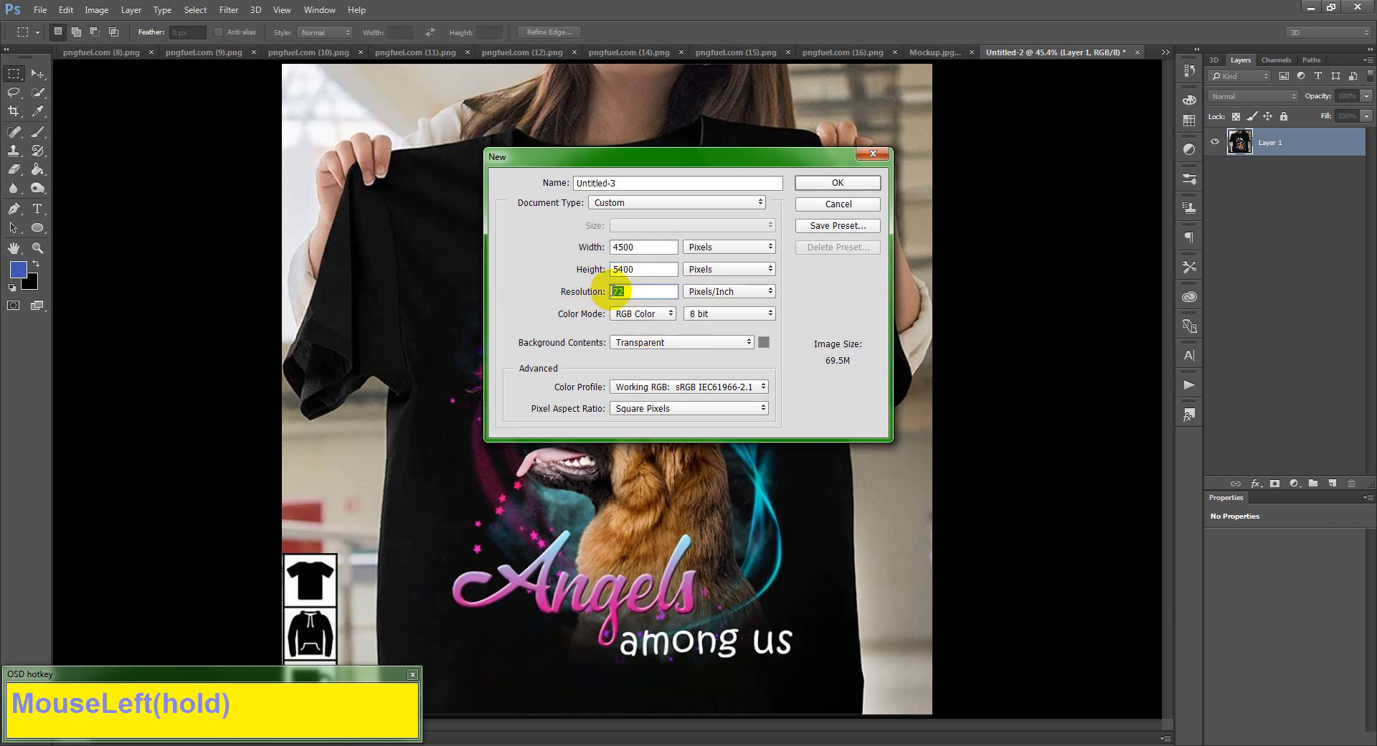
pyautogui.write('300')
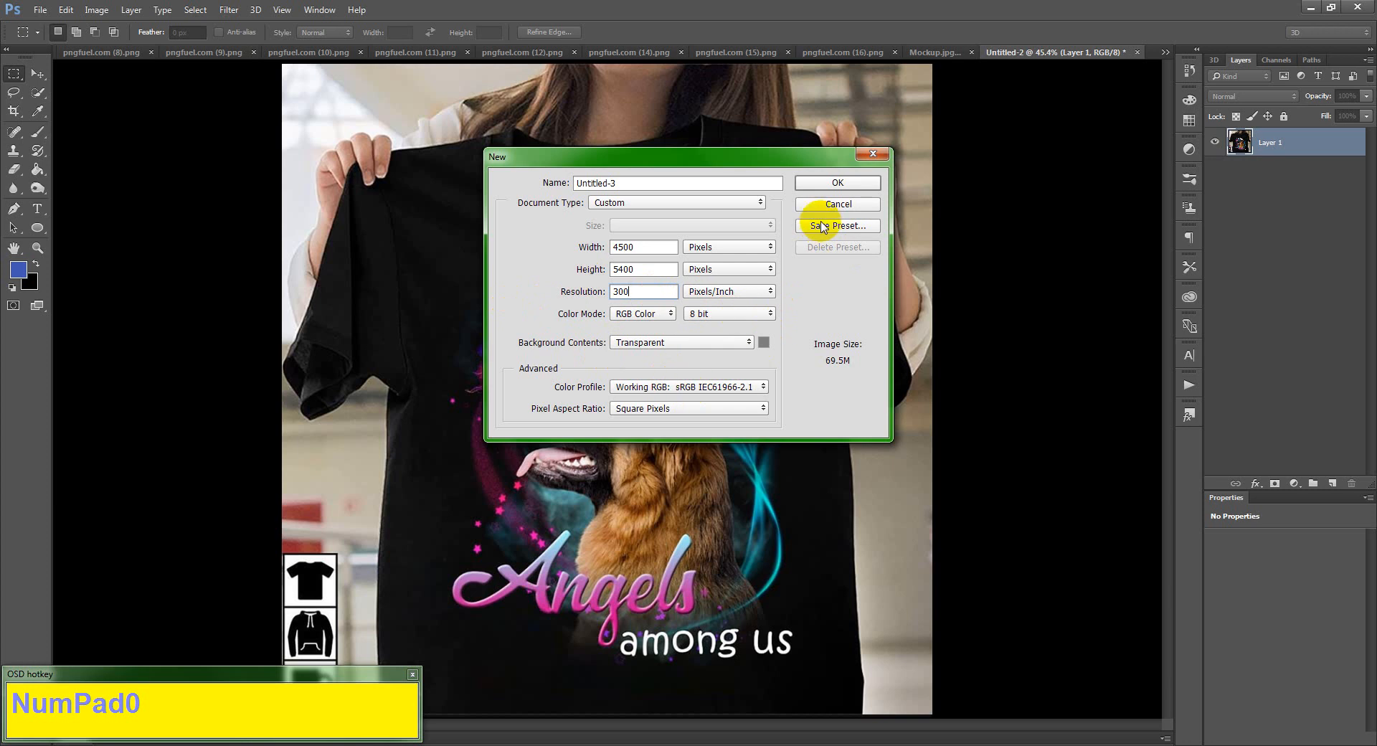
pyautogui.click(832, 183)
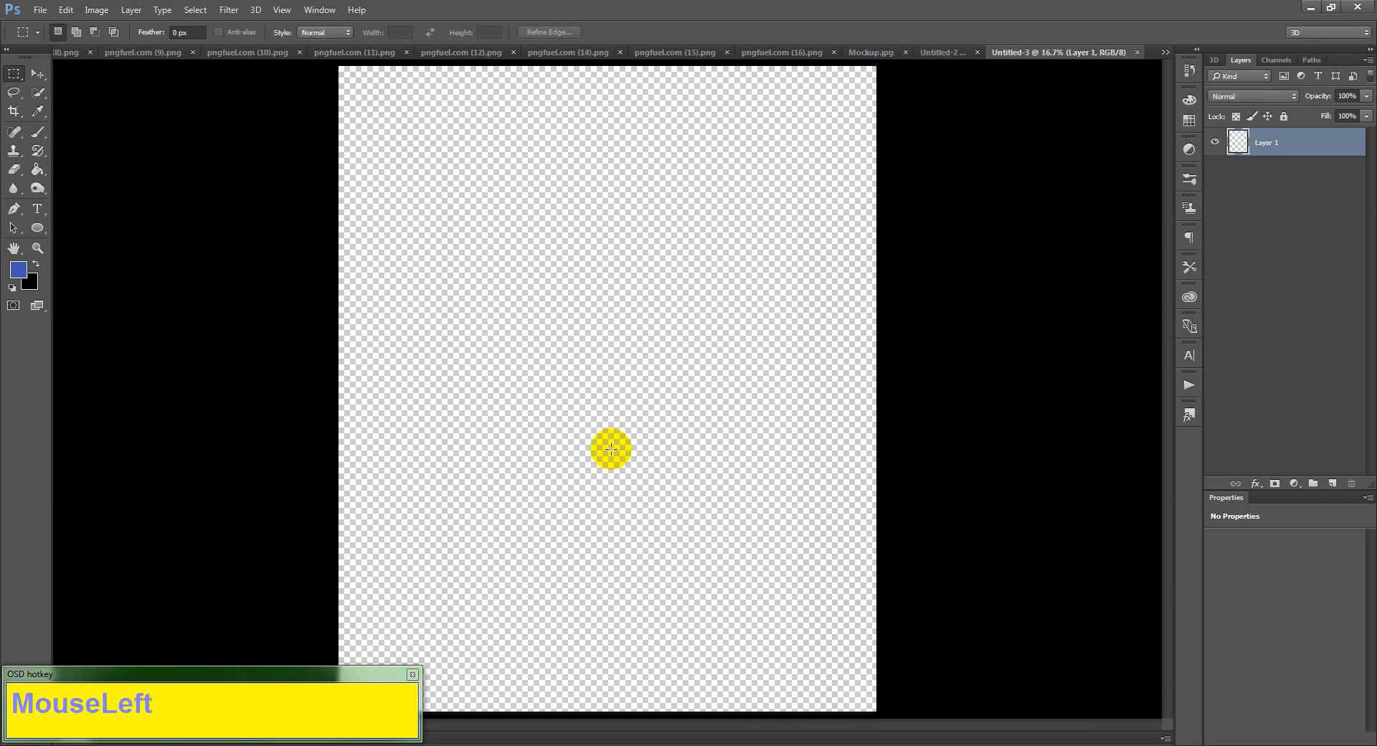
# - Copy the entire puppy image from pngfuel.com (4).png and close that file
pyautogui.scroll(-1, 630, 382)
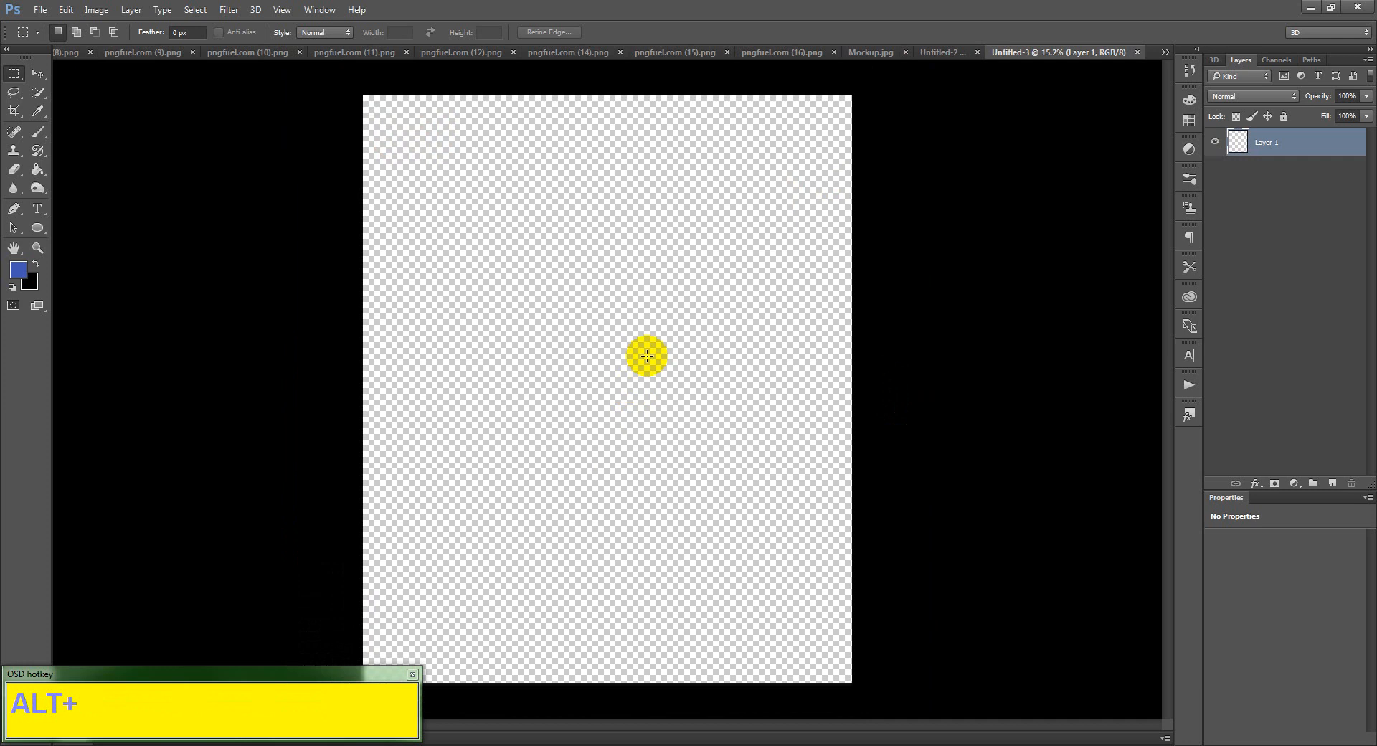
pyautogui.scroll(-1, 605, 385)
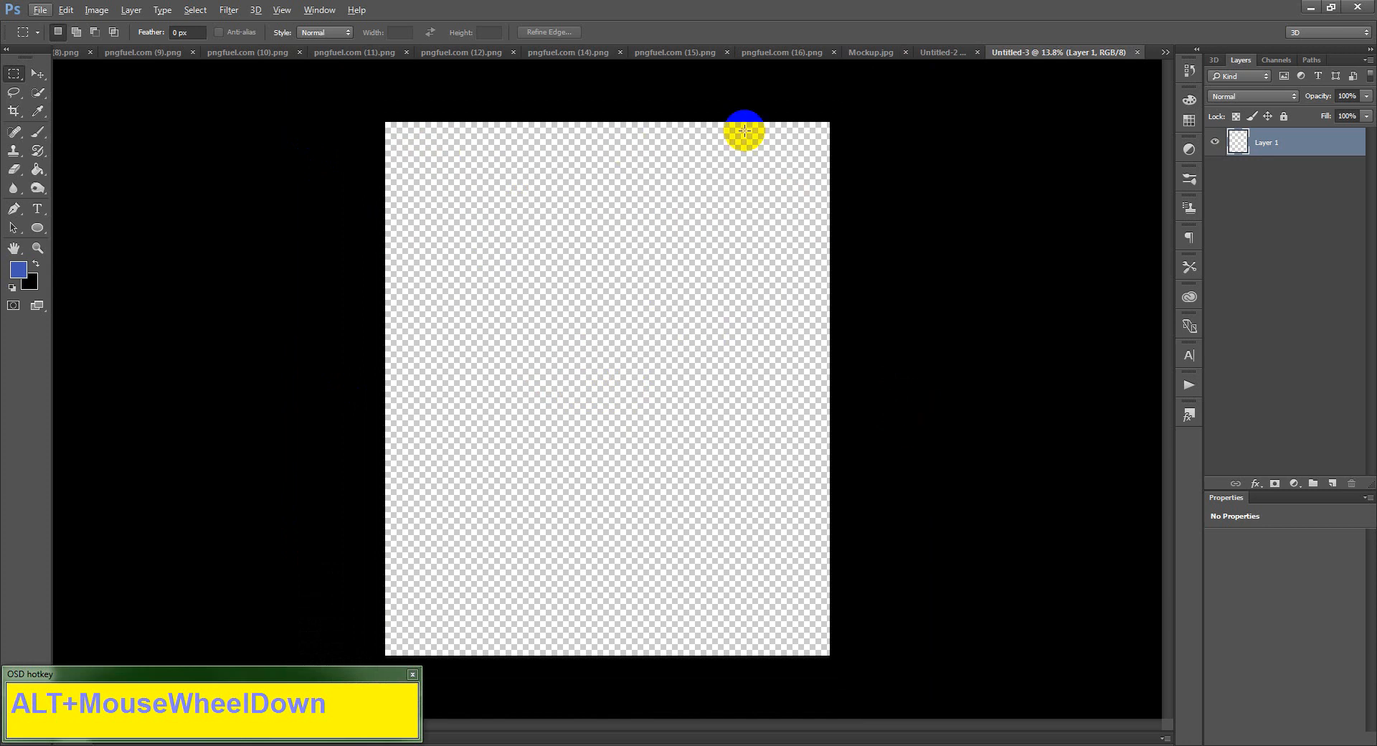
pyautogui.click(1164, 53)
pyautogui.click(1191, 71)
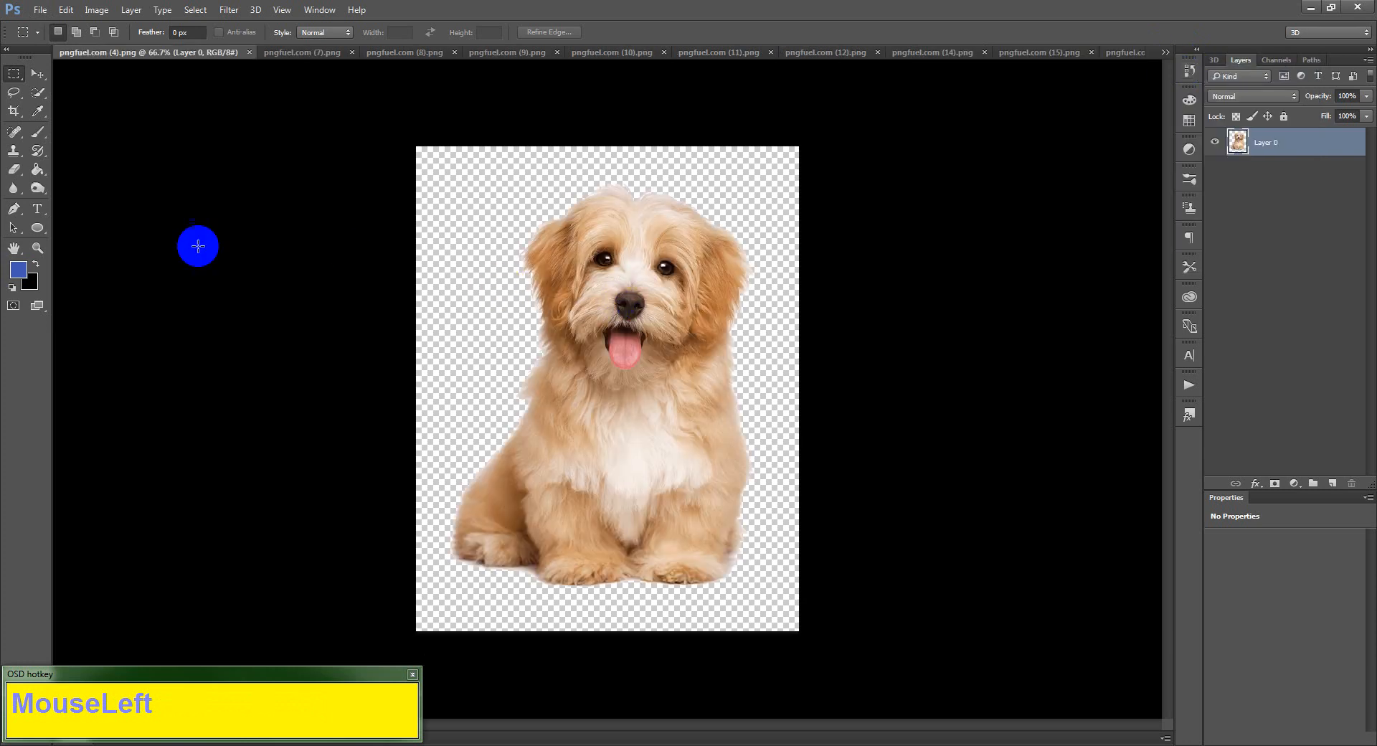
pyautogui.hotkey('ctrl', 'a')
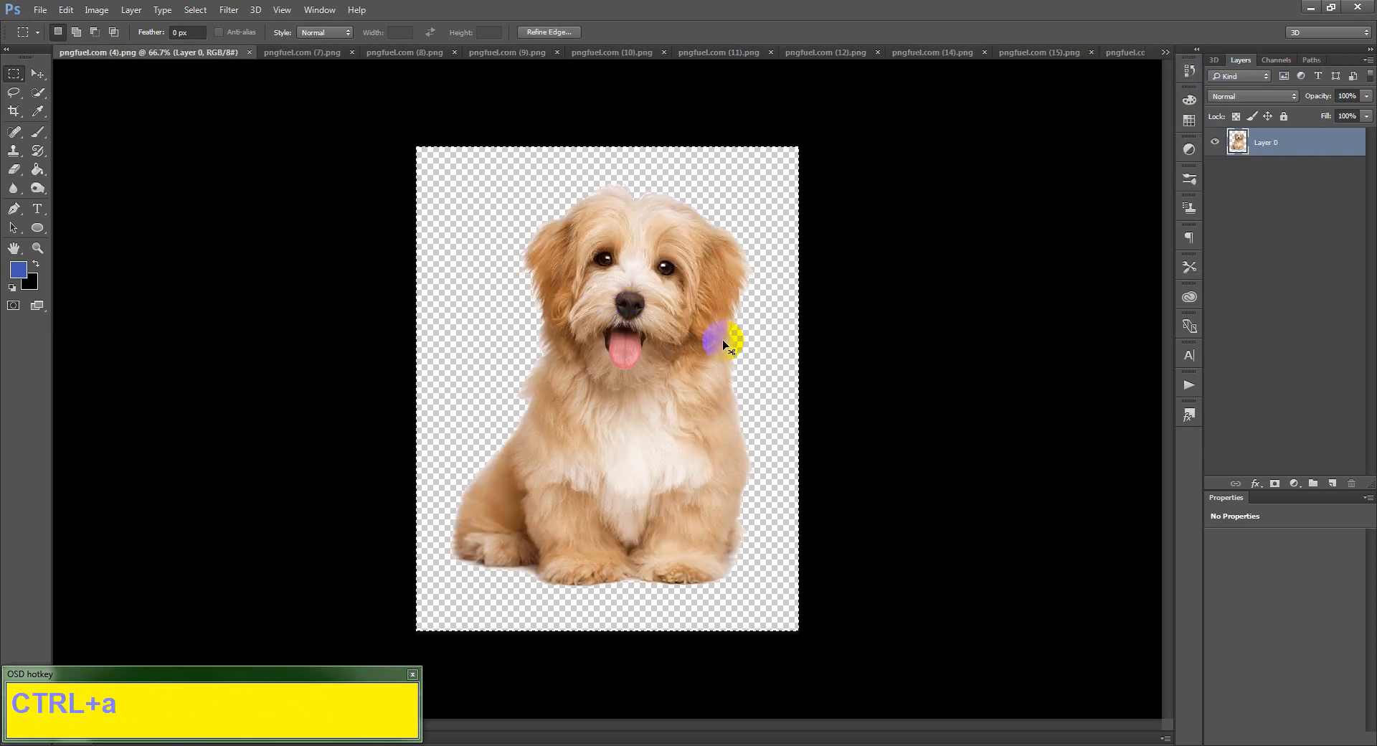
pyautogui.hotkey('ctrl', 'c')
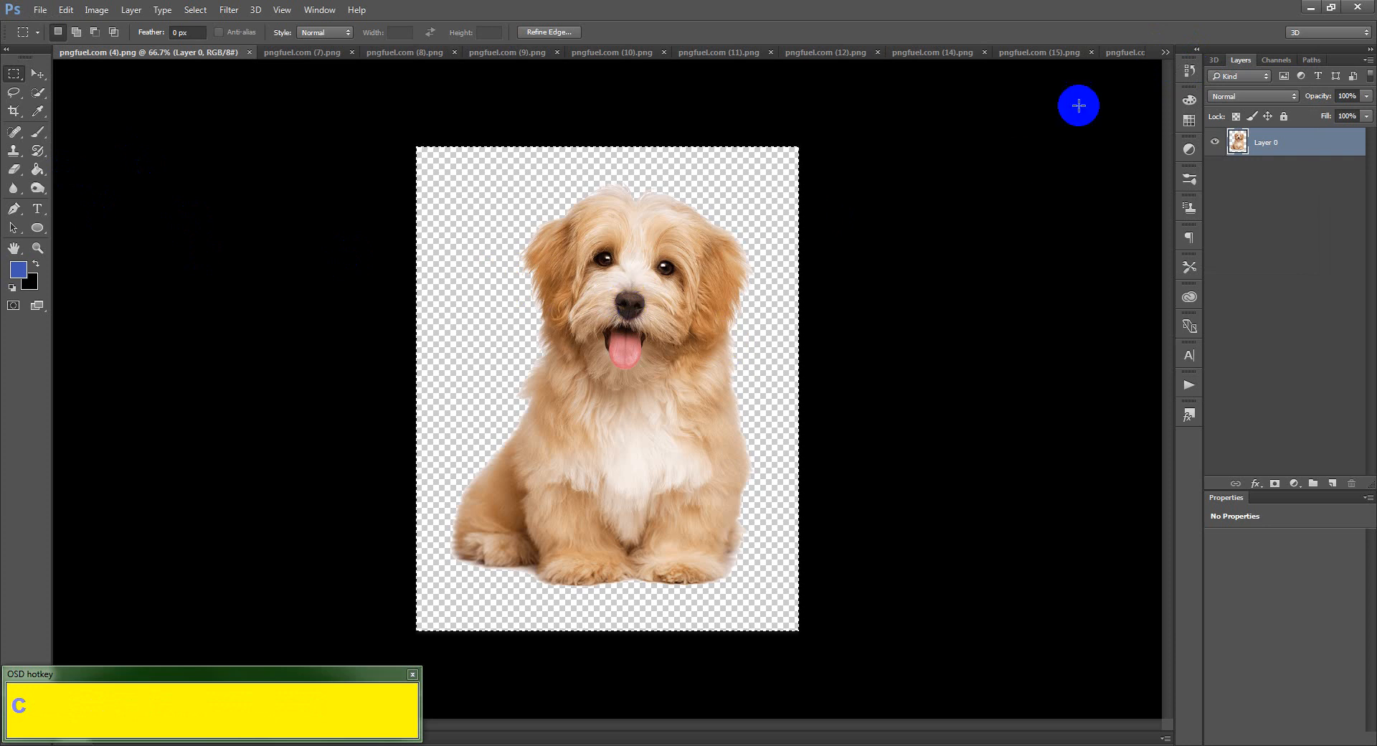
pyautogui.moveTo(1164, 52); pyautogui.dragTo(1202, 57)
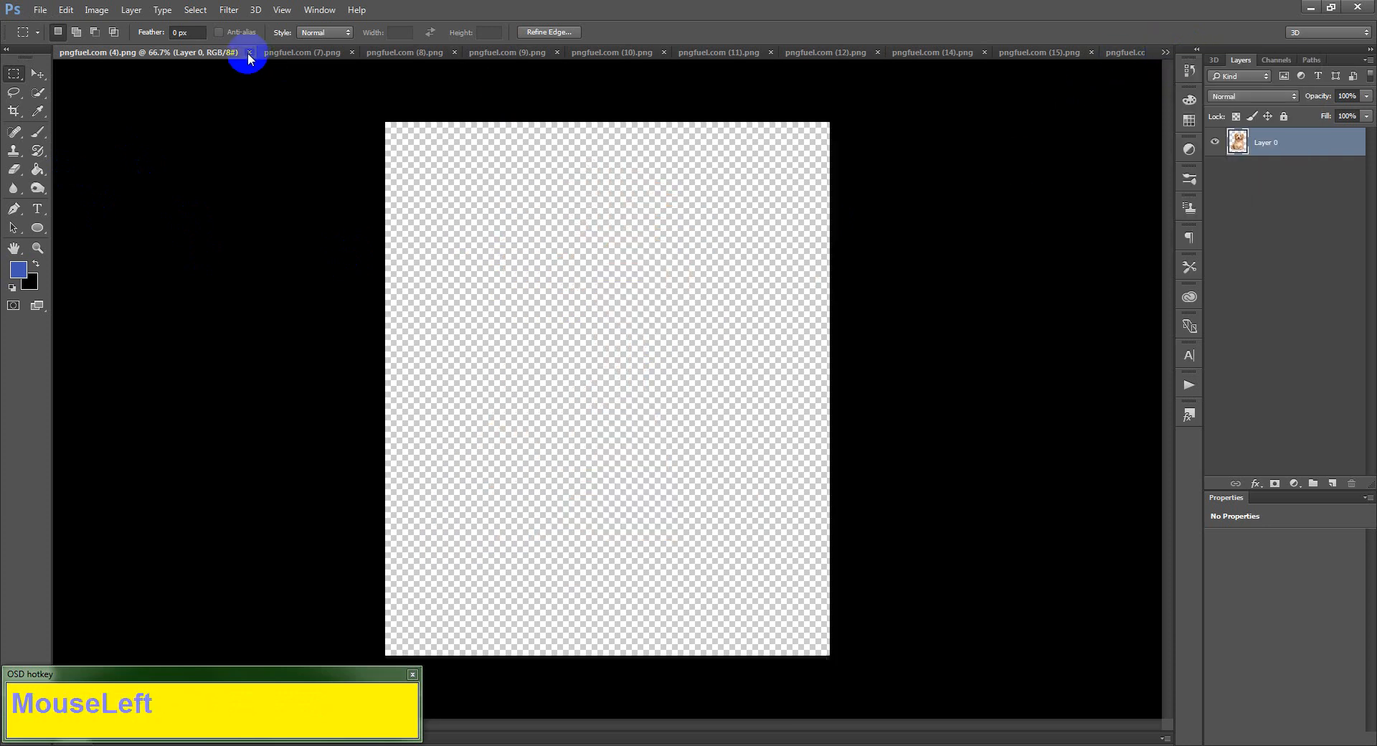
pyautogui.click(249, 52)
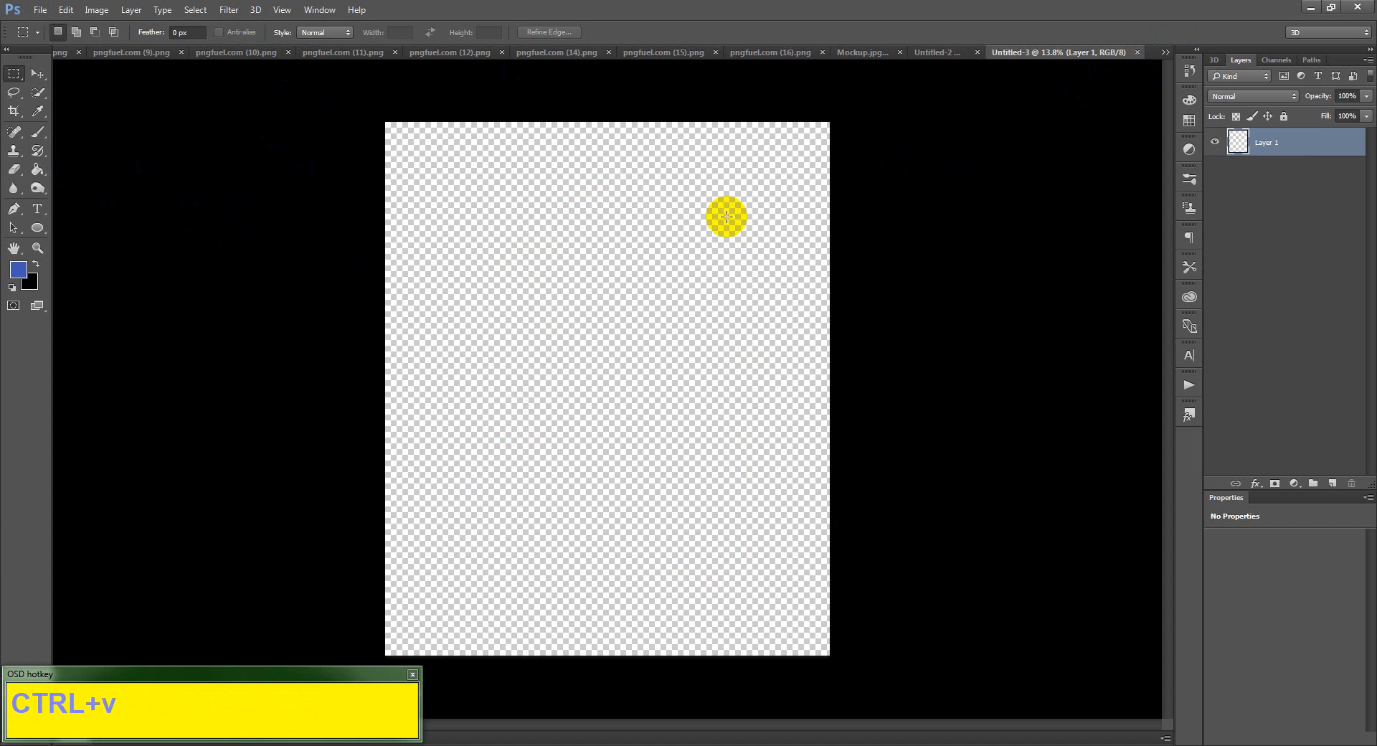
# - Paste the puppy into the blank document, scale it up proportionally to fill much of the canvas, and reposition it near the centre
pyautogui.hotkey('ctrl', 'v')
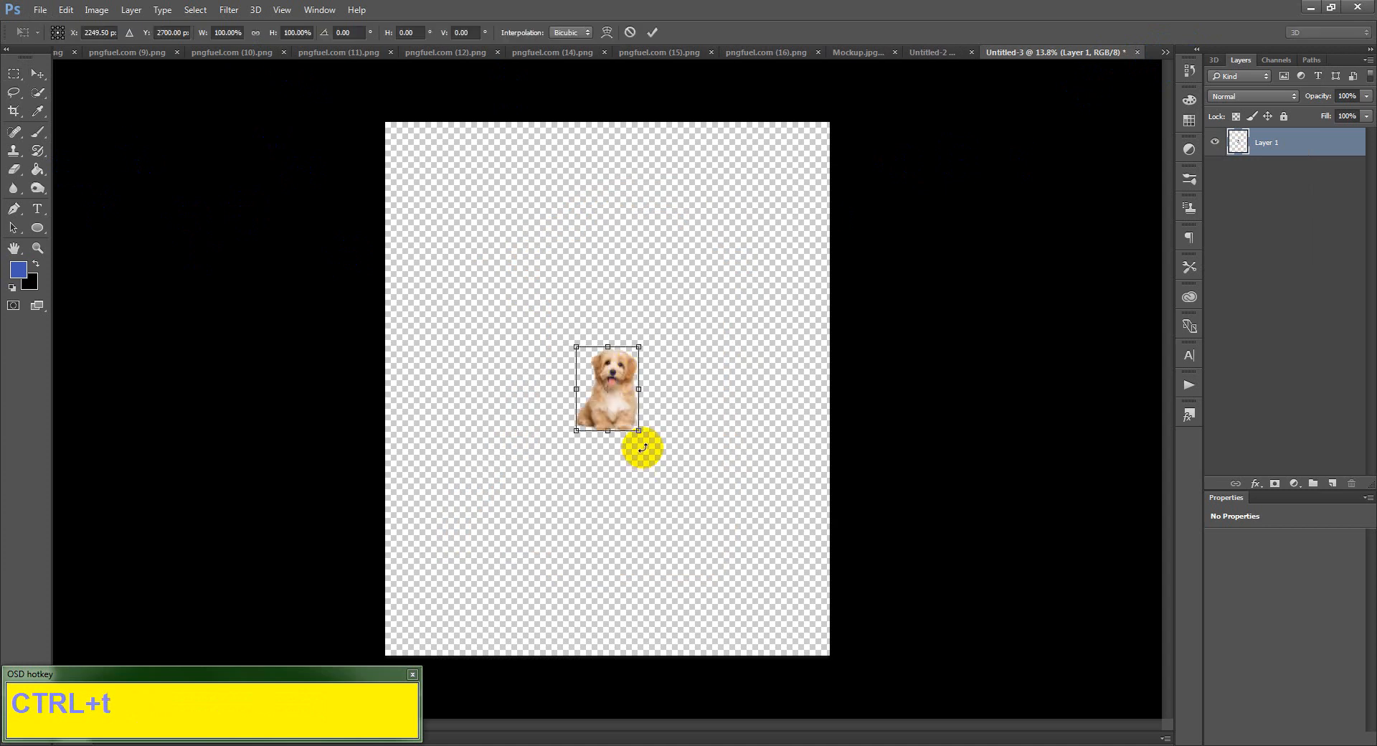
pyautogui.moveTo(642, 429); pyautogui.dragTo(785, 541)
pyautogui.press('Return')
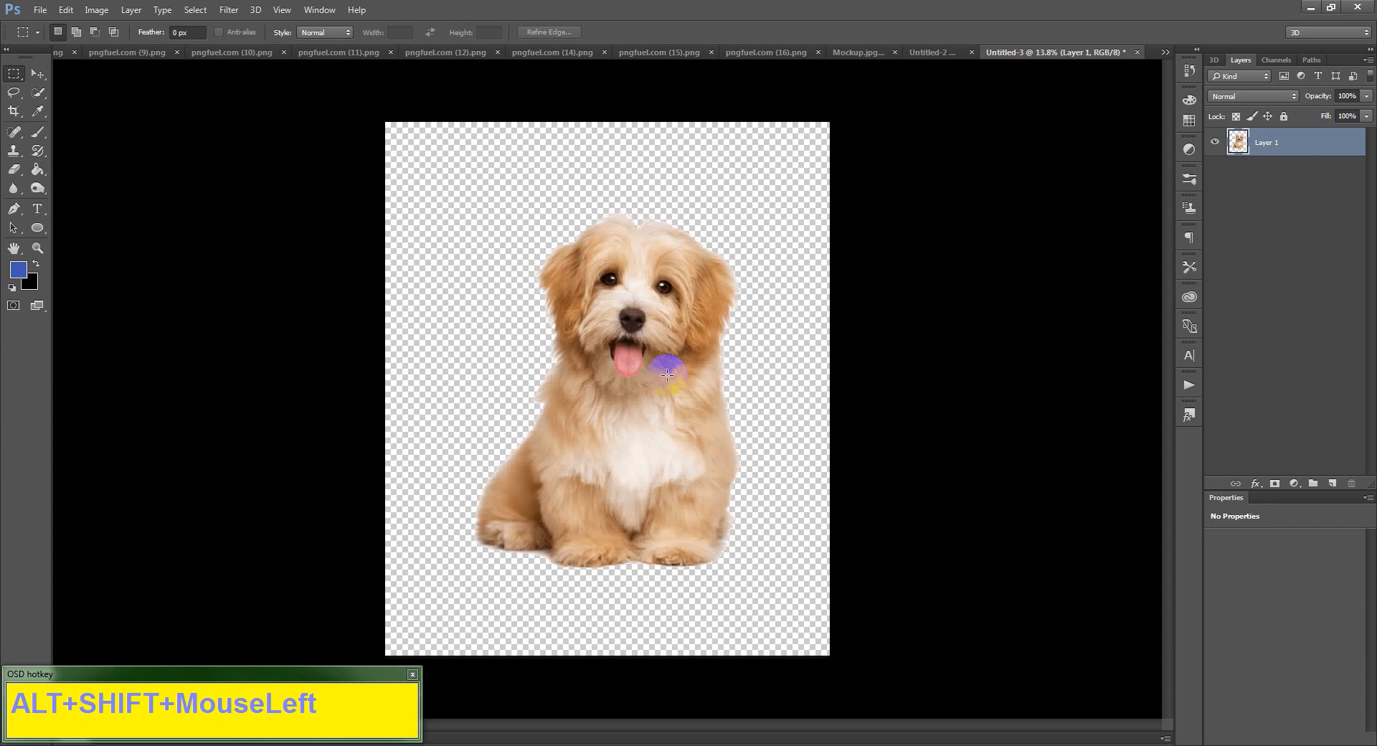
pyautogui.press('v')
pyautogui.moveTo(664, 357); pyautogui.dragTo(690, 337)
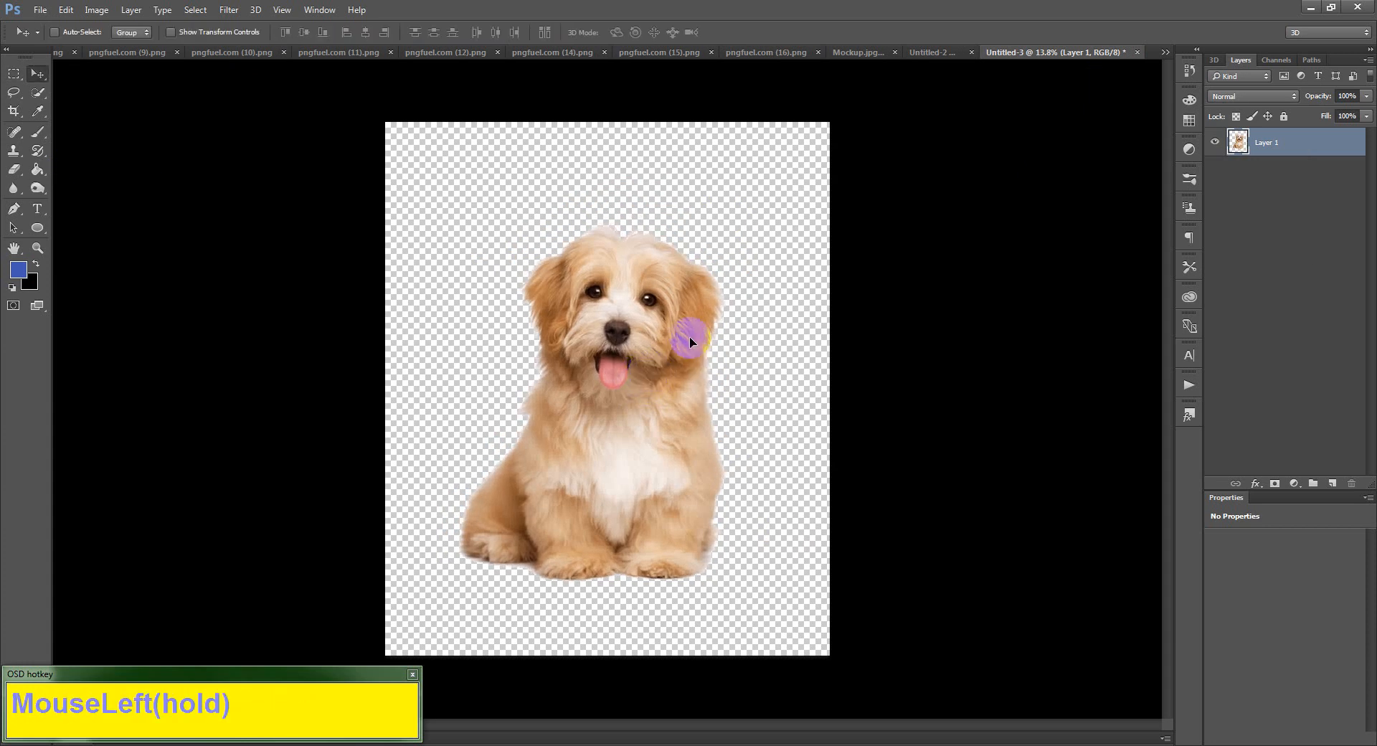
# - Copy the entire wing image from pngfuel.com (7).png and close that file
pyautogui.click(1164, 53)
pyautogui.click(1194, 72)
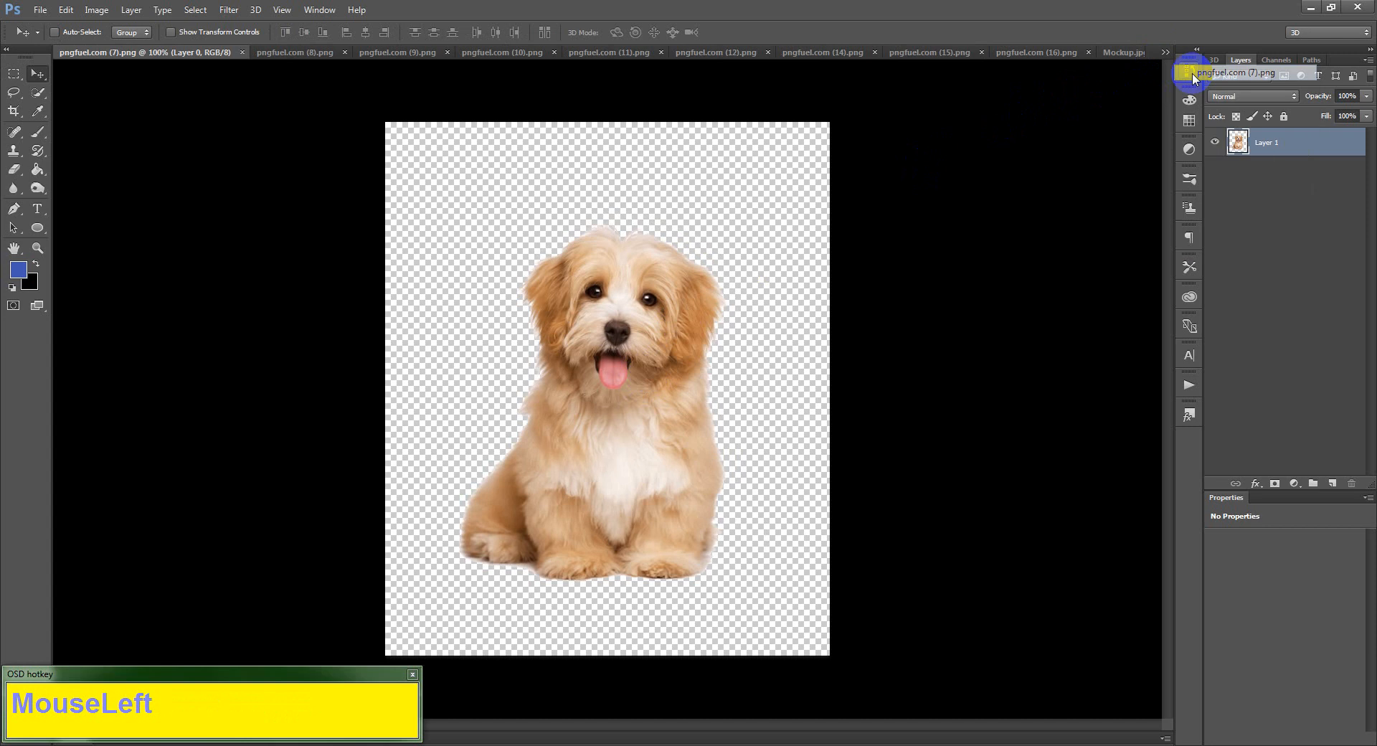
pyautogui.hotkey('ctrl', 'a')
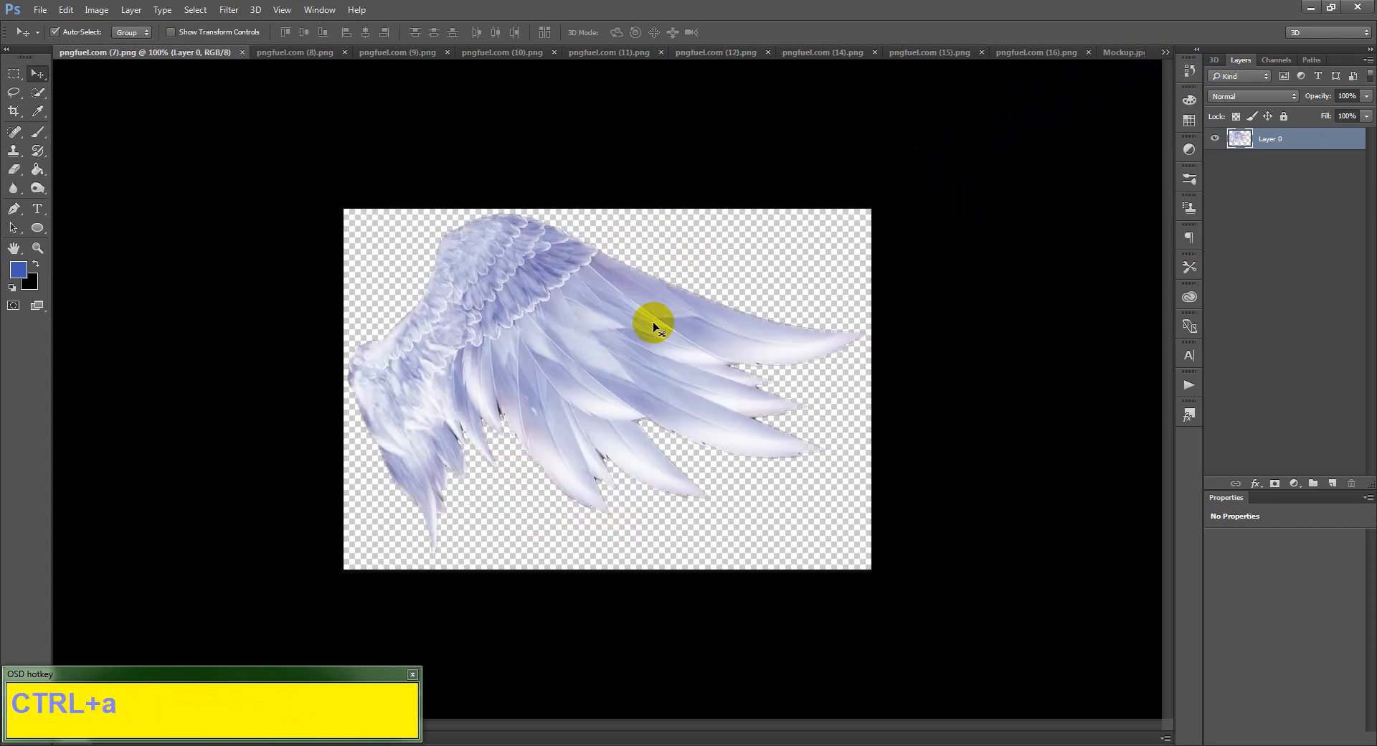
pyautogui.hotkey('ctrl', 'c')
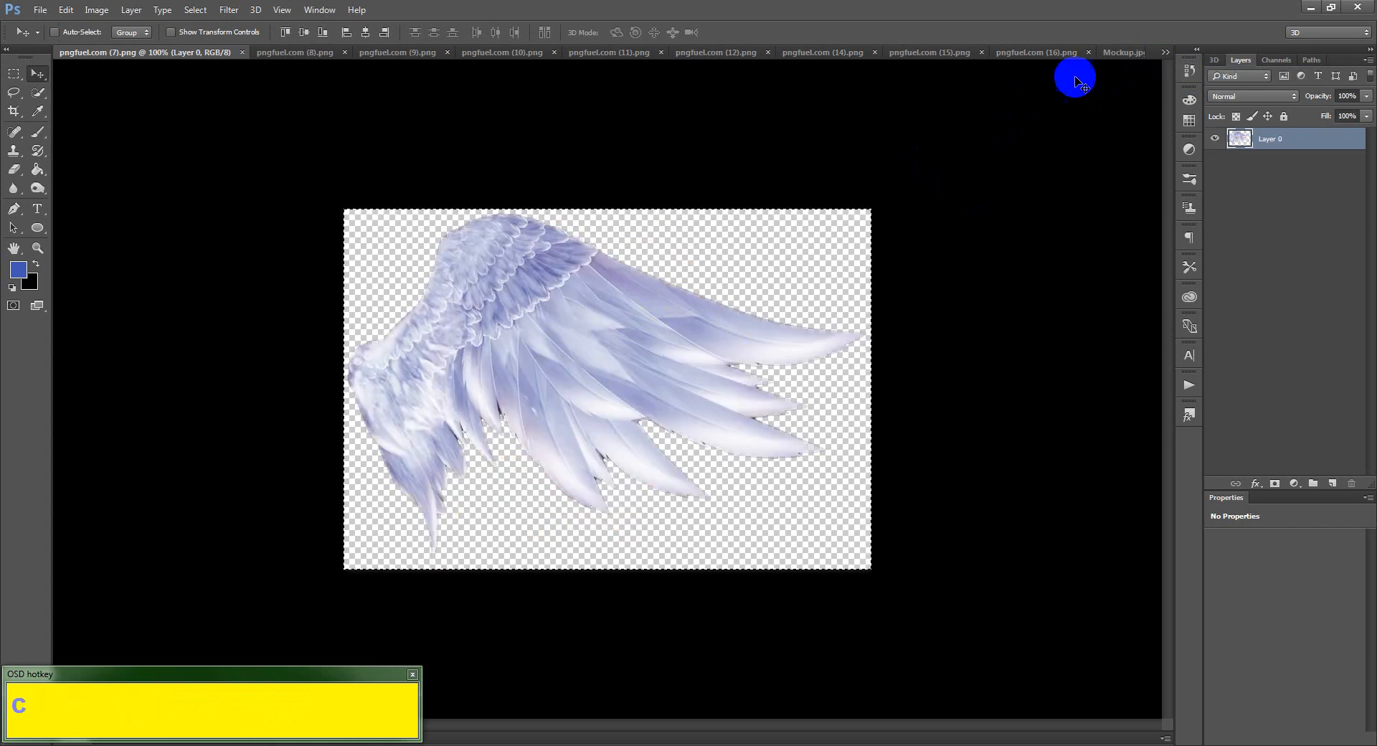
pyautogui.click(241, 53)
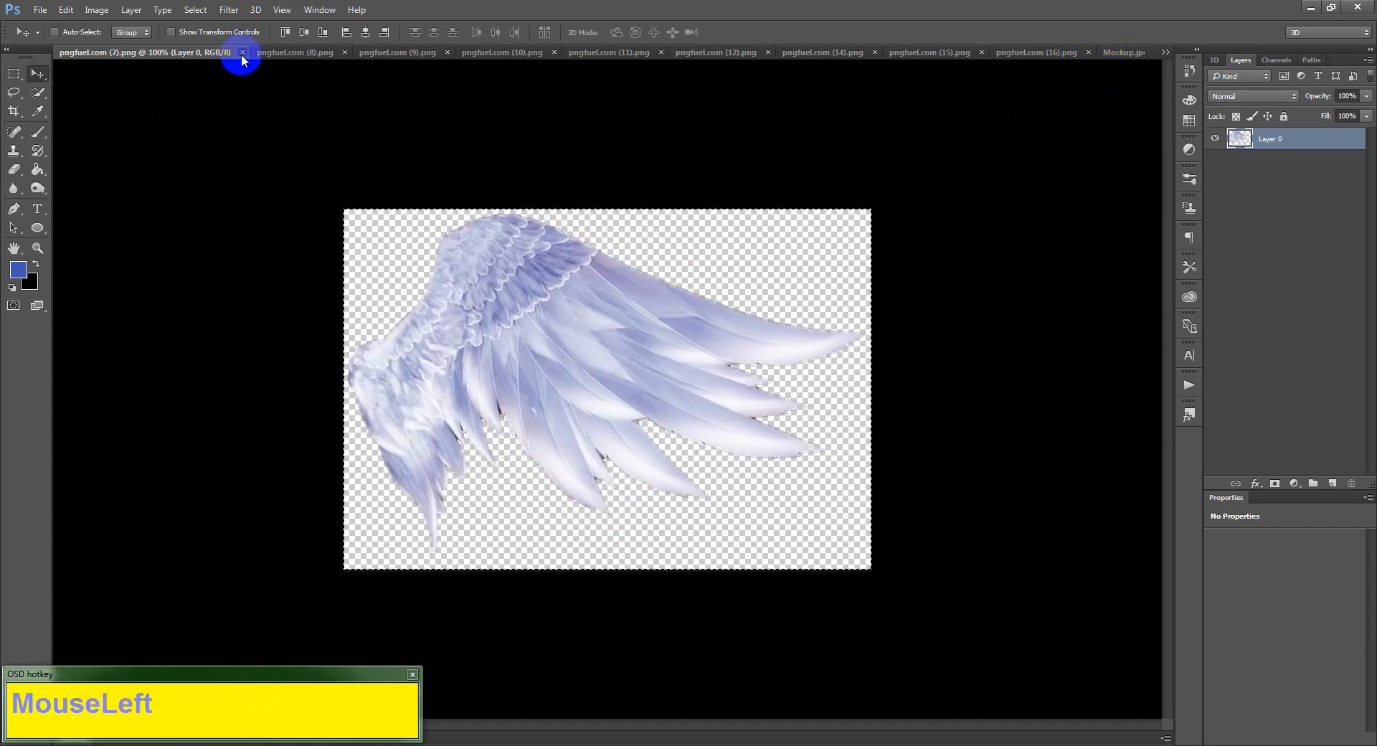
# - Paste the wing into the puppy document, scale it up proportionally to about 434%, and reposition it over the puppy's chest
pyautogui.hotkey('ctrl', 'v')
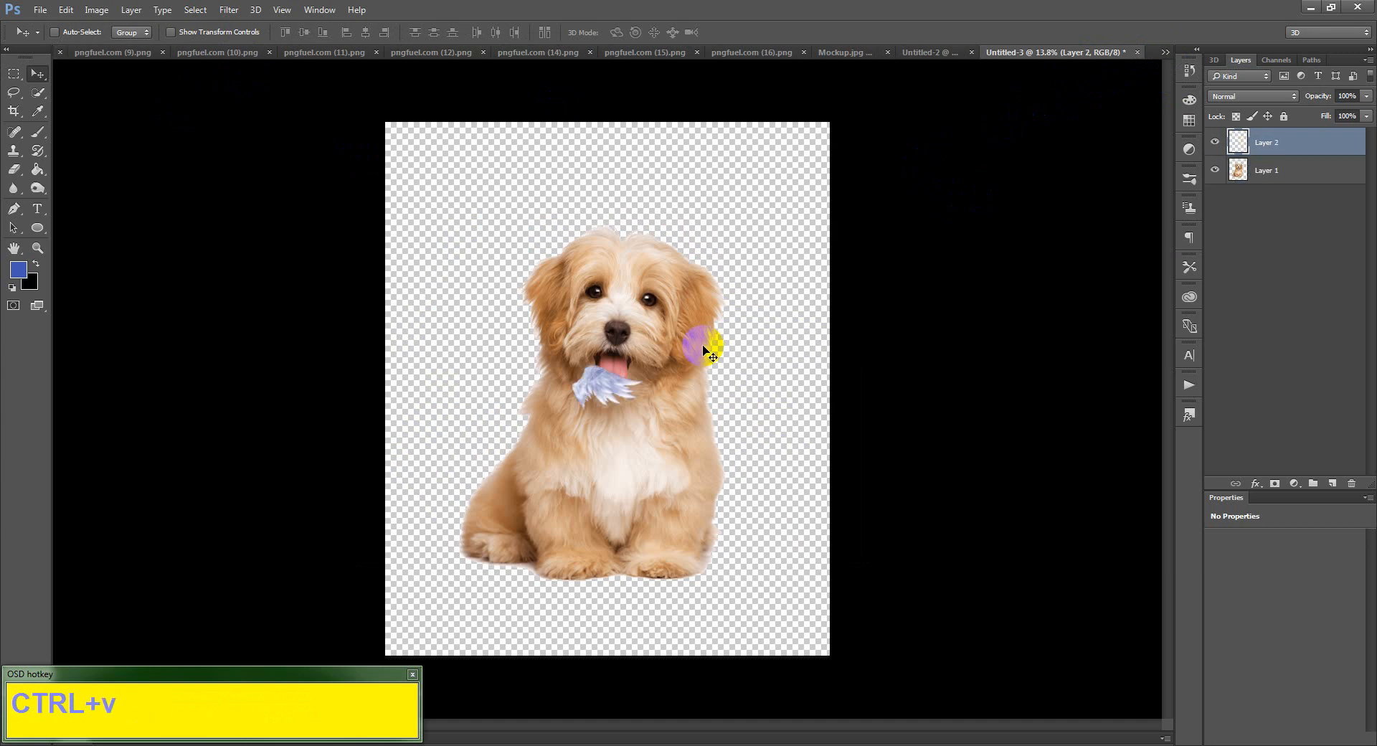
pyautogui.hotkey('ctrl', 't')
pyautogui.moveTo(643, 413); pyautogui.dragTo(756, 506)
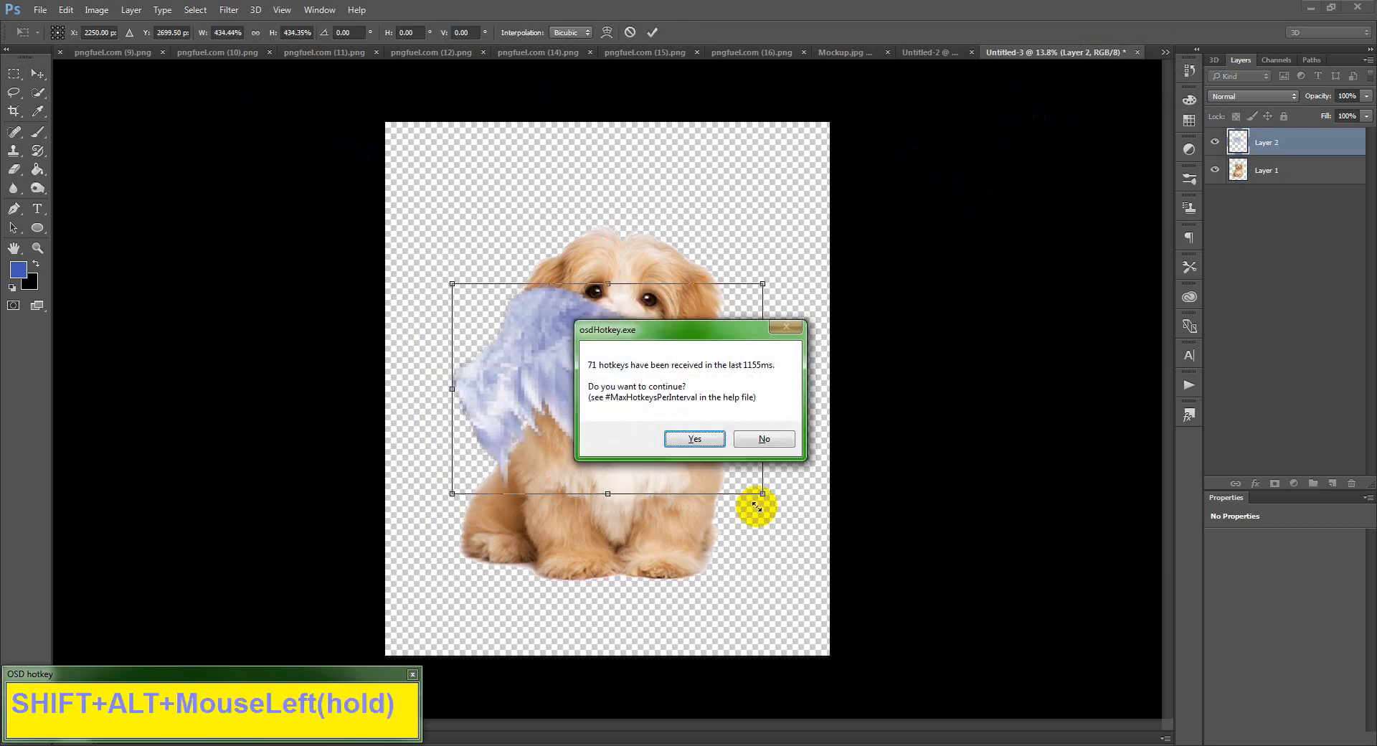
pyautogui.keyDown('alt'); pyautogui.keyDown('shift'); pyautogui.click(694, 437); pyautogui.keyUp('shift'); pyautogui.keyUp('alt')
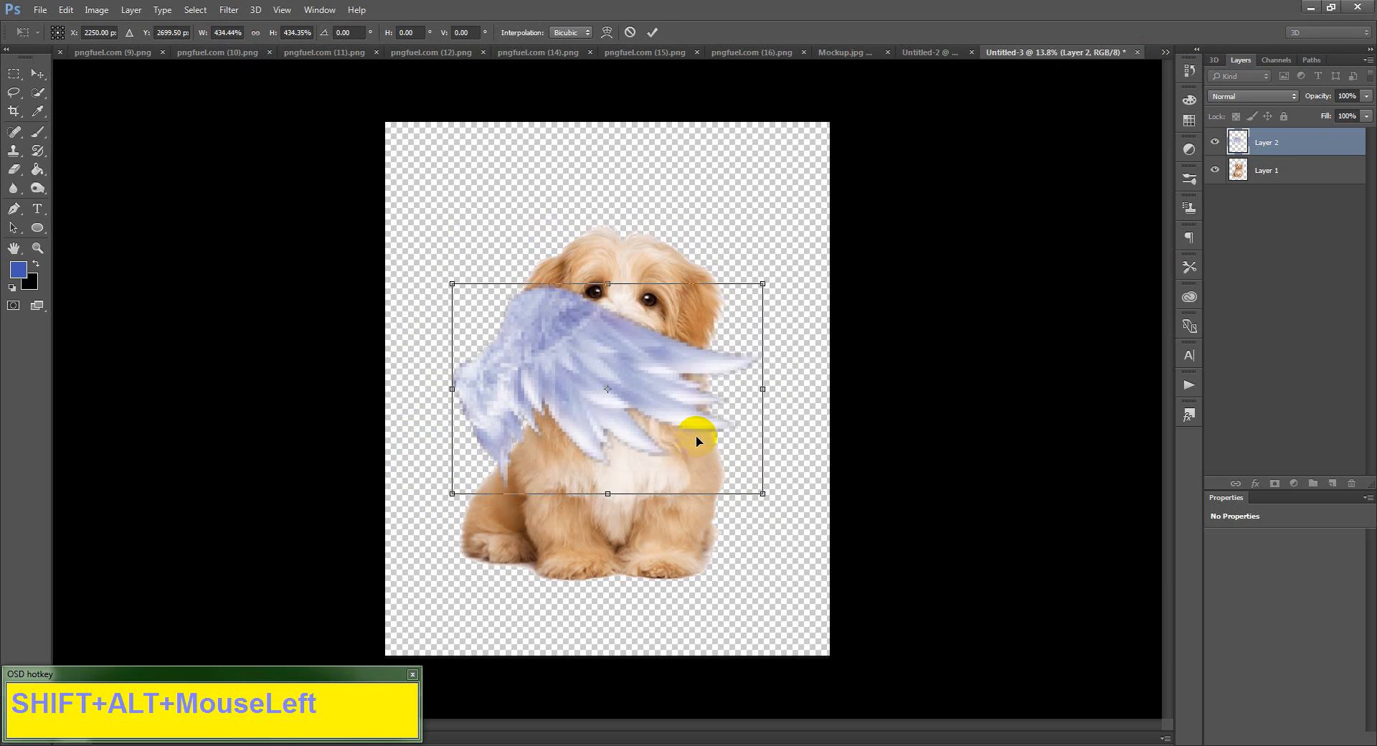
pyautogui.press('Return')
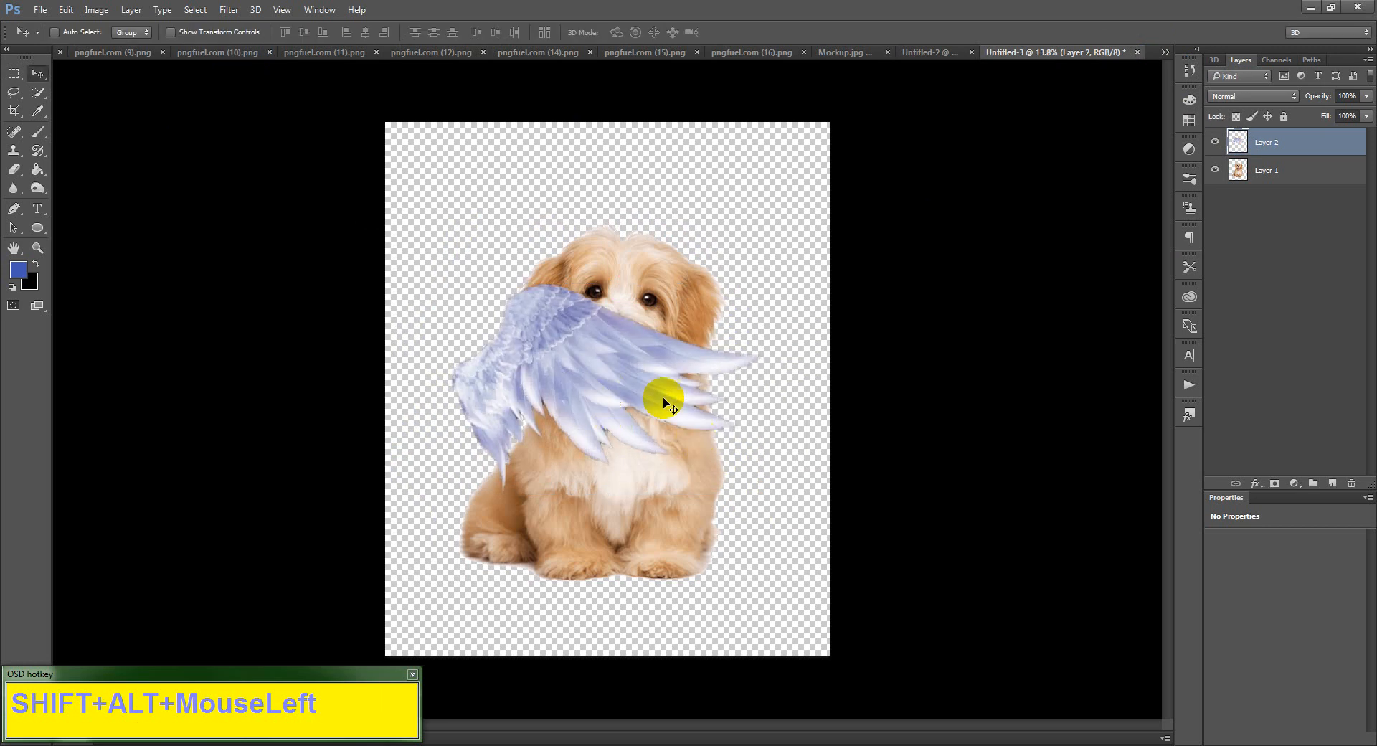
pyautogui.moveTo(612, 384); pyautogui.dragTo(656, 441)
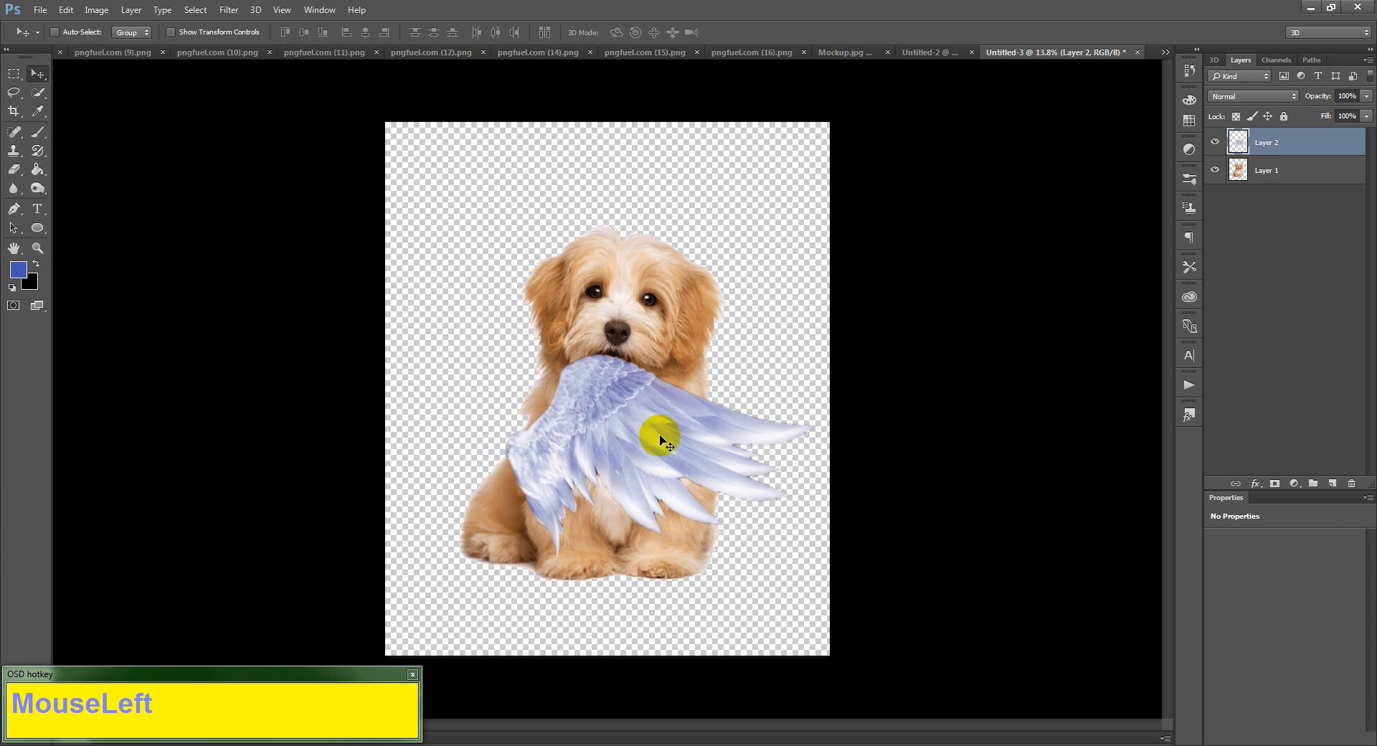
pyautogui.moveTo(655, 431); pyautogui.dragTo(546, 419)
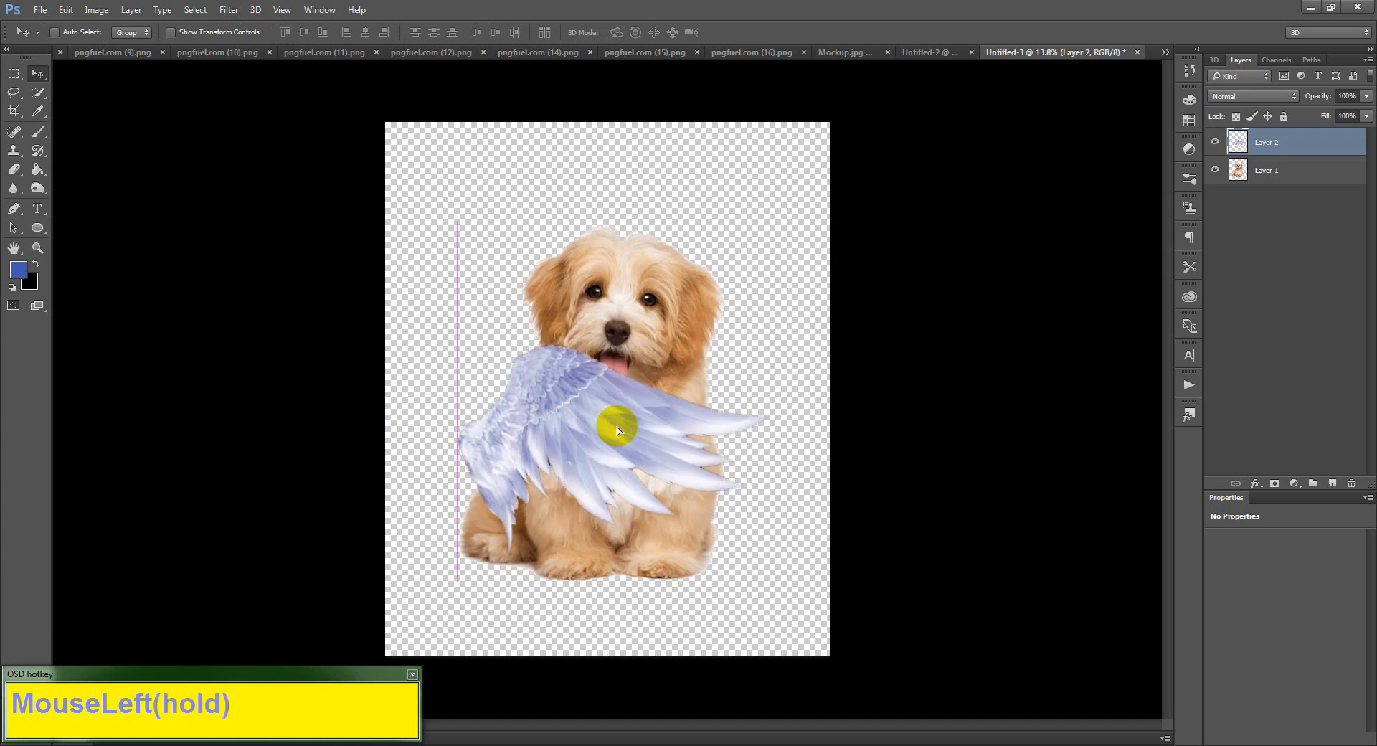
# - Scale the wing down proportionally to about 77% and rotate it slightly clockwise
pyautogui.click(1271, 152)
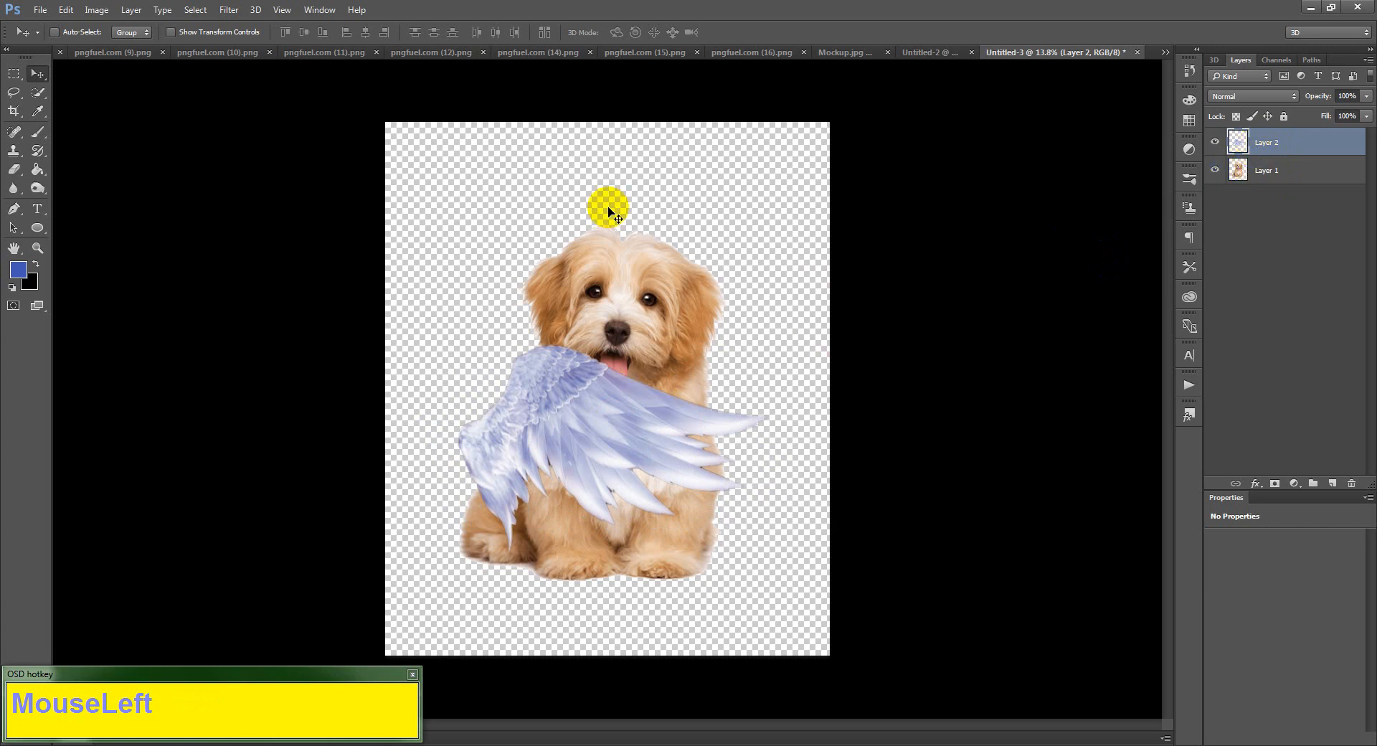
pyautogui.press('ctrl')
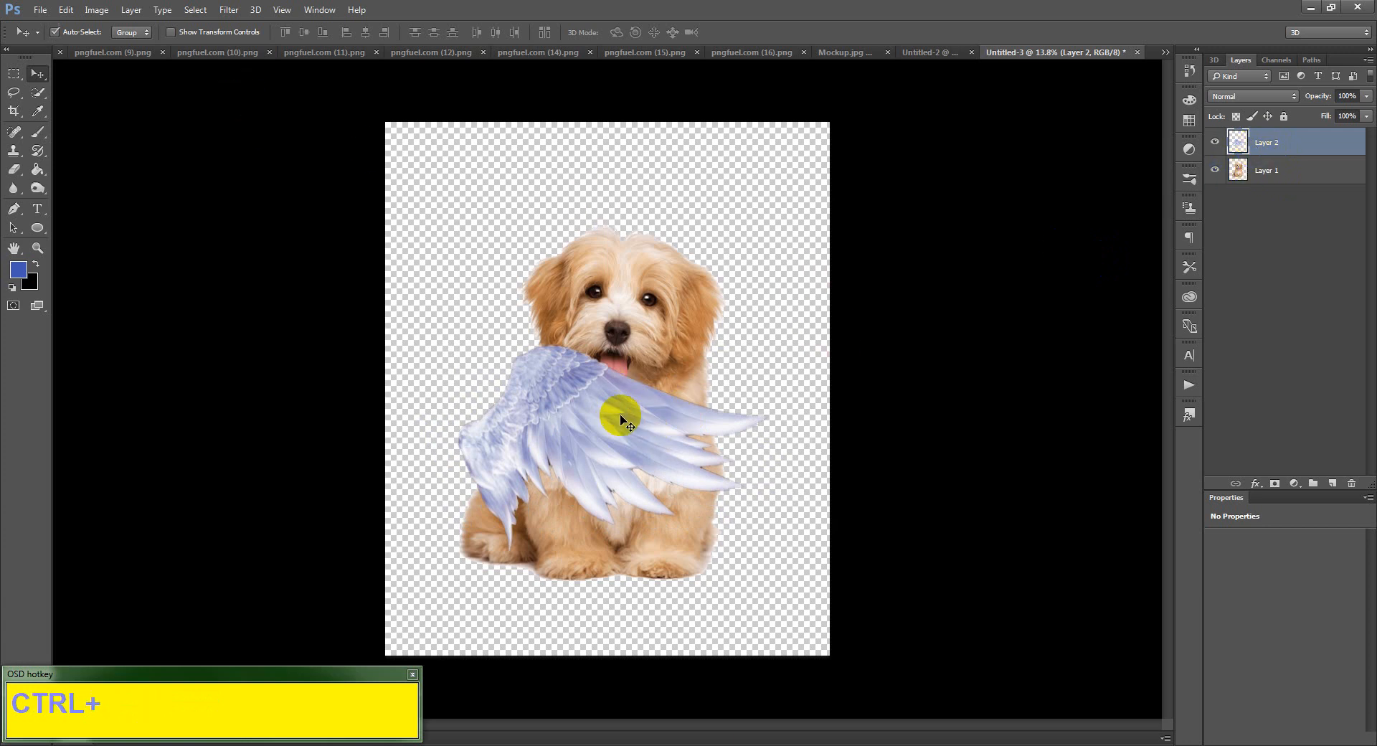
pyautogui.hotkey('ctrl', 't')
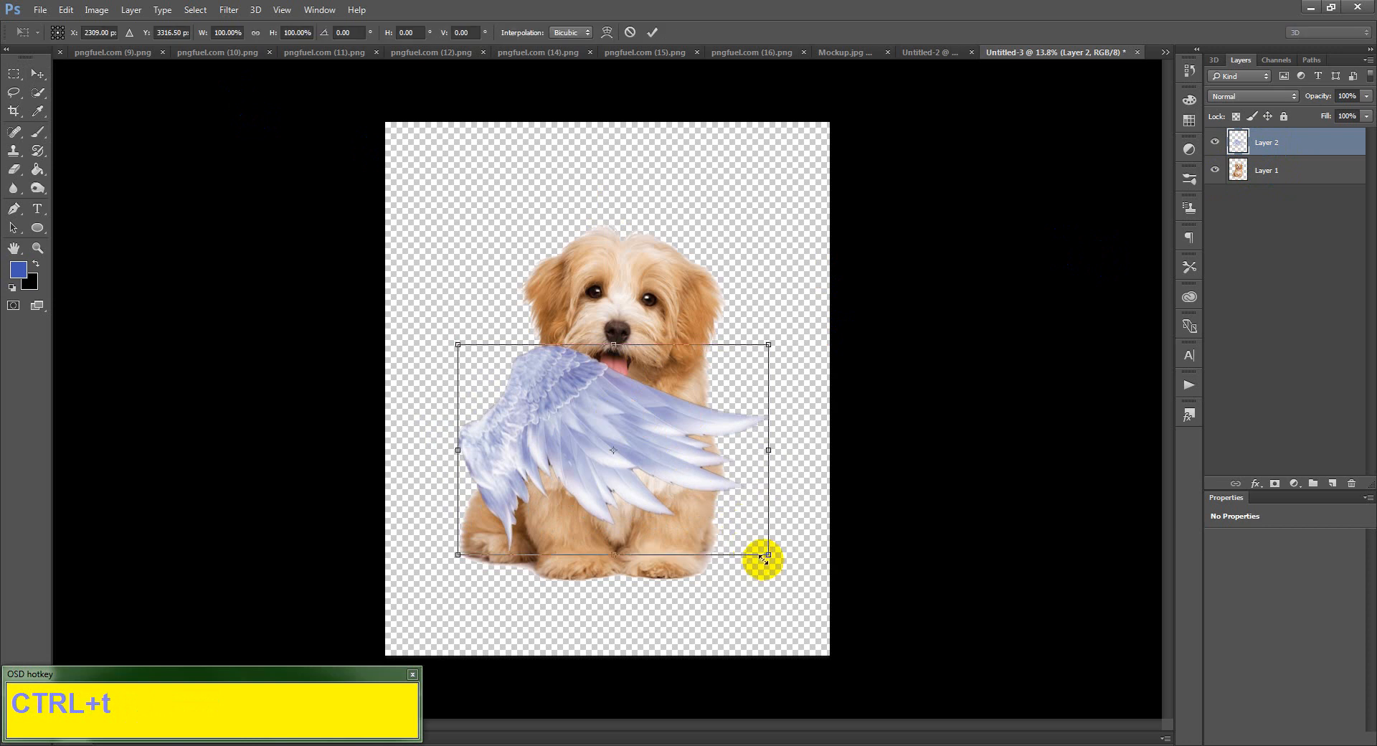
pyautogui.moveTo(765, 554); pyautogui.dragTo(725, 536)
pyautogui.click(701, 438)
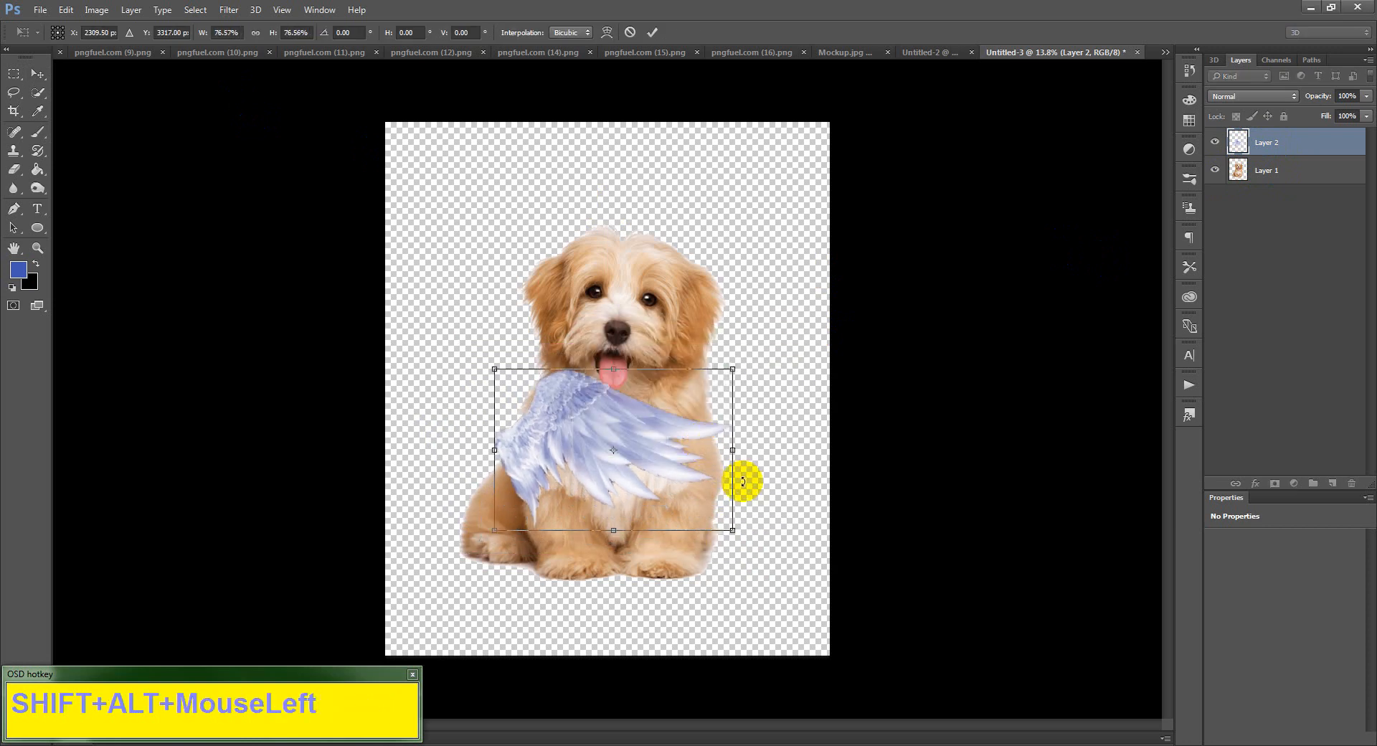
pyautogui.click(742, 482)
pyautogui.moveTo(743, 482); pyautogui.dragTo(728, 508)
pyautogui.doubleClick(603, 431)
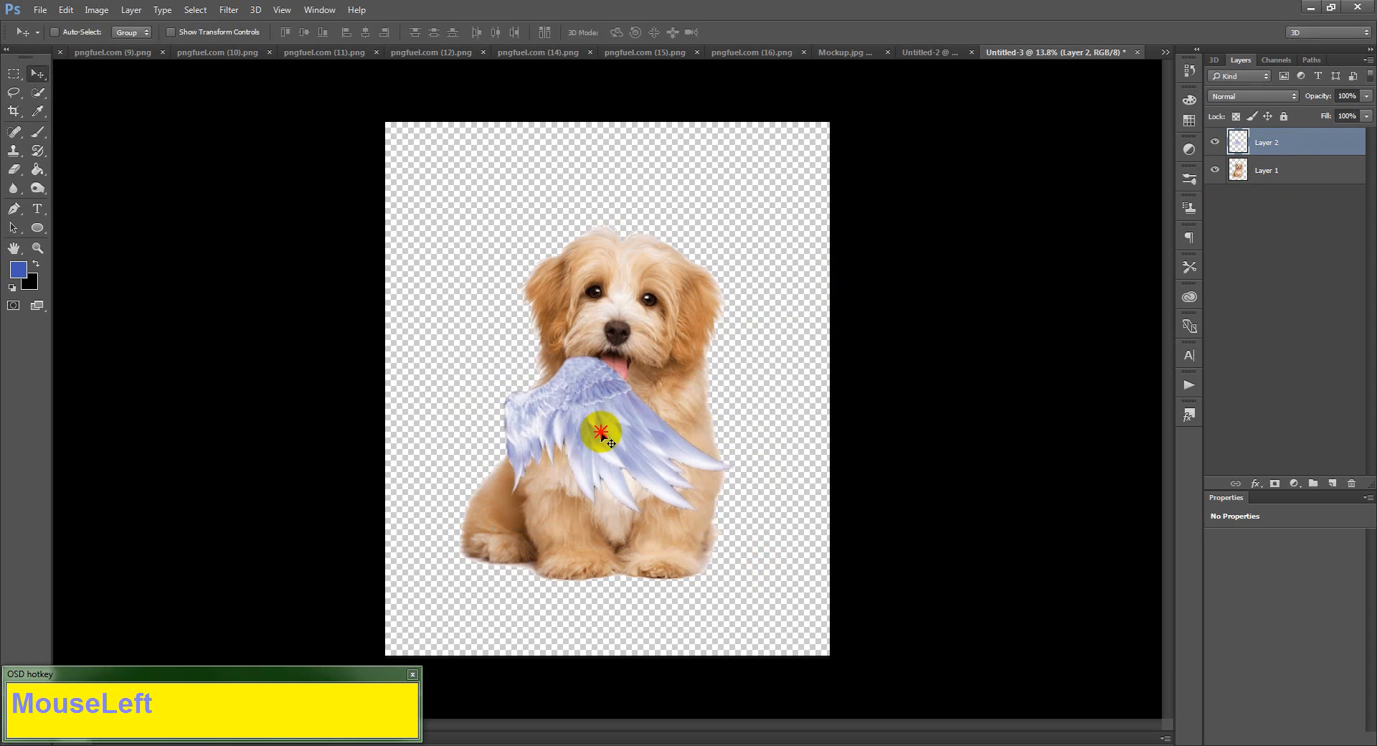
# - Add a horizontally mirrored copy of the wing and align the pair on either side of the puppy's shoulders
pyautogui.moveTo(603, 430); pyautogui.dragTo(510, 410)
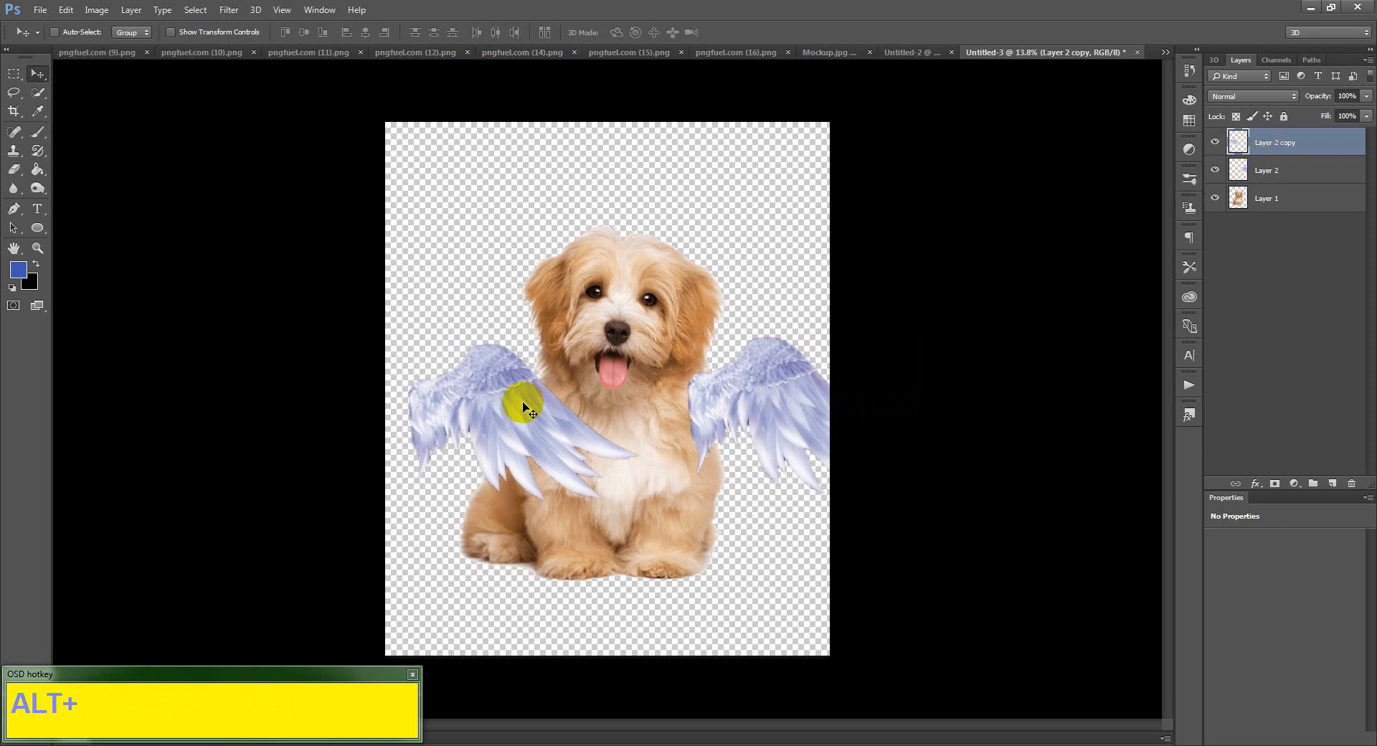
pyautogui.hotkey('ctrl', 't')
pyautogui.moveTo(640, 429); pyautogui.dragTo(185, 440)
pyautogui.doubleClick(374, 423)
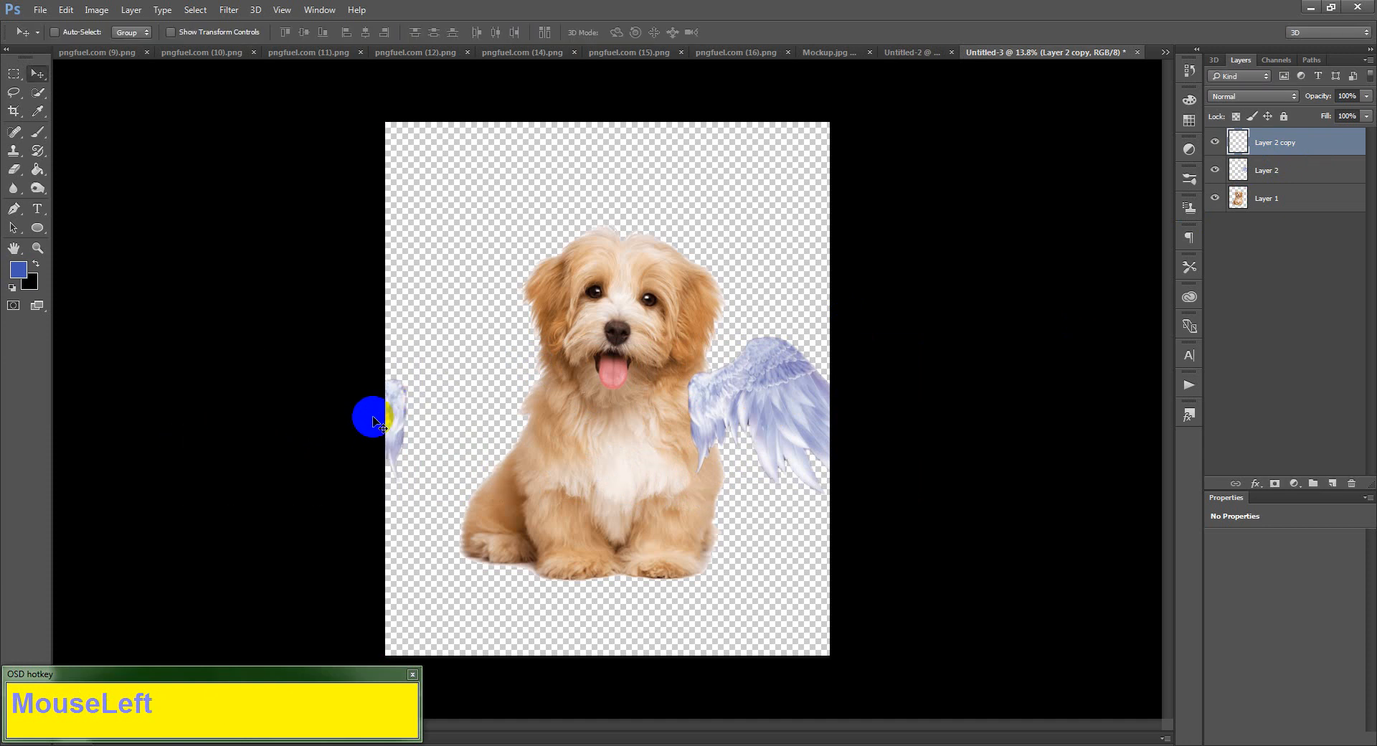
pyautogui.moveTo(385, 412); pyautogui.dragTo(542, 409)
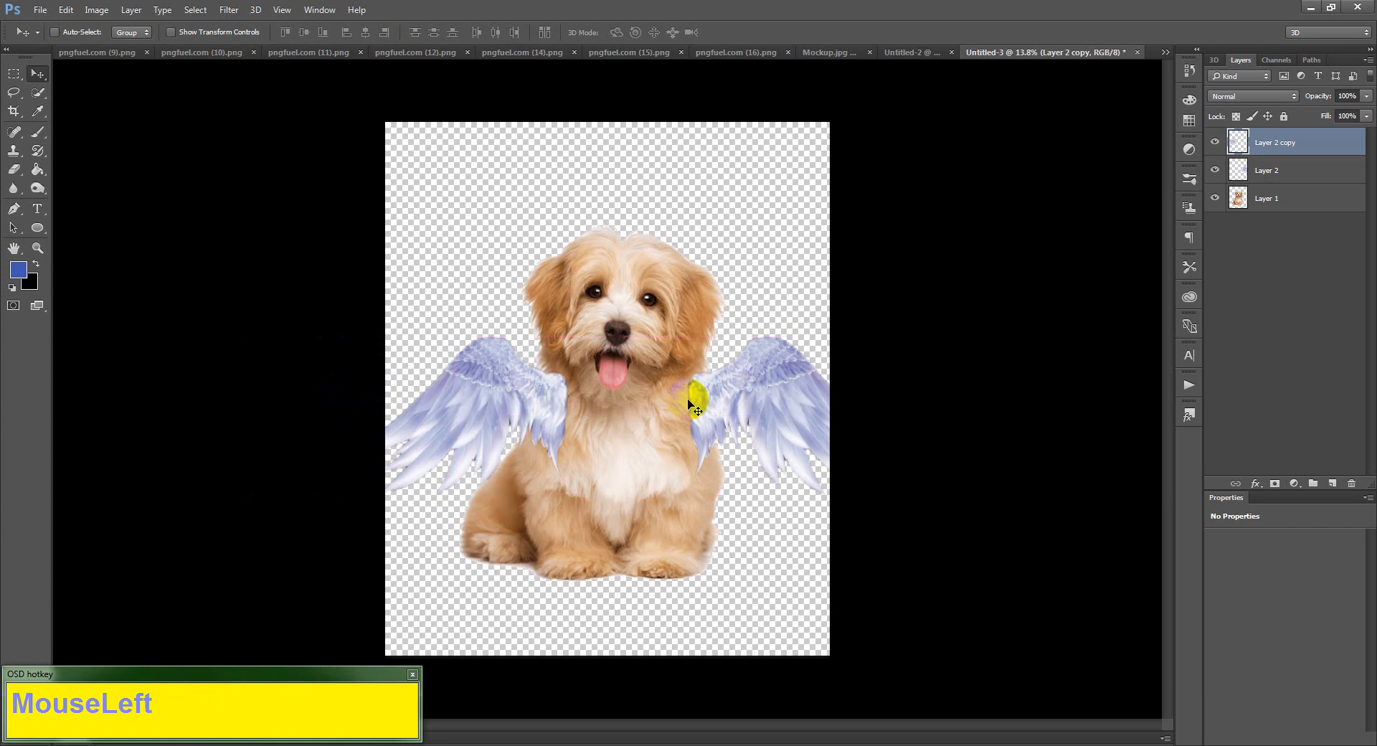
pyautogui.press('Left')
pyautogui.press('Left')
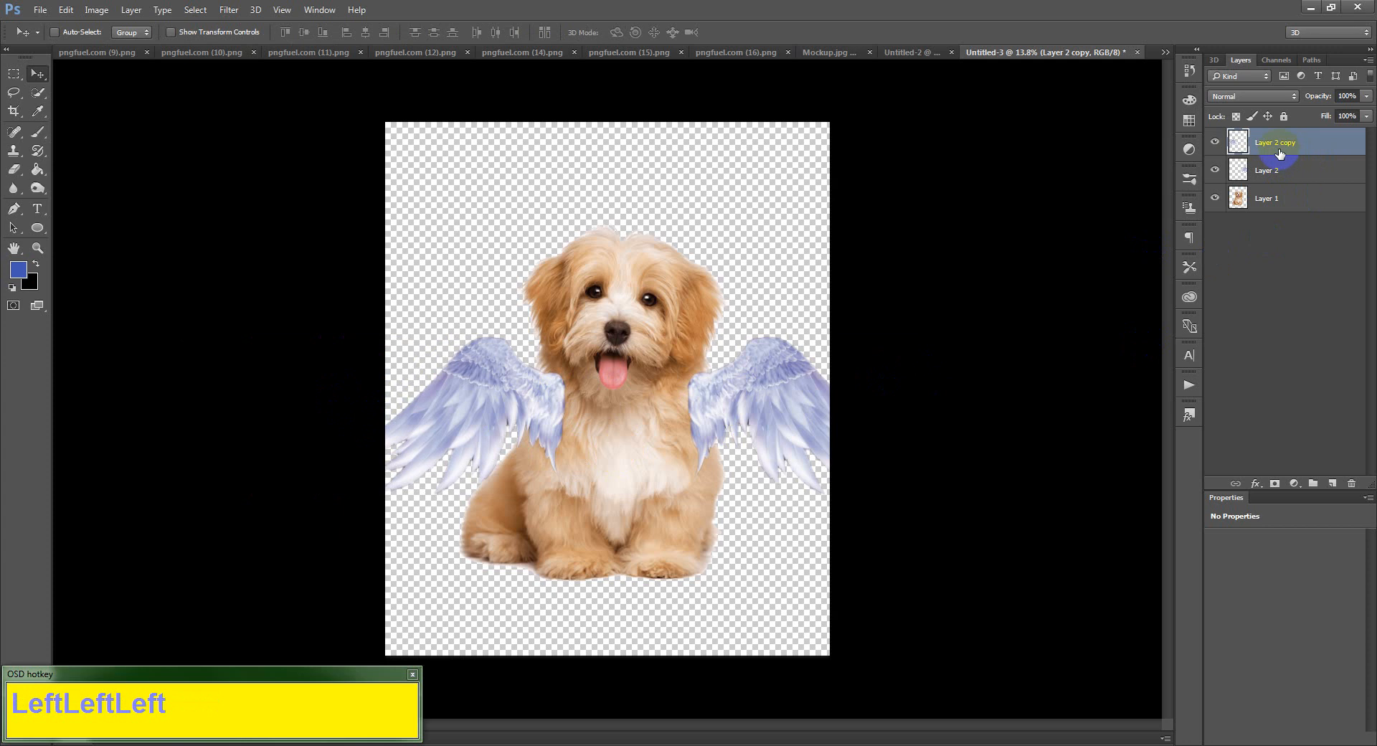
# - Merge the two wing layers into one and move the result behind the puppy layer
pyautogui.press('ctrl')
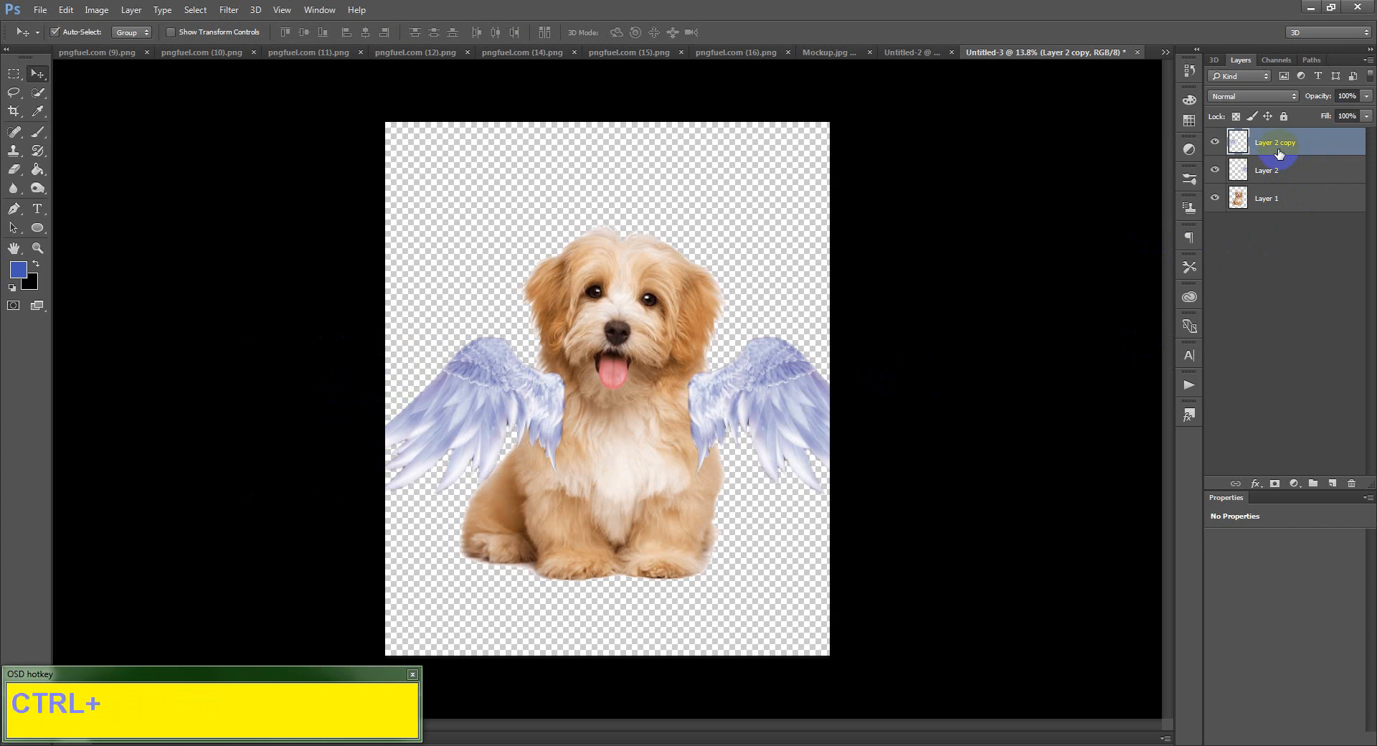
pyautogui.hotkey('ctrl', 'e')
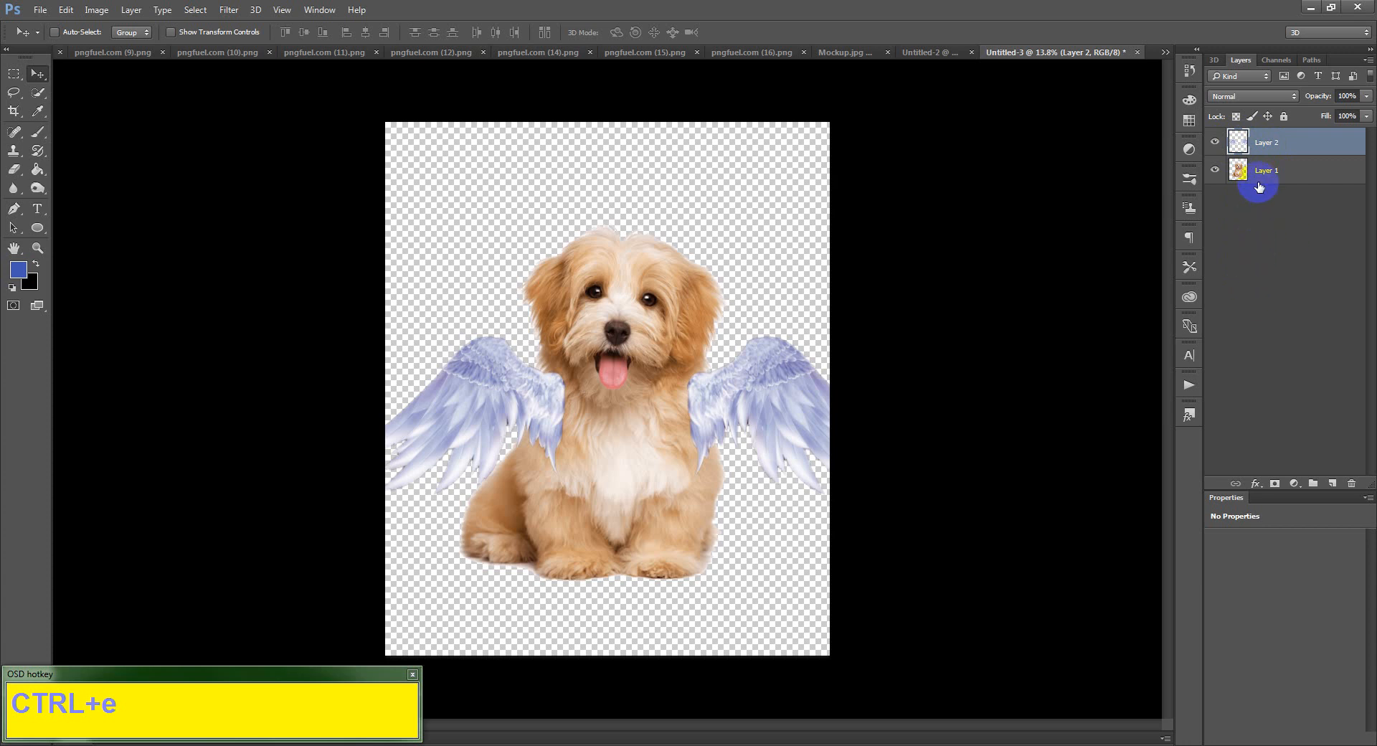
pyautogui.moveTo(1264, 145); pyautogui.dragTo(1265, 200)
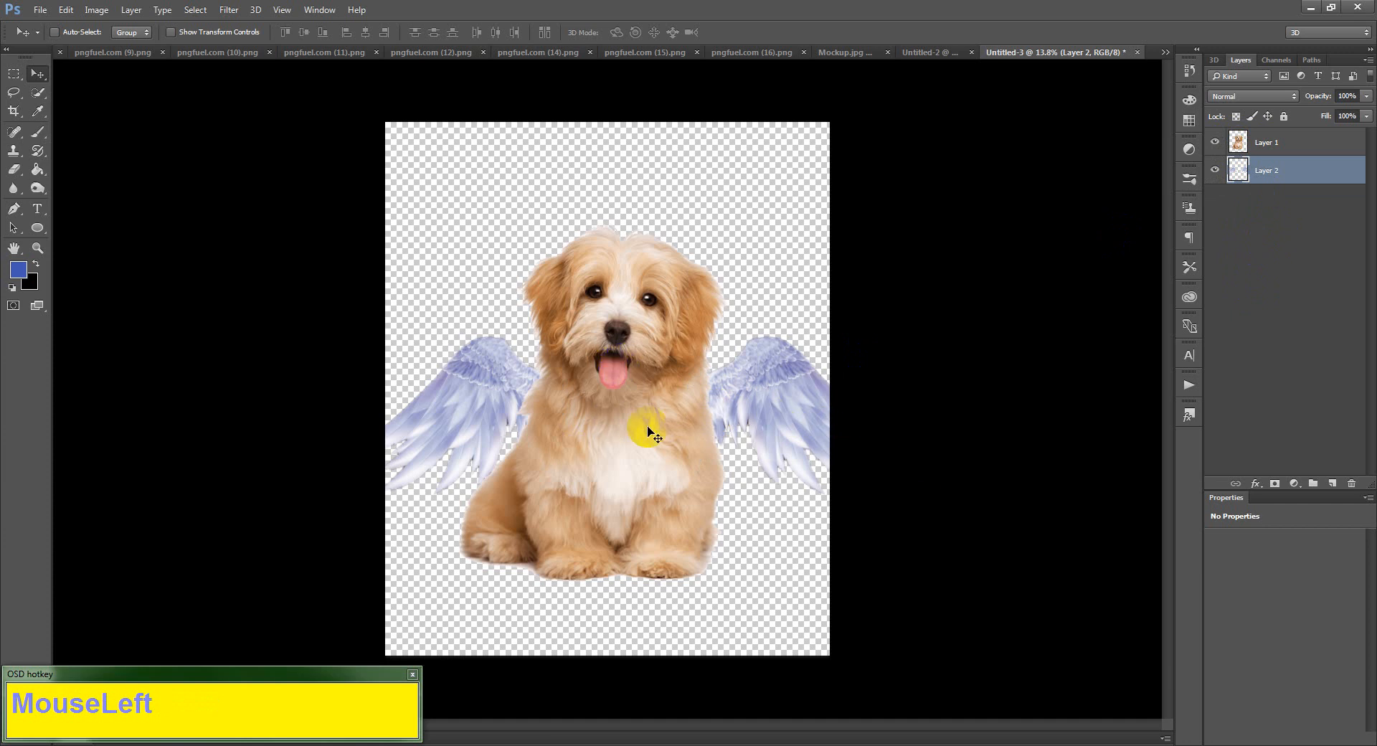
# - Scale the puppy and wings together to about 83.5% and shift them slightly left so both wings fit the canvas
pyautogui.keyDown('ctrl'); pyautogui.click(1278, 149); pyautogui.keyUp('ctrl')
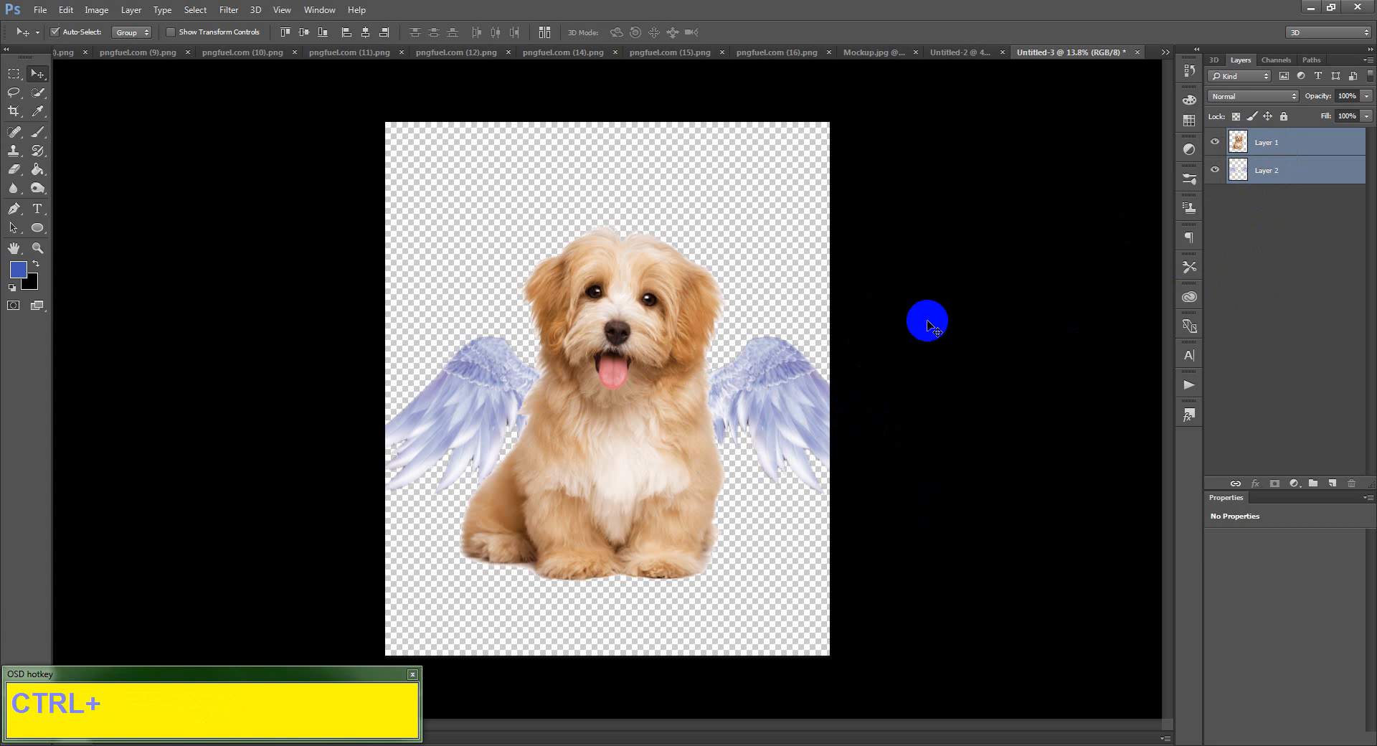
pyautogui.hotkey('ctrl', 't')
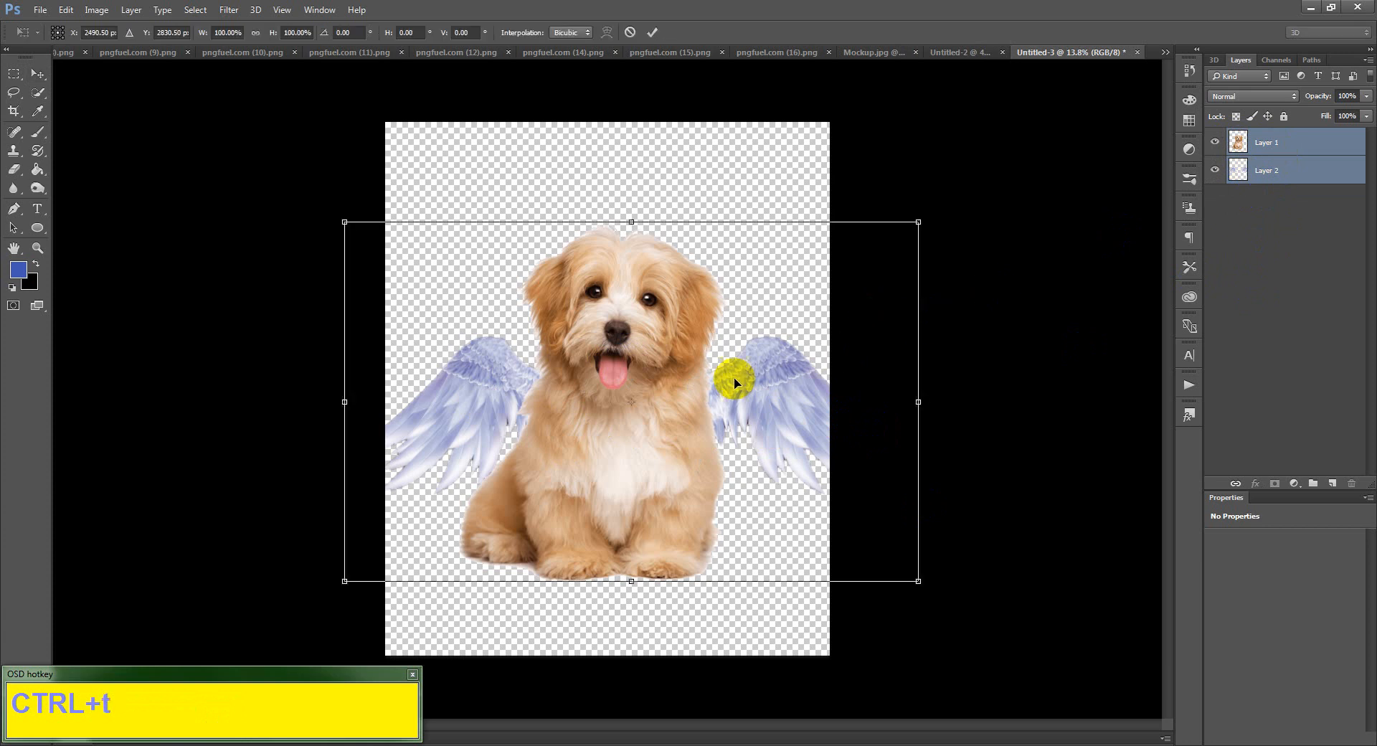
pyautogui.moveTo(910, 573); pyautogui.dragTo(879, 545)
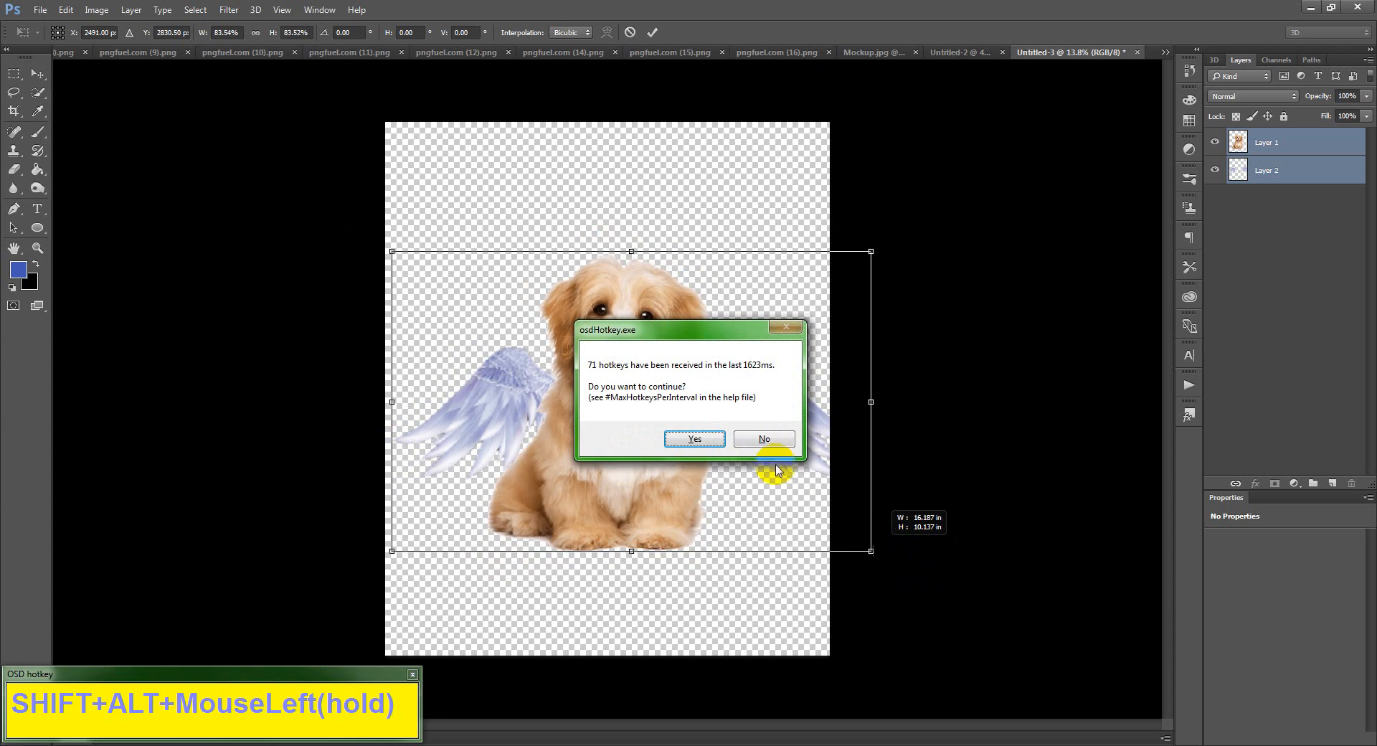
pyautogui.keyDown('alt'); pyautogui.keyDown('shift'); pyautogui.click(700, 437); pyautogui.keyUp('shift'); pyautogui.keyUp('alt')
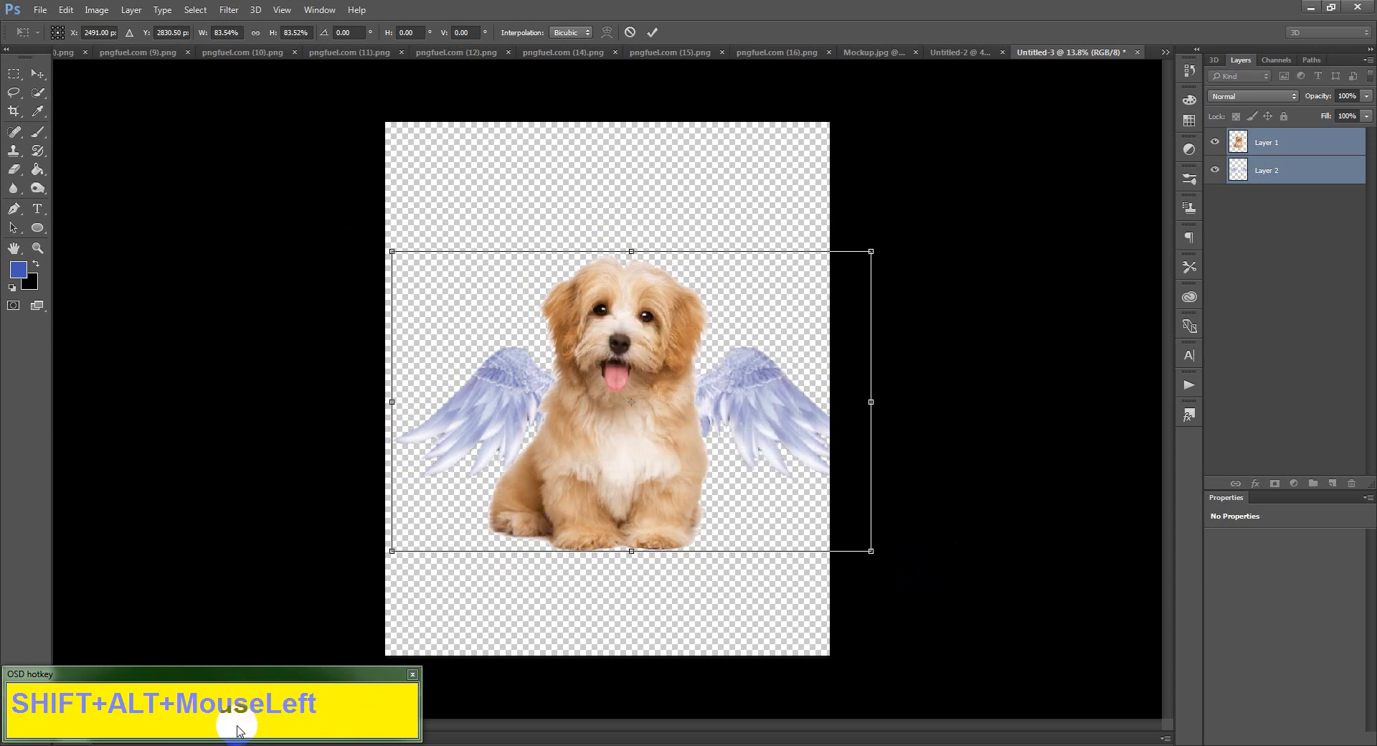
pyautogui.moveTo(685, 437); pyautogui.dragTo(675, 433)
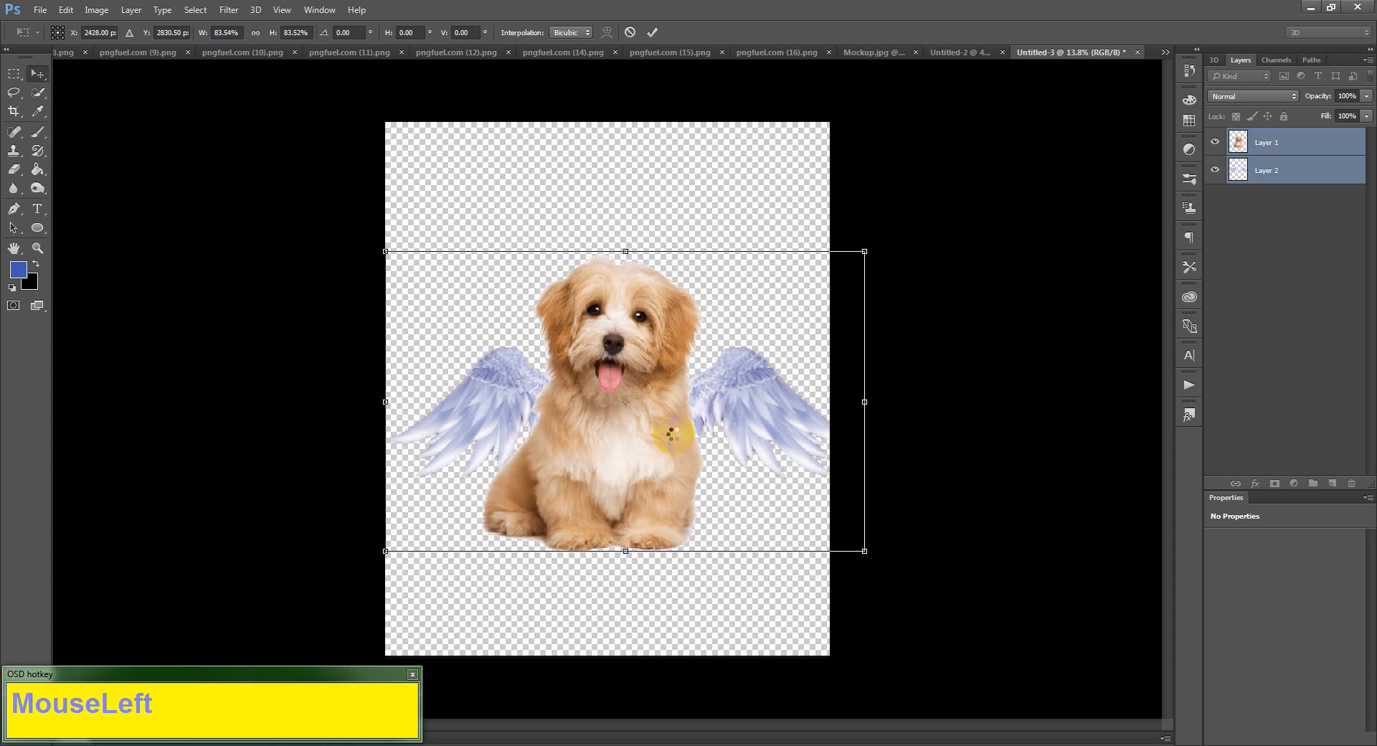
pyautogui.doubleClick(830, 424)
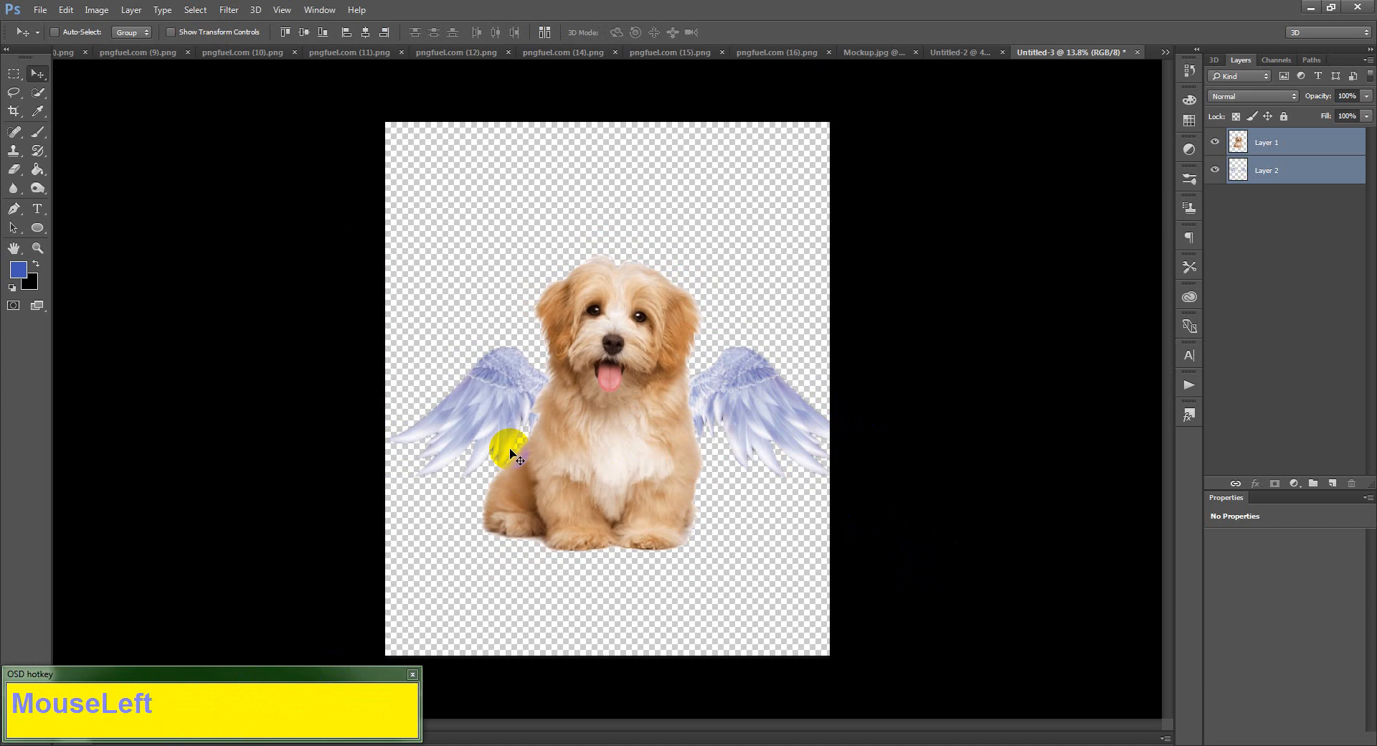
# - Try to rotate only the wing on the canvas's right side about 25° clockwise using a rectangular selection on the wings layer
pyautogui.click(16, 74)
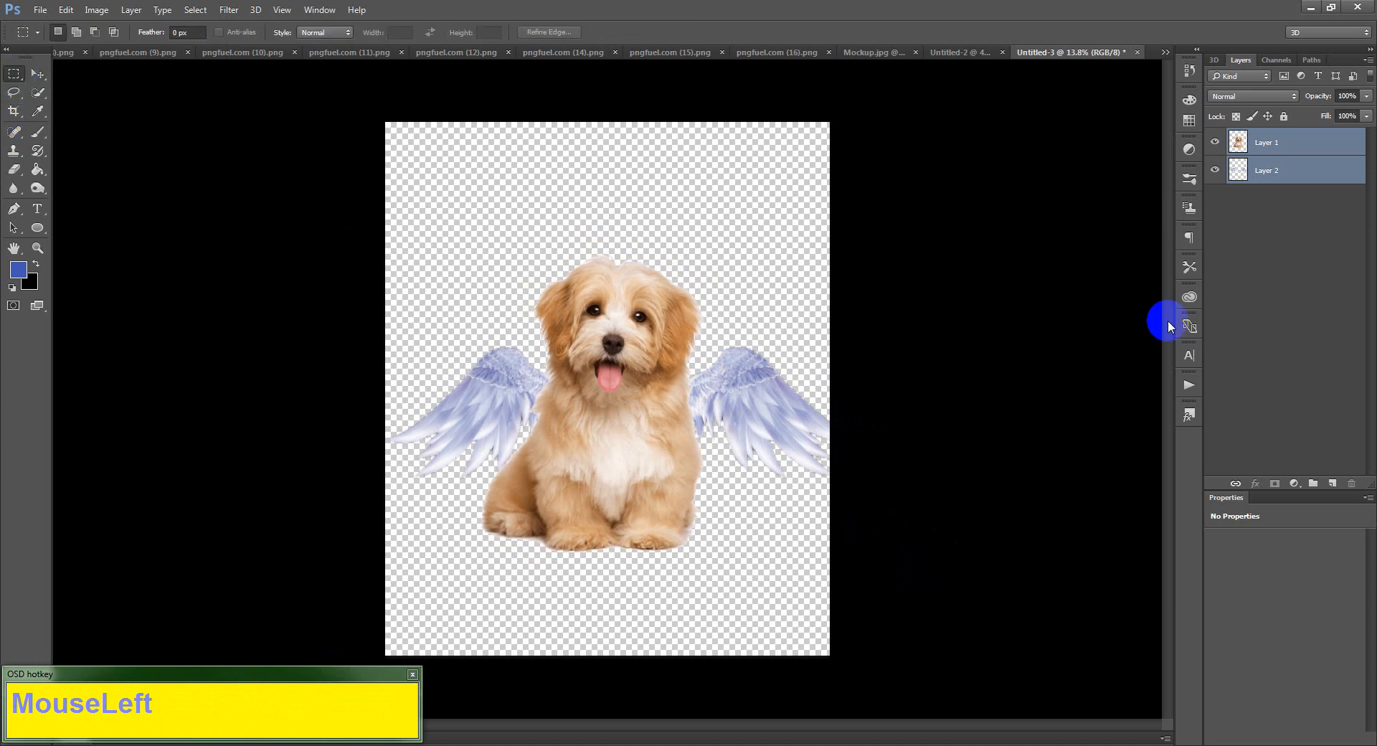
pyautogui.click(1268, 173)
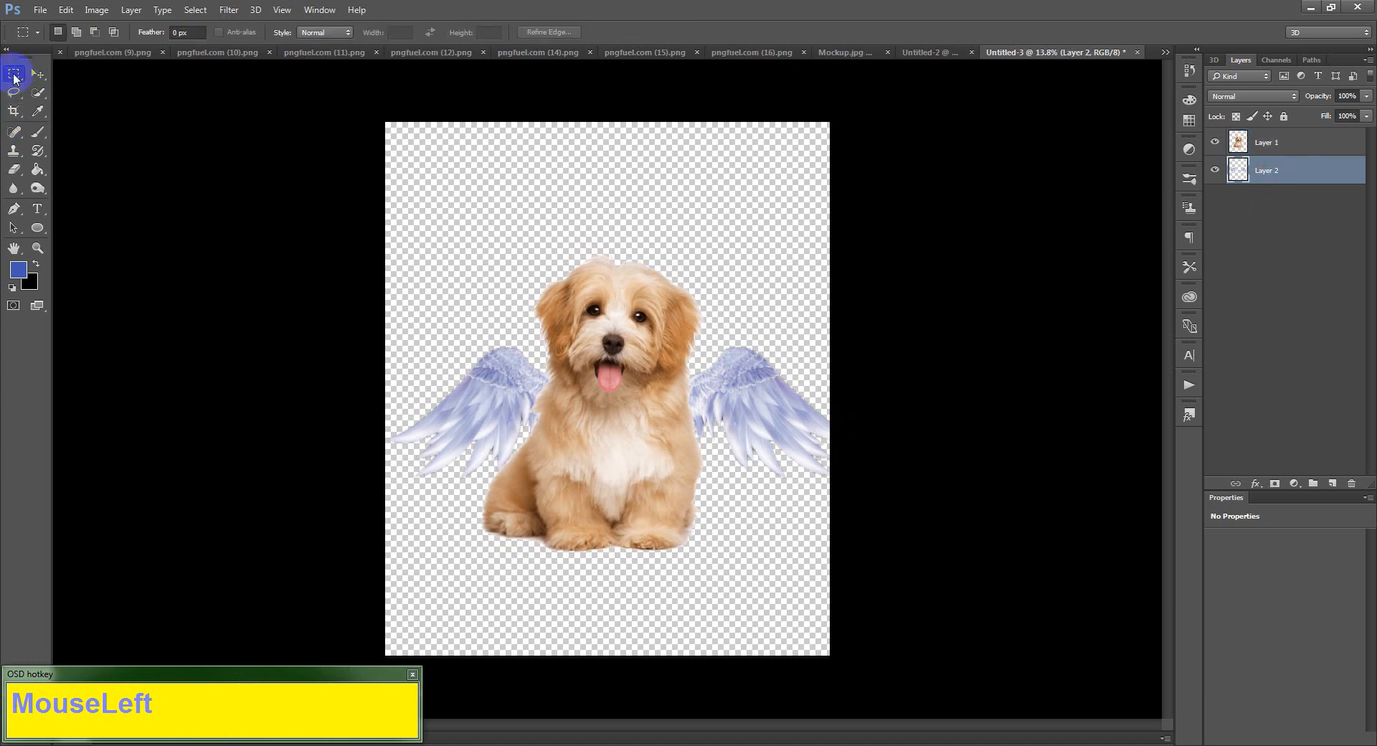
pyautogui.moveTo(618, 238); pyautogui.dragTo(923, 574)
pyautogui.hotkey('ctrl', 't')
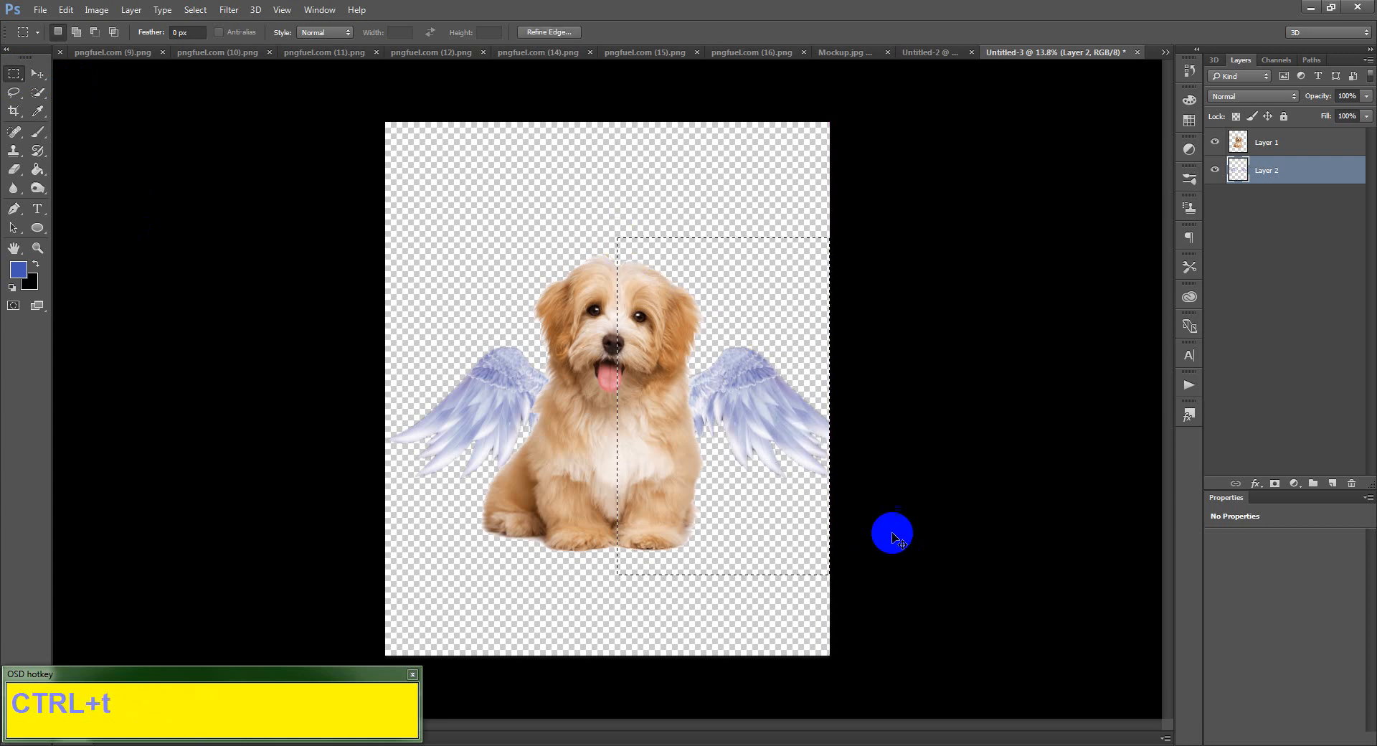
pyautogui.moveTo(847, 416); pyautogui.dragTo(832, 464)
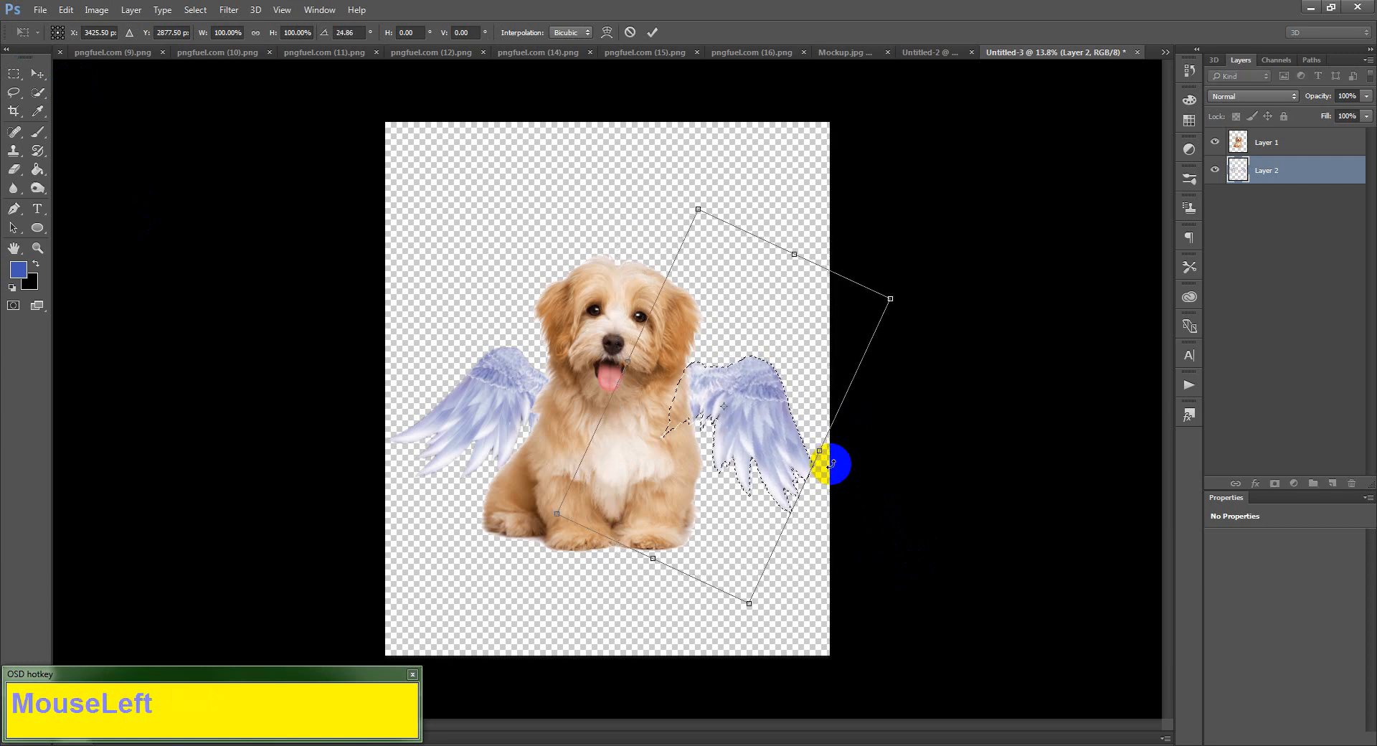
pyautogui.hotkey('ctrl', 'z')
pyautogui.press('Escape')
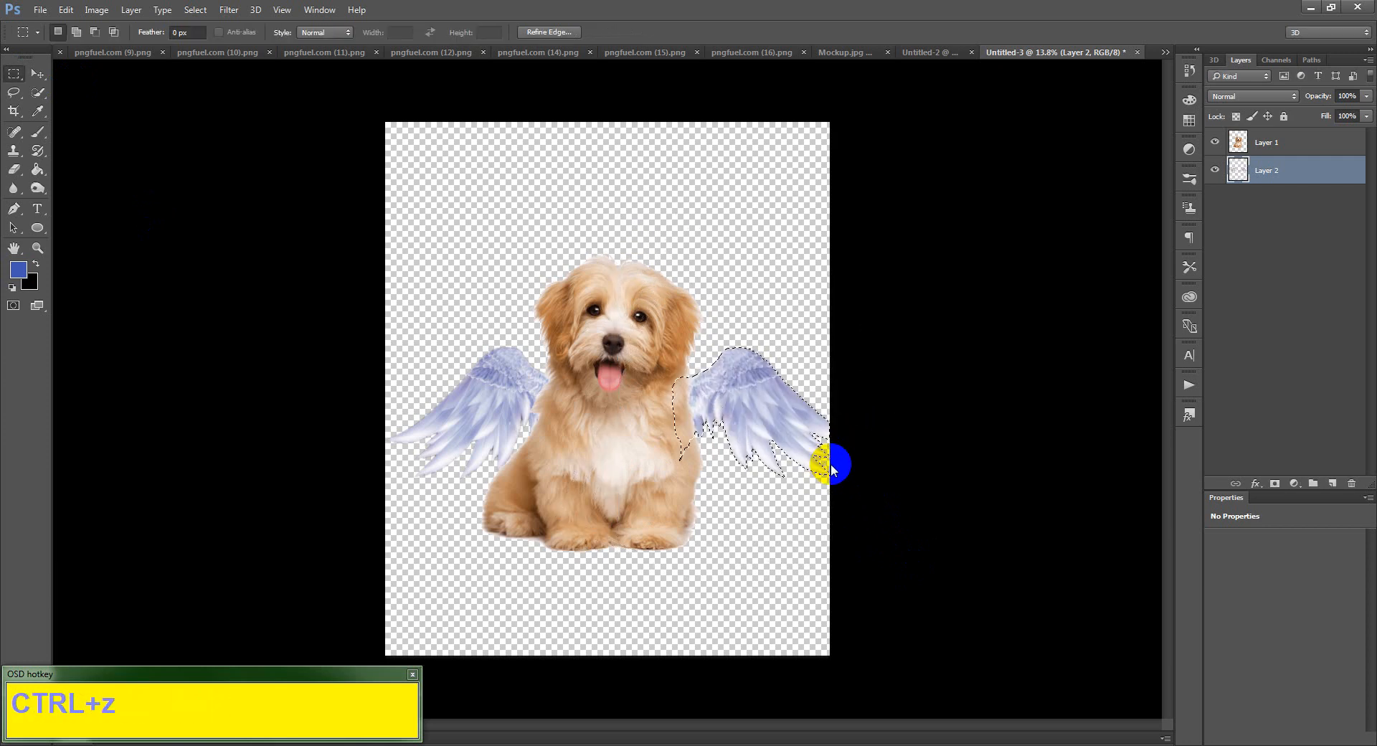
pyautogui.click(757, 464)
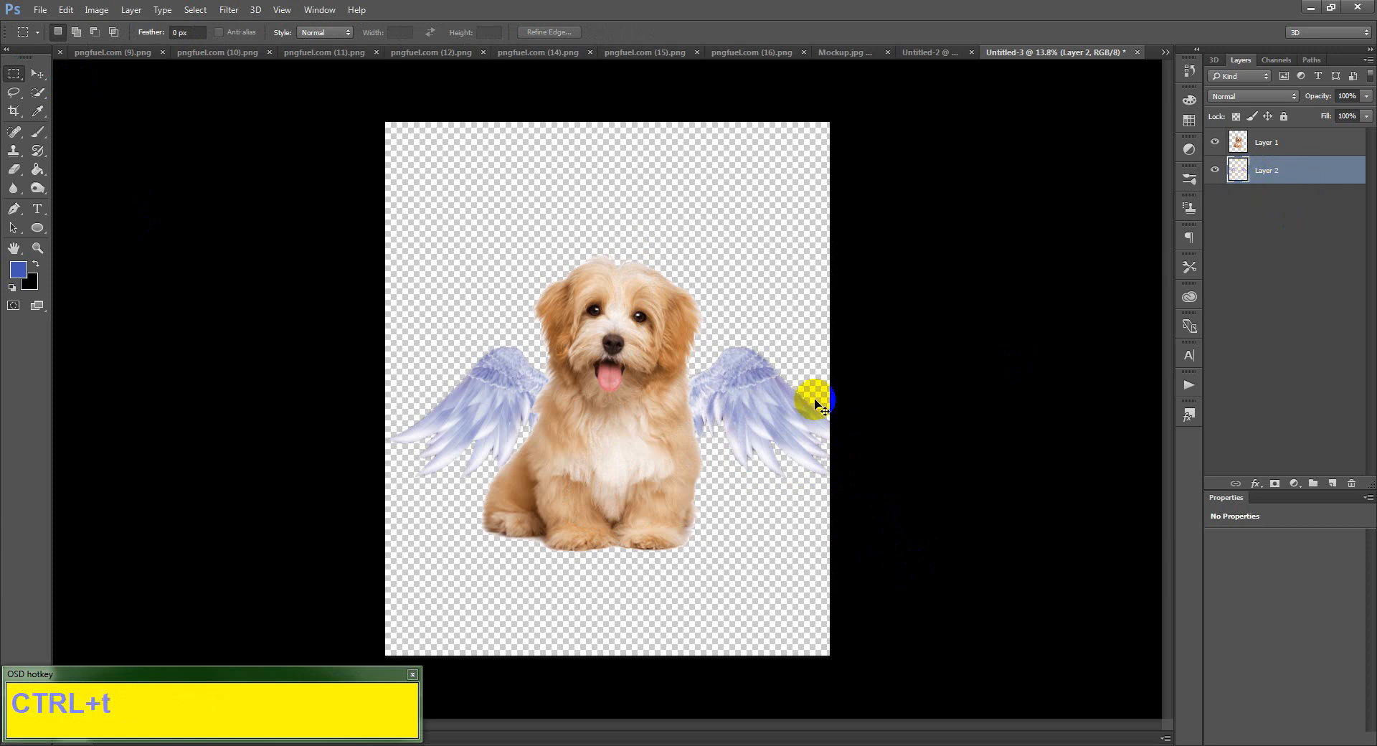
# - Scale both wings down together about their centre to about 80.4%
pyautogui.hotkey('ctrl', 't')
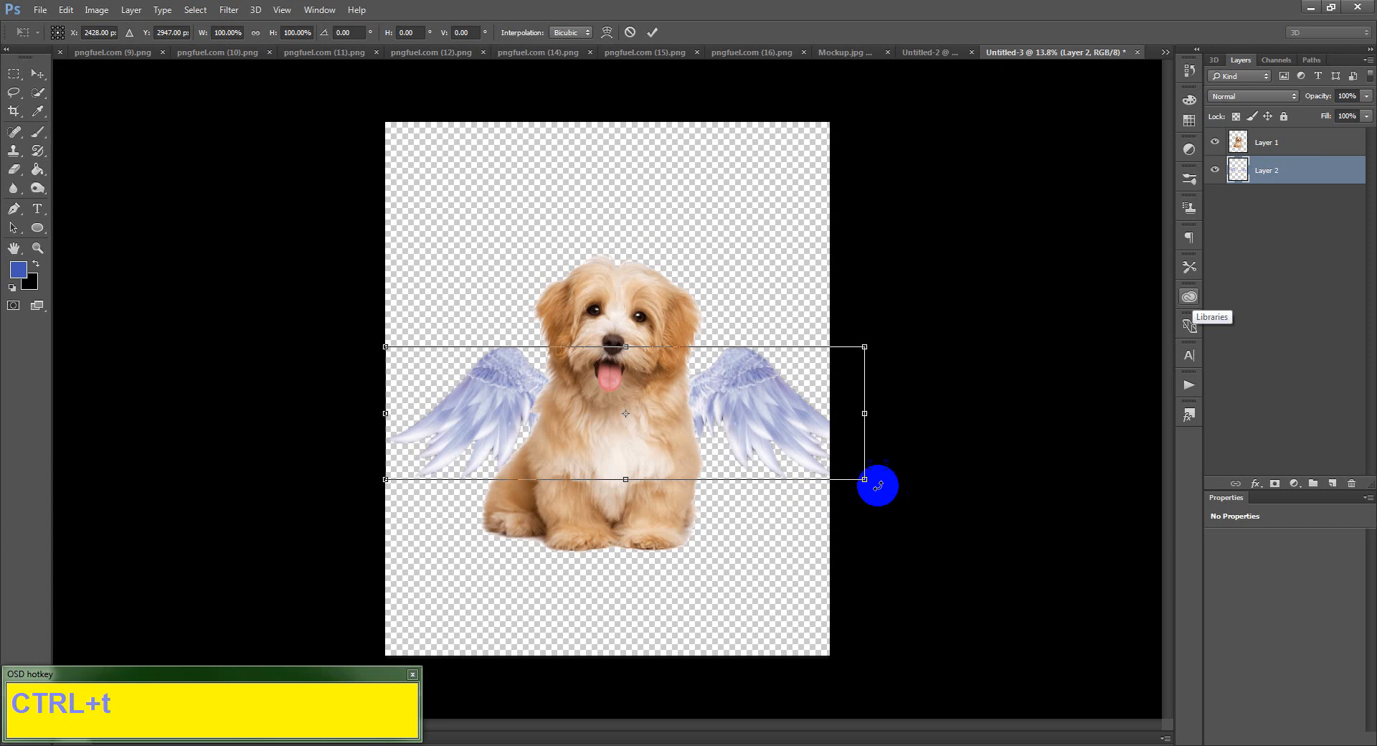
pyautogui.moveTo(863, 479); pyautogui.dragTo(818, 457)
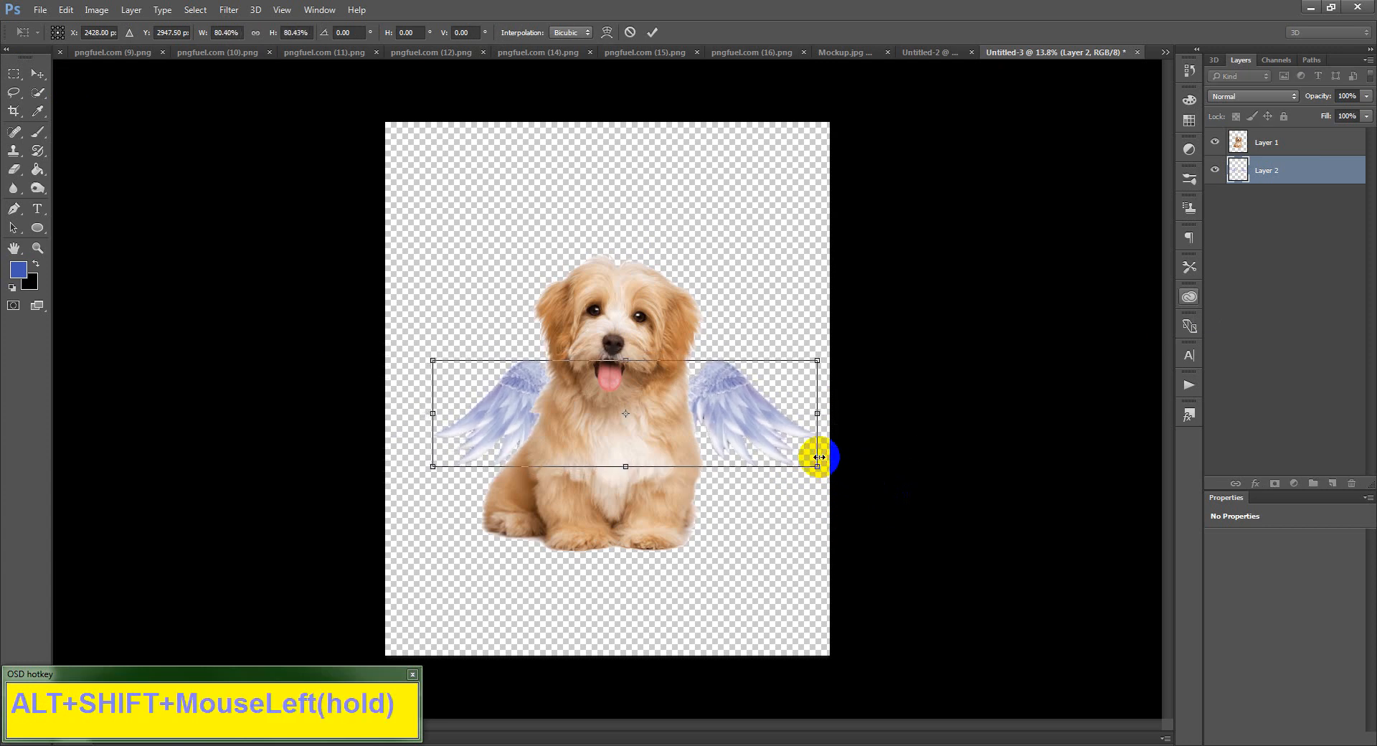
pyautogui.doubleClick(727, 394)
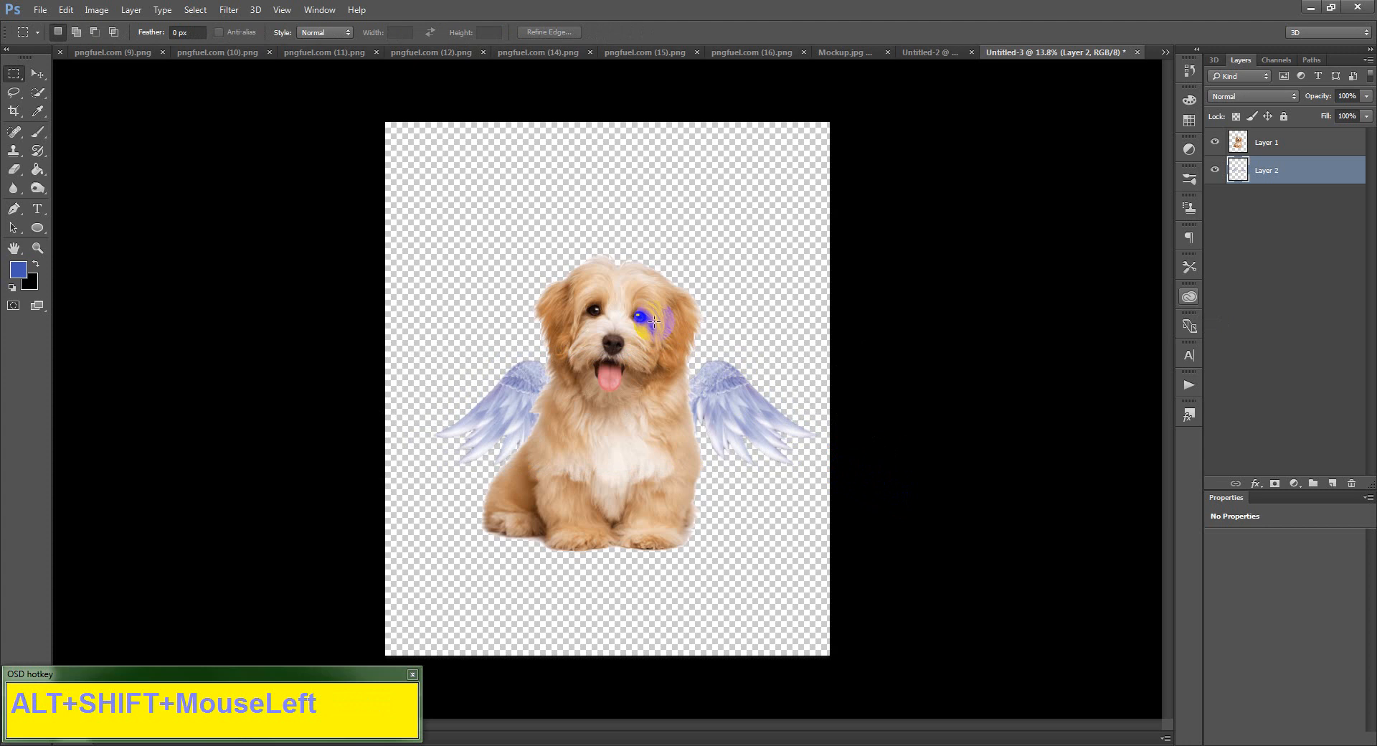
# - Enlarge only the wing on the canvas's right side to about 111%, tilt it slightly clockwise and seat it against the puppy's shoulder
pyautogui.moveTo(624, 281); pyautogui.dragTo(830, 512)
pyautogui.hotkey('ctrl', 't')
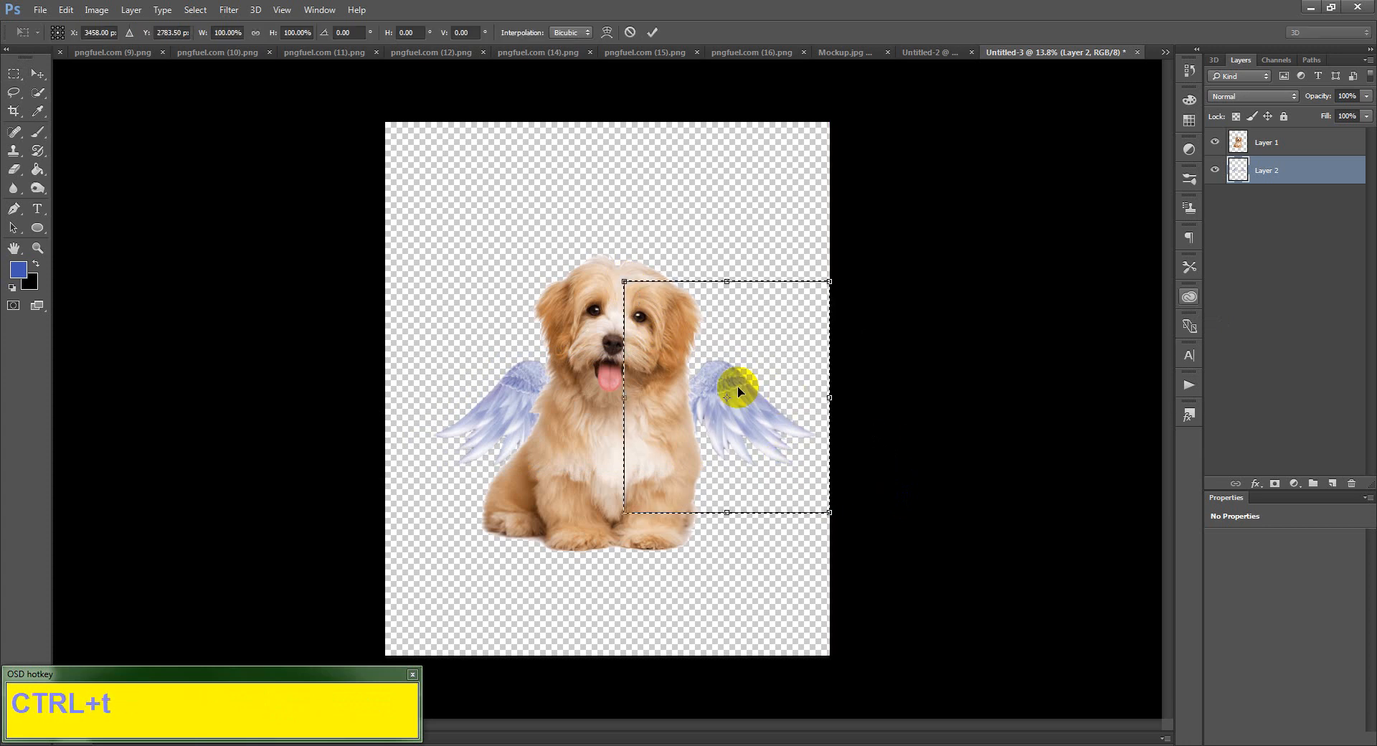
pyautogui.moveTo(824, 510); pyautogui.dragTo(916, 599)
pyautogui.moveTo(777, 467); pyautogui.dragTo(739, 406)
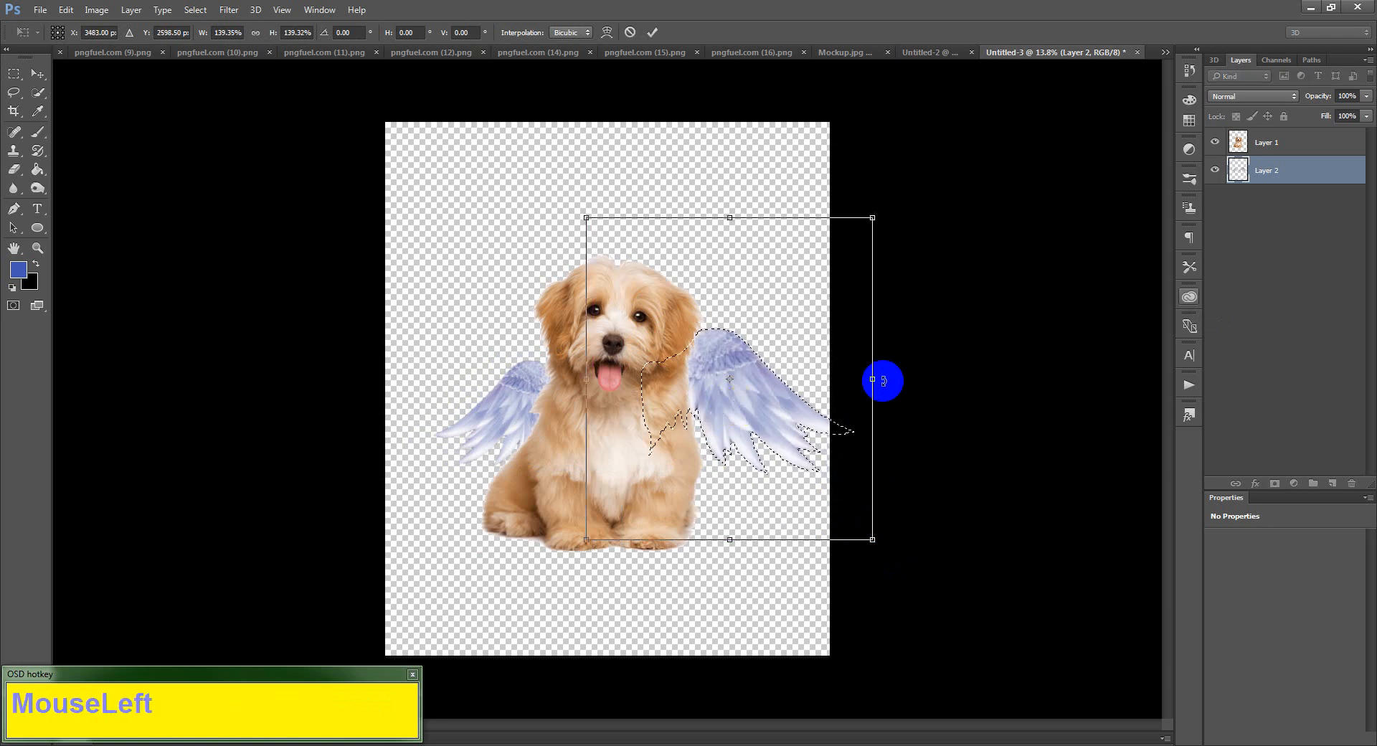
pyautogui.moveTo(882, 385); pyautogui.dragTo(869, 452)
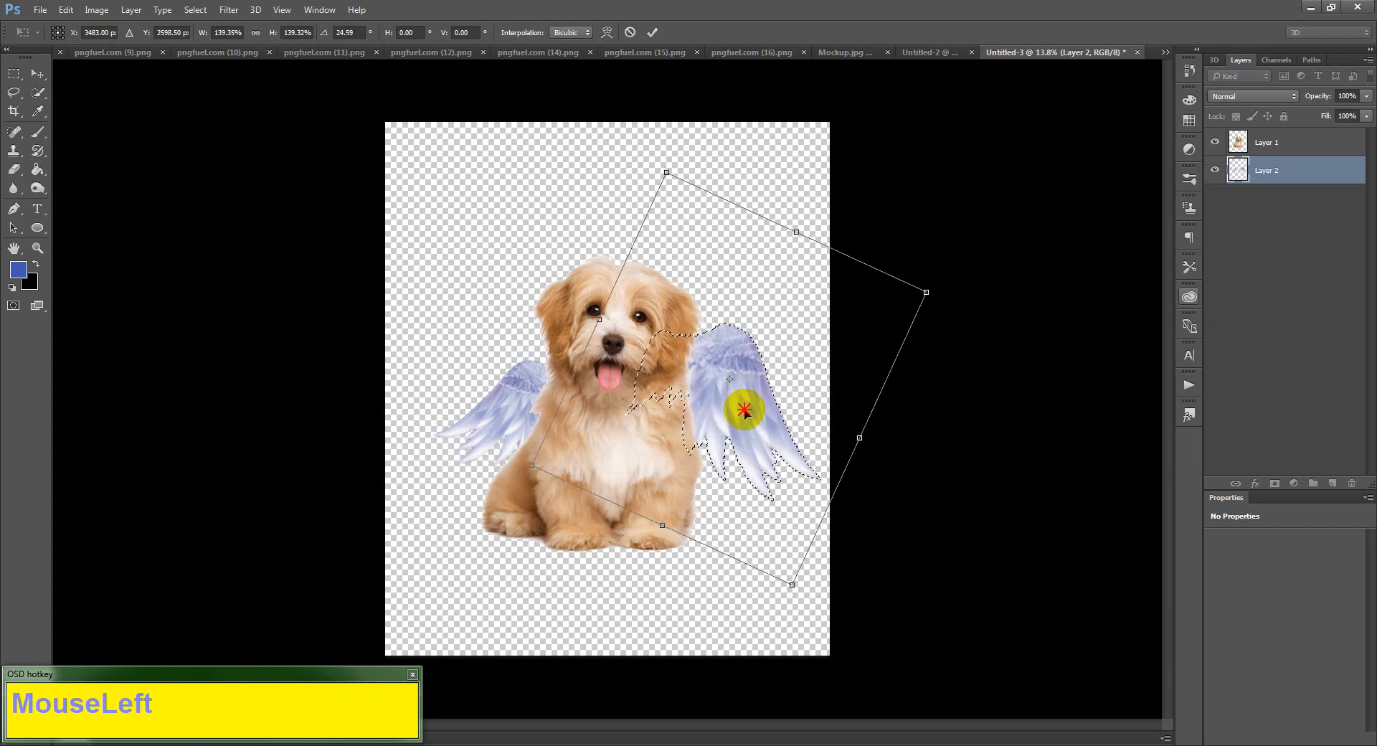
pyautogui.moveTo(744, 409); pyautogui.dragTo(750, 433)
pyautogui.moveTo(798, 629); pyautogui.dragTo(798, 619)
pyautogui.moveTo(753, 462); pyautogui.dragTo(753, 445)
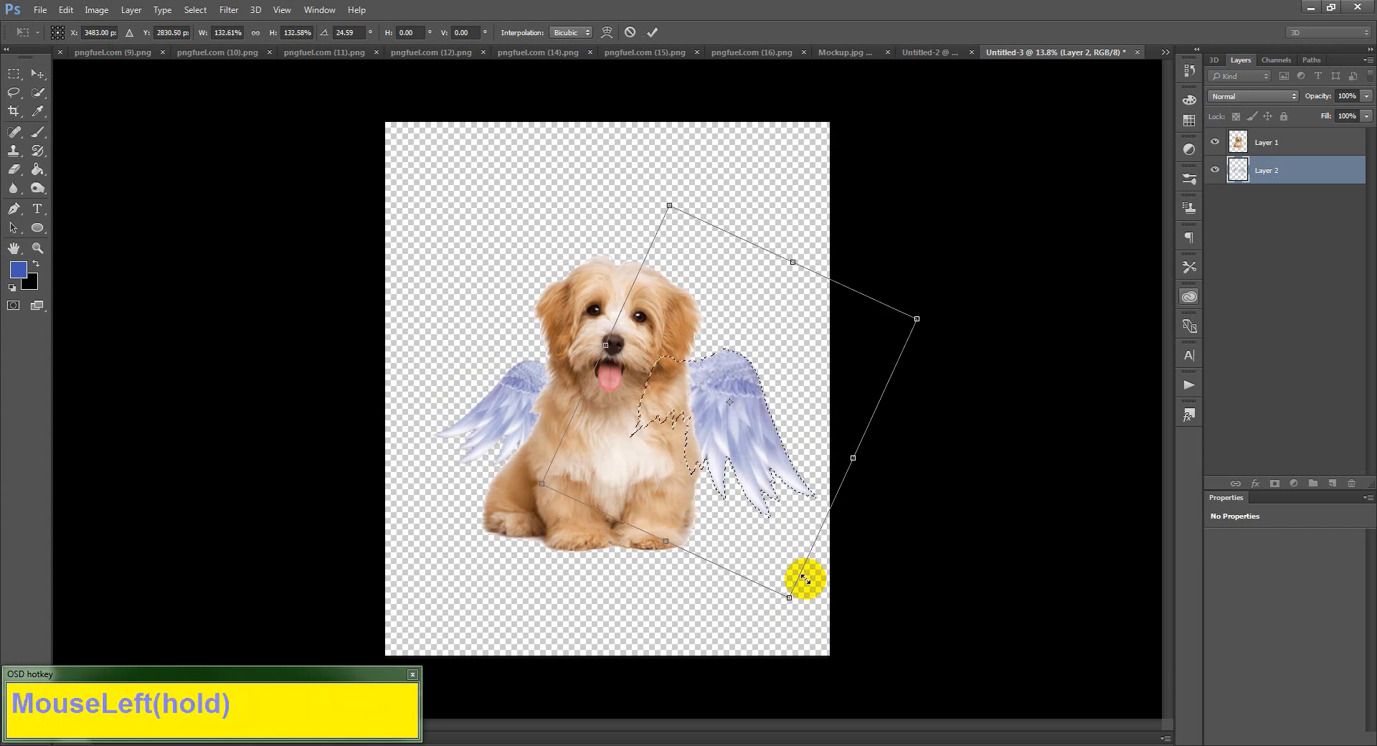
pyautogui.moveTo(789, 596); pyautogui.dragTo(786, 564)
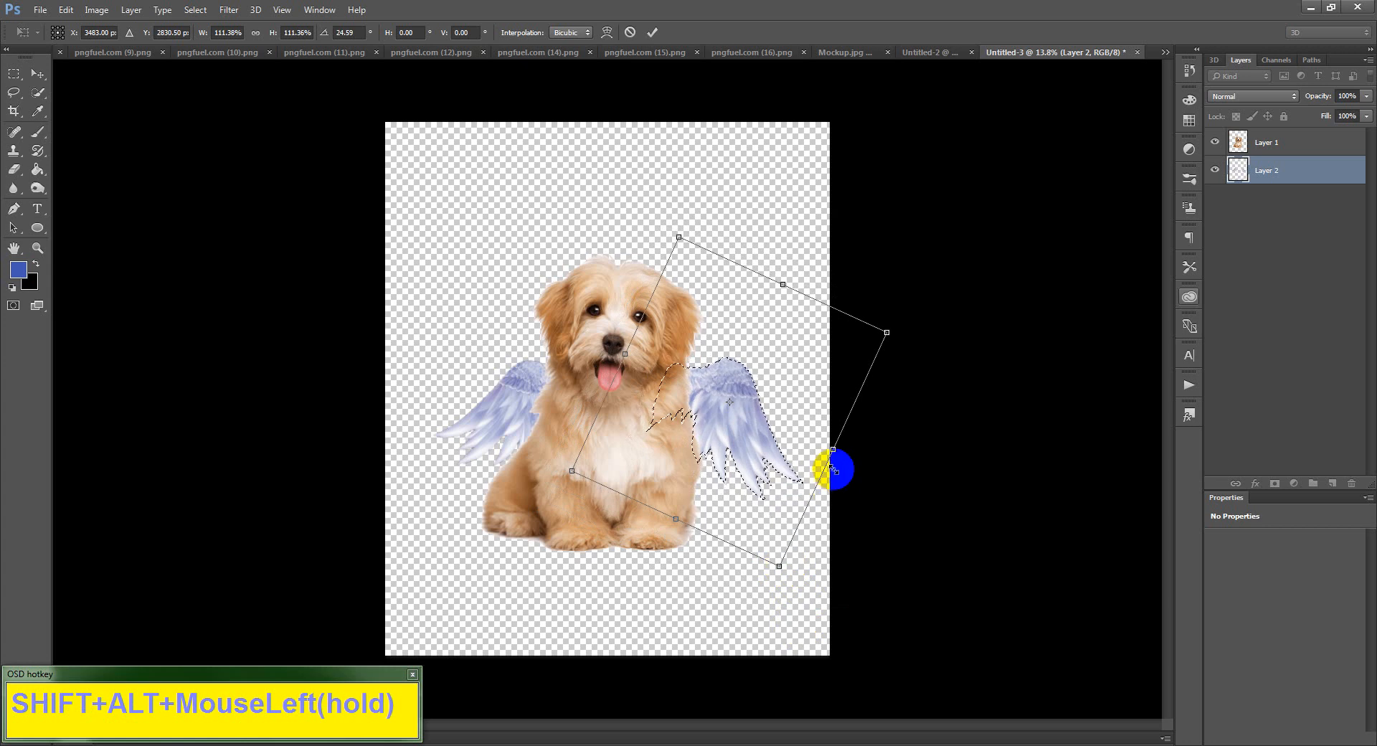
pyautogui.moveTo(832, 467); pyautogui.dragTo(851, 433)
pyautogui.click(769, 441)
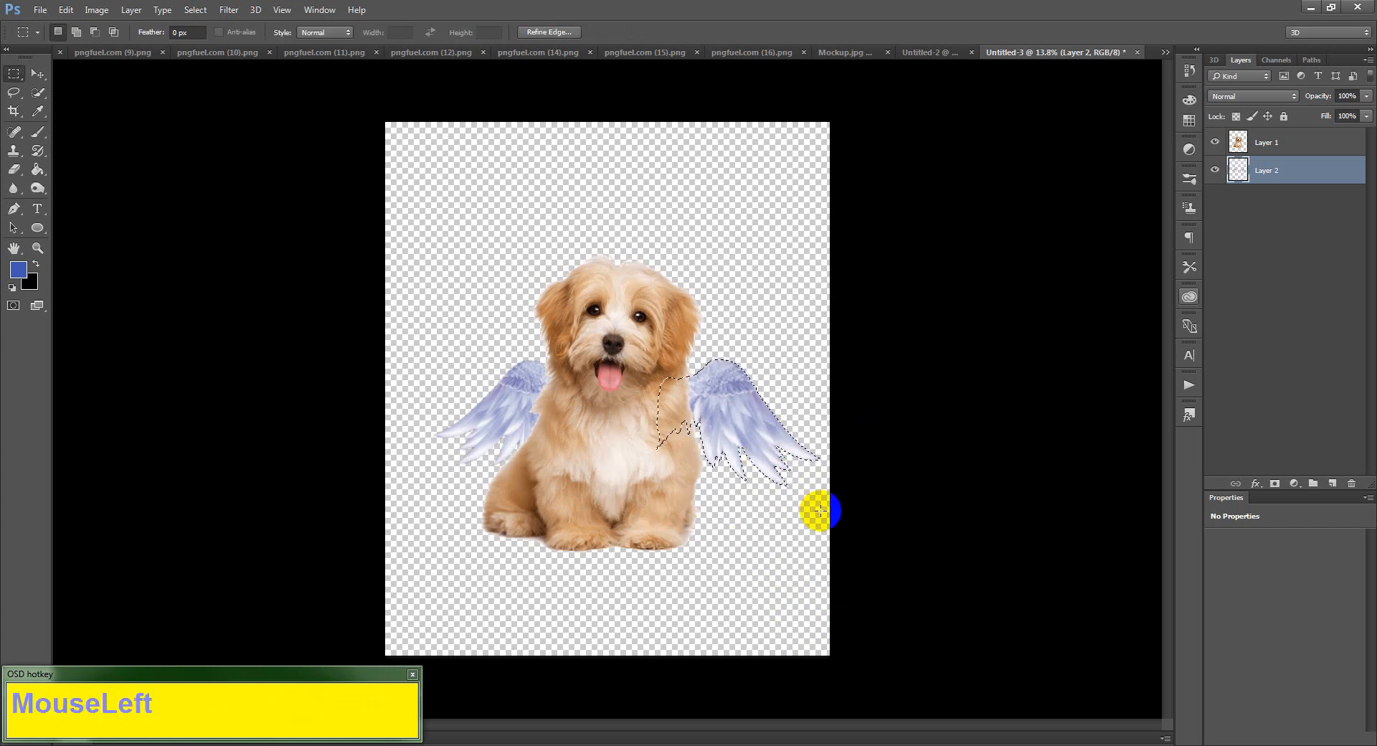
# - Enlarge the wing on the canvas's left side to about 112%, rotate it about -11° and align it with the opposite wing
pyautogui.click(14, 75)
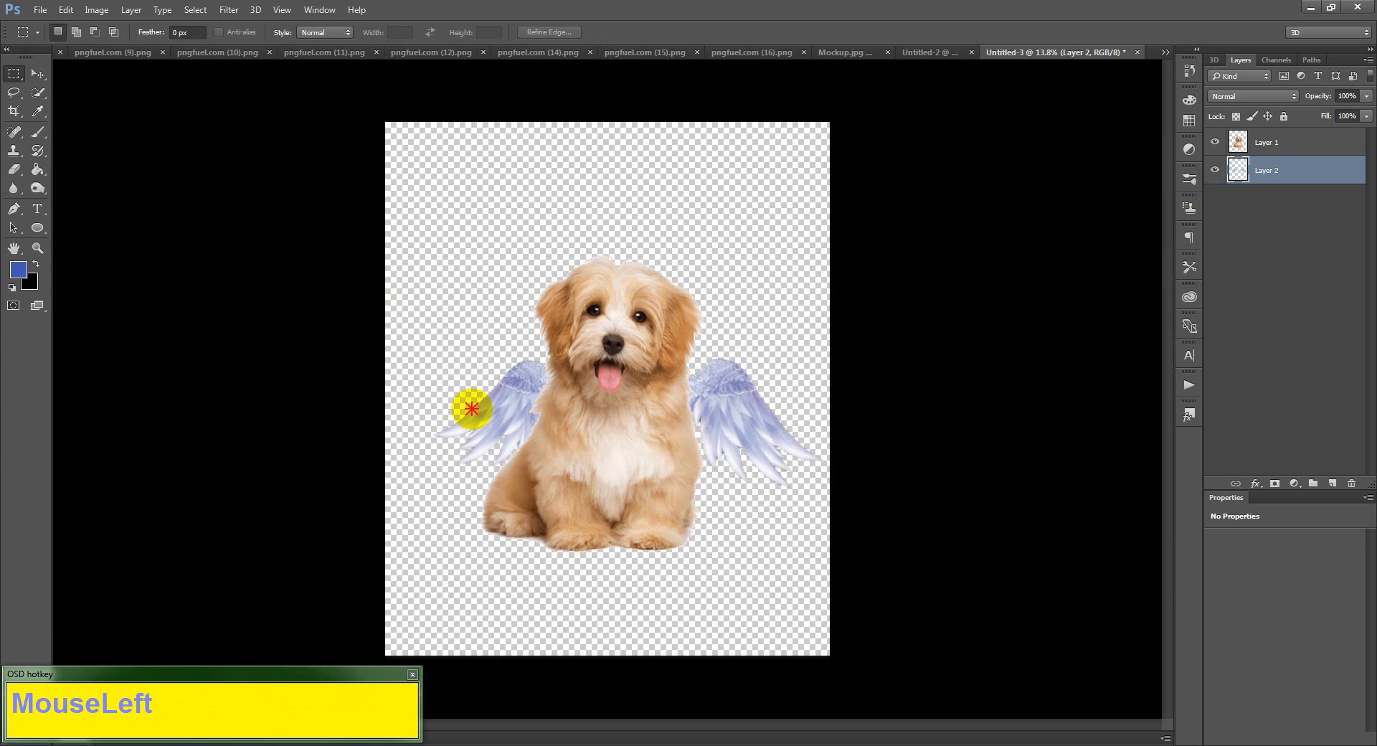
pyautogui.moveTo(472, 409); pyautogui.dragTo(608, 541)
pyautogui.hotkey('ctrl', 't')
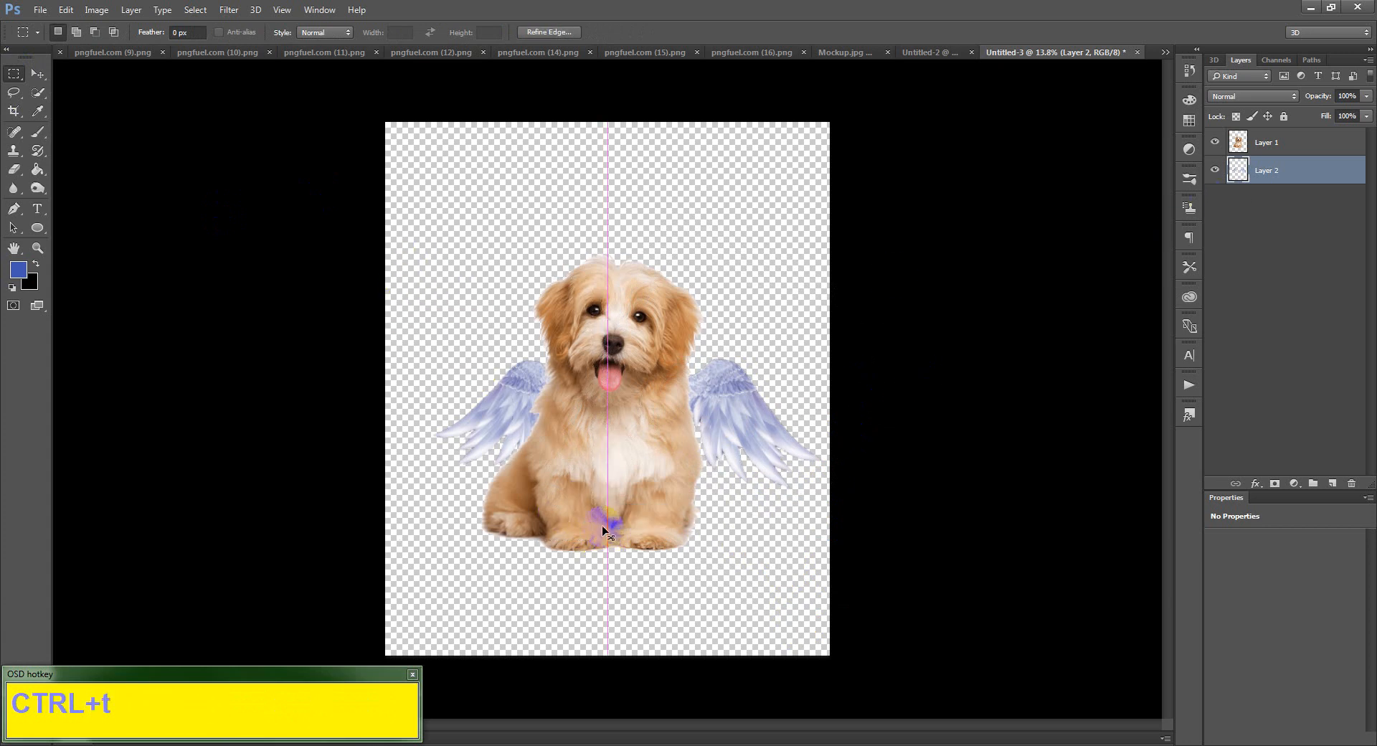
pyautogui.moveTo(400, 540); pyautogui.dragTo(365, 562)
pyautogui.click(612, 590)
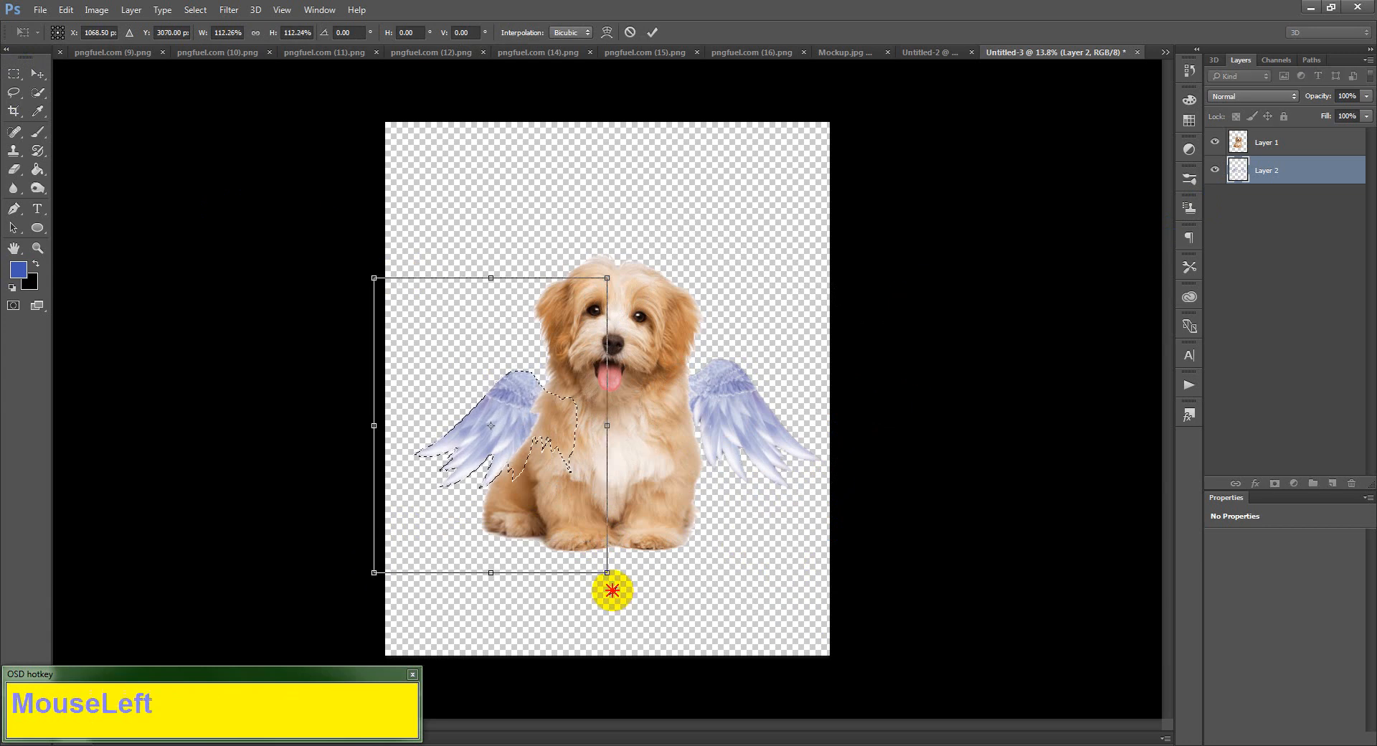
pyautogui.moveTo(611, 590); pyautogui.dragTo(645, 572)
pyautogui.moveTo(543, 420)
pyautogui.mouseDown()
pyautogui.moveTo(540, 394)
pyautogui.moveTo(534, 405)
pyautogui.mouseUp()
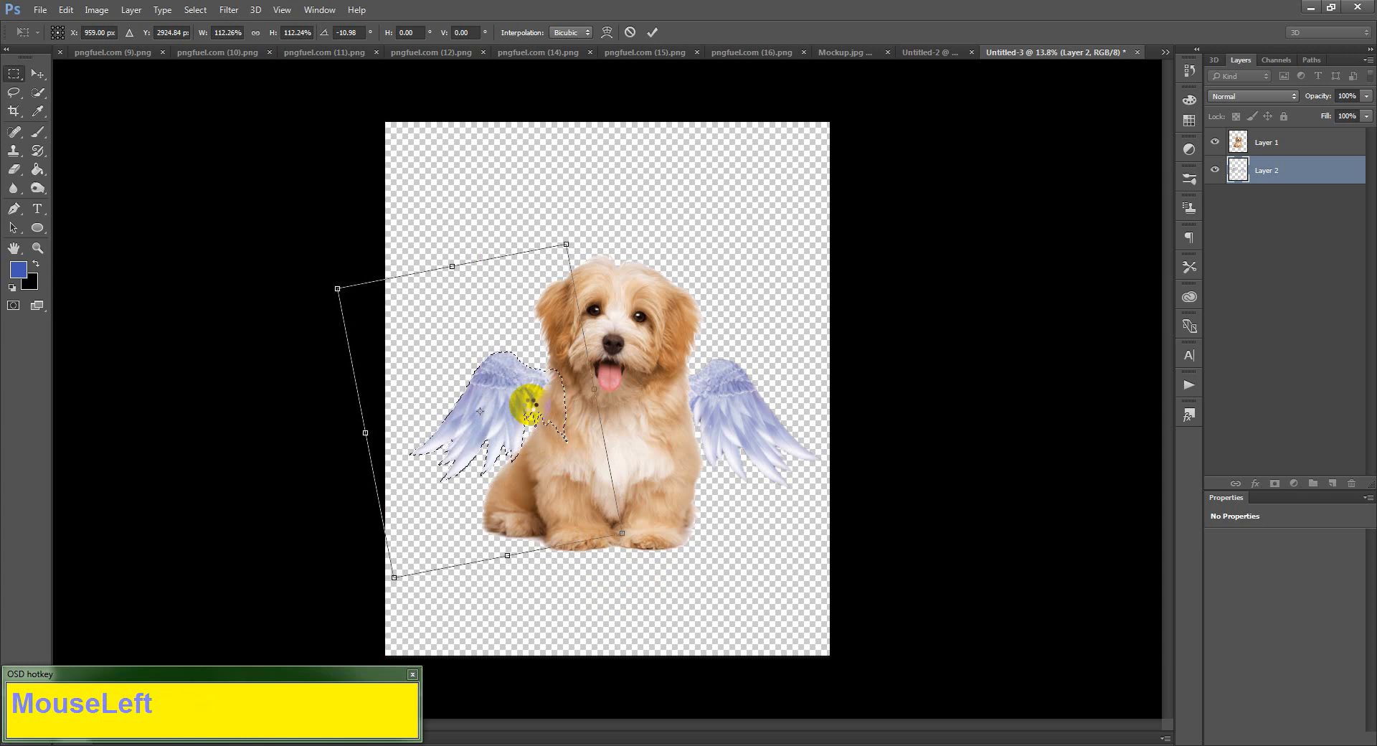
pyautogui.doubleClick(619, 448)
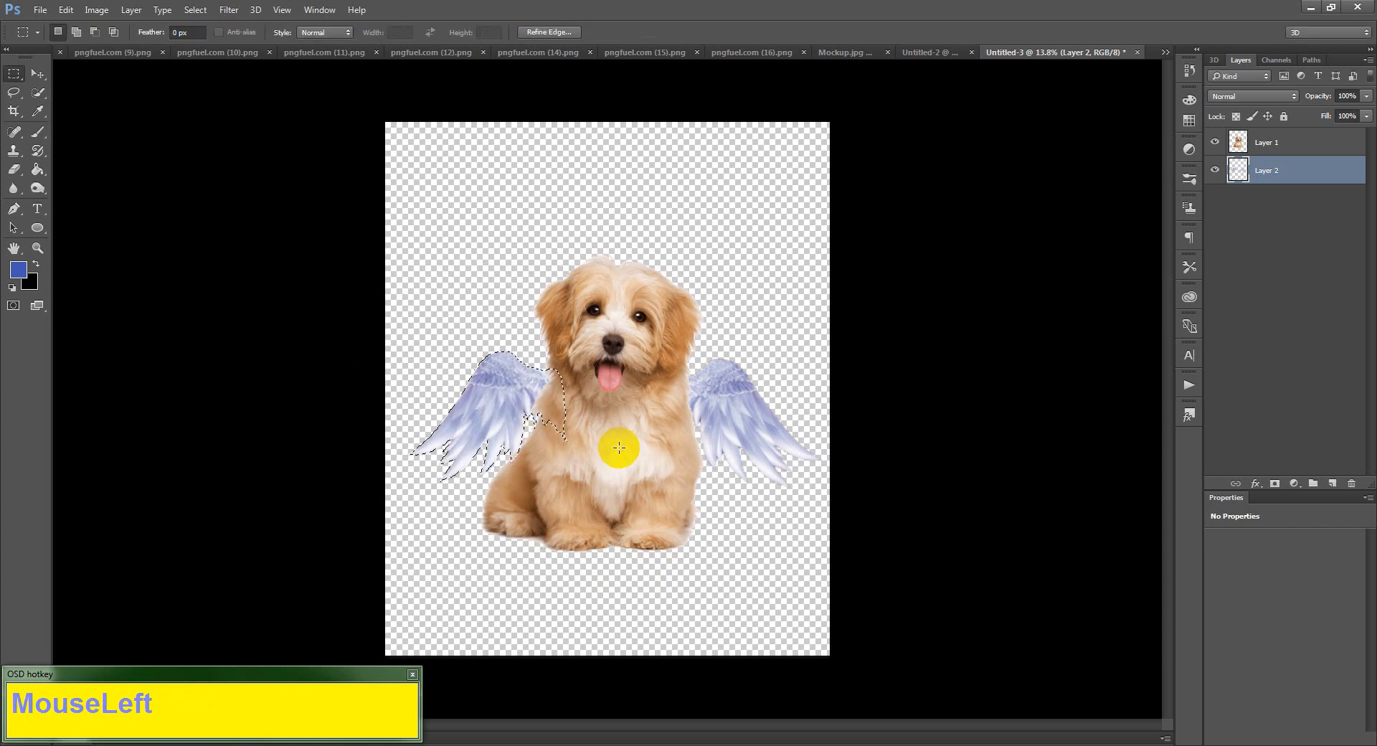
pyautogui.click(479, 407)
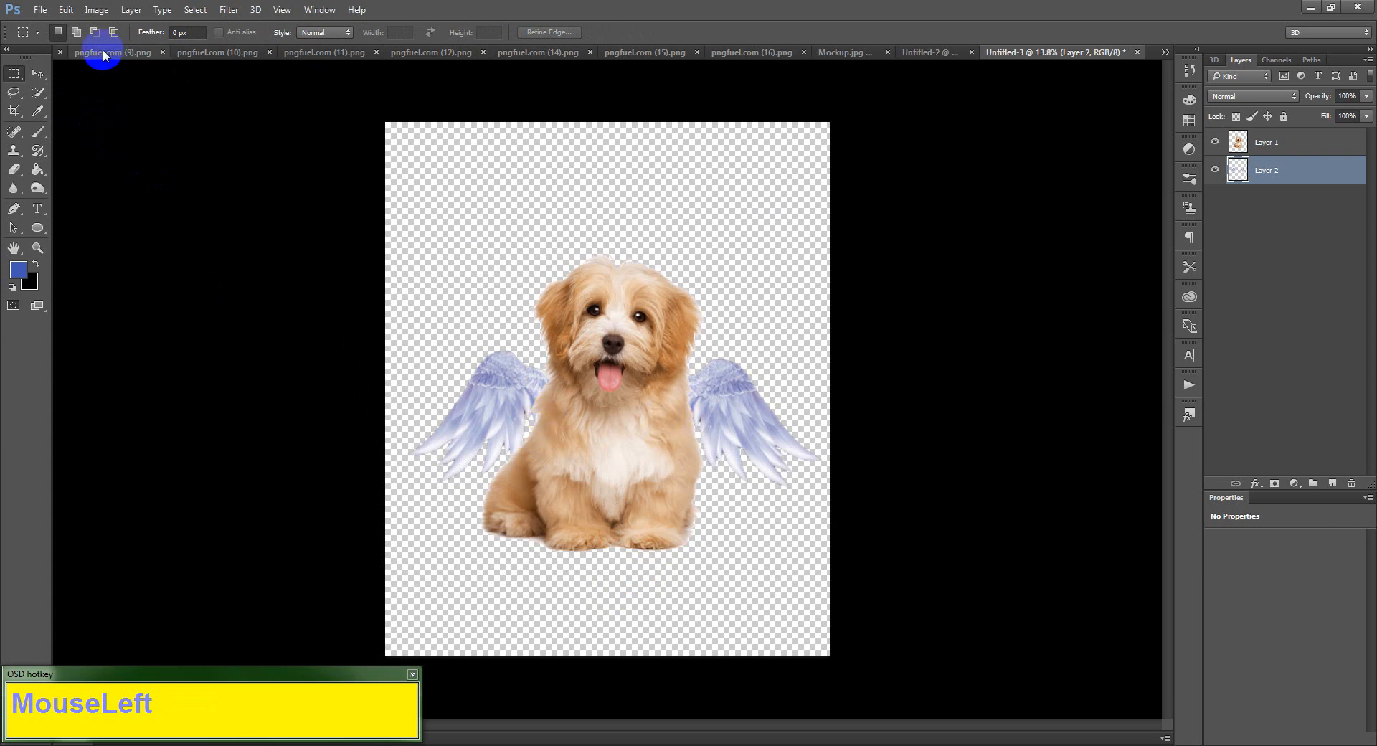
# - Copy the black powder burst from pngfuel.com (8).png into the puppy document between the puppy and wings layers, and close the source file
pyautogui.click(1166, 51)
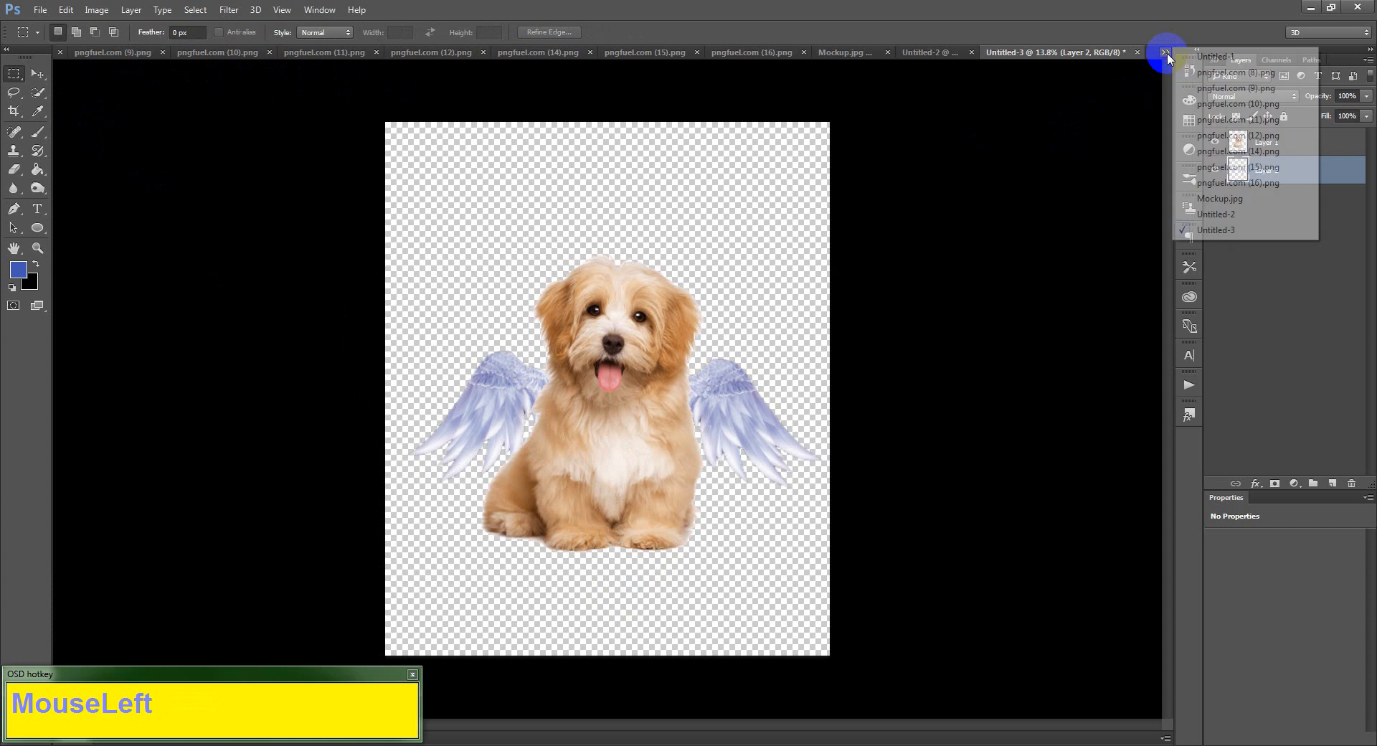
pyautogui.click(1197, 74)
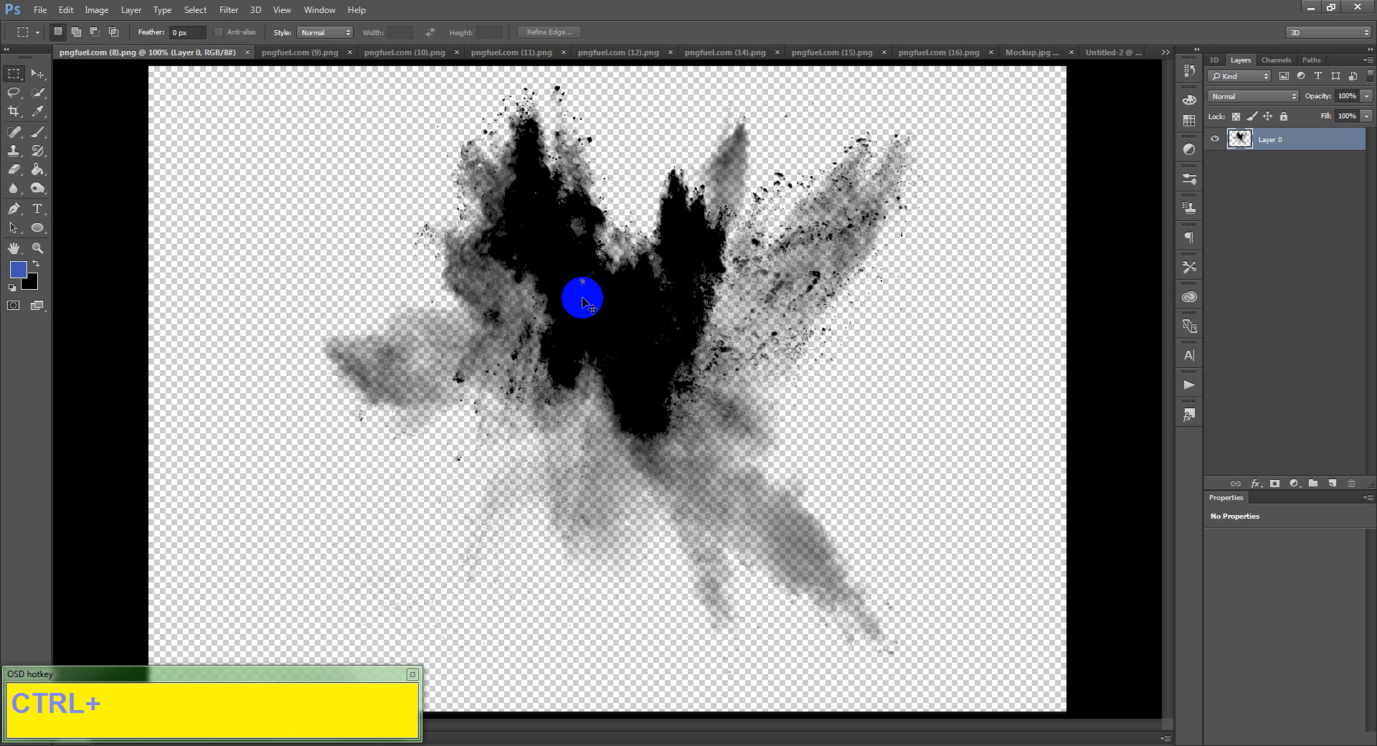
pyautogui.hotkey('ctrl', 'a')
pyautogui.hotkey('ctrl', 'c')
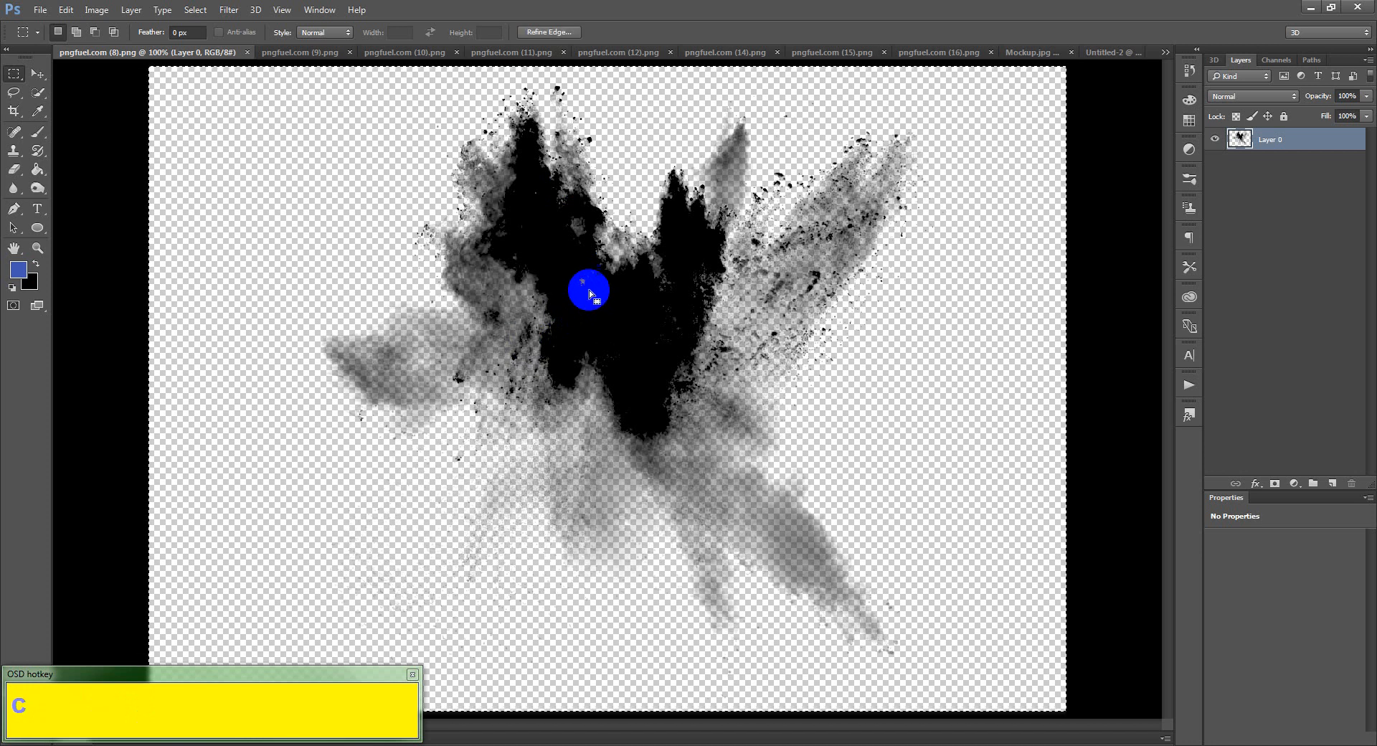
pyautogui.click(246, 55)
pyautogui.click(696, 333)
pyautogui.hotkey('ctrl', 'v')
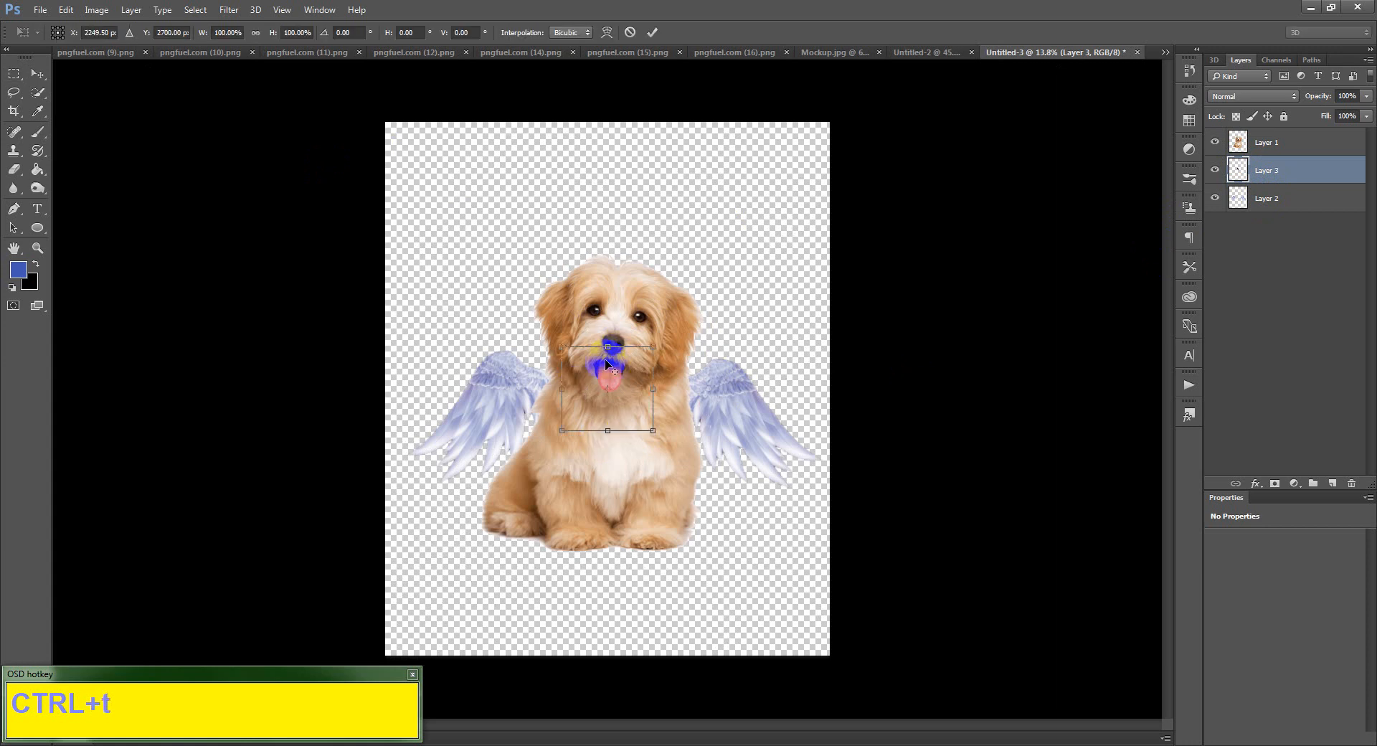
# - Enlarge the powder burst to about 463% and shift it slightly down and right behind the puppy
pyautogui.moveTo(655, 432); pyautogui.dragTo(816, 578)
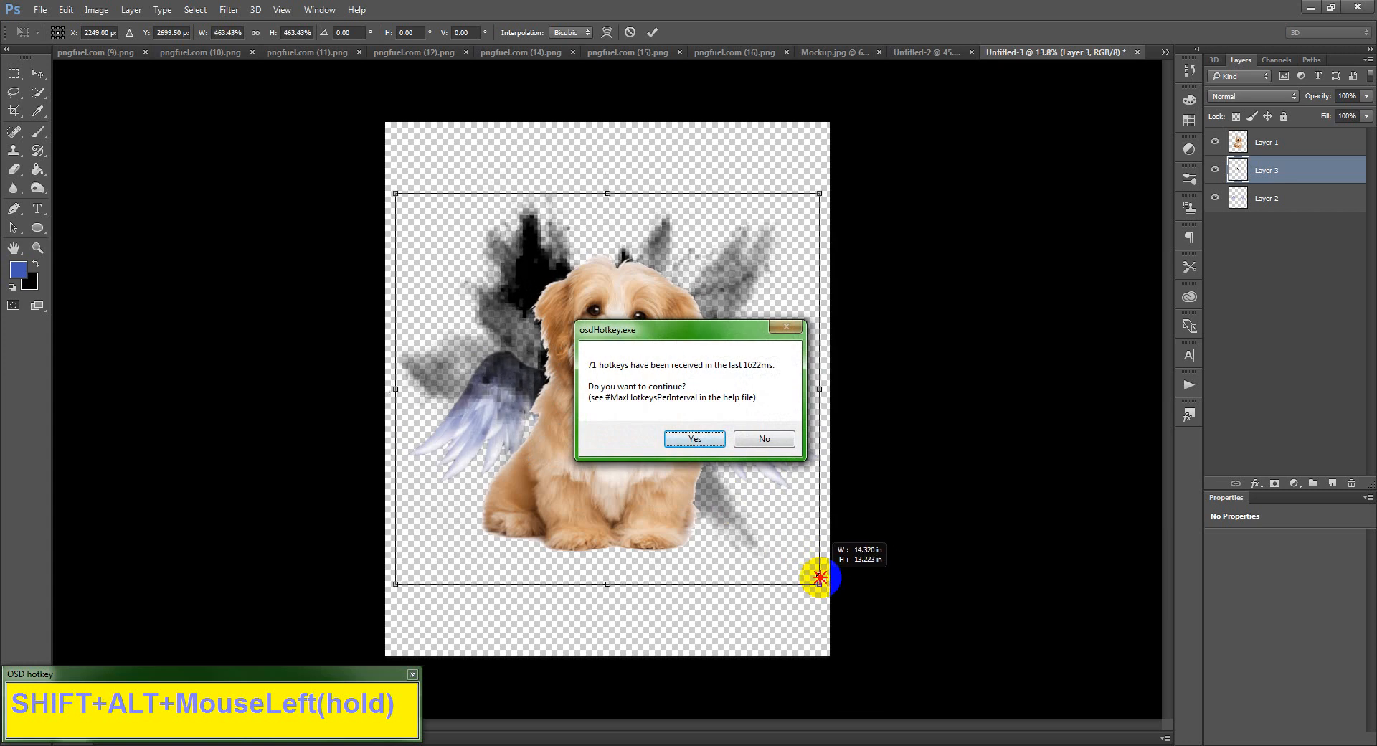
pyautogui.click(702, 440)
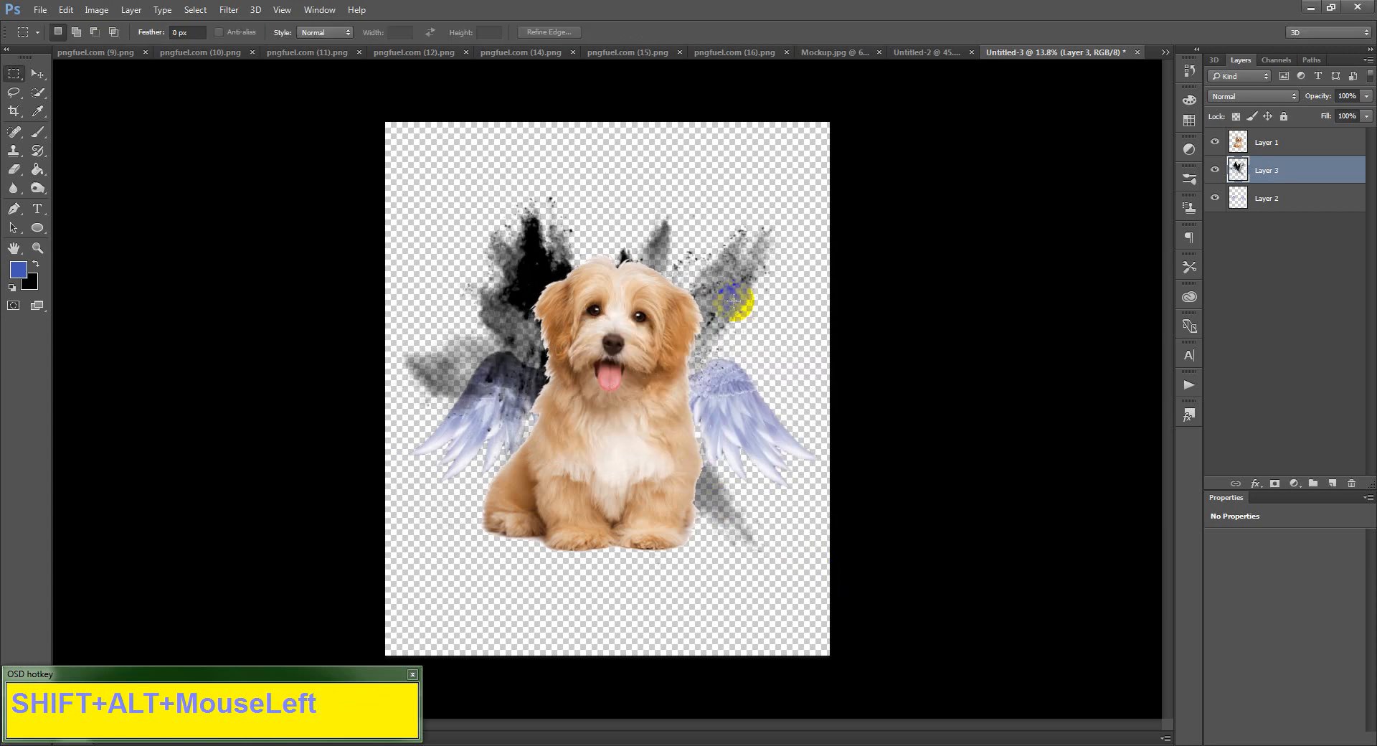
pyautogui.press('v')
pyautogui.moveTo(733, 287); pyautogui.dragTo(742, 302)
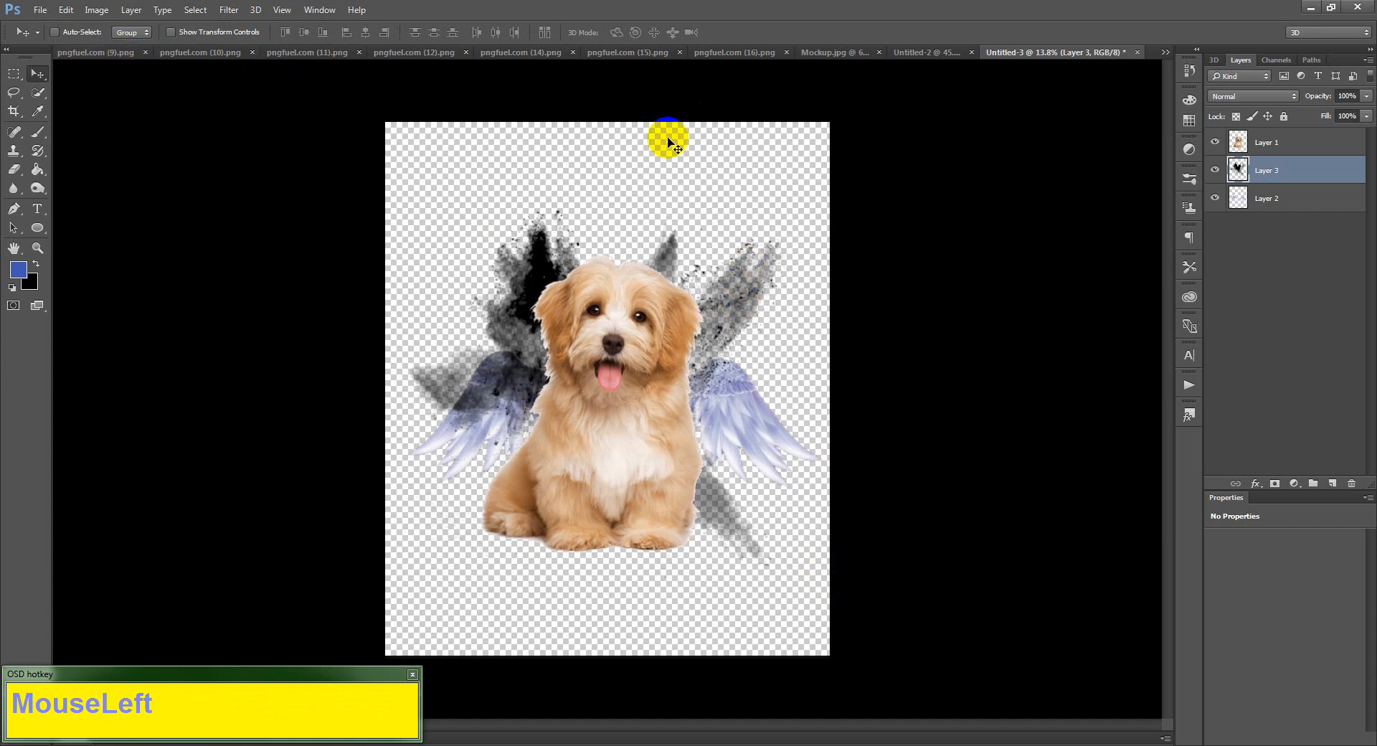
# - Copy the whole smoke image from pngfuel.com (9).png and close that file
pyautogui.click(1166, 53)
pyautogui.click(1190, 72)
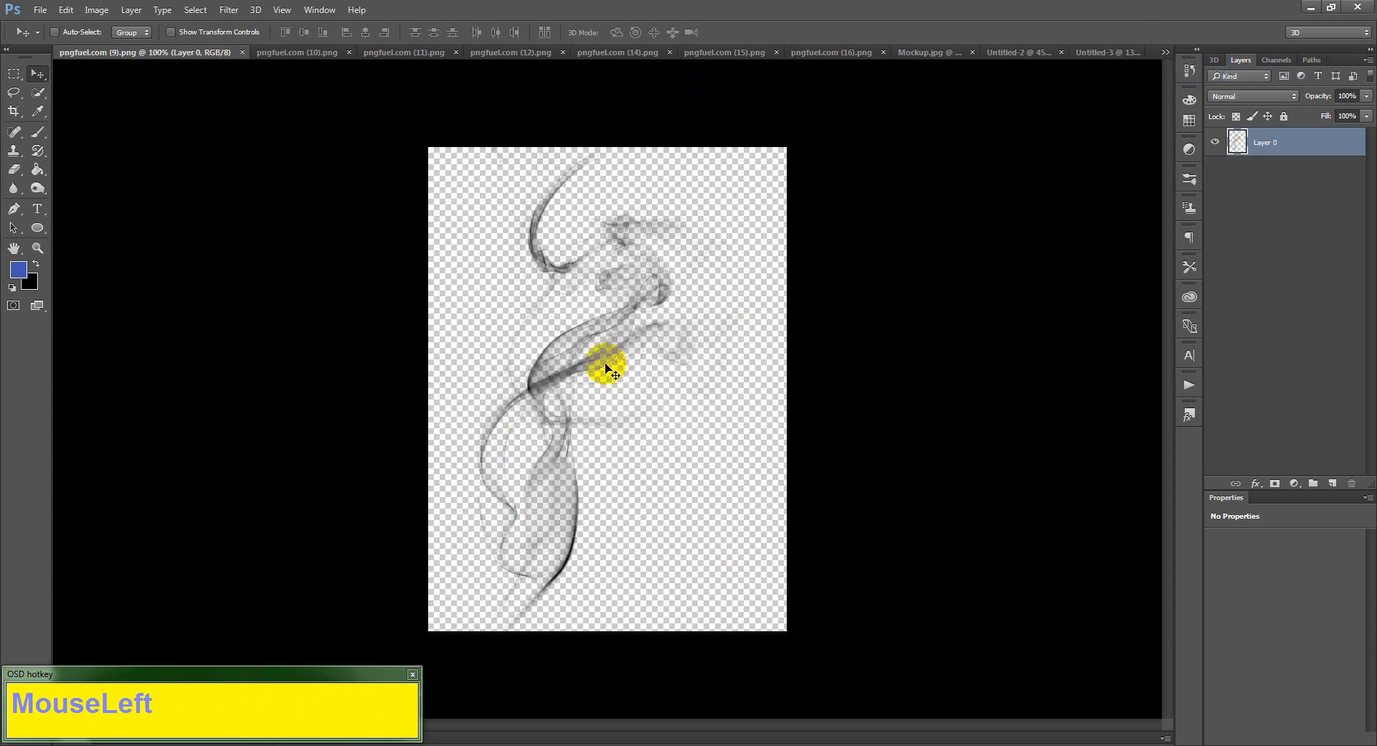
pyautogui.press('ctrl')
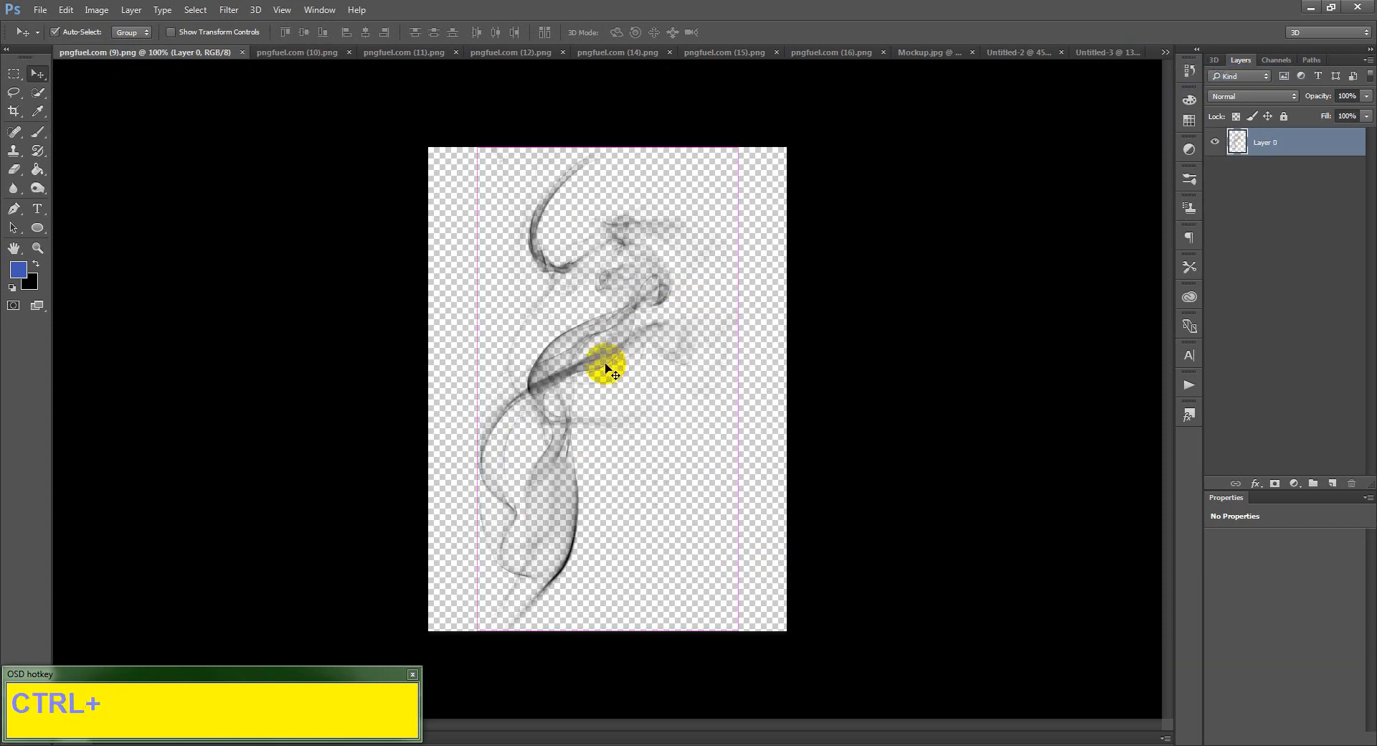
pyautogui.hotkey('ctrl', 'a')
pyautogui.hotkey('ctrl', 'c')
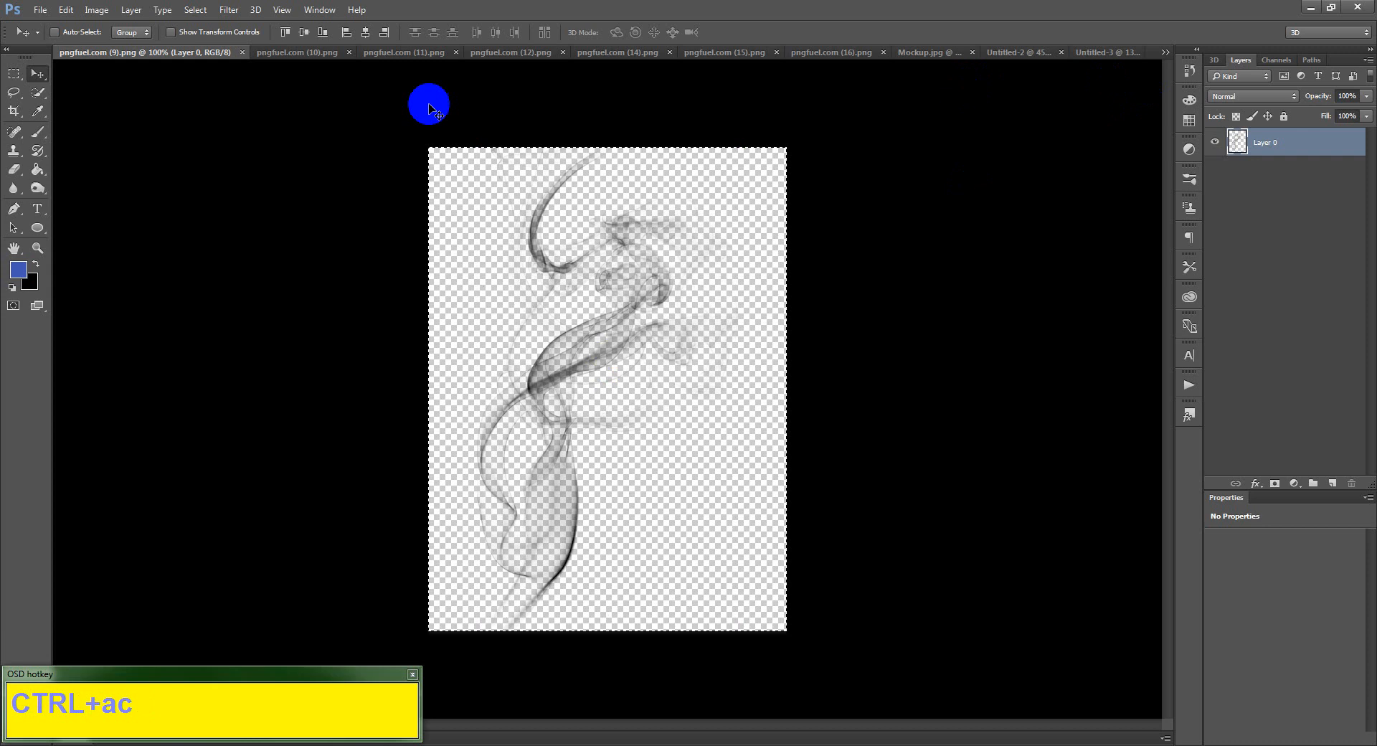
pyautogui.click(241, 52)
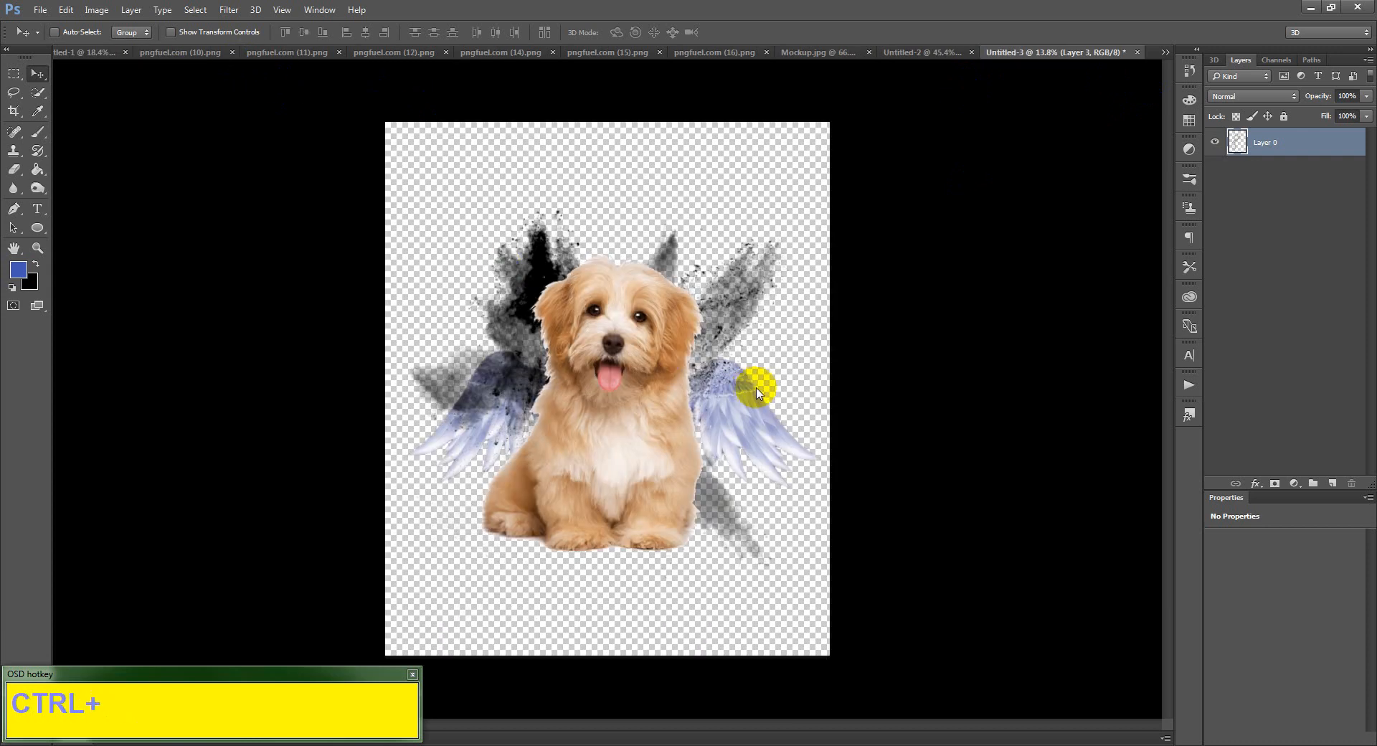
pyautogui.hotkey('ctrl', 'v')
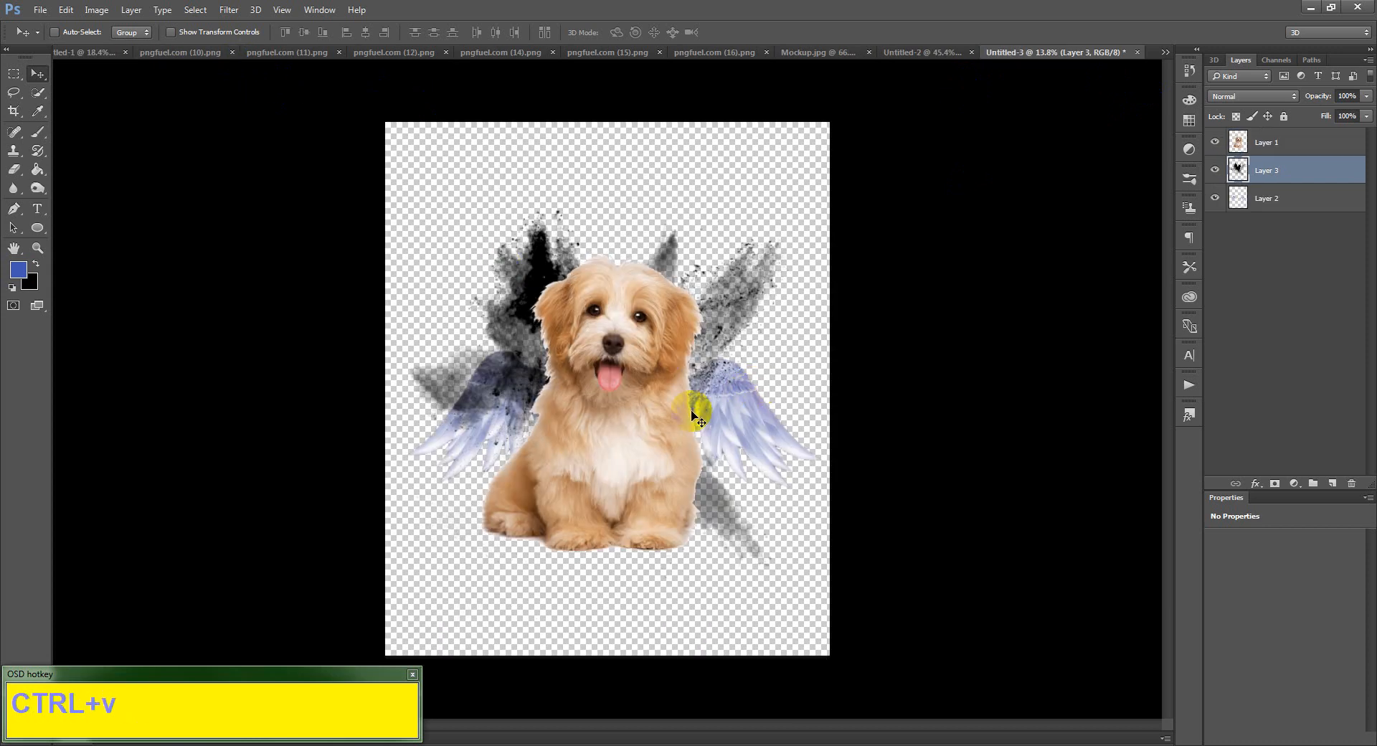
pyautogui.press('ctrl')
pyautogui.hotkey('ctrl', 't')
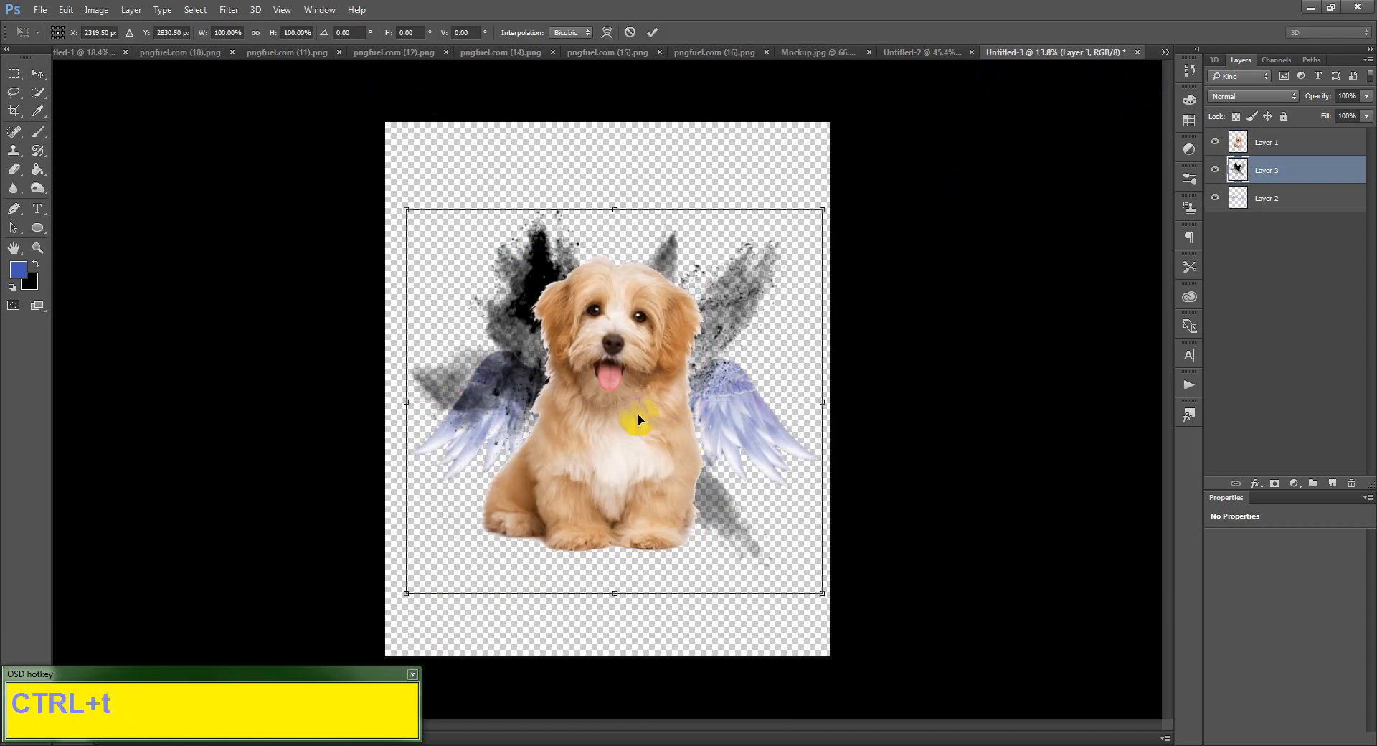
pyautogui.moveTo(821, 593); pyautogui.dragTo(934, 676)
pyautogui.hotkey('ctrl', 'z')
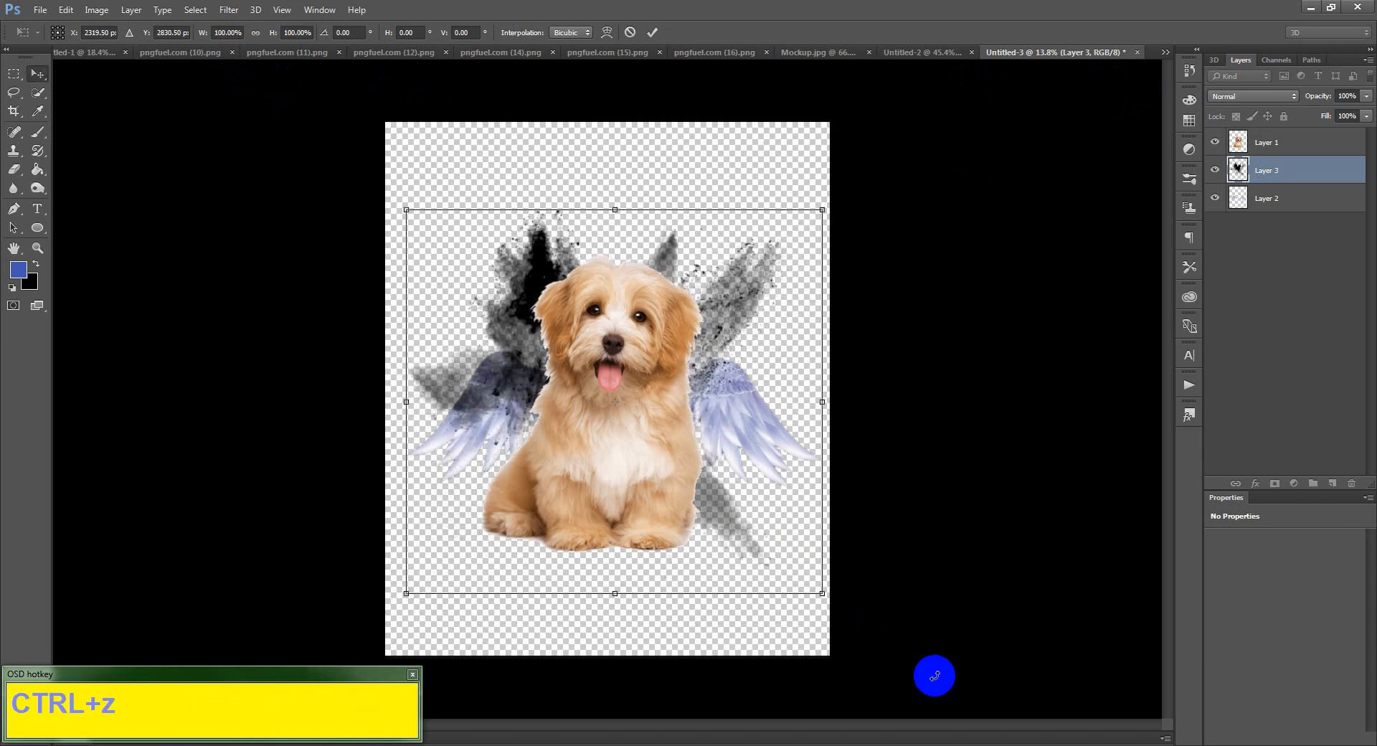
pyautogui.press('Escape')
# - Paste the copied smoke above the powder burst layer and enlarge it to about 763%
pyautogui.hotkey('ctrl', 'v')
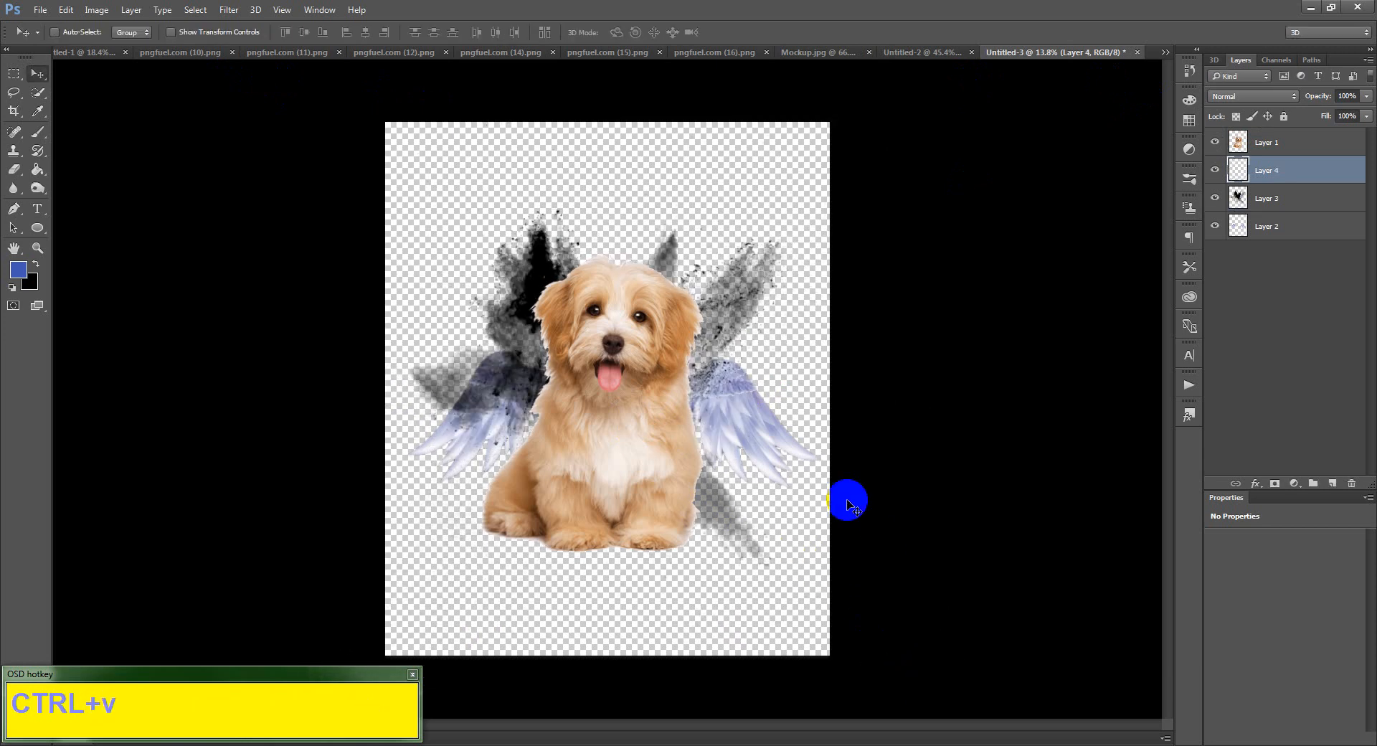
pyautogui.hotkey('ctrl', 't')
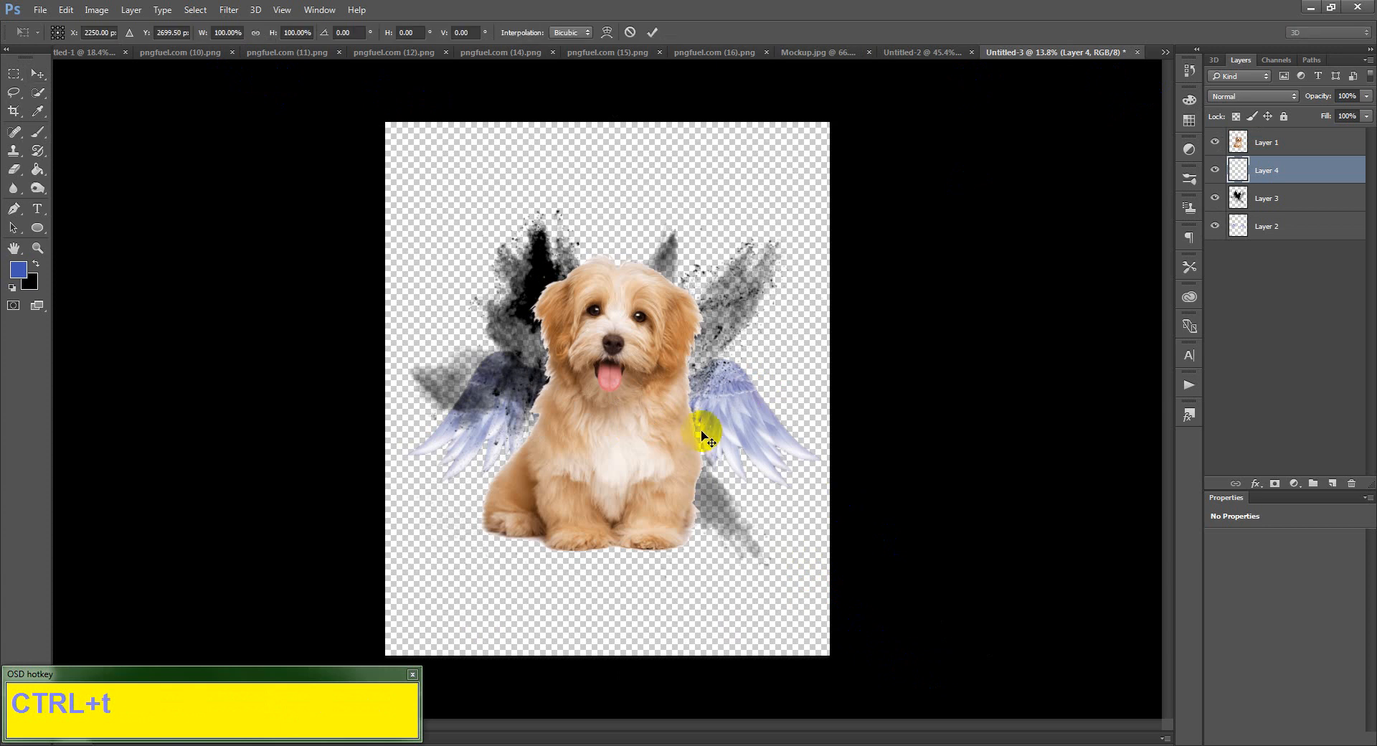
pyautogui.moveTo(625, 425); pyautogui.dragTo(815, 604)
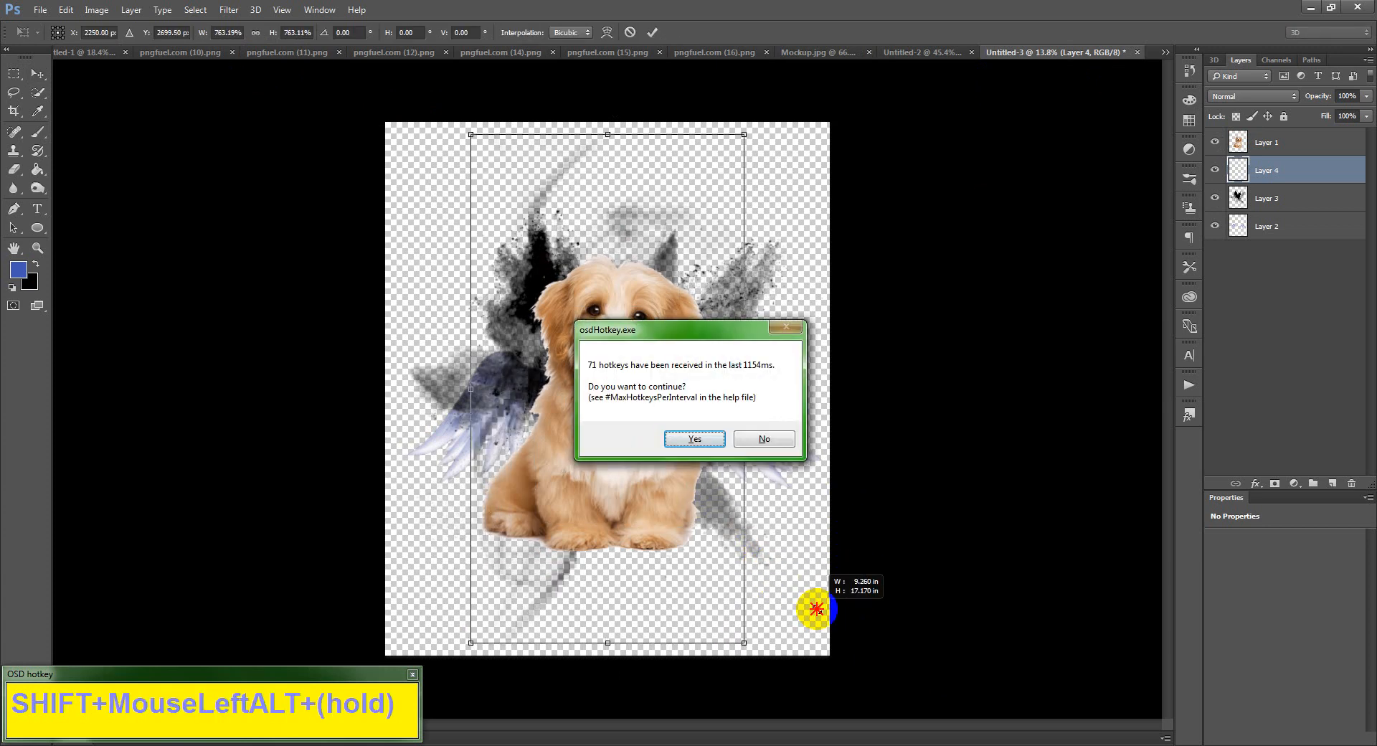
pyautogui.click(682, 439)
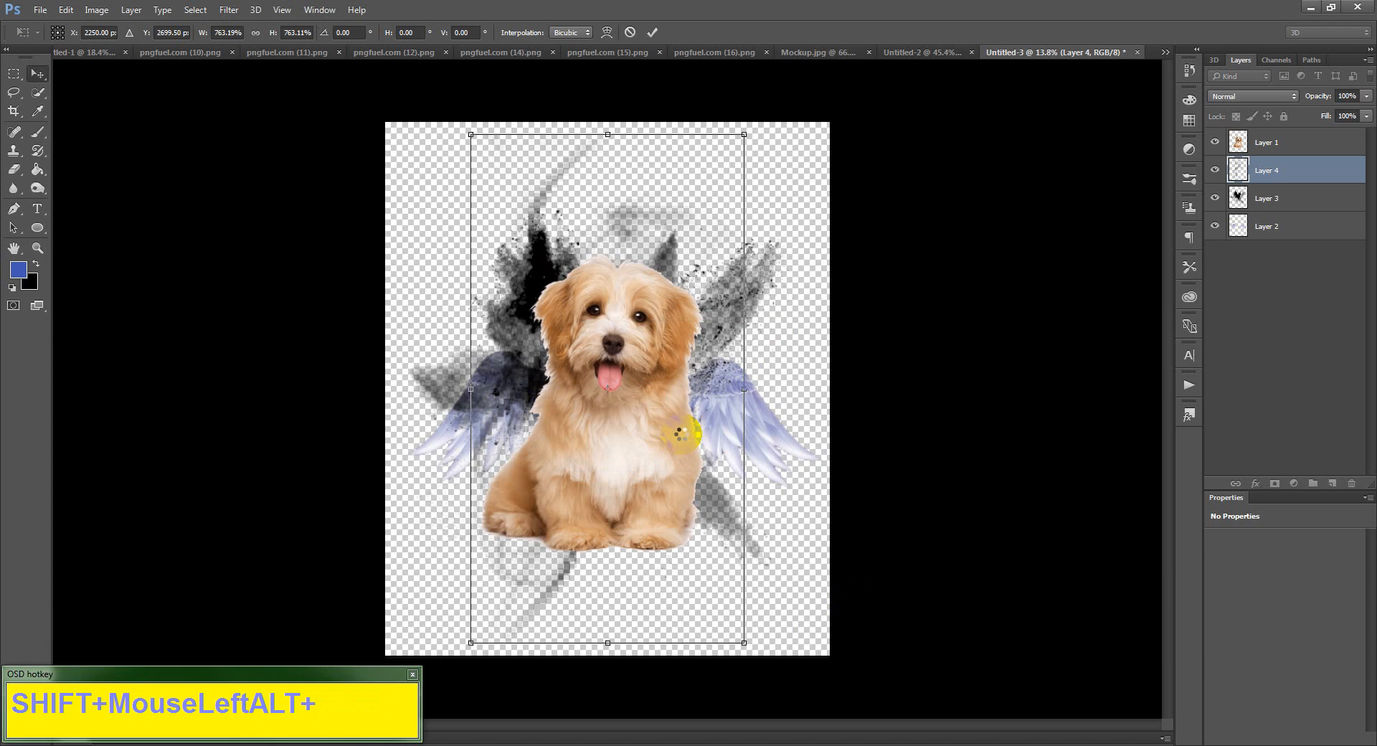
pyautogui.press('Return')
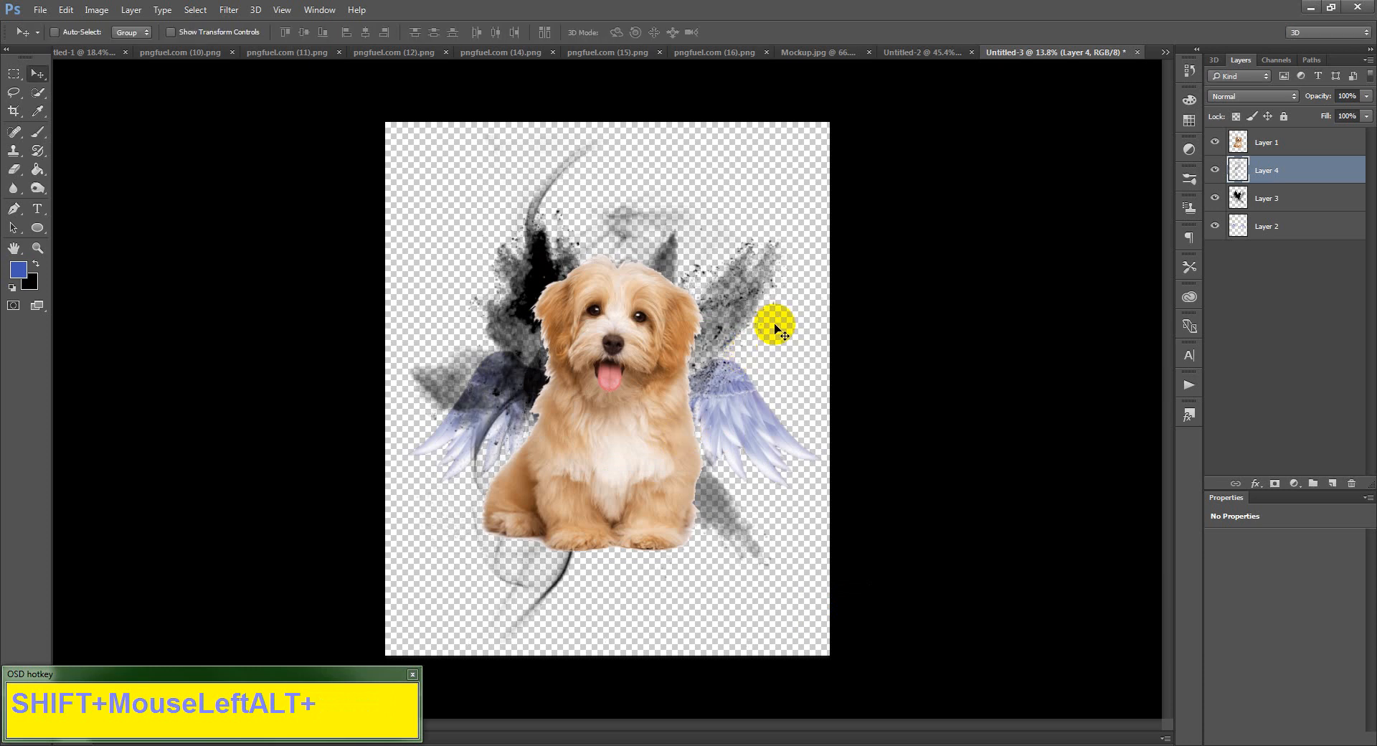
# - Toggle the visibility of the smoke and powder burst layers to compare their effect behind the puppy
pyautogui.hotkey('ctrl', 't')
pyautogui.moveTo(824, 308); pyautogui.dragTo(1100, 269)
pyautogui.click(1216, 172)
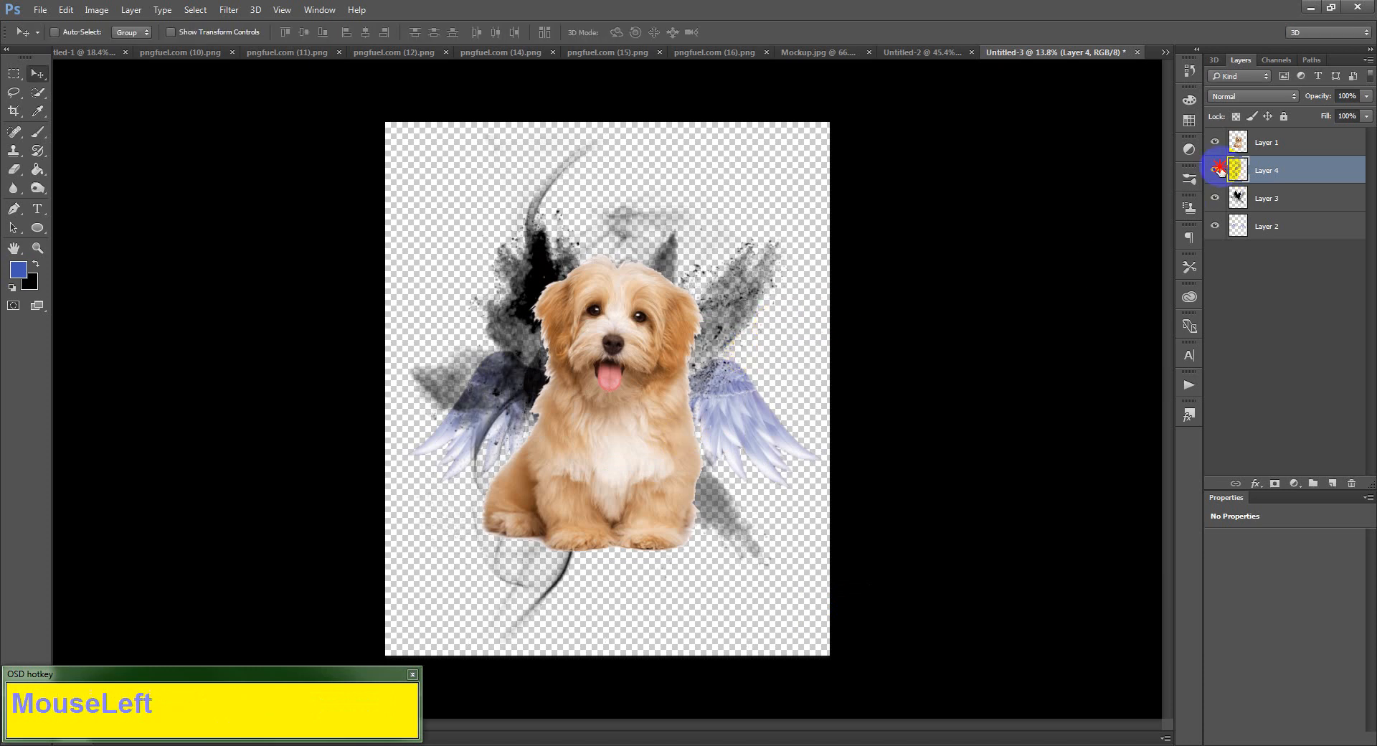
pyautogui.click(1215, 172)
pyautogui.click(1215, 197)
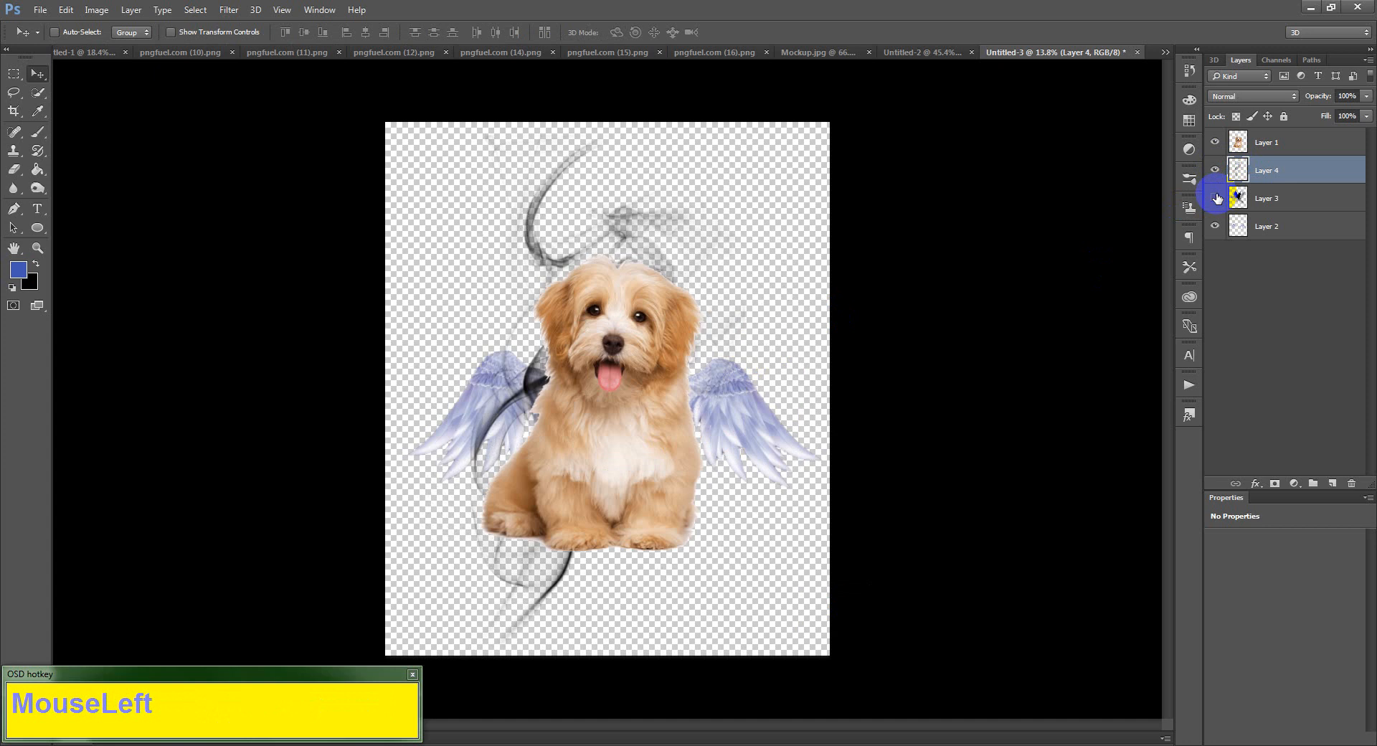
pyautogui.click(1215, 197)
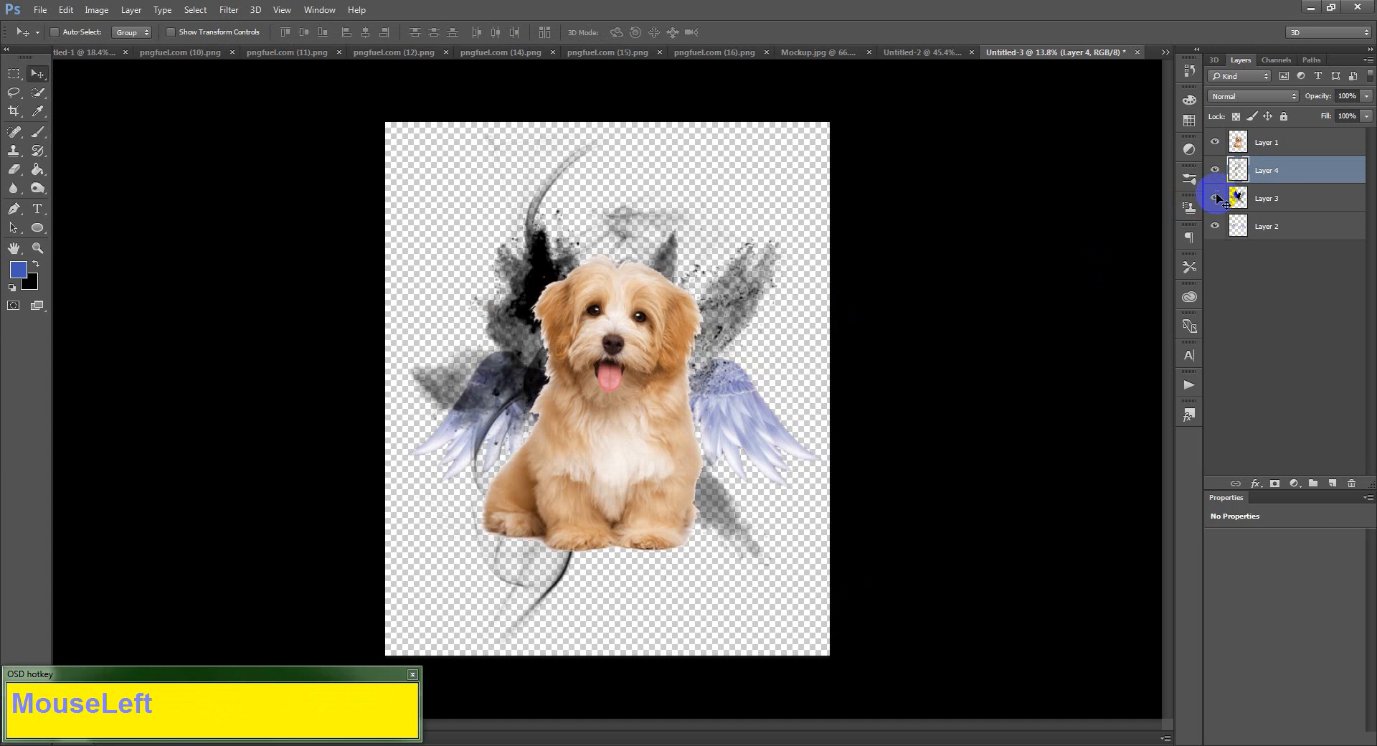
# - Copy the galaxy nebula from pngfuel.com (12).png into the puppy document, between the puppy and smoke layers
pyautogui.click(1164, 53)
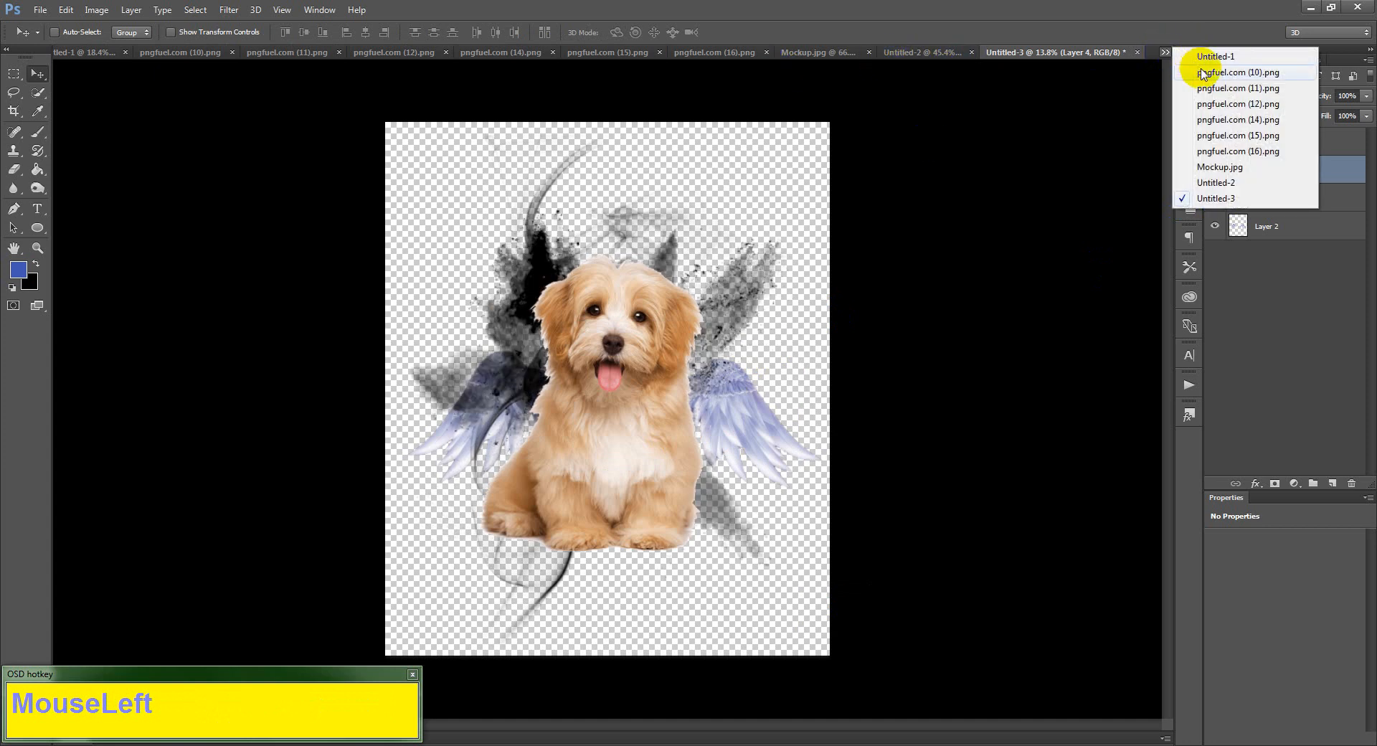
pyautogui.click(1203, 74)
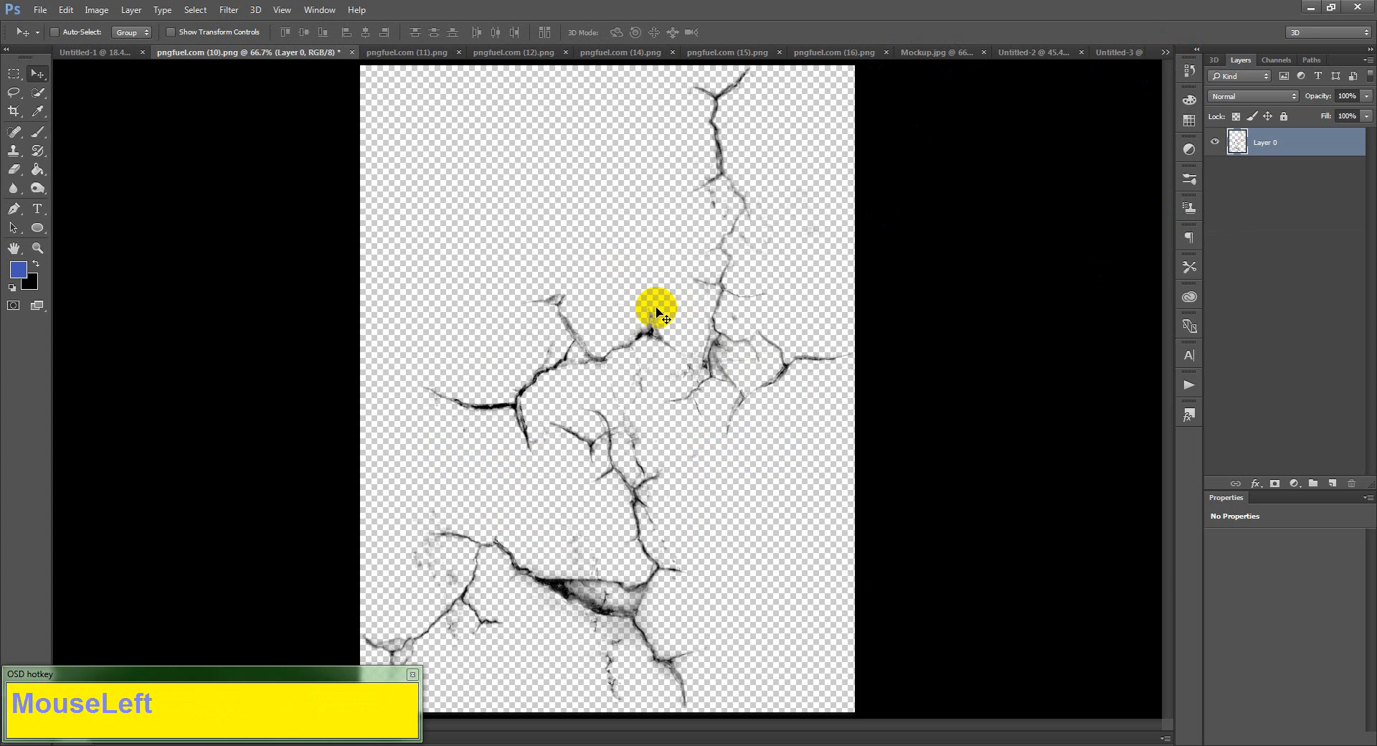
pyautogui.click(1165, 53)
pyautogui.click(1194, 85)
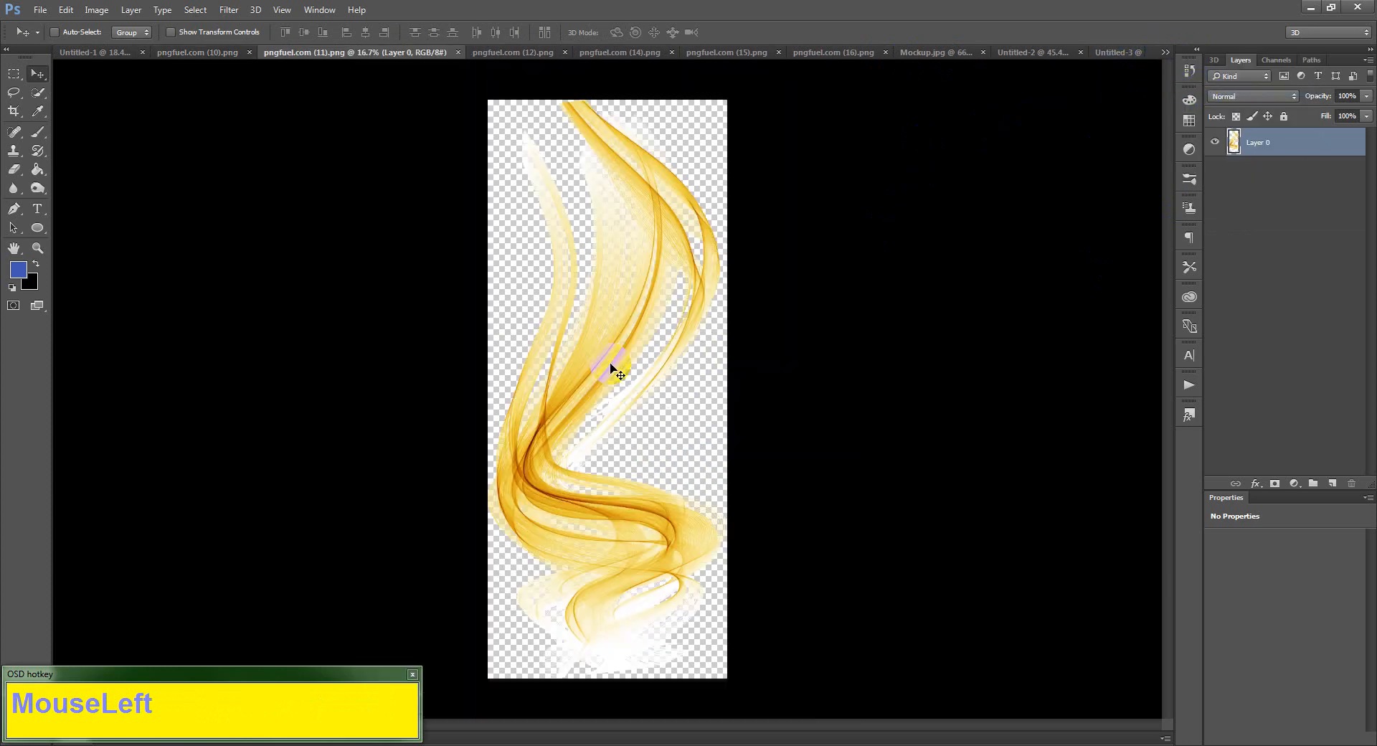
pyautogui.click(1162, 57)
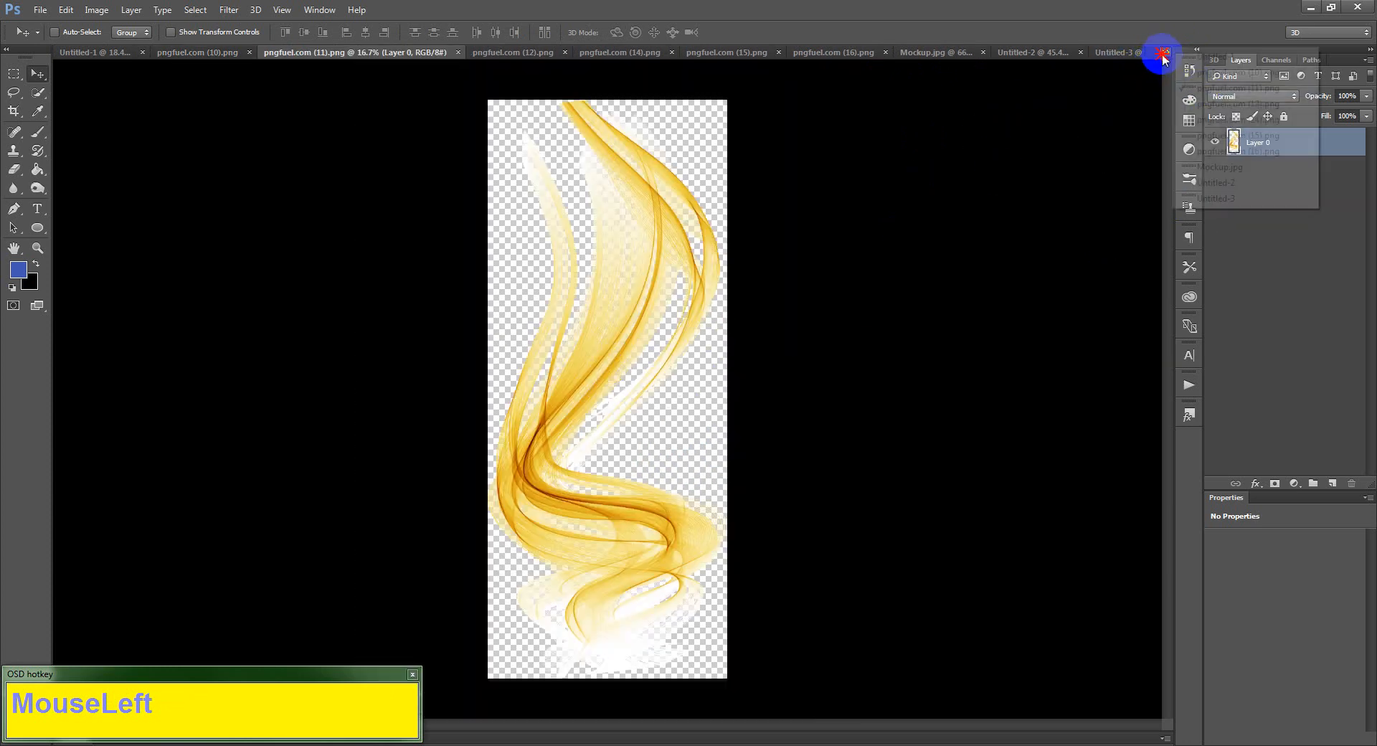
pyautogui.click(1198, 104)
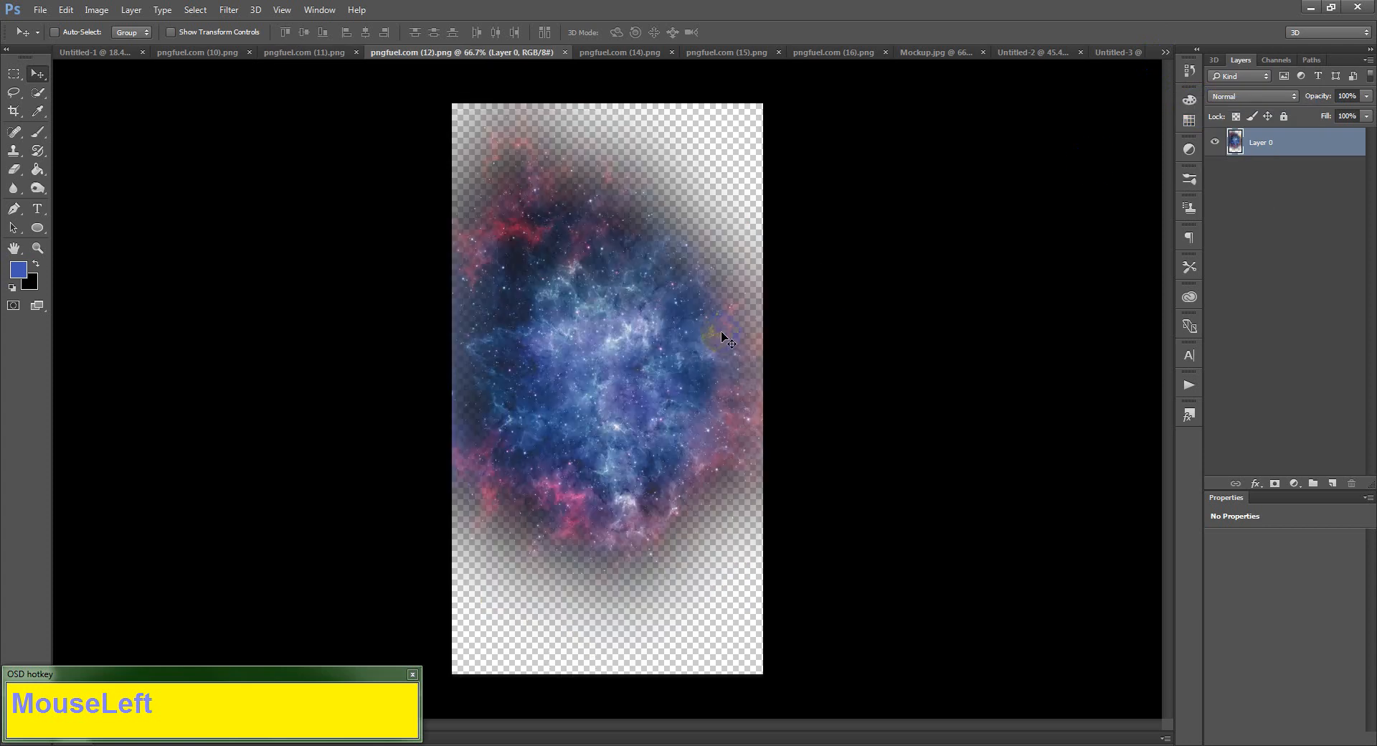
pyautogui.press('v')
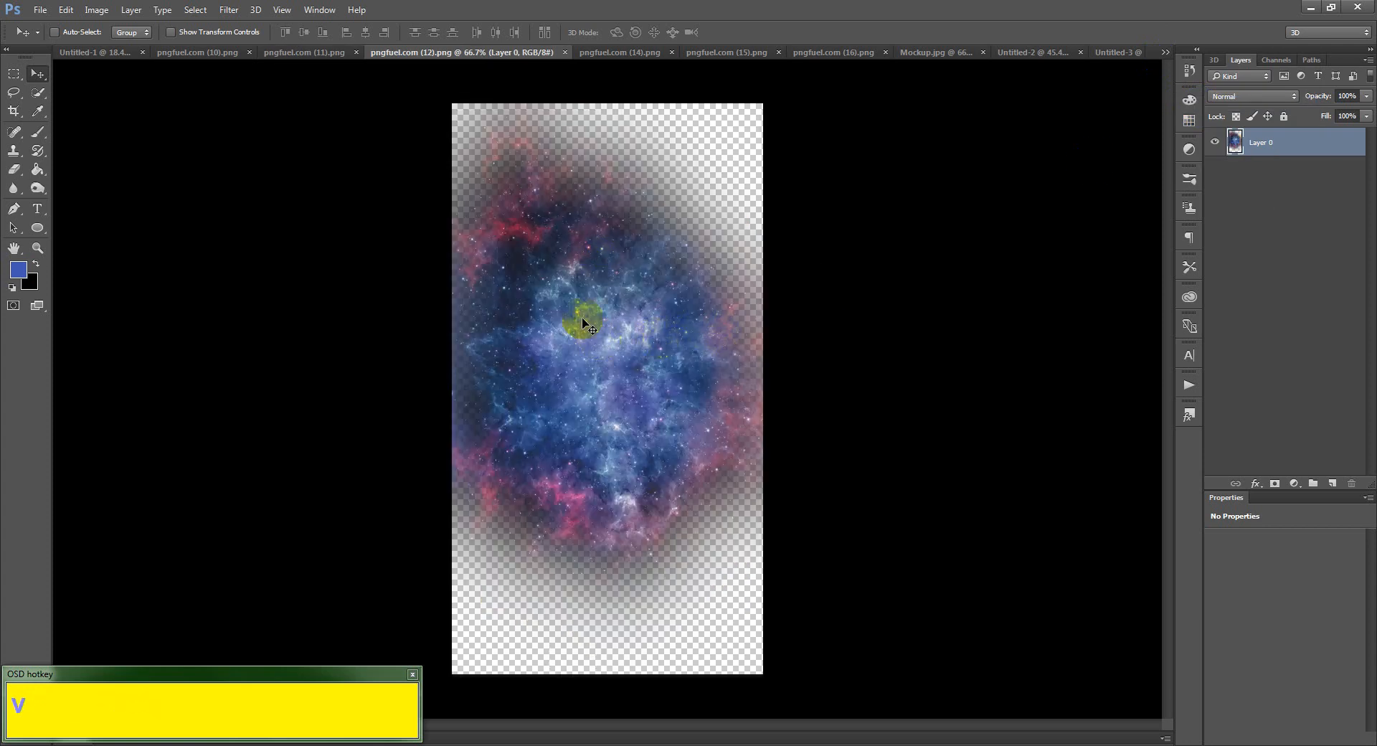
pyautogui.moveTo(687, 373); pyautogui.dragTo(671, 346)
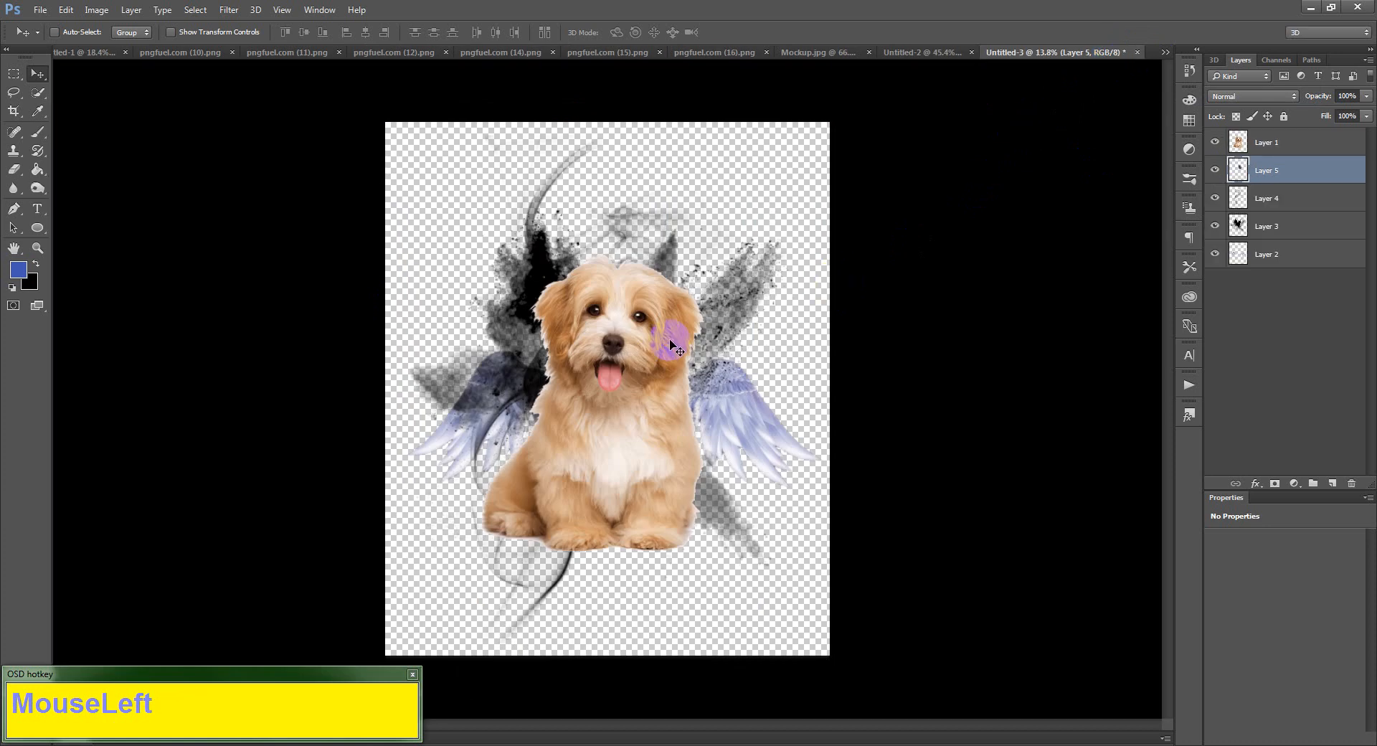
# - Enlarge the nebula to about 429% and shift it slightly down and right behind the puppy
pyautogui.press('ctrl')
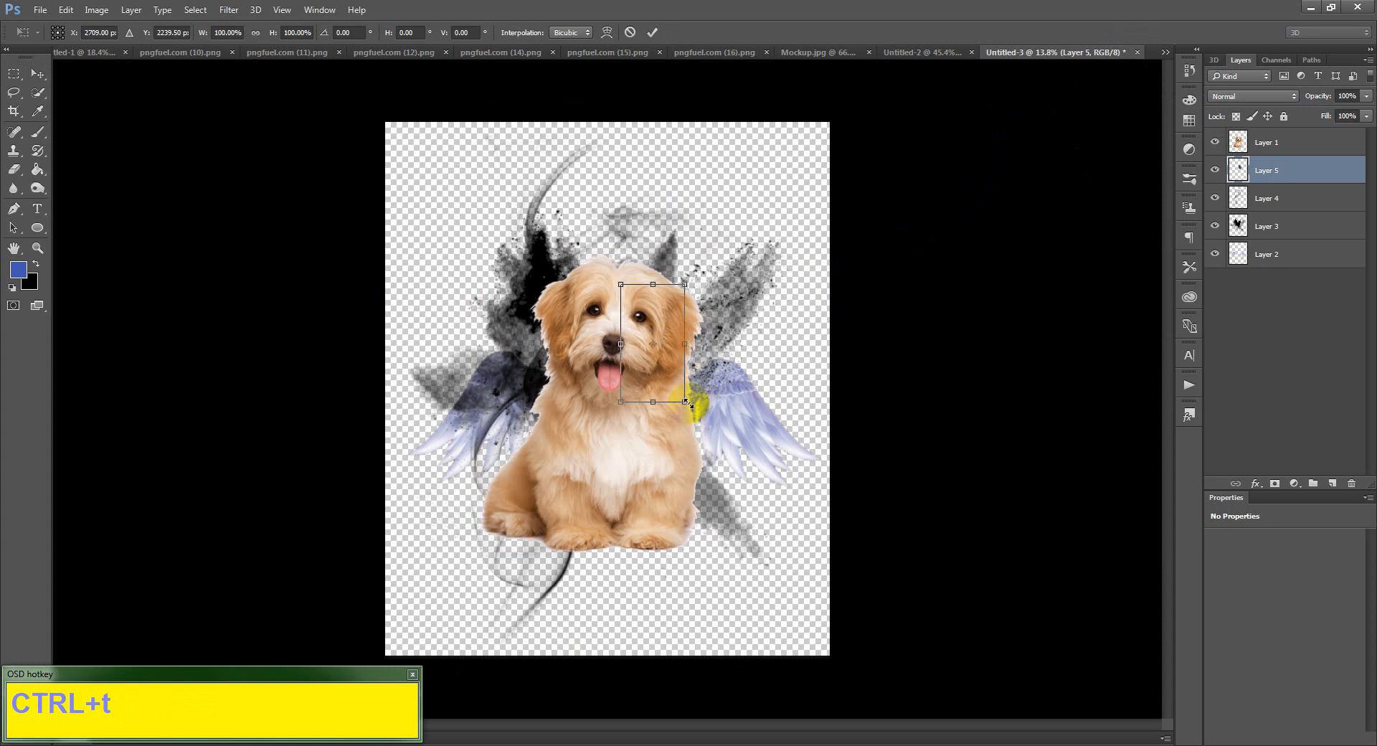
pyautogui.moveTo(685, 402); pyautogui.dragTo(830, 572)
pyautogui.click(715, 436)
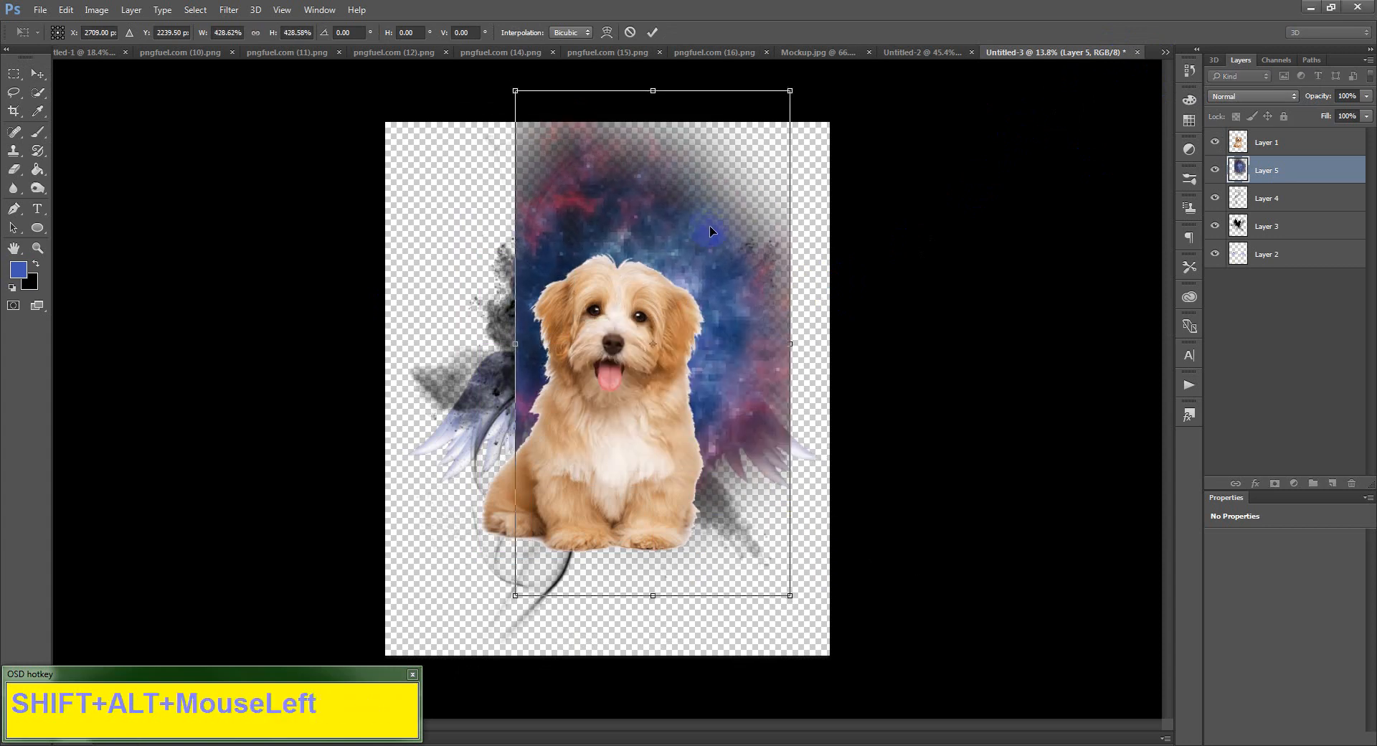
pyautogui.moveTo(711, 231); pyautogui.dragTo(741, 283)
pyautogui.doubleClick(741, 283)
# - Duplicate the nebula toward the puppy's other side, on the left, and flip the copy both horizontally and vertically
pyautogui.moveTo(765, 331); pyautogui.dragTo(514, 332)
pyautogui.hotkey('ctrl', 't')
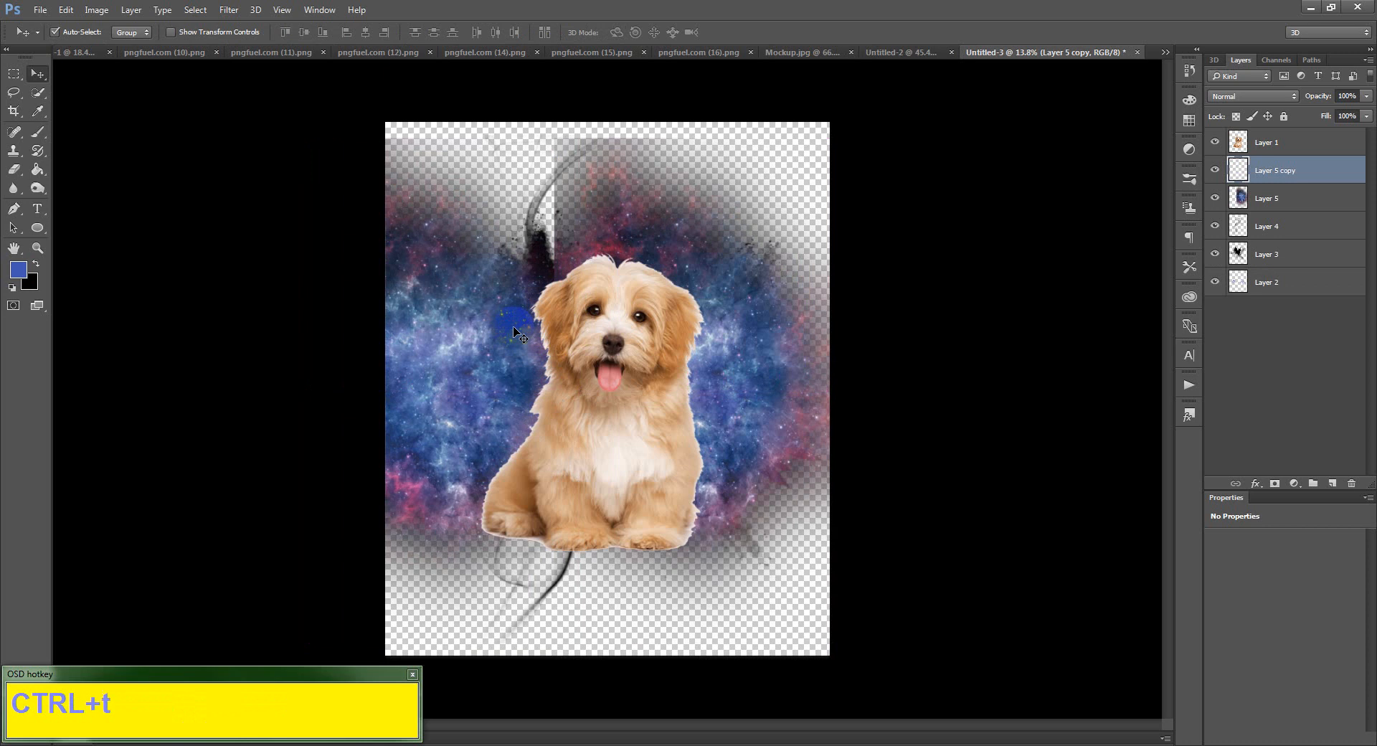
pyautogui.moveTo(617, 388)
pyautogui.mouseDown()
pyautogui.moveTo(381, 482)
pyautogui.moveTo(336, 429)
pyautogui.moveTo(363, 402)
pyautogui.moveTo(360, 378)
pyautogui.moveTo(286, 372)
pyautogui.mouseUp()
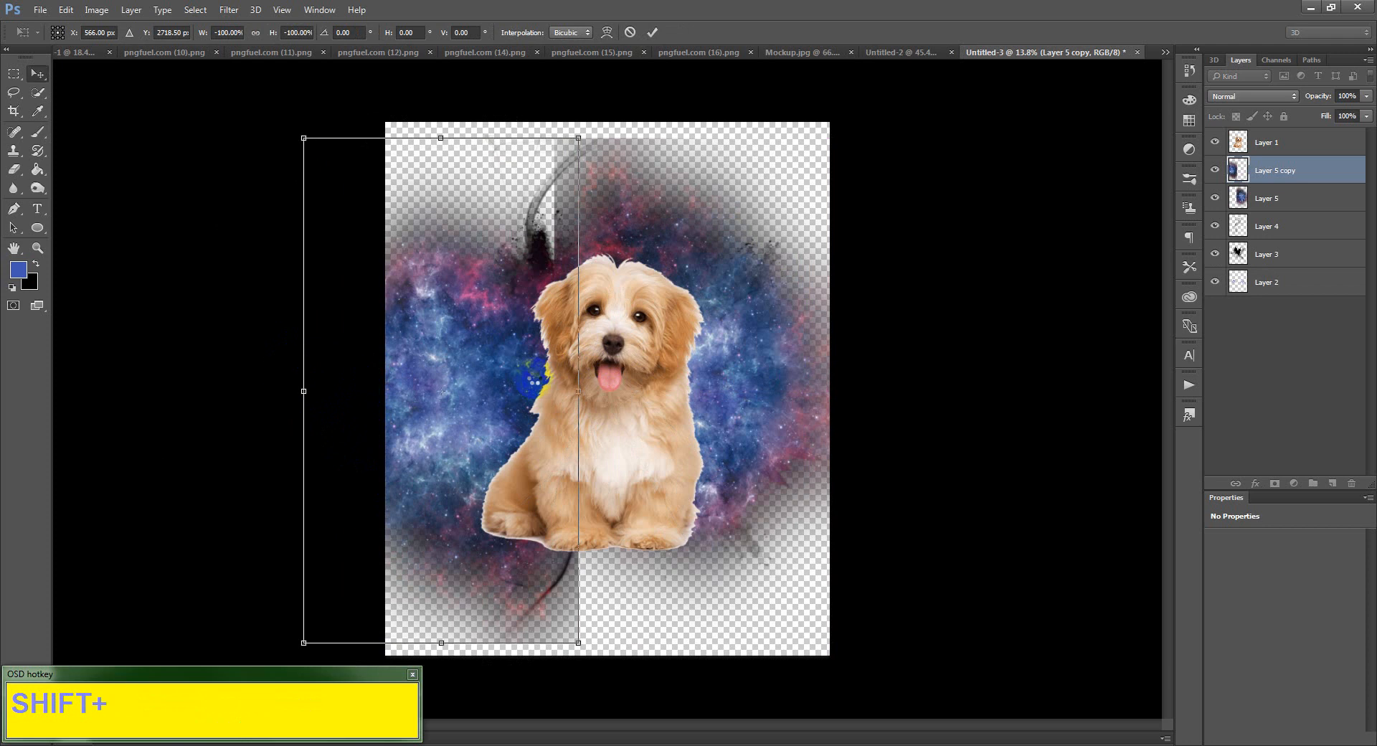
pyautogui.press('Return')
# - Move the flipped nebula copy up and right so it overlaps the original behind the puppy
pyautogui.press('v')
pyautogui.moveTo(512, 358)
pyautogui.mouseDown()
pyautogui.moveTo(520, 326)
pyautogui.moveTo(548, 336)
pyautogui.moveTo(553, 317)
pyautogui.moveTo(574, 350)
pyautogui.moveTo(512, 333)
pyautogui.mouseUp()
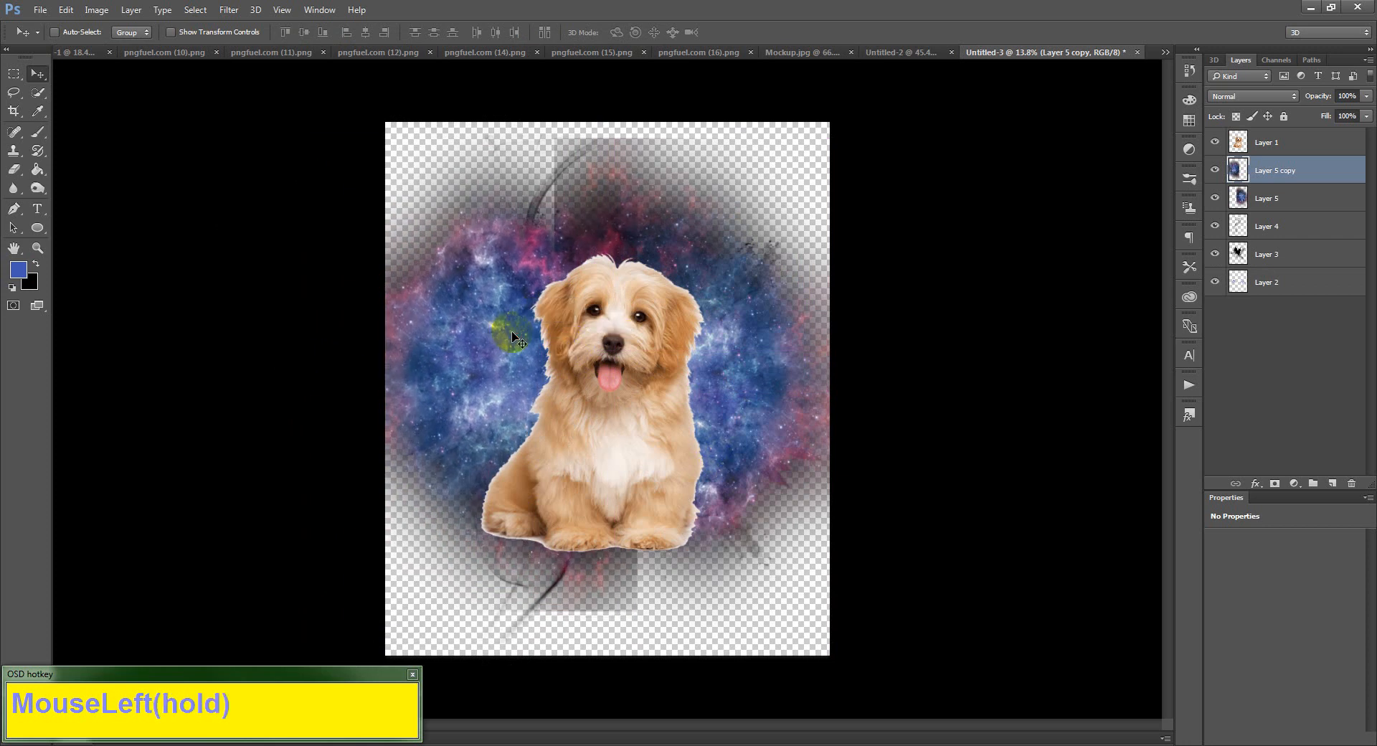
pyautogui.moveTo(707, 445); pyautogui.dragTo(706, 445)
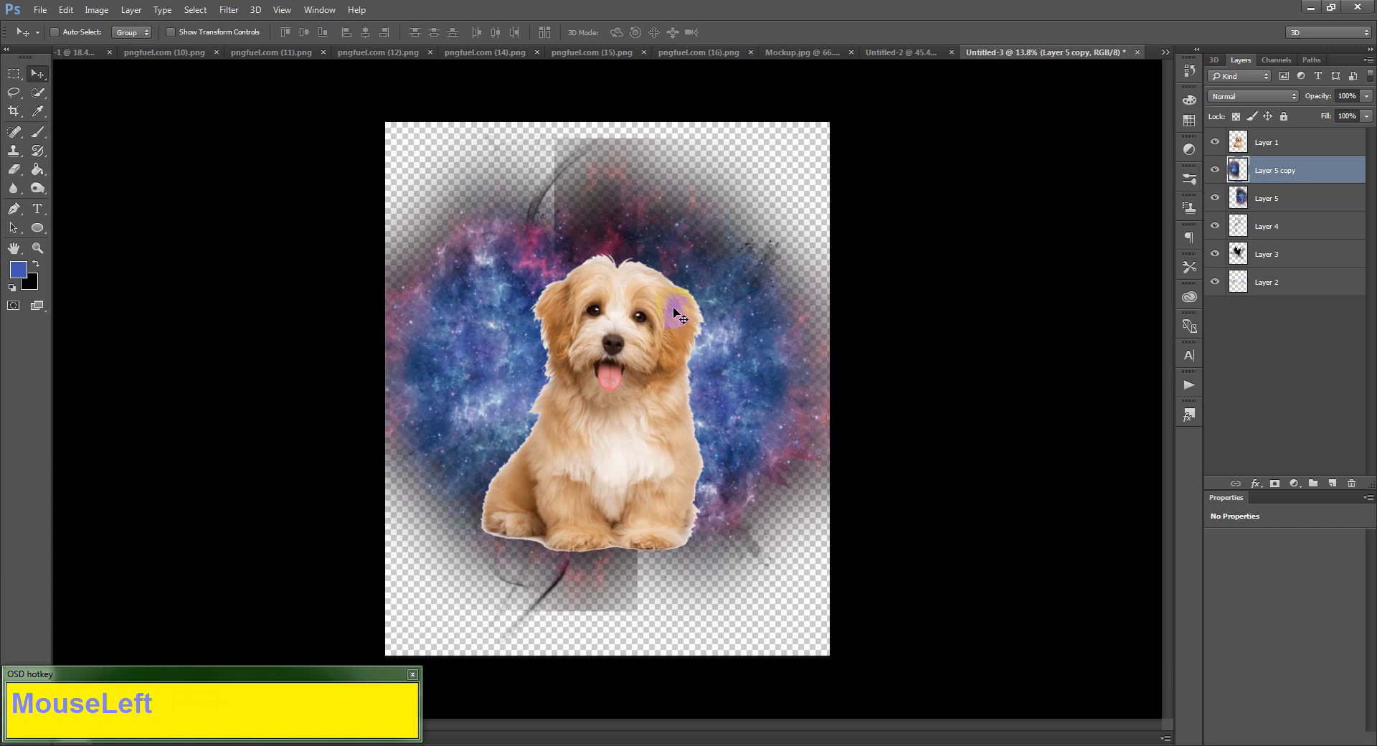
# - Copy the blue lightning from pngfuel.com (14).png into the puppy document, directly above the nebula layers
pyautogui.scroll(1, 614, 364)
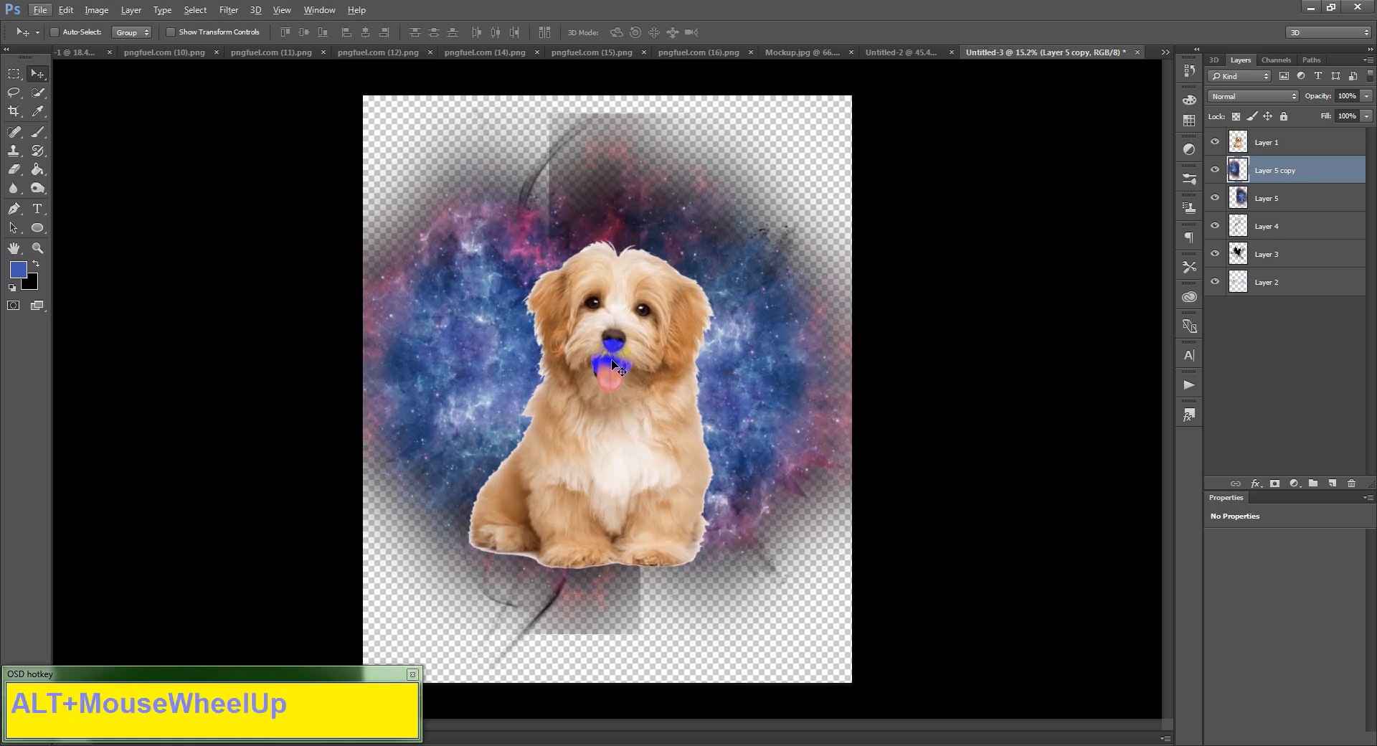
pyautogui.click(1164, 52)
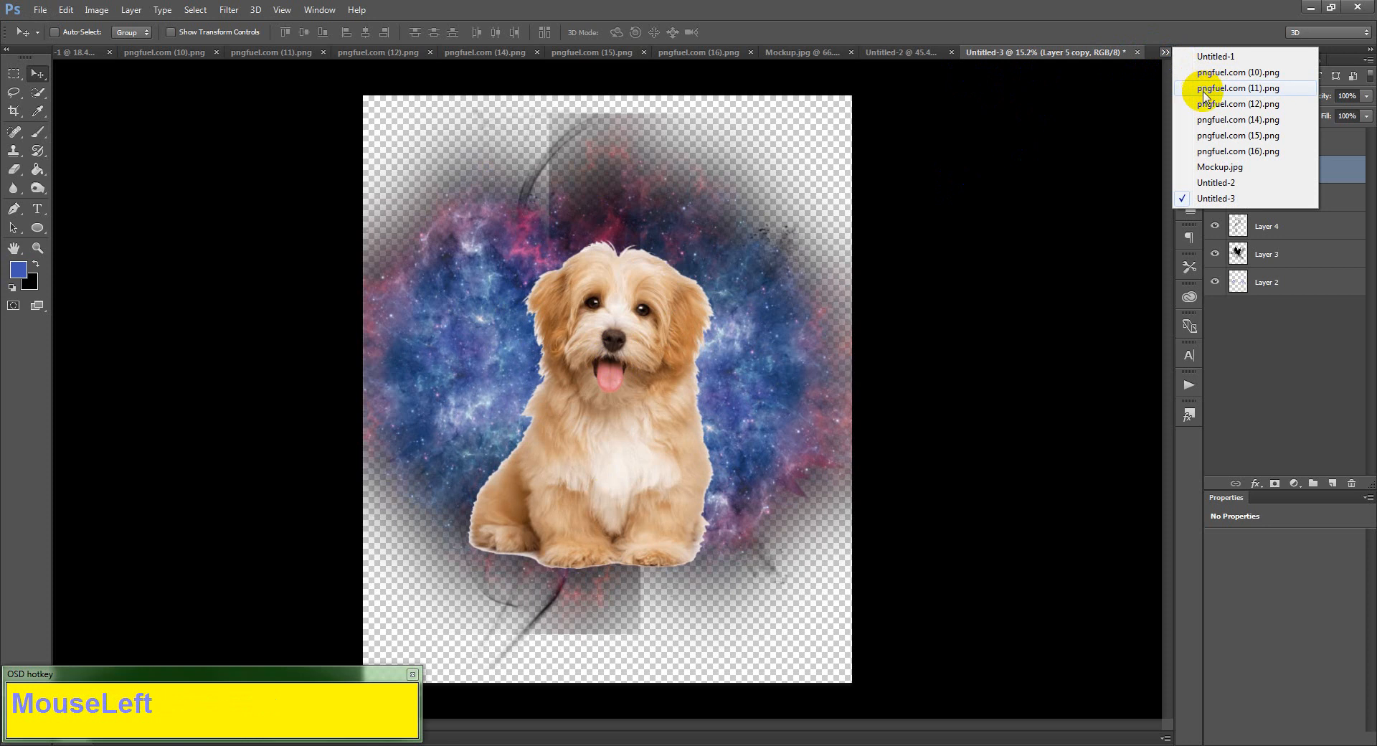
pyautogui.click(1205, 121)
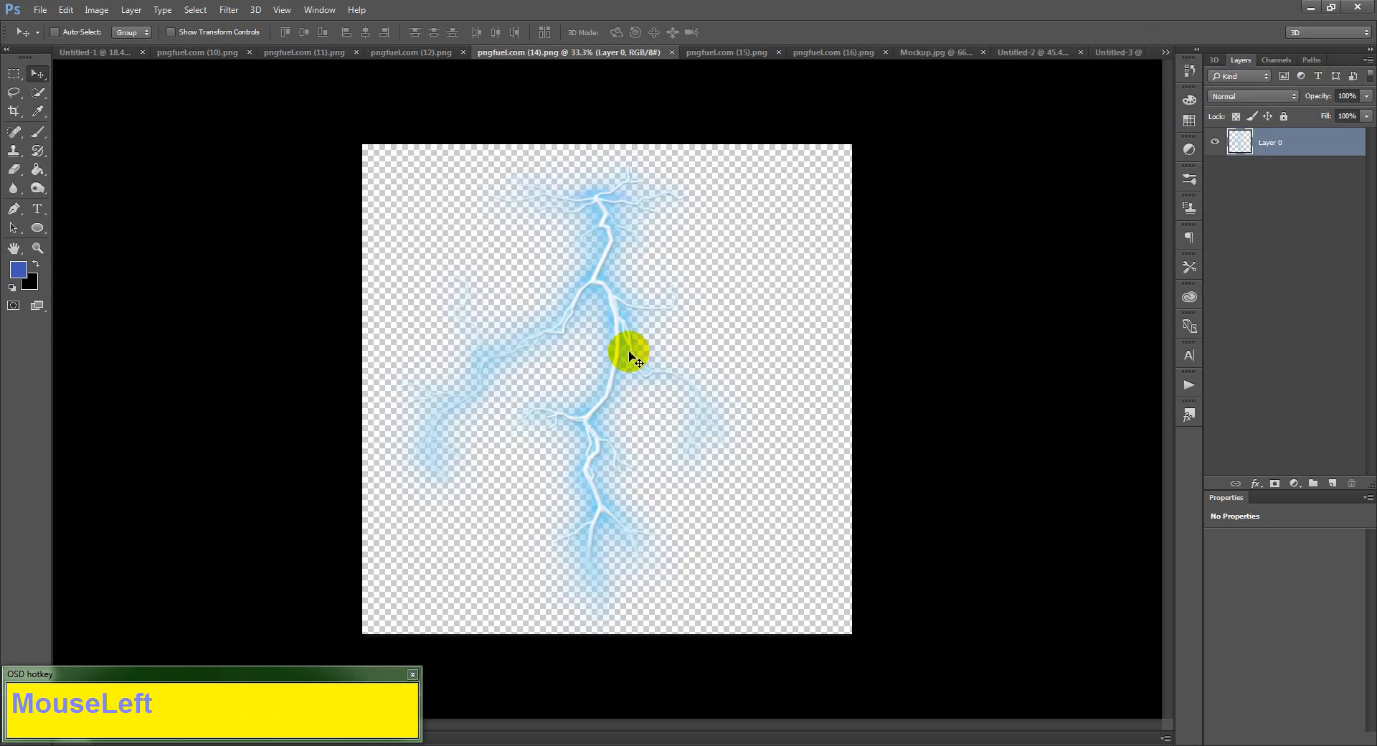
pyautogui.moveTo(623, 345); pyautogui.dragTo(685, 348)
# - Enlarge the lightning from its centre to about 217% behind the puppy
pyautogui.press('ctrl')
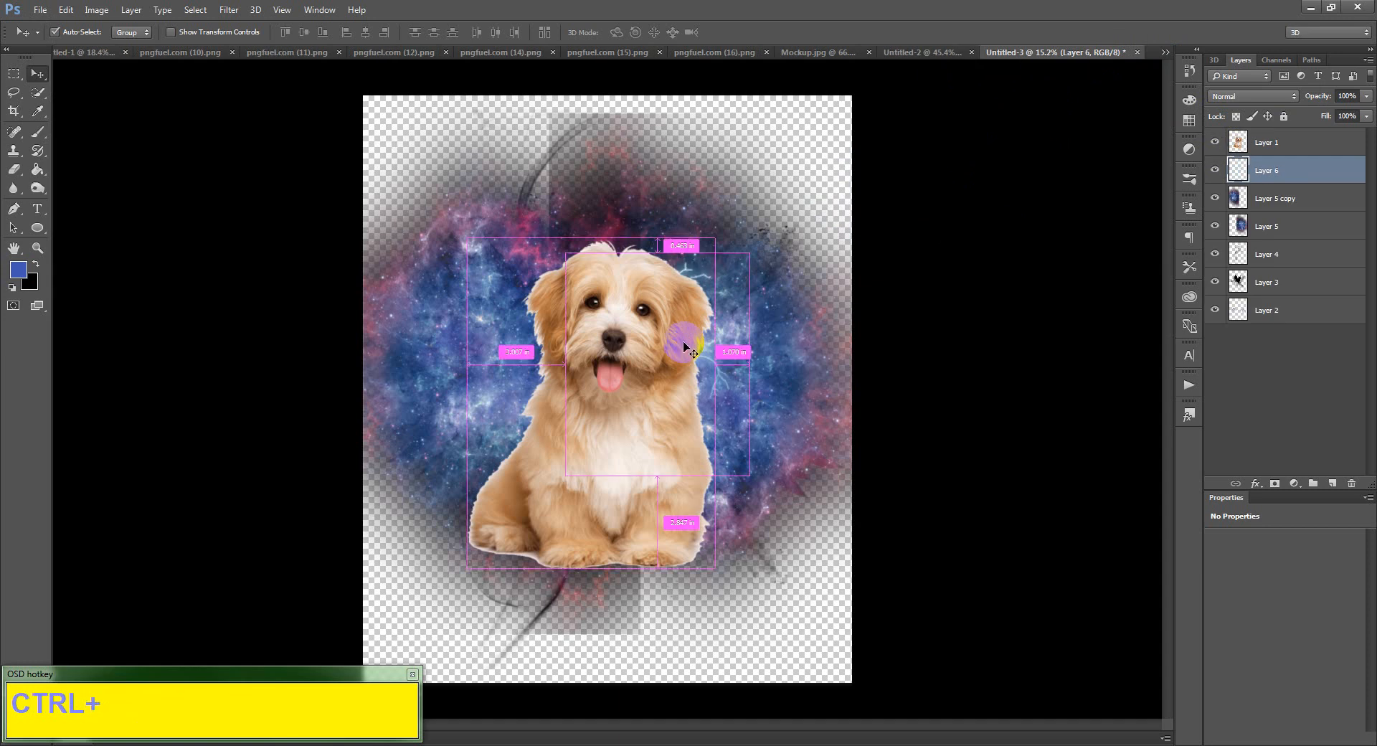
pyautogui.hotkey('ctrl', 't')
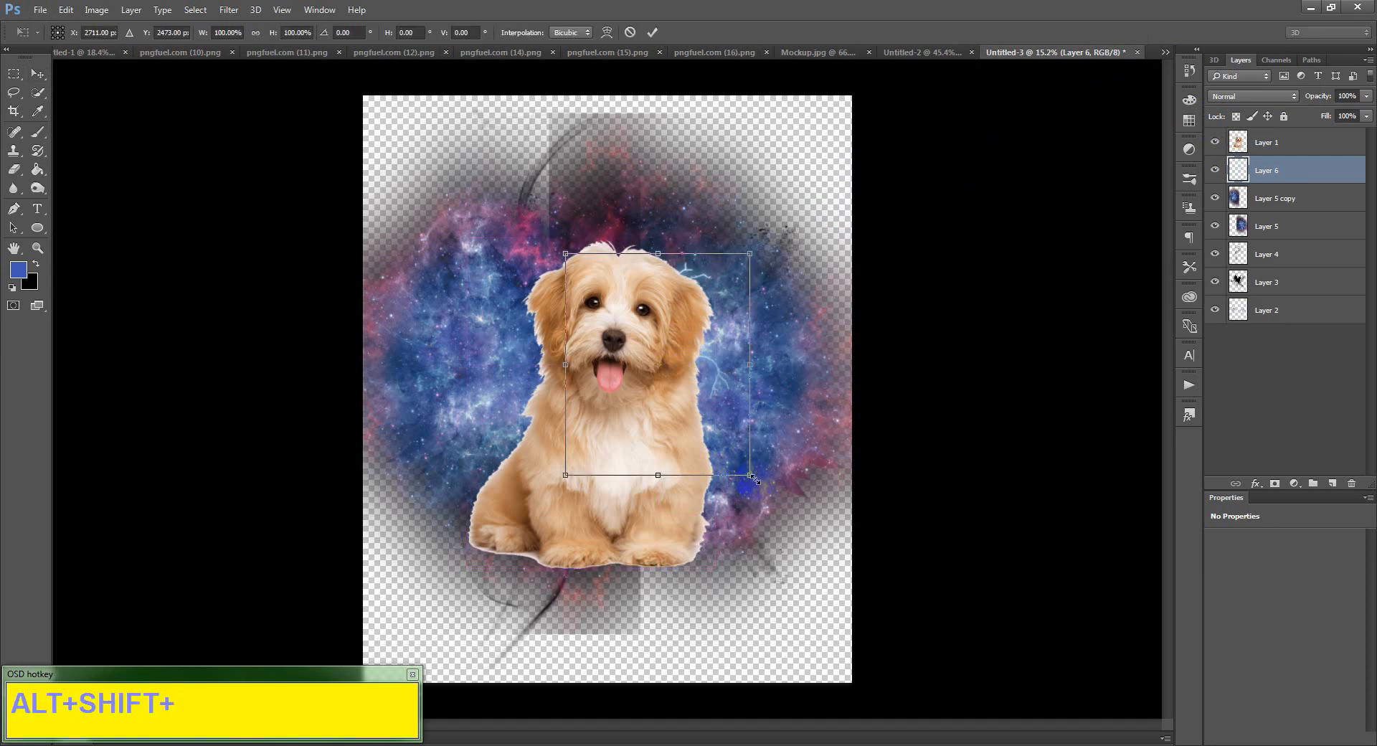
pyautogui.moveTo(749, 475); pyautogui.dragTo(859, 609)
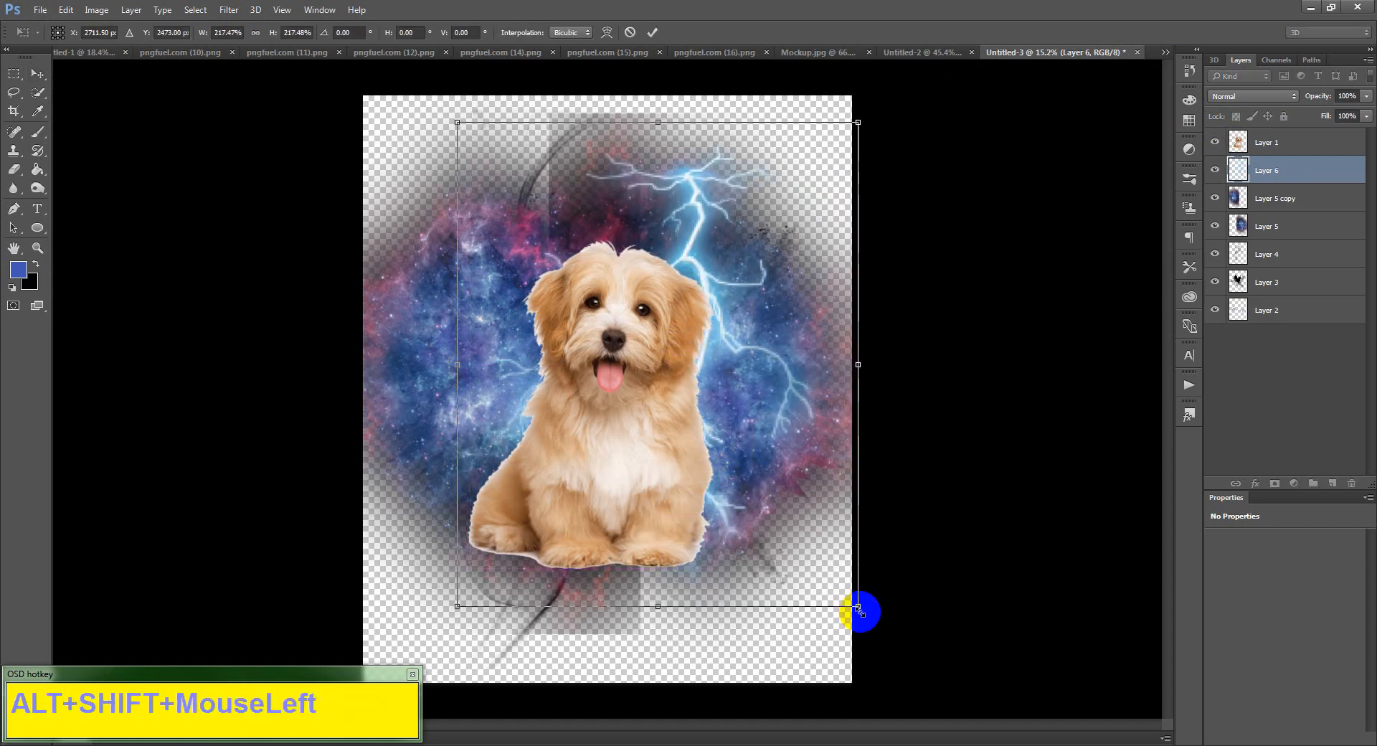
pyautogui.doubleClick(679, 344)
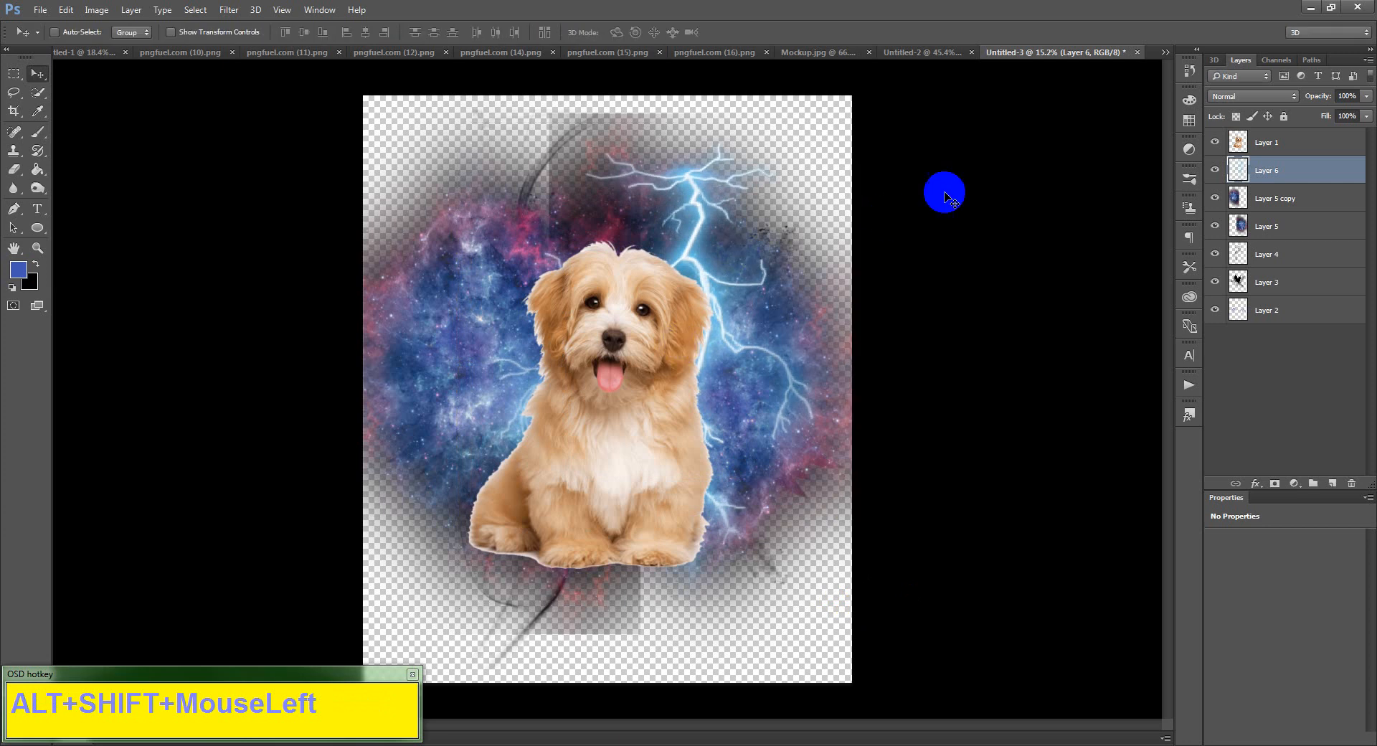
# - Review the reference T-shirt in Untitled-2, Mockup.jpg, the blue wave in pngfuel.com (16).png and the halo and horns in pngfuel.com (15).png
pyautogui.click(929, 50)
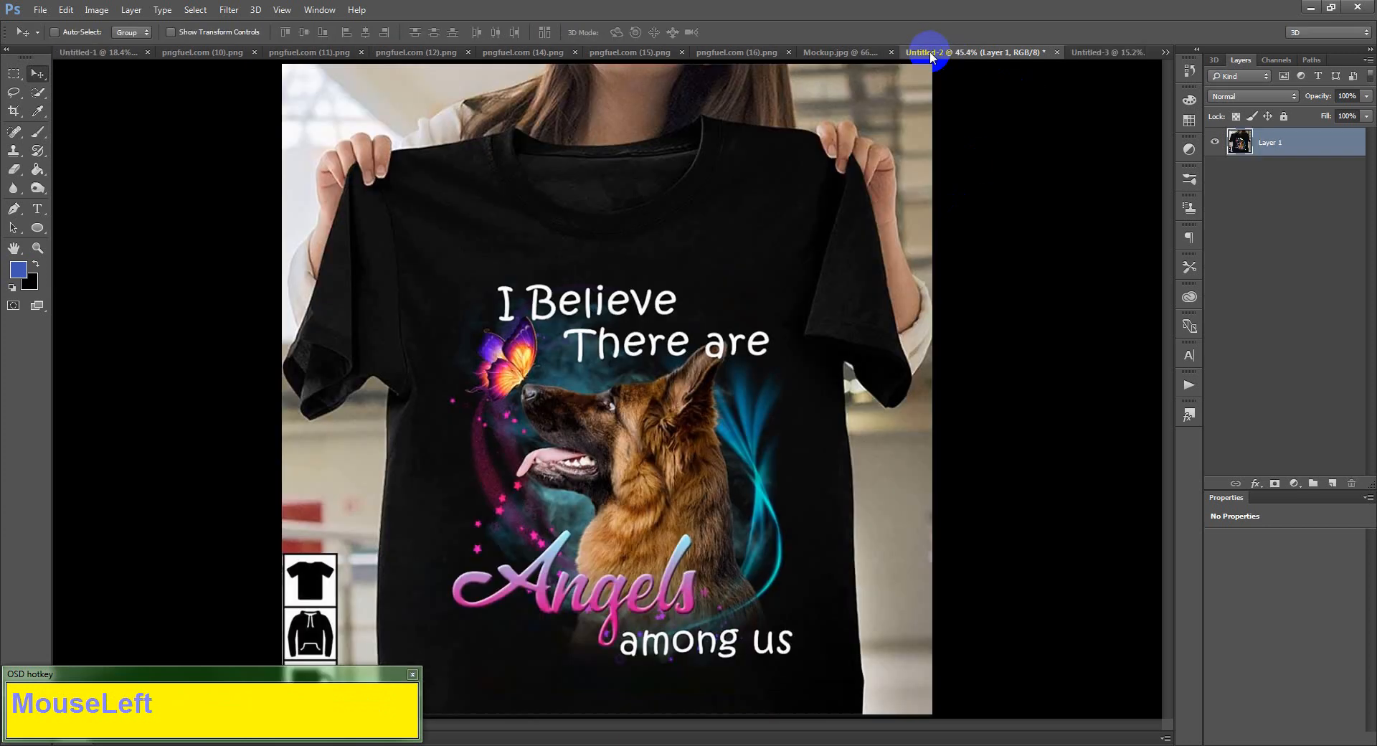
pyautogui.click(858, 53)
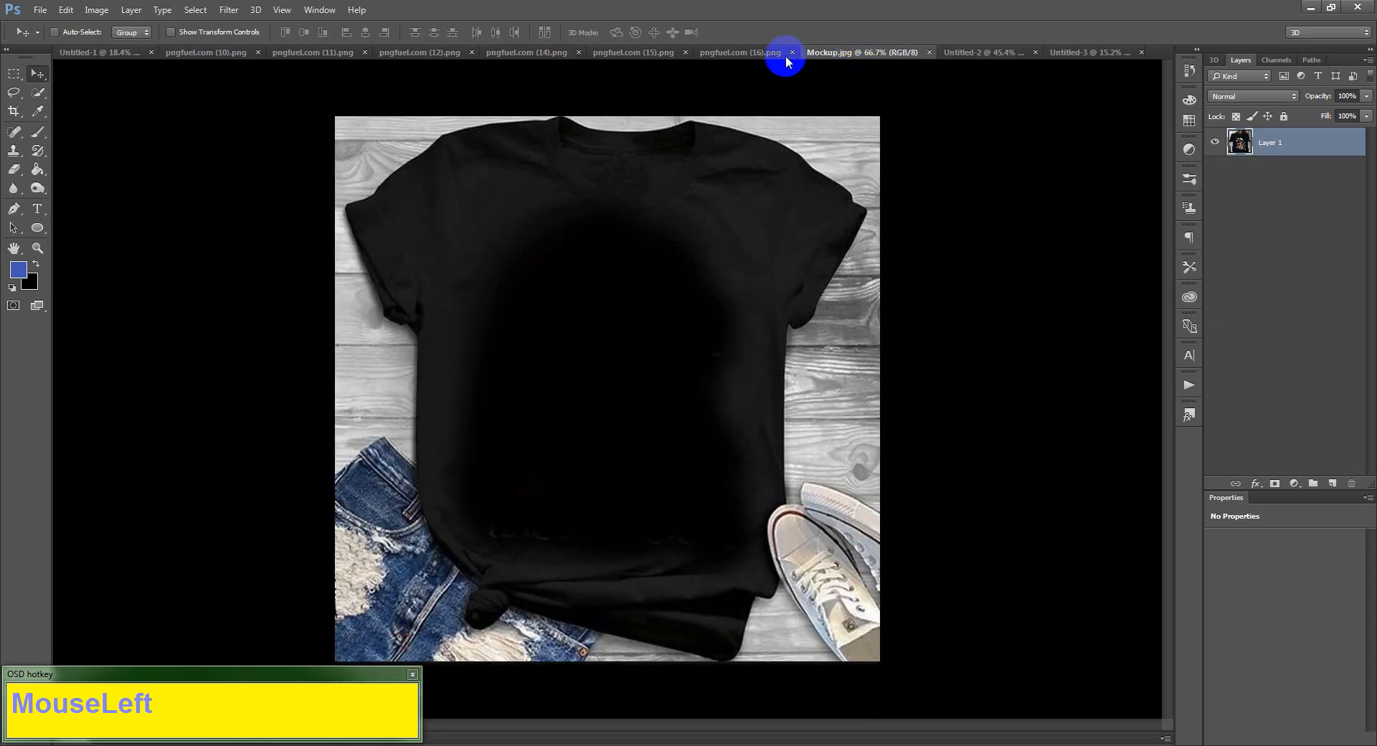
pyautogui.click(747, 54)
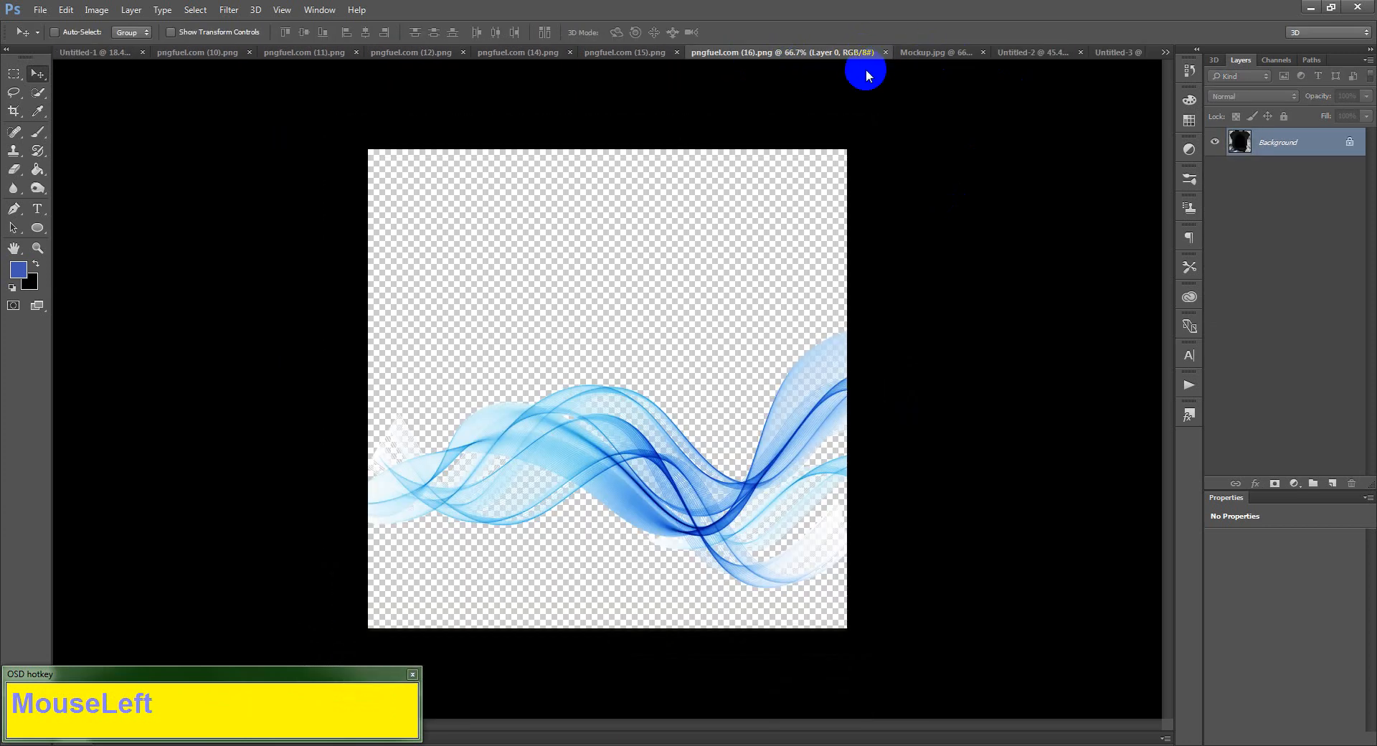
pyautogui.click(643, 53)
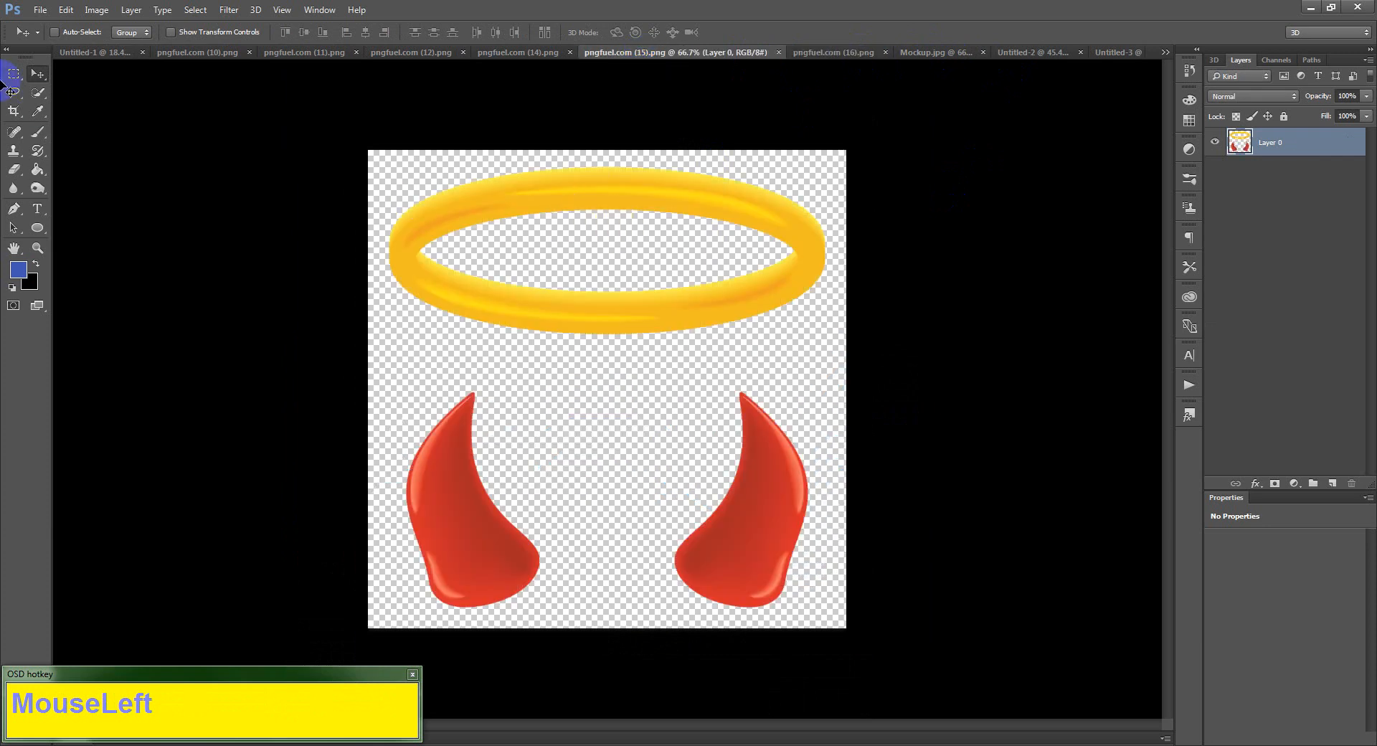
pyautogui.click(621, 326)
pyautogui.moveTo(621, 326); pyautogui.dragTo(678, 307)
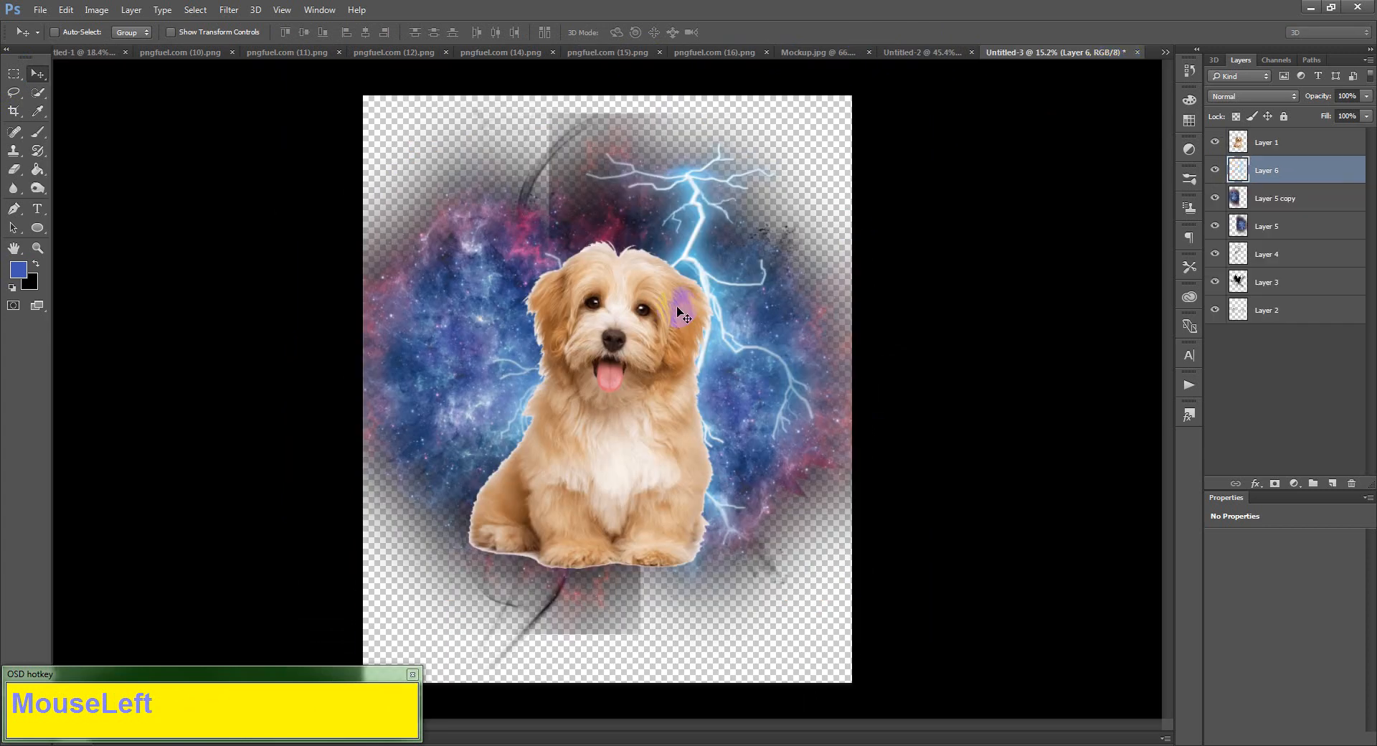
# - Enlarge the lightning by a further 20% around its centre, to about 120% of its present size
pyautogui.hotkey('ctrl', 't')
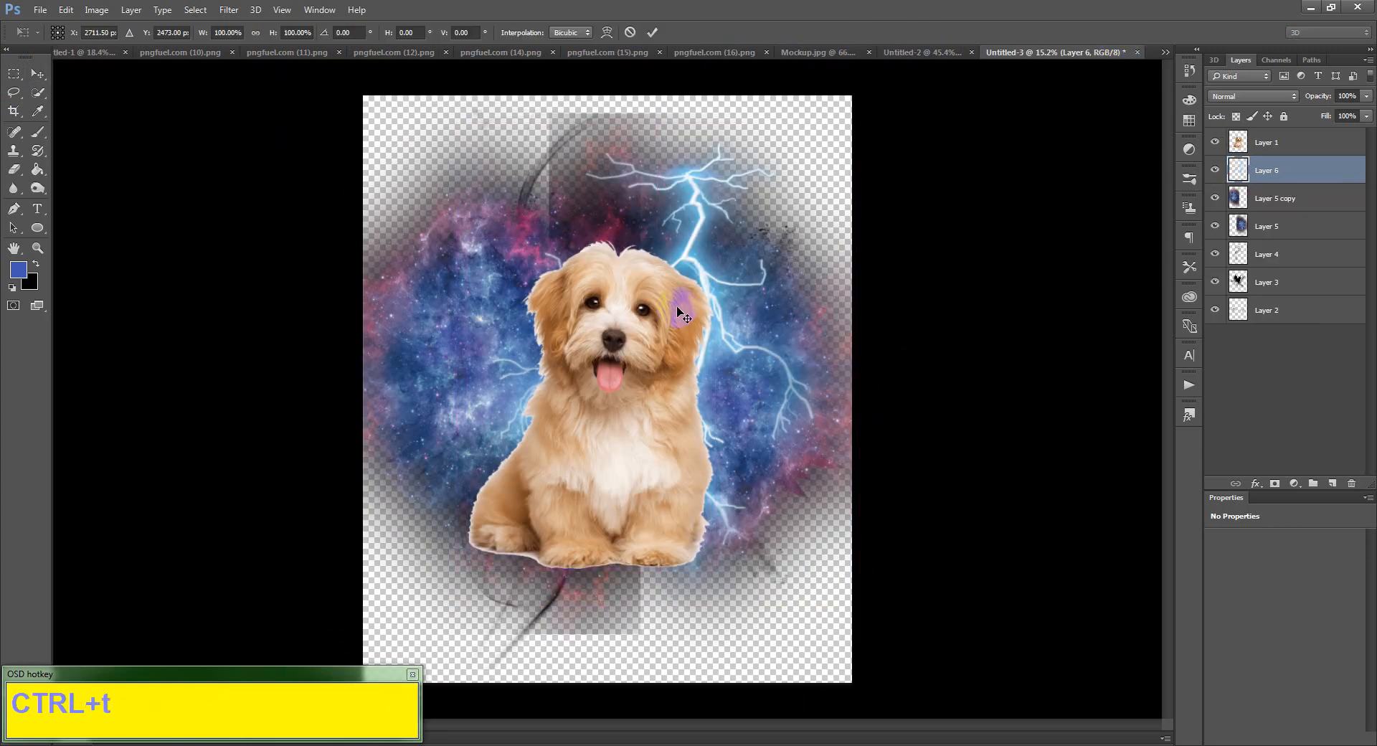
pyautogui.moveTo(856, 607); pyautogui.dragTo(903, 649)
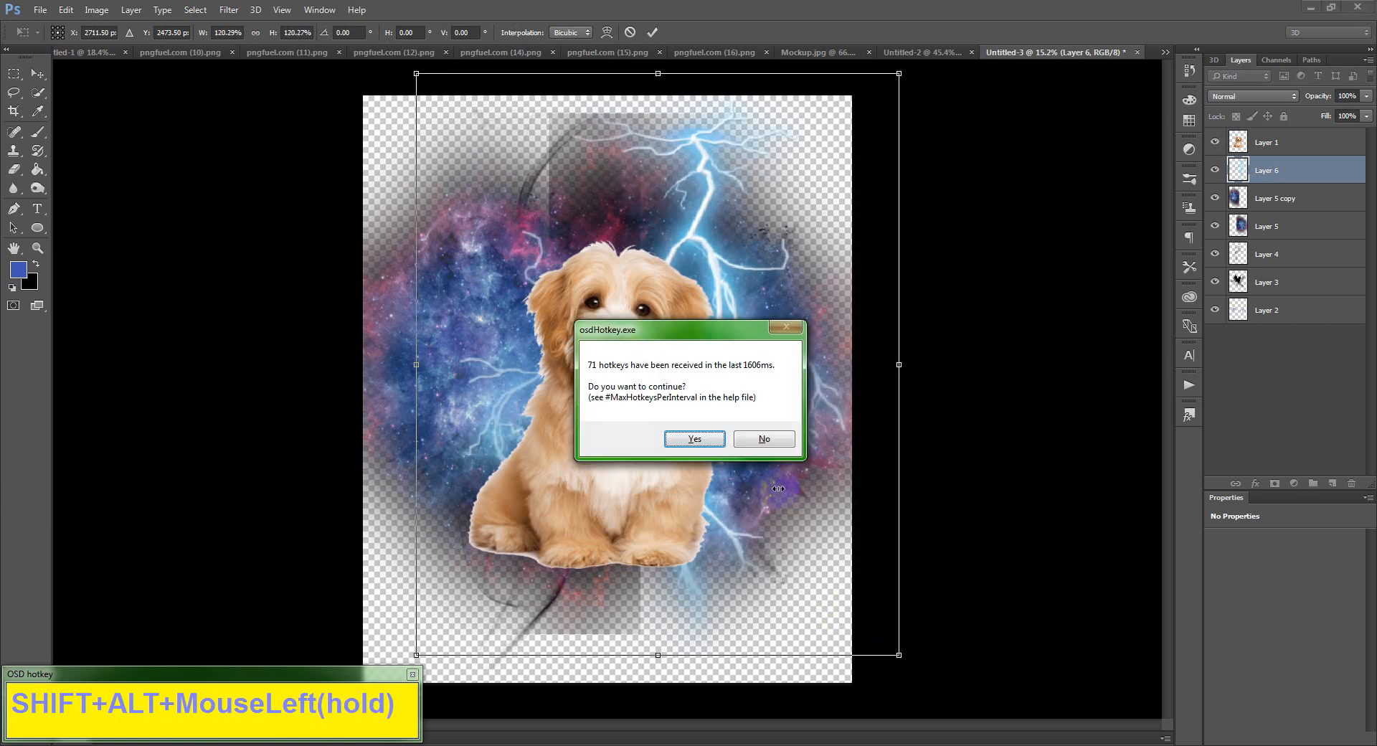
pyautogui.click(718, 437)
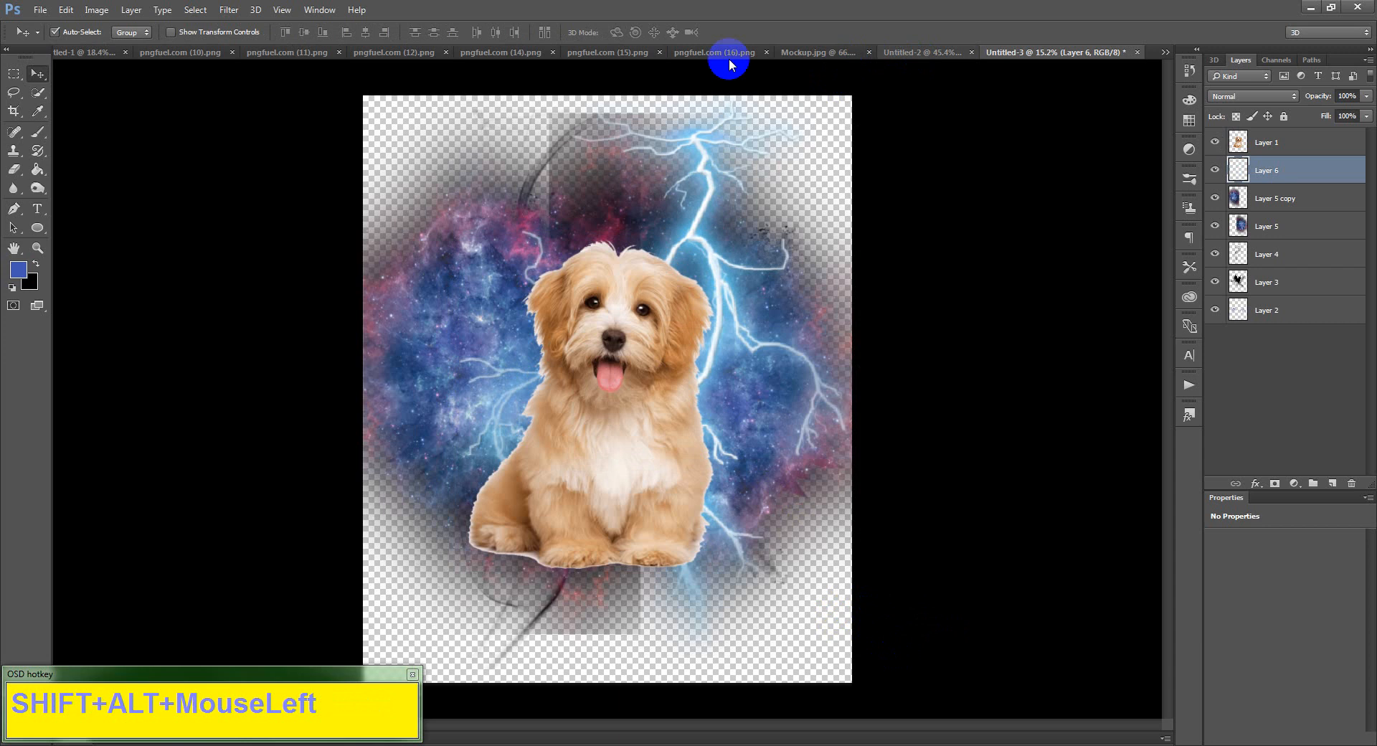
# - Copy the halo and horns from pngfuel.com (15).png into the puppy document, directly above the lightning layer
pyautogui.click(625, 51)
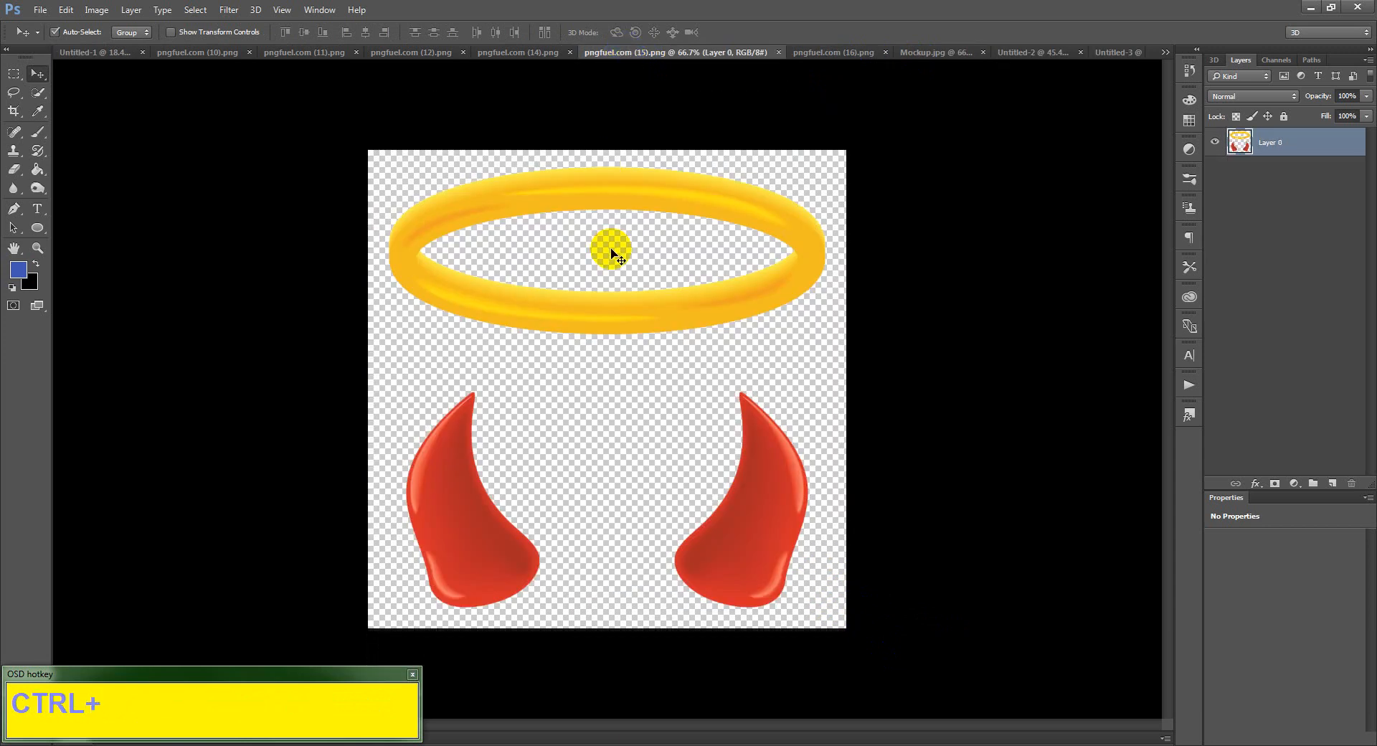
pyautogui.hotkey('ctrl', 'a')
pyautogui.click(1104, 50)
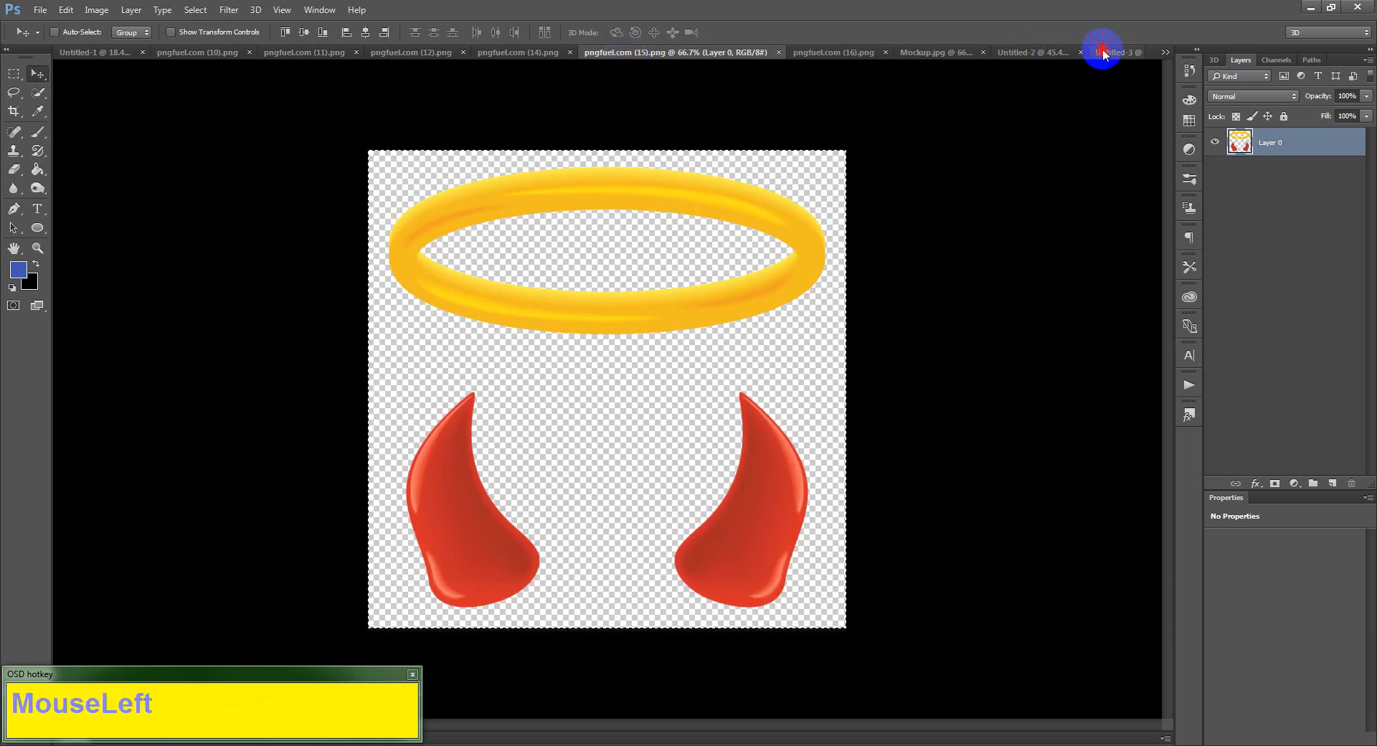
pyautogui.hotkey('ctrl', 'v')
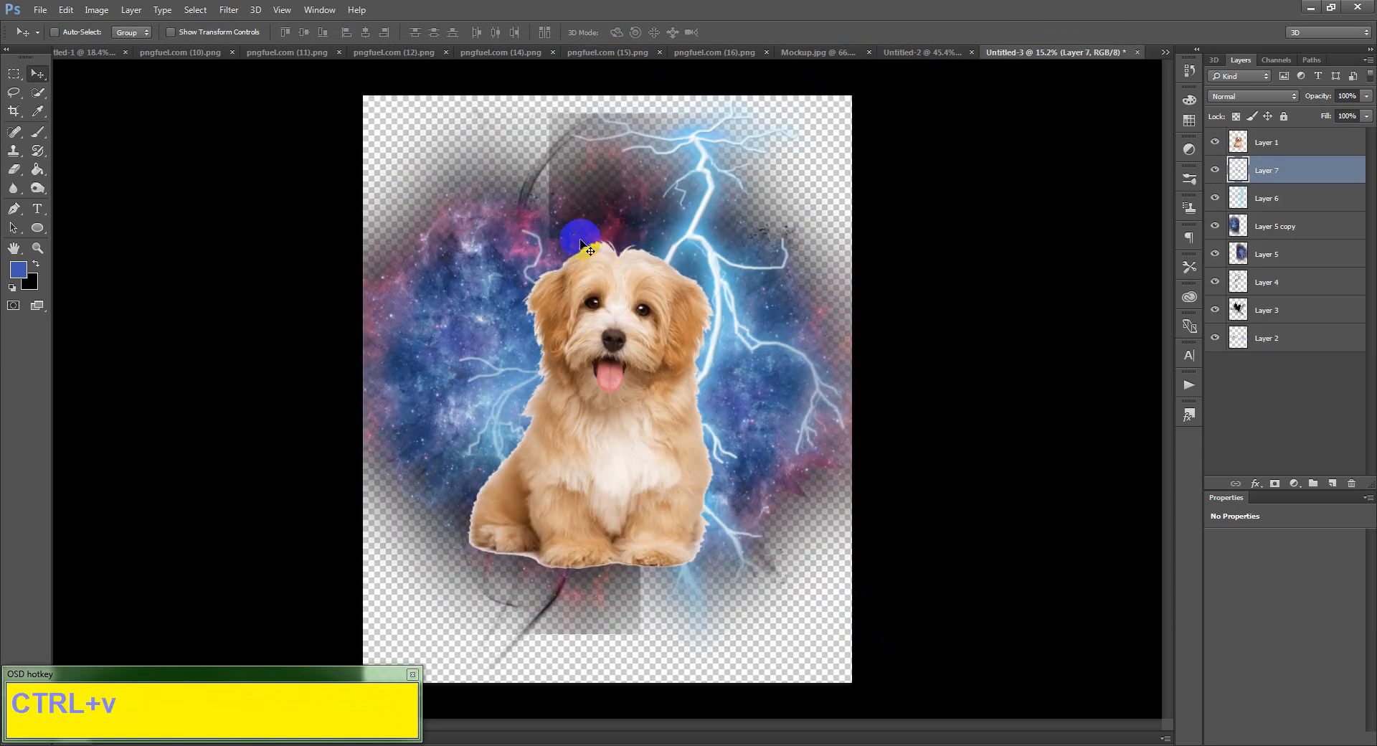
# - Enlarge the halo and horns from their centre to about 230%
pyautogui.hotkey('ctrl', 't')
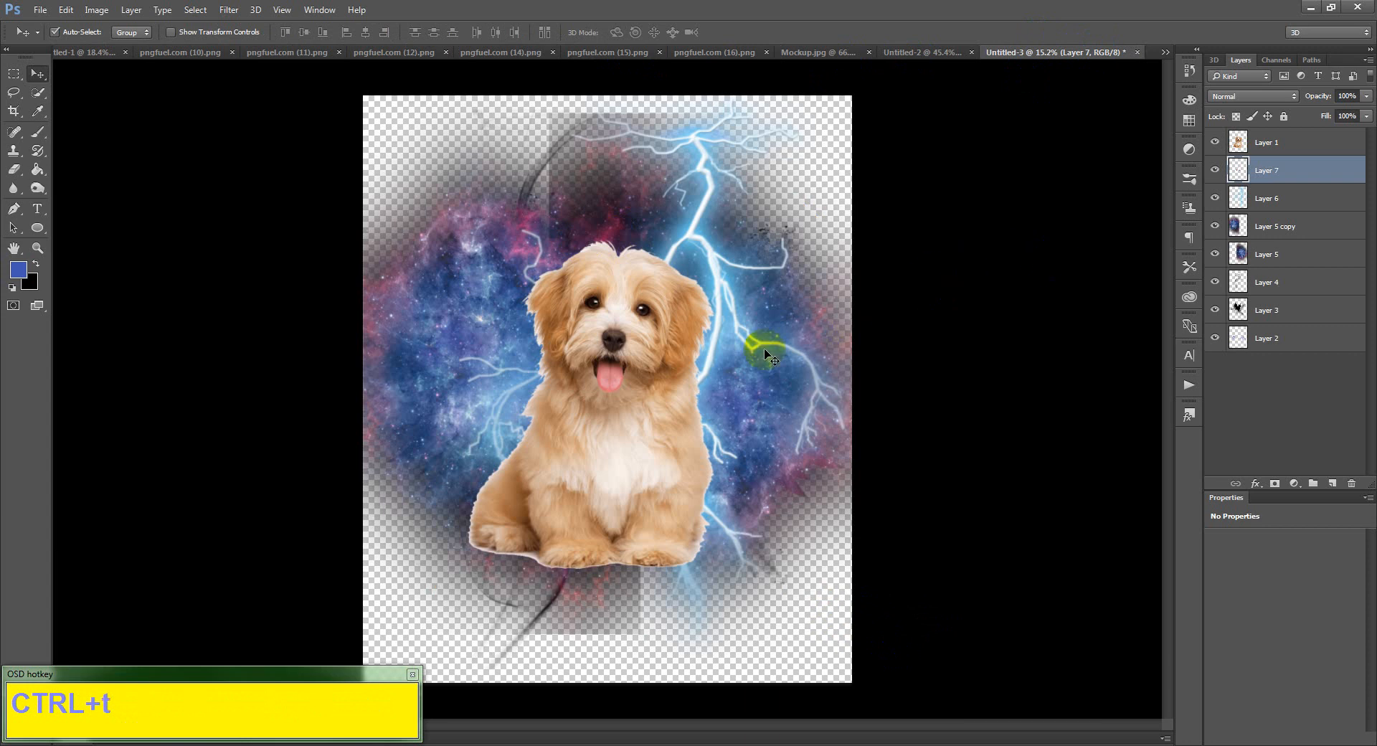
pyautogui.moveTo(656, 439); pyautogui.dragTo(719, 511)
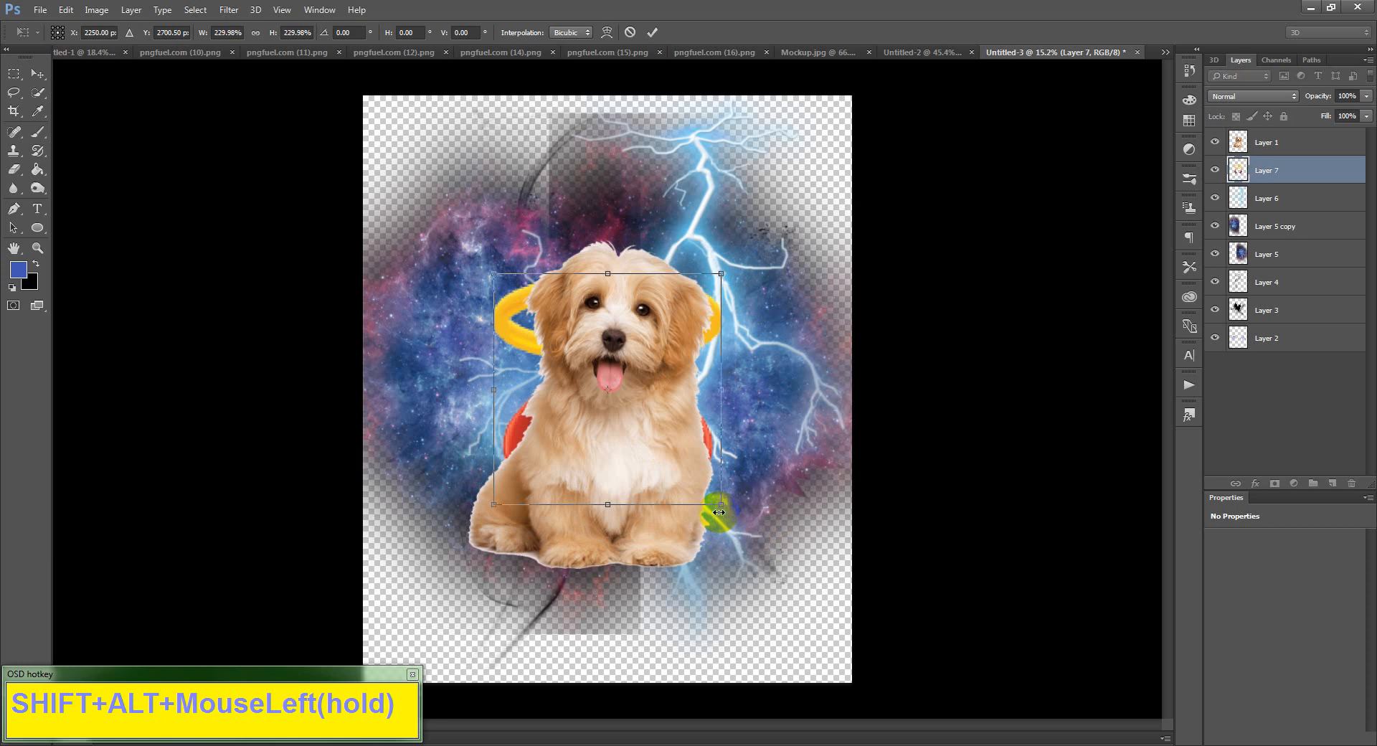
pyautogui.press('Return')
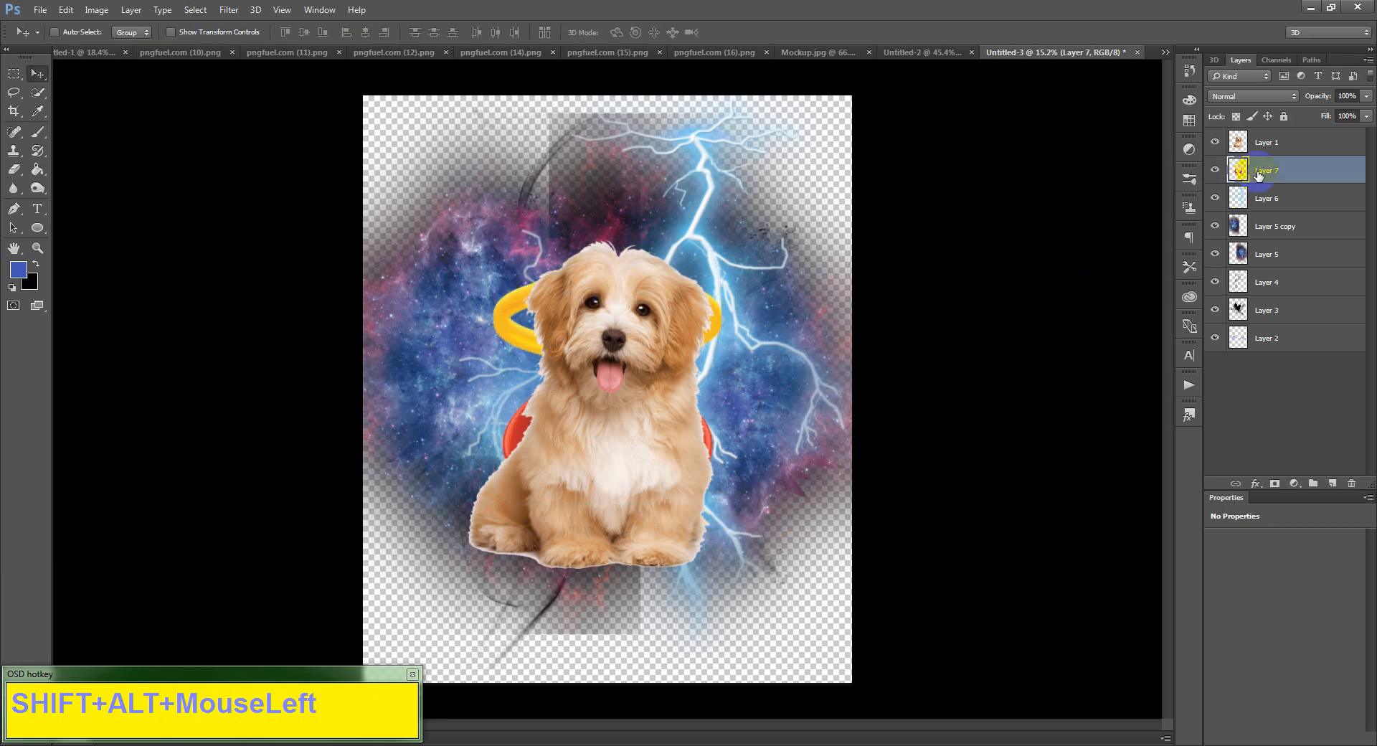
# - Bring the halo-and-horns layer in front of the puppy layer and shift it up so the halo crosses the forehead
pyautogui.moveTo(1258, 175); pyautogui.dragTo(1260, 141)
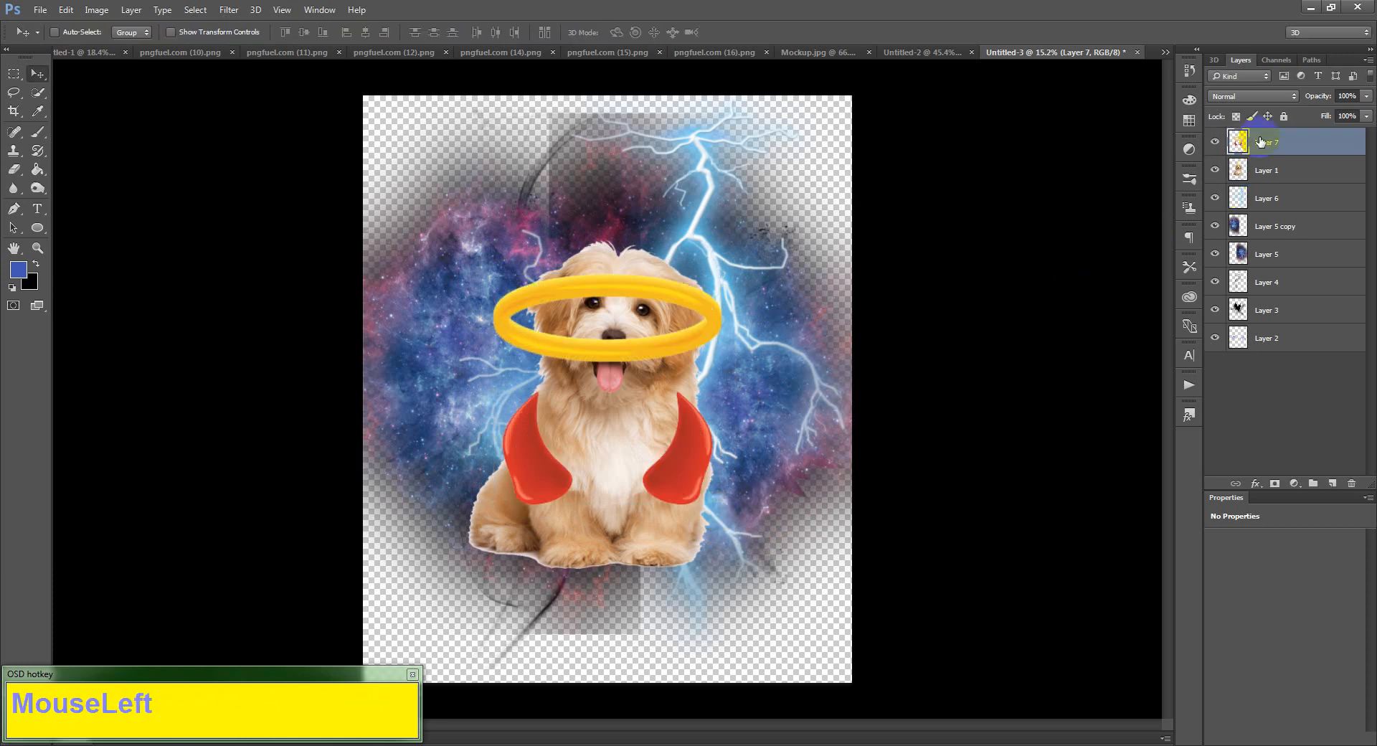
pyautogui.moveTo(677, 317); pyautogui.dragTo(684, 276)
pyautogui.press('ctrl')
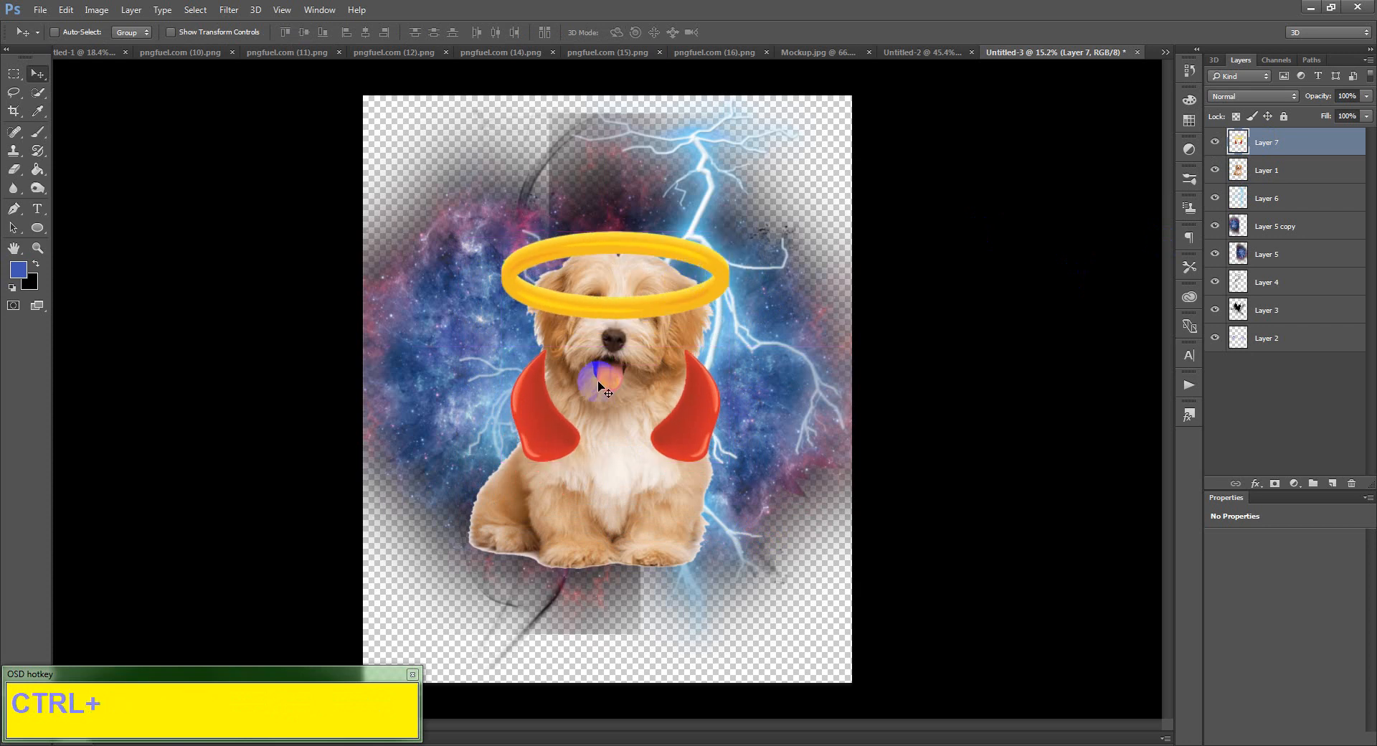
pyautogui.scroll(1, 621, 271)
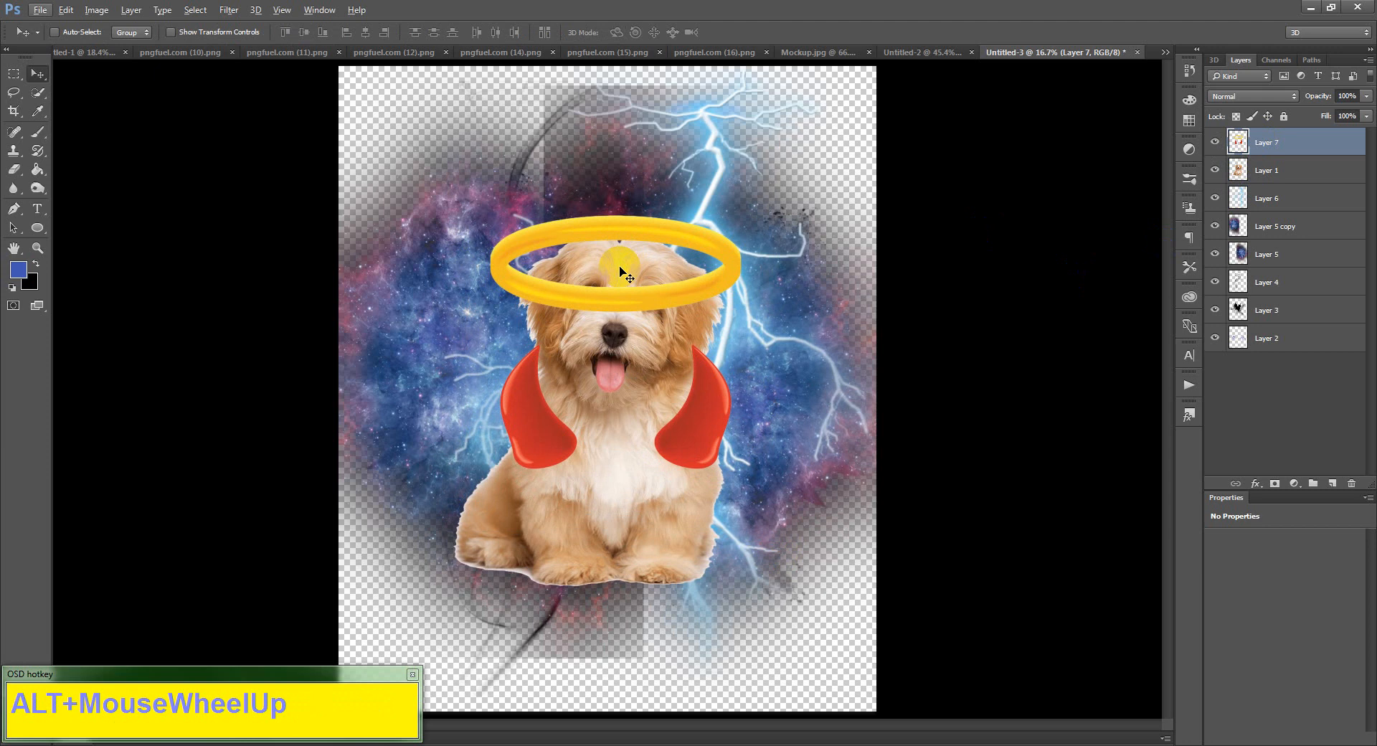
pyautogui.scroll(1, 618, 269)
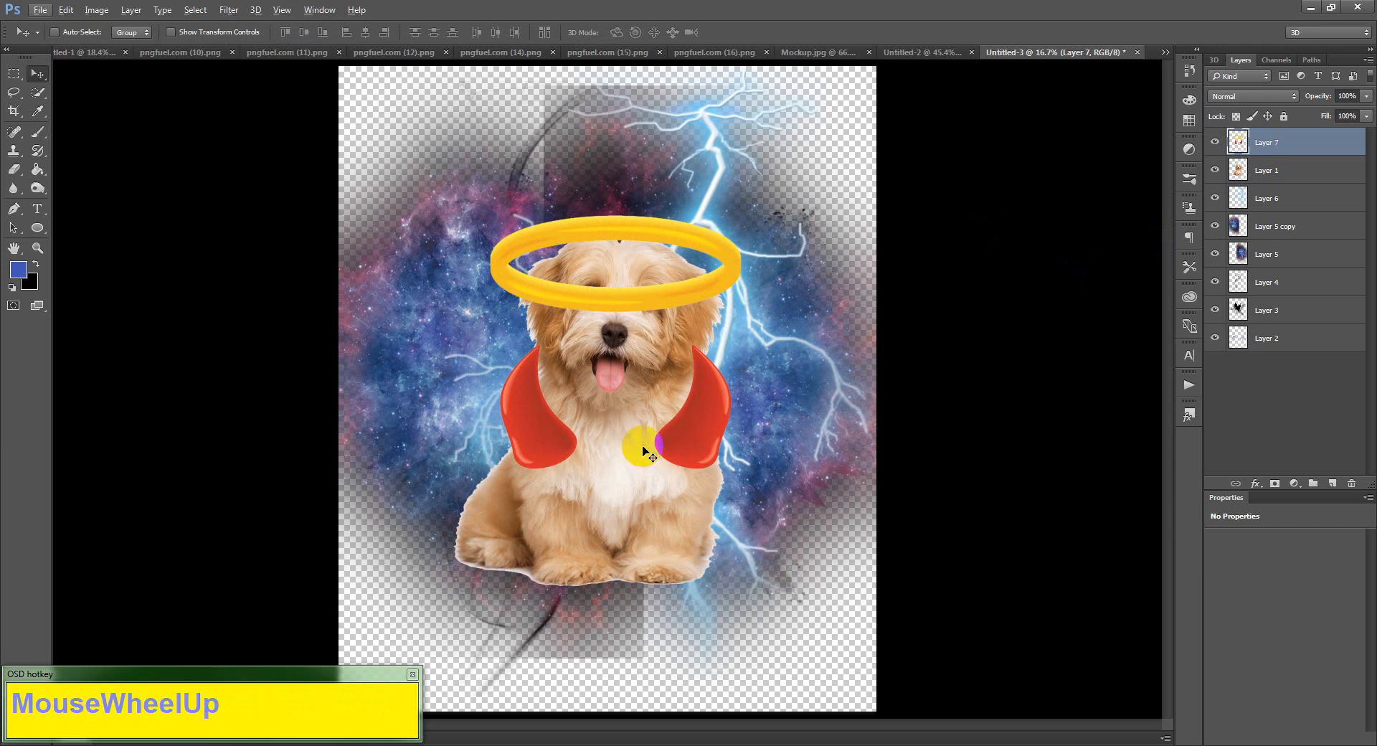
# - Raise the halo and horns slightly and distort them by pulling both lower corners up and outward, flattening them to about 72% height
pyautogui.press('ctrl')
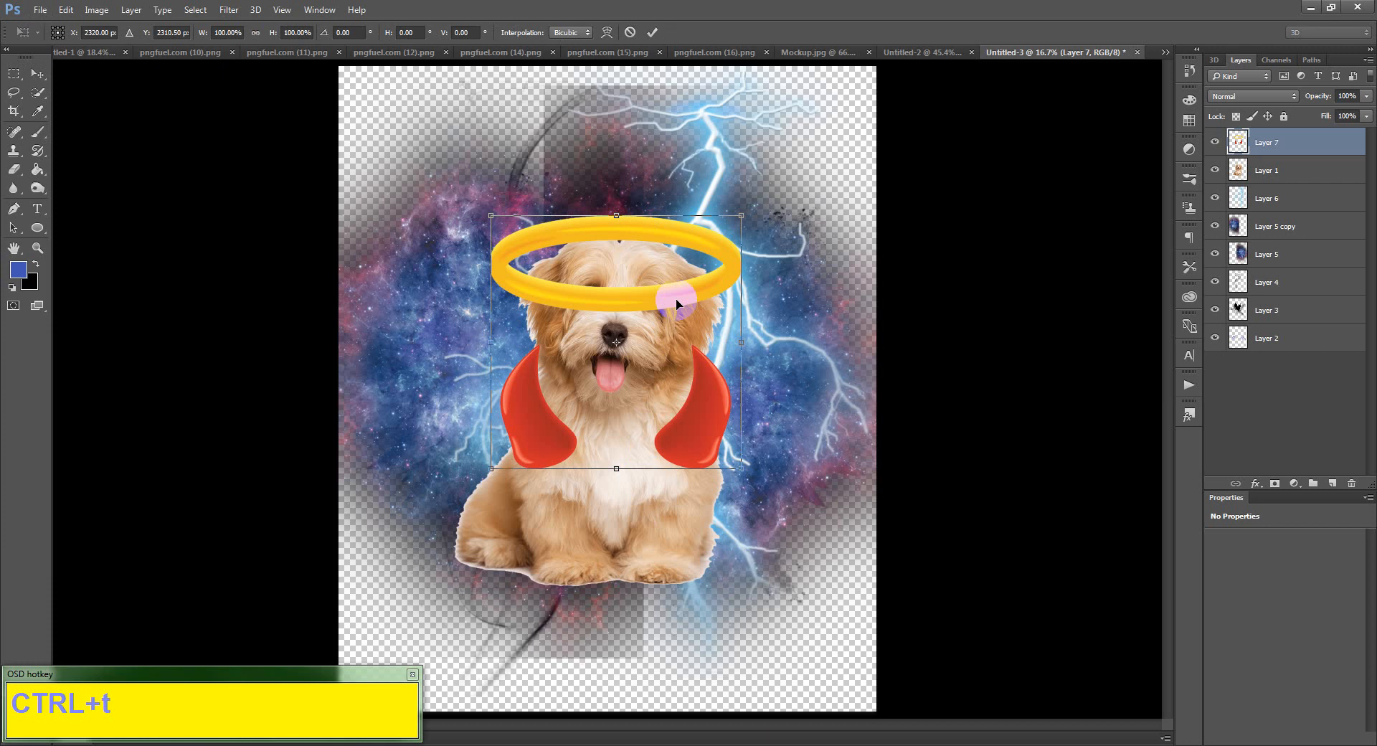
pyautogui.moveTo(676, 298); pyautogui.dragTo(678, 283)
pyautogui.keyDown('ctrl'); pyautogui.click(740, 452); pyautogui.keyUp('ctrl')
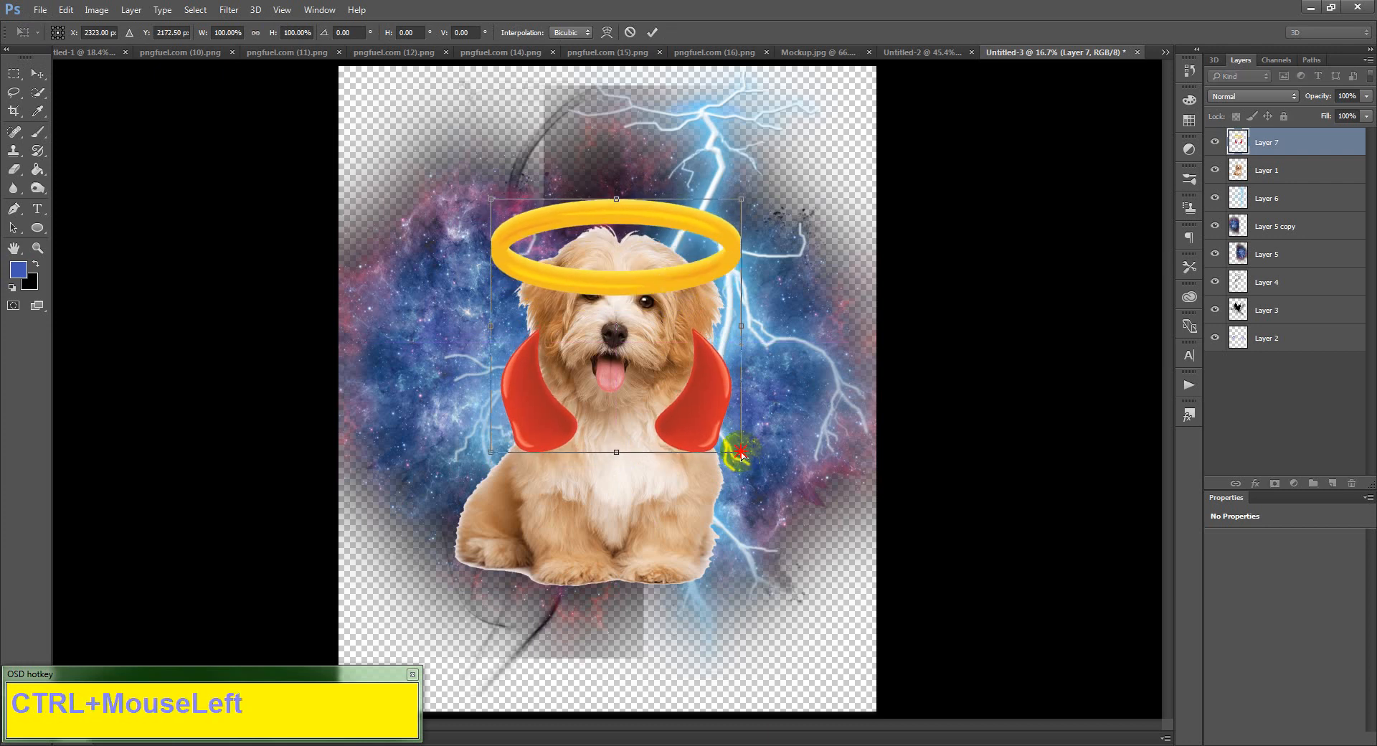
pyautogui.moveTo(740, 452); pyautogui.dragTo(747, 418)
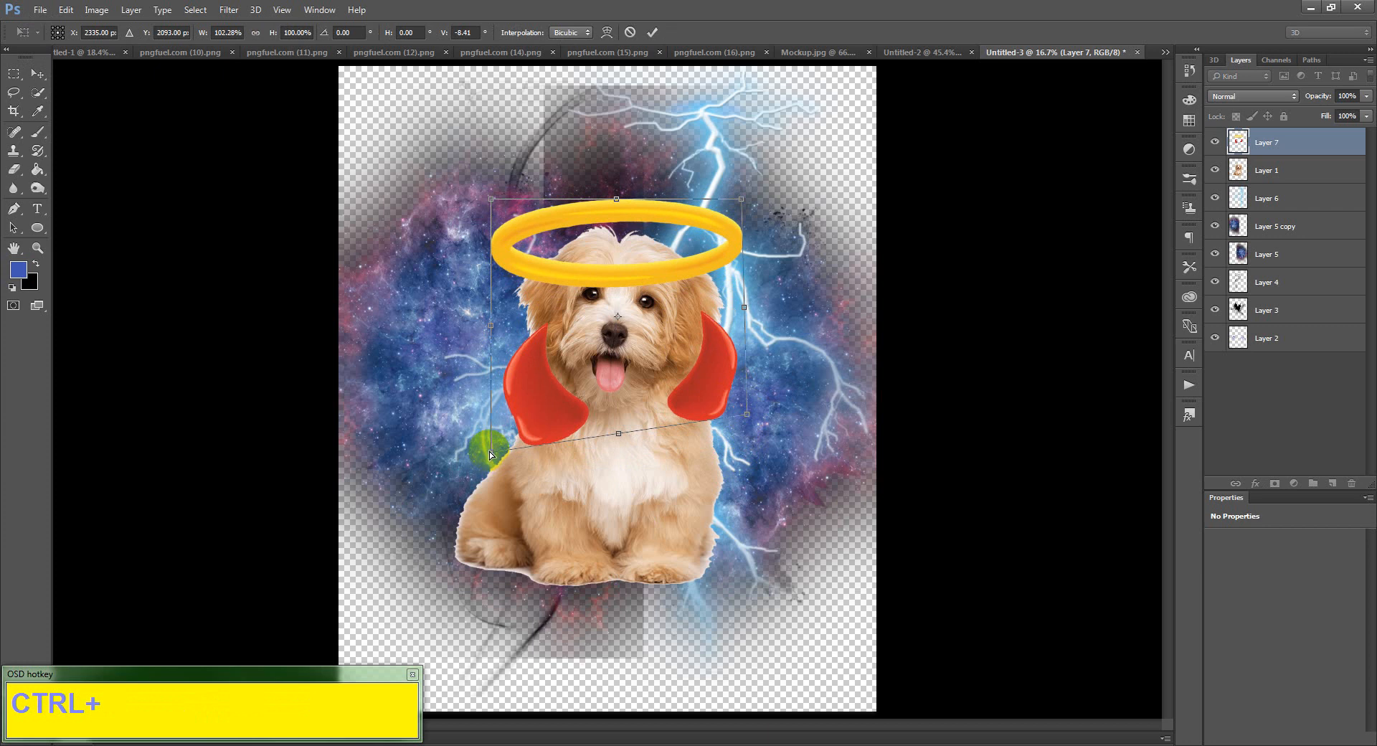
pyautogui.keyDown('ctrl'); pyautogui.moveTo(490, 454); pyautogui.dragTo(473, 384); pyautogui.keyUp('ctrl')
pyautogui.keyDown('ctrl'); pyautogui.moveTo(747, 413); pyautogui.dragTo(766, 380); pyautogui.keyUp('ctrl')
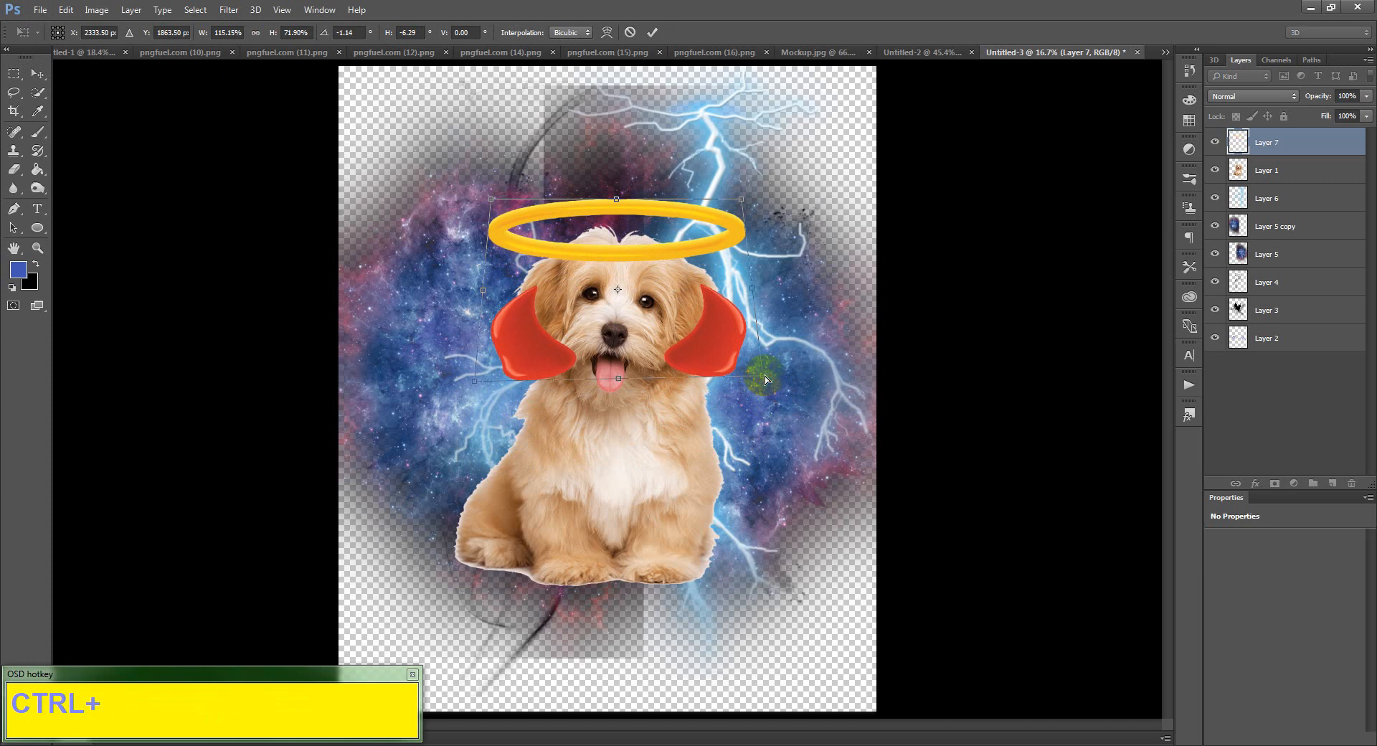
# - Scale the distorted halo and horns down to about 92% width and 57% height, with the halo around the top of the puppy's head
pyautogui.moveTo(665, 250); pyautogui.dragTo(665, 270)
pyautogui.moveTo(764, 393); pyautogui.dragTo(740, 379)
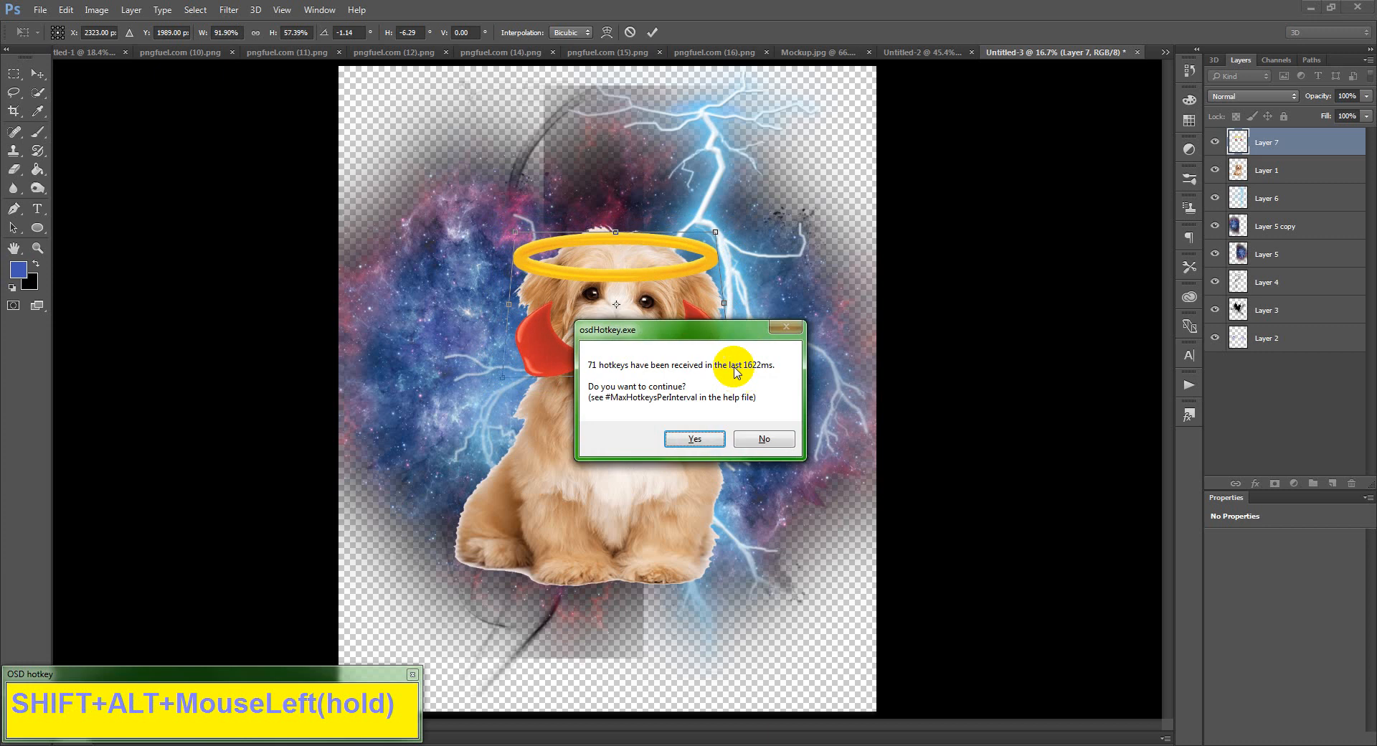
pyautogui.keyDown('alt'); pyautogui.keyDown('shift'); pyautogui.click(694, 434); pyautogui.keyUp('shift'); pyautogui.keyUp('alt')
pyautogui.moveTo(693, 248)
pyautogui.mouseDown()
pyautogui.moveTo(693, 231)
pyautogui.moveTo(693, 244)
pyautogui.mouseUp()
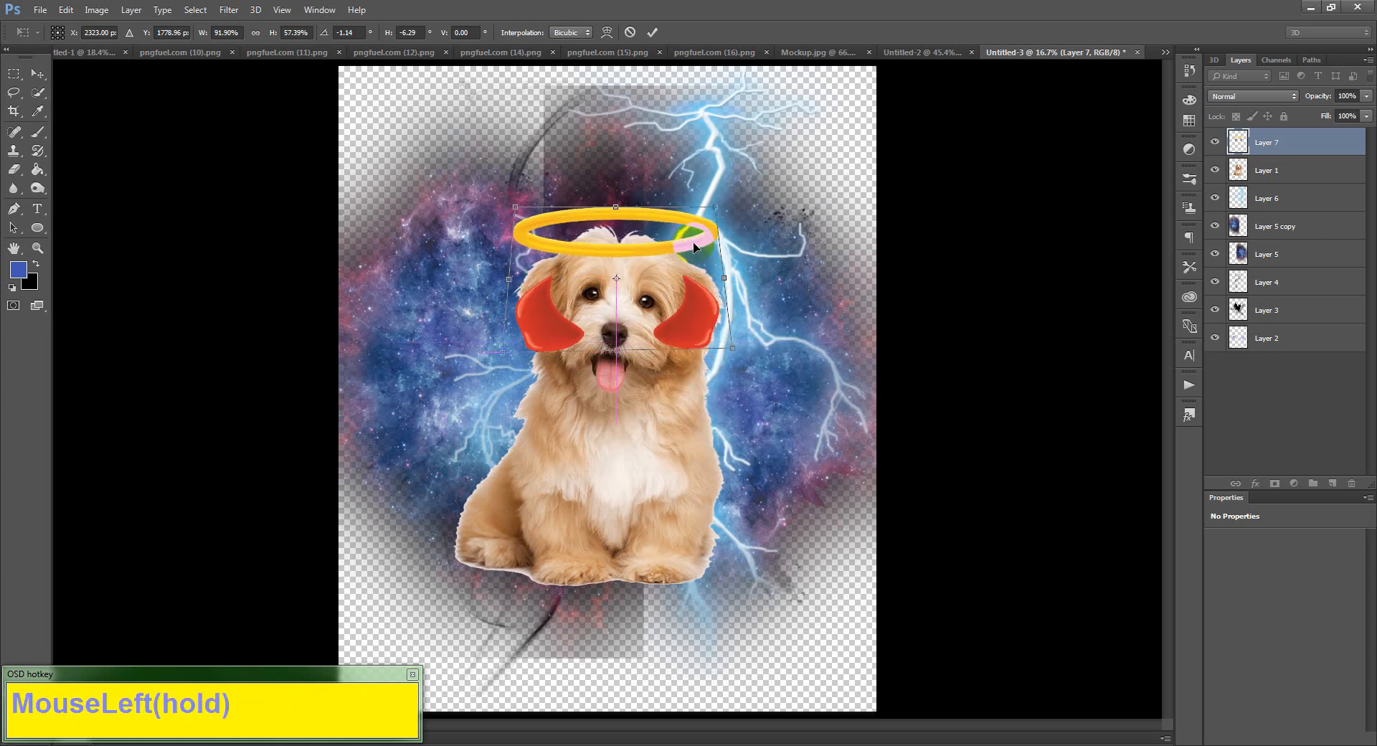
pyautogui.doubleClick(693, 244)
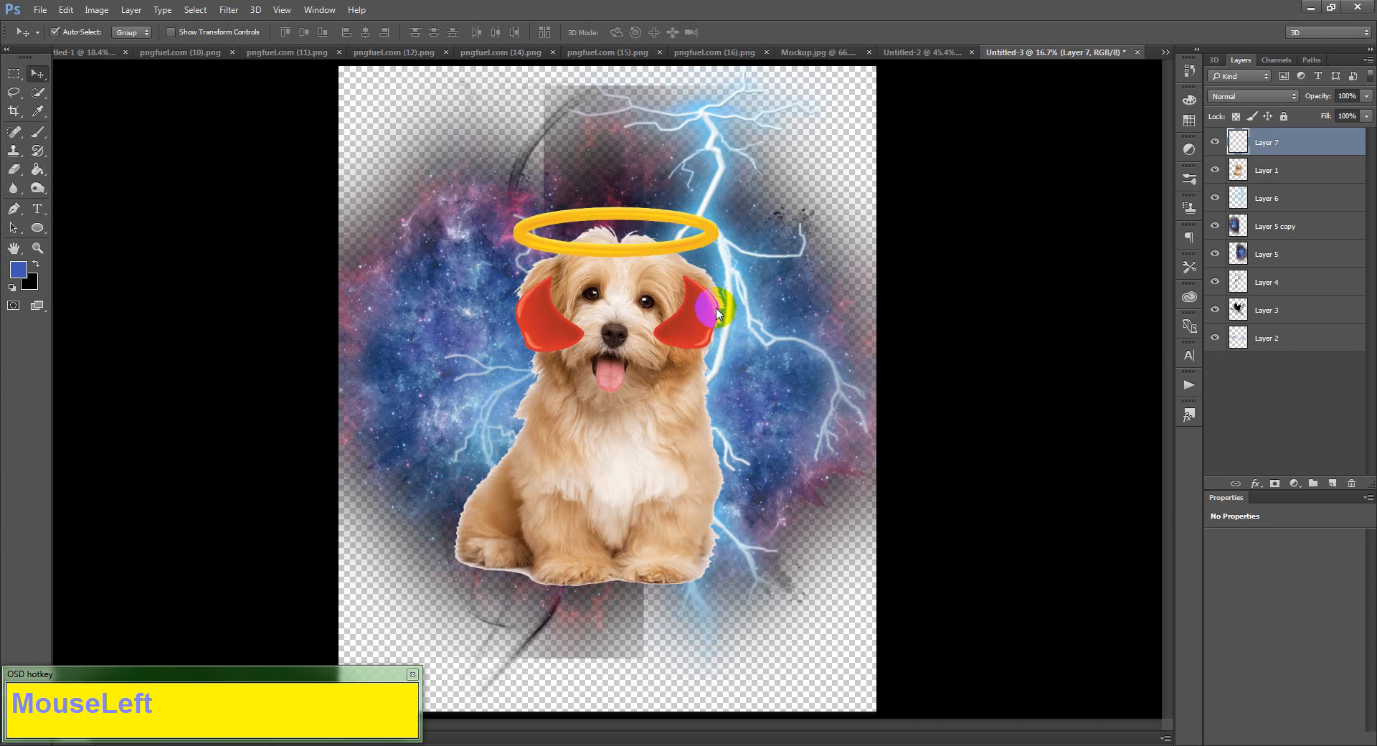
# - Erase both red horns from the halo layer with a hard-edged 600 px Eraser
pyautogui.press('shift')
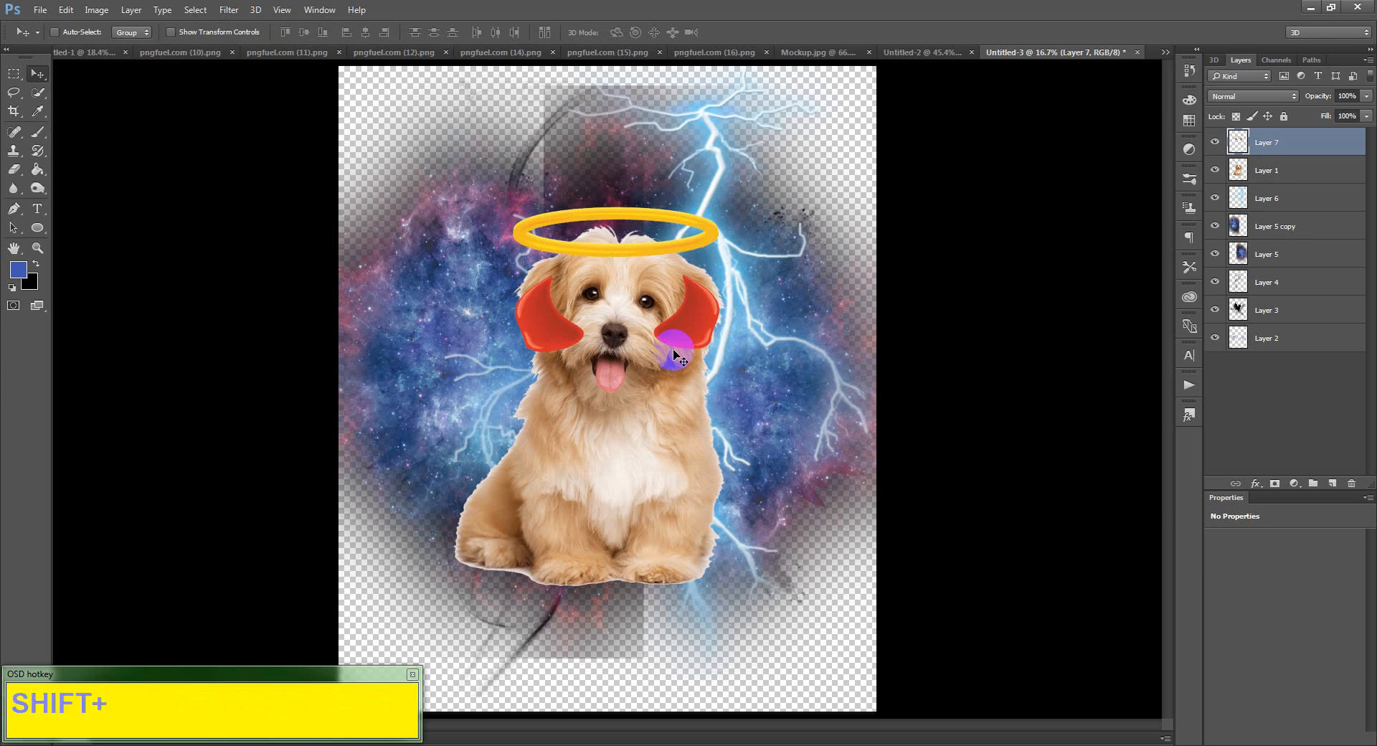
pyautogui.click(13, 171)
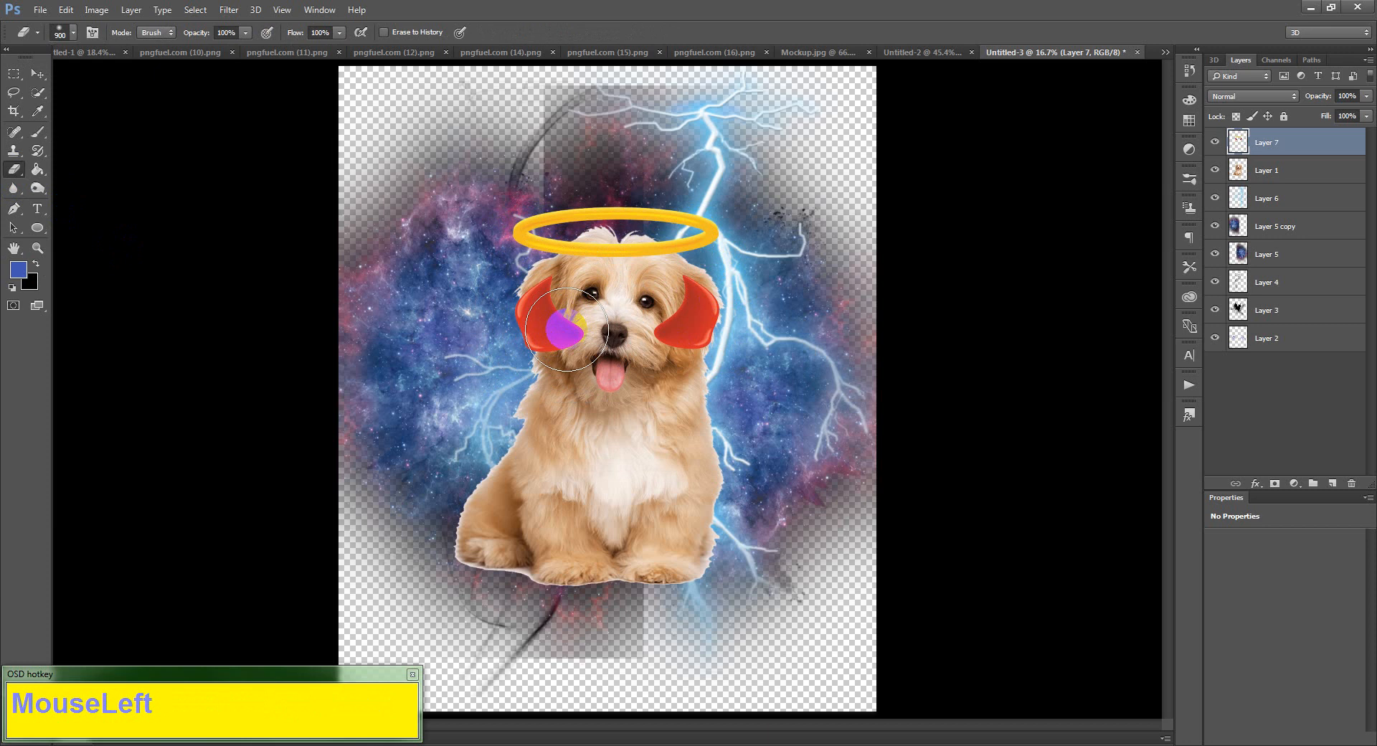
pyautogui.press('[')
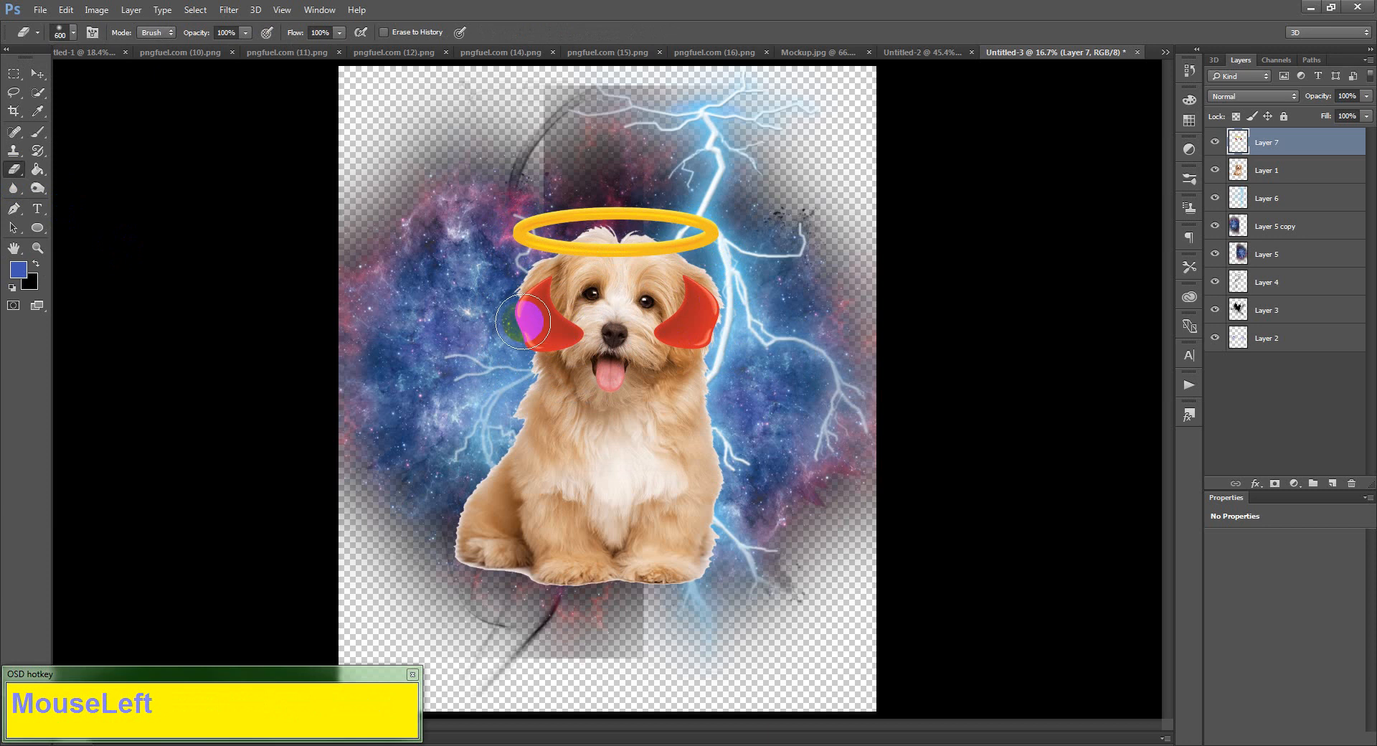
pyautogui.click(74, 34)
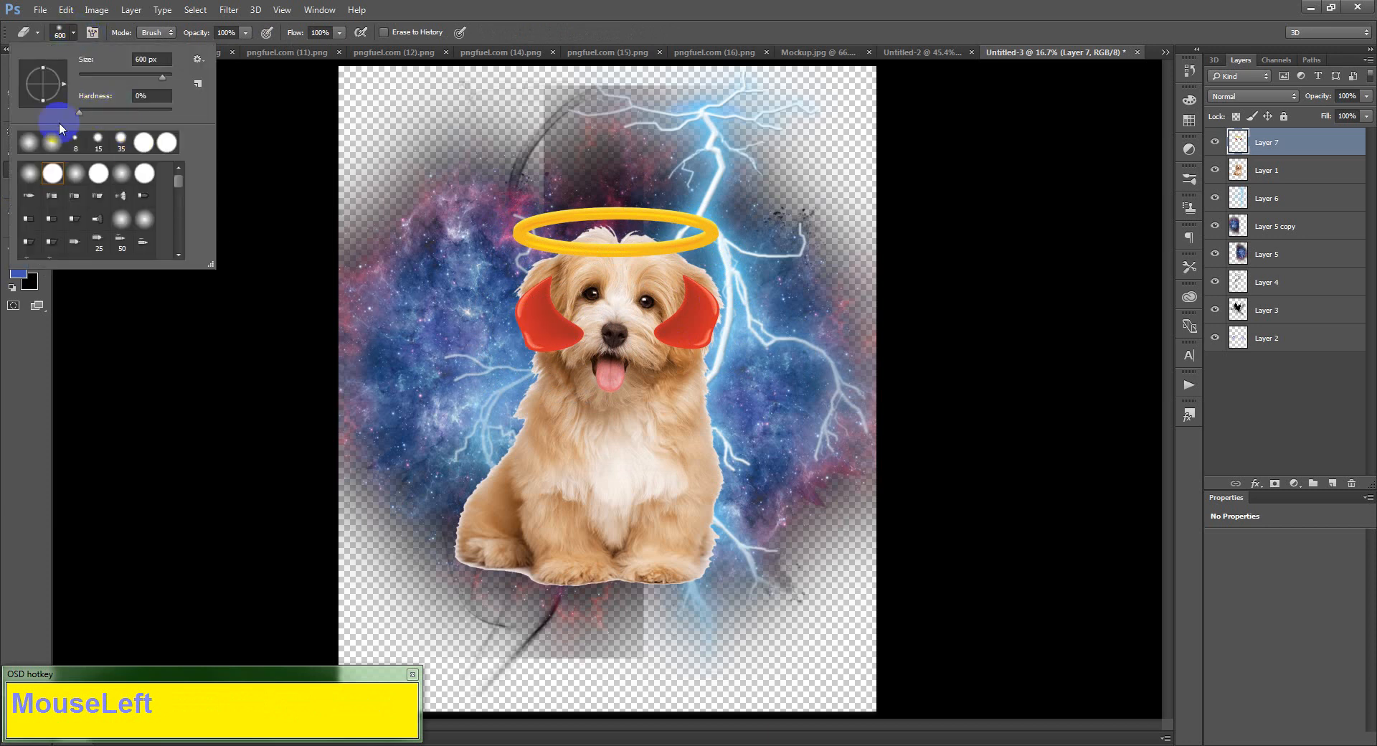
pyautogui.moveTo(79, 110); pyautogui.dragTo(224, 117)
pyautogui.click(544, 327)
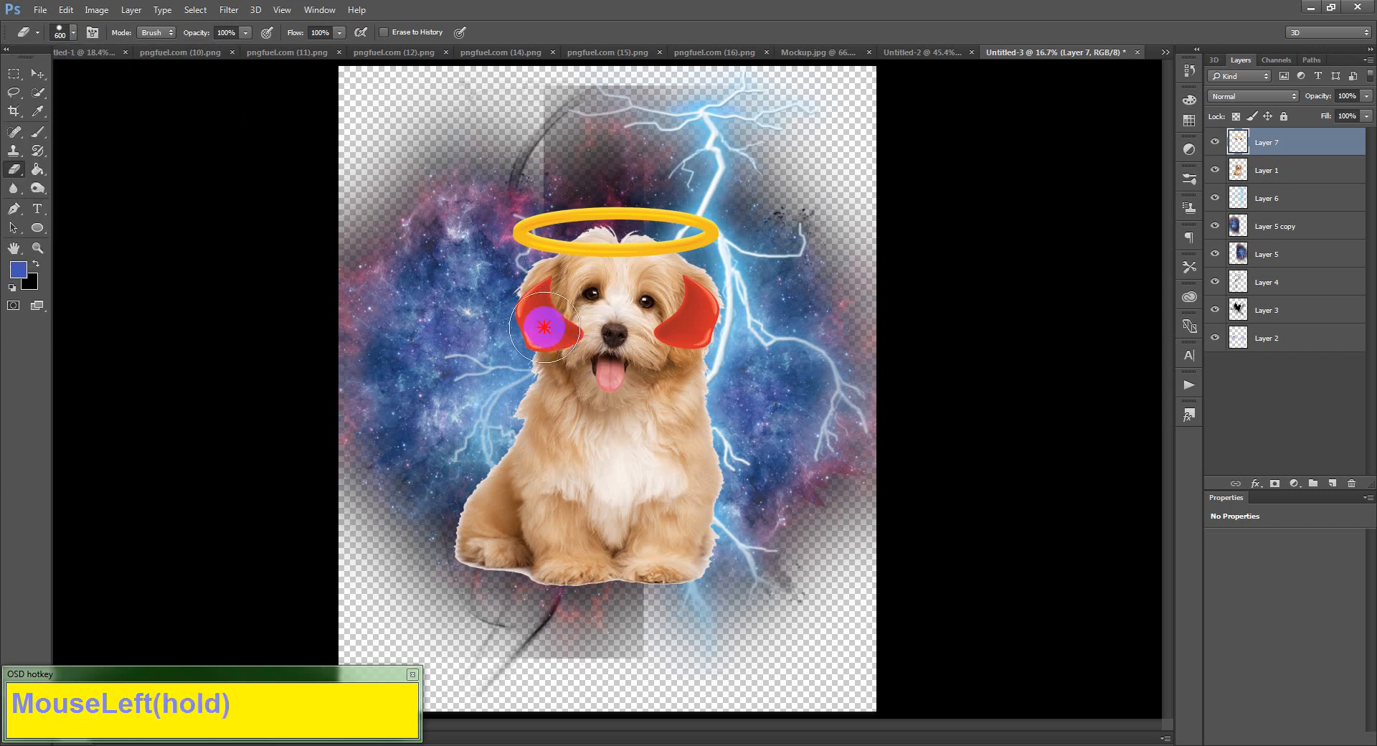
pyautogui.moveTo(544, 327)
pyautogui.mouseDown()
pyautogui.moveTo(539, 316)
pyautogui.moveTo(626, 338)
pyautogui.moveTo(691, 308)
pyautogui.mouseUp()
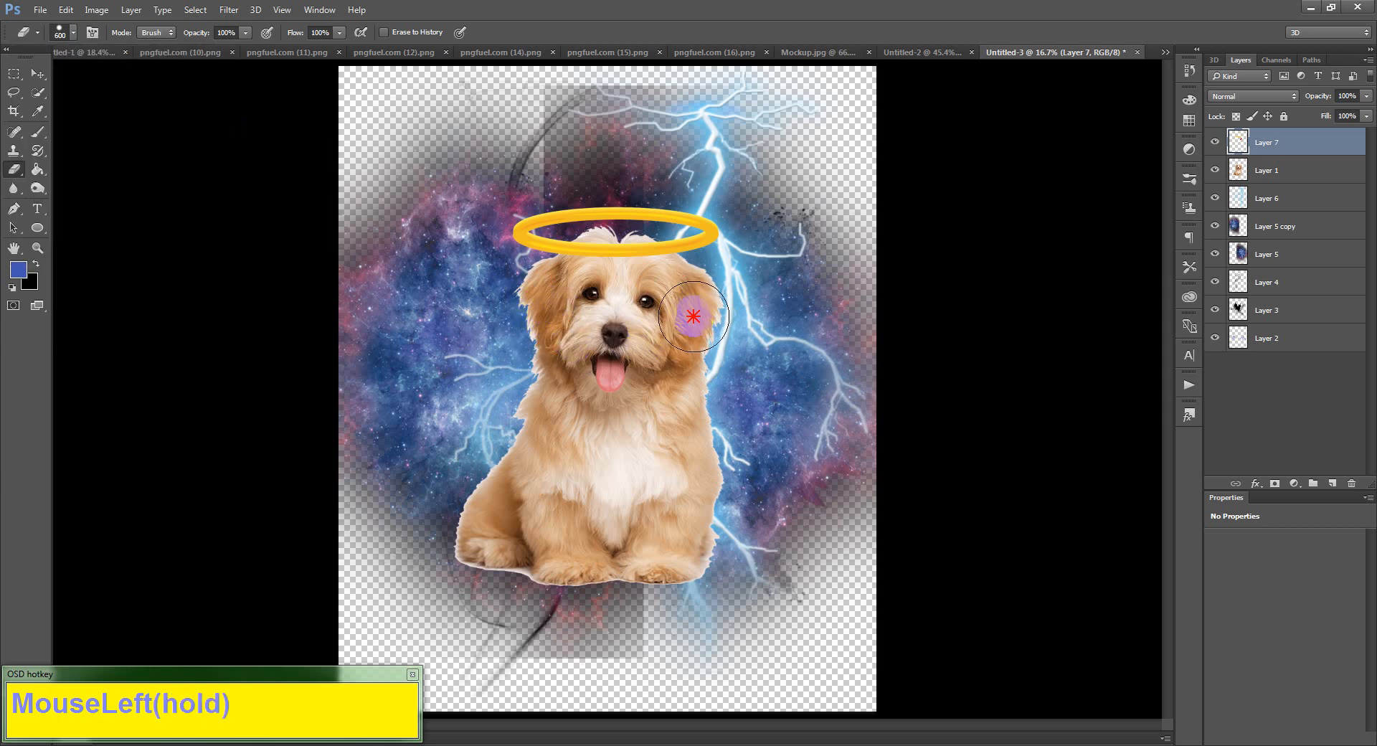
# - Lower the halo slightly so its front edge overlaps the puppy's forehead
pyautogui.press('v')
pyautogui.moveTo(651, 253); pyautogui.dragTo(650, 261)
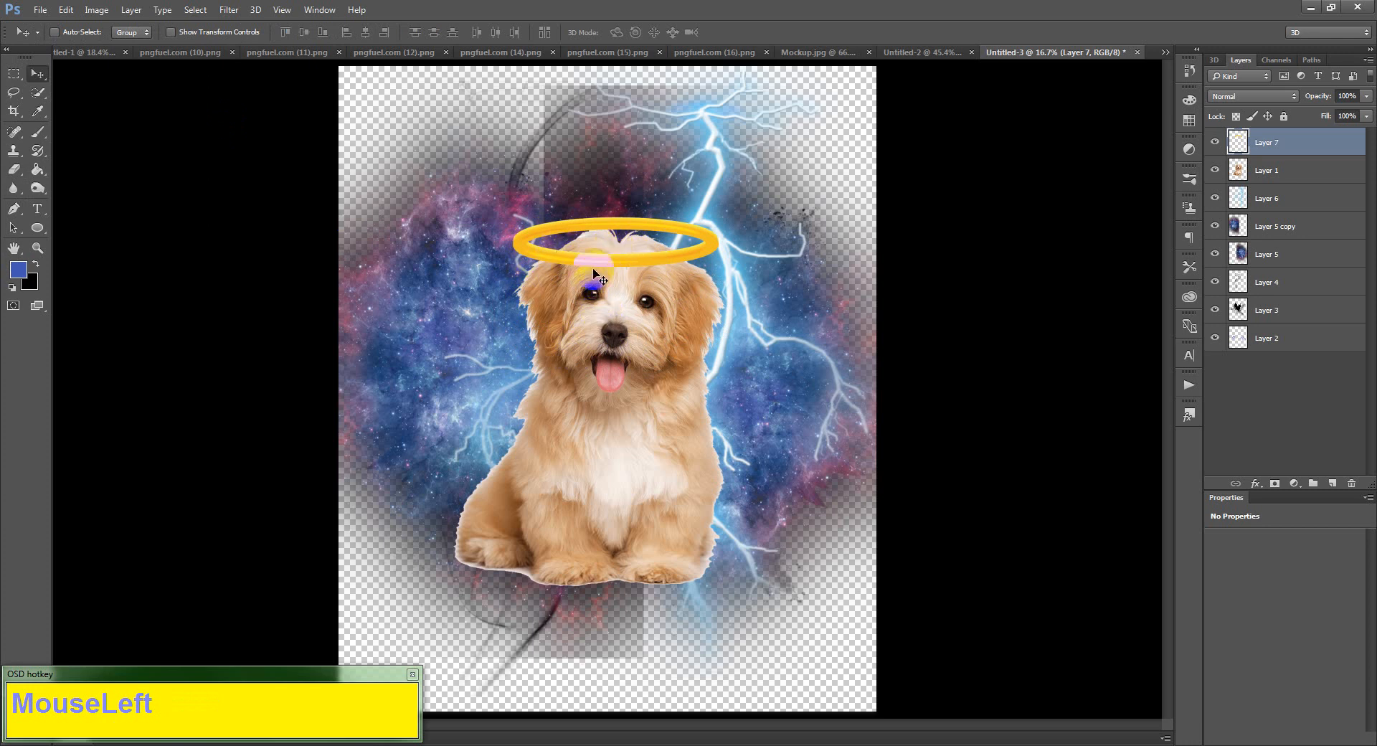
pyautogui.moveTo(595, 275); pyautogui.dragTo(624, 345)
pyautogui.moveTo(653, 299); pyautogui.dragTo(595, 268)
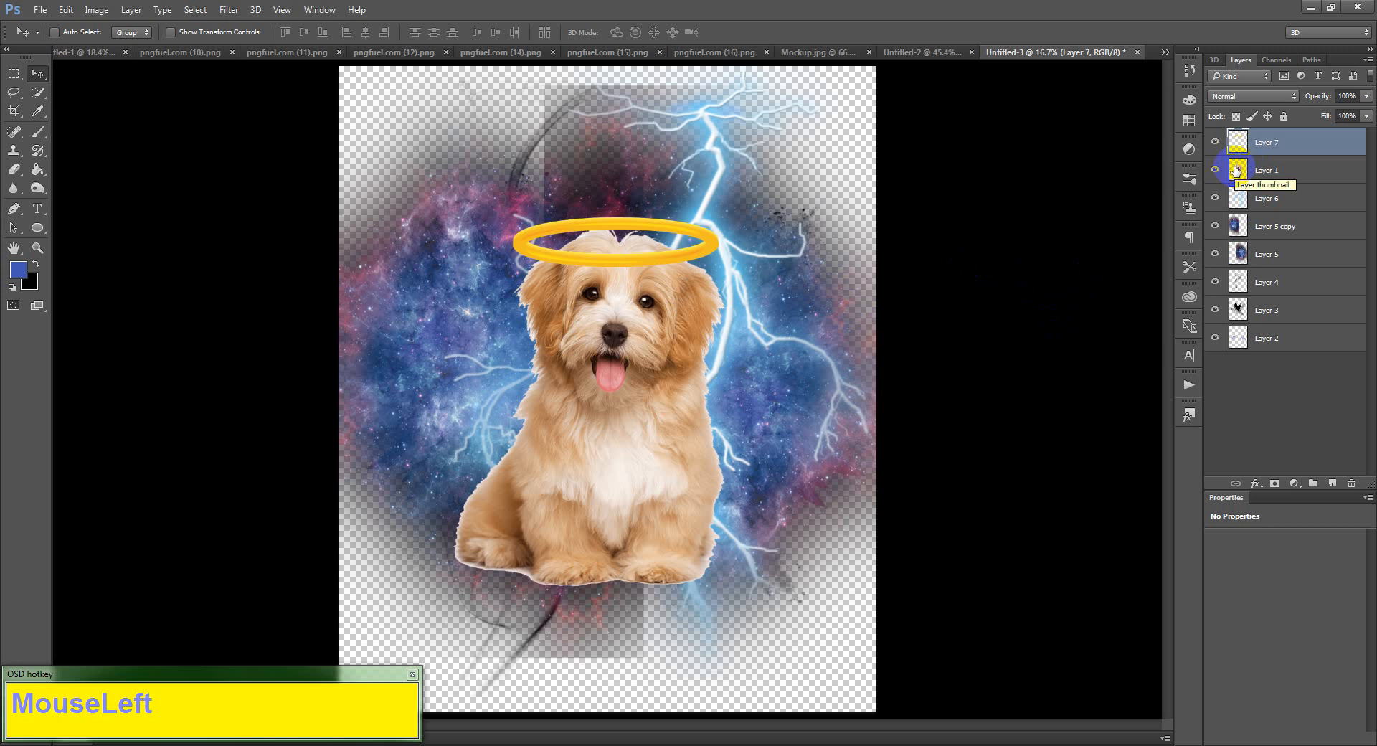
# - Load the puppy's outline as a selection, erase the front of the halo inside it so the ring passes behind the head, and deselect
pyautogui.press('ctrl')
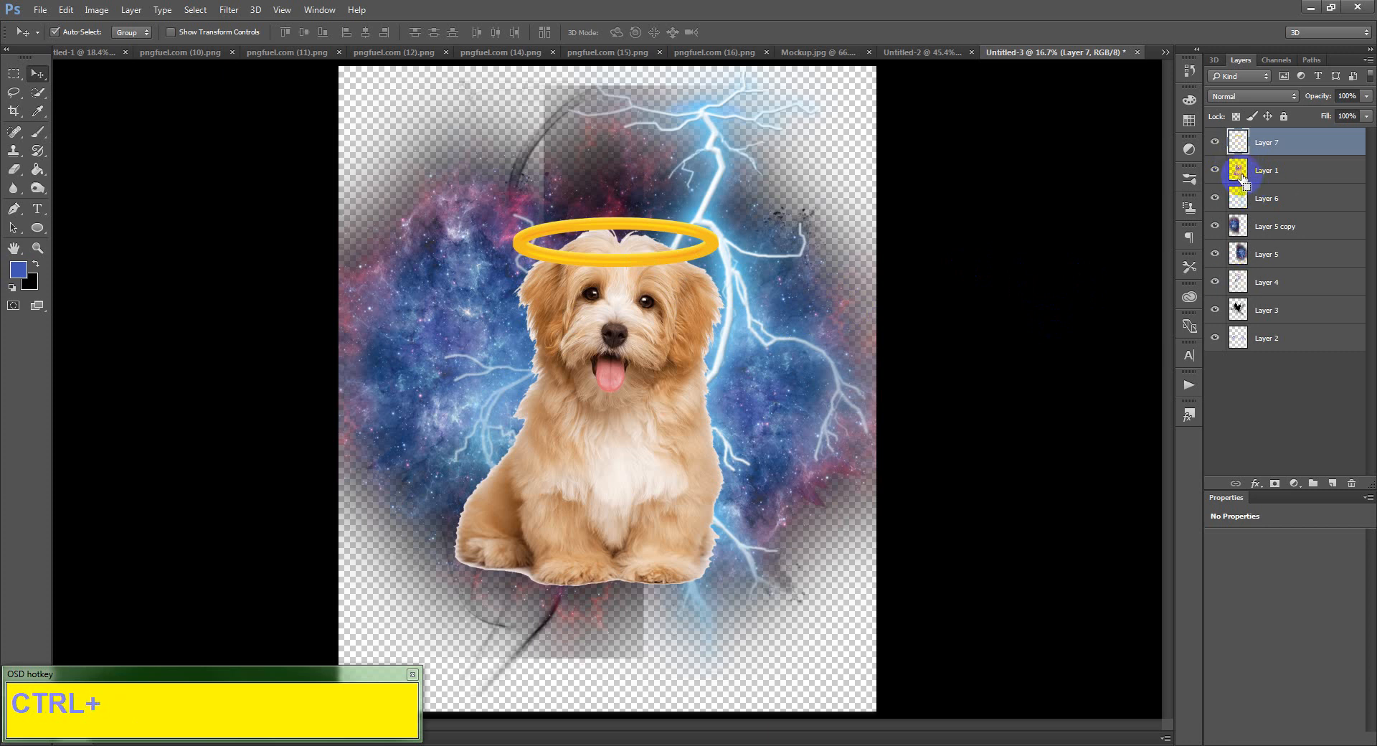
pyautogui.keyDown('ctrl'); pyautogui.click(1240, 172); pyautogui.keyUp('ctrl')
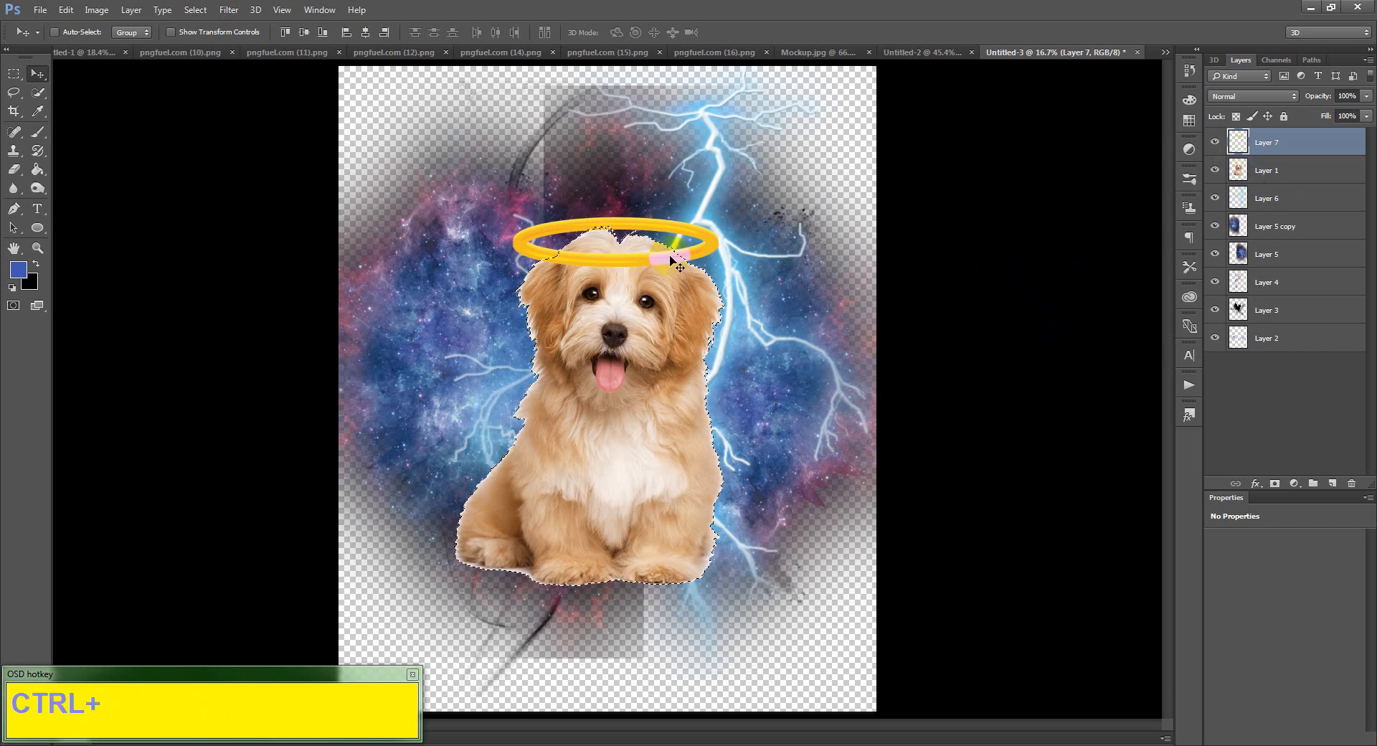
pyautogui.scroll(1, 628, 263)
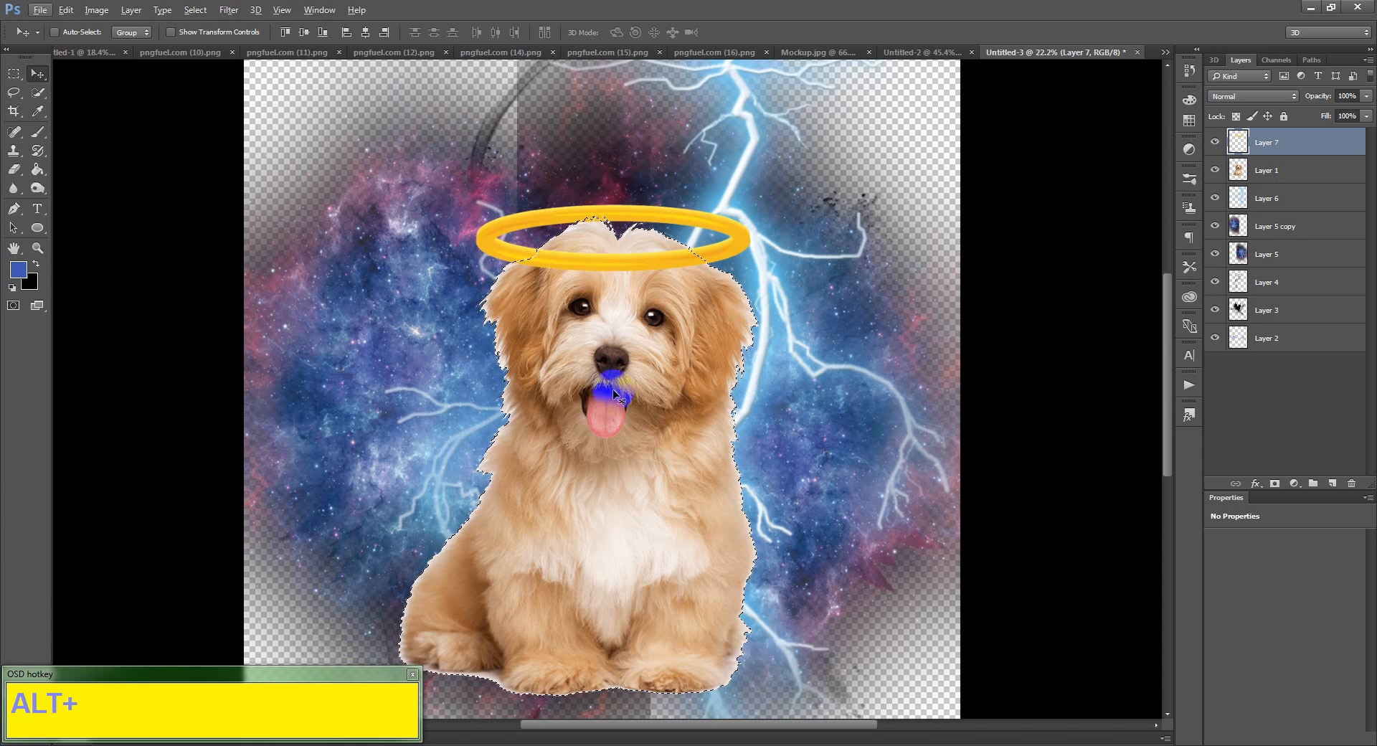
pyautogui.keyDown('alt'); pyautogui.click(1238, 147); pyautogui.keyUp('alt')
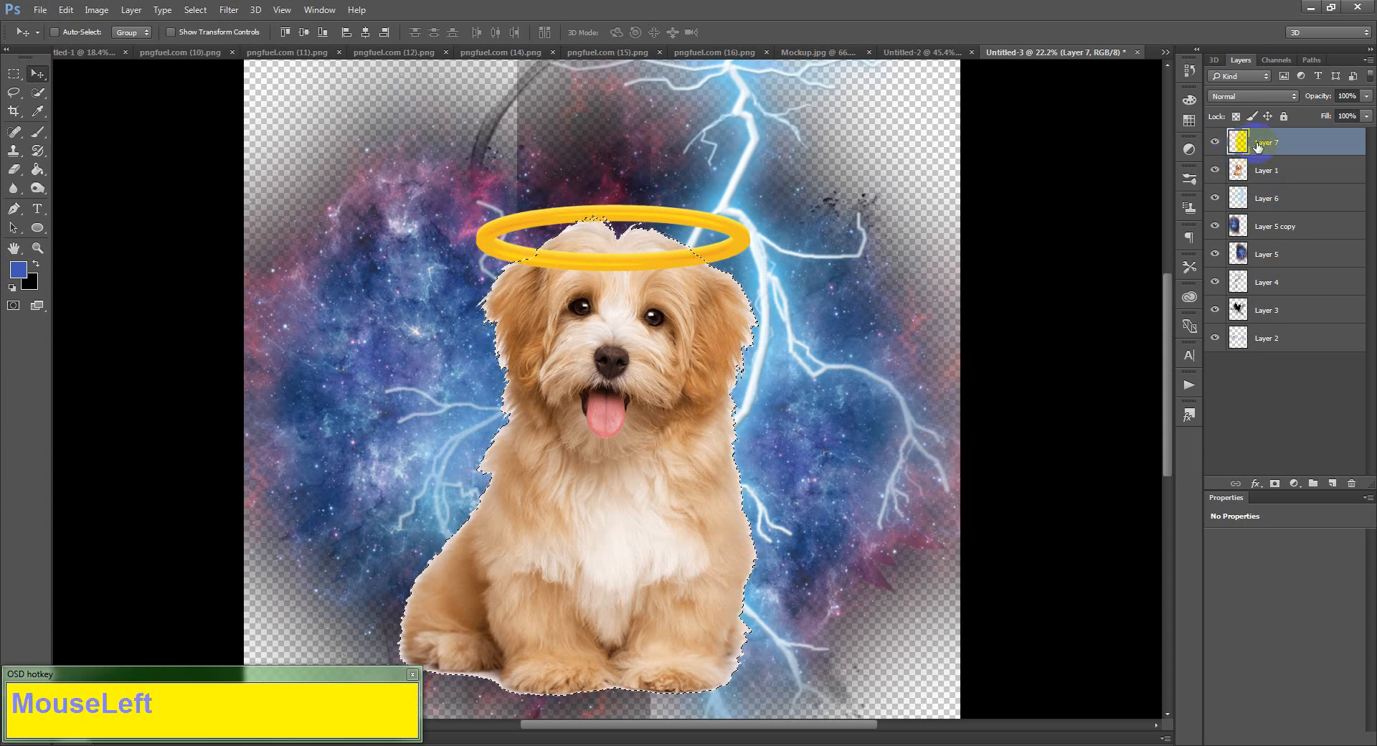
pyautogui.click(14, 169)
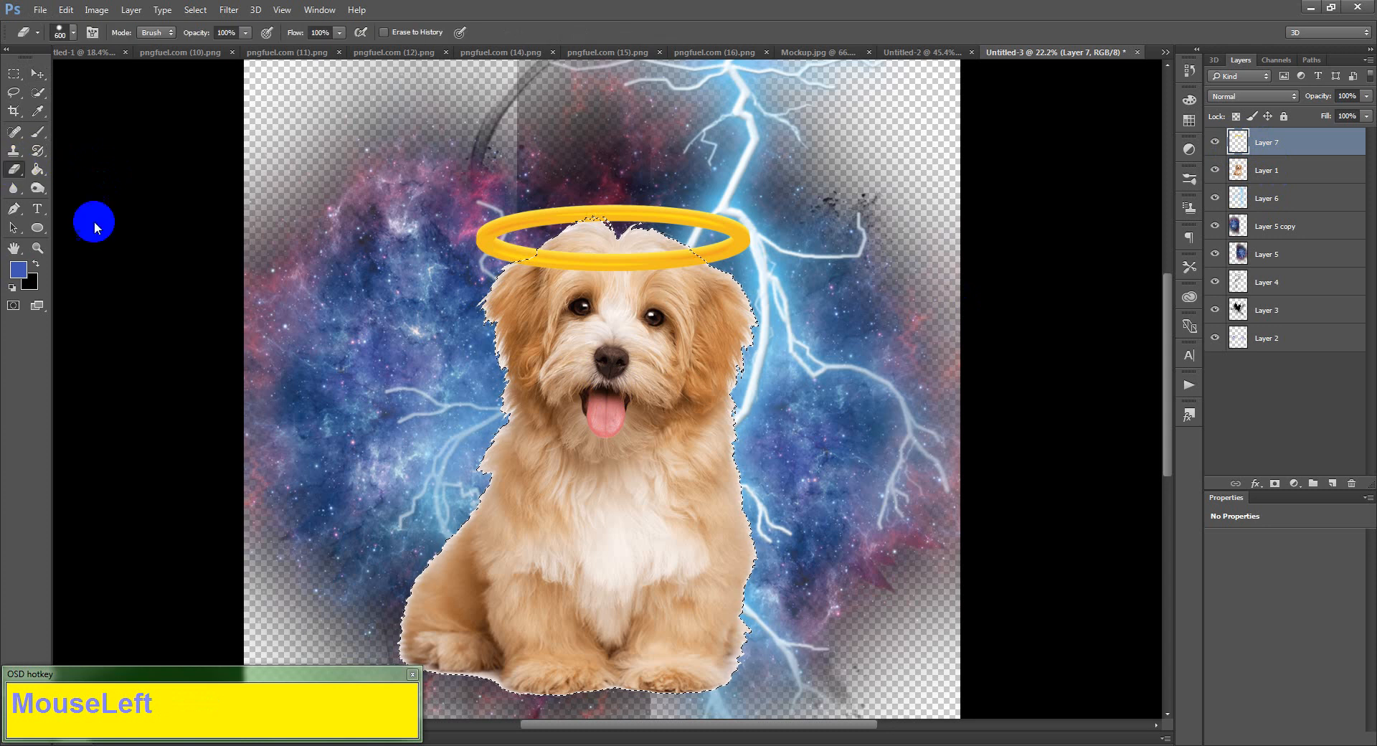
pyautogui.moveTo(526, 286)
pyautogui.mouseDown()
pyautogui.moveTo(708, 279)
pyautogui.moveTo(629, 233)
pyautogui.moveTo(555, 256)
pyautogui.moveTo(590, 289)
pyautogui.moveTo(556, 280)
pyautogui.moveTo(645, 232)
pyautogui.moveTo(660, 343)
pyautogui.moveTo(577, 322)
pyautogui.moveTo(520, 256)
pyautogui.moveTo(670, 313)
pyautogui.moveTo(608, 343)
pyautogui.moveTo(551, 302)
pyautogui.moveTo(666, 268)
pyautogui.moveTo(551, 253)
pyautogui.moveTo(723, 373)
pyautogui.moveTo(636, 310)
pyautogui.moveTo(610, 265)
pyautogui.moveTo(574, 252)
pyautogui.moveTo(628, 246)
pyautogui.moveTo(595, 332)
pyautogui.moveTo(683, 305)
pyautogui.moveTo(558, 282)
pyautogui.moveTo(542, 251)
pyautogui.moveTo(543, 285)
pyautogui.moveTo(598, 275)
pyautogui.moveTo(543, 303)
pyautogui.mouseUp()
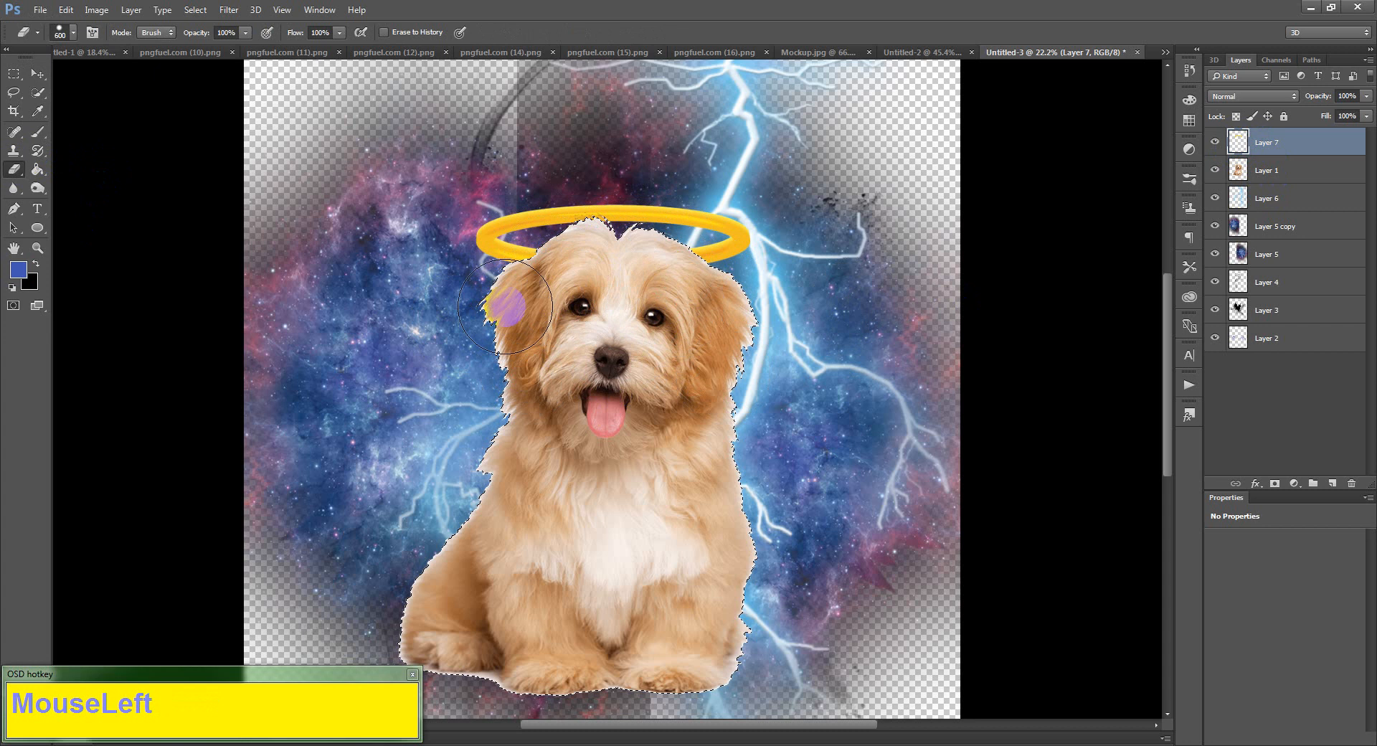
pyautogui.click(14, 73)
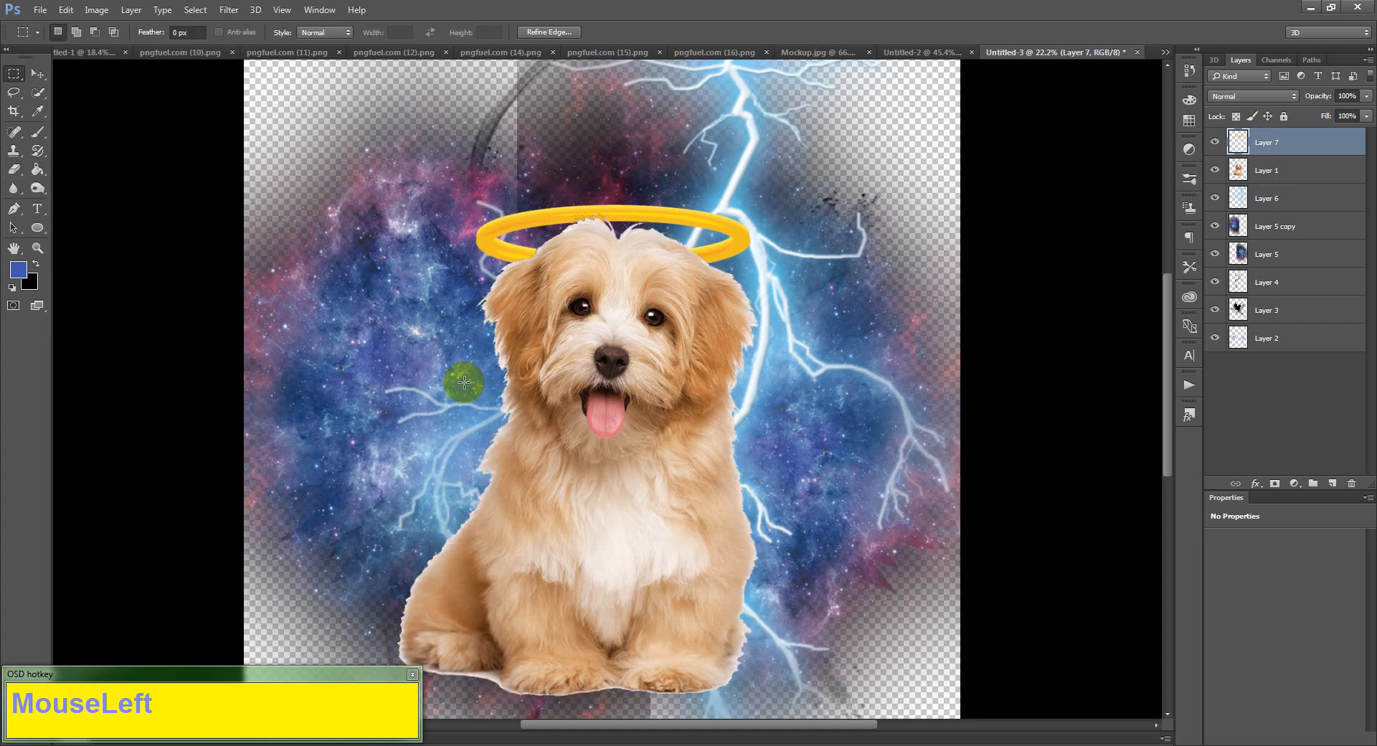
pyautogui.click(735, 231)
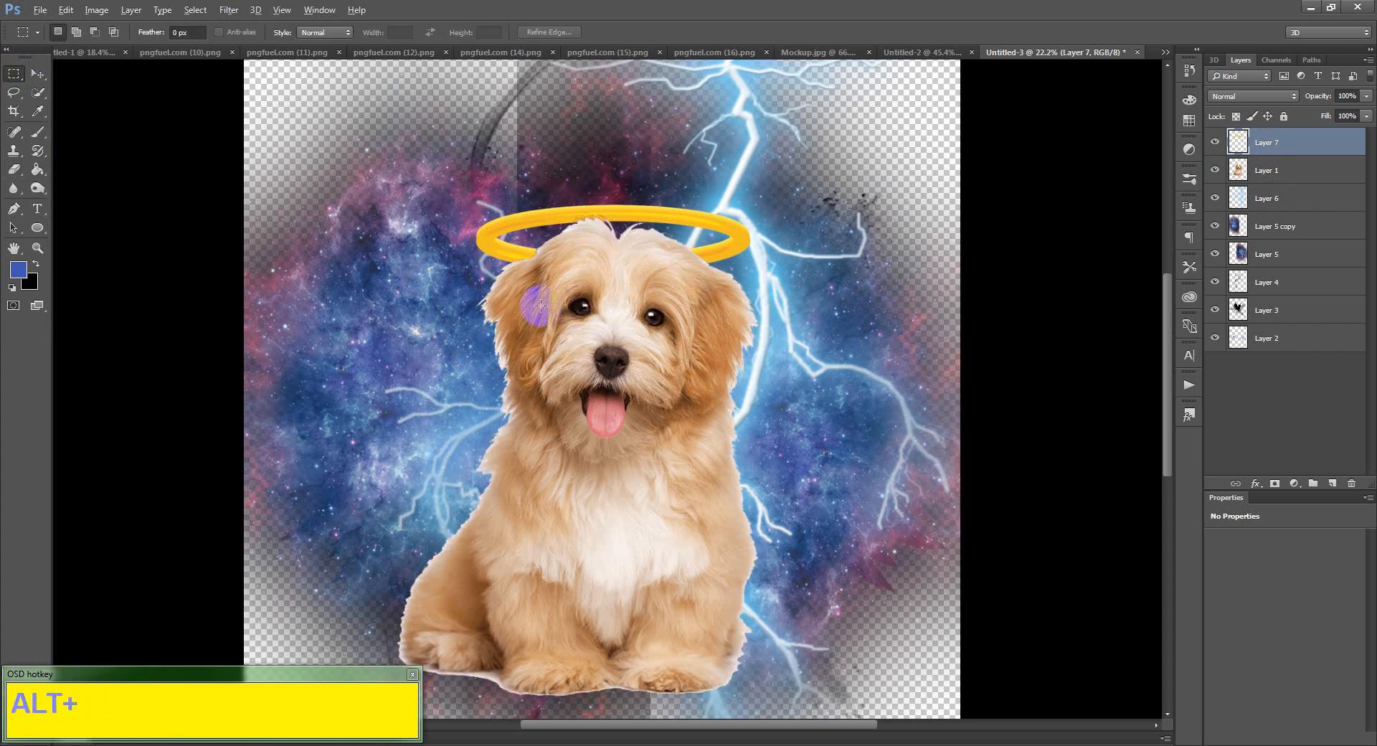
pyautogui.keyDown('alt'); pyautogui.scroll(-3, 624, 261); pyautogui.keyUp('alt')
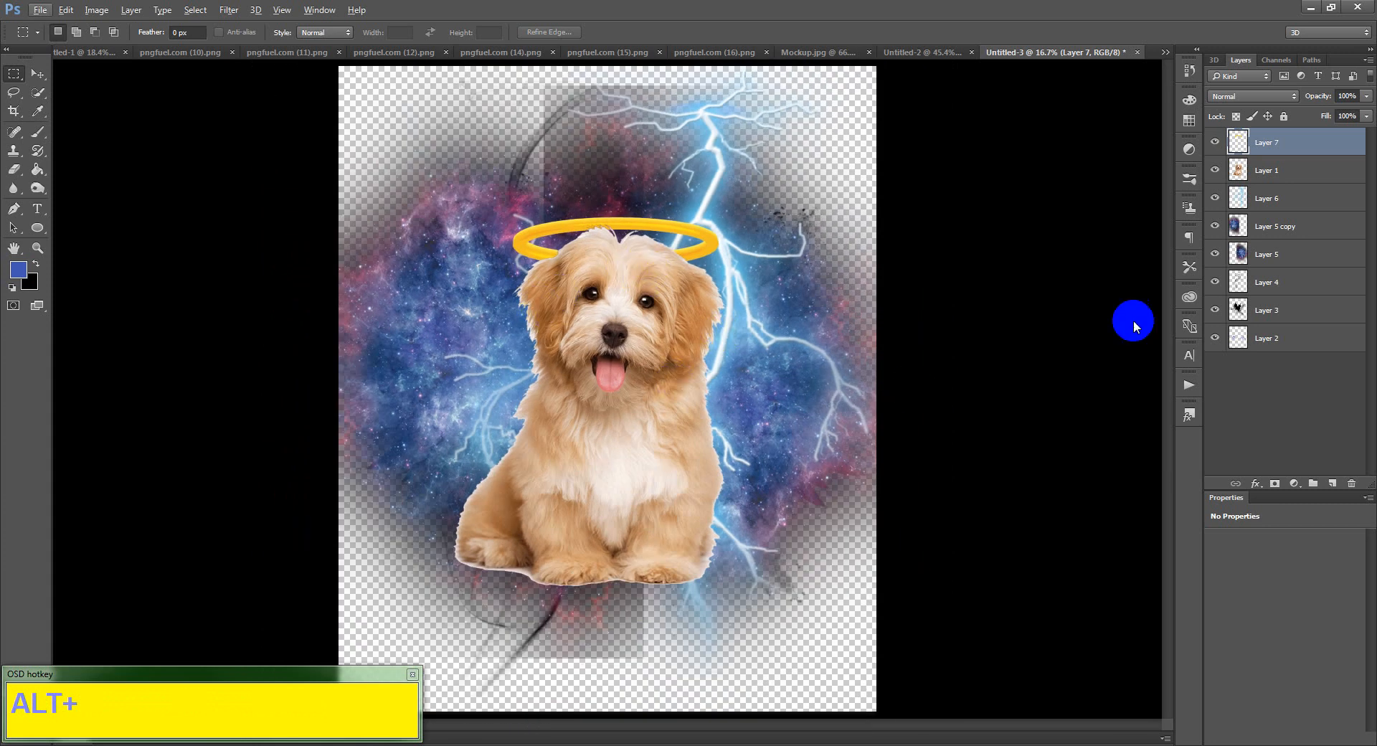
# - Move the Layer 5 copy nebula inward and slightly up, and nudge the Layer 5 nebula up and slightly inward behind the puppy
pyautogui.click(1235, 231)
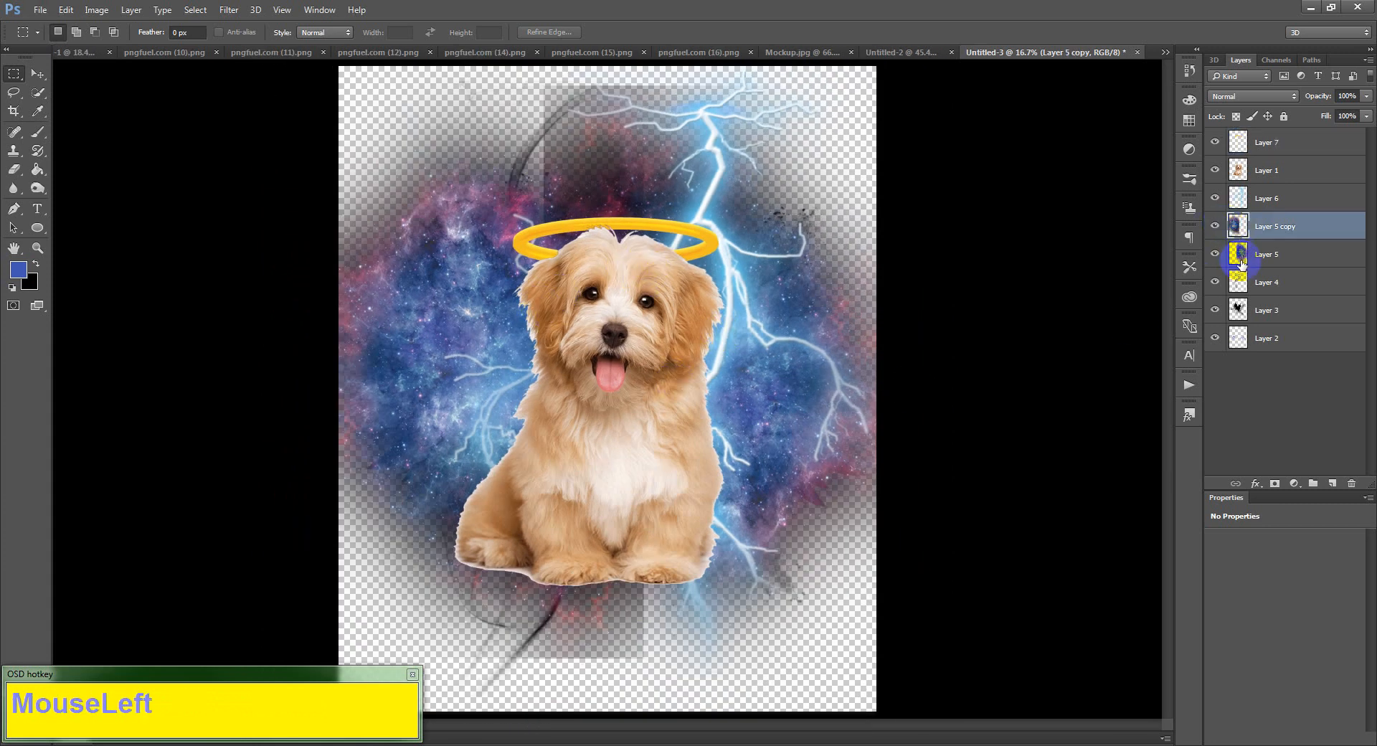
pyautogui.press('v')
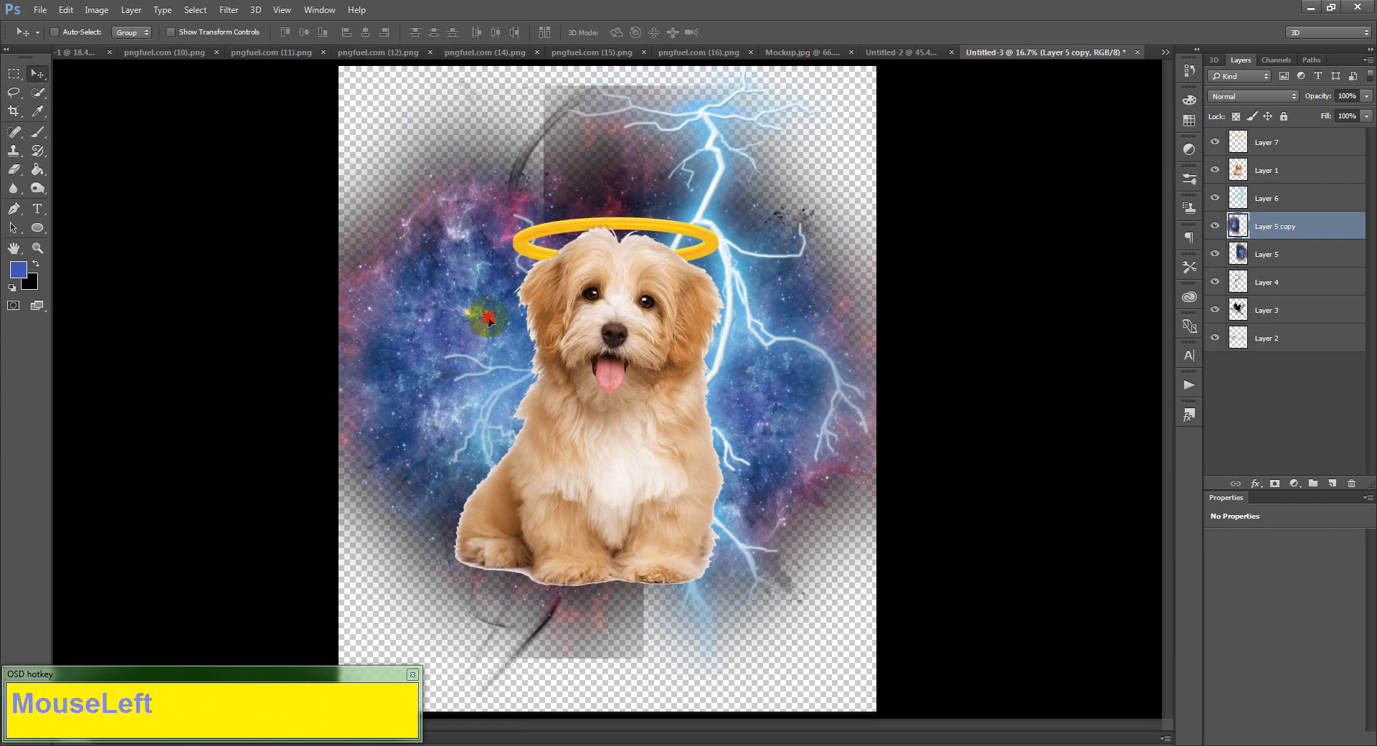
pyautogui.moveTo(476, 317); pyautogui.dragTo(513, 307)
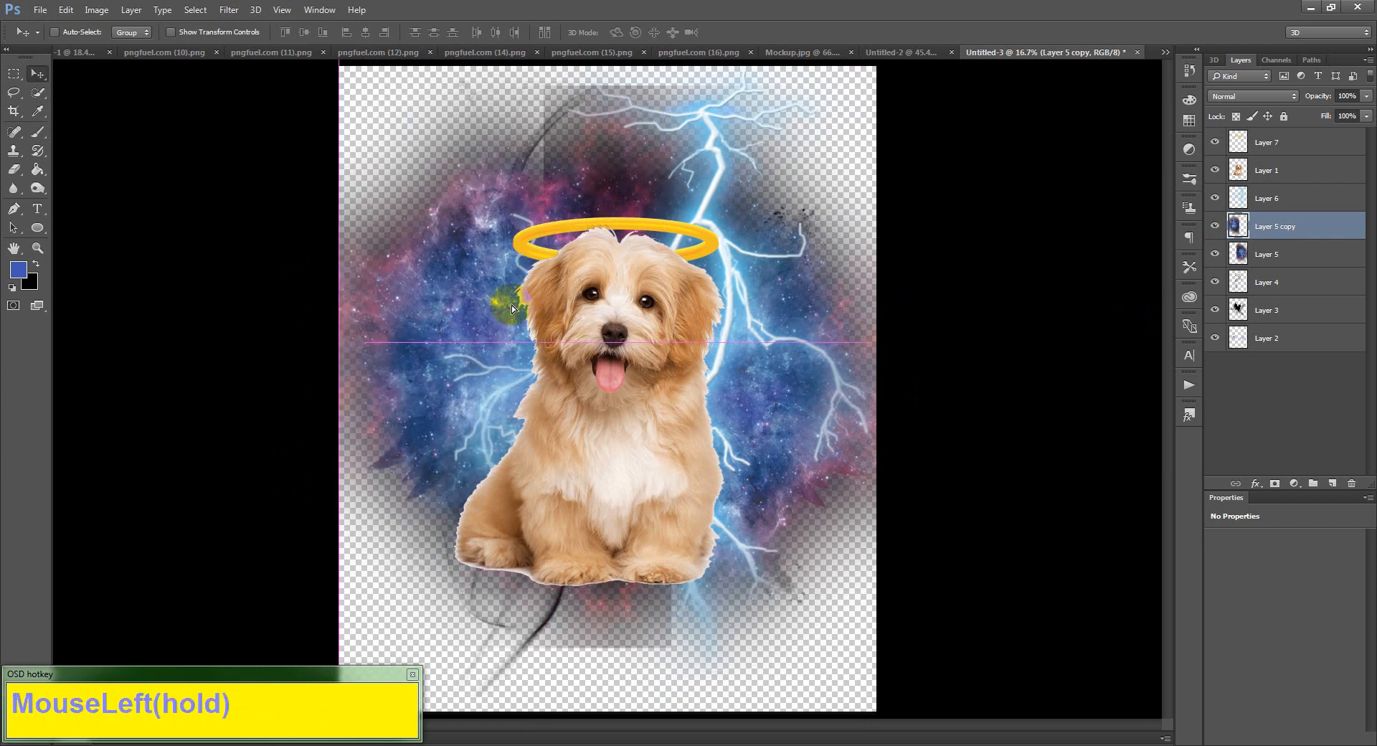
pyautogui.moveTo(512, 309); pyautogui.dragTo(512, 308)
pyautogui.click(1243, 255)
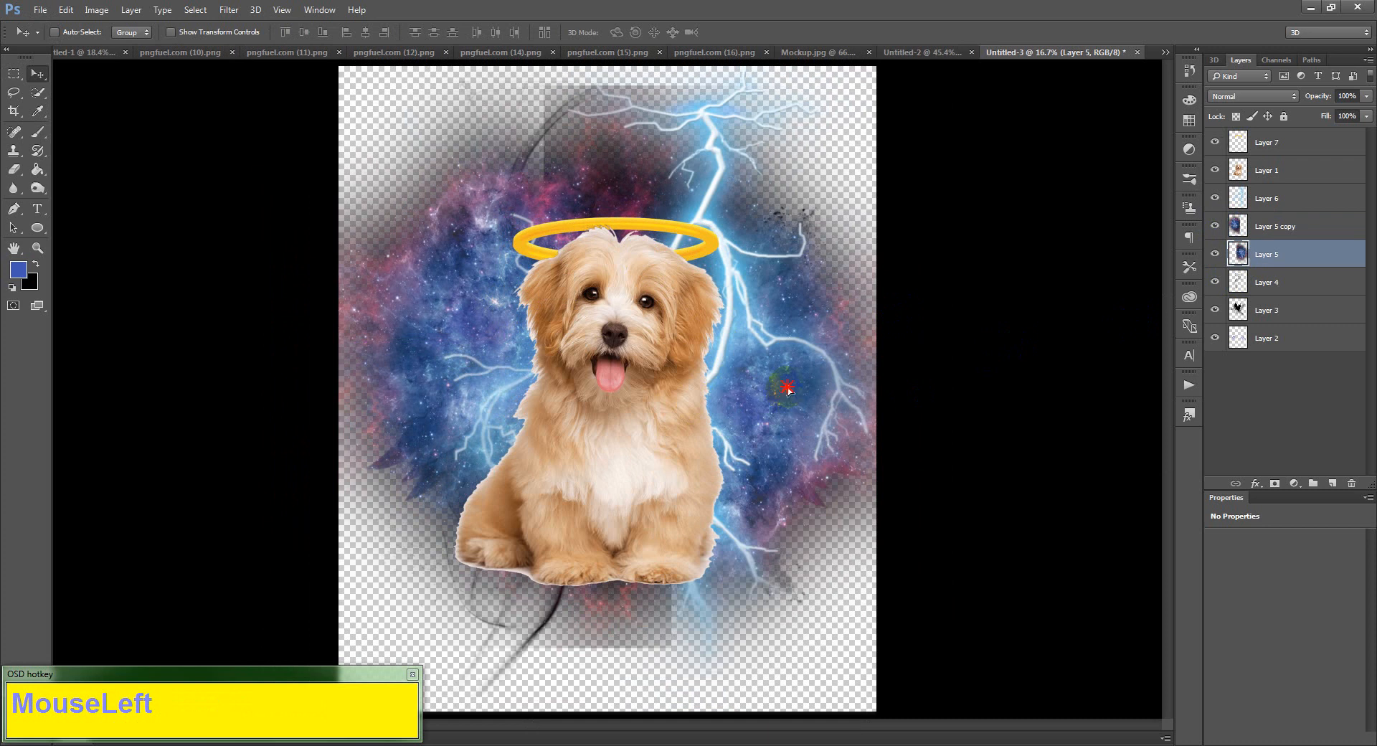
pyautogui.moveTo(787, 389); pyautogui.dragTo(782, 373)
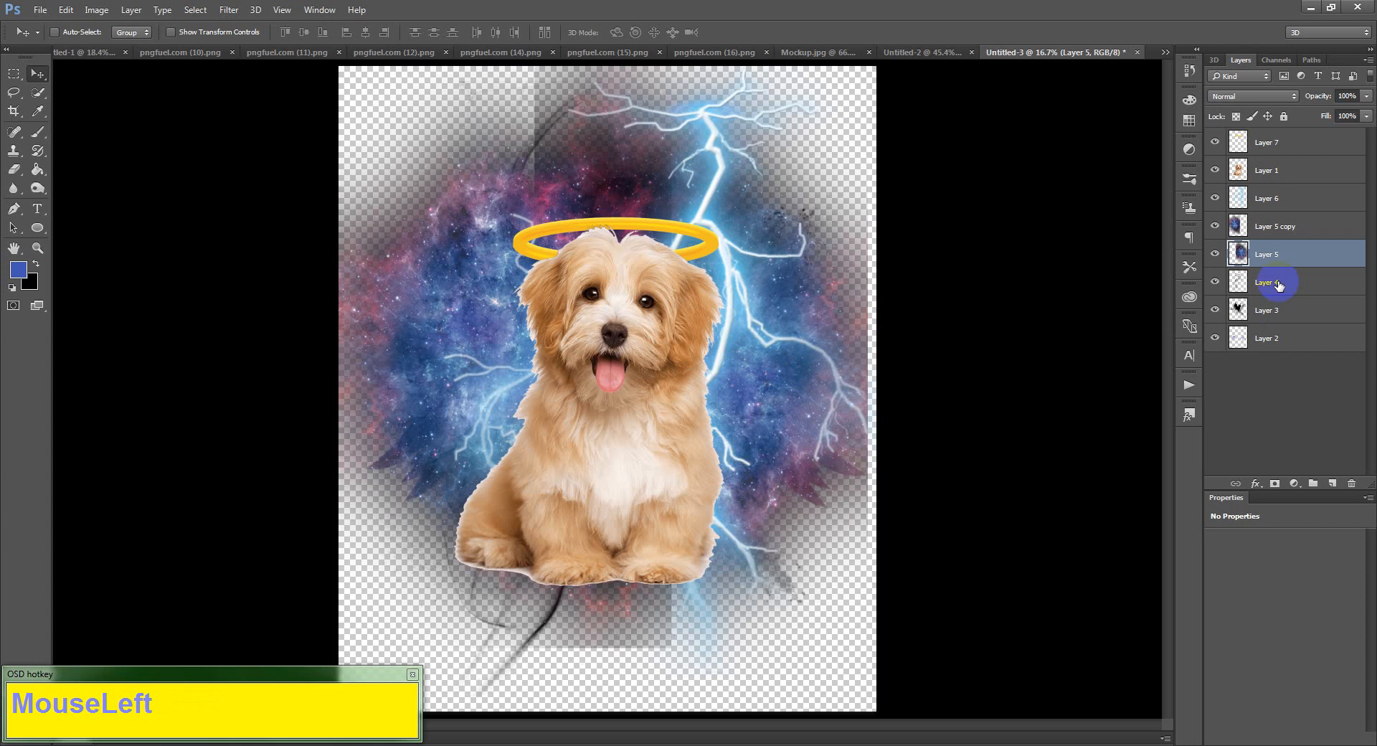
pyautogui.click(1245, 224)
pyautogui.click(1245, 262)
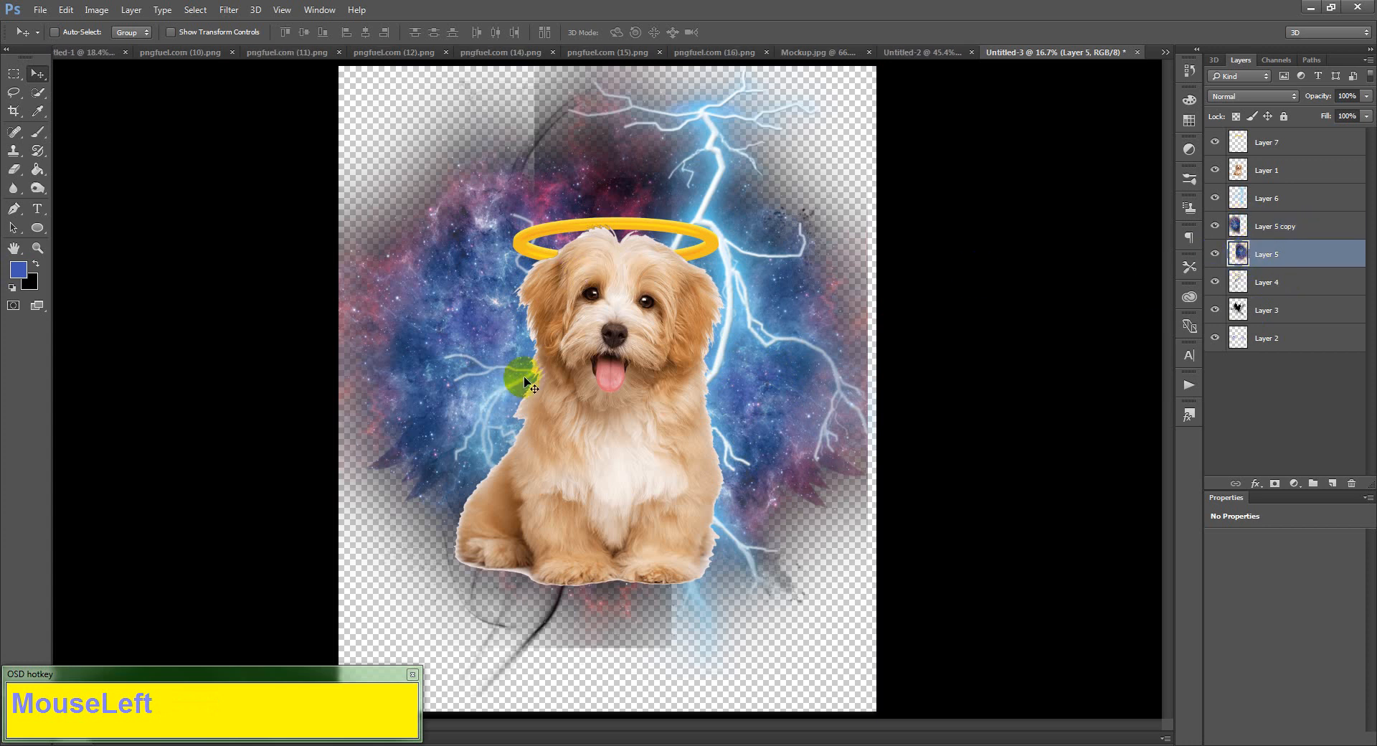
pyautogui.hotkey('shift', 'e')
pyautogui.moveTo(556, 134)
pyautogui.mouseDown()
pyautogui.moveTo(508, 196)
pyautogui.moveTo(520, 104)
pyautogui.mouseUp()
pyautogui.hotkey('ctrl', 'z')
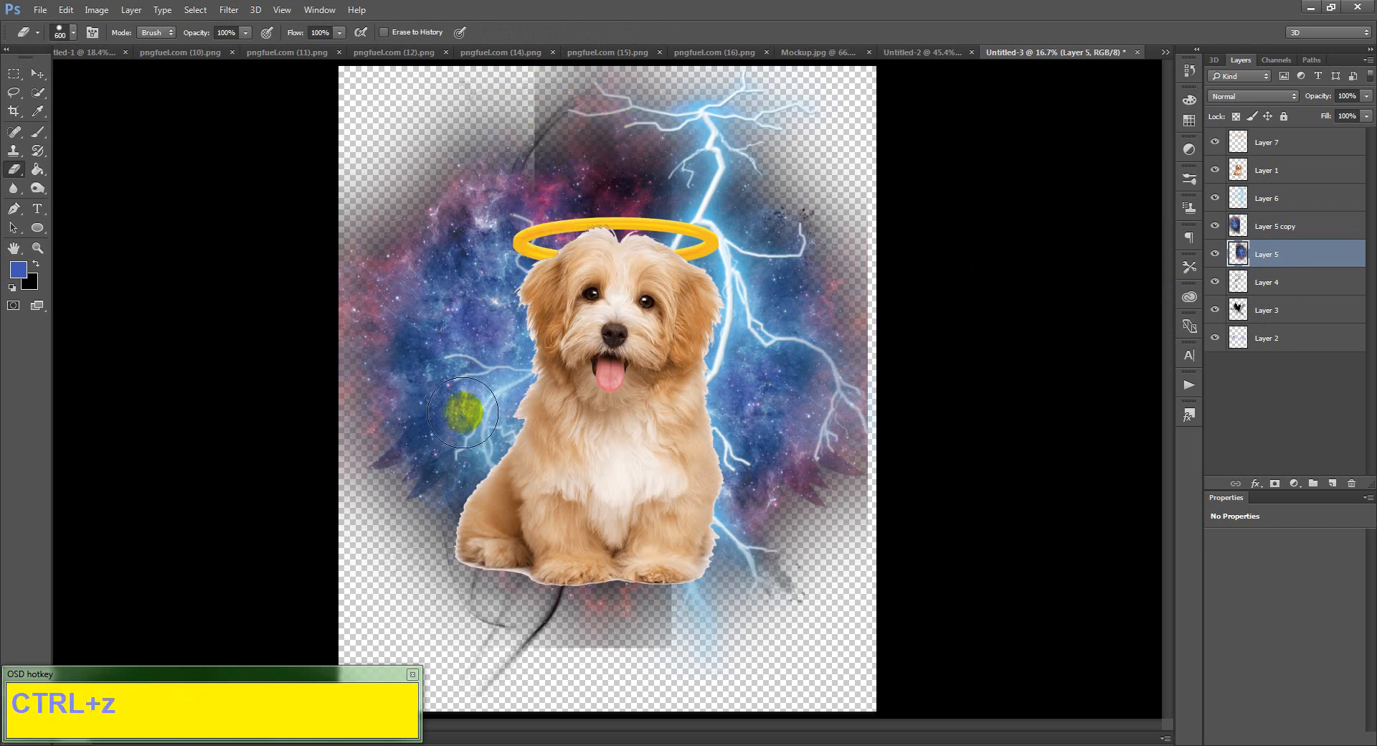
pyautogui.click(550, 117)
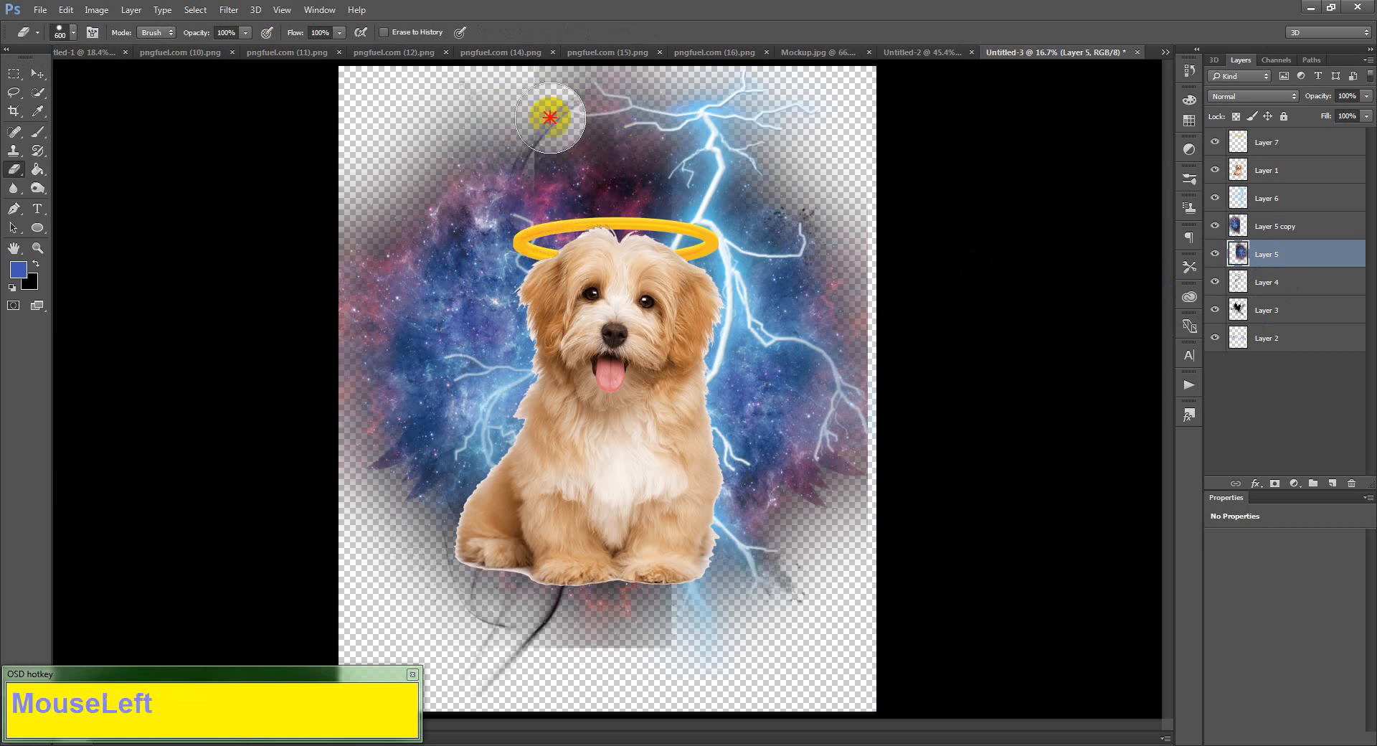
pyautogui.scroll(3, 567, 119)
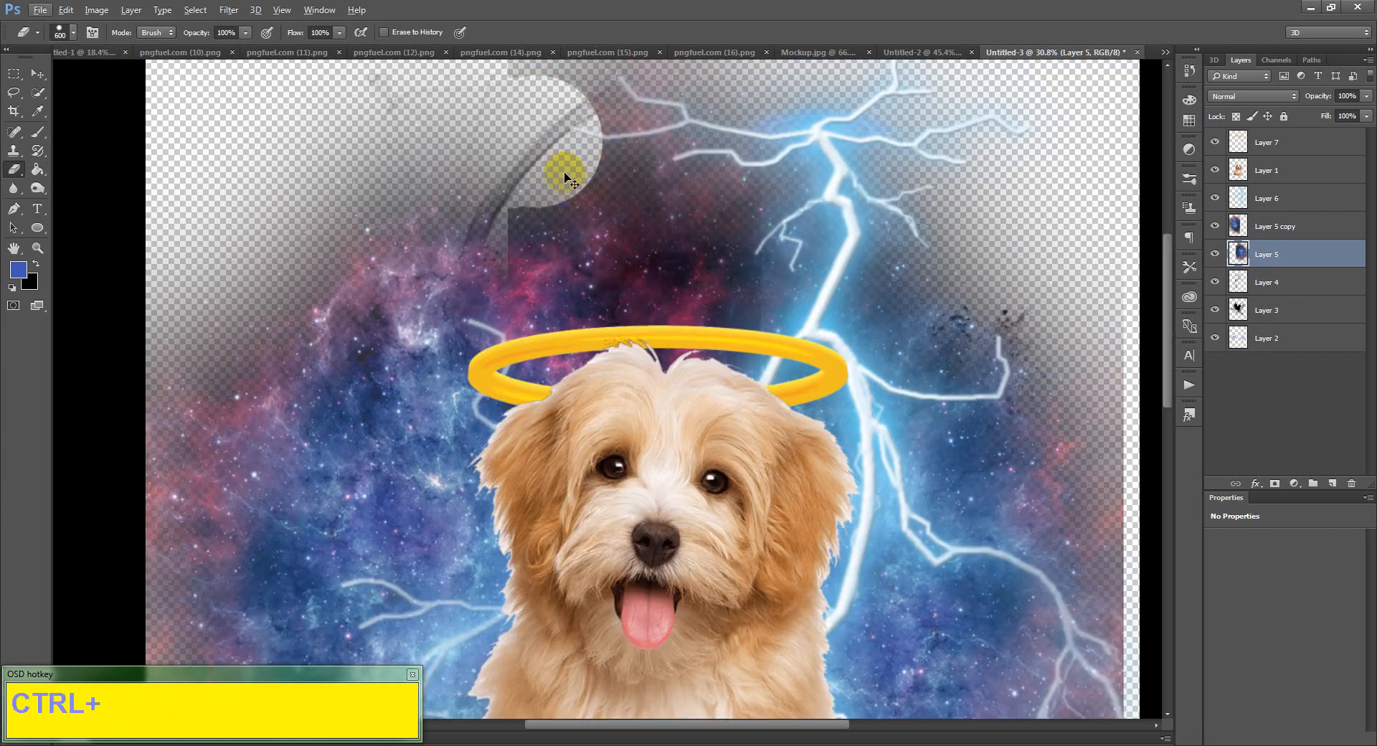
pyautogui.hotkey('ctrl', 'z')
pyautogui.scroll(-3, 559, 183)
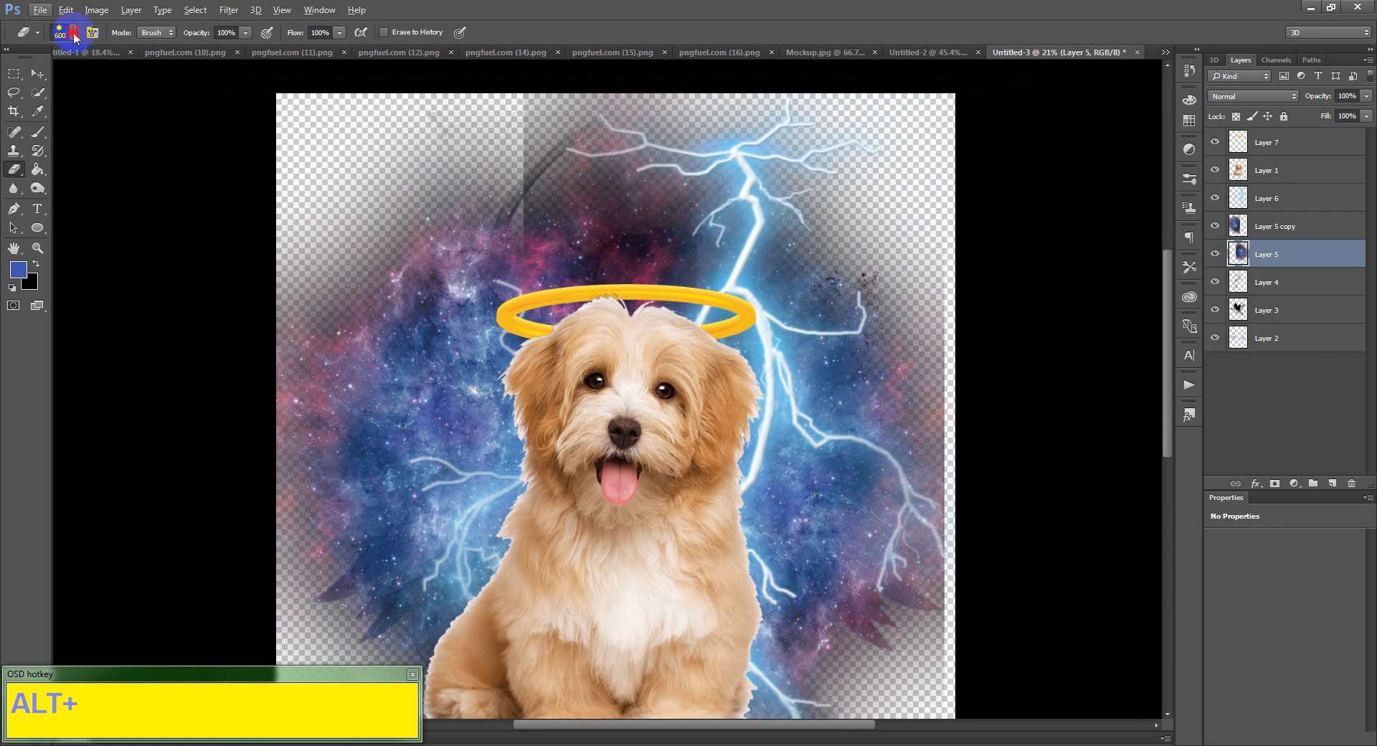
# - Choose a soft-edged 700 px Eraser and remove the hard vertical nebula edge on Layer 5 above the halo's left side
pyautogui.click(73, 33)
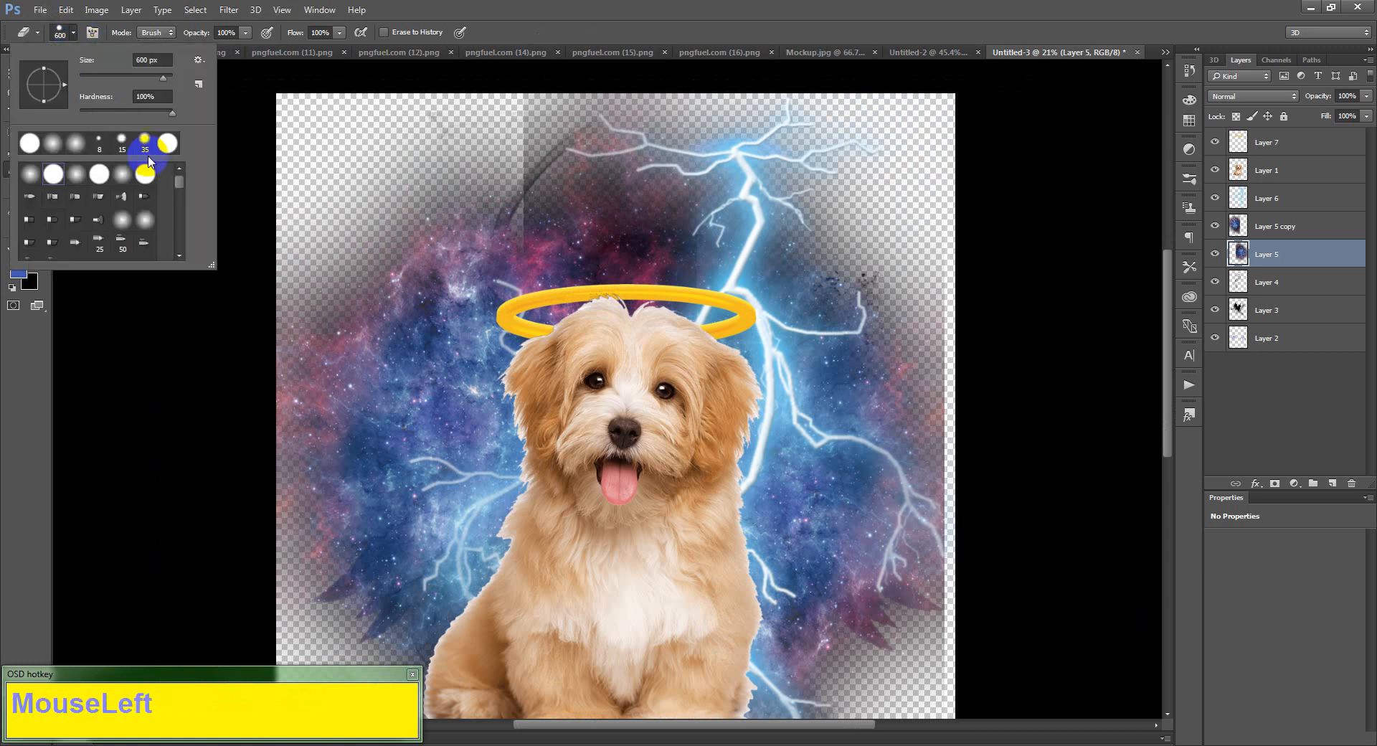
pyautogui.click(411, 205)
pyautogui.moveTo(513, 105)
pyautogui.mouseDown()
pyautogui.moveTo(500, 174)
pyautogui.moveTo(520, 85)
pyautogui.moveTo(485, 194)
pyautogui.moveTo(516, 176)
pyautogui.moveTo(437, 259)
pyautogui.mouseUp()
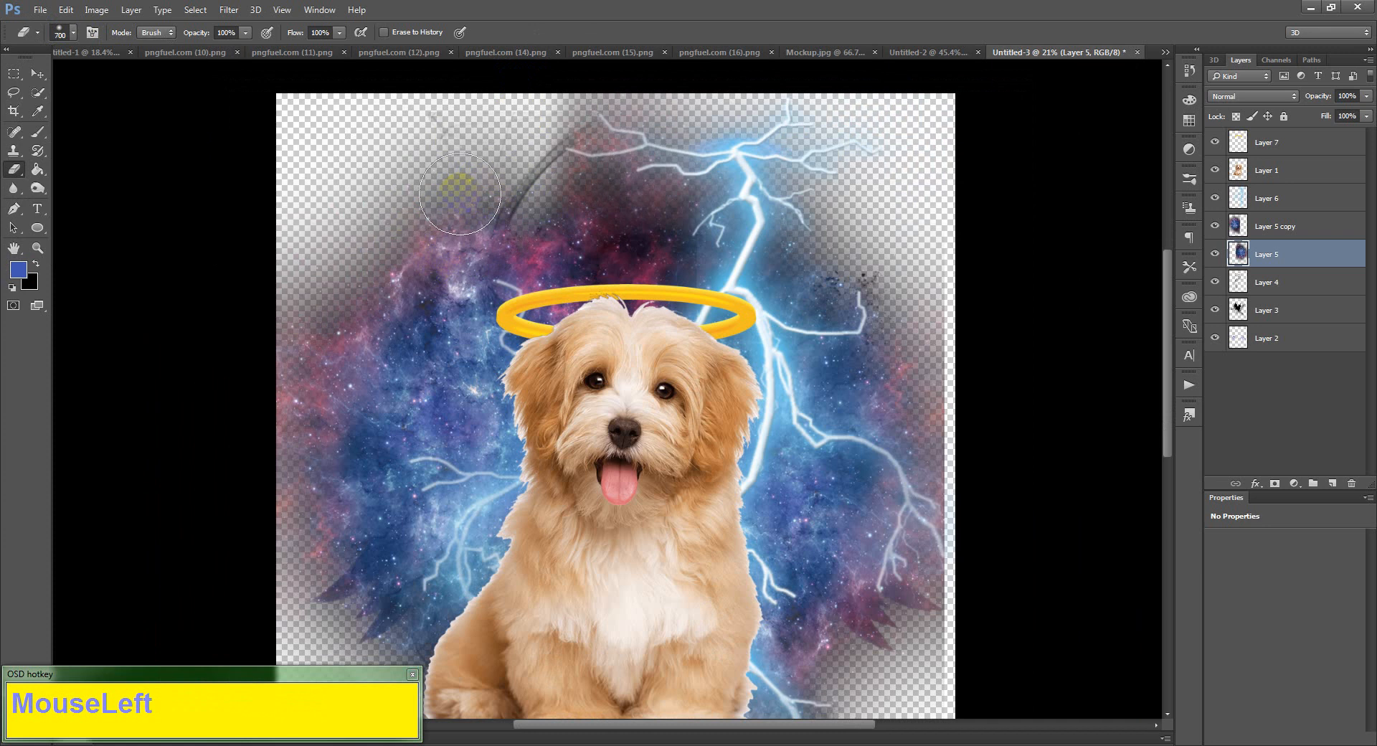
# - Try erasing the nebula across the top and right side of Layer 5 with the Eraser enlarged to 1700 px
pyautogui.press(']')
pyautogui.press(']')
pyautogui.press(']')
pyautogui.press(']')
pyautogui.press(']')
pyautogui.press(']')
pyautogui.press(']')
pyautogui.press(']')
pyautogui.press(']')
pyautogui.press(']')
pyautogui.moveTo(495, 132)
pyautogui.mouseDown()
pyautogui.moveTo(378, 273)
pyautogui.moveTo(505, 130)
pyautogui.moveTo(659, 76)
pyautogui.moveTo(758, 66)
pyautogui.moveTo(472, 114)
pyautogui.moveTo(644, 96)
pyautogui.moveTo(987, 124)
pyautogui.moveTo(893, 117)
pyautogui.mouseUp()
pyautogui.moveTo(1068, 373)
pyautogui.mouseDown()
pyautogui.moveTo(1017, 258)
pyautogui.moveTo(1039, 292)
pyautogui.moveTo(989, 381)
pyautogui.moveTo(999, 332)
pyautogui.moveTo(974, 259)
pyautogui.moveTo(1002, 274)
pyautogui.mouseUp()
pyautogui.hotkey('ctrl', 'z')
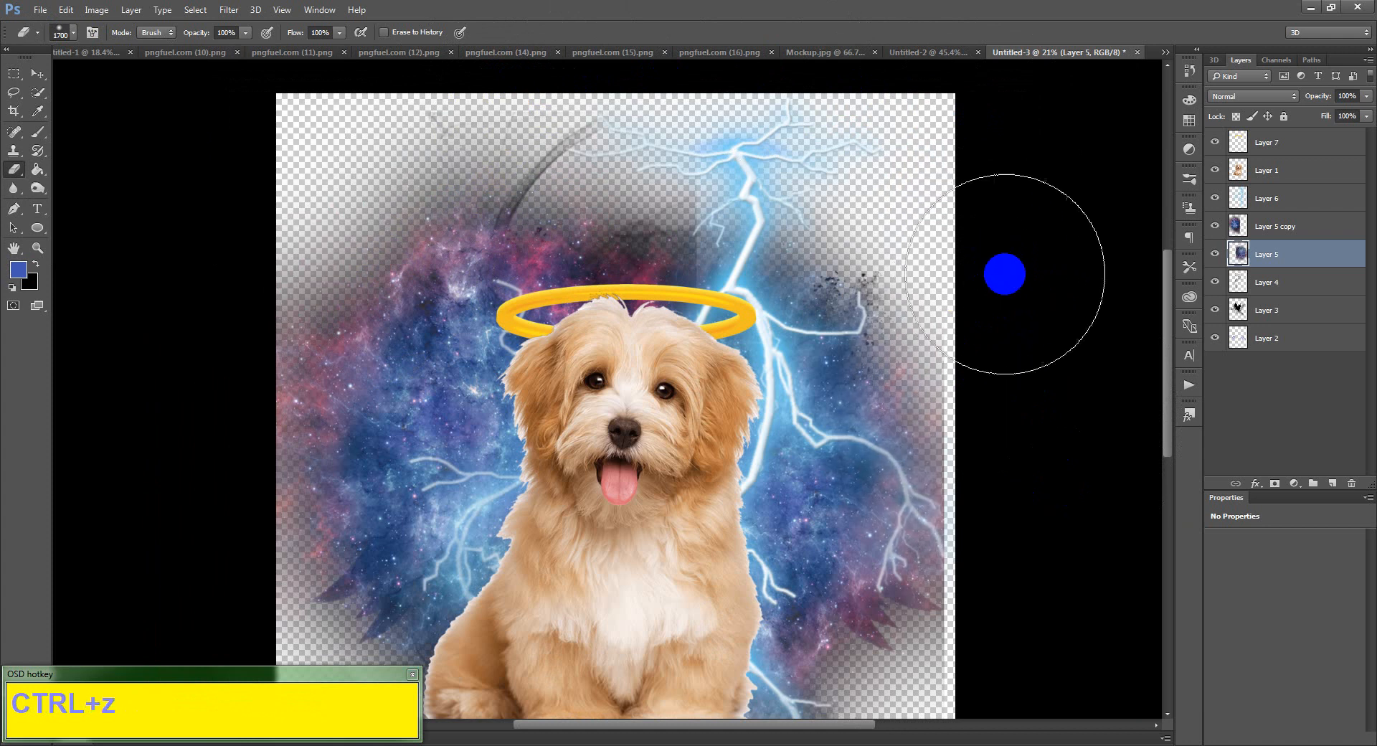
pyautogui.hotkey('ctrl', 'alt', 'z')
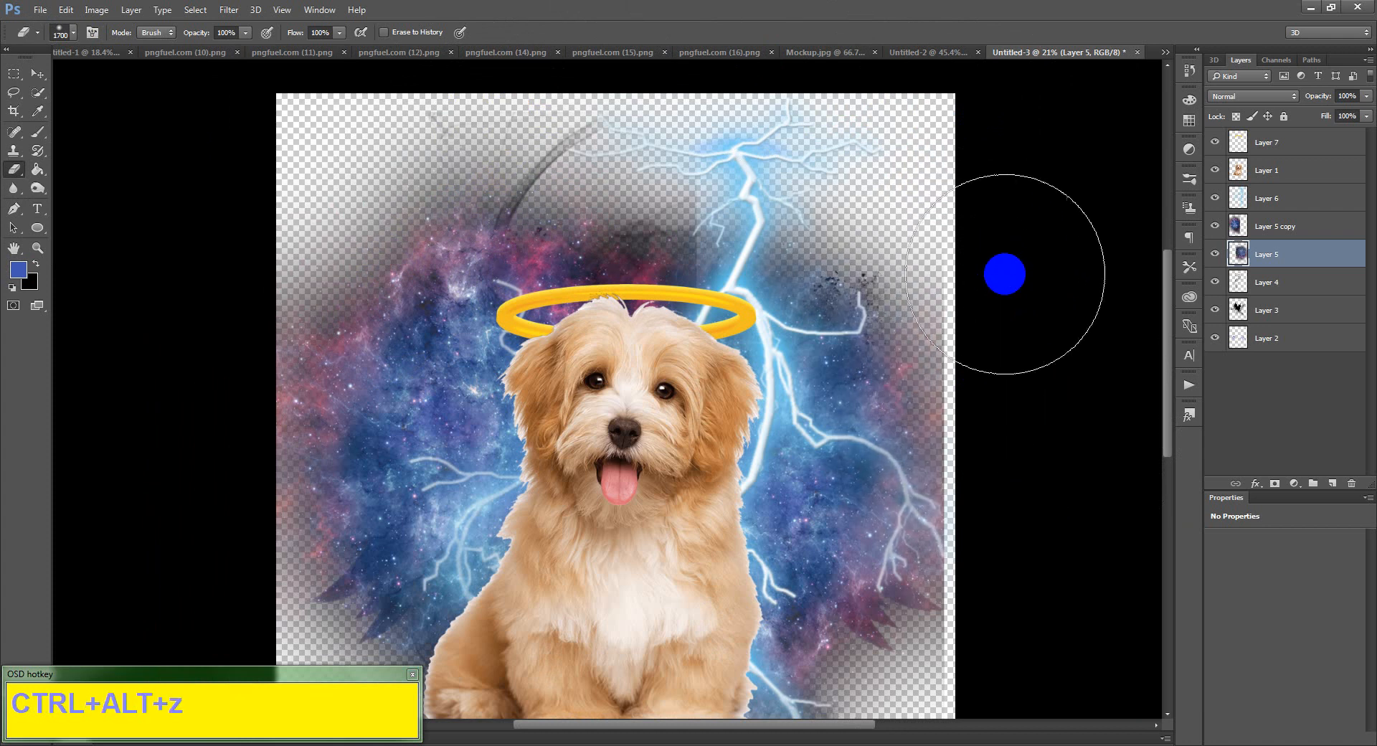
# - Reduce the Eraser size to 1000 px
pyautogui.press('[')
pyautogui.press('[')
pyautogui.press('[')
pyautogui.press('[')
pyautogui.press('[')
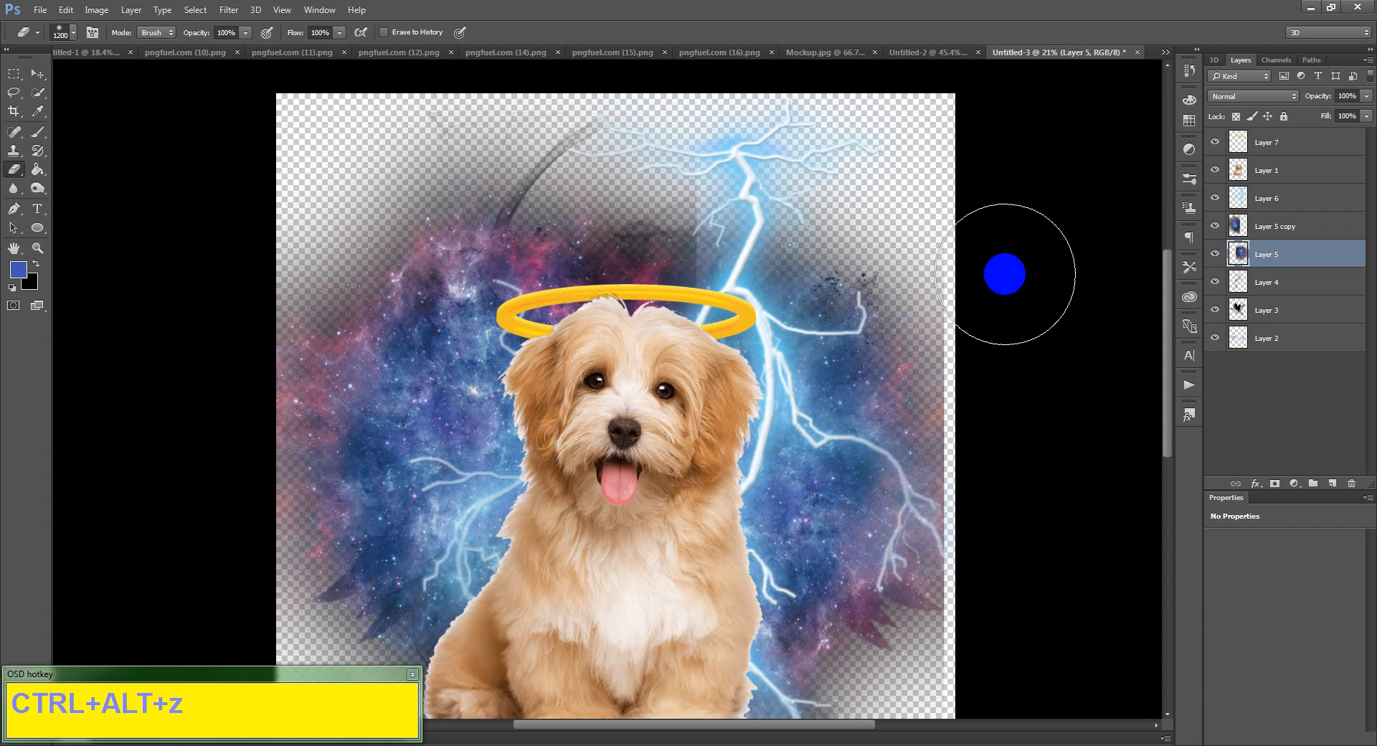
pyautogui.press('[')
pyautogui.press('[')
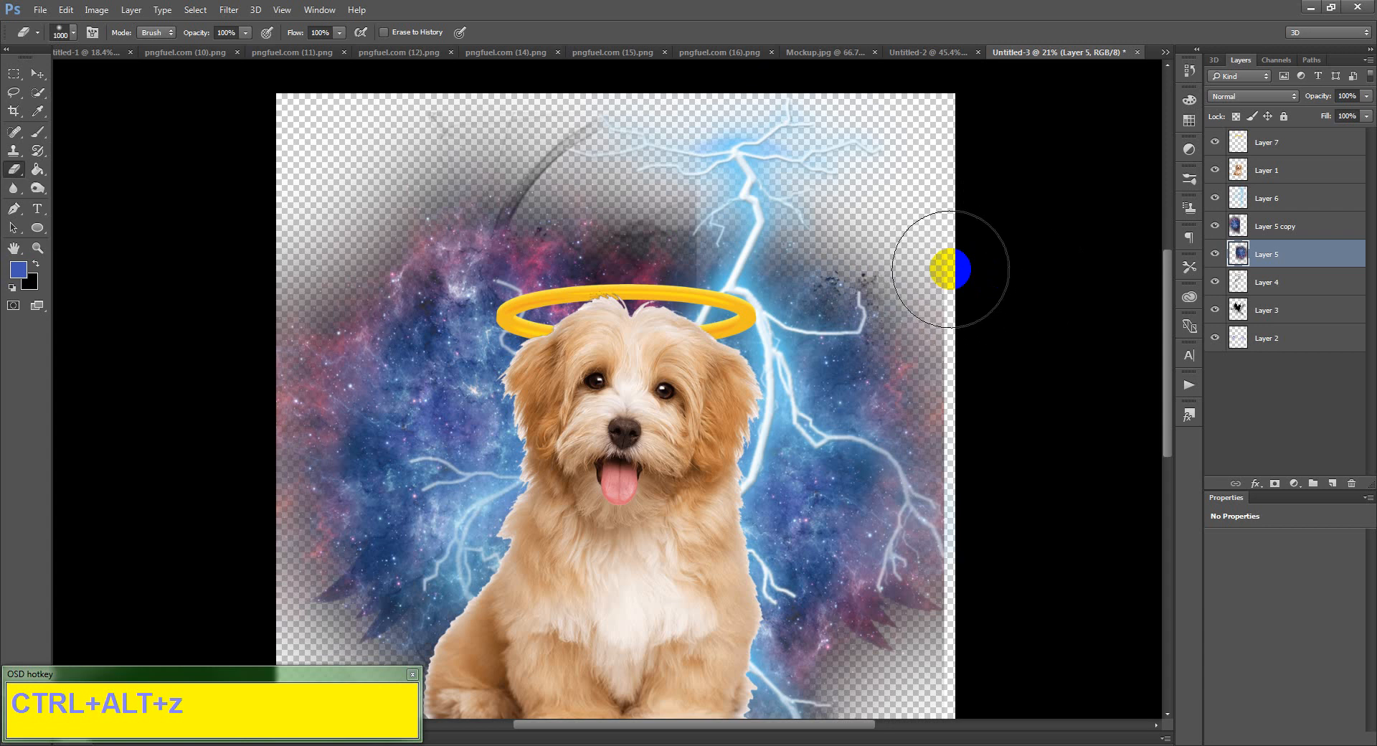
# - Undo the oversized eraser strokes on Layer 5 to restore the nebula above the halo
pyautogui.scroll(-3, 950, 269)
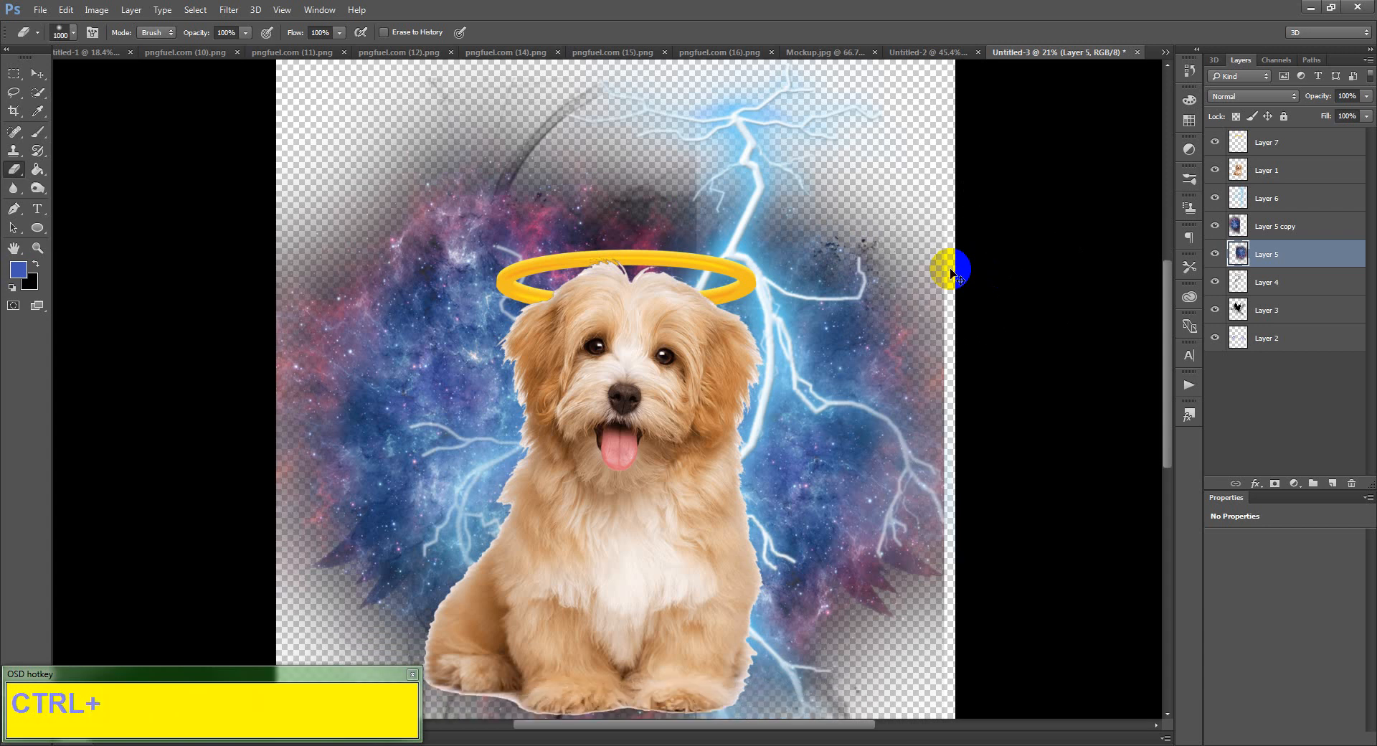
pyautogui.hotkey('ctrl', 'z')
pyautogui.hotkey('ctrl', 'z')
pyautogui.hotkey('ctrl', 'z')
pyautogui.hotkey('ctrl', 'z')
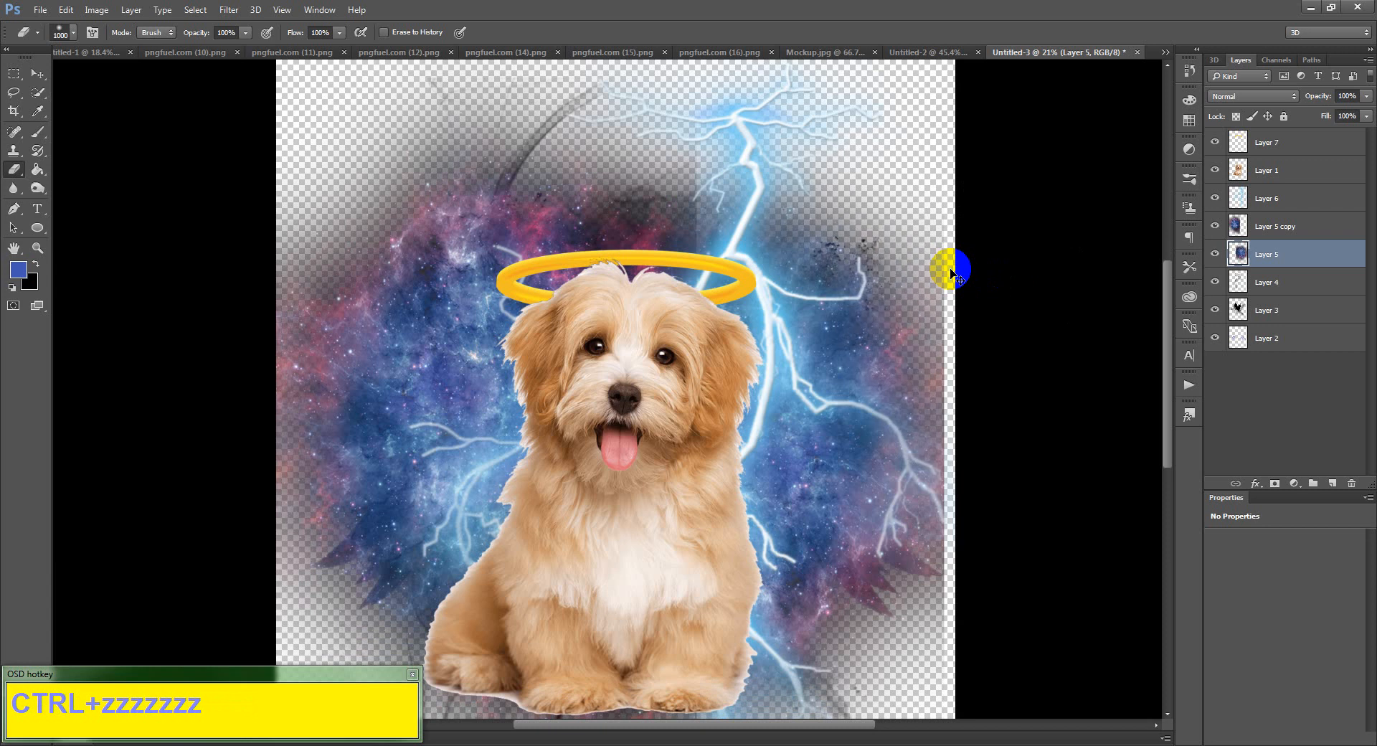
pyautogui.hotkey('ctrl', 'z')
pyautogui.hotkey('ctrl', 'z')
pyautogui.hotkey('ctrl', 'z')
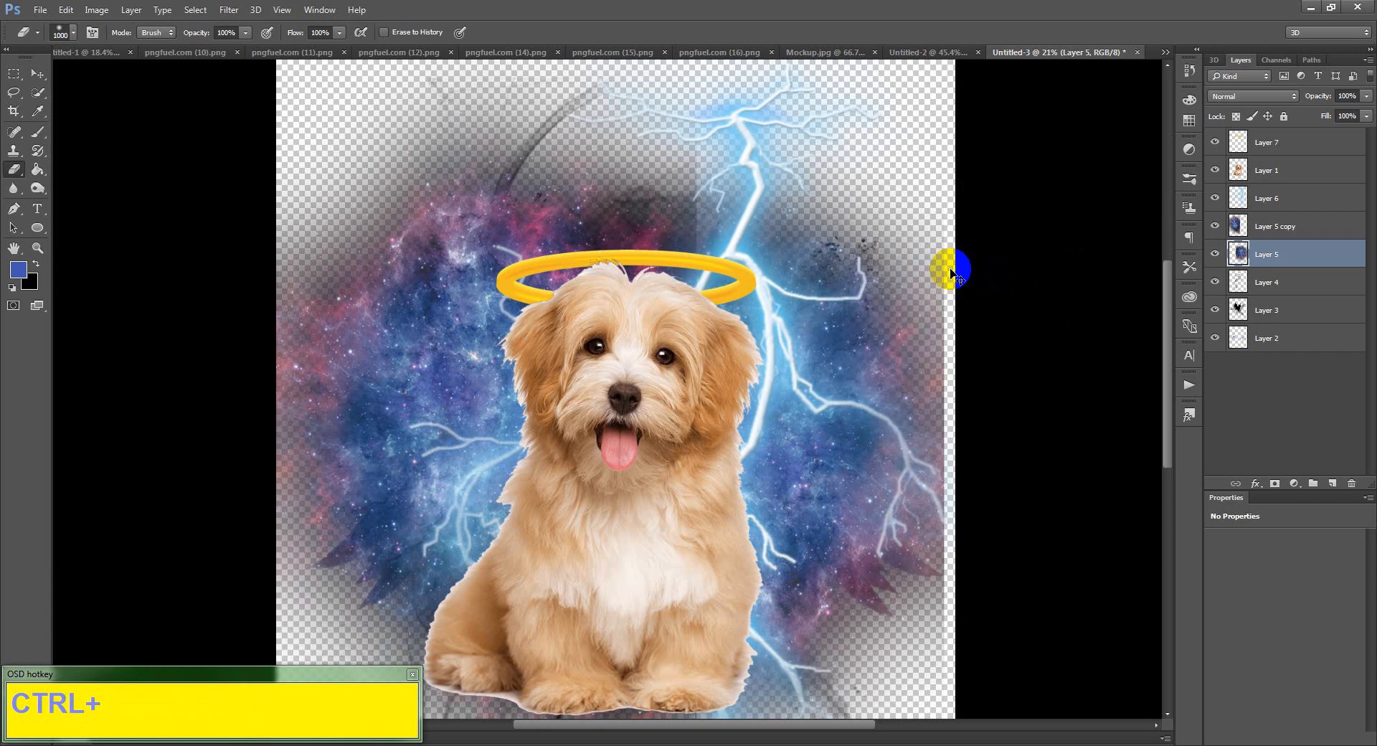
pyautogui.hotkey('ctrl', 'alt', 'z')
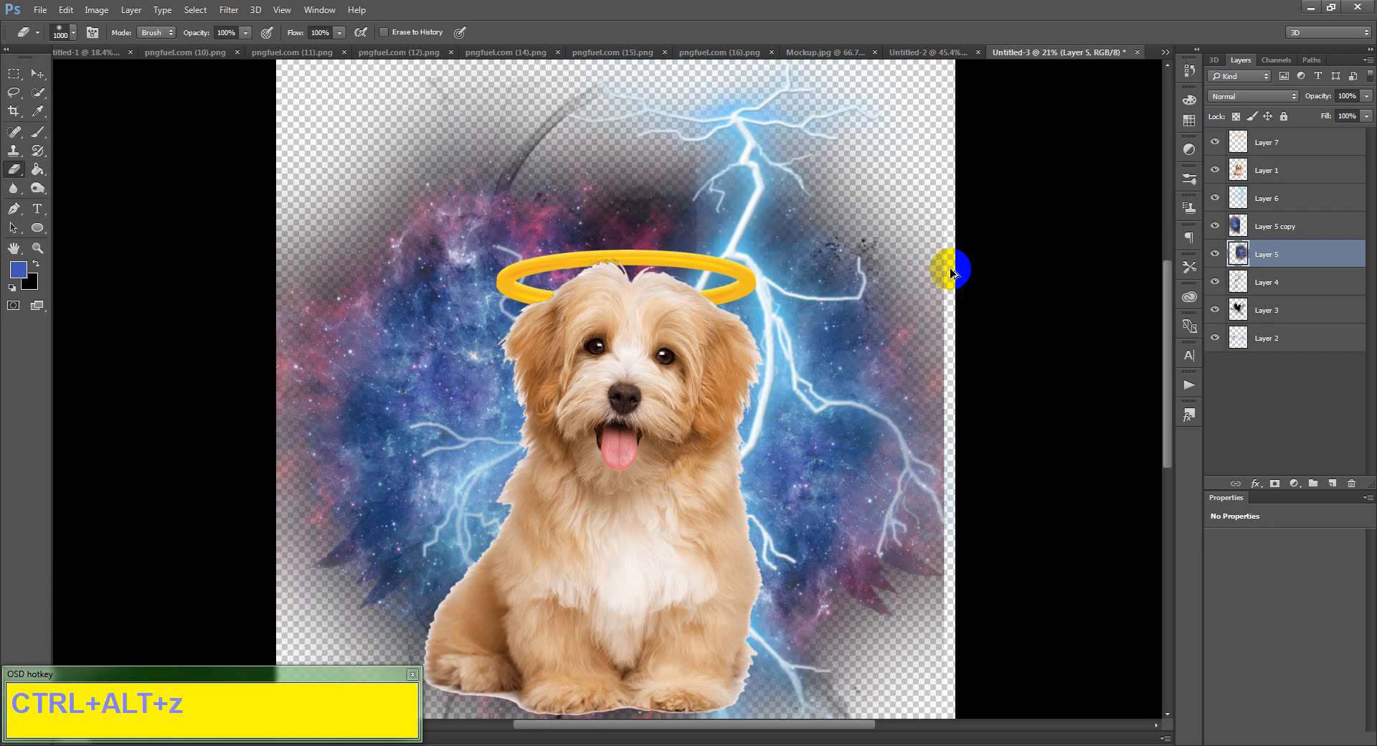
pyautogui.hotkey('ctrl', 'alt', 'z')
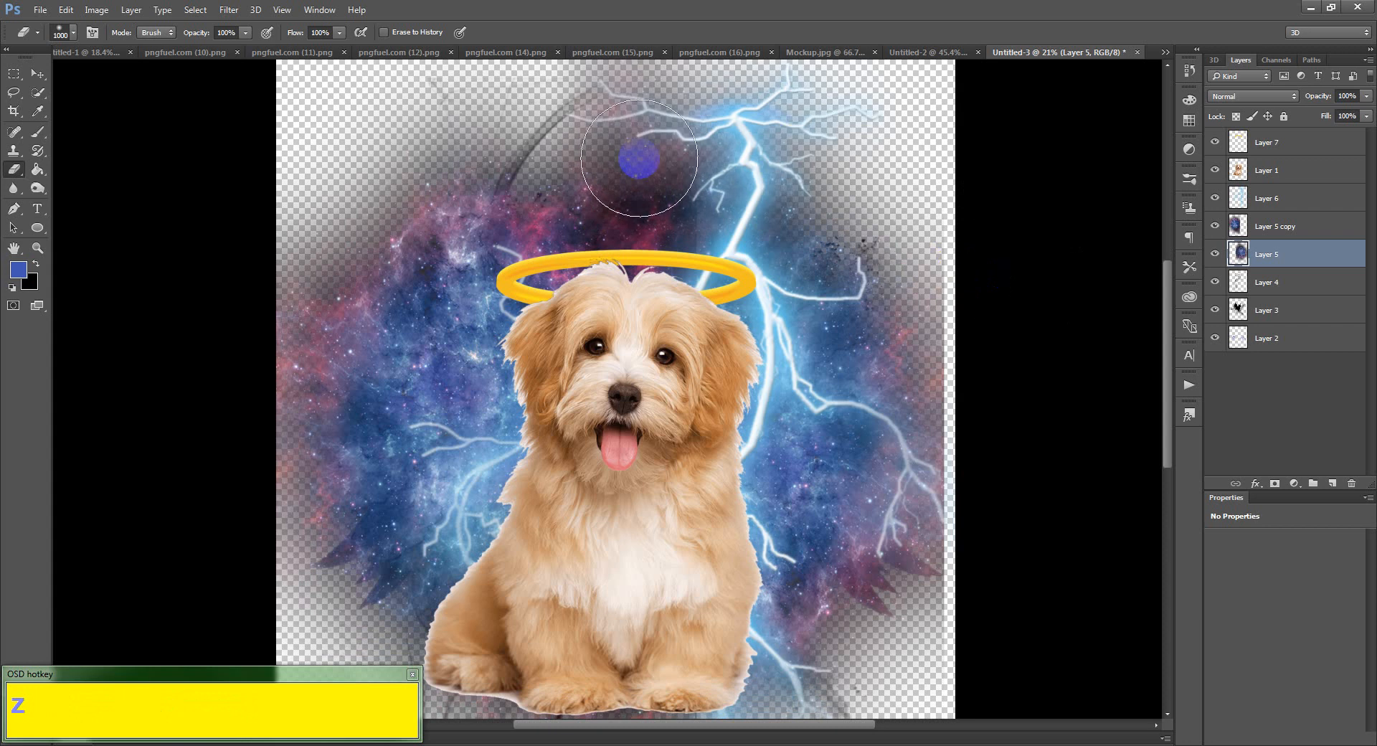
# - Soften the top-right, right and bottom-right edges of the Layer 5 nebula with the 1000 px Eraser
pyautogui.scroll(1, 700, 234)
pyautogui.scroll(3, 700, 234)
pyautogui.moveTo(719, 102)
pyautogui.mouseDown()
pyautogui.moveTo(625, 125)
pyautogui.moveTo(824, 144)
pyautogui.moveTo(1008, 409)
pyautogui.moveTo(987, 372)
pyautogui.moveTo(990, 629)
pyautogui.moveTo(817, 277)
pyautogui.moveTo(1014, 387)
pyautogui.mouseUp()
pyautogui.scroll(-1, 1014, 387)
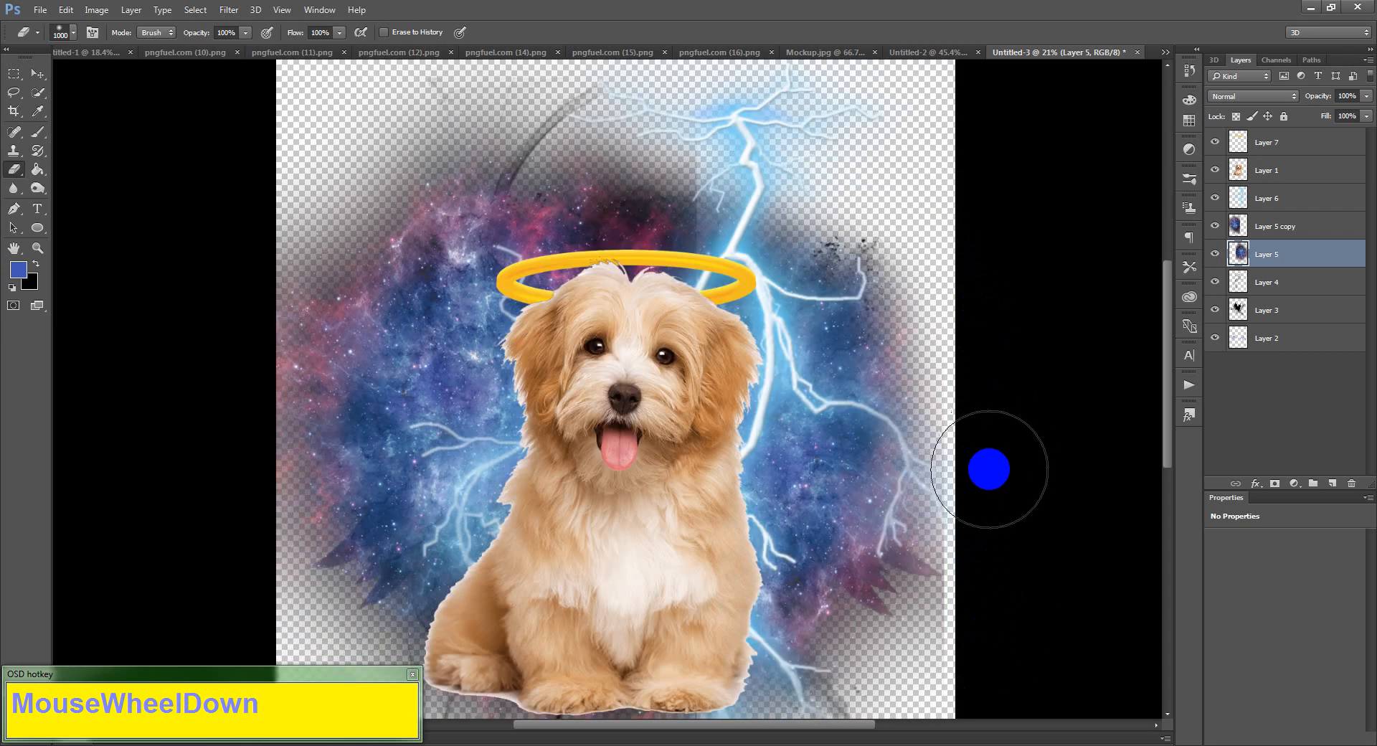
pyautogui.moveTo(990, 469)
pyautogui.mouseDown()
pyautogui.moveTo(967, 647)
pyautogui.moveTo(1012, 381)
pyautogui.mouseUp()
pyautogui.scroll(-1, 1020, 596)
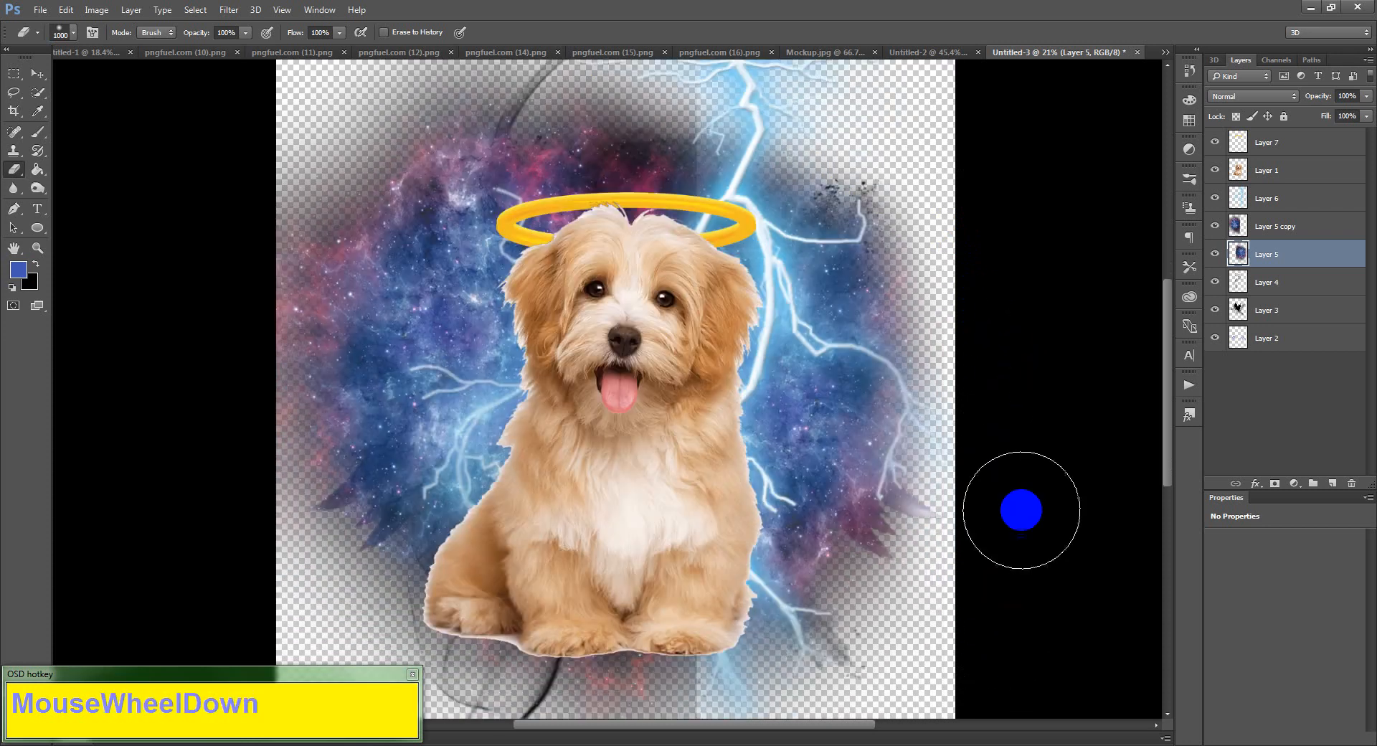
pyautogui.scroll(-1, 933, 573)
pyautogui.moveTo(928, 605)
pyautogui.mouseDown()
pyautogui.moveTo(528, 667)
pyautogui.moveTo(779, 637)
pyautogui.moveTo(556, 681)
pyautogui.moveTo(768, 651)
pyautogui.moveTo(815, 629)
pyautogui.mouseUp()
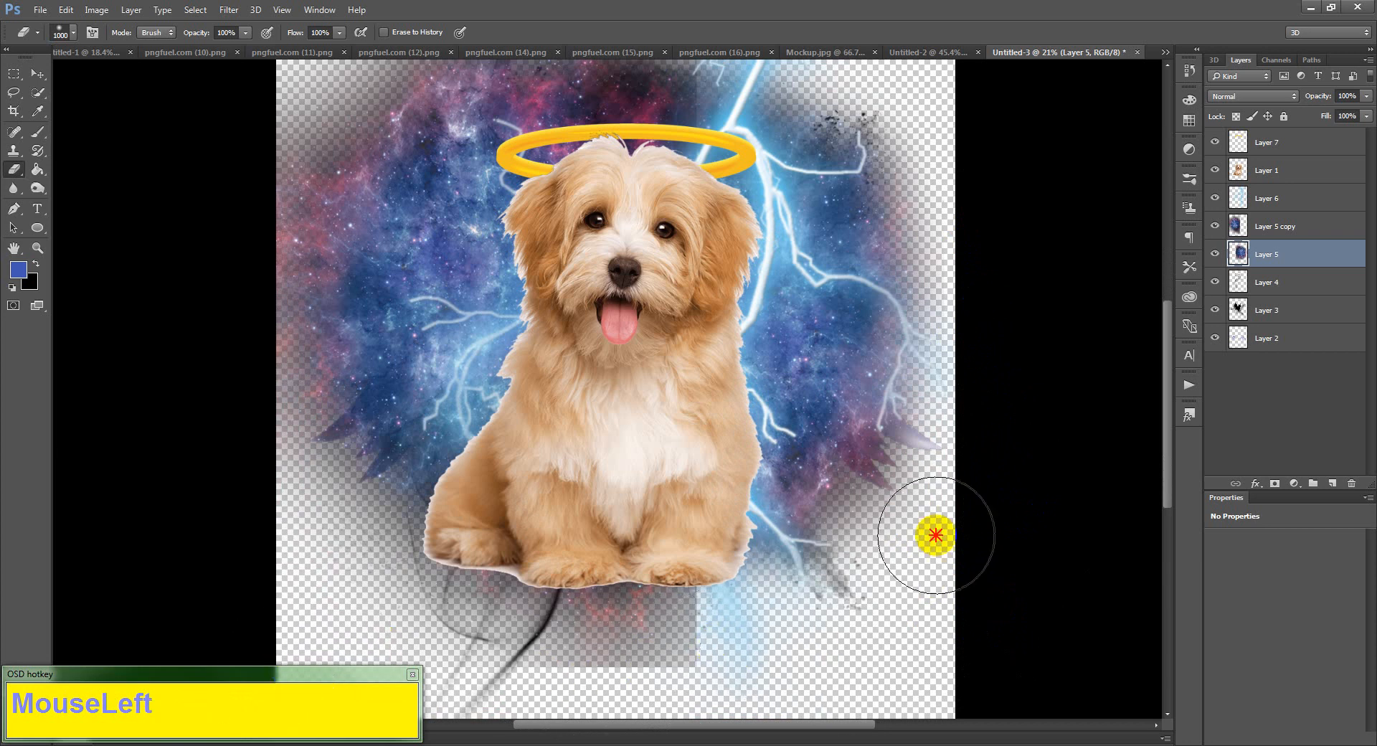
pyautogui.moveTo(1011, 321); pyautogui.dragTo(1011, 321)
# - Erase the left and bottom edges of the Layer 5 copy nebula with the 1000 px Eraser, clearing the rectangle below the puppy
pyautogui.scroll(1, 1012, 322)
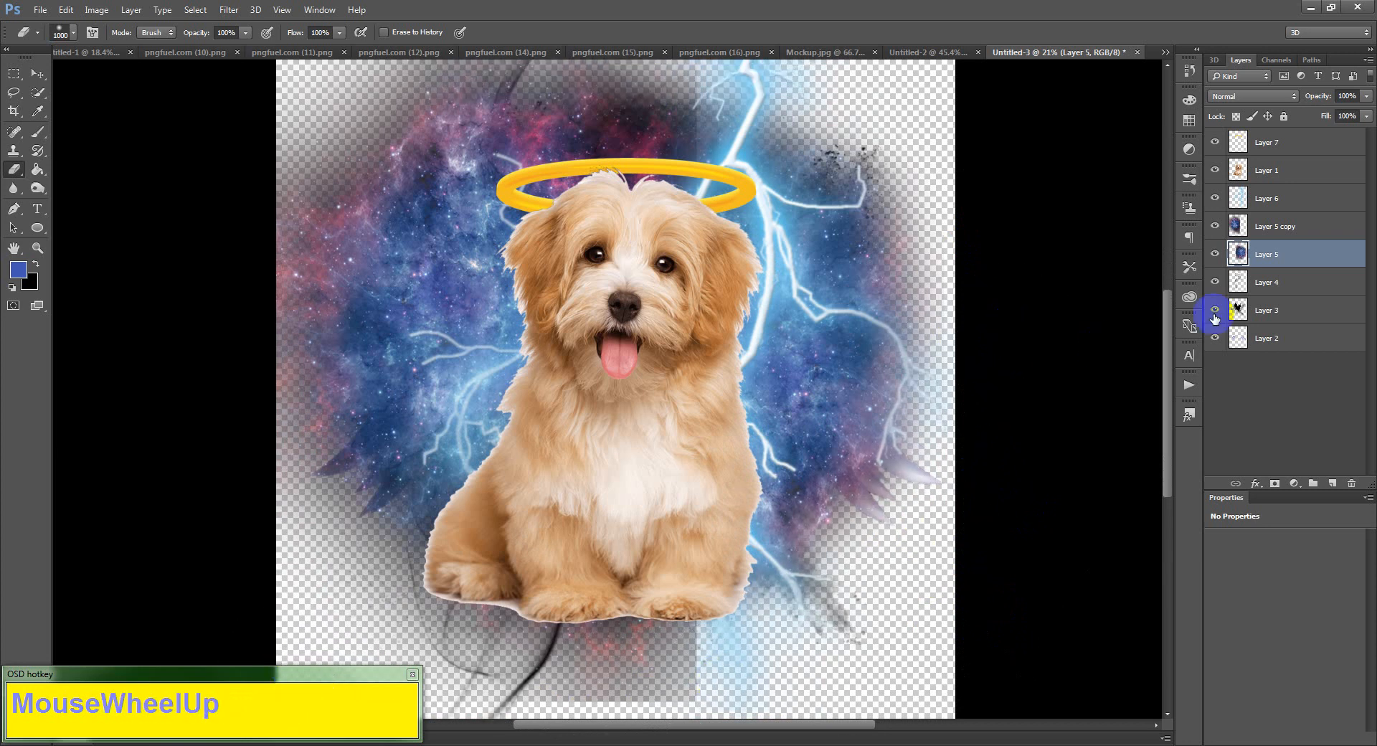
pyautogui.click(1248, 233)
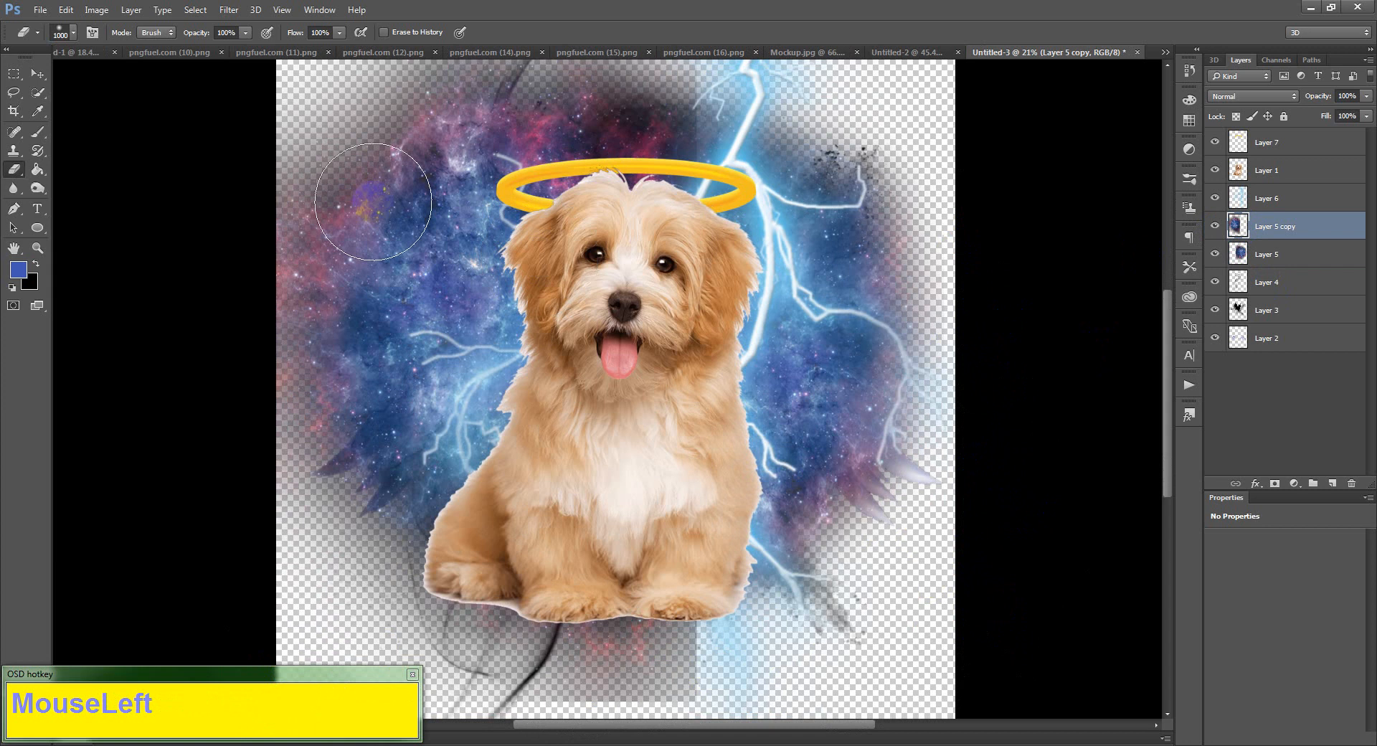
pyautogui.scroll(2, 373, 202)
pyautogui.click(226, 257)
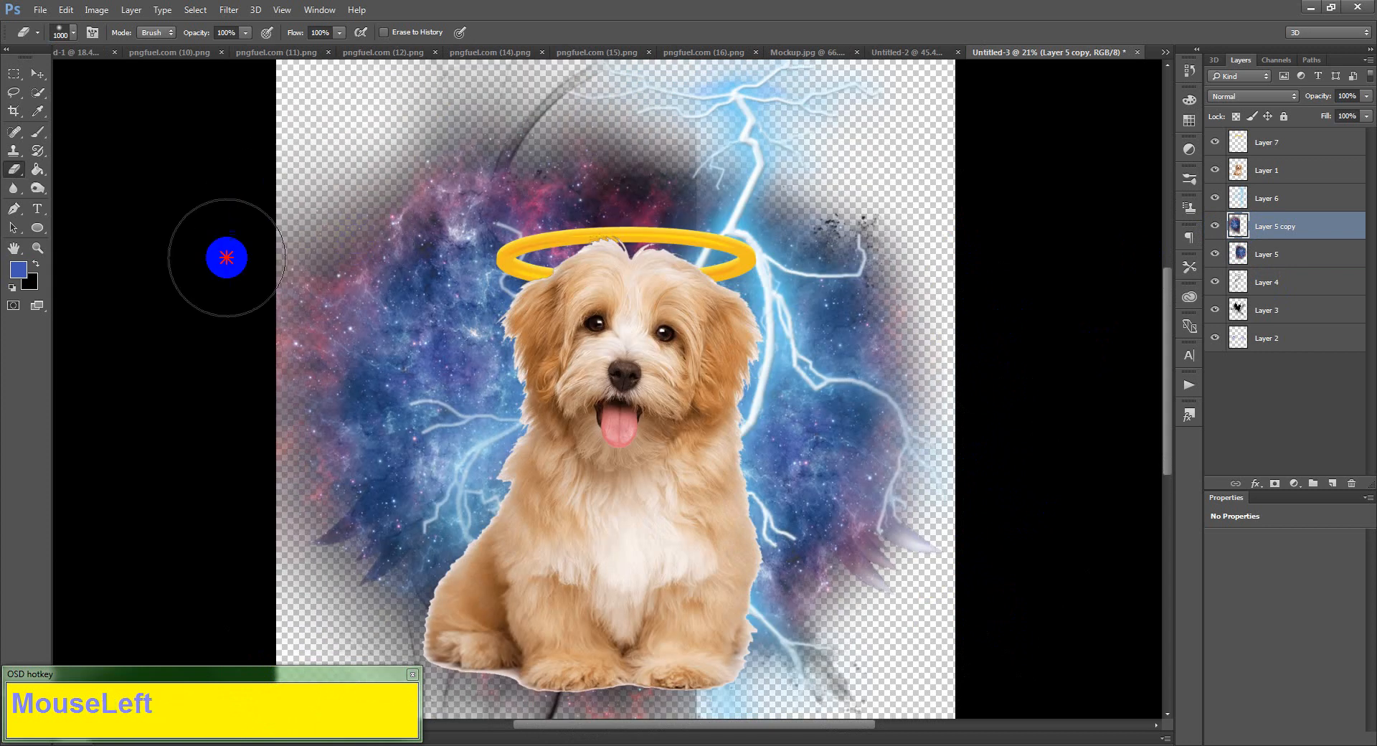
pyautogui.moveTo(227, 257)
pyautogui.mouseDown()
pyautogui.moveTo(186, 431)
pyautogui.moveTo(257, 178)
pyautogui.moveTo(212, 356)
pyautogui.moveTo(214, 498)
pyautogui.moveTo(245, 272)
pyautogui.moveTo(225, 448)
pyautogui.moveTo(258, 584)
pyautogui.mouseUp()
pyautogui.scroll(-3, 293, 457)
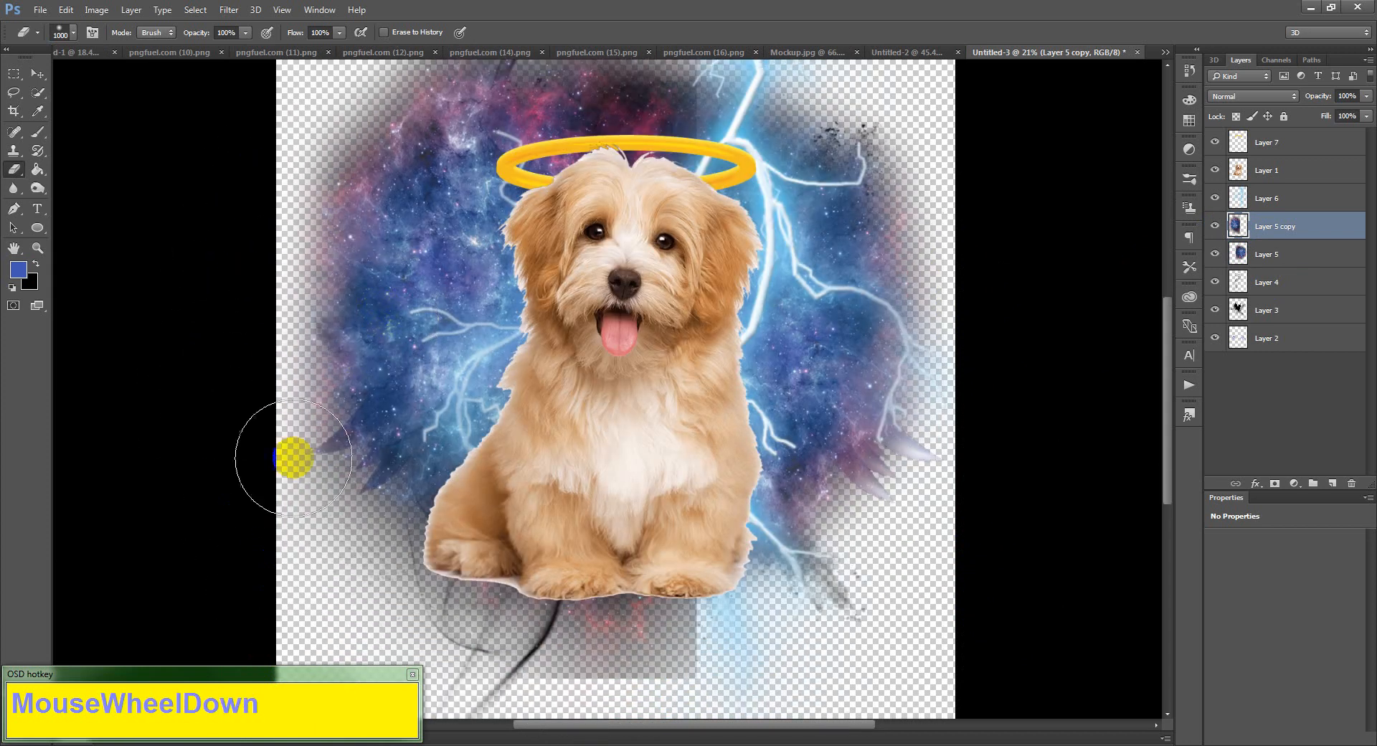
pyautogui.moveTo(270, 440)
pyautogui.mouseDown()
pyautogui.moveTo(327, 545)
pyautogui.moveTo(442, 618)
pyautogui.moveTo(543, 647)
pyautogui.moveTo(704, 650)
pyautogui.moveTo(479, 648)
pyautogui.mouseUp()
pyautogui.moveTo(574, 658); pyautogui.dragTo(842, 623)
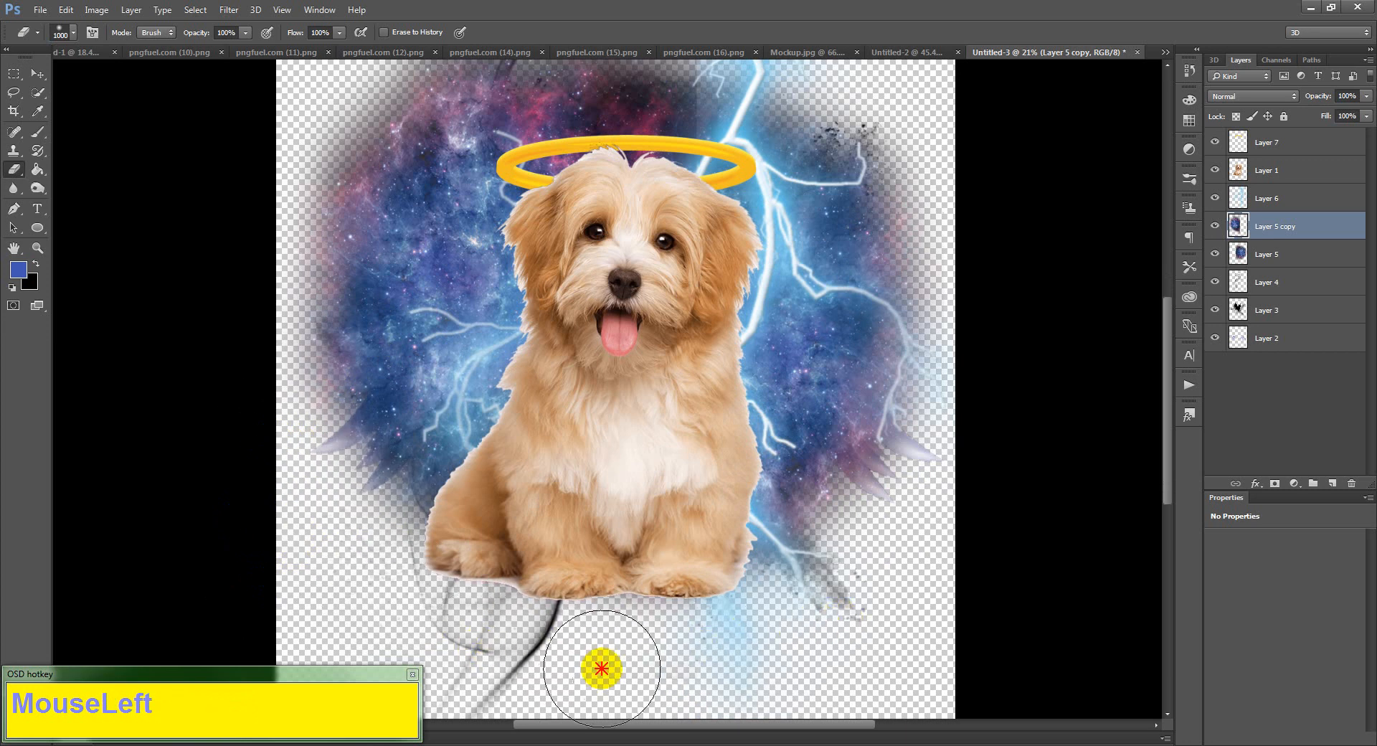
pyautogui.moveTo(601, 668); pyautogui.dragTo(843, 613)
# - Erase the nebula haze along the top and over the lightning on Layer 5 copy, and merge it down into Layer 5
pyautogui.scroll(5, 844, 614)
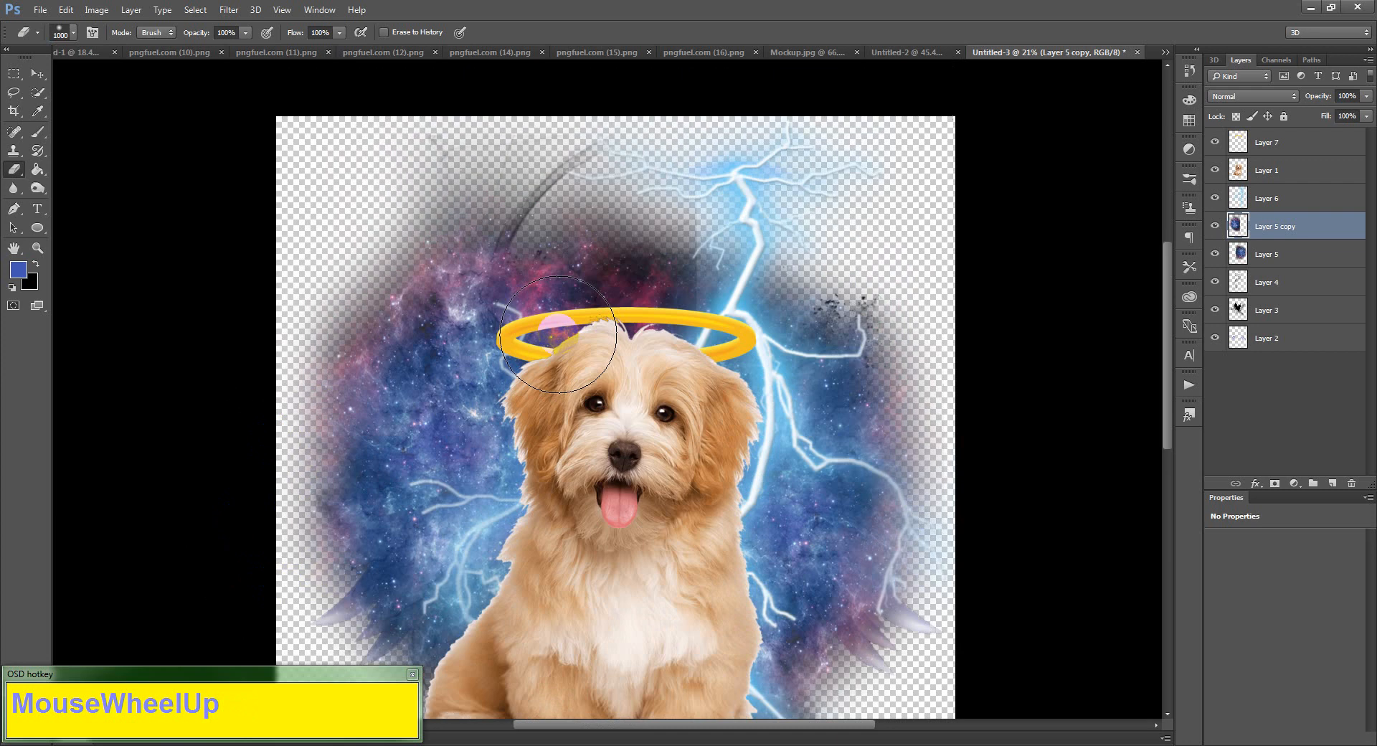
pyautogui.moveTo(609, 152)
pyautogui.mouseDown()
pyautogui.moveTo(440, 163)
pyautogui.moveTo(381, 185)
pyautogui.mouseUp()
pyautogui.moveTo(466, 157); pyautogui.dragTo(396, 169)
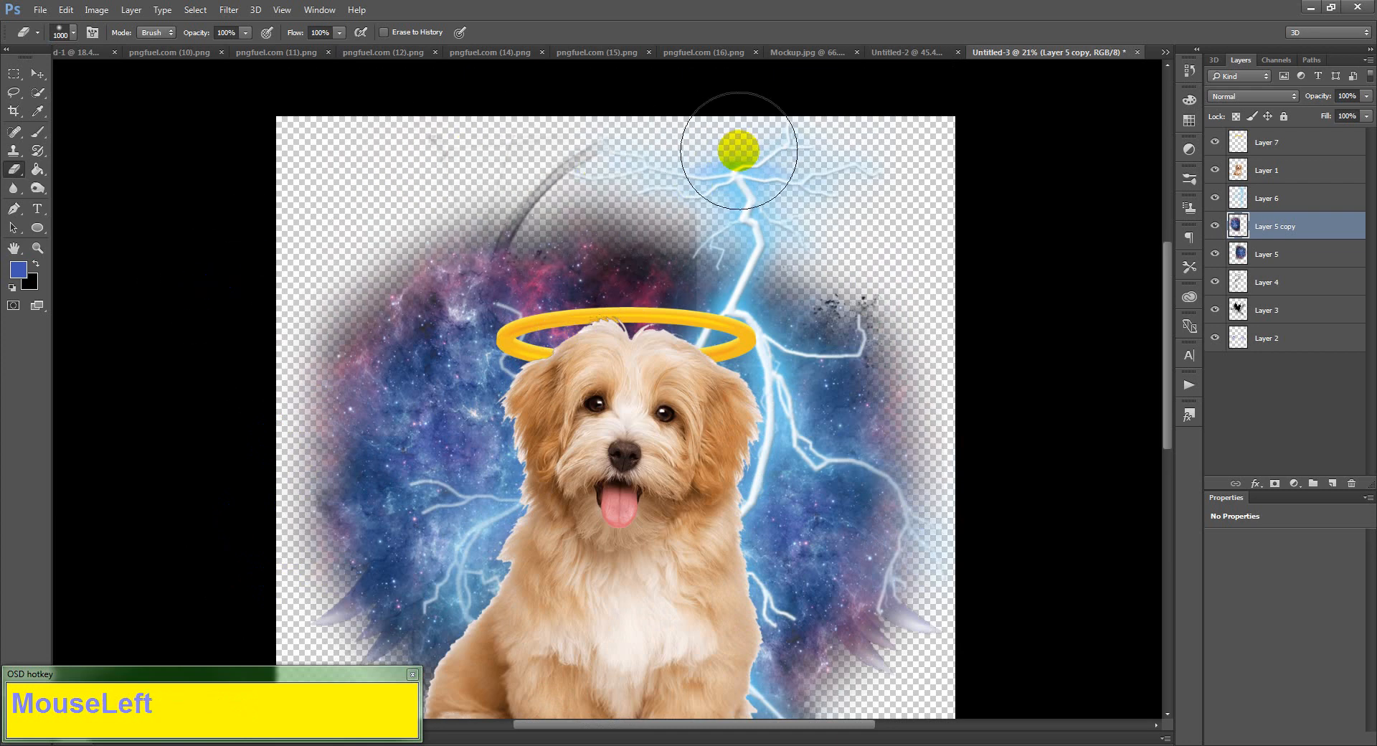
pyautogui.moveTo(738, 144)
pyautogui.mouseDown()
pyautogui.moveTo(754, 369)
pyautogui.moveTo(811, 468)
pyautogui.moveTo(767, 232)
pyautogui.moveTo(748, 213)
pyautogui.moveTo(757, 341)
pyautogui.moveTo(786, 409)
pyautogui.mouseUp()
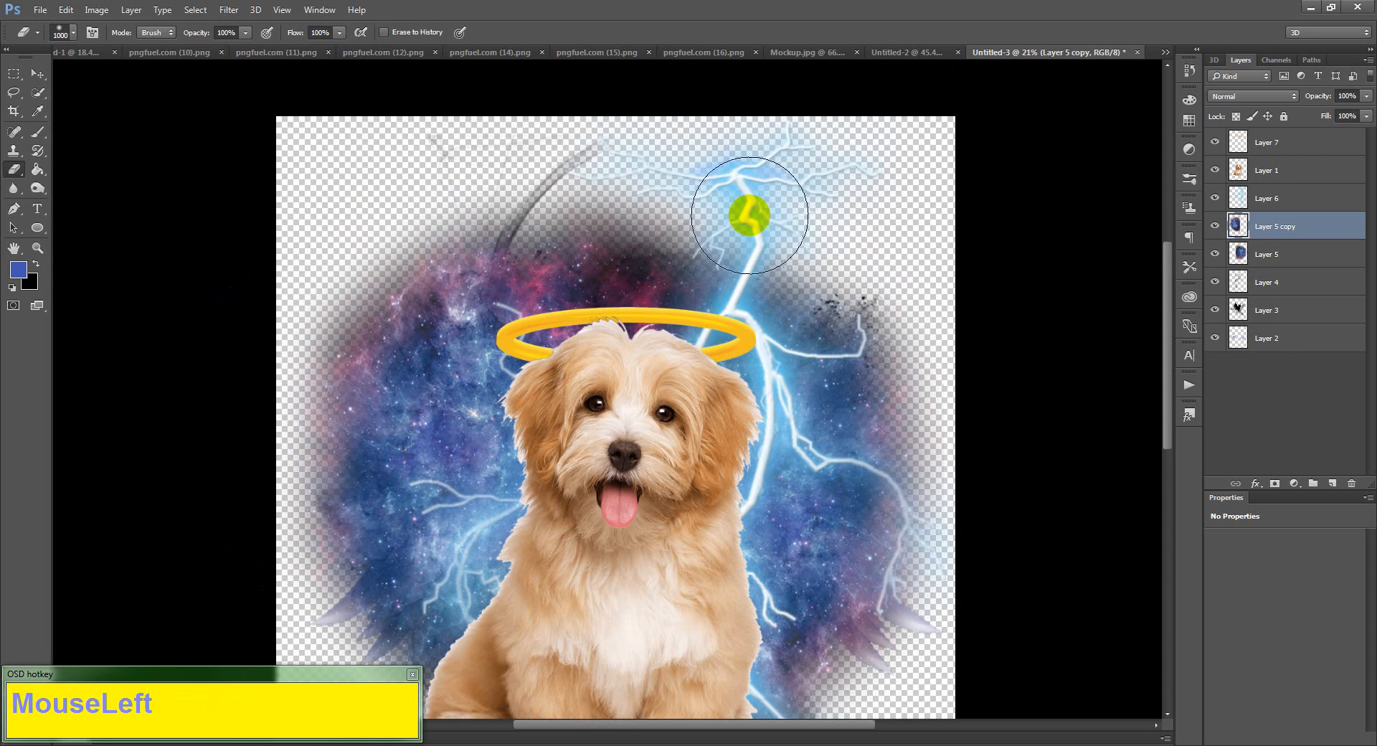
pyautogui.moveTo(748, 216); pyautogui.dragTo(810, 535)
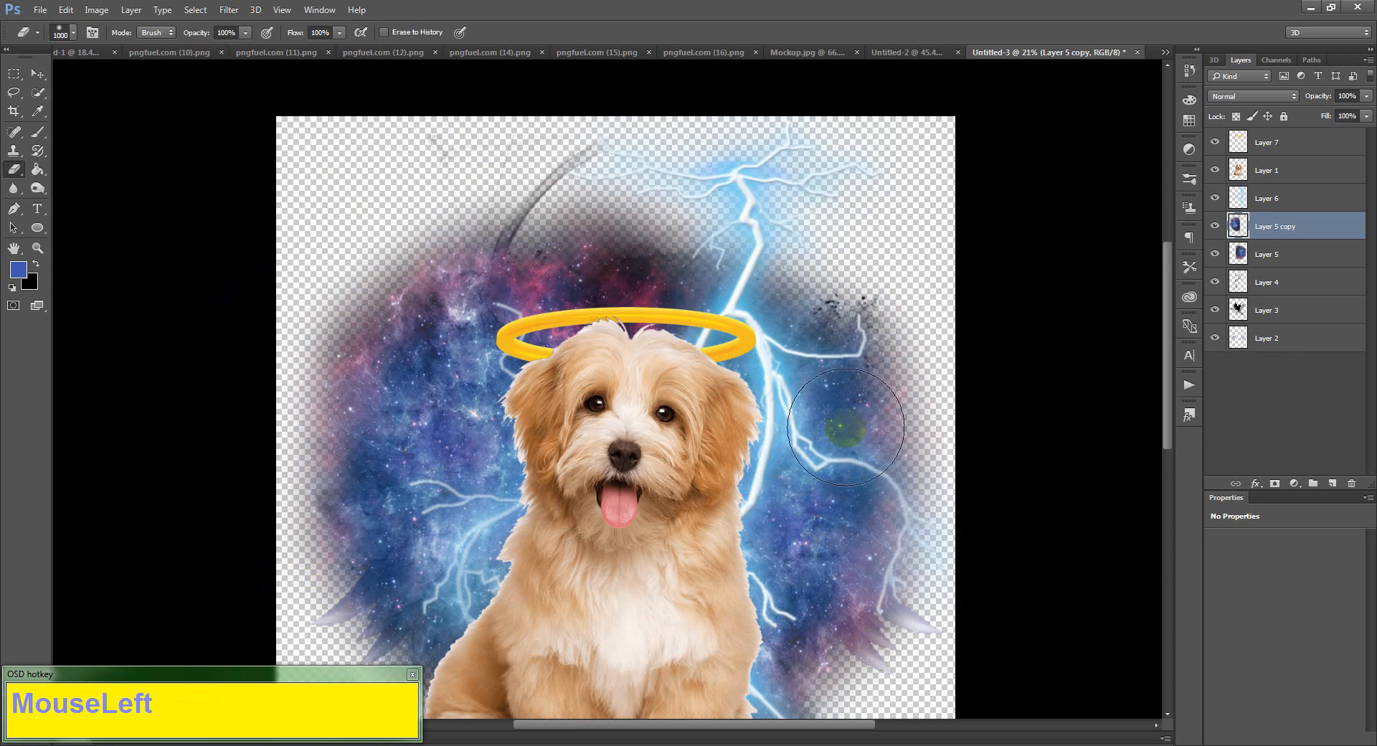
pyautogui.scroll(-2, 506, 278)
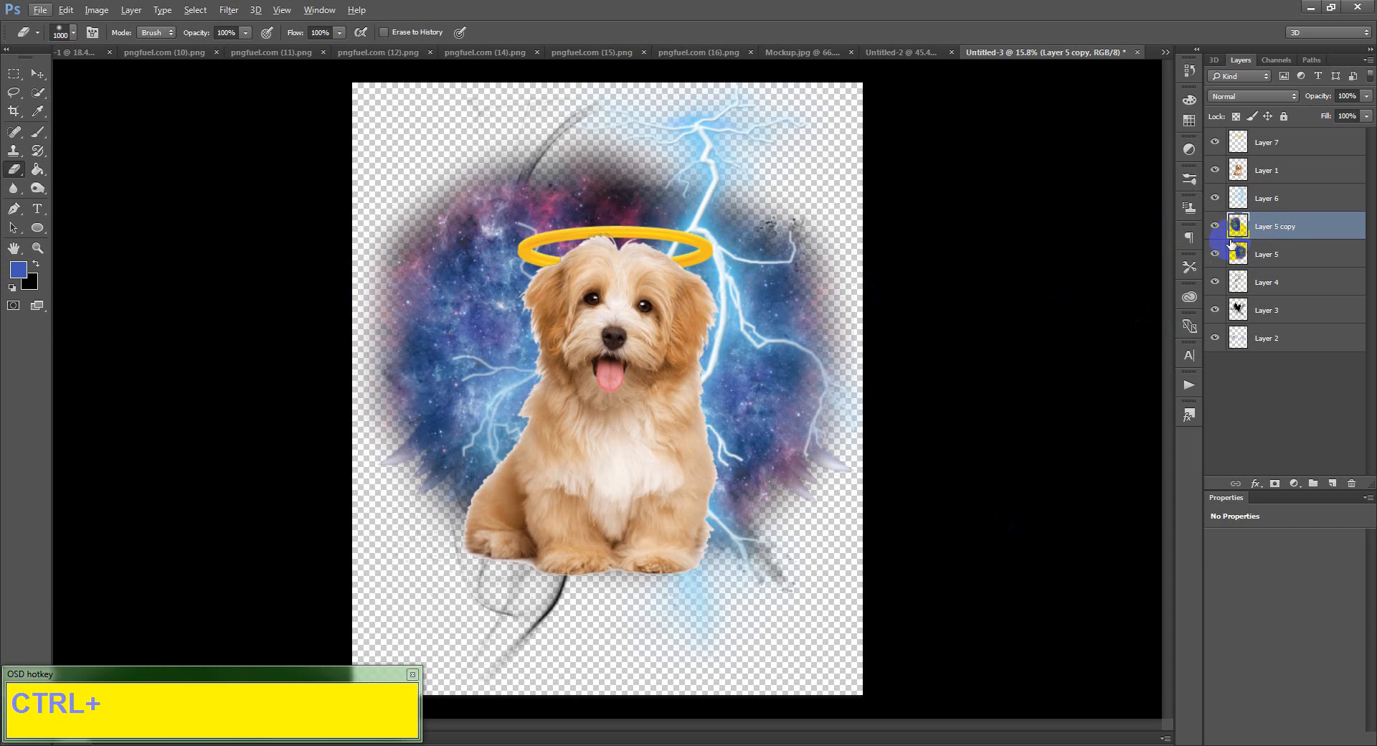
pyautogui.hotkey('ctrl', 'e')
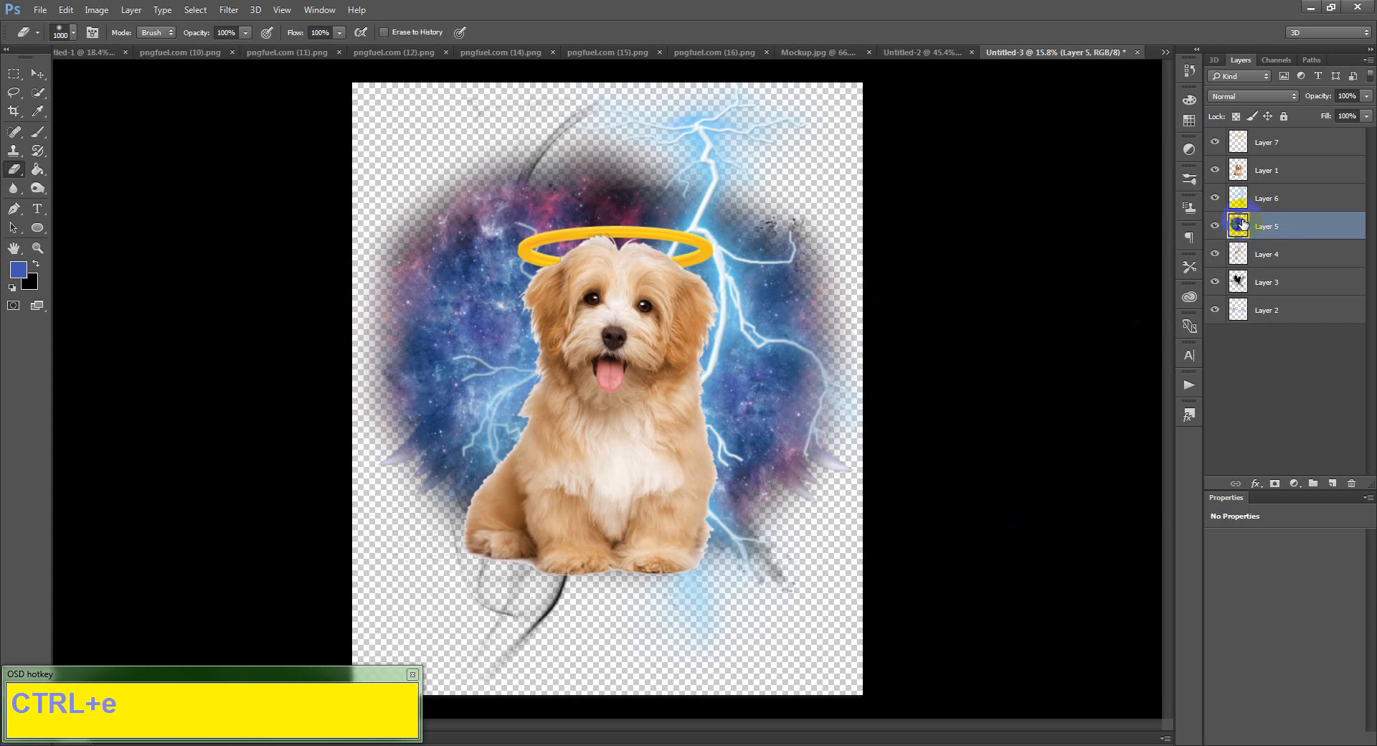
# - Toggle Layer 5's visibility to check the nebula, and move it slightly upward behind the halo
pyautogui.click(1216, 226)
pyautogui.click(1215, 226)
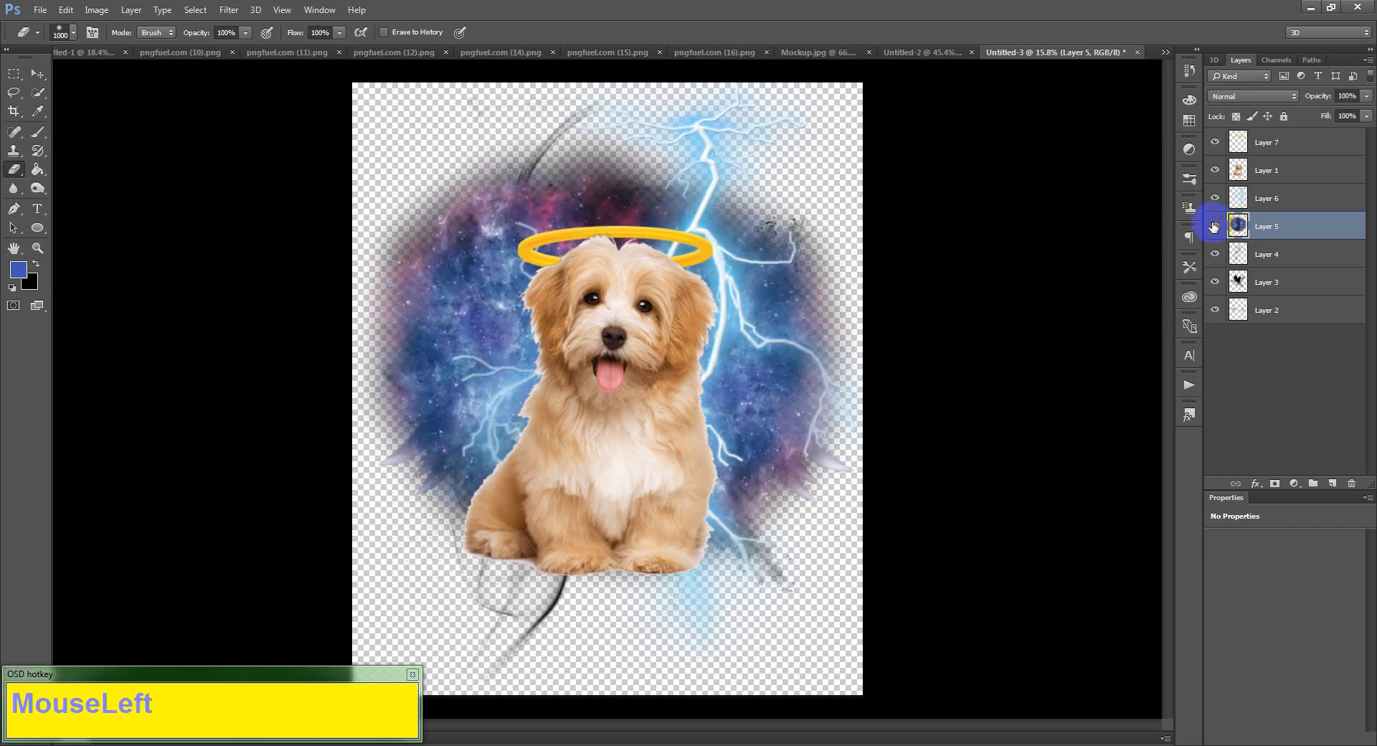
pyautogui.press('v')
pyautogui.moveTo(592, 215)
pyautogui.mouseDown()
pyautogui.moveTo(596, 236)
pyautogui.moveTo(593, 185)
pyautogui.moveTo(594, 198)
pyautogui.mouseUp()
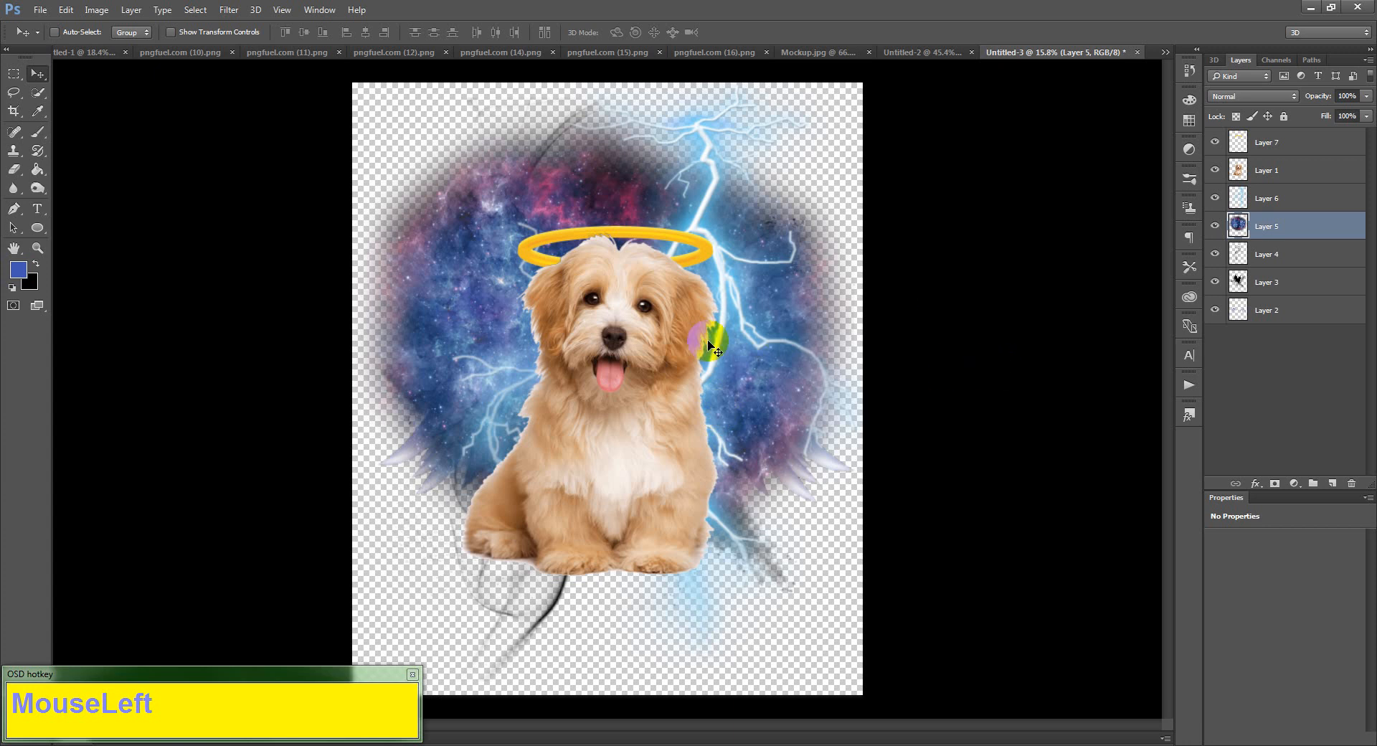
pyautogui.scroll(1, 730, 334)
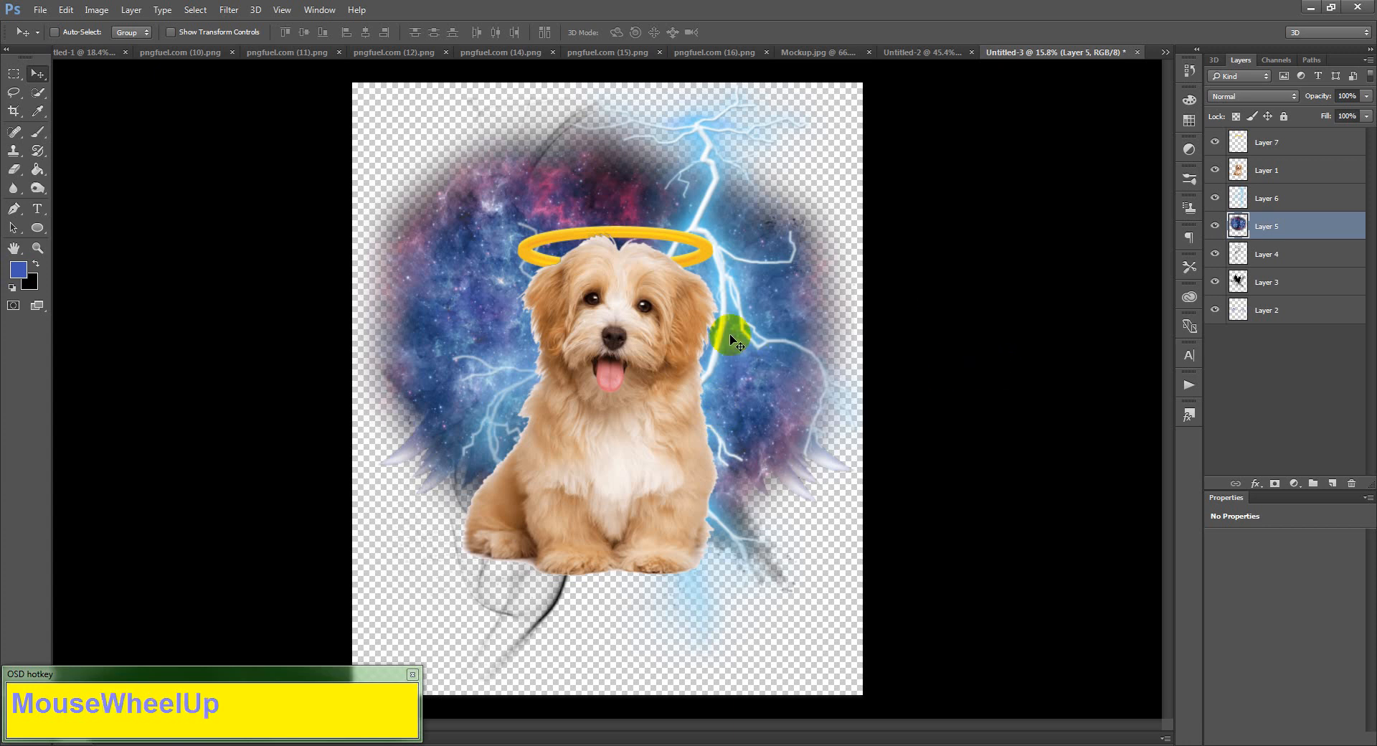
# - Hide the Layer 5 nebula and move the Layer 3 black powder lower behind the puppy
pyautogui.click(1247, 287)
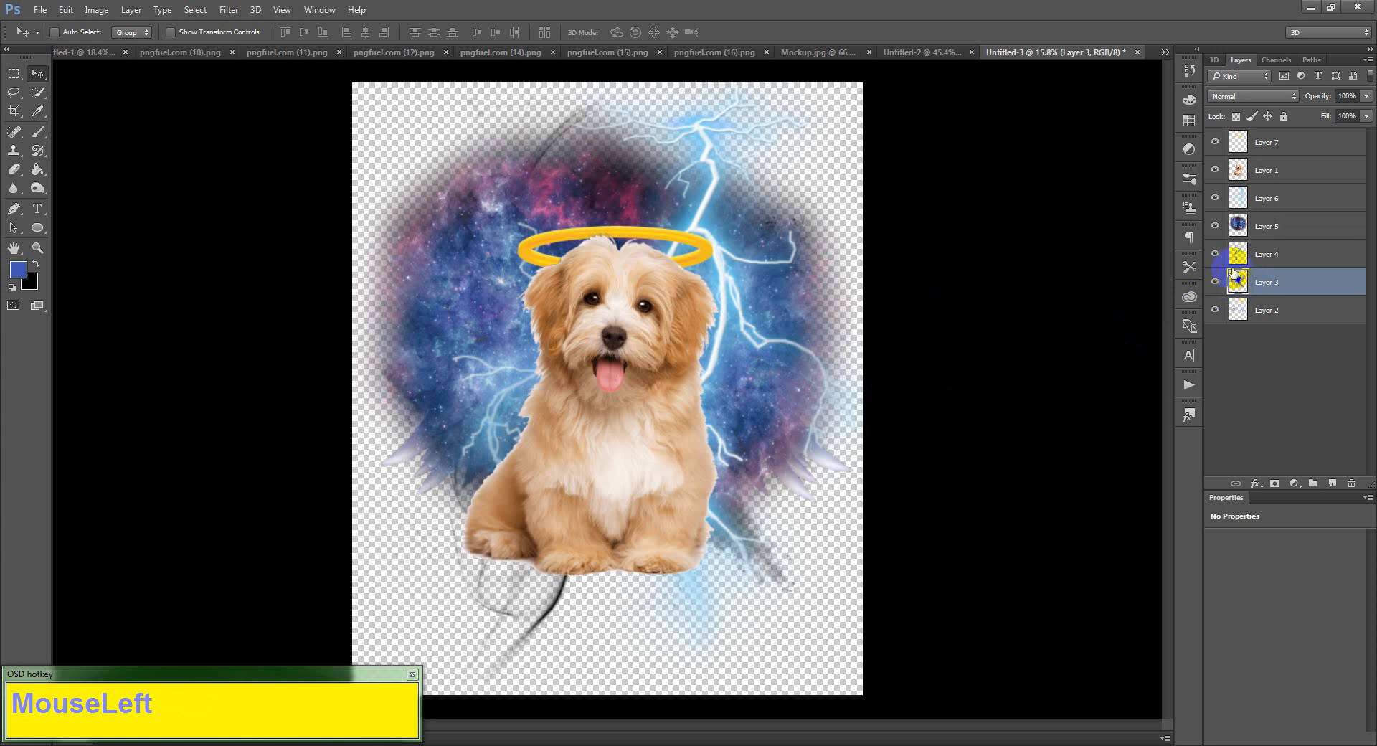
pyautogui.click(1216, 226)
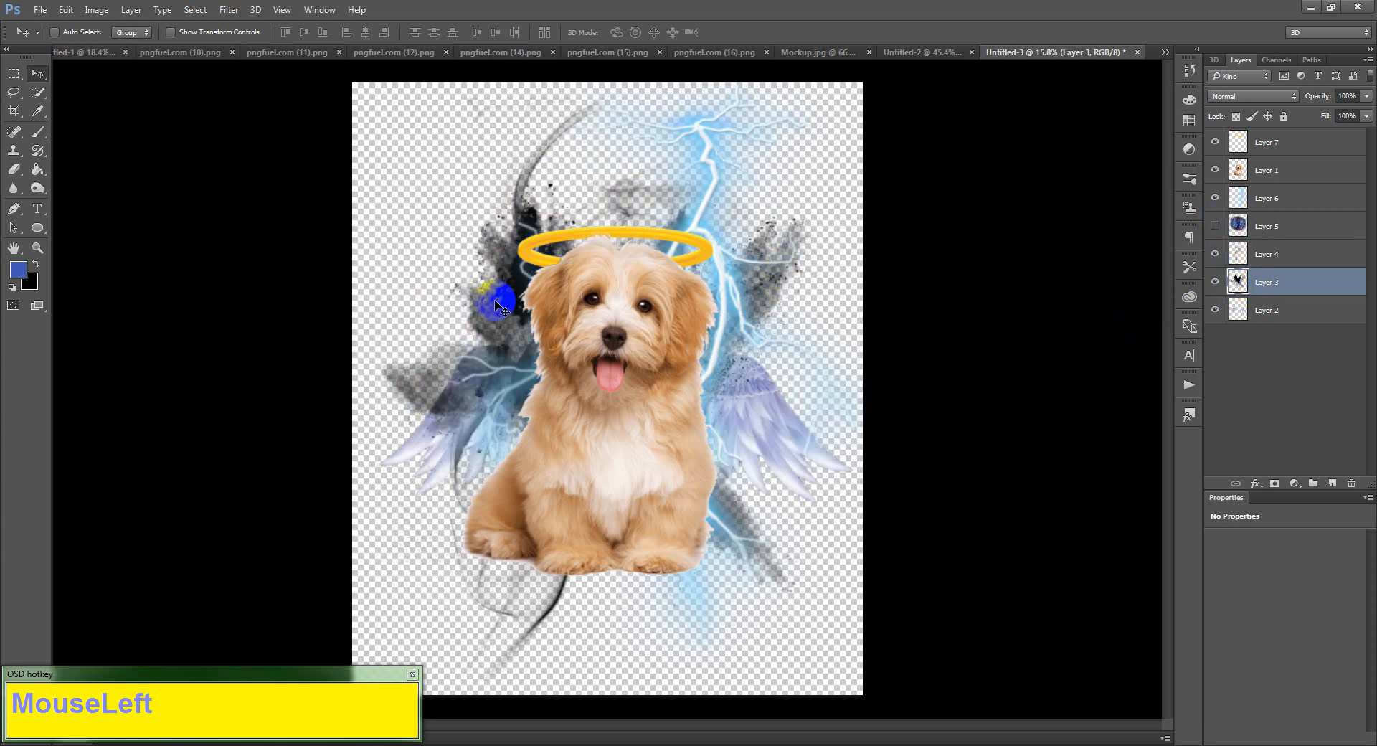
pyautogui.moveTo(492, 294); pyautogui.dragTo(513, 384)
pyautogui.click(1275, 285)
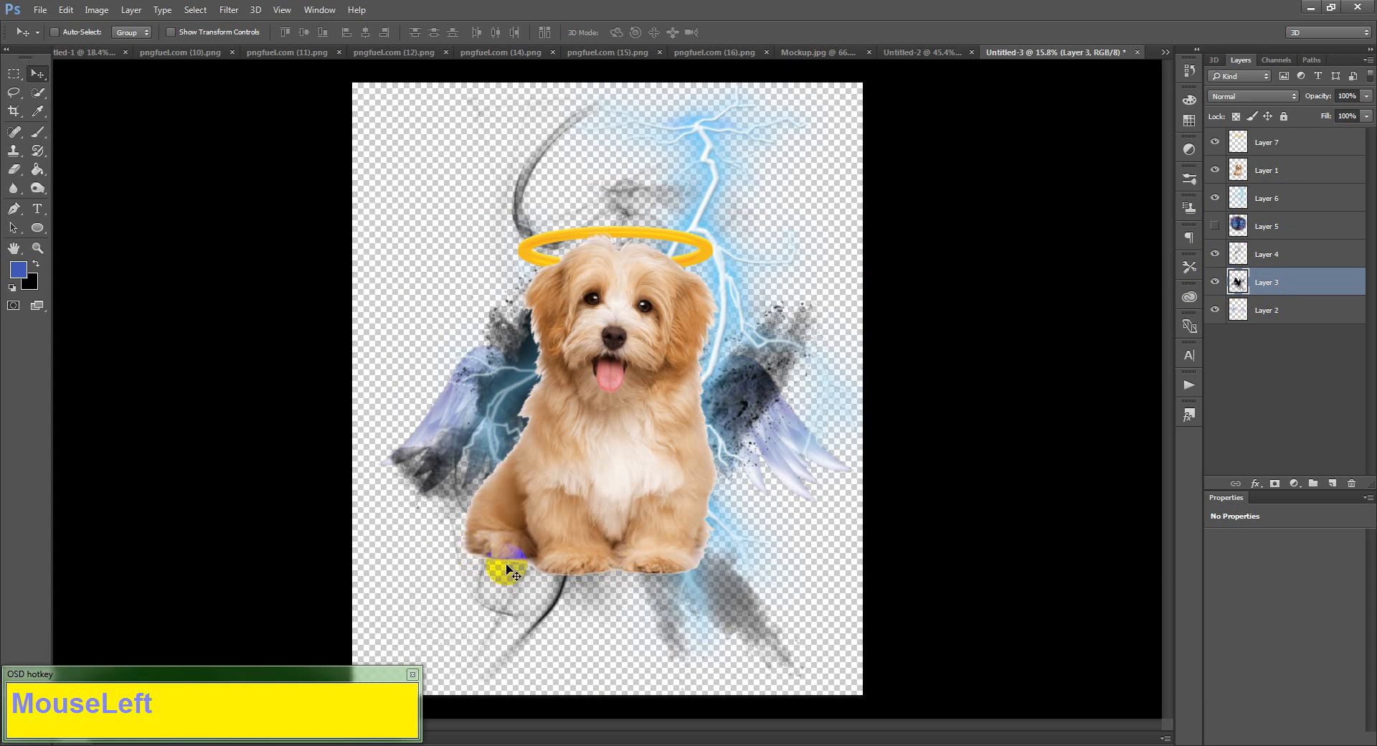
# - Raise Layer 3 above Layer 1 in the layer order and shift the powder down over the puppy's lower body
pyautogui.click(1231, 293)
pyautogui.moveTo(1264, 287); pyautogui.dragTo(1258, 166)
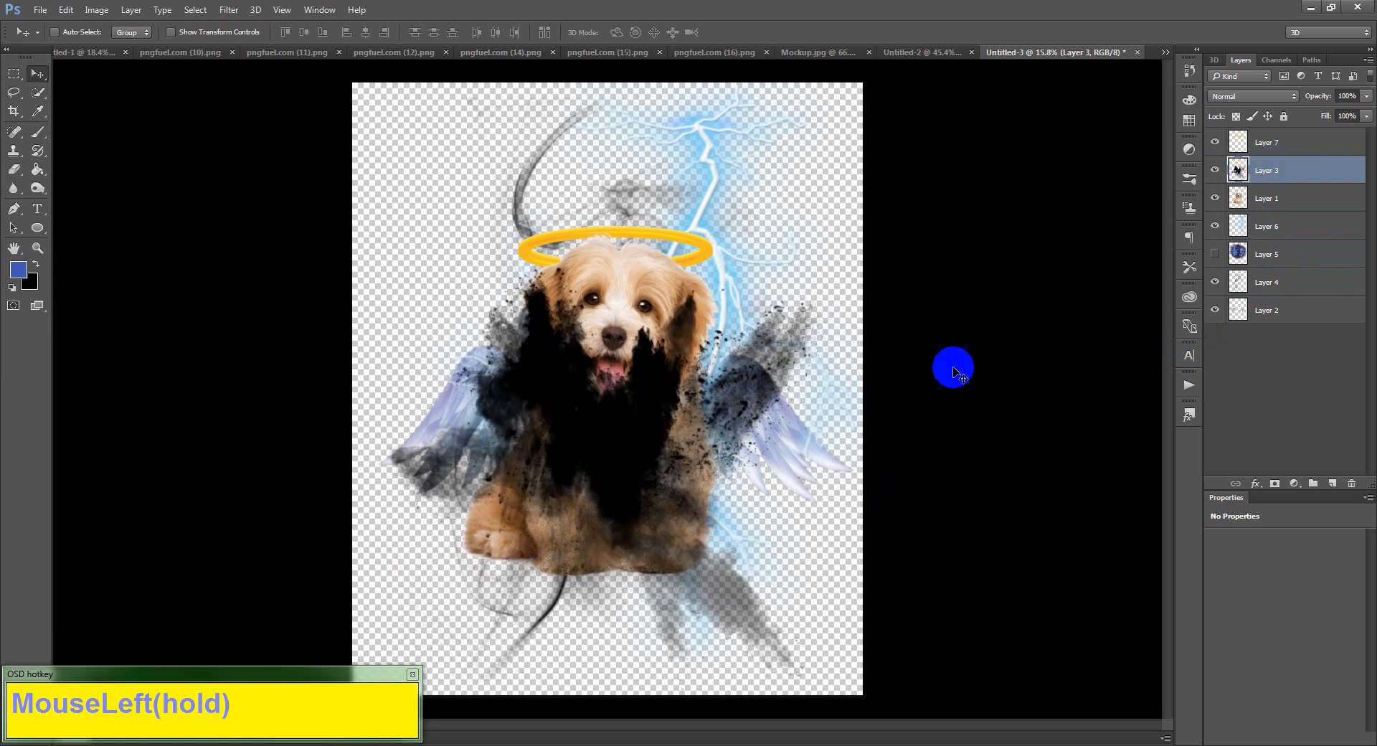
pyautogui.moveTo(645, 434); pyautogui.dragTo(613, 561)
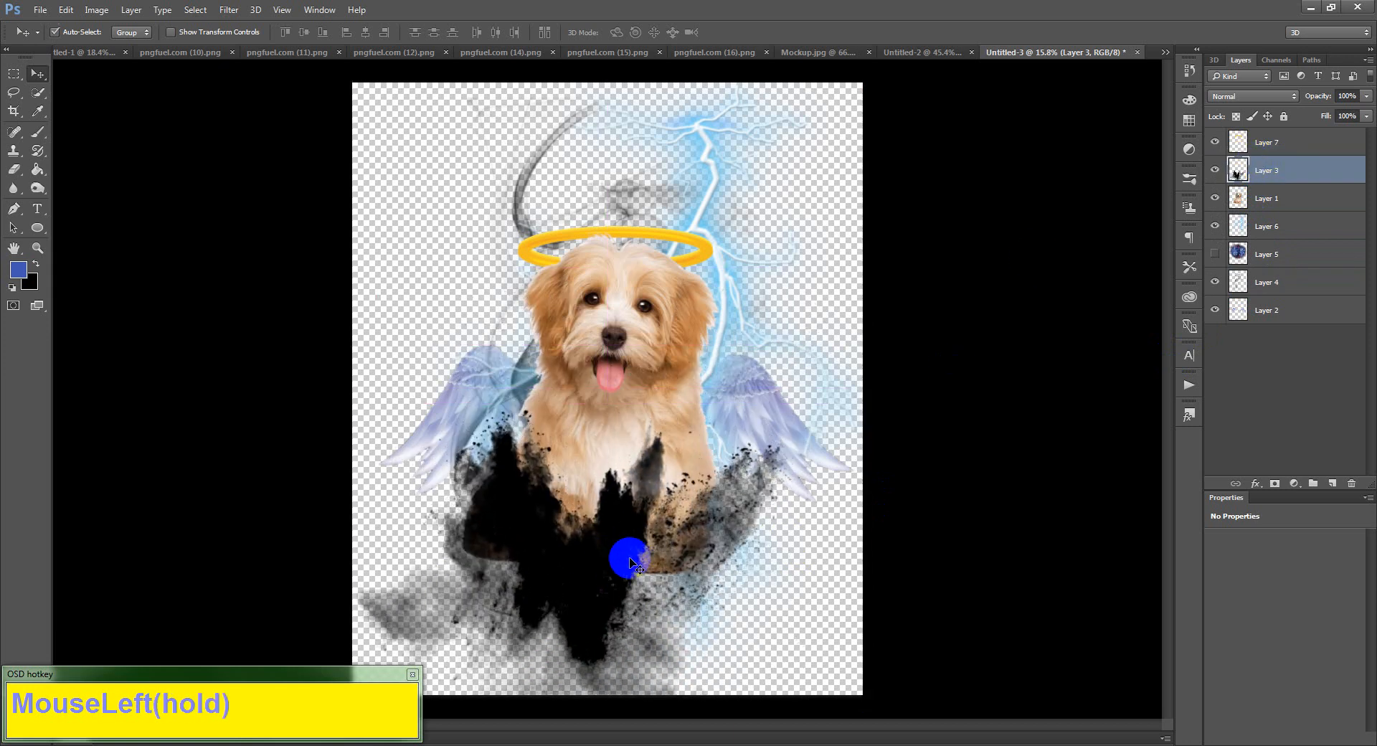
# - Flatten the Layer 3 powder to 38.73% height with Free Transform and place it under the puppy's paws
pyautogui.hotkey('ctrl', 't')
pyautogui.scroll(-2, 632, 531)
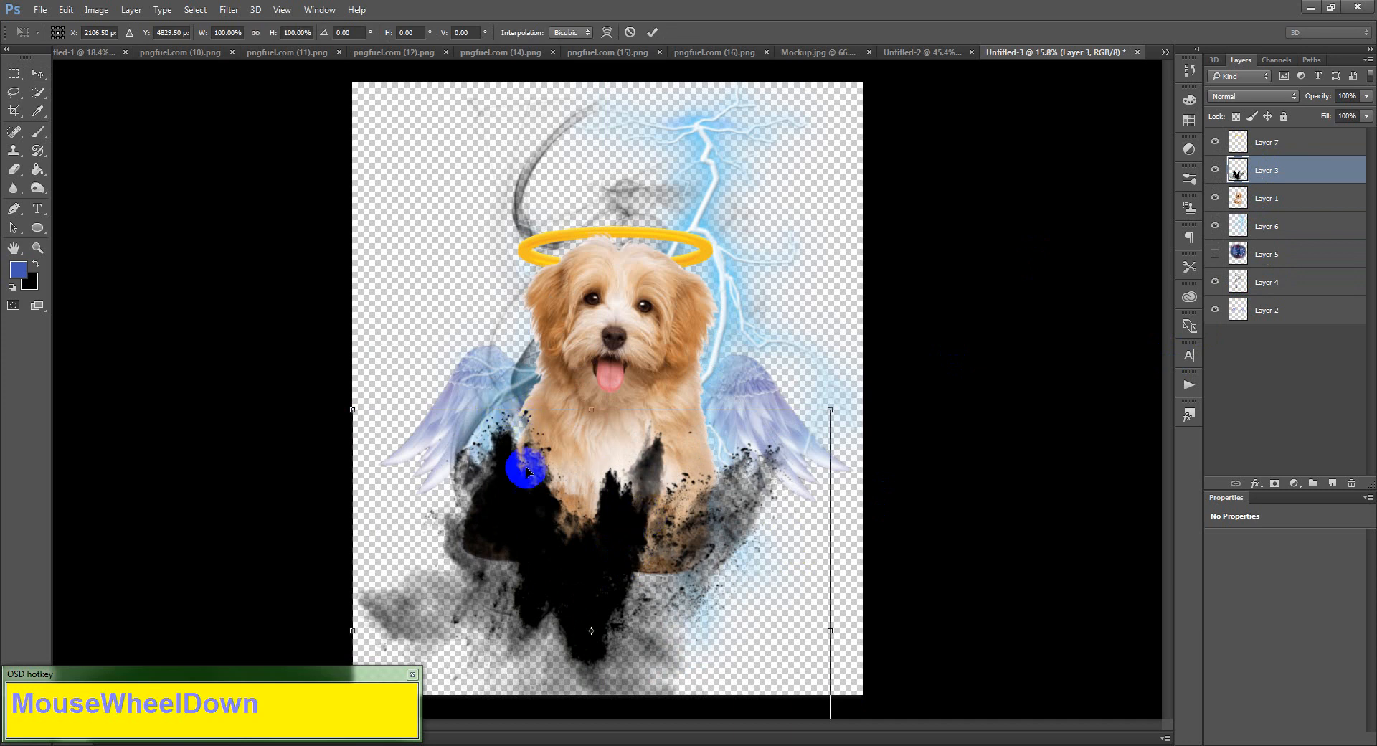
pyautogui.moveTo(579, 464); pyautogui.dragTo(634, 294)
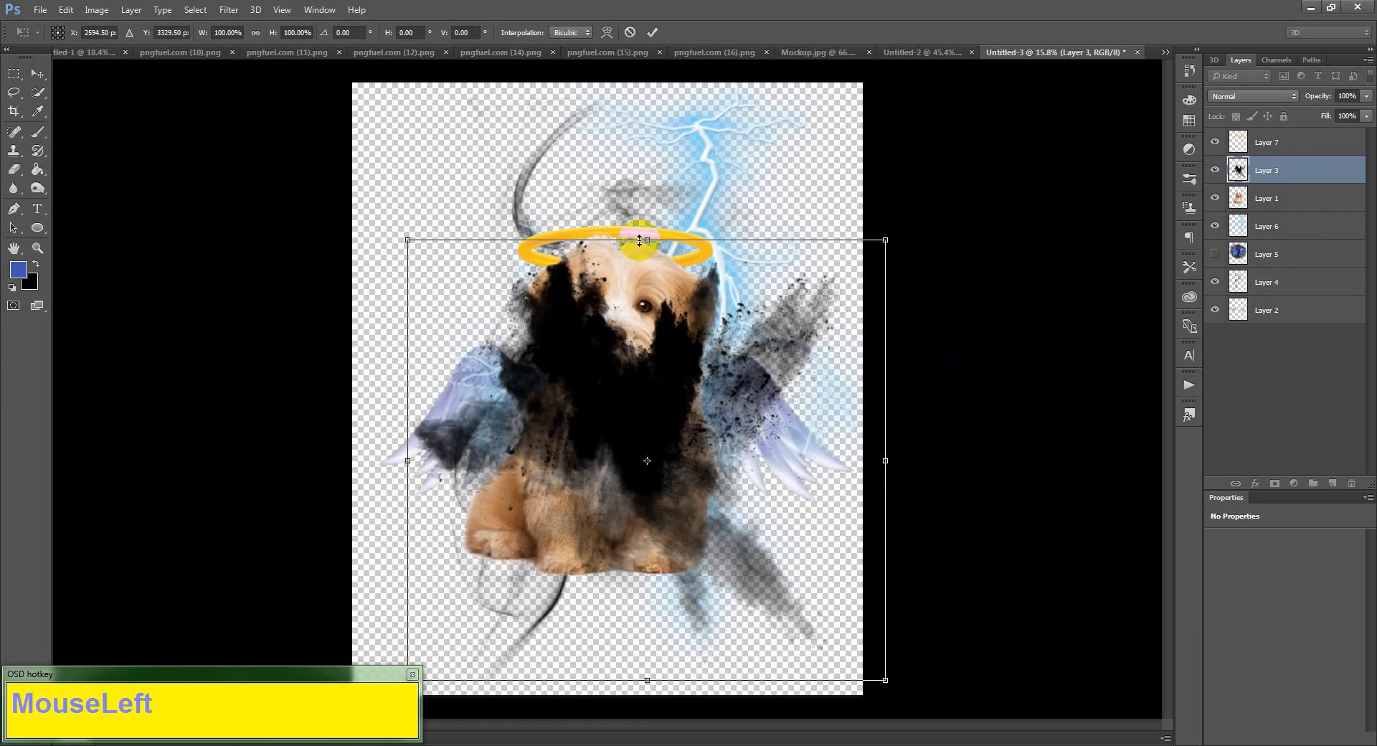
pyautogui.moveTo(647, 240); pyautogui.dragTo(635, 510)
pyautogui.moveTo(664, 557); pyautogui.dragTo(631, 547)
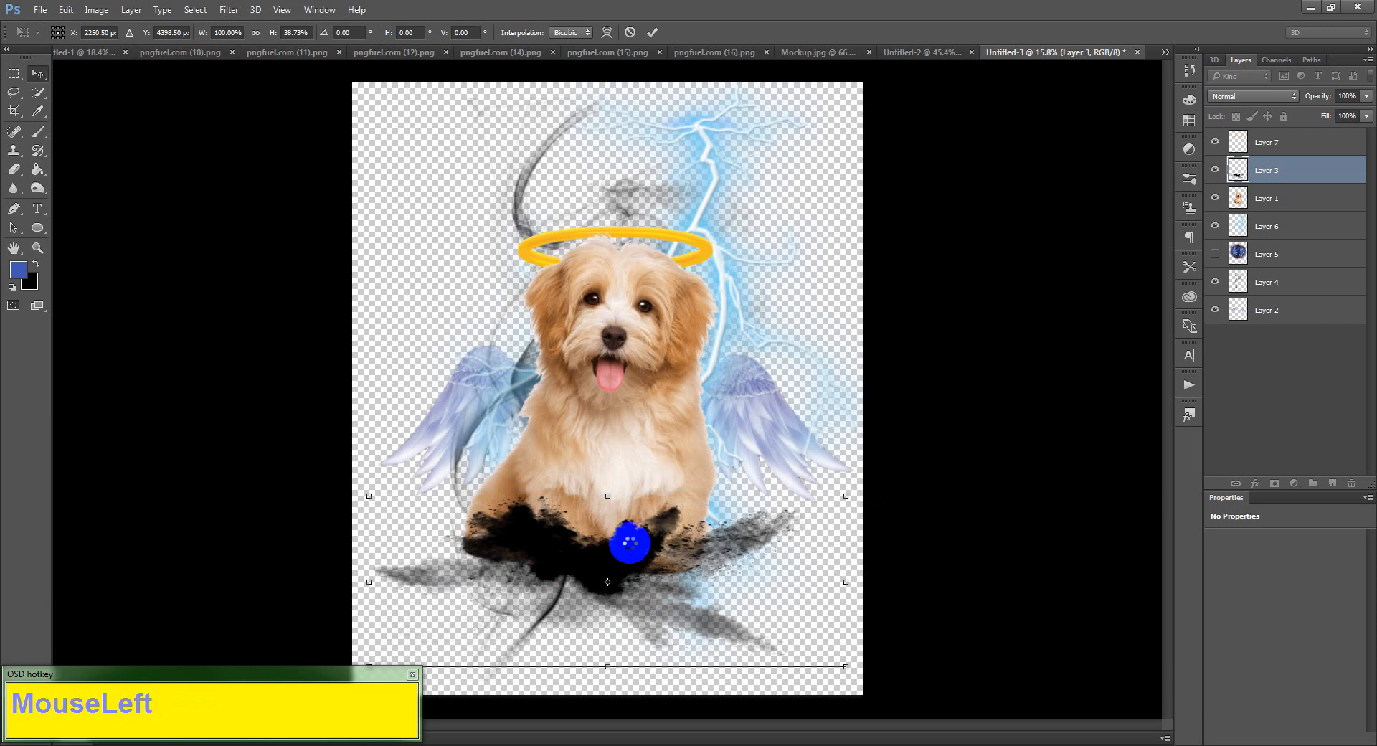
pyautogui.doubleClick(630, 545)
pyautogui.scroll(-1, 631, 548)
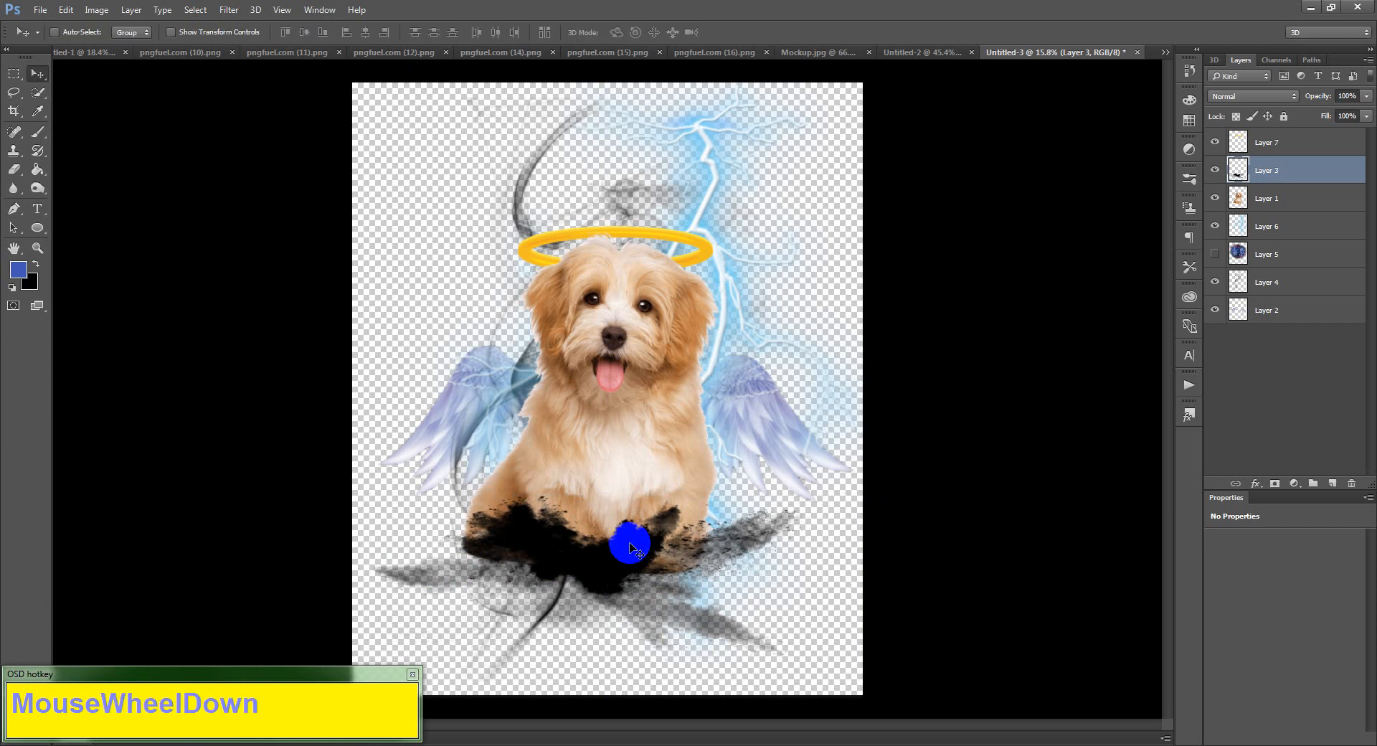
pyautogui.moveTo(658, 543); pyautogui.dragTo(665, 569)
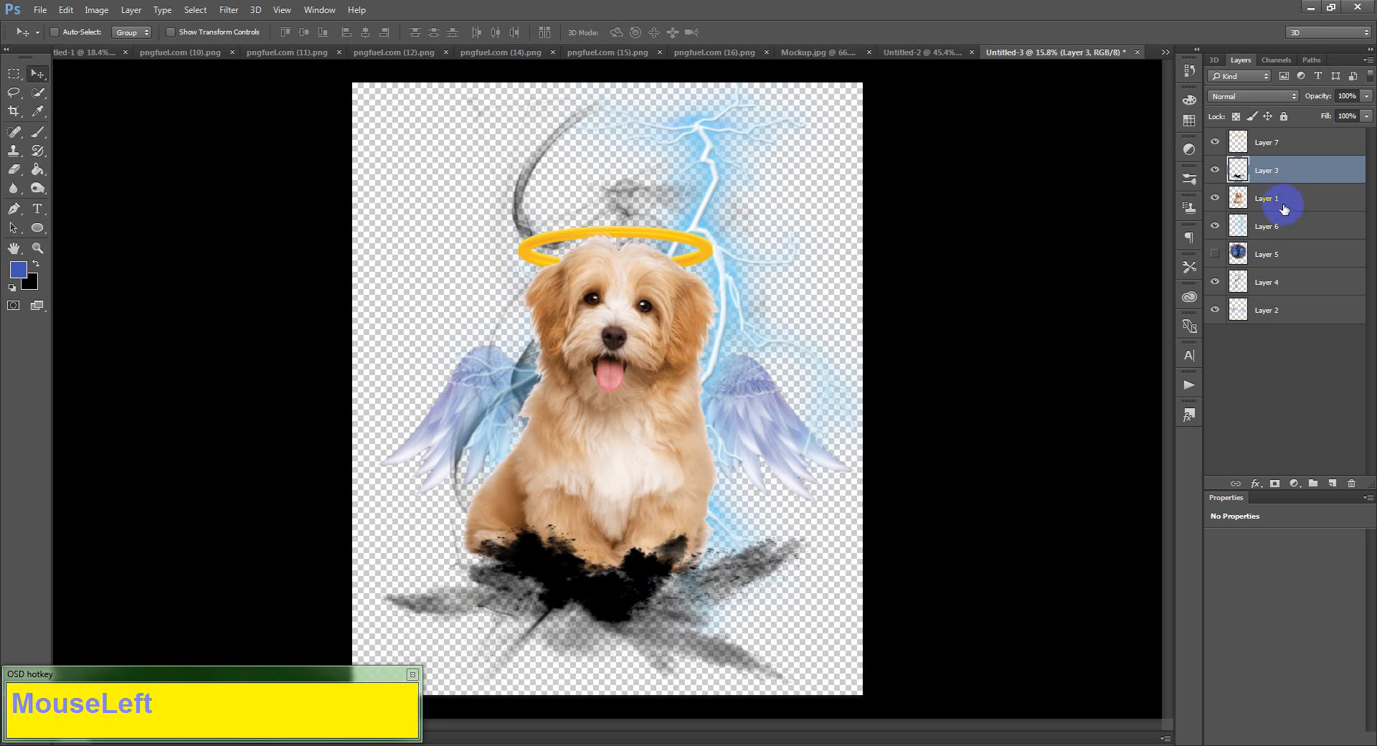
# - Raise the Layer 6 lightning above Layer 3 in the layer order and move it down over the puppy's lower body
pyautogui.click(1264, 225)
pyautogui.moveTo(1283, 224); pyautogui.dragTo(1276, 195)
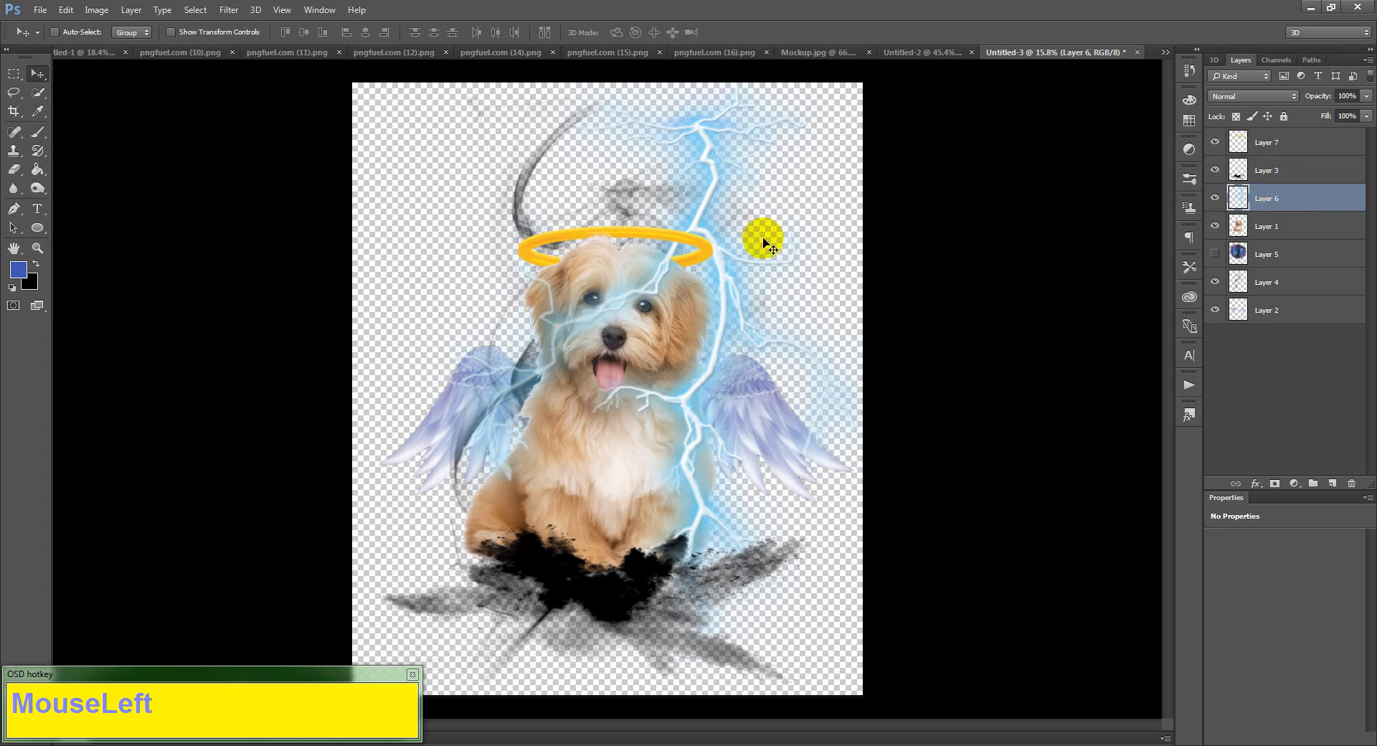
pyautogui.moveTo(716, 241); pyautogui.dragTo(768, 399)
pyautogui.click(1249, 198)
pyautogui.moveTo(1249, 198); pyautogui.dragTo(1252, 170)
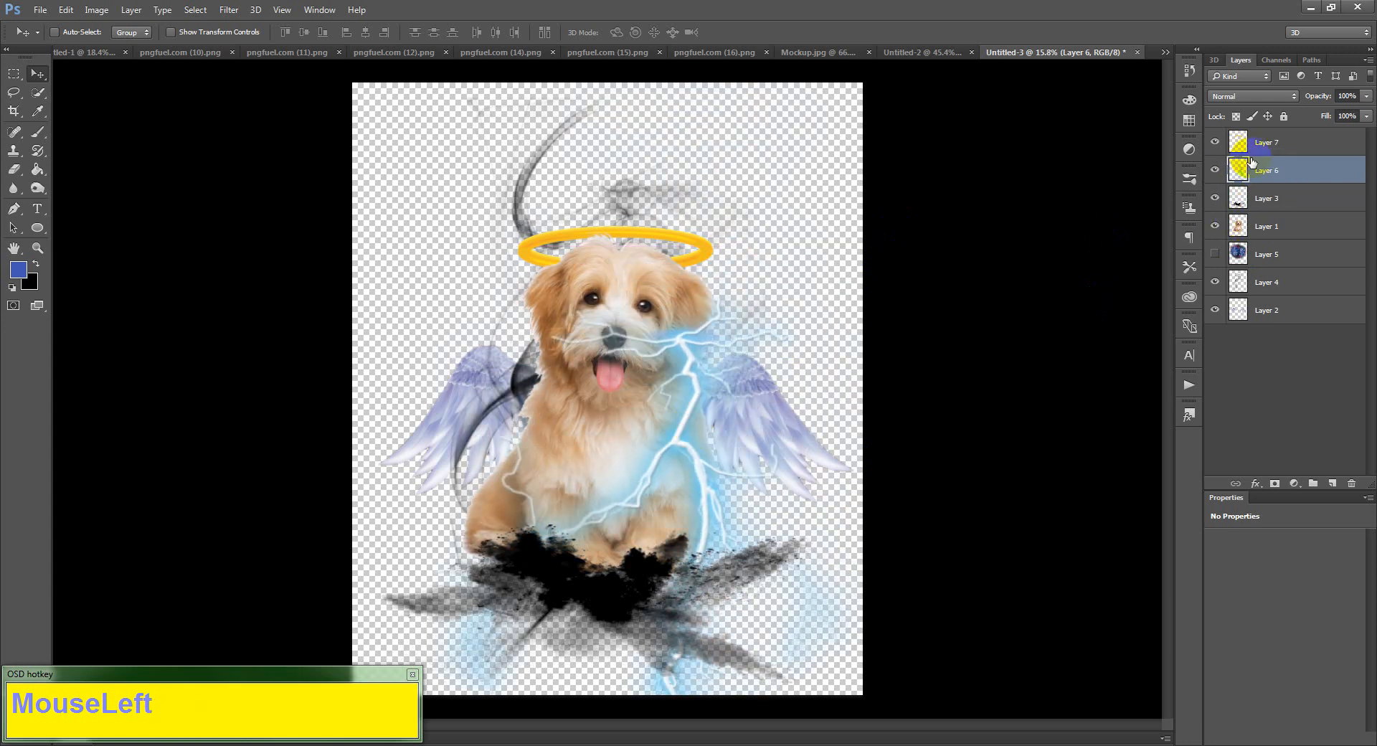
# - Scale the Layer 6 lightning to 37% and rotate it about 50.5° over the powder at the puppy's feet
pyautogui.hotkey('ctrl', 't')
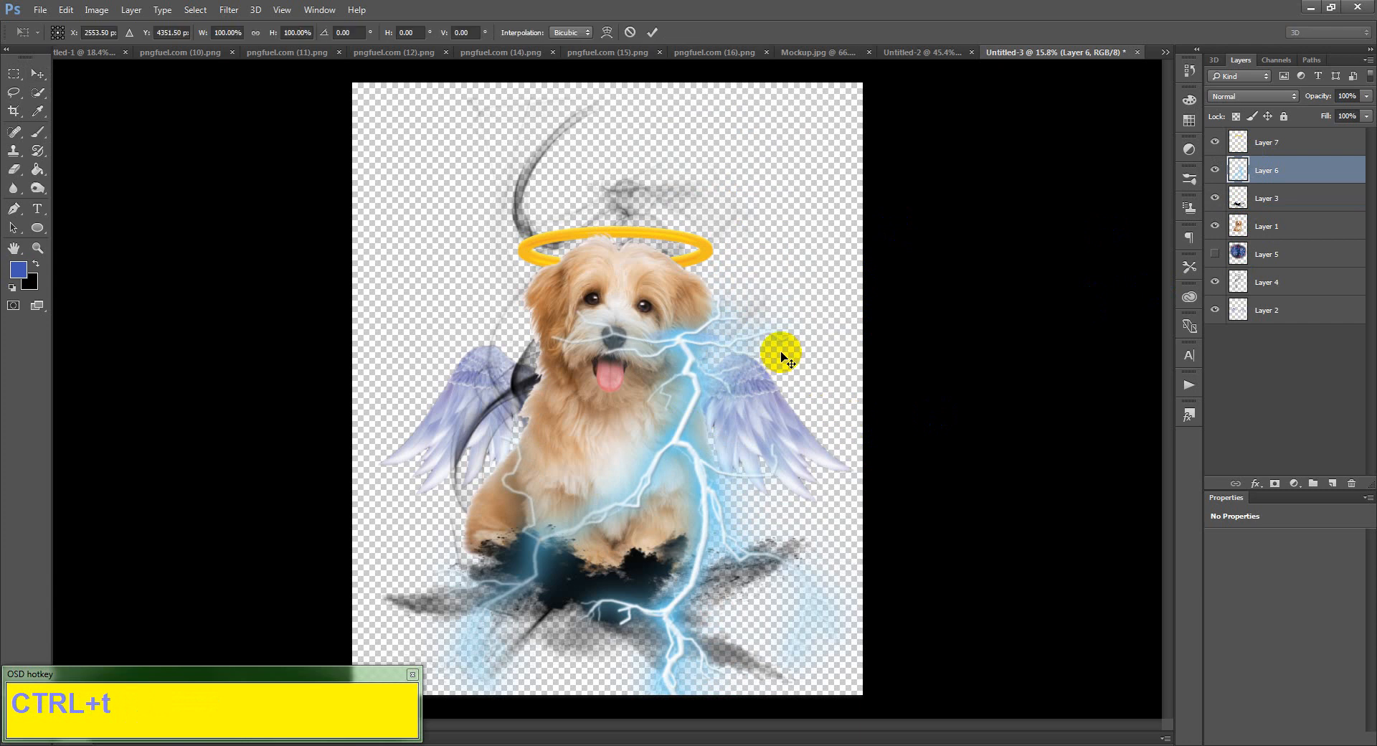
pyautogui.moveTo(893, 274); pyautogui.dragTo(792, 573)
pyautogui.click(710, 438)
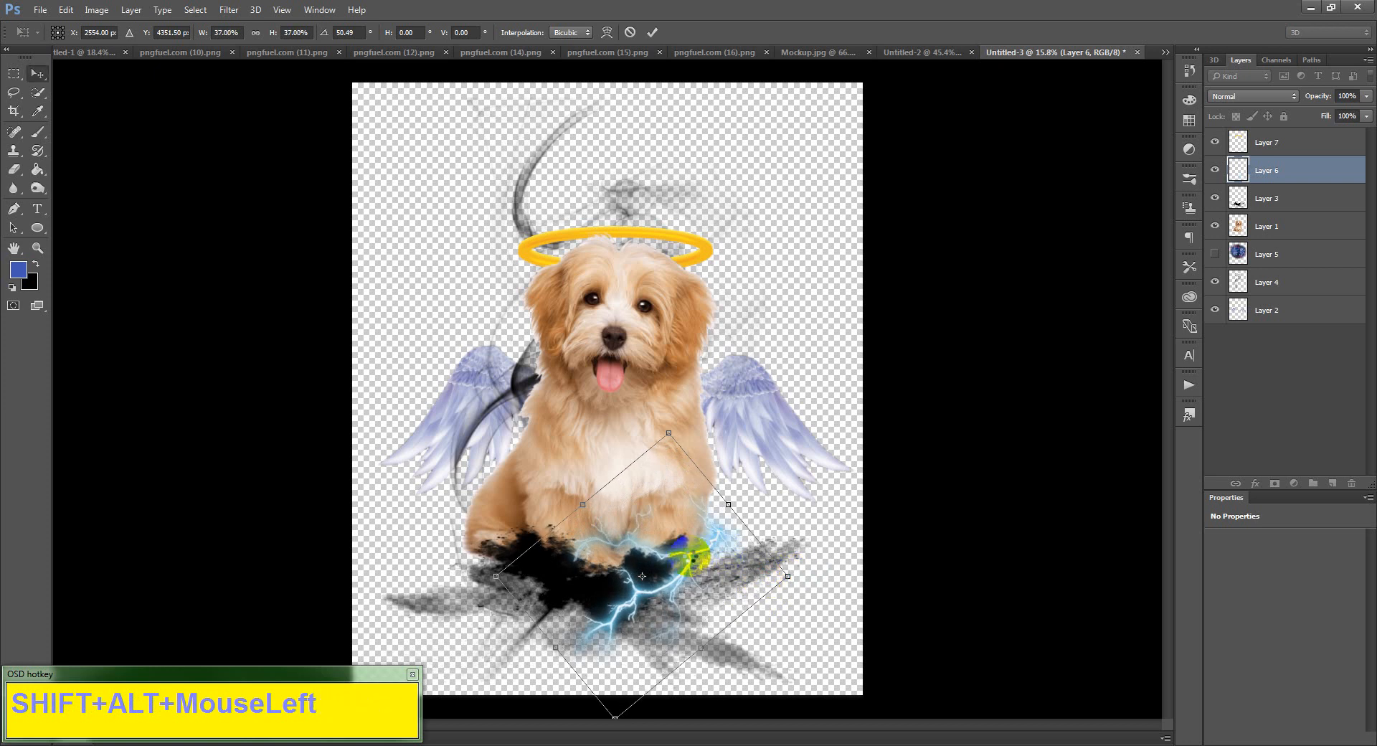
pyautogui.press('Return')
# - Duplicate the small lightning, rotate the copy and fit it over the left half of the powder to join the original bolt
pyautogui.moveTo(691, 555); pyautogui.dragTo(550, 574)
pyautogui.hotkey('ctrl', 't')
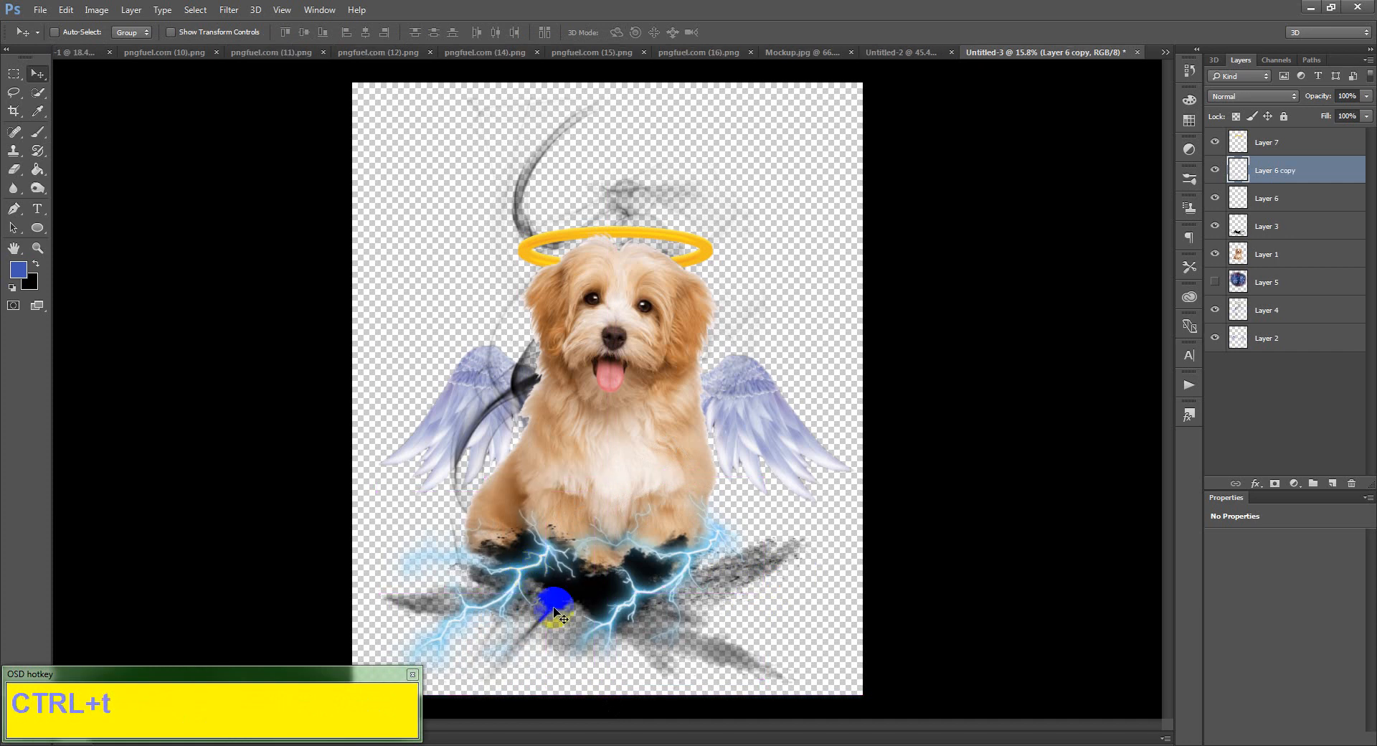
pyautogui.moveTo(608, 598); pyautogui.dragTo(460, 518)
pyautogui.moveTo(501, 636); pyautogui.dragTo(548, 621)
pyautogui.doubleClick(548, 622)
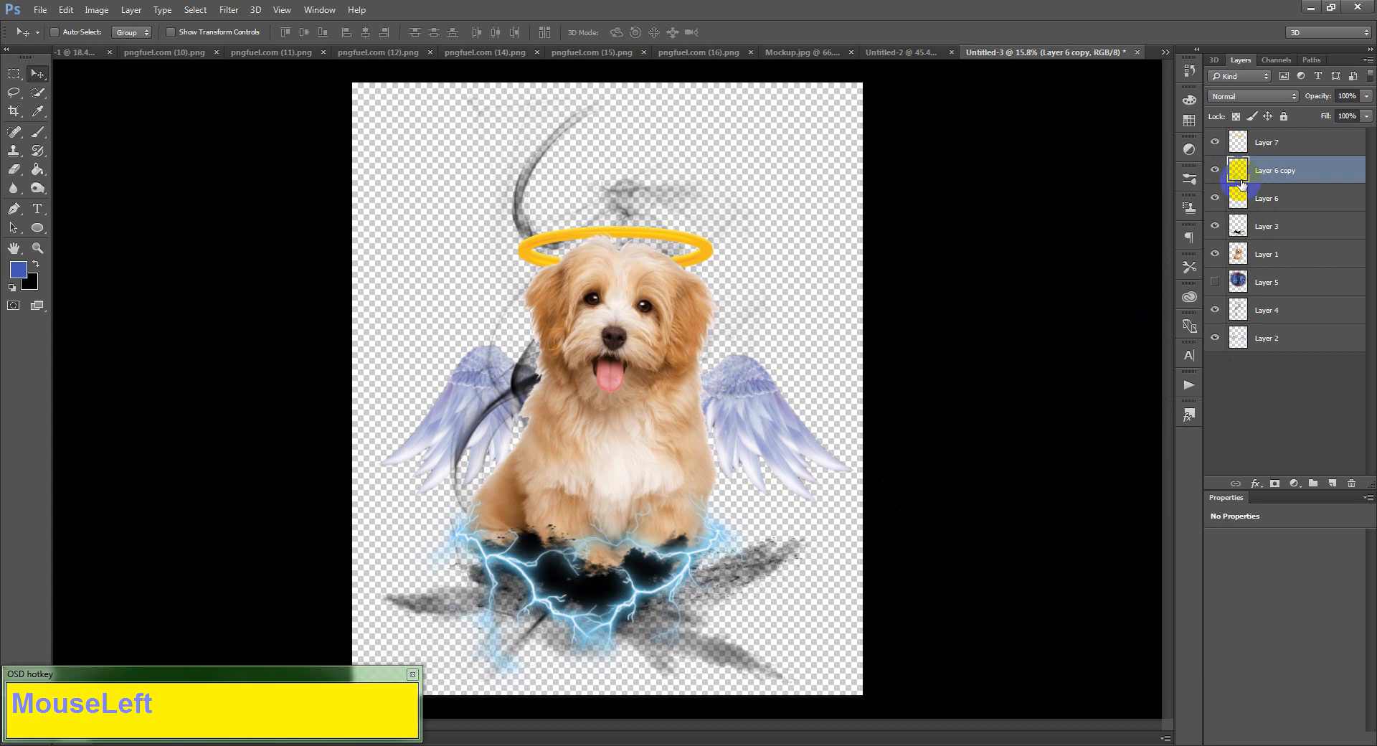
# - Check both lightning layers by toggling their visibility, and merge Layer 6 copy down into Layer 6
pyautogui.click(1215, 170)
pyautogui.click(1215, 170)
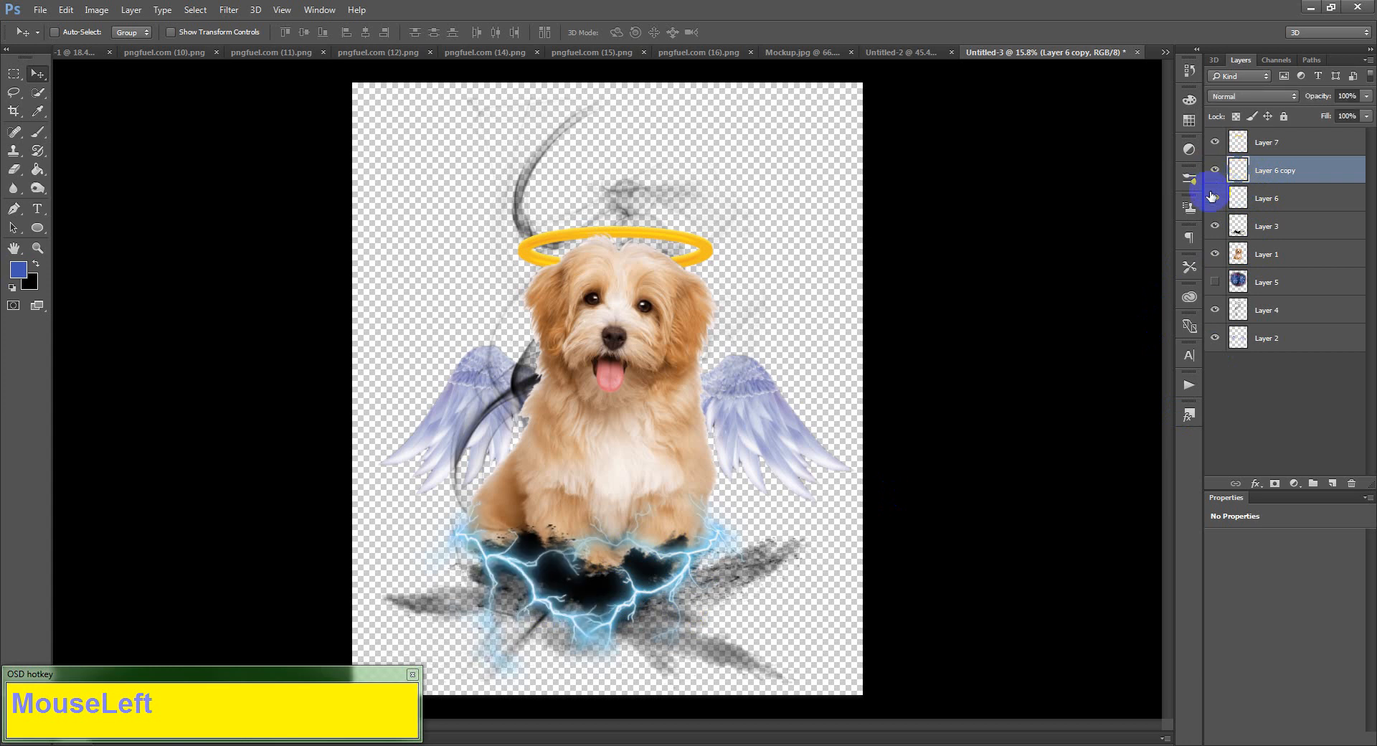
pyautogui.click(1214, 204)
pyautogui.click(1214, 203)
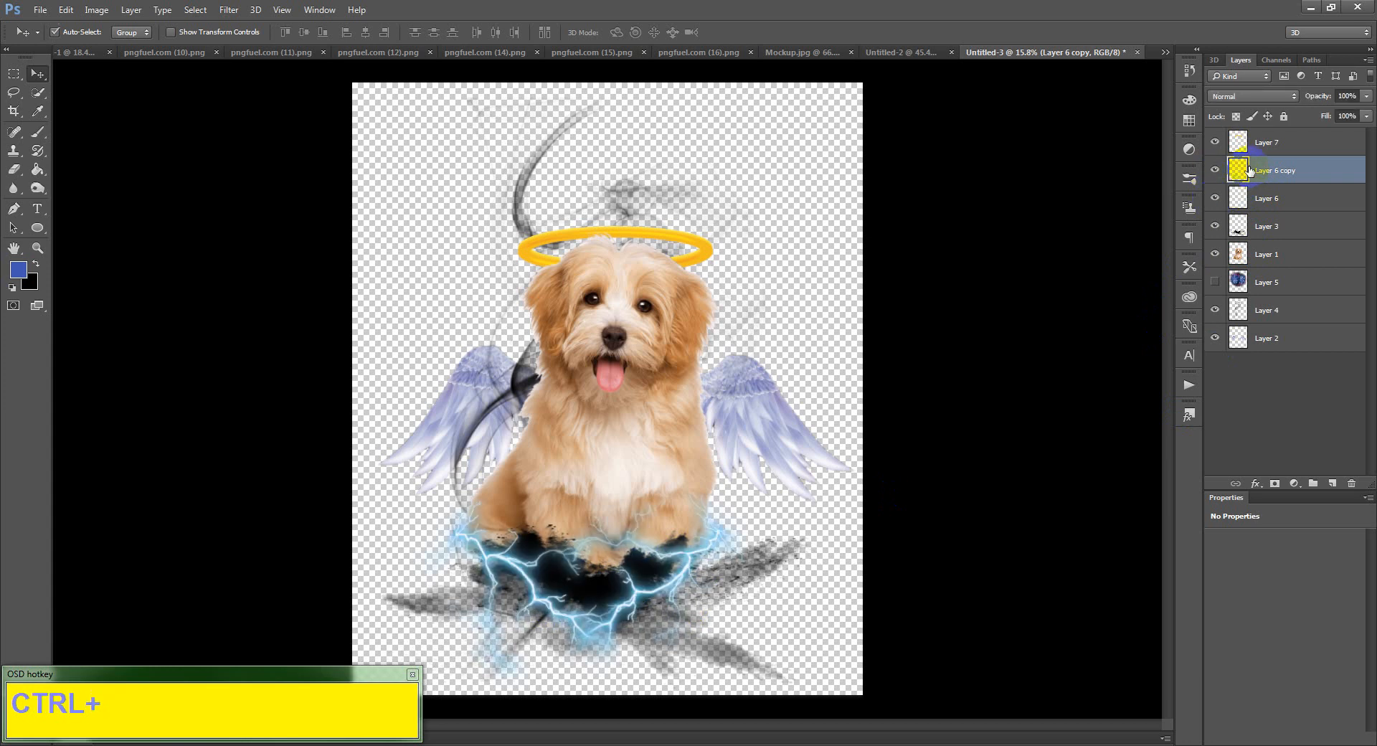
pyautogui.hotkey('ctrl', 'e')
pyautogui.click(1215, 170)
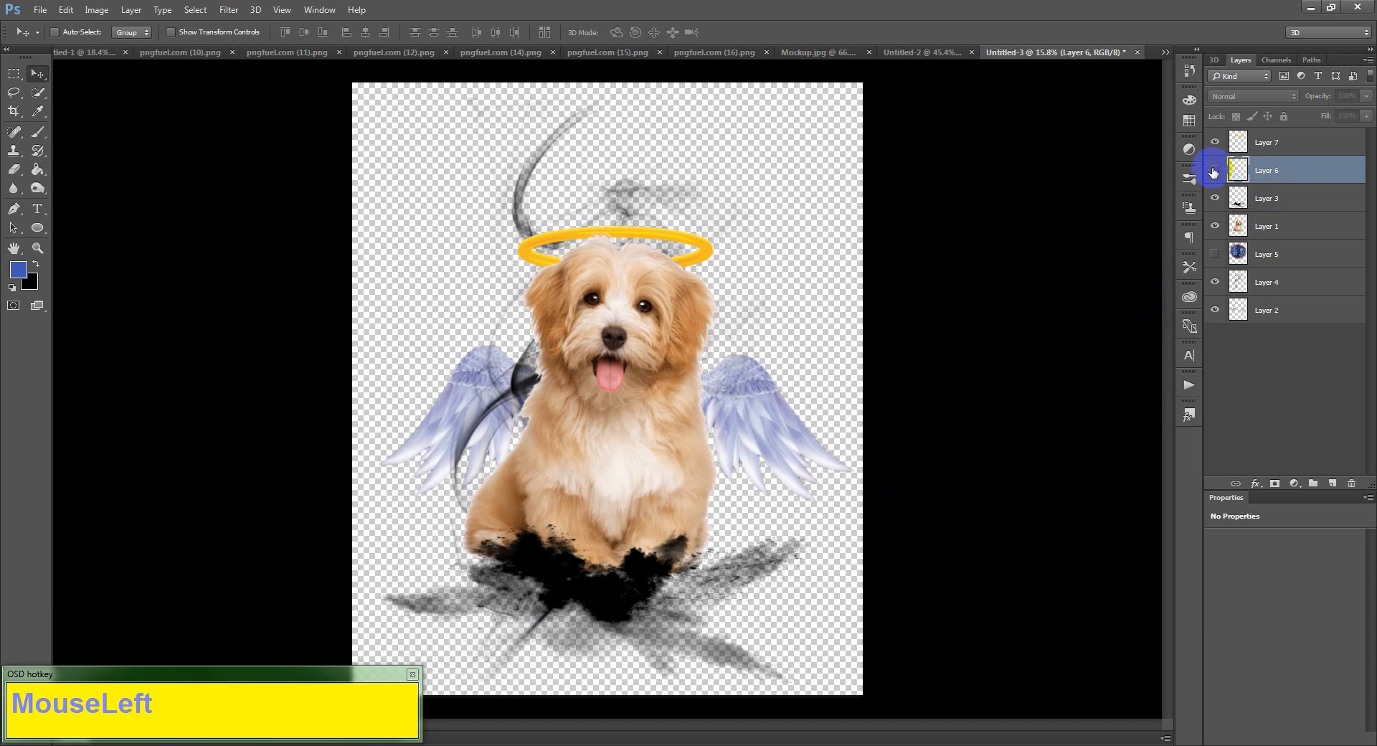
pyautogui.click(1215, 170)
pyautogui.click(667, 459)
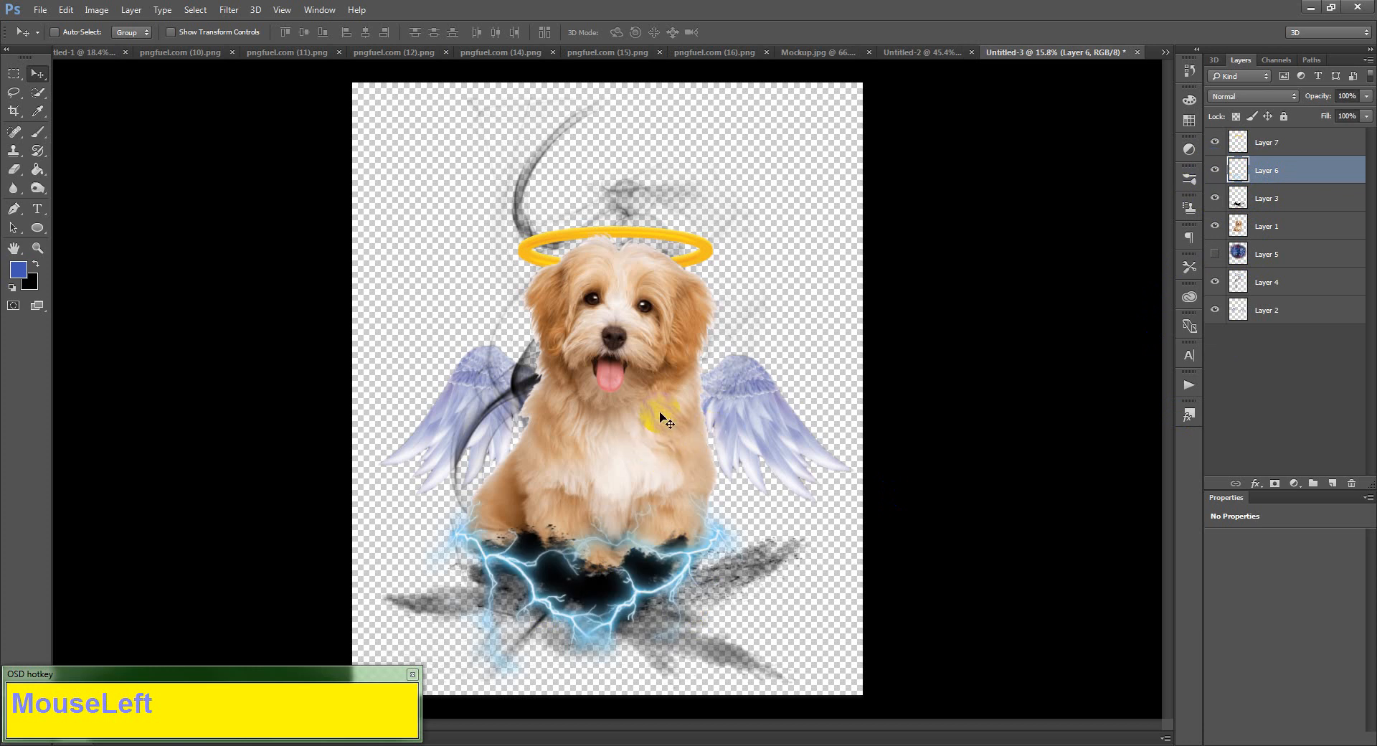
pyautogui.click(646, 441)
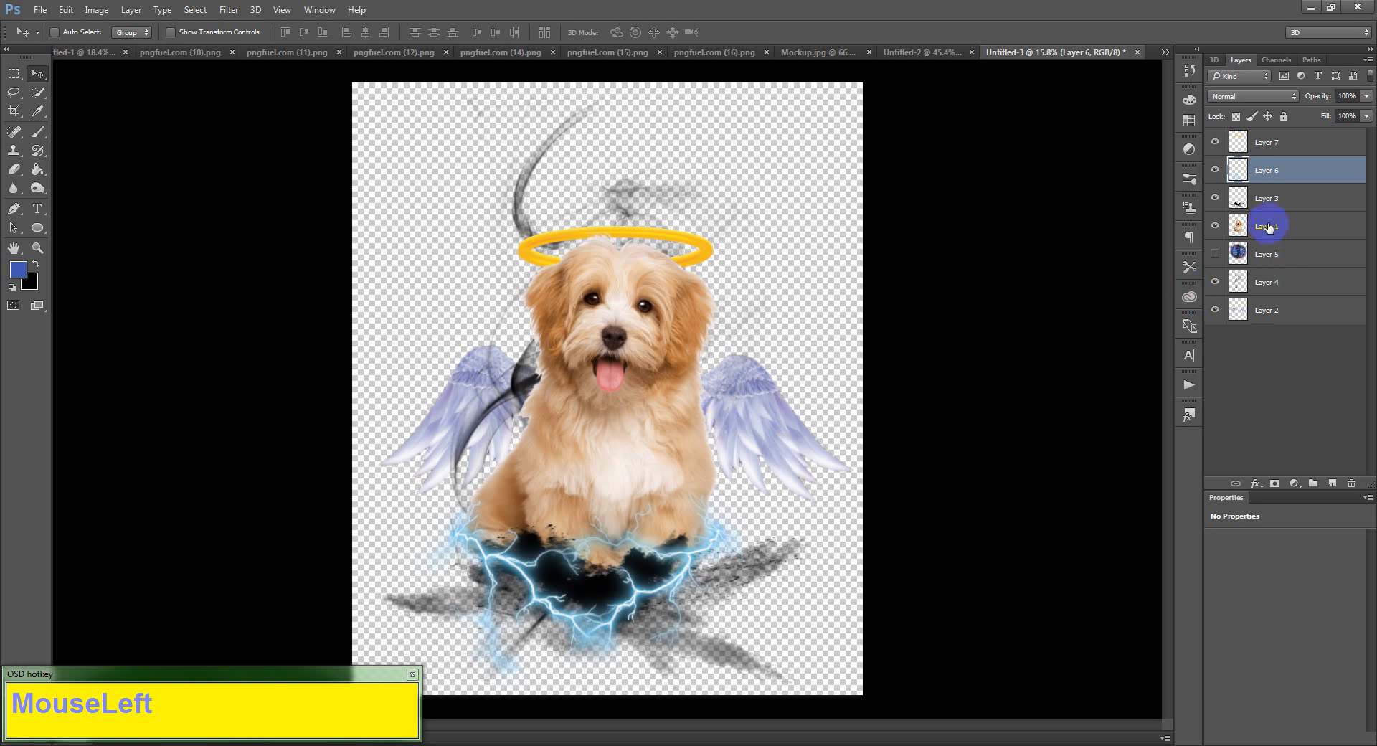
# - Scale the halo on Layer 7 and the puppy on Layer 1 together to about 82.5% and set them on the powder base
pyautogui.click(1212, 142)
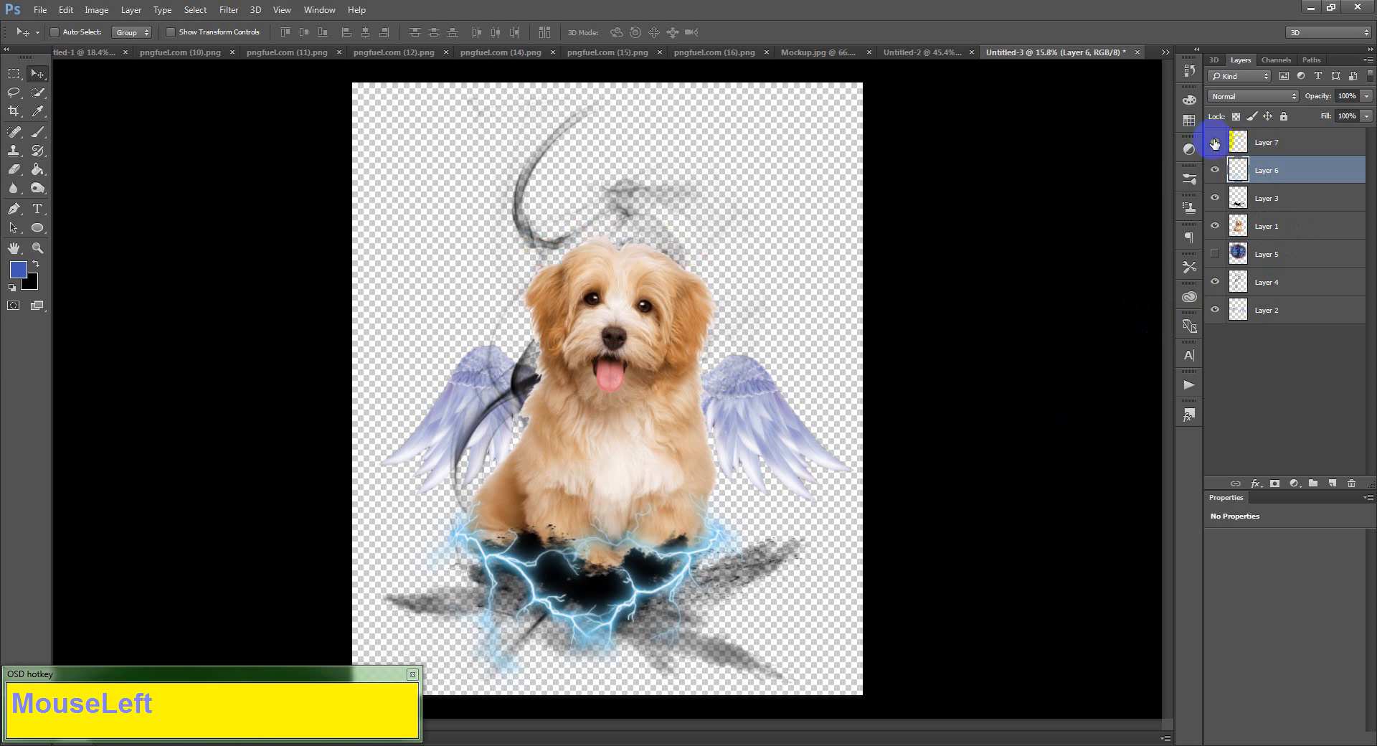
pyautogui.click(1215, 143)
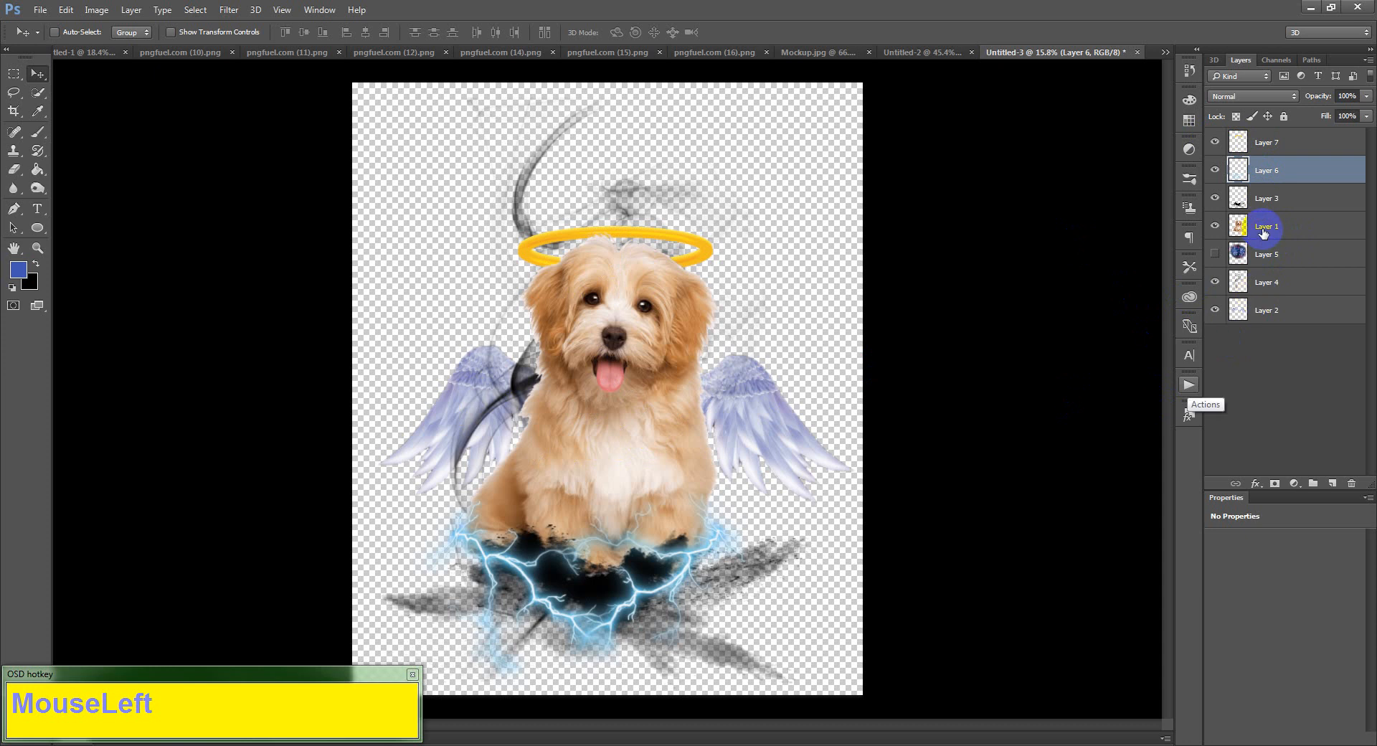
pyautogui.click(1255, 149)
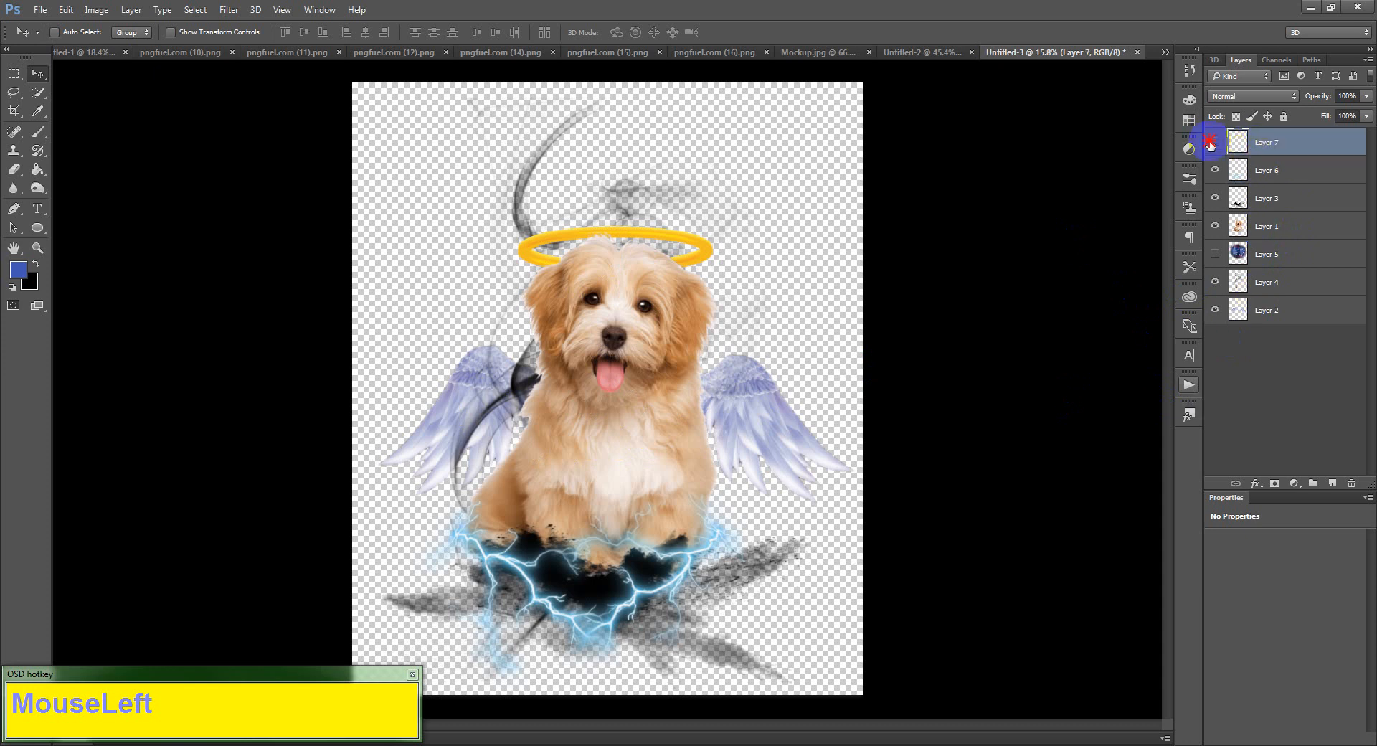
pyautogui.click(1214, 141)
pyautogui.click(1214, 141)
pyautogui.press('ctrl')
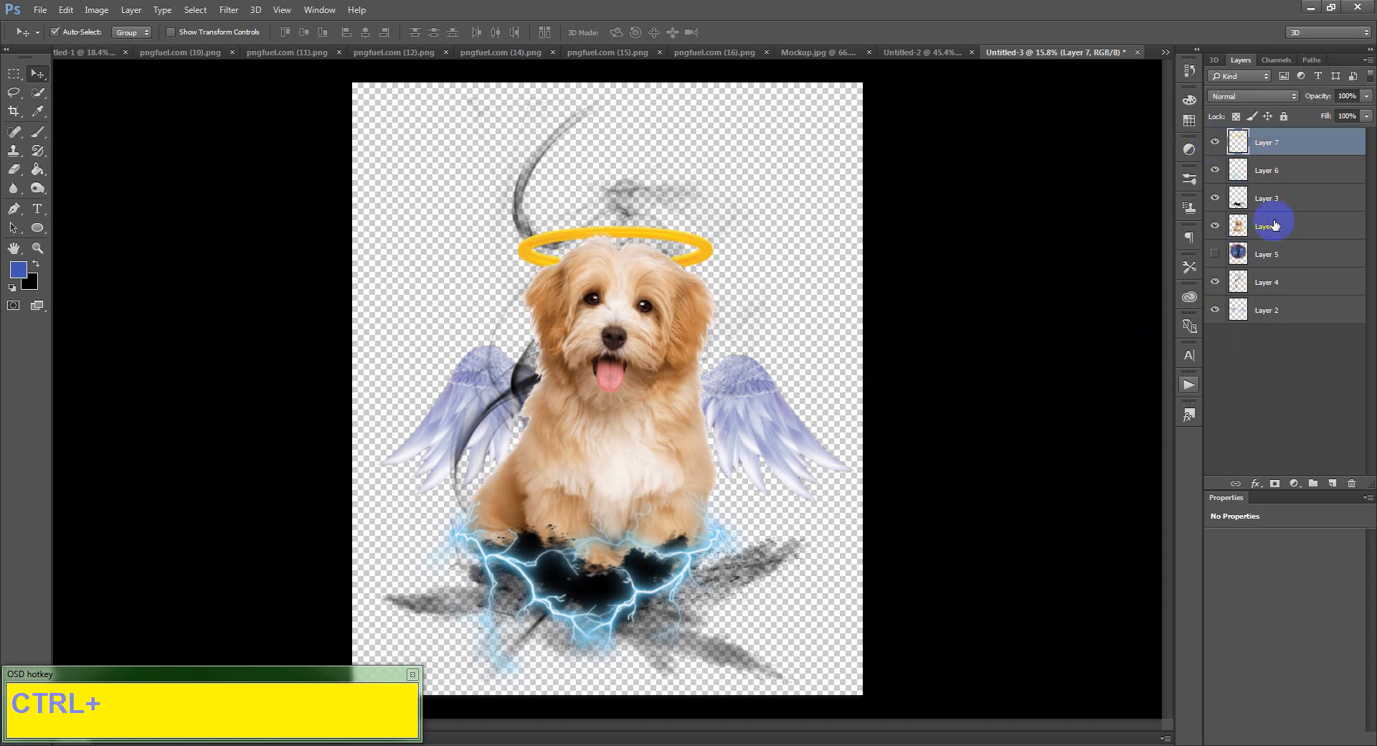
pyautogui.keyDown('ctrl'); pyautogui.click(1274, 225); pyautogui.keyUp('ctrl')
pyautogui.hotkey('ctrl', 't')
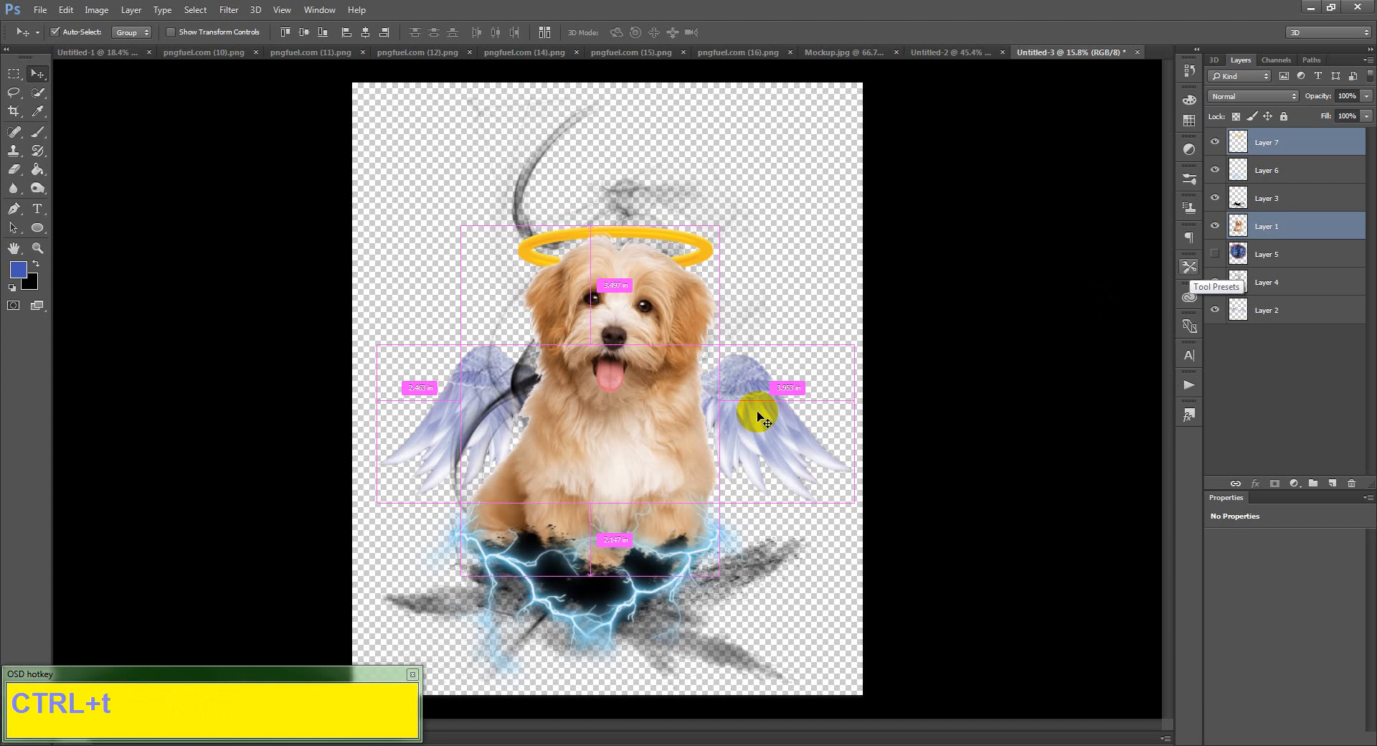
pyautogui.moveTo(719, 226); pyautogui.dragTo(707, 263)
pyautogui.moveTo(655, 412); pyautogui.dragTo(656, 423)
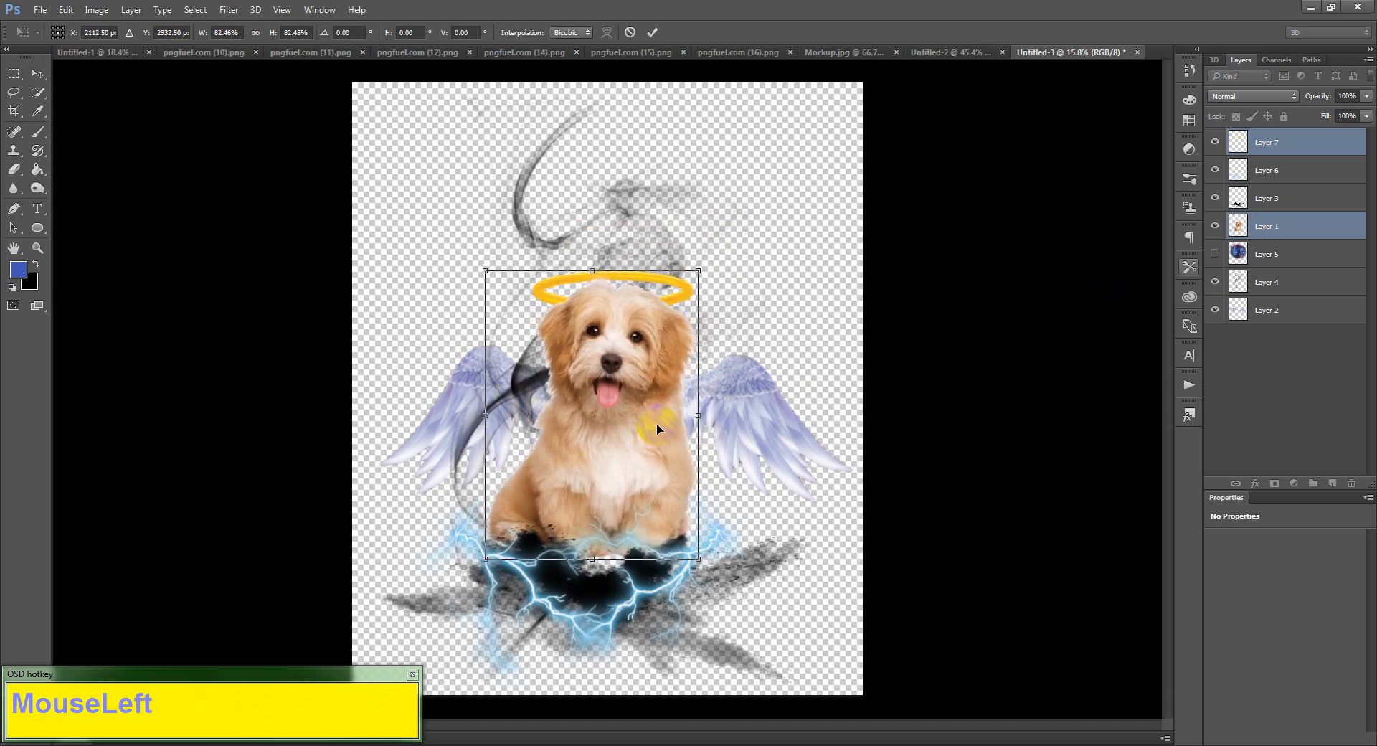
pyautogui.doubleClick(656, 423)
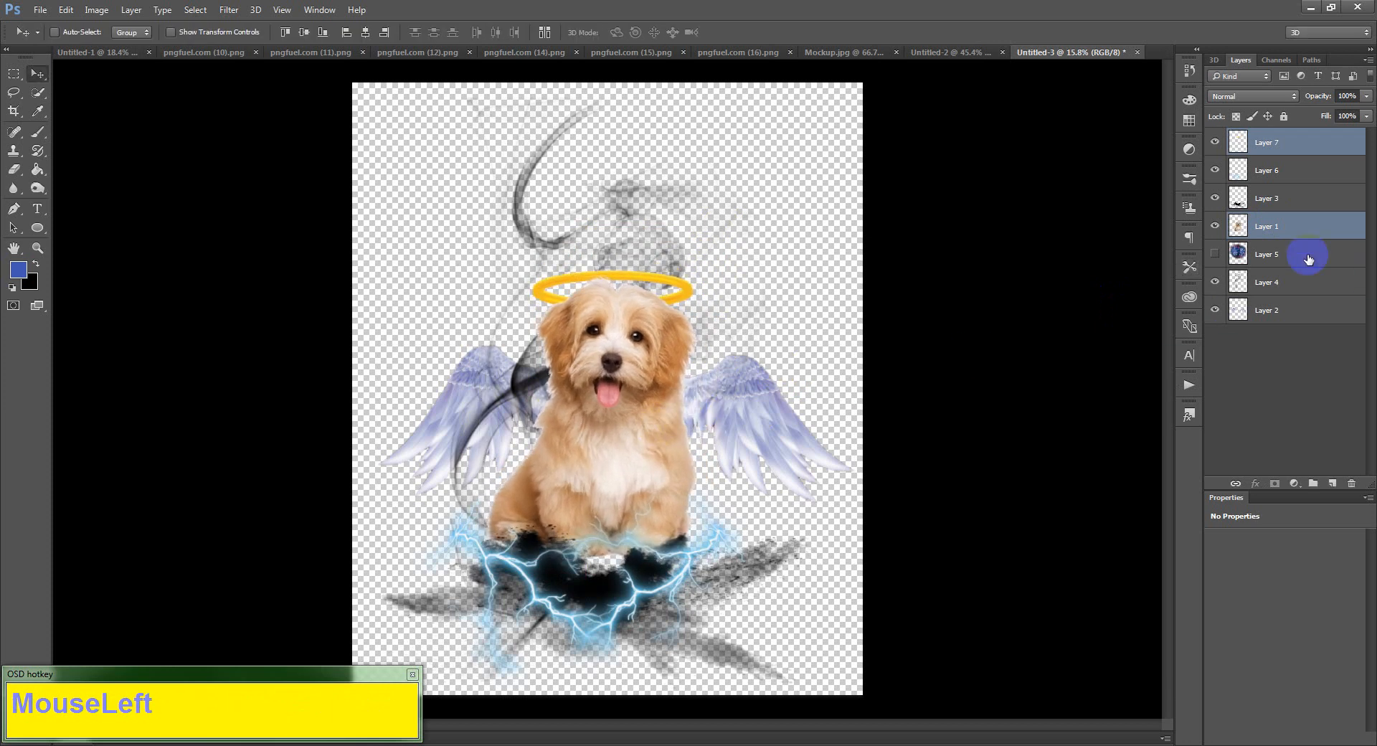
# - Nudge the Layer 3 powder and the Layer 6 lightning up and slightly right beneath the puppy's paws
pyautogui.click(1270, 203)
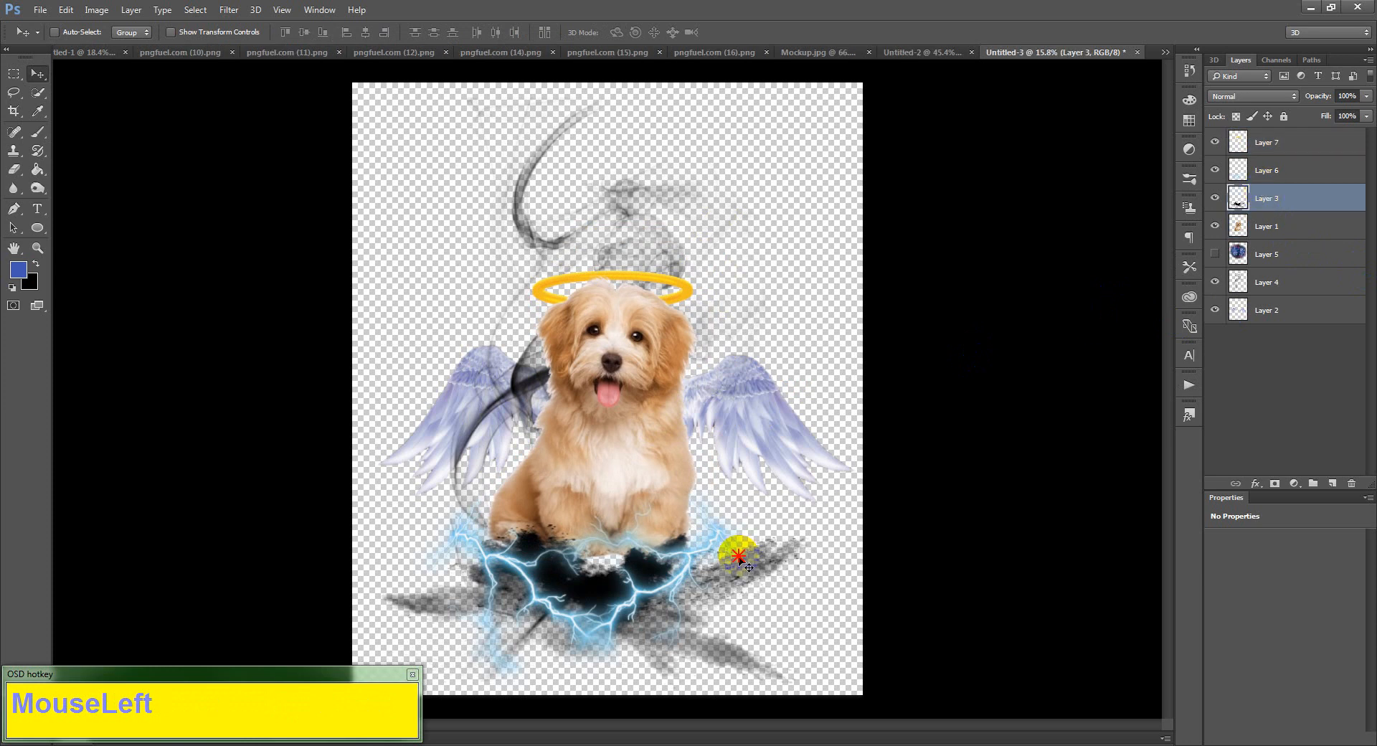
pyautogui.moveTo(738, 532); pyautogui.dragTo(744, 526)
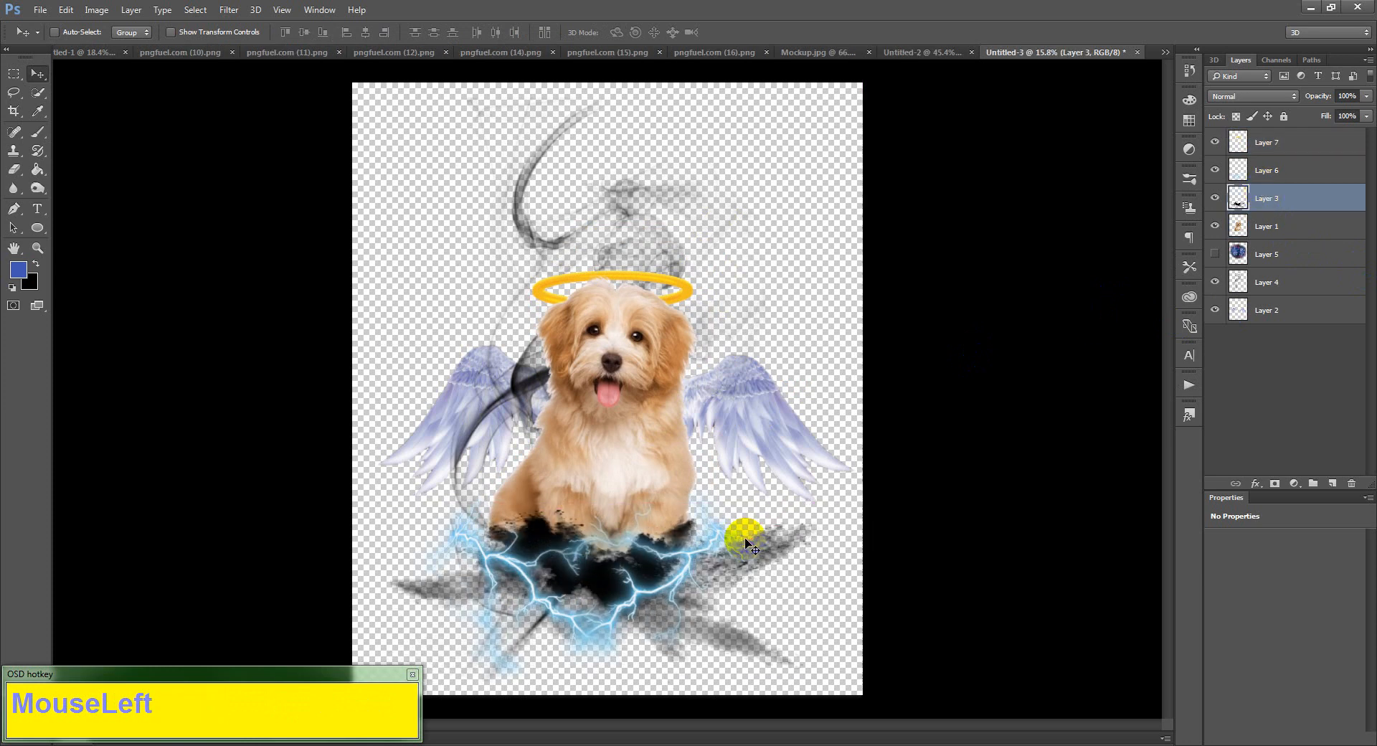
pyautogui.click(1266, 171)
pyautogui.moveTo(599, 618)
pyautogui.mouseDown()
pyautogui.moveTo(614, 574)
pyautogui.moveTo(613, 602)
pyautogui.mouseUp()
pyautogui.click(581, 467)
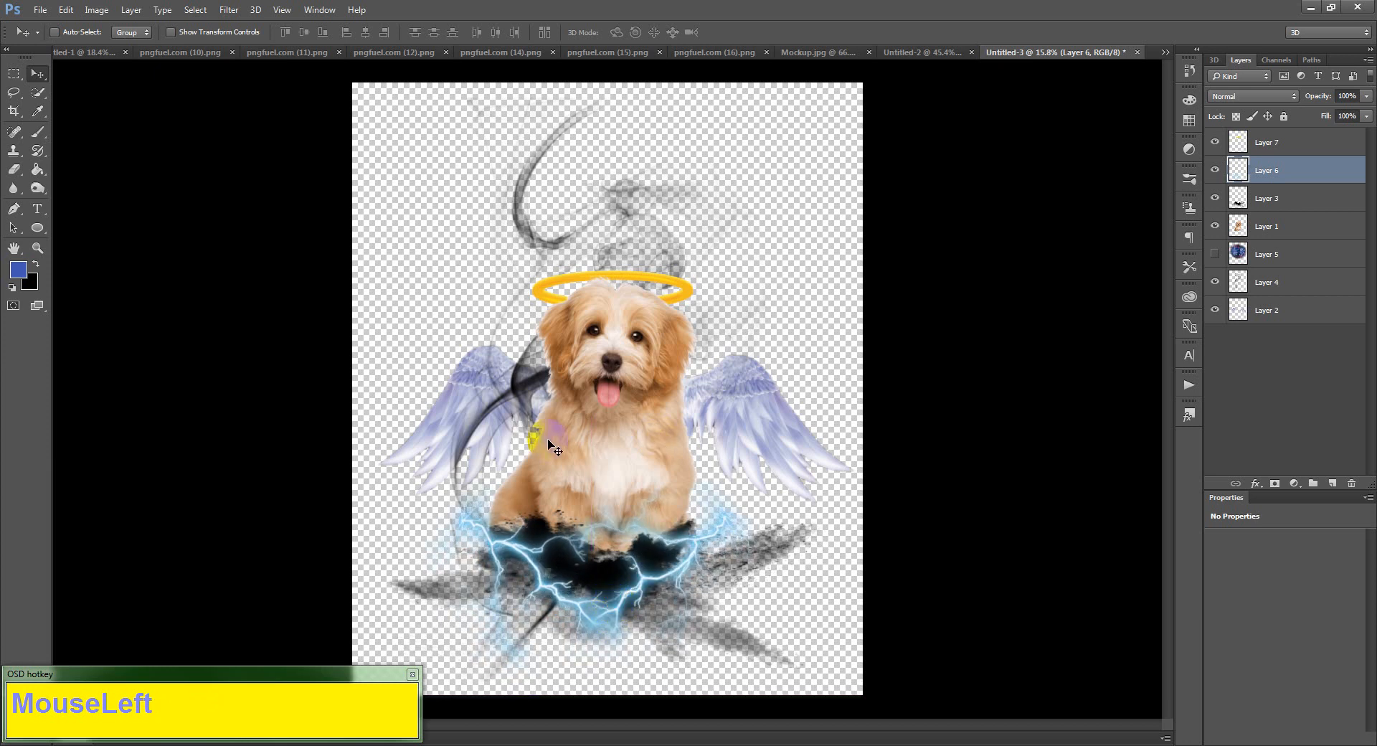
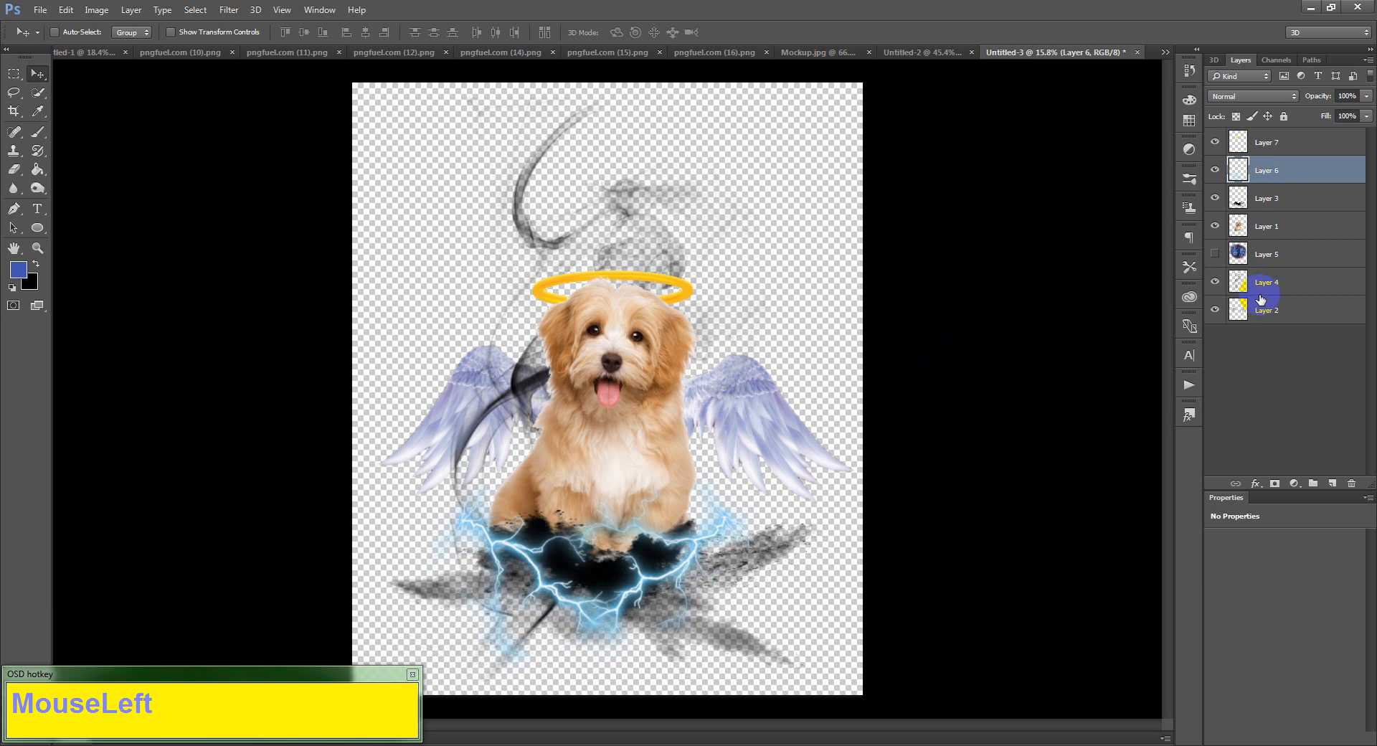
# - Move the Layer 4 smoke above the Layer 1 puppy, shrink it and set it over the right end of the powder base by the paws
pyautogui.click(1216, 283)
pyautogui.click(1216, 283)
pyautogui.moveTo(1260, 282); pyautogui.dragTo(1273, 215)
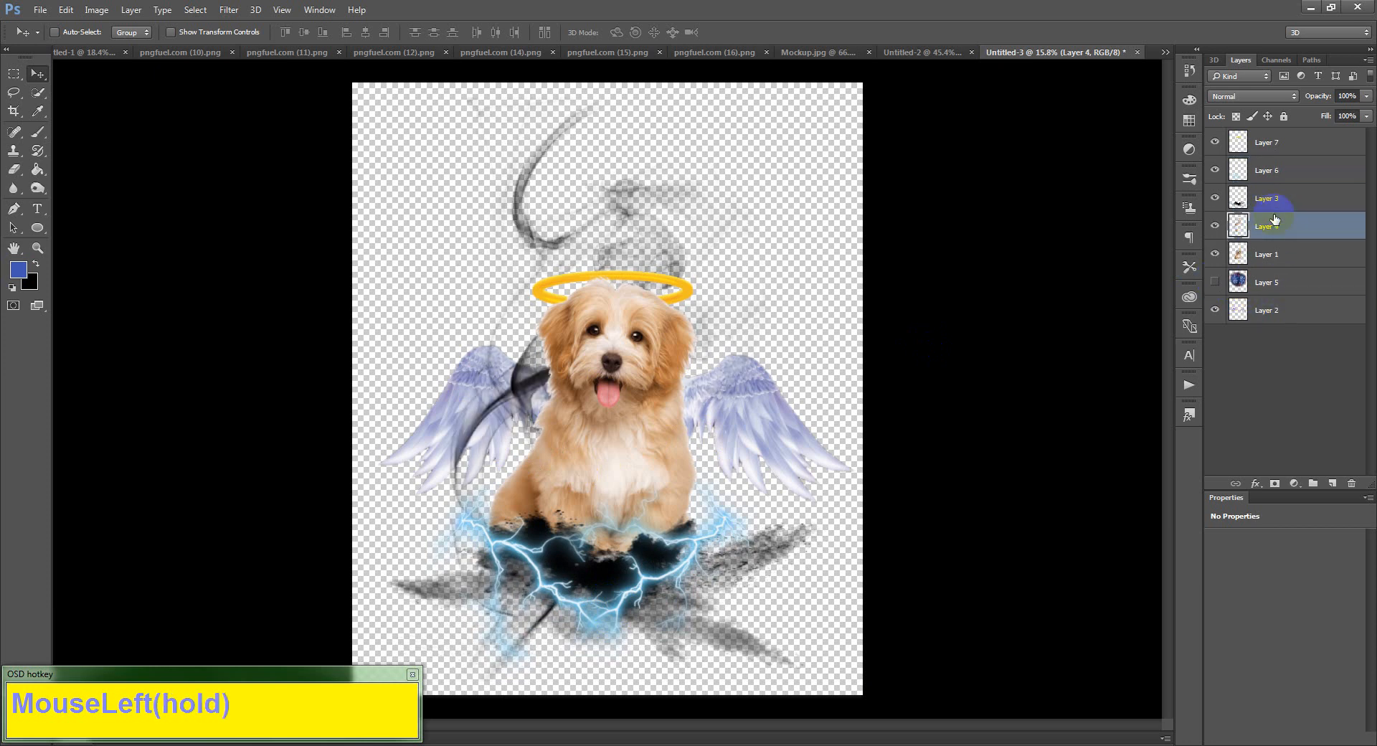
pyautogui.moveTo(672, 393); pyautogui.dragTo(729, 394)
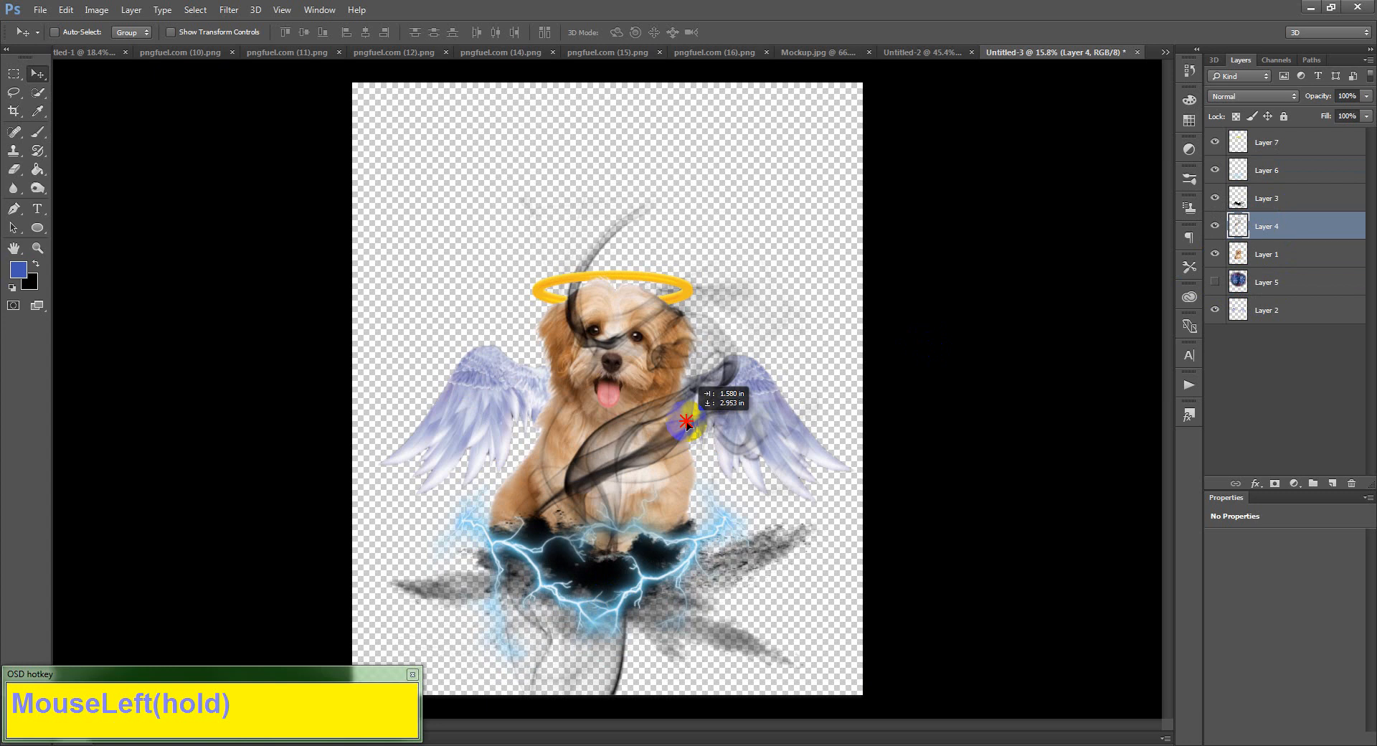
pyautogui.hotkey('ctrl', 't')
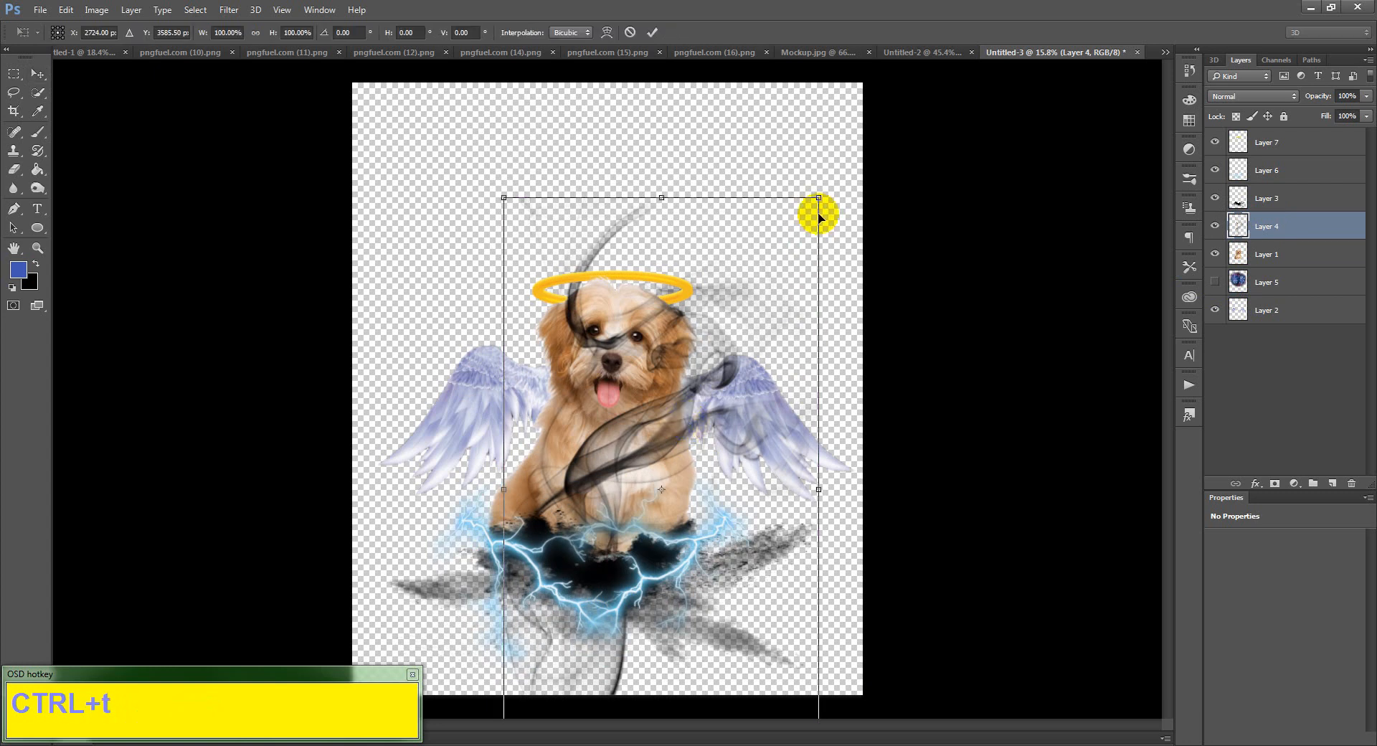
pyautogui.moveTo(817, 203); pyautogui.dragTo(739, 387)
pyautogui.moveTo(738, 514); pyautogui.dragTo(701, 523)
pyautogui.doubleClick(710, 531)
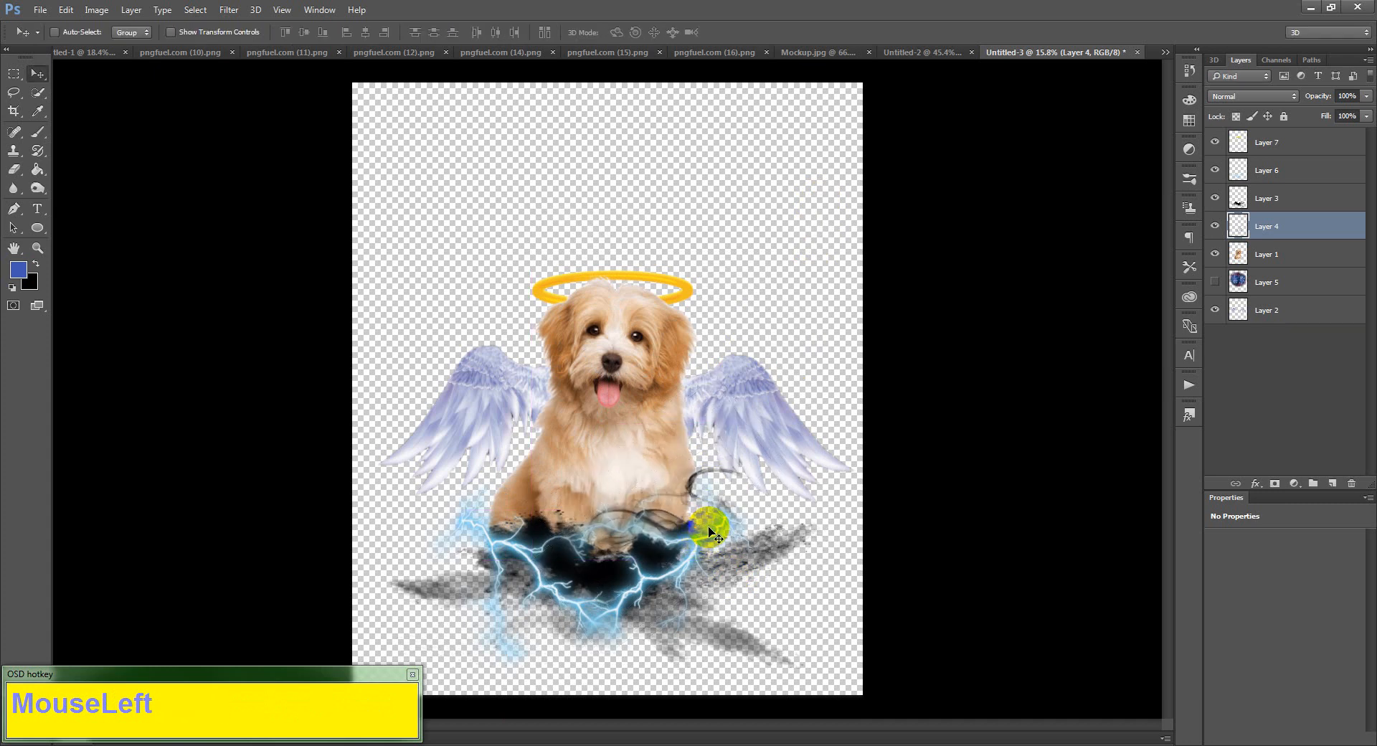
# - Duplicate the small Layer 4 smoke, rotate the copy about 58° and fit it around the left end of the powder base
pyautogui.moveTo(700, 524); pyautogui.dragTo(540, 587)
pyautogui.hotkey('ctrl', 't')
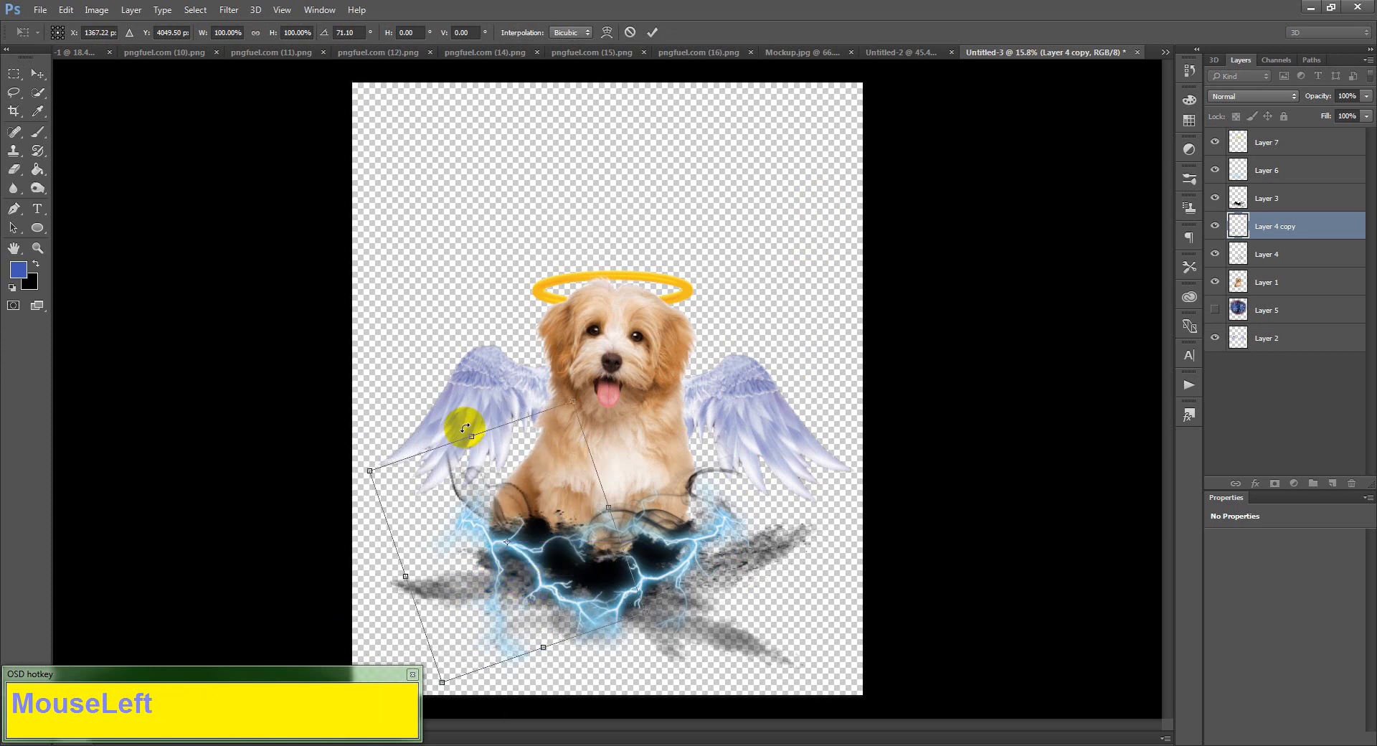
pyautogui.moveTo(469, 423); pyautogui.dragTo(440, 433)
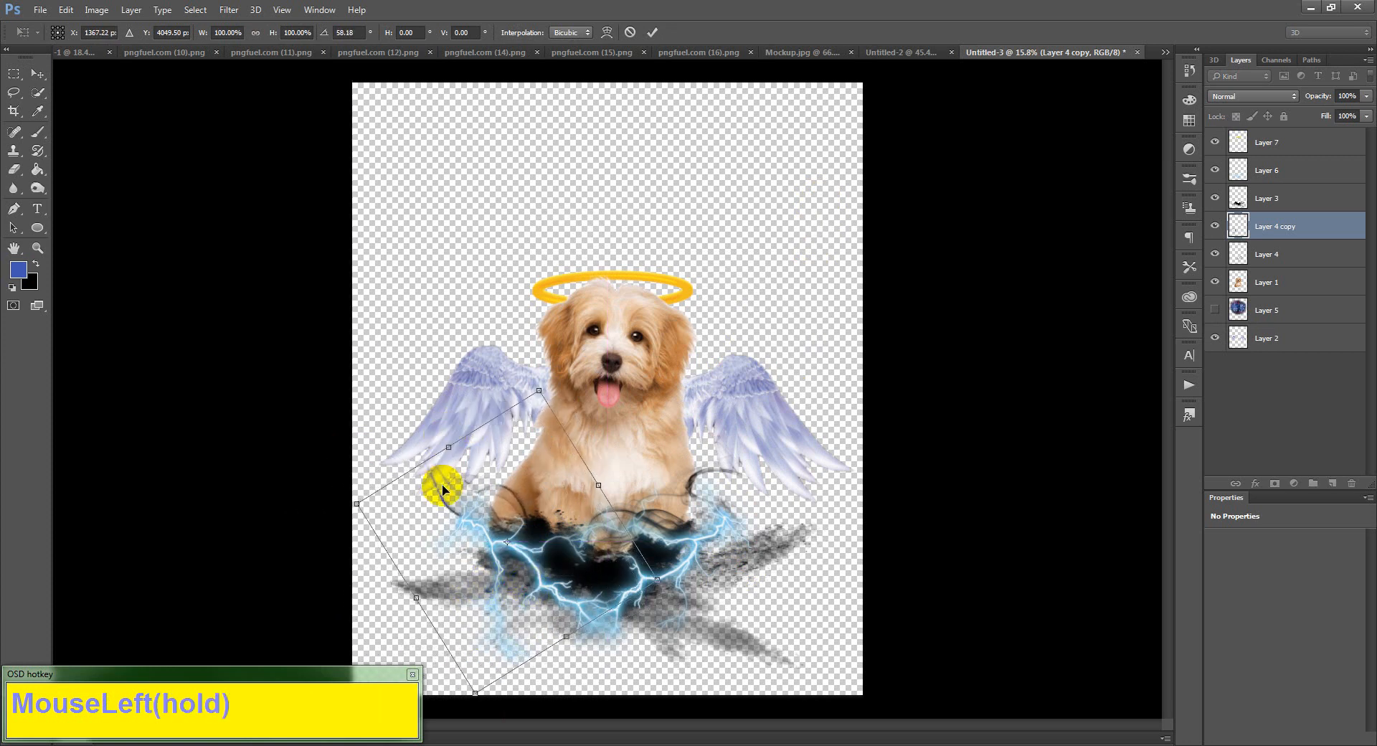
pyautogui.moveTo(445, 486); pyautogui.dragTo(451, 488)
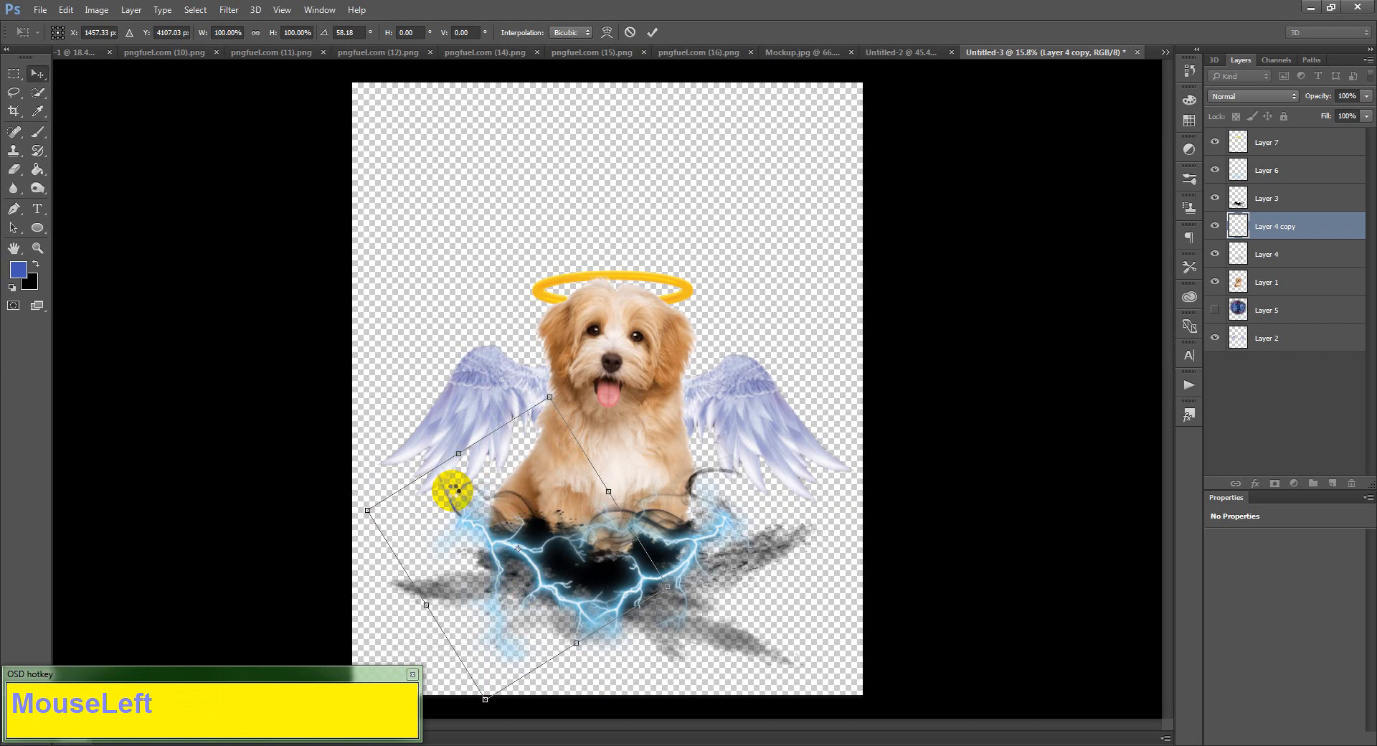
pyautogui.doubleClick(452, 490)
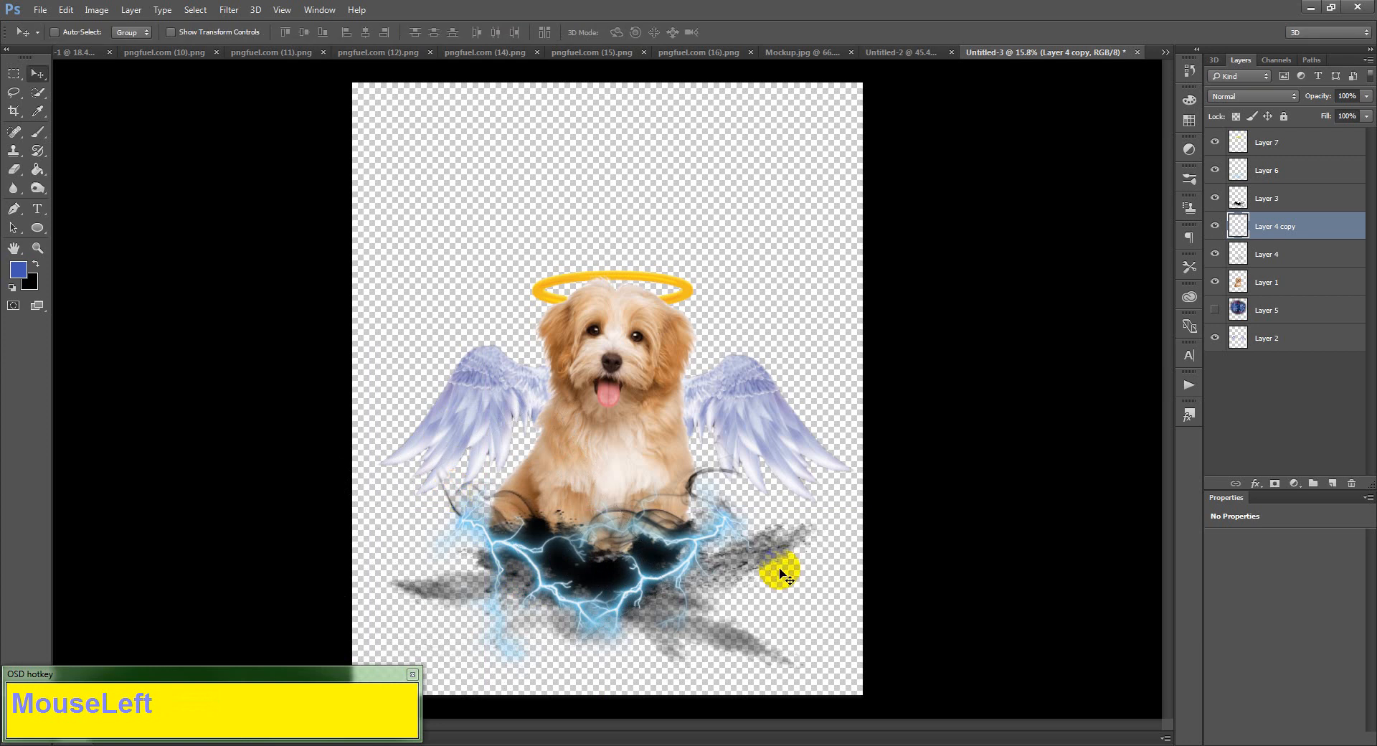
# - Check how the smoke blends with the powder by toggling the visibility of Layer 4 and the Layer 1 puppy
pyautogui.click(1218, 255)
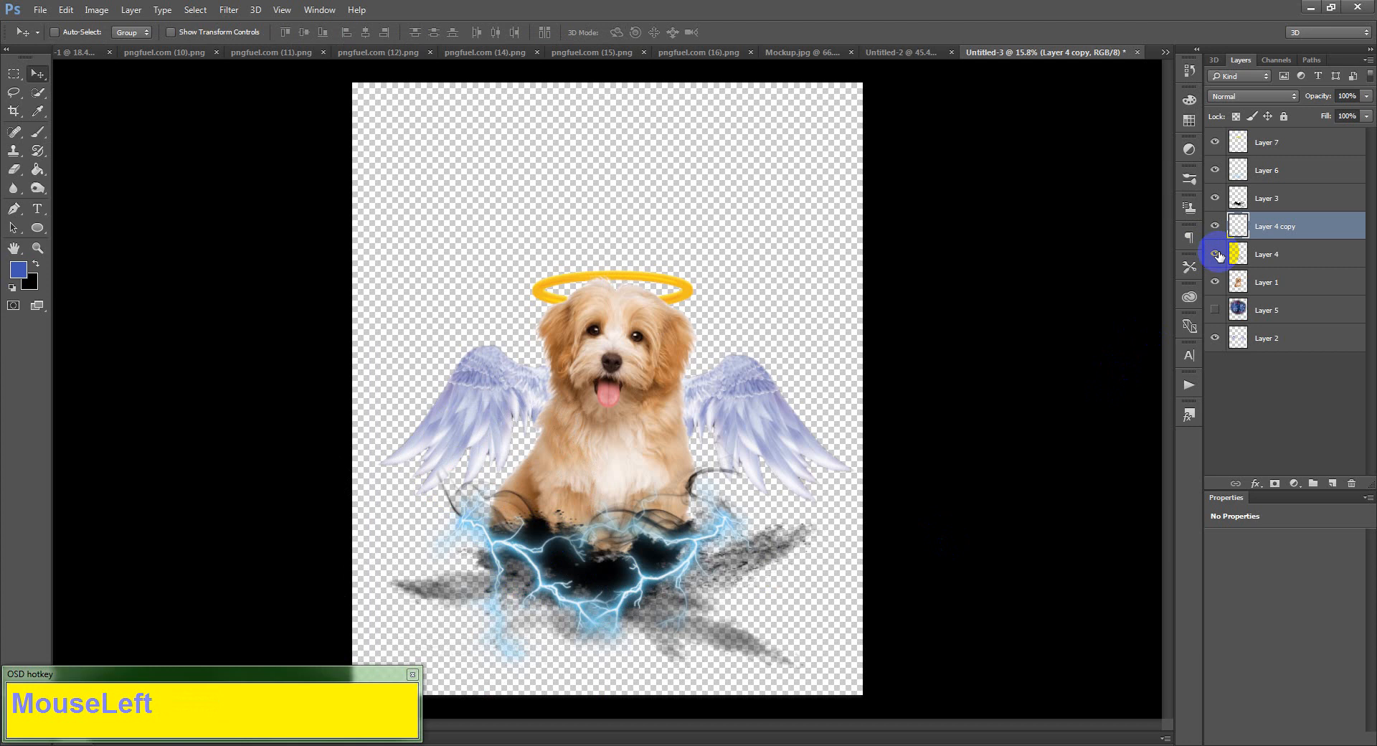
pyautogui.click(1217, 282)
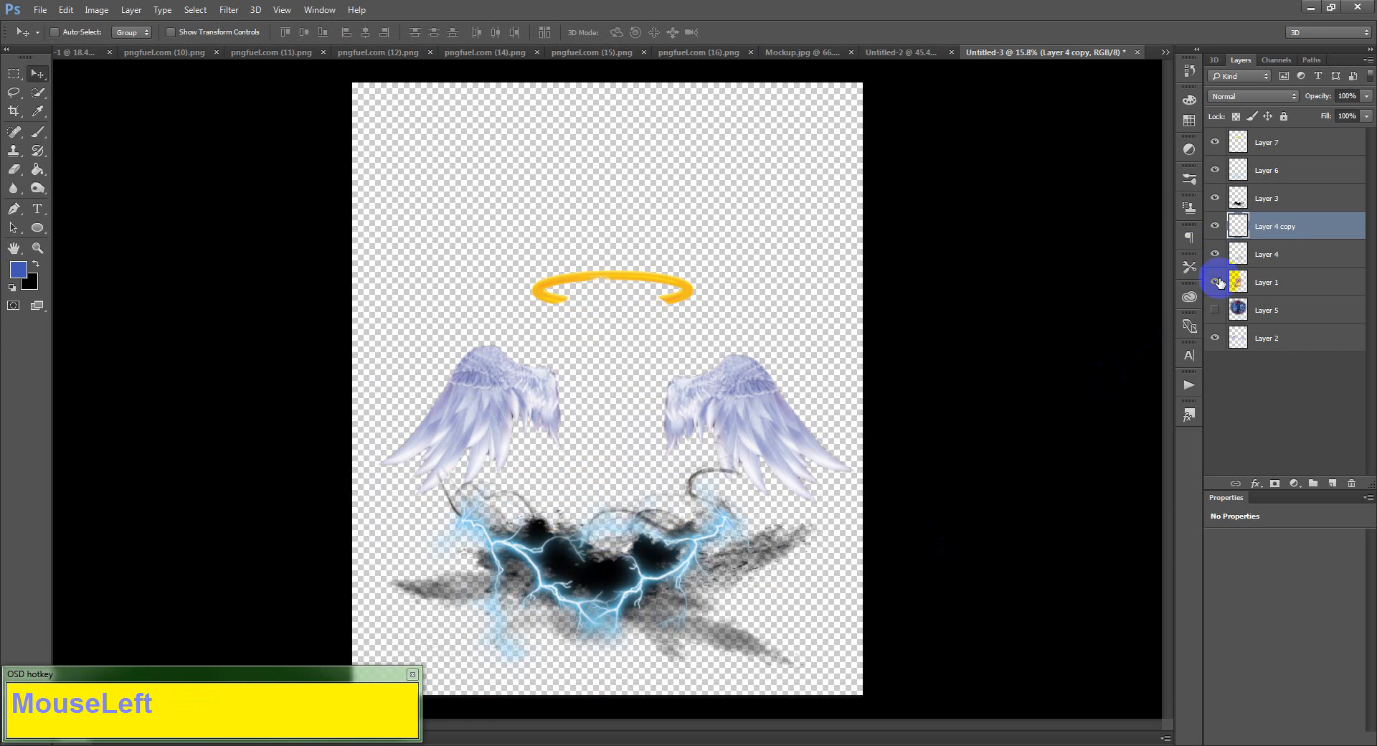
pyautogui.click(1217, 282)
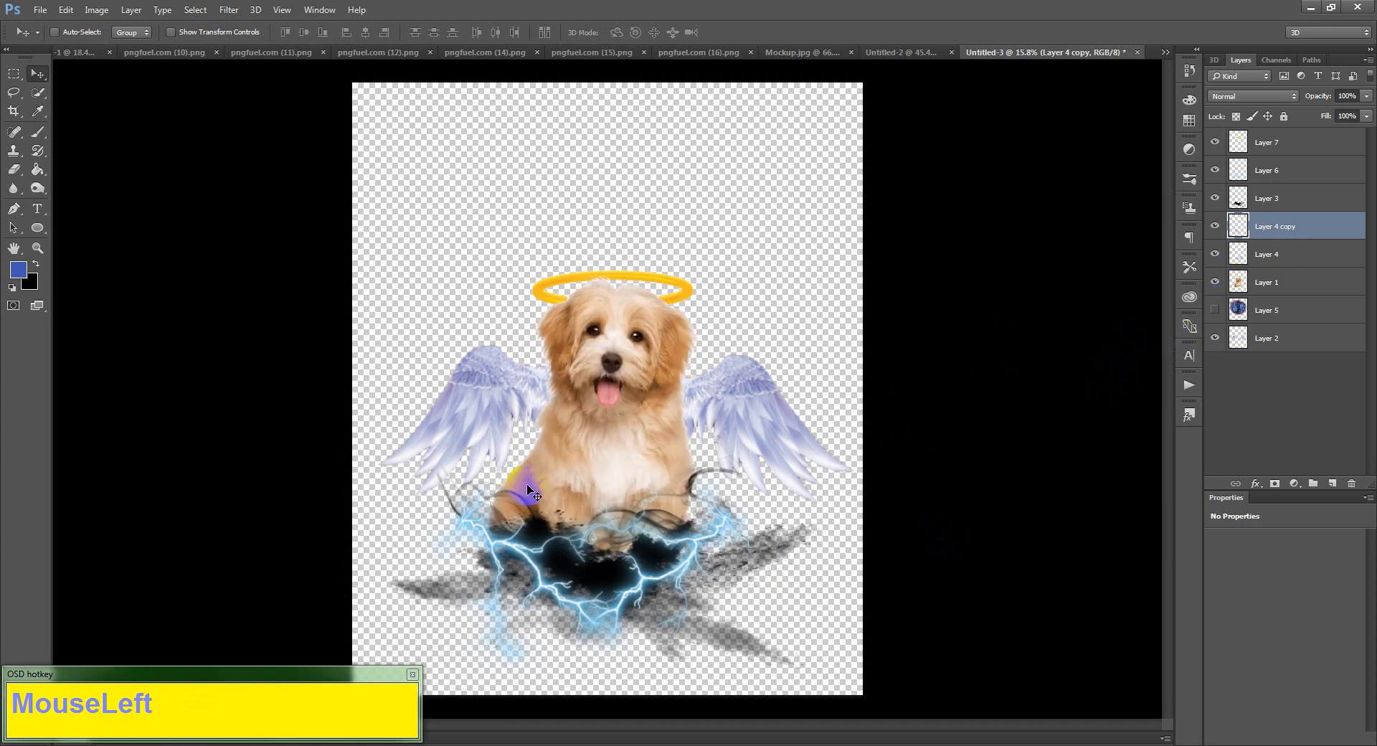
# - Move all layers except the Layer 5 galaxy together up the canvas, including the Layer 2 wings, and nudge them slightly left
pyautogui.click(1268, 283)
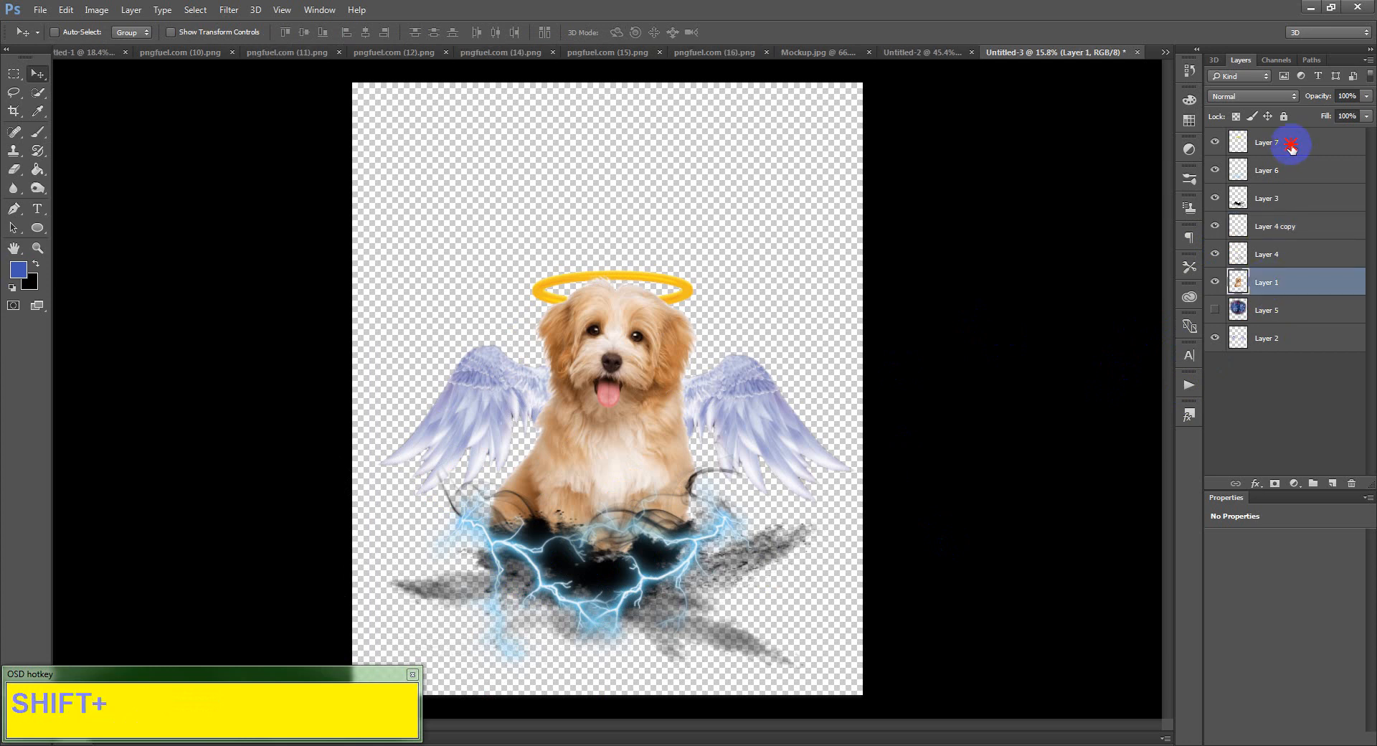
pyautogui.keyDown('shift'); pyautogui.click(1291, 146); pyautogui.keyUp('shift')
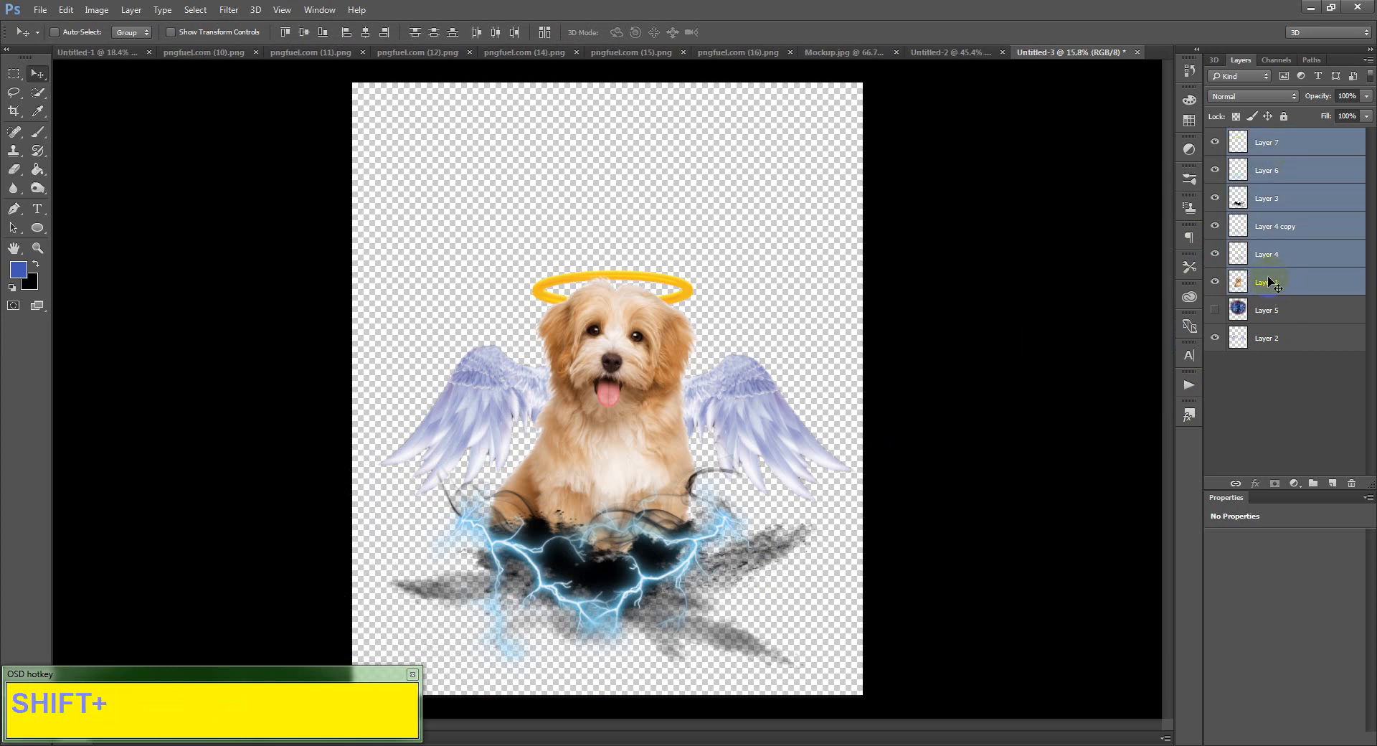
pyautogui.moveTo(653, 396); pyautogui.dragTo(655, 338)
pyautogui.hotkey('ctrl', 'z')
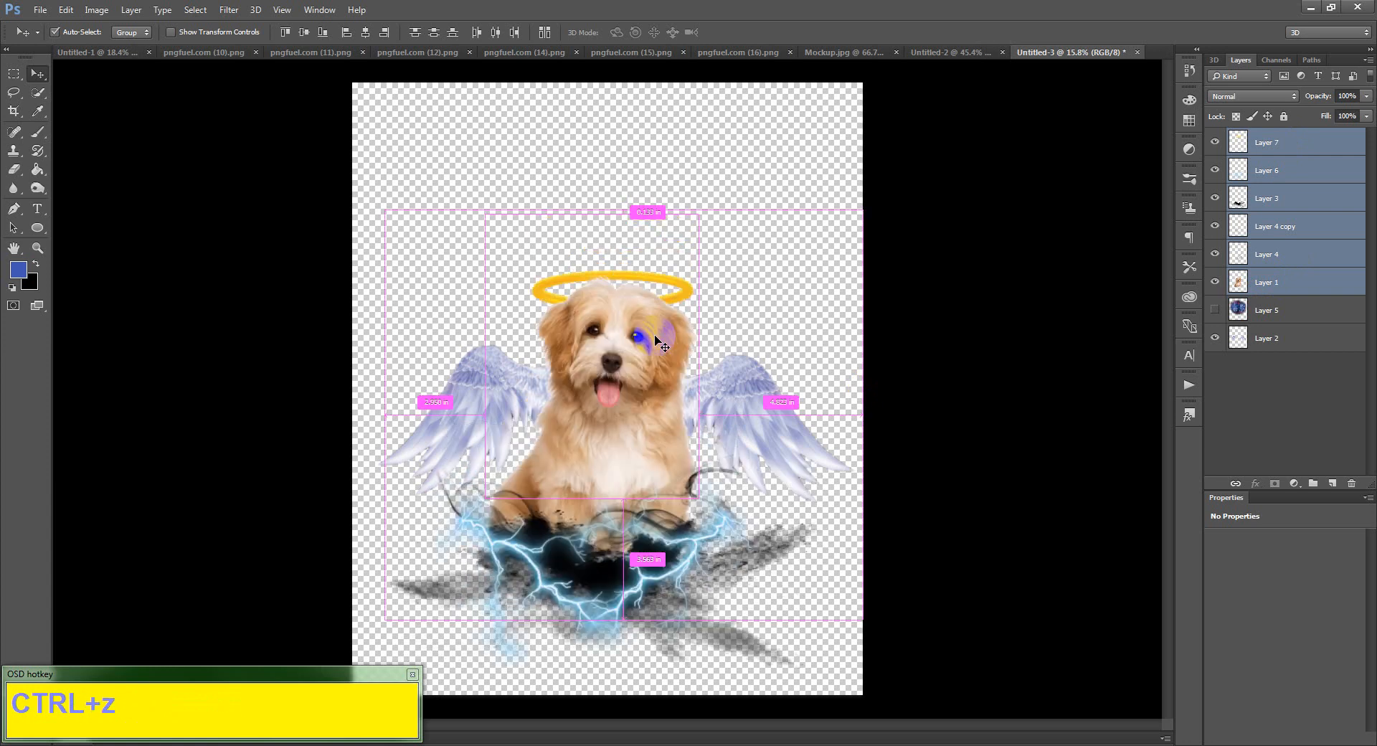
pyautogui.keyDown('ctrl'); pyautogui.click(1284, 346); pyautogui.keyUp('ctrl')
pyautogui.moveTo(701, 409); pyautogui.dragTo(706, 357)
pyautogui.press('Left')
pyautogui.press('Left')
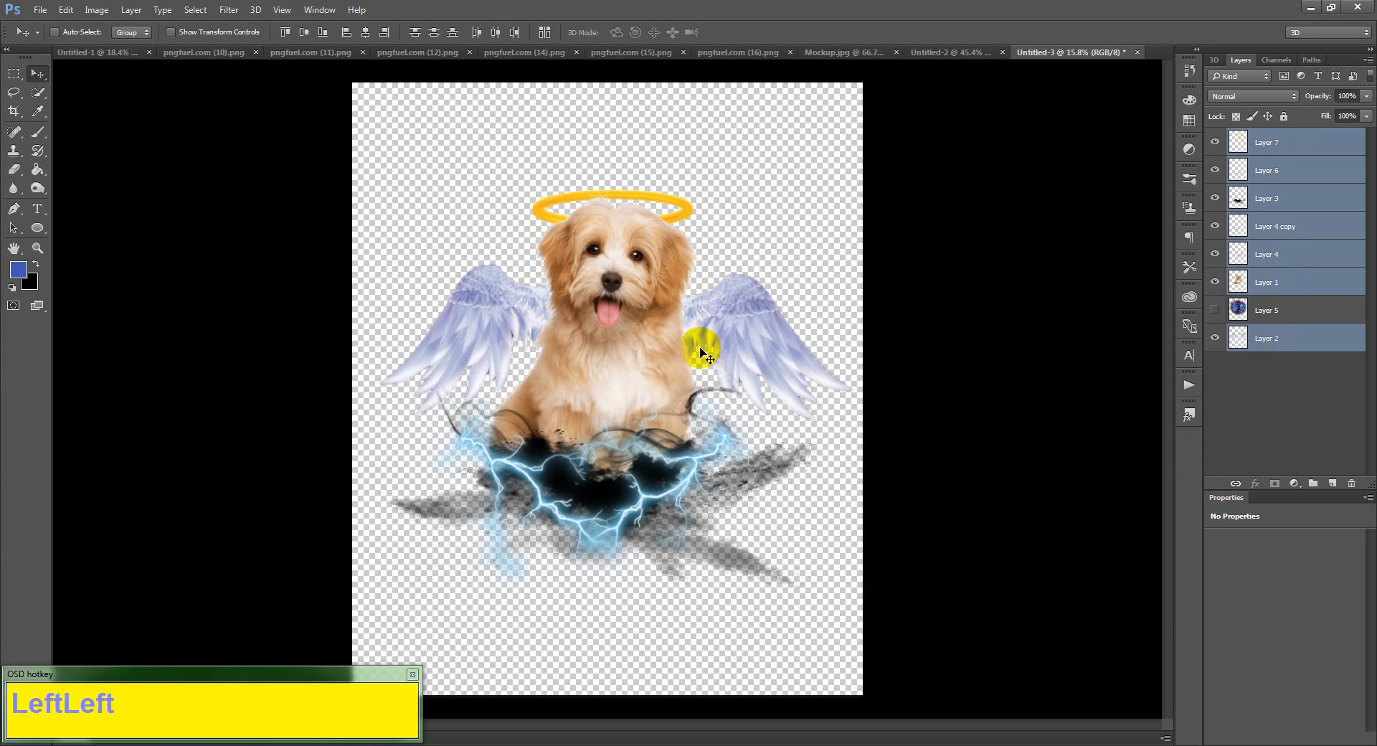
pyautogui.press('Left')
pyautogui.press('Left')
pyautogui.press('Left')
pyautogui.press('Left')
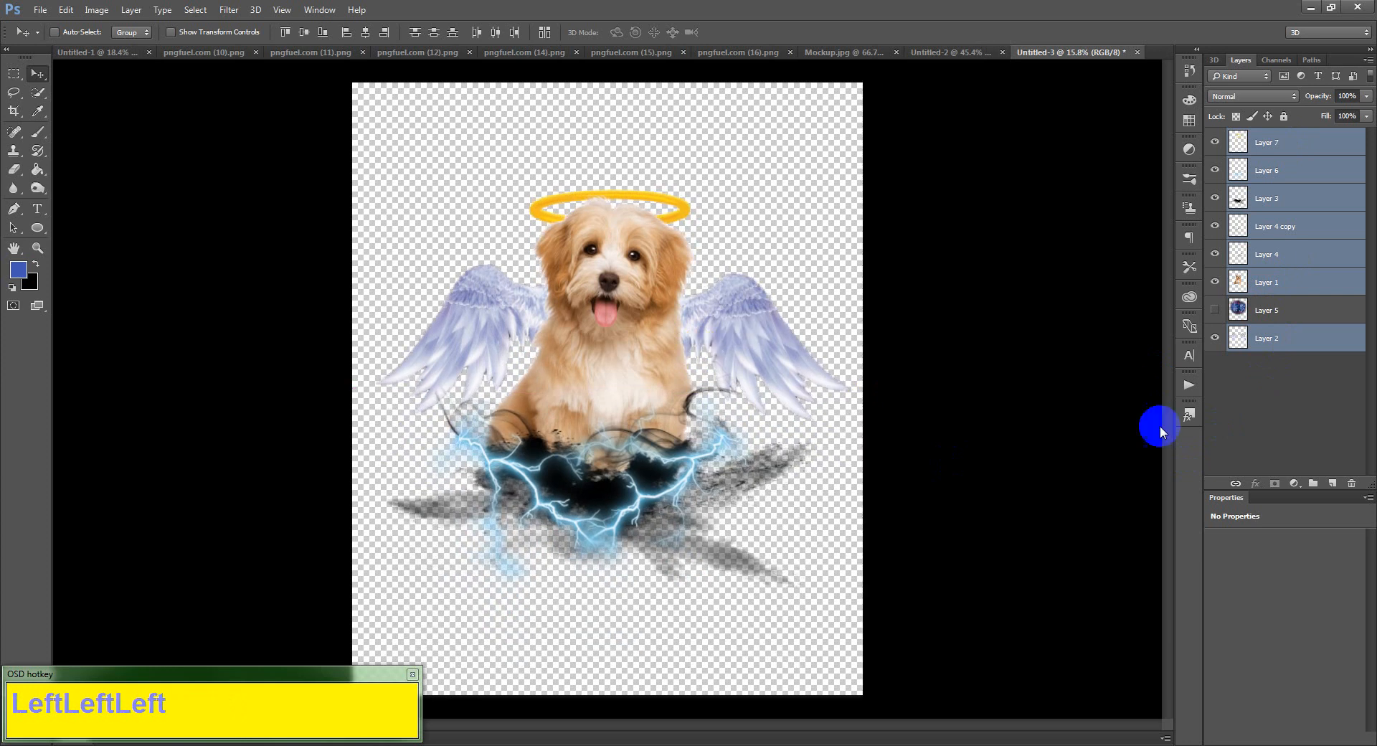
# - Show the Layer 5 galaxy nebula, place it beneath the Layer 2 wings and shift it slightly down behind the puppy
pyautogui.click(1246, 320)
pyautogui.click(1214, 309)
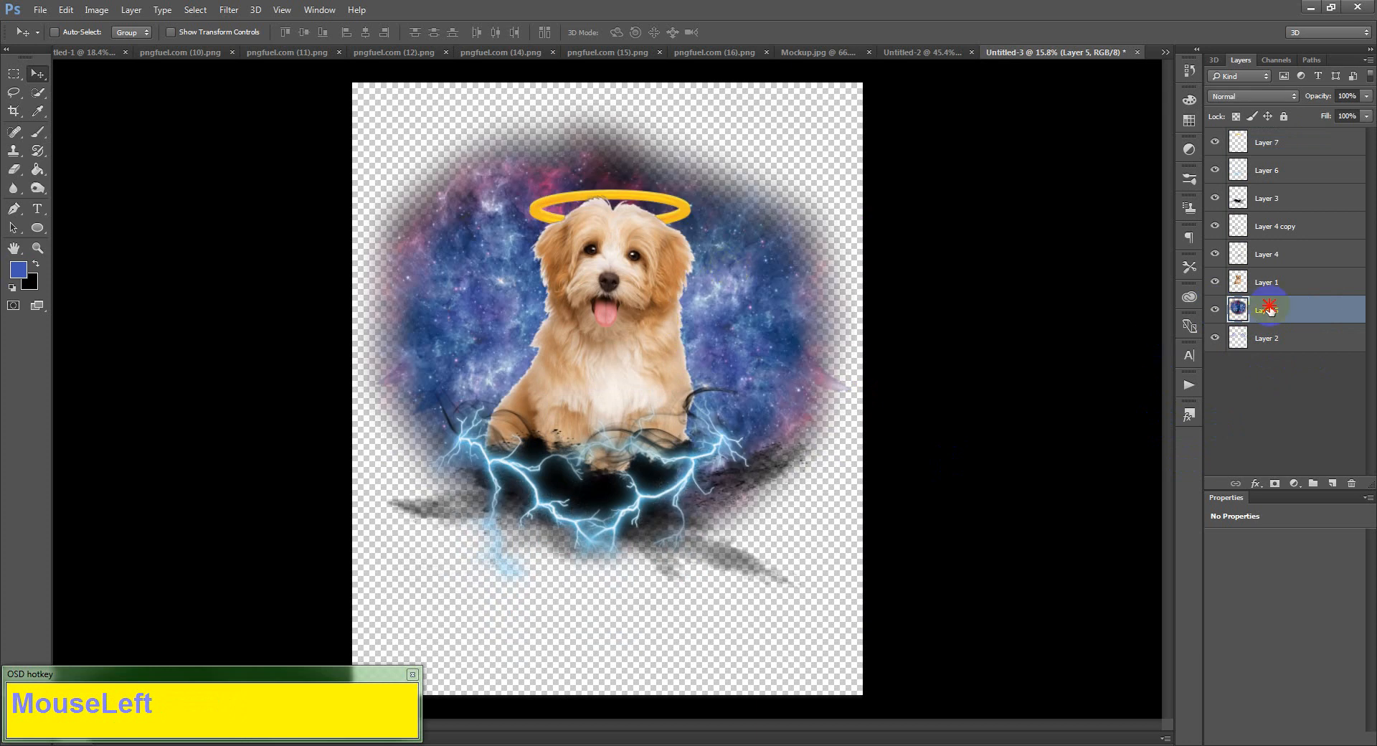
pyautogui.moveTo(1268, 310); pyautogui.dragTo(1270, 349)
pyautogui.moveTo(723, 233); pyautogui.dragTo(725, 248)
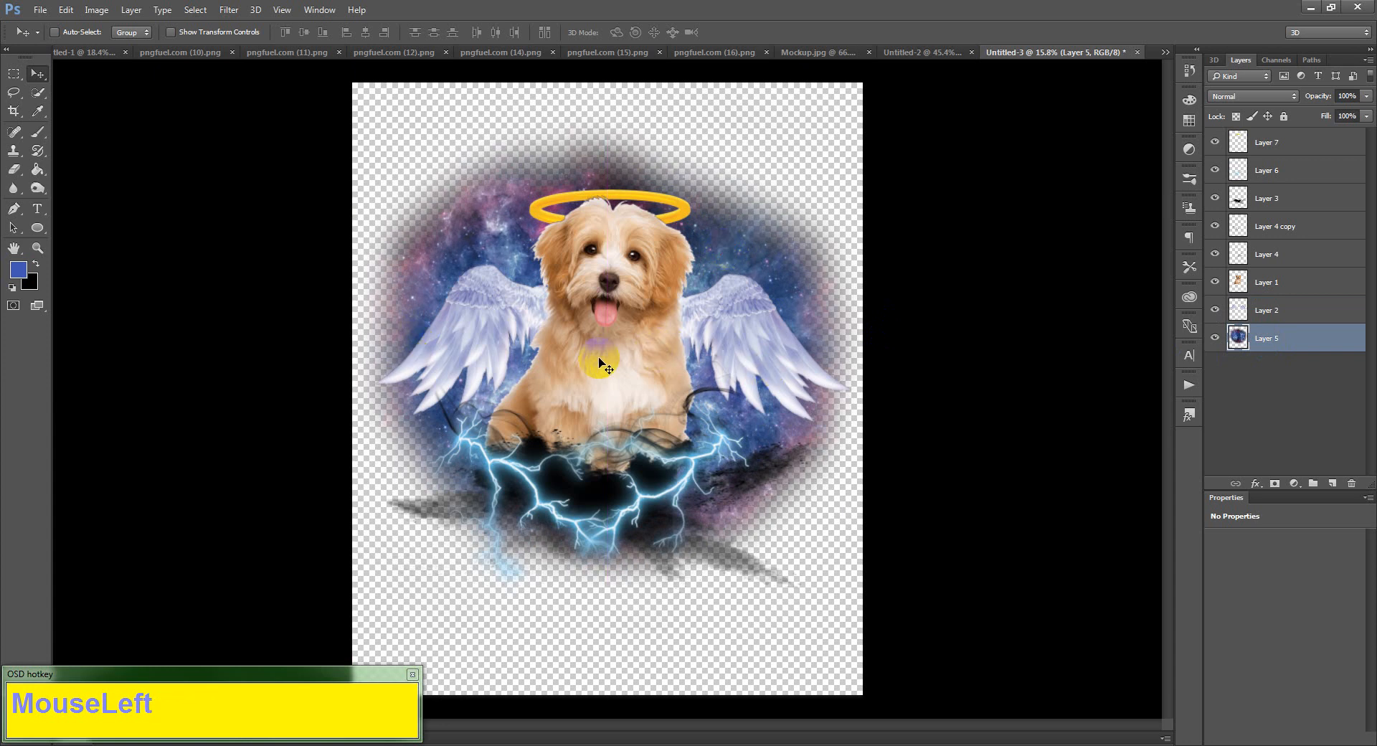
# - Try a Hue/Saturation adjustment layer above Layer 1 with hue -11, saturation +40 and lightness +6, and delete it
pyautogui.click(1265, 287)
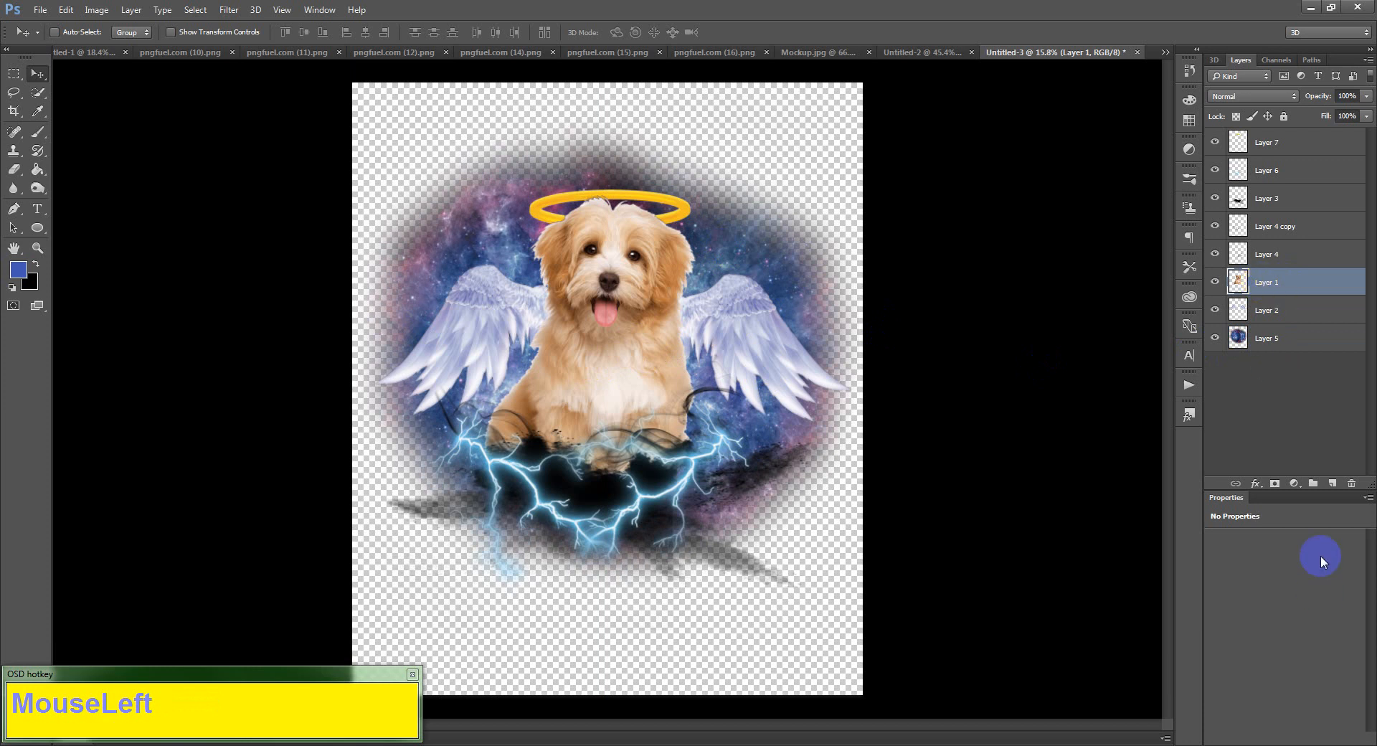
pyautogui.click(1294, 484)
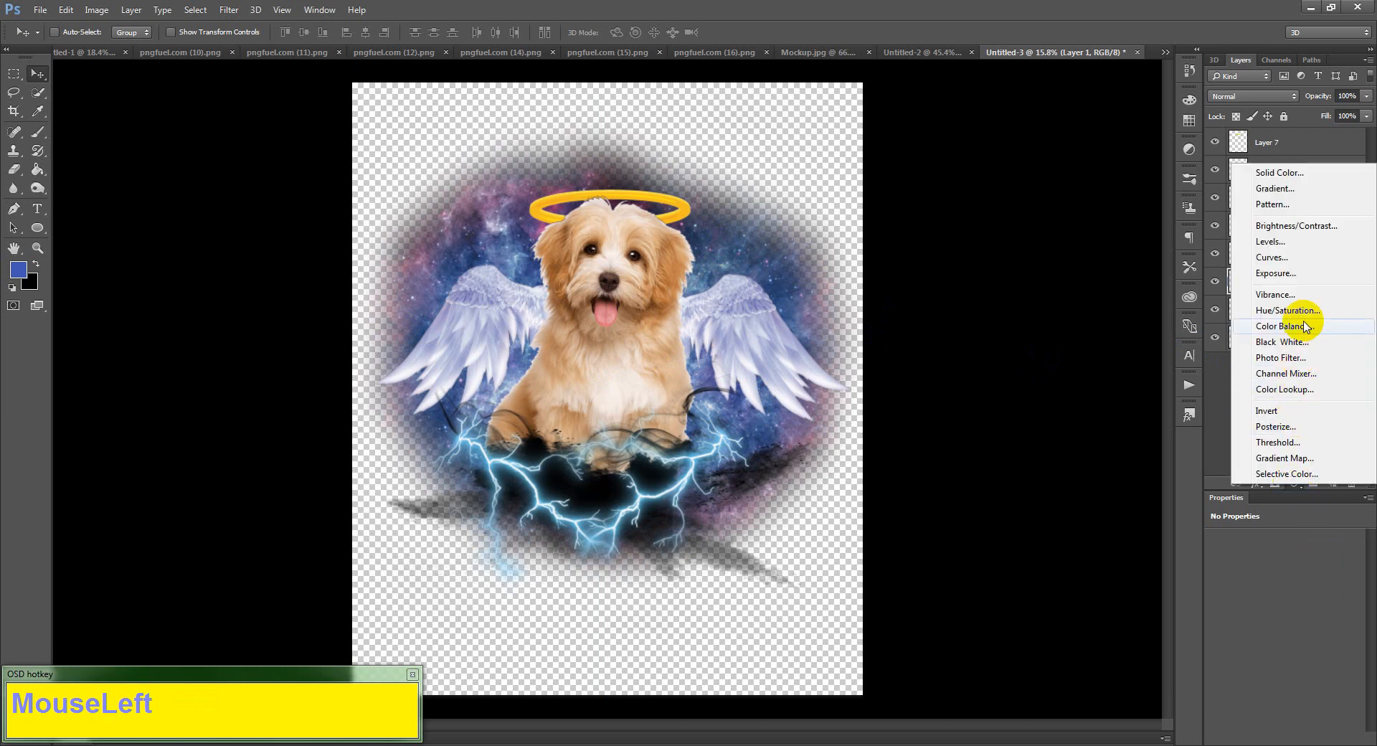
pyautogui.click(1280, 313)
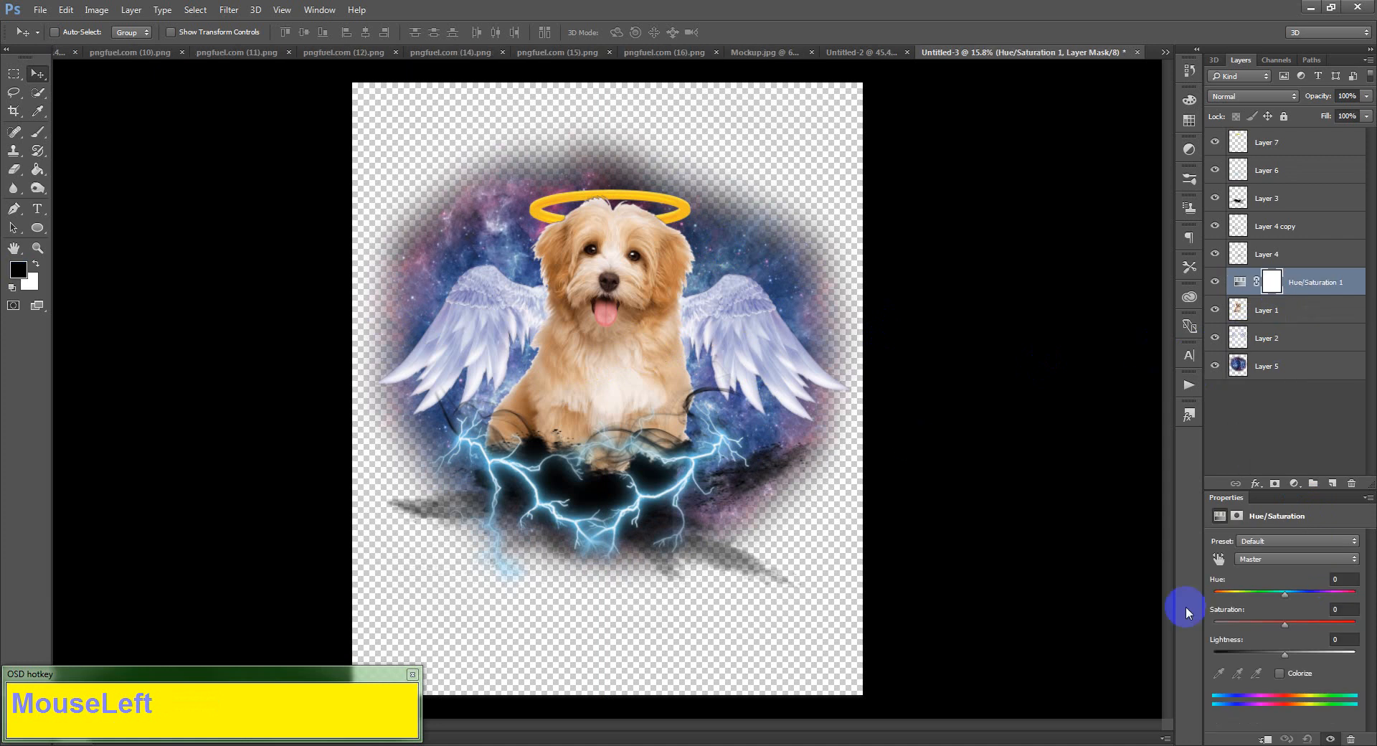
pyautogui.moveTo(1288, 626); pyautogui.dragTo(1296, 625)
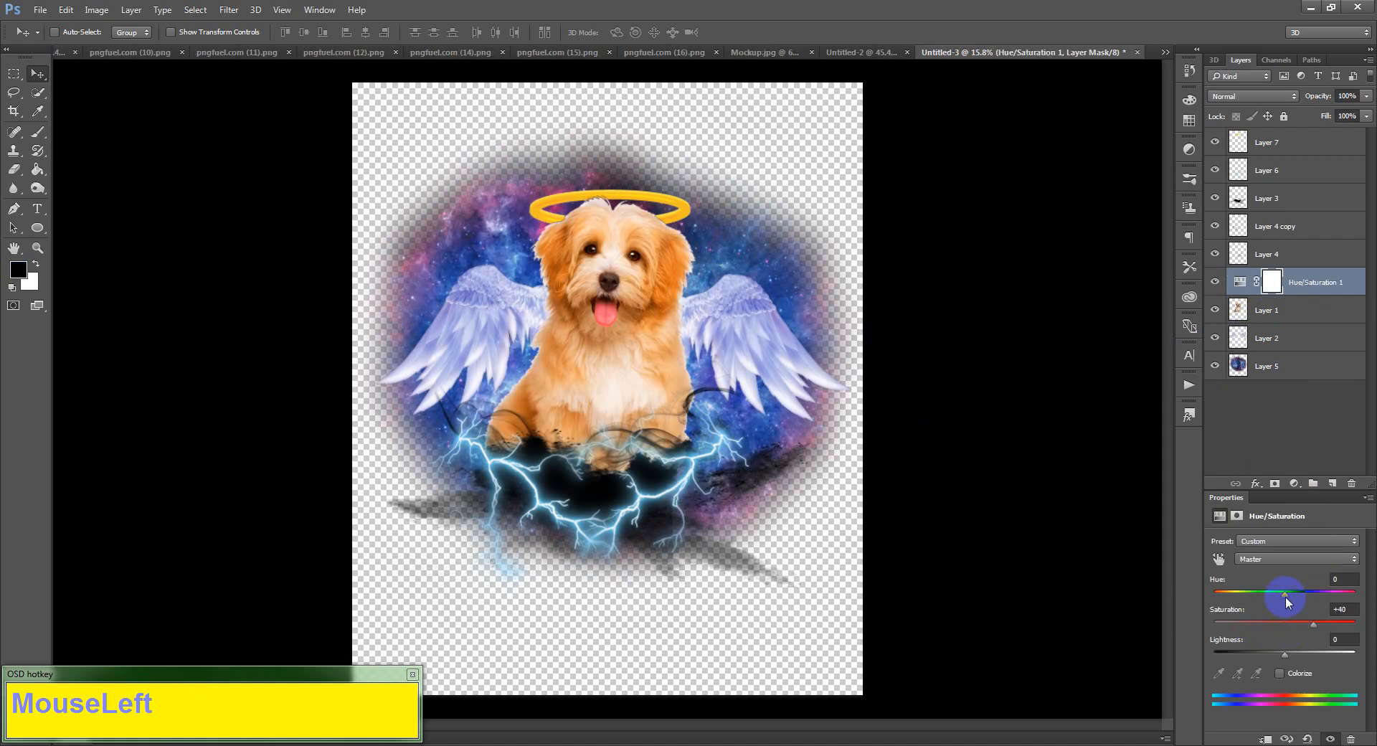
pyautogui.moveTo(1285, 594)
pyautogui.mouseDown()
pyautogui.moveTo(1267, 602)
pyautogui.moveTo(1305, 595)
pyautogui.moveTo(1283, 602)
pyautogui.mouseUp()
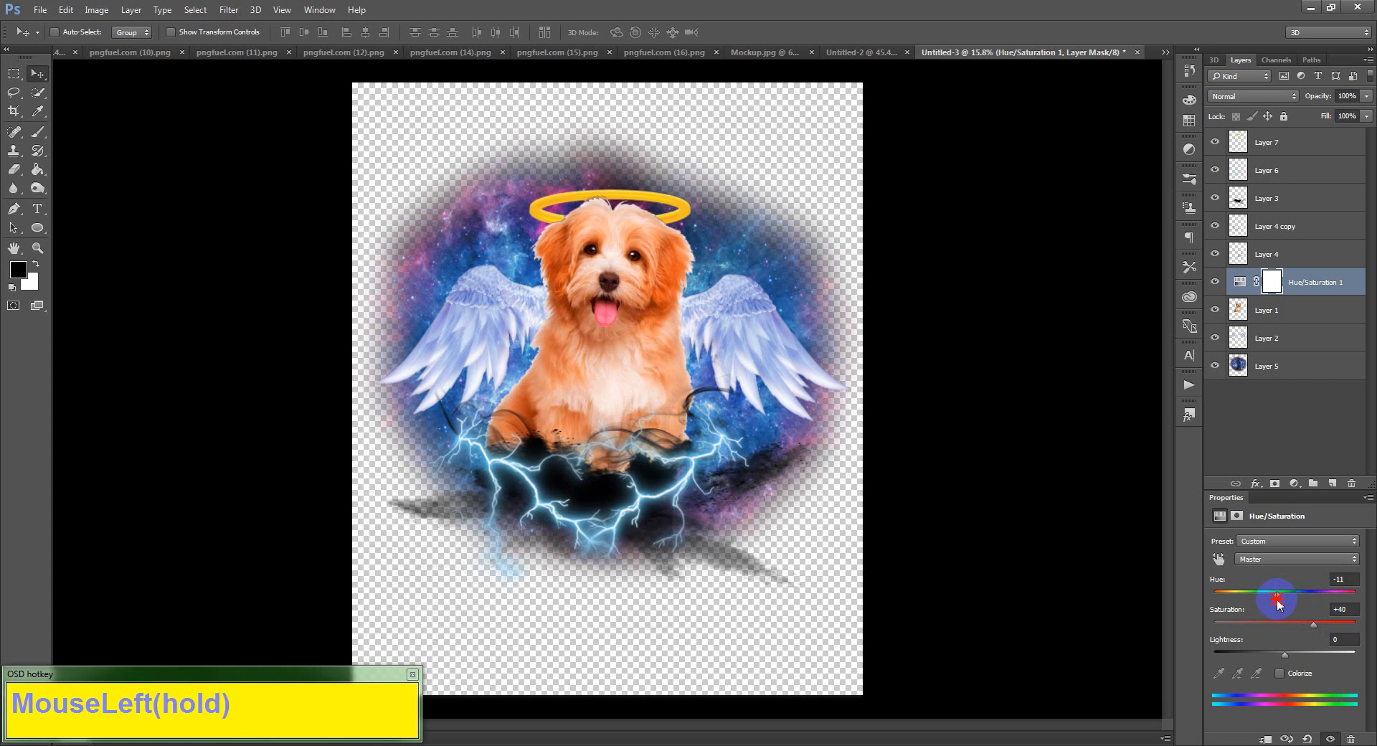
pyautogui.moveTo(1288, 653)
pyautogui.mouseDown()
pyautogui.moveTo(1308, 653)
pyautogui.moveTo(1289, 654)
pyautogui.mouseUp()
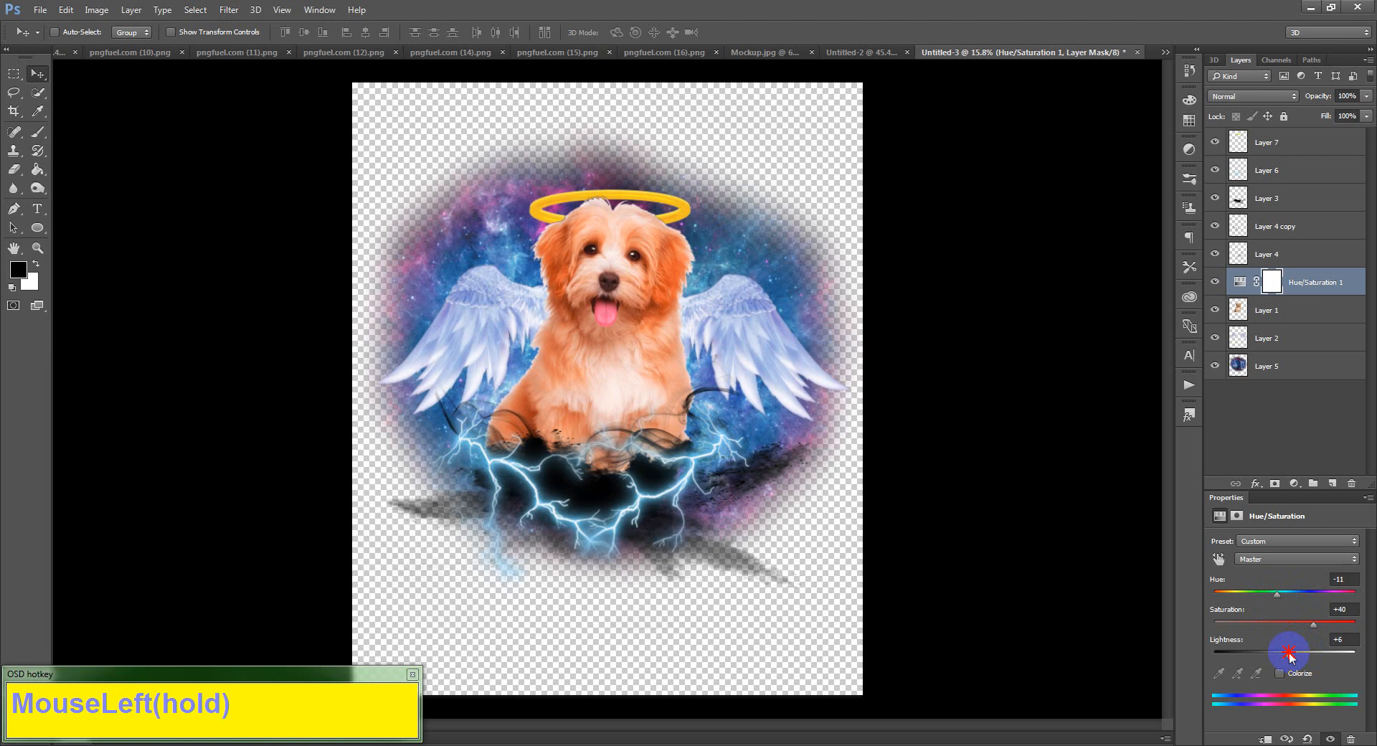
pyautogui.moveTo(1289, 651); pyautogui.dragTo(1289, 653)
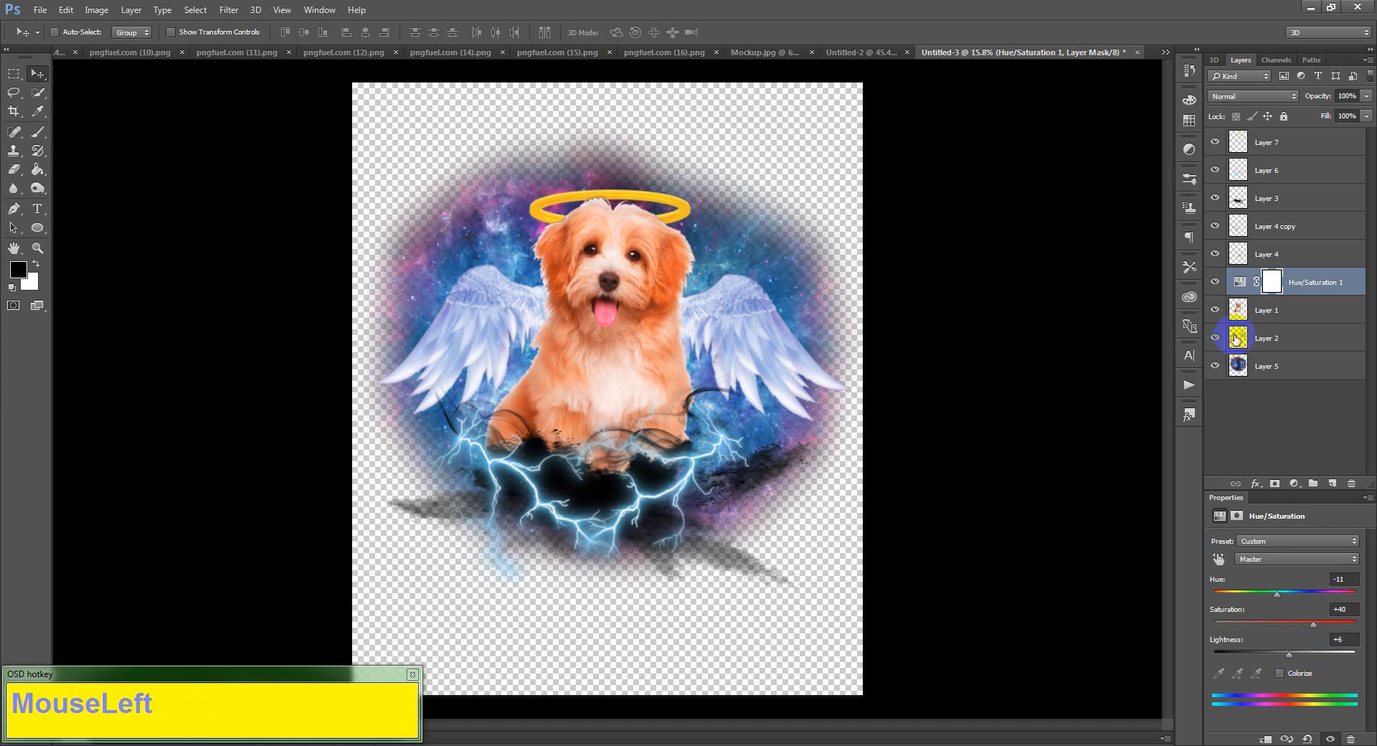
pyautogui.click(1351, 484)
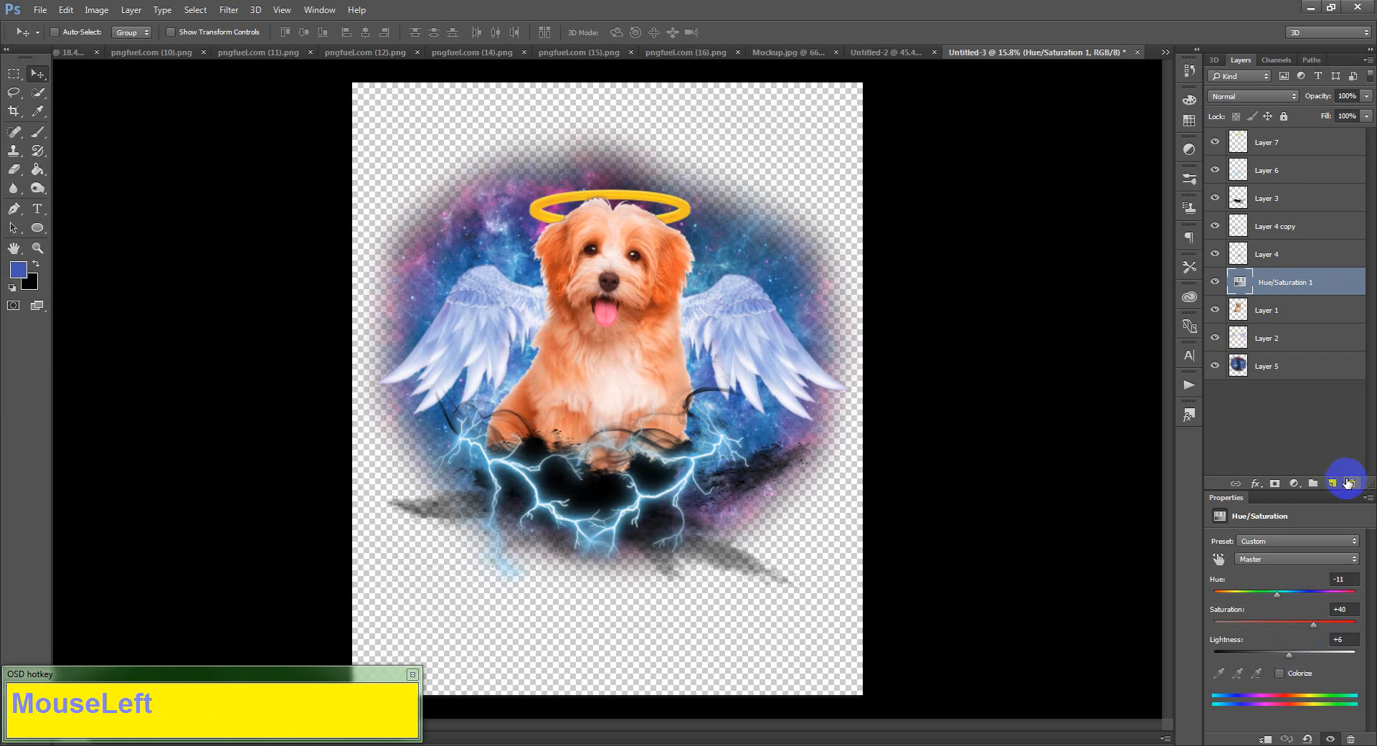
pyautogui.click(1351, 484)
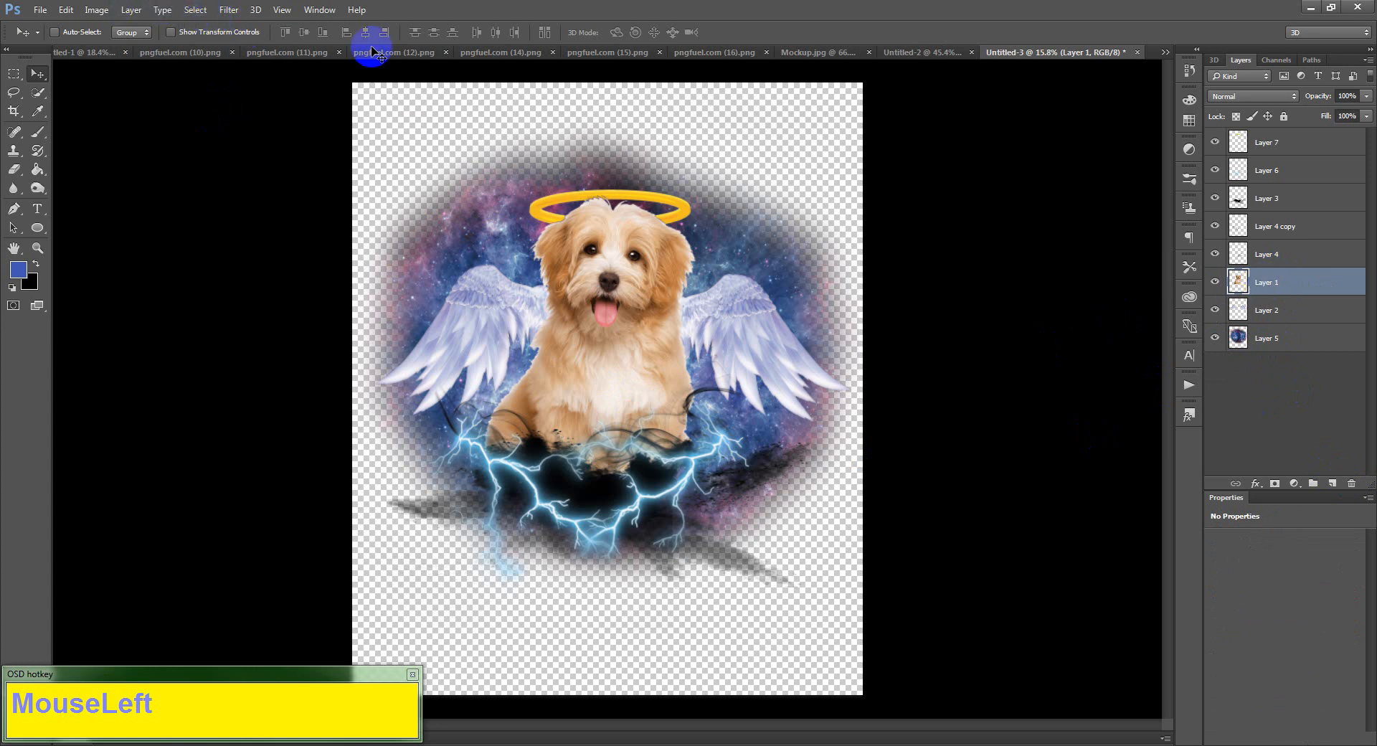
# - Apply a Hue/Saturation adjustment directly to the Layer 1 puppy with hue -24 and saturation +21
pyautogui.click(96, 10)
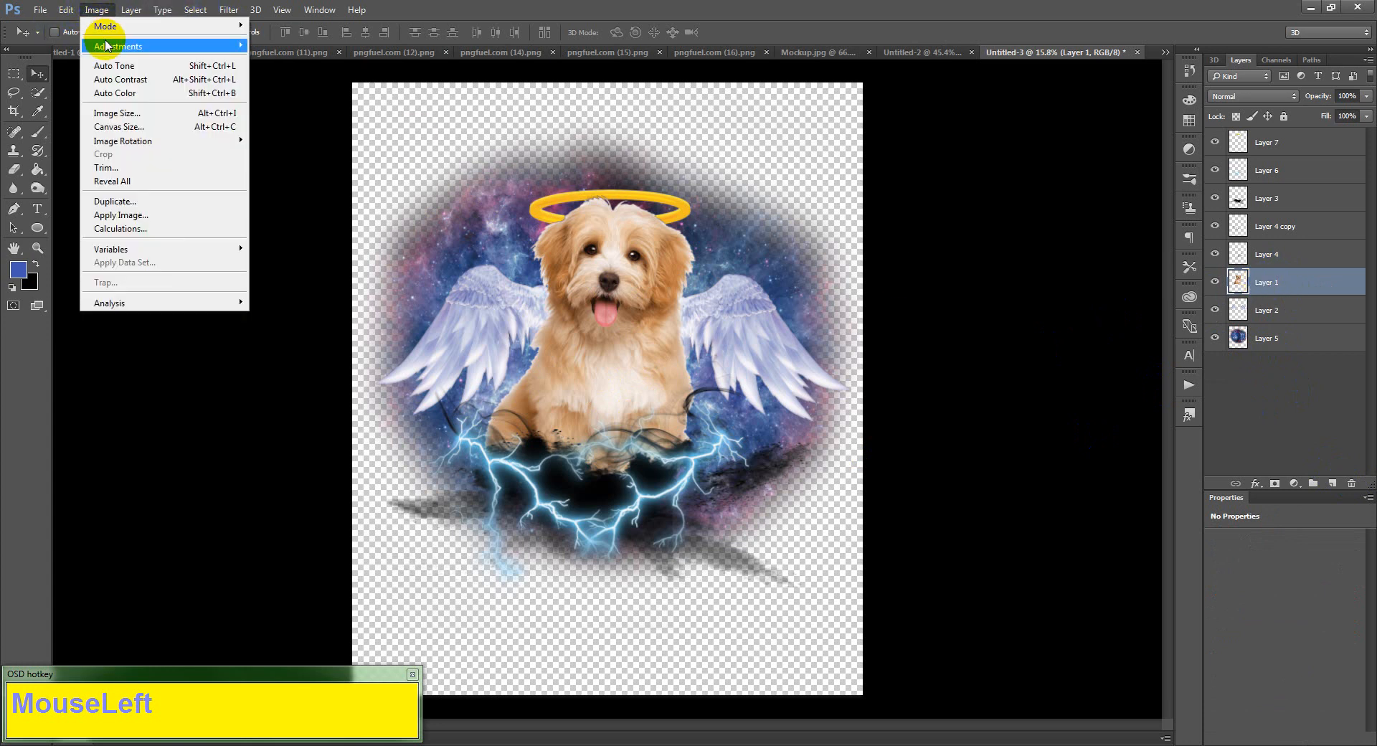
pyautogui.moveTo(115, 46)
pyautogui.click(290, 122)
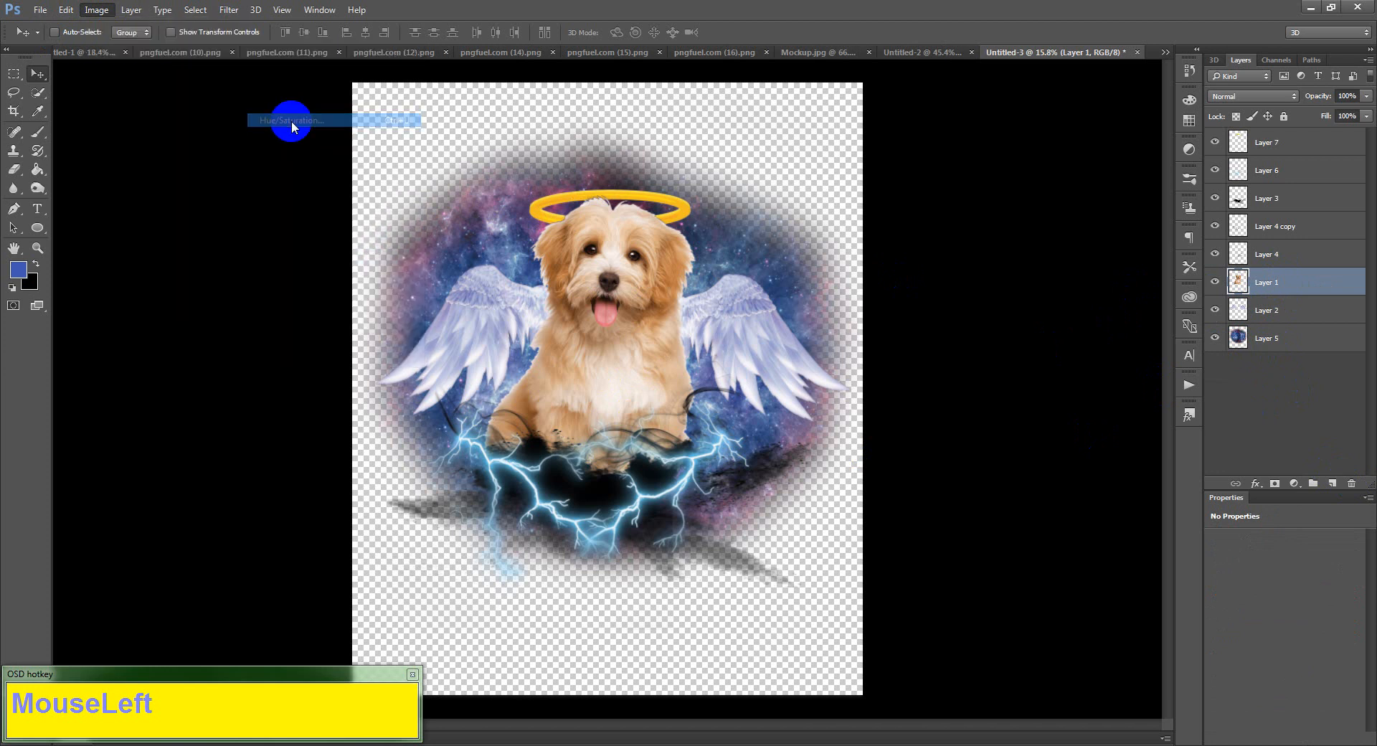
pyautogui.moveTo(282, 180); pyautogui.dragTo(241, 180)
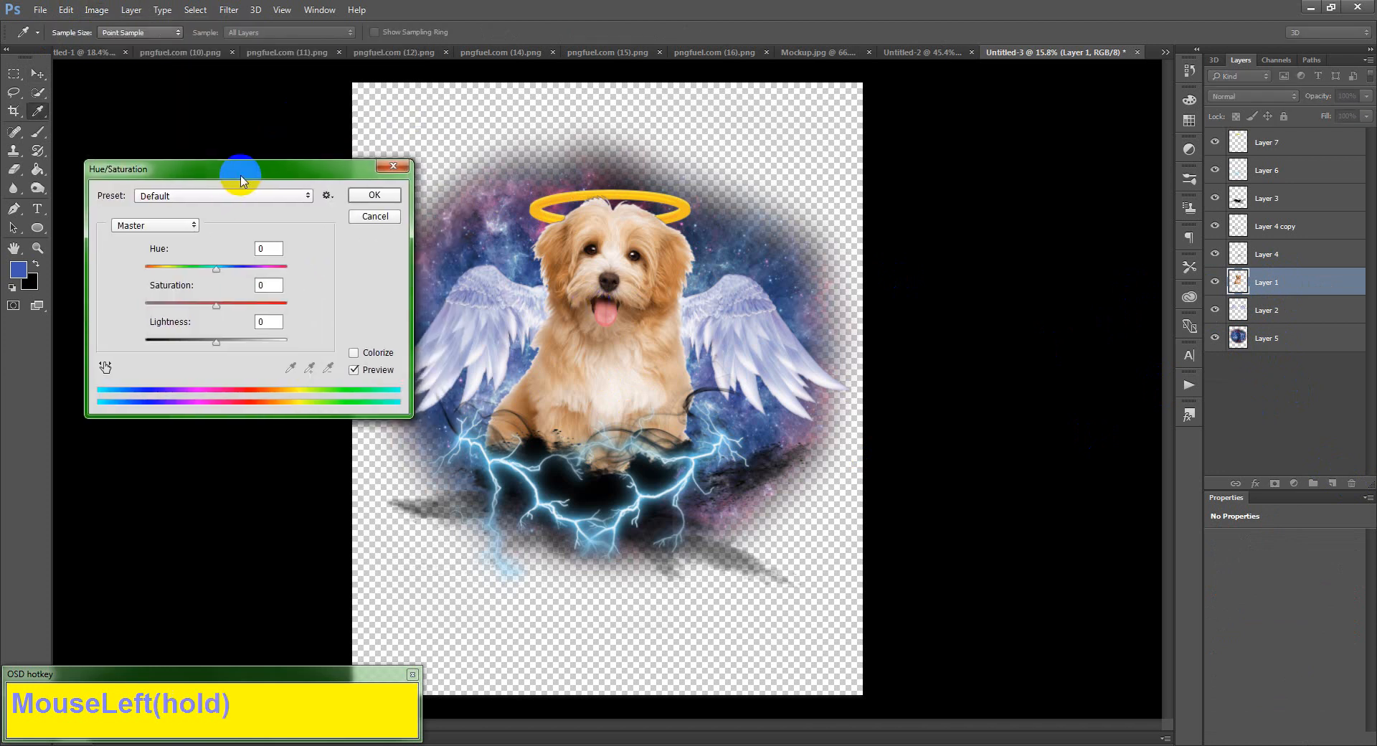
pyautogui.moveTo(216, 268); pyautogui.dragTo(231, 305)
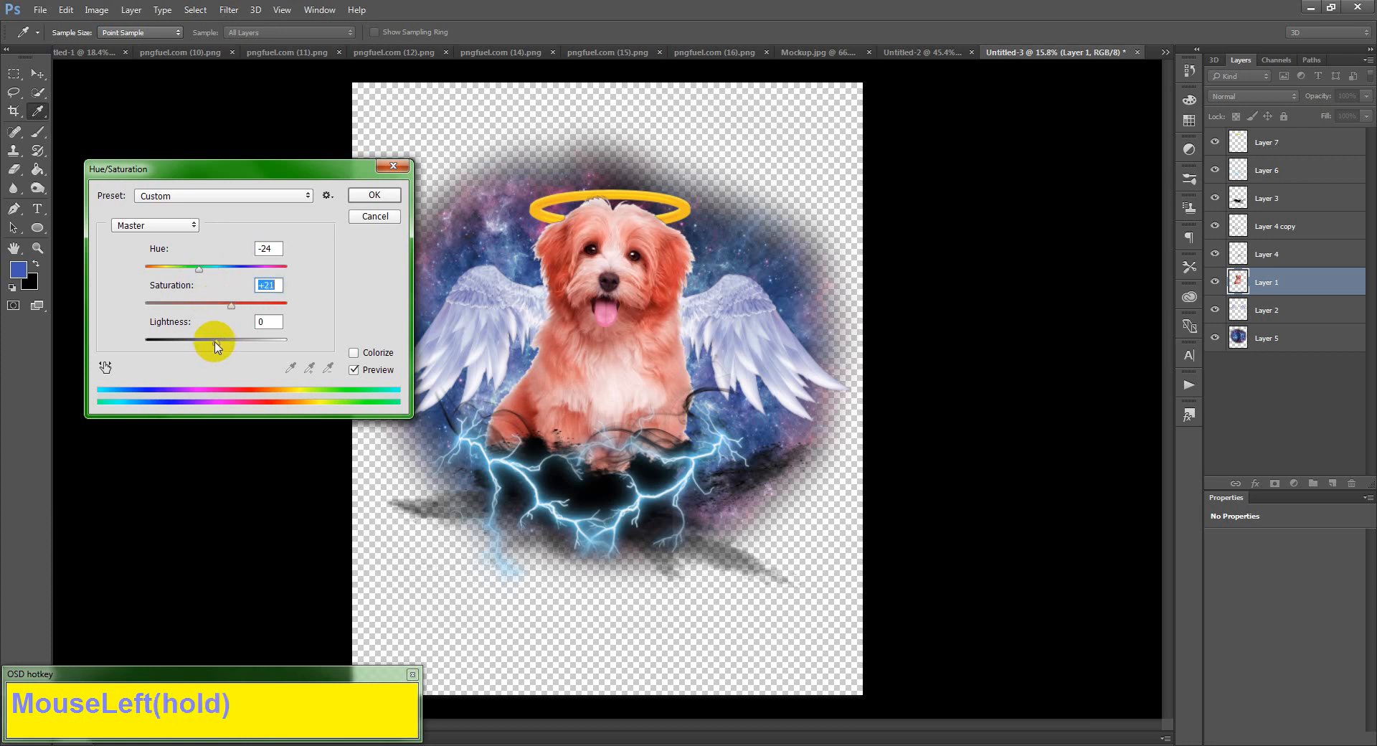
pyautogui.click(363, 194)
pyautogui.press('v')
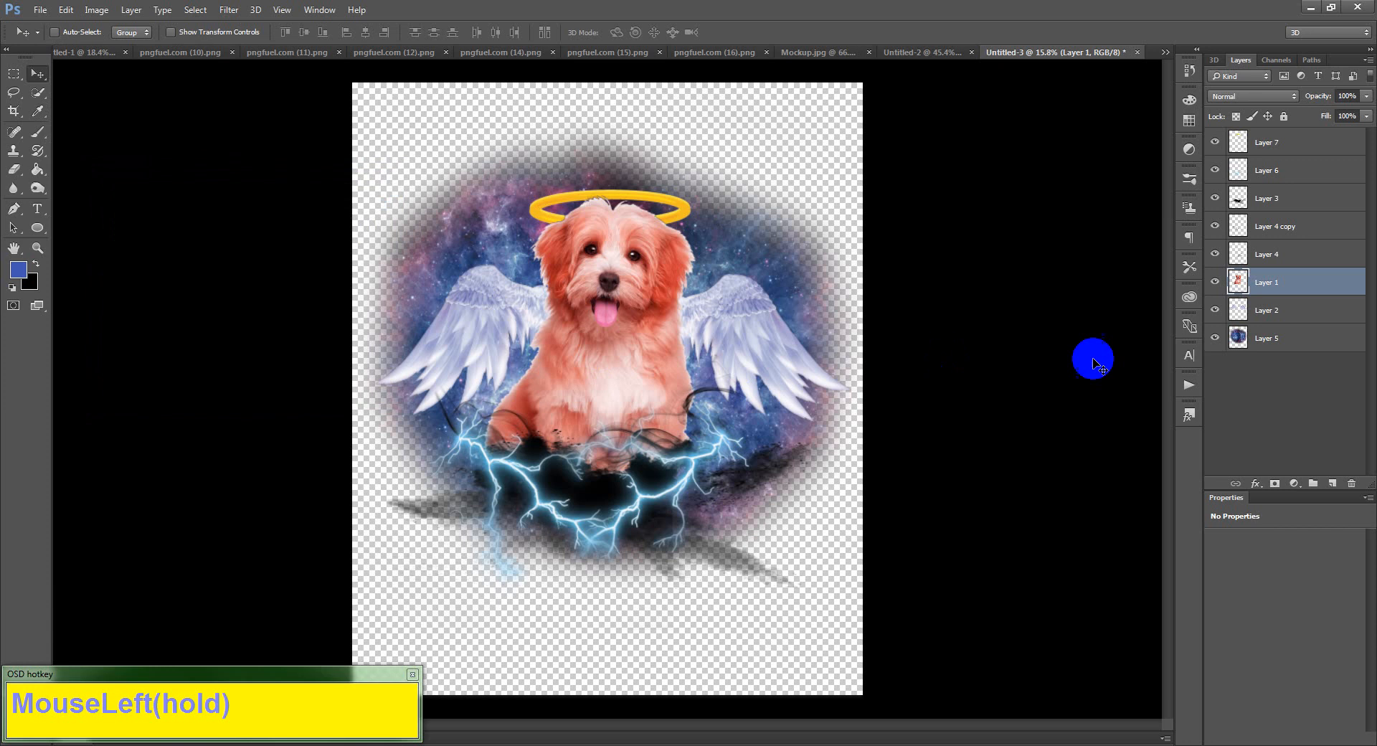
# - Apply a Hue/Saturation adjustment to the Layer 2 wings with hue +118 and saturation +65
pyautogui.click(1264, 312)
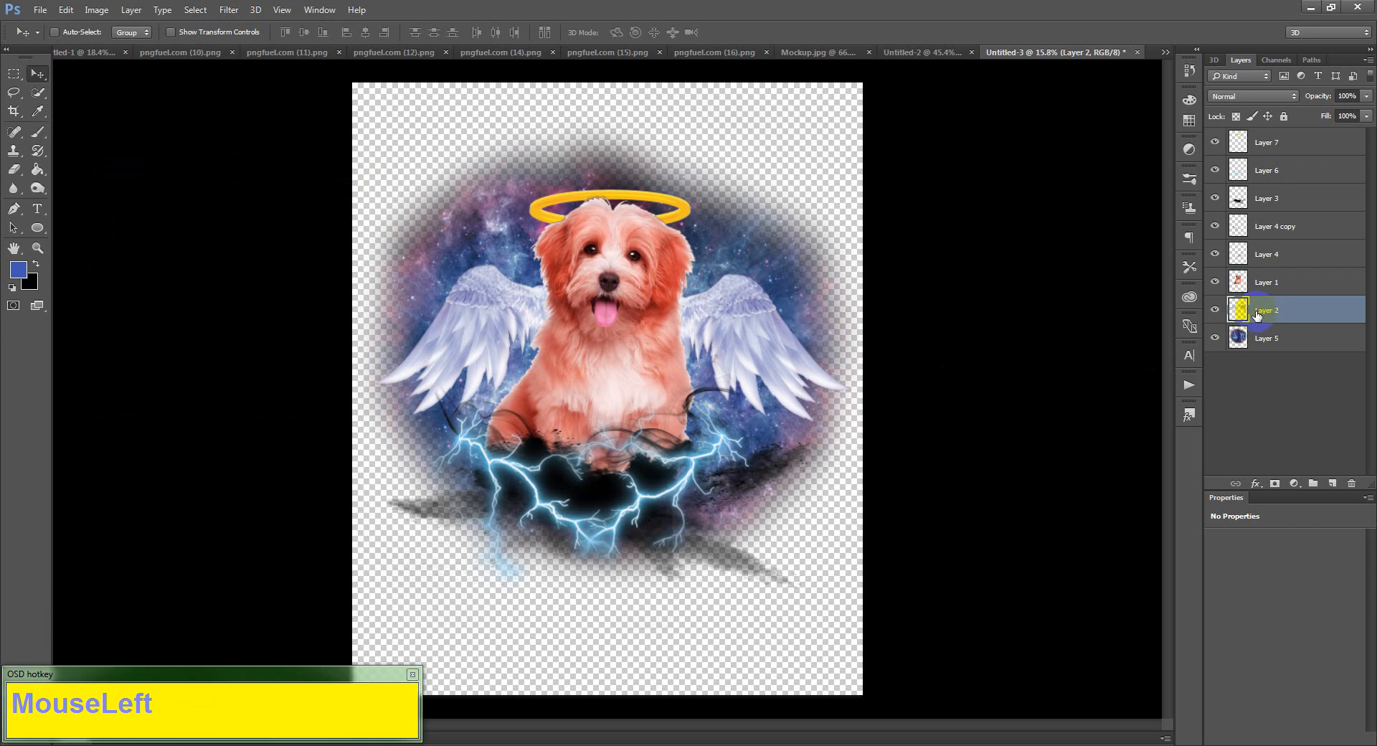
pyautogui.click(124, 34)
pyautogui.click(133, 14)
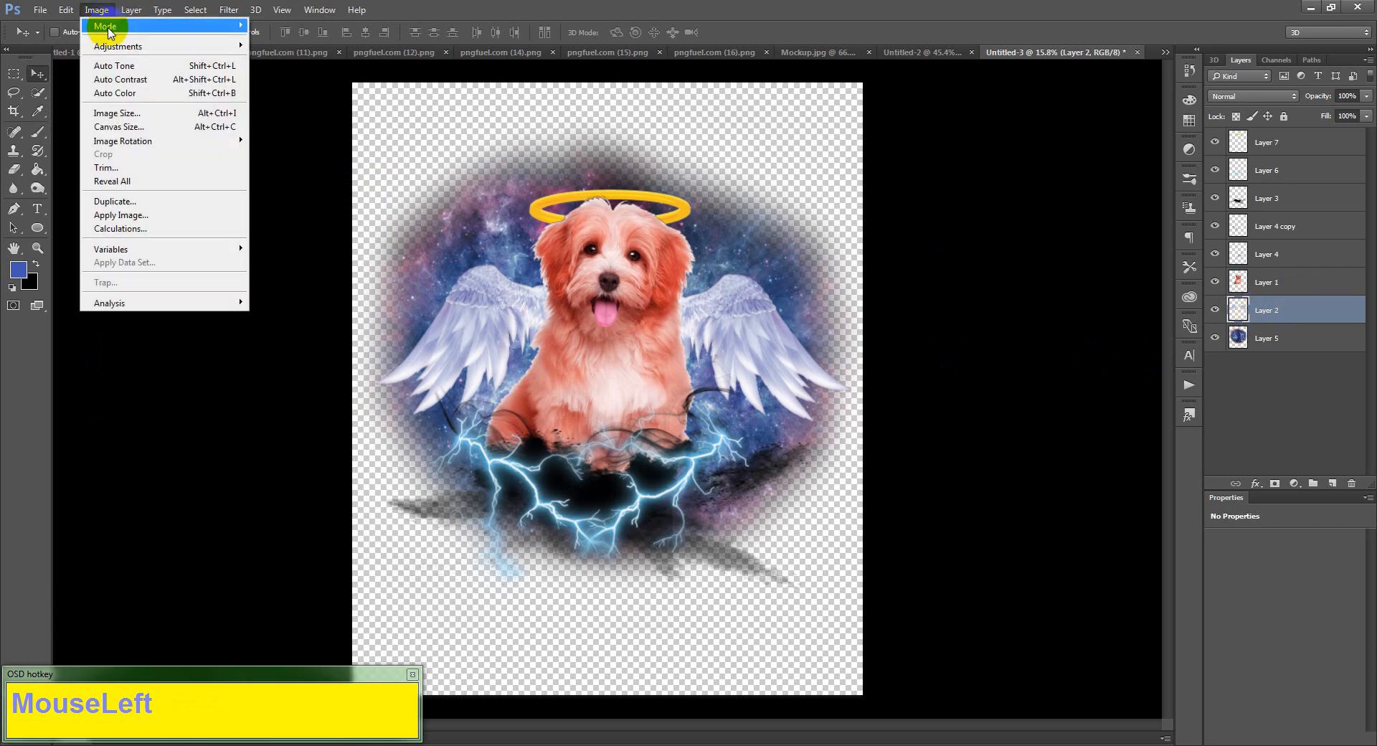
pyautogui.moveTo(119, 46)
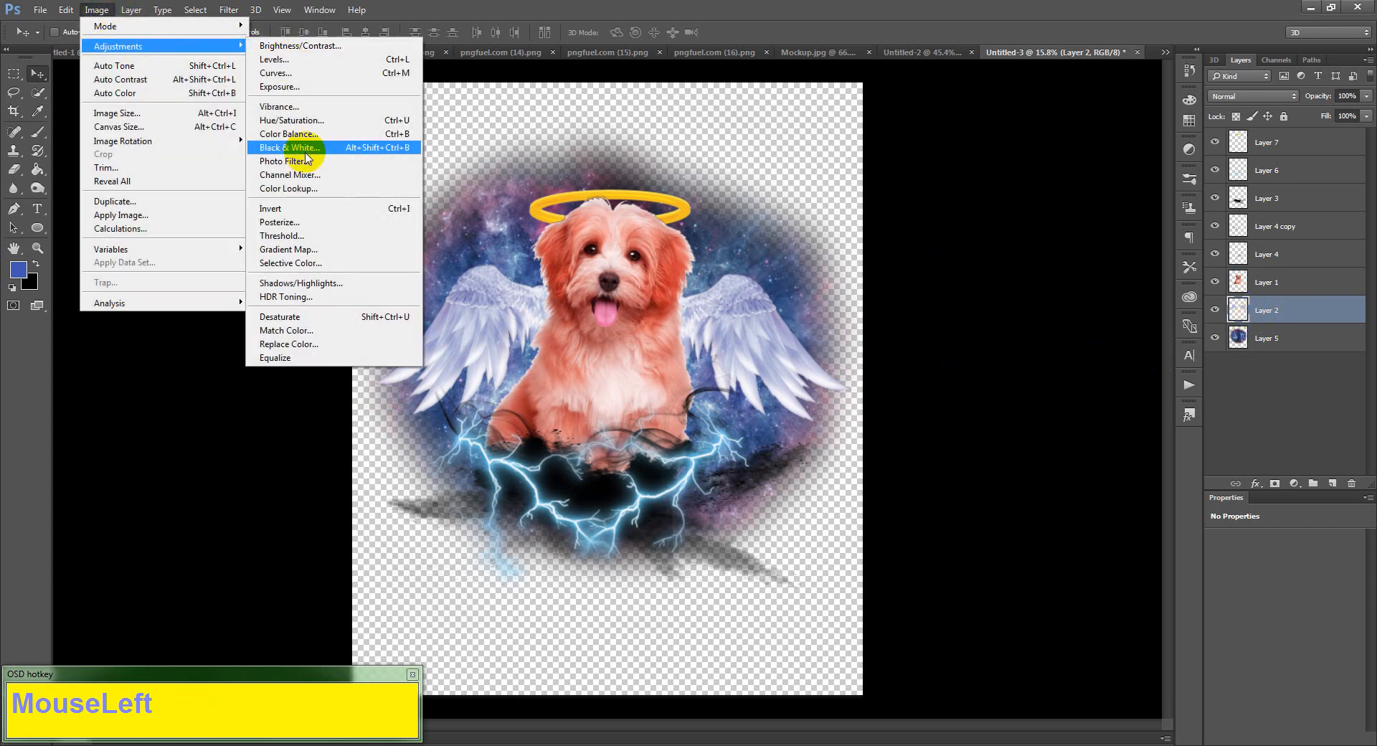
pyautogui.click(308, 119)
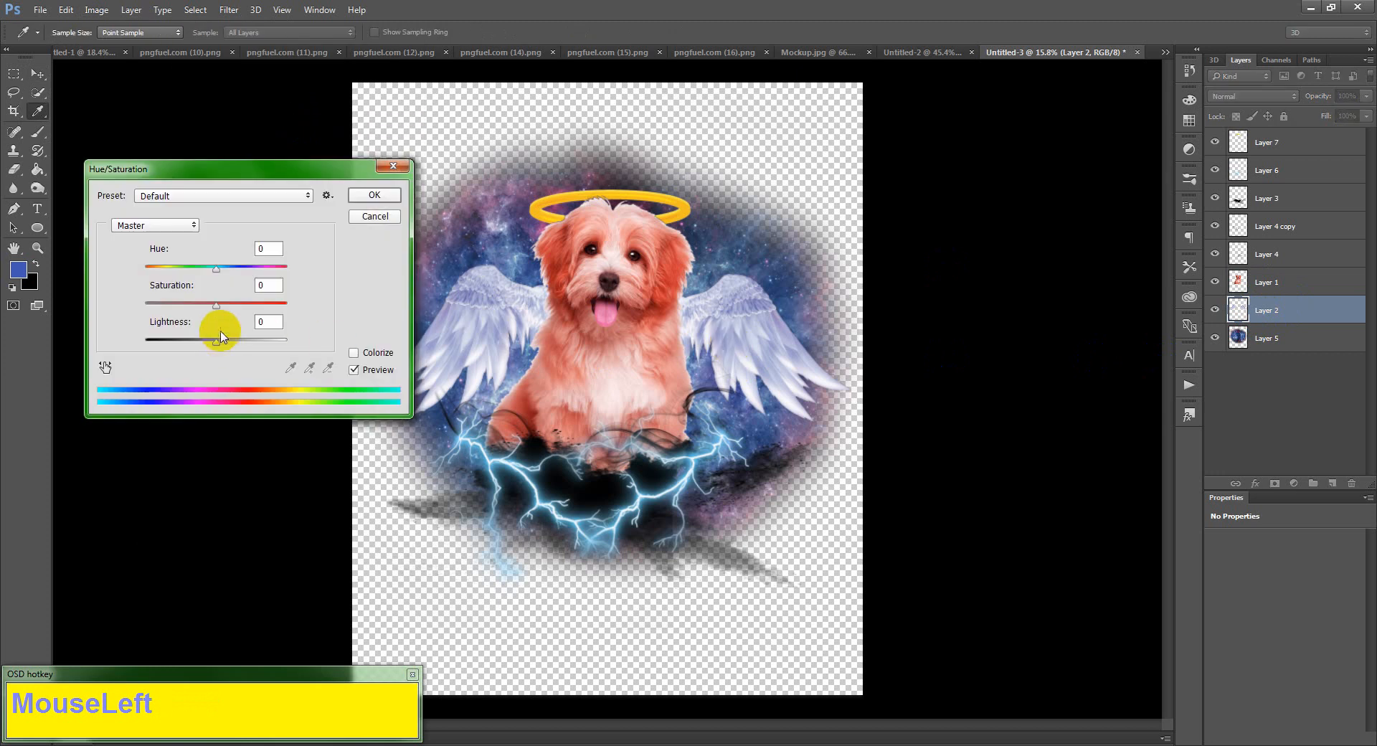
pyautogui.moveTo(216, 305); pyautogui.dragTo(269, 309)
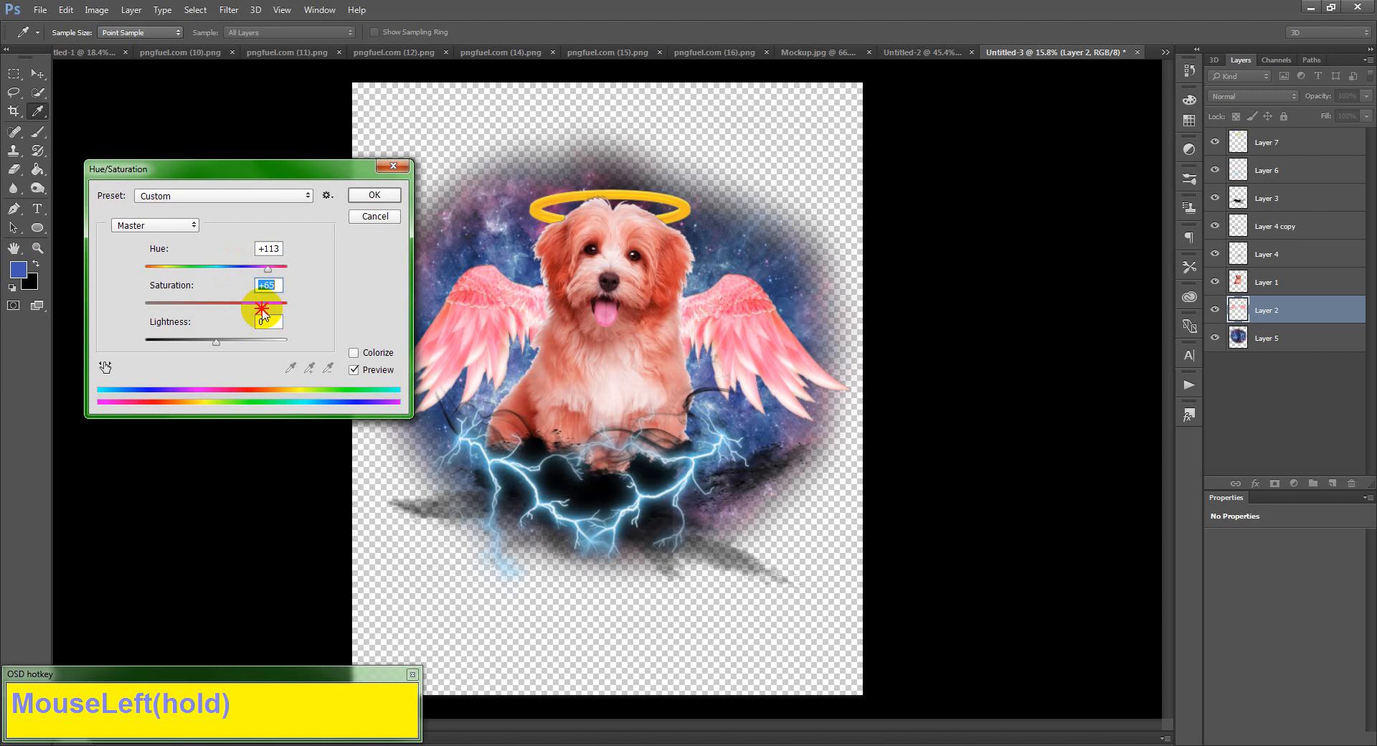
pyautogui.moveTo(268, 271)
pyautogui.mouseDown()
pyautogui.moveTo(143, 268)
pyautogui.moveTo(270, 281)
pyautogui.mouseUp()
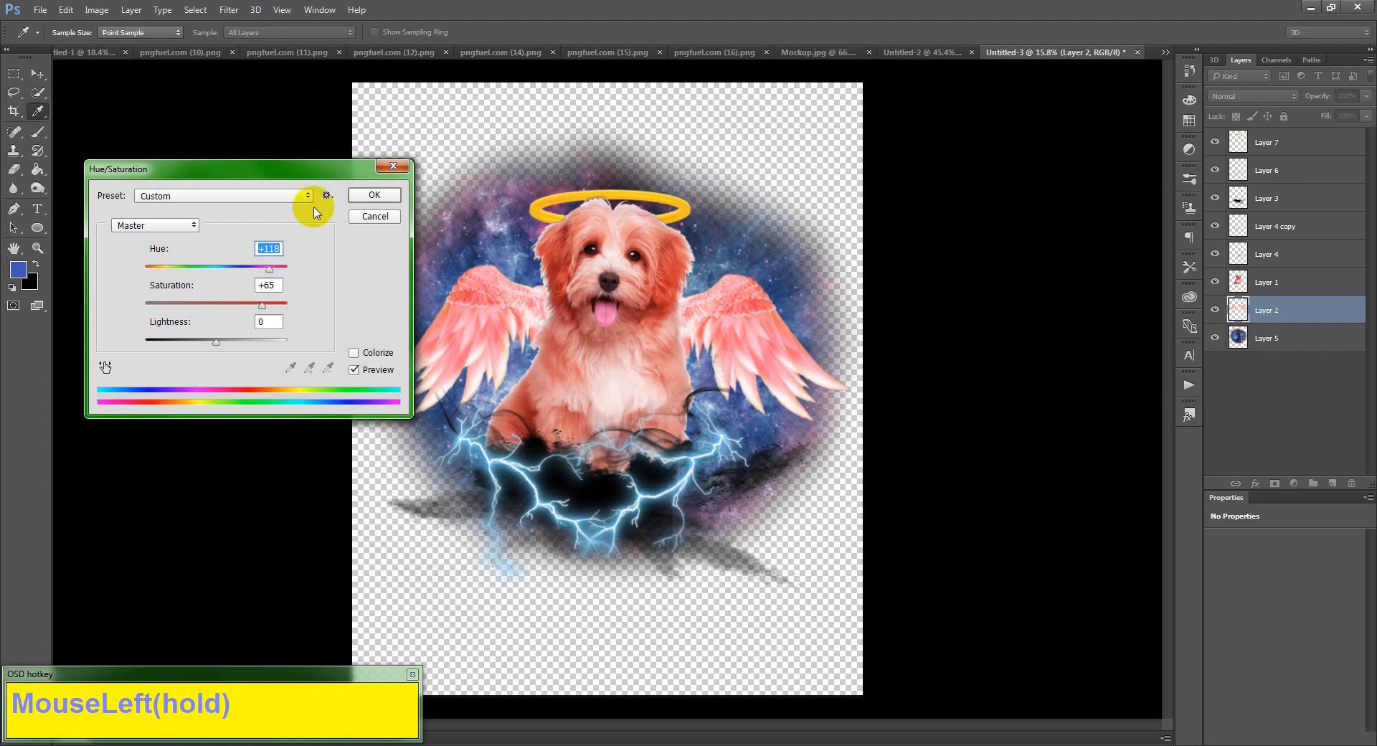
pyautogui.click(372, 196)
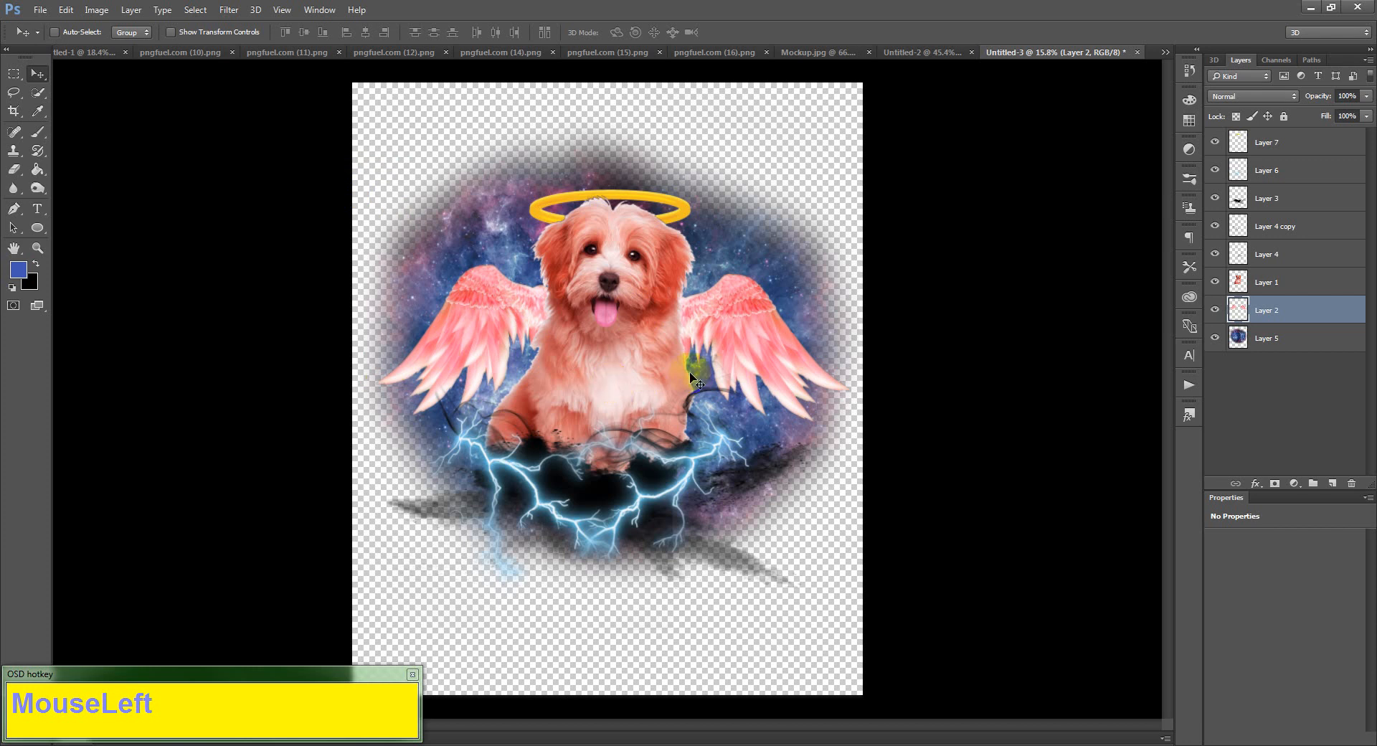
# - Apply the basic Blur filter to the Layer 7 halo
pyautogui.click(1240, 273)
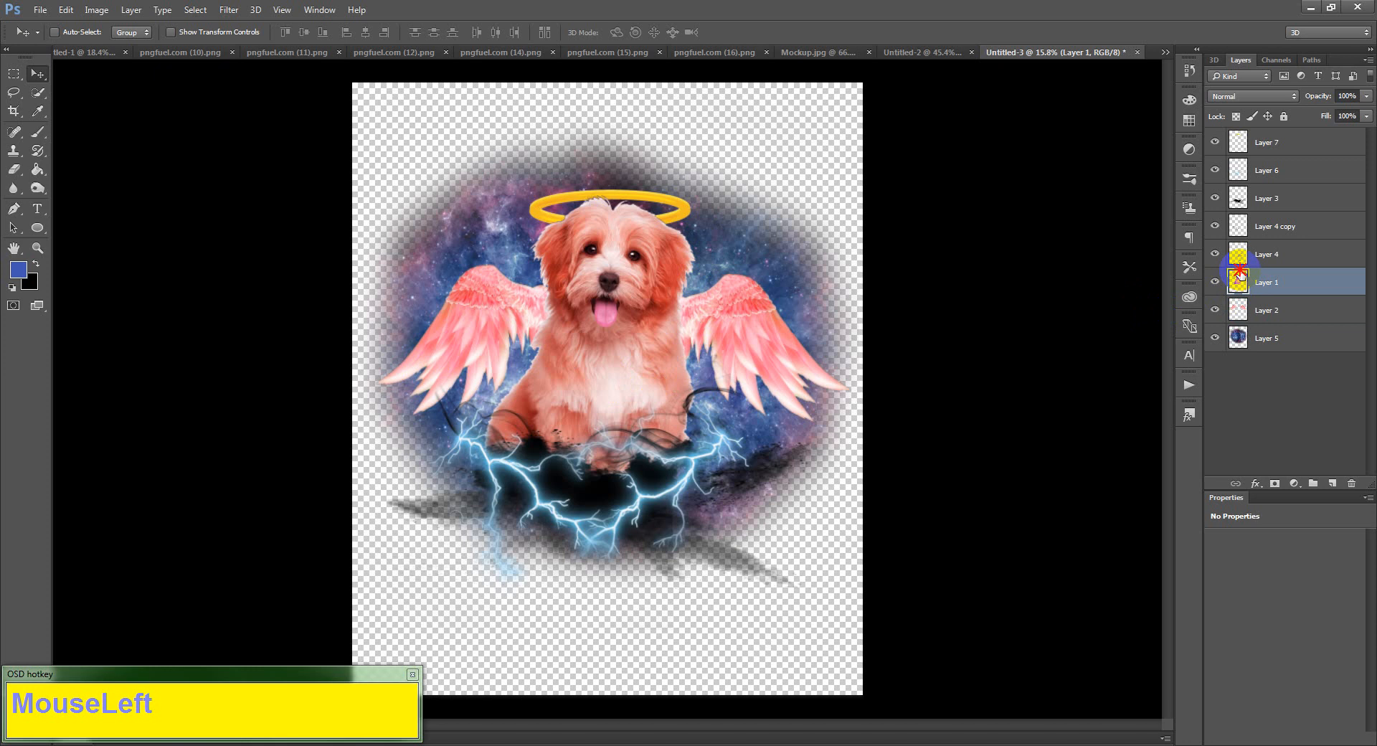
pyautogui.click(1228, 141)
pyautogui.click(1217, 142)
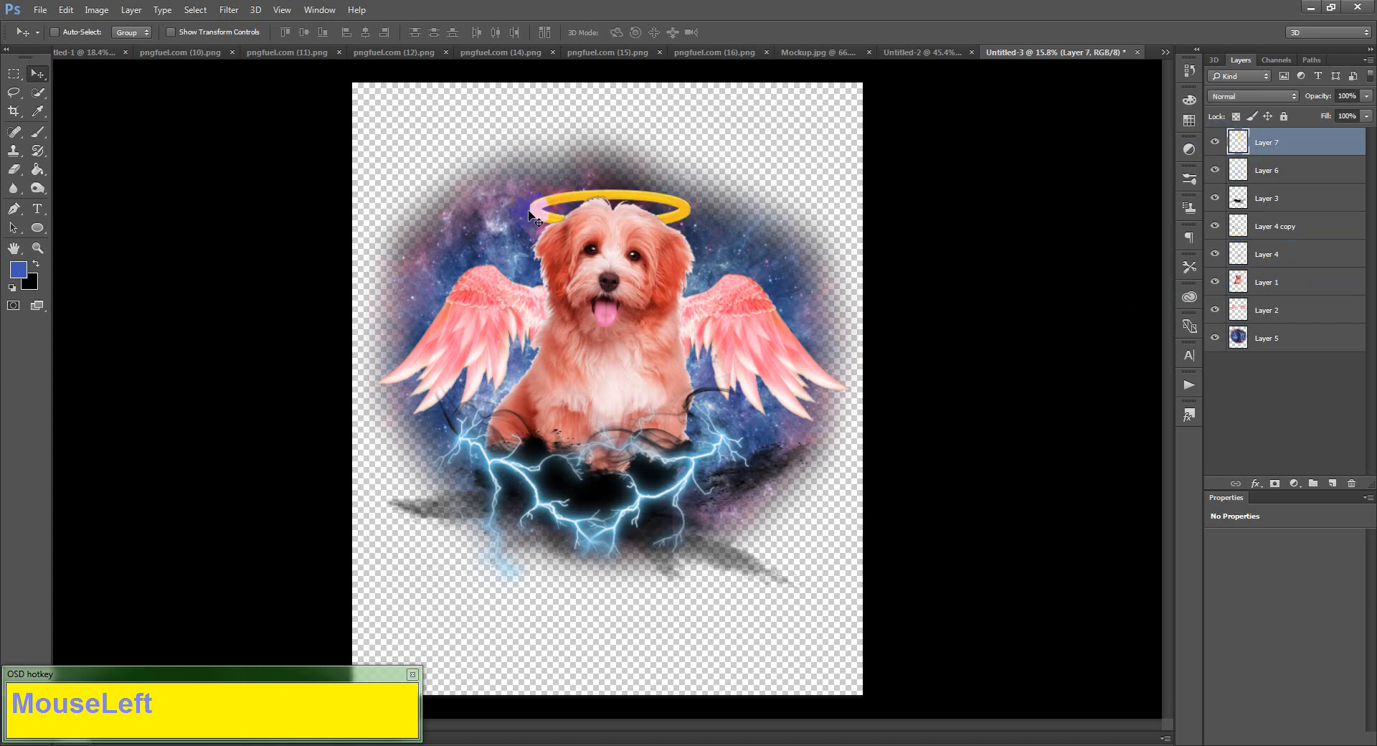
pyautogui.moveTo(562, 249); pyautogui.dragTo(593, 225)
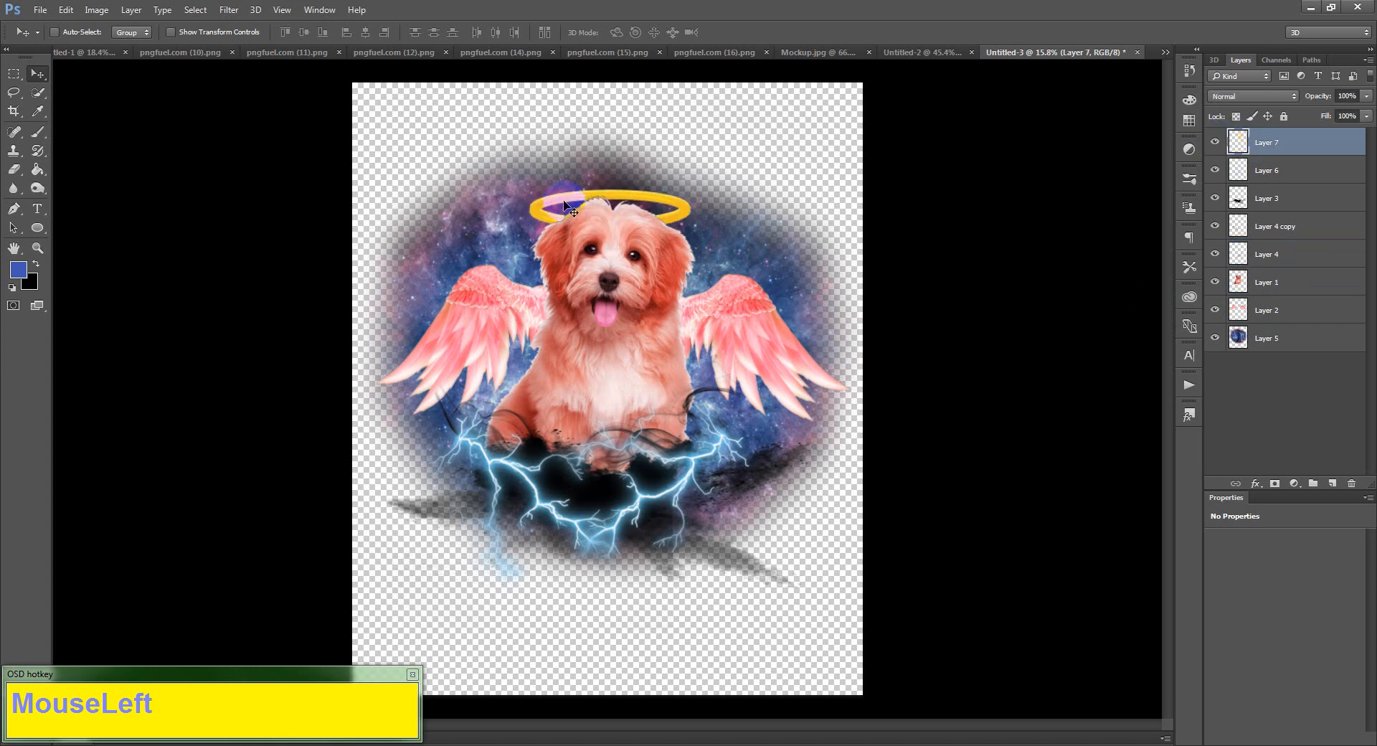
pyautogui.click(227, 16)
pyautogui.moveTo(244, 171)
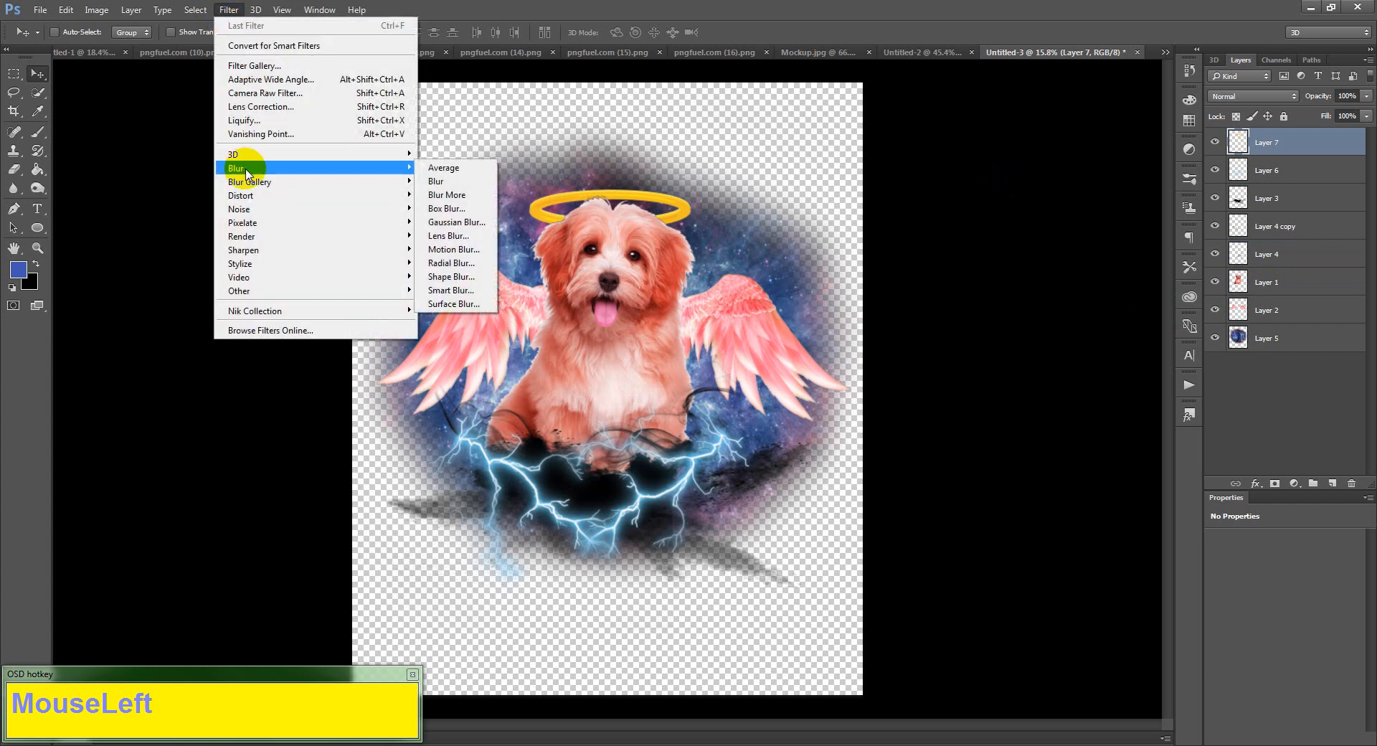
pyautogui.click(431, 177)
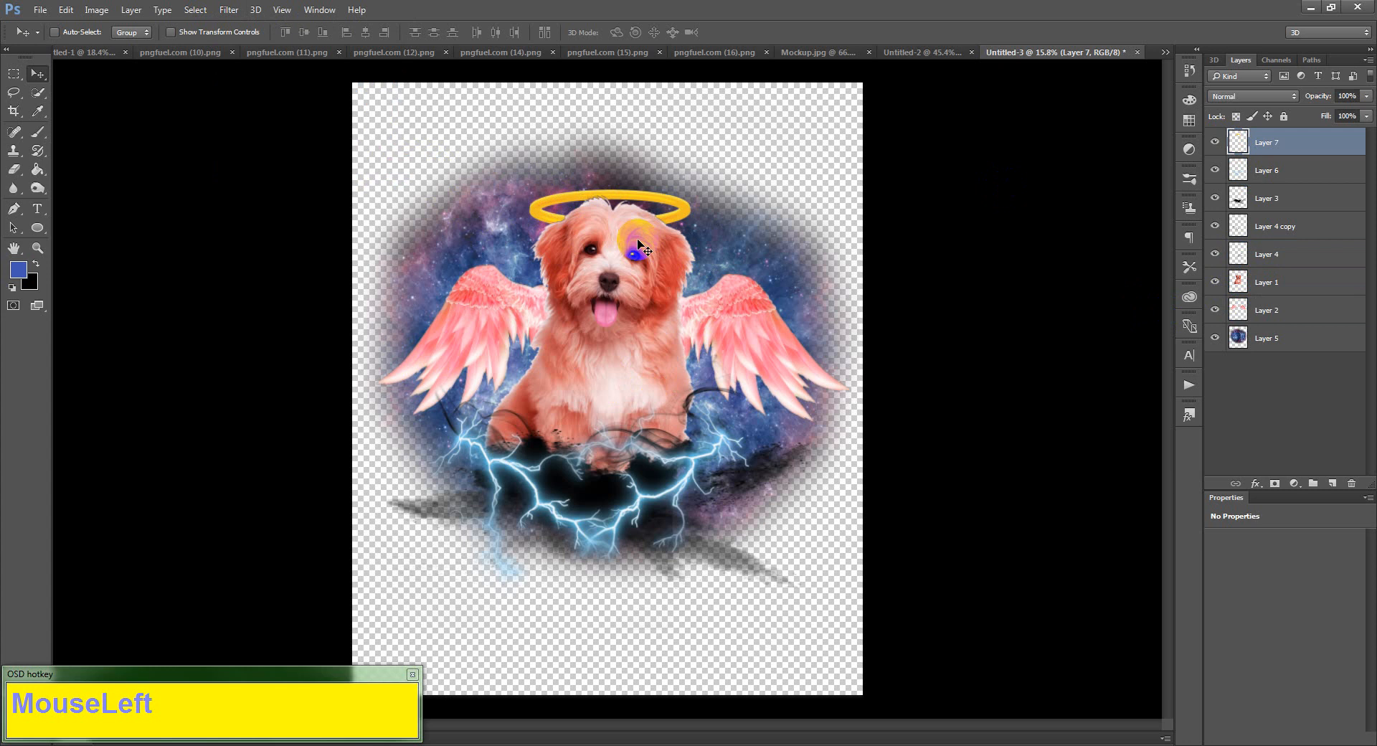
# - Soften the Layer 7 halo with a Gaussian Blur of 23.7 pixels radius
pyautogui.click(229, 10)
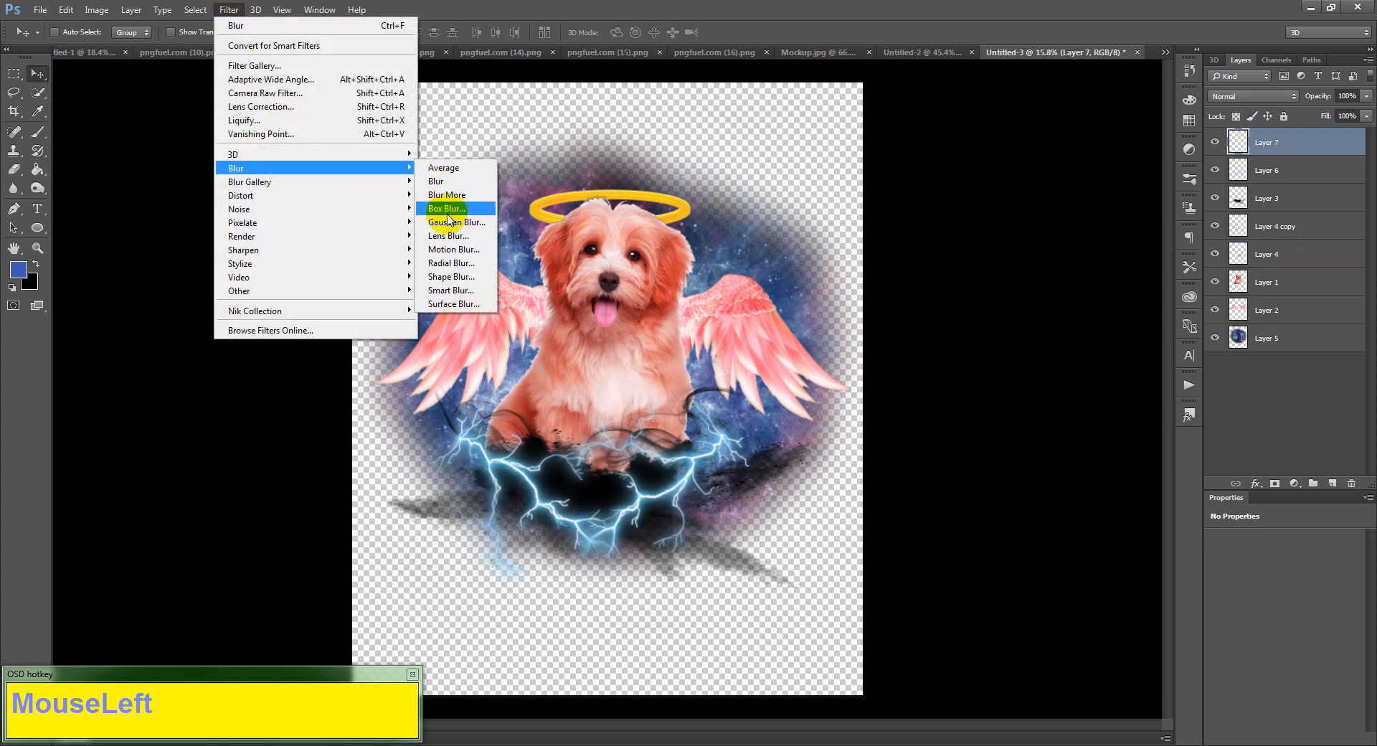
pyautogui.click(447, 221)
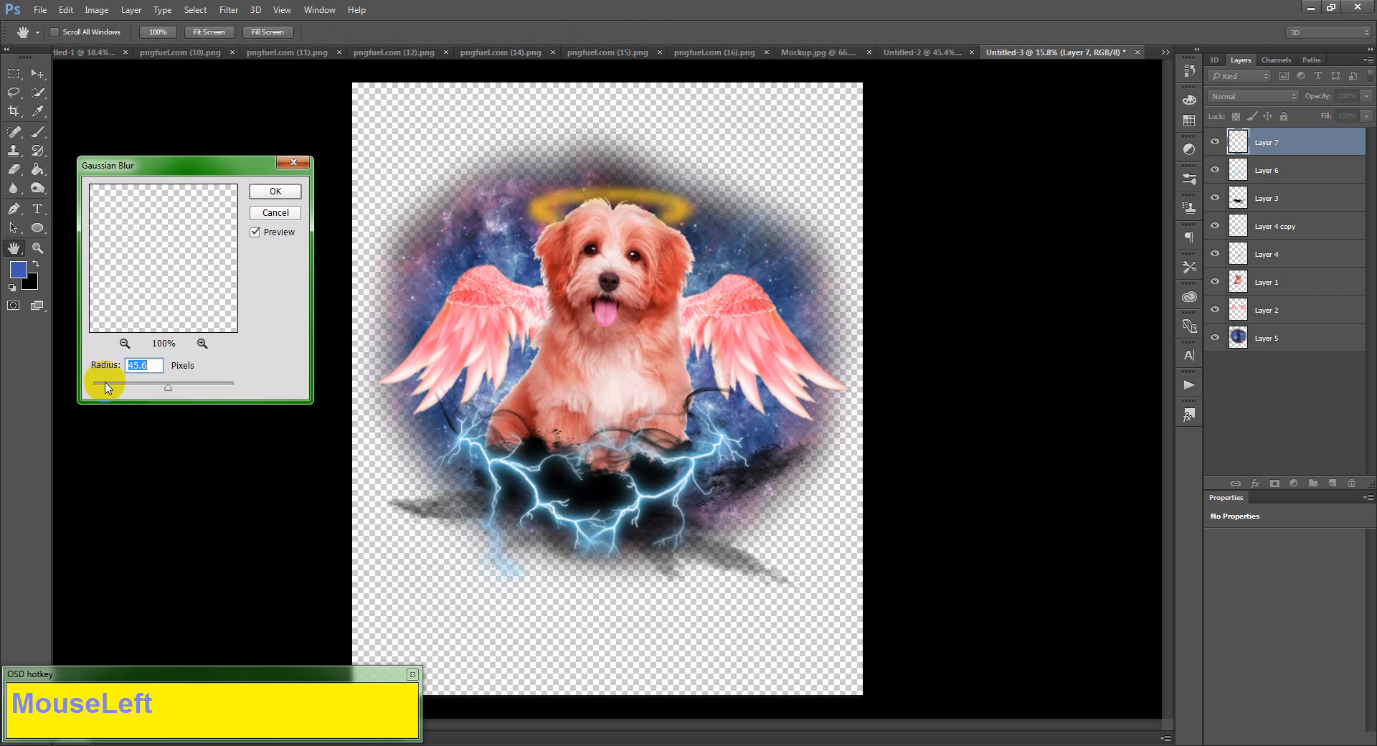
pyautogui.moveTo(168, 387)
pyautogui.mouseDown()
pyautogui.moveTo(138, 387)
pyautogui.moveTo(157, 391)
pyautogui.mouseUp()
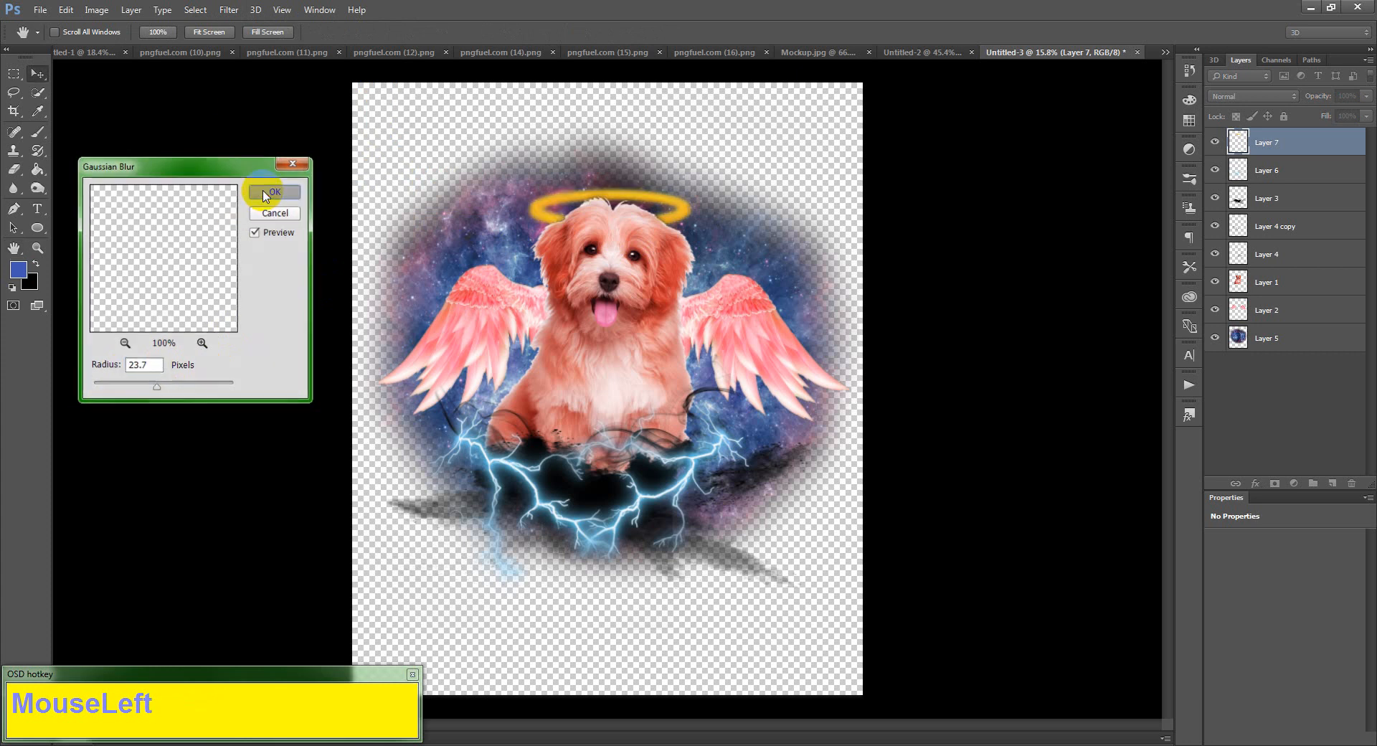
pyautogui.click(271, 190)
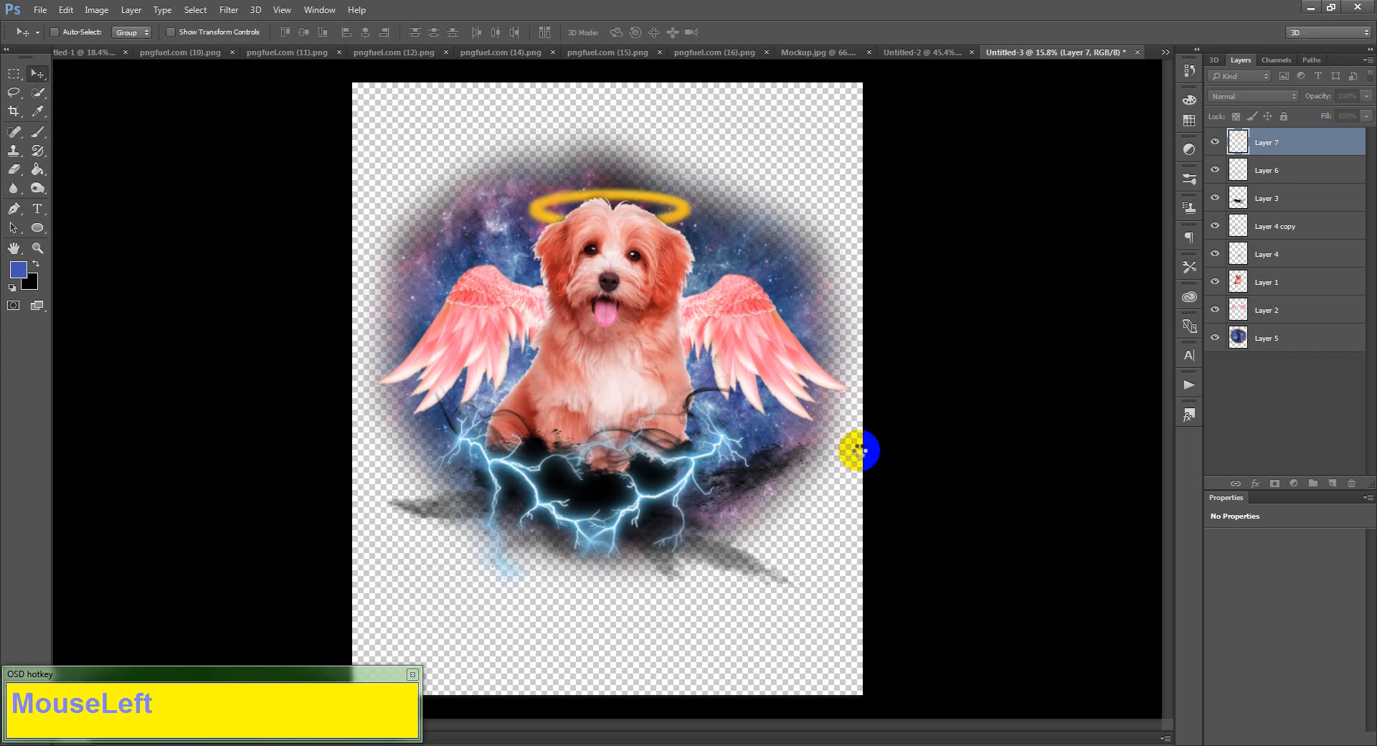
# - Scale down the Layer 2 wings and reposition them evenly behind the puppy, shifted slightly right and down
pyautogui.click(1264, 316)
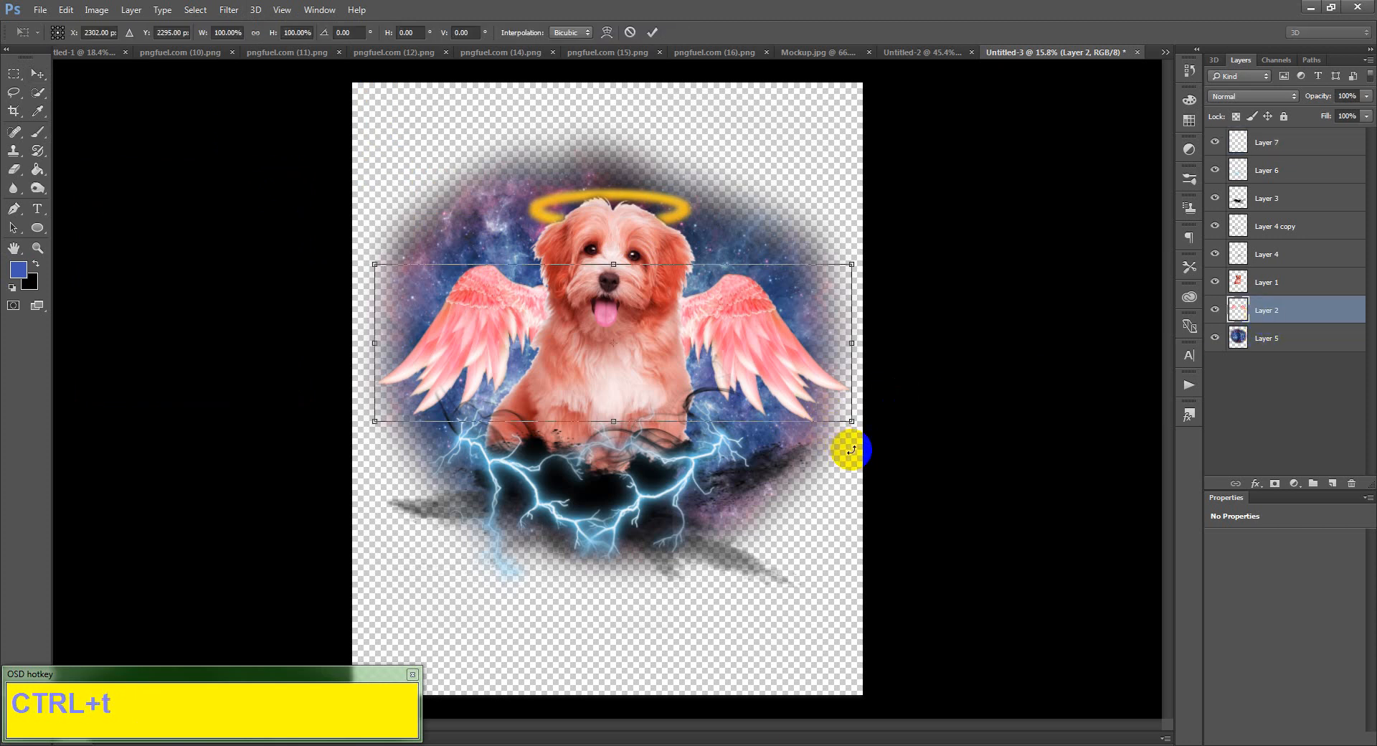
pyautogui.moveTo(847, 415)
pyautogui.mouseDown()
pyautogui.moveTo(836, 399)
pyautogui.moveTo(830, 413)
pyautogui.mouseUp()
pyautogui.moveTo(763, 354); pyautogui.dragTo(768, 347)
pyautogui.moveTo(836, 403); pyautogui.dragTo(812, 399)
pyautogui.moveTo(748, 353); pyautogui.dragTo(746, 358)
pyautogui.doubleClick(746, 358)
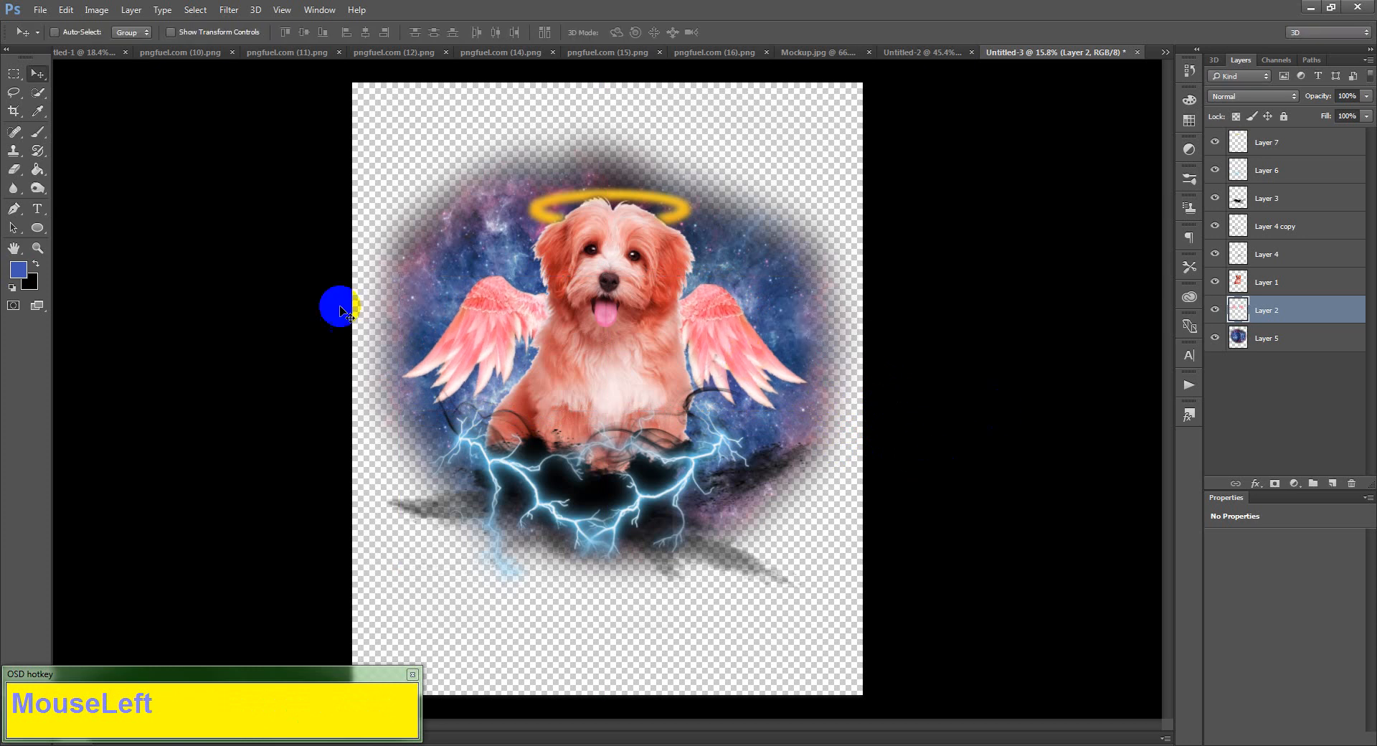
pyautogui.click(646, 356)
pyautogui.moveTo(697, 336); pyautogui.dragTo(707, 338)
pyautogui.click(723, 396)
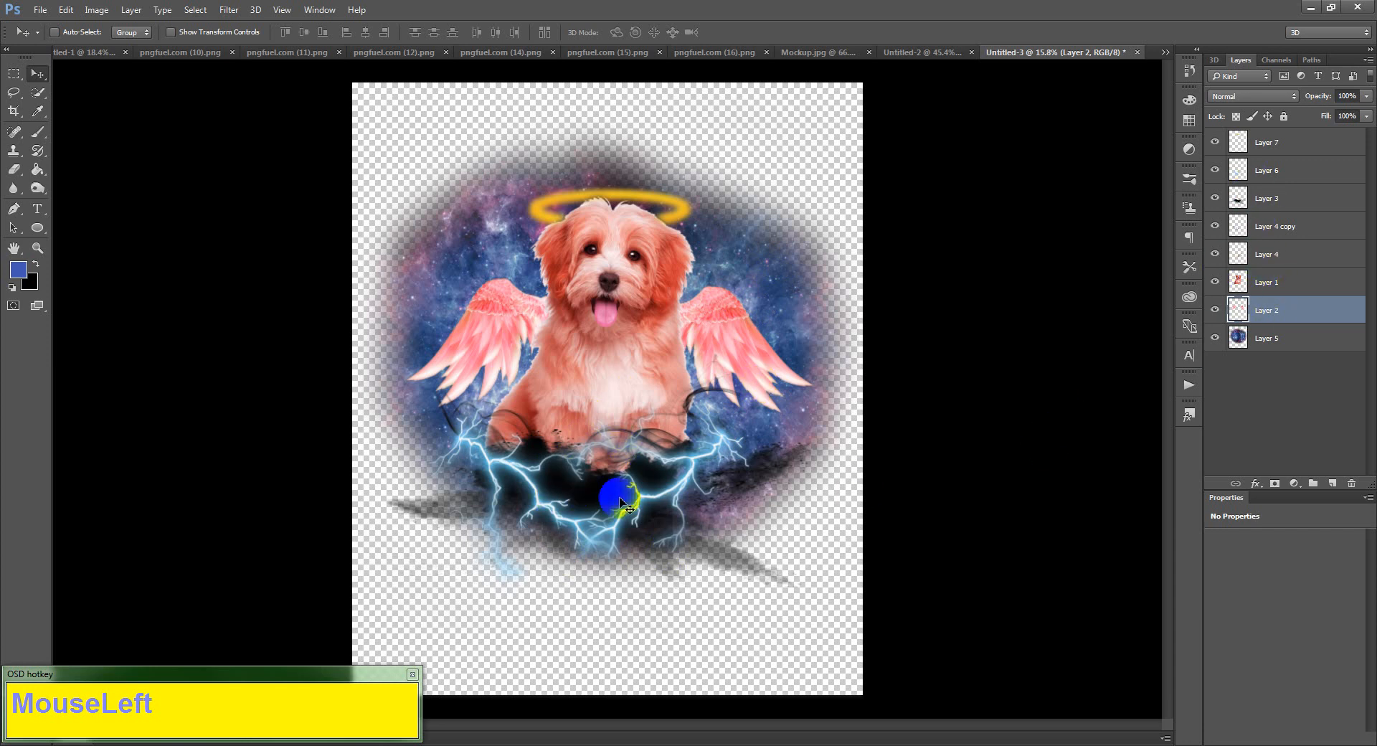
# - Try recoloring the black powder on Layer 3 with a Hue/Saturation adjustment
pyautogui.click(1262, 200)
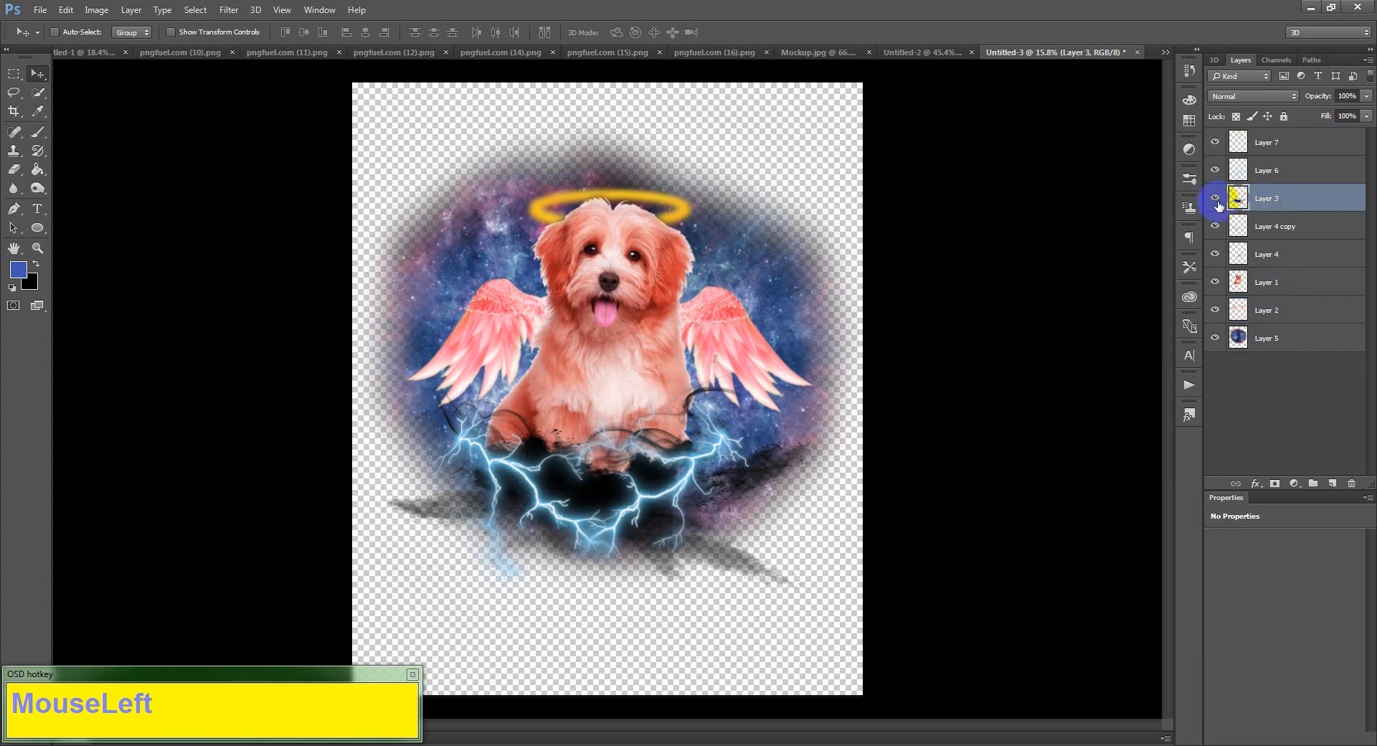
pyautogui.click(1215, 198)
pyautogui.click(1215, 198)
pyautogui.click(99, 10)
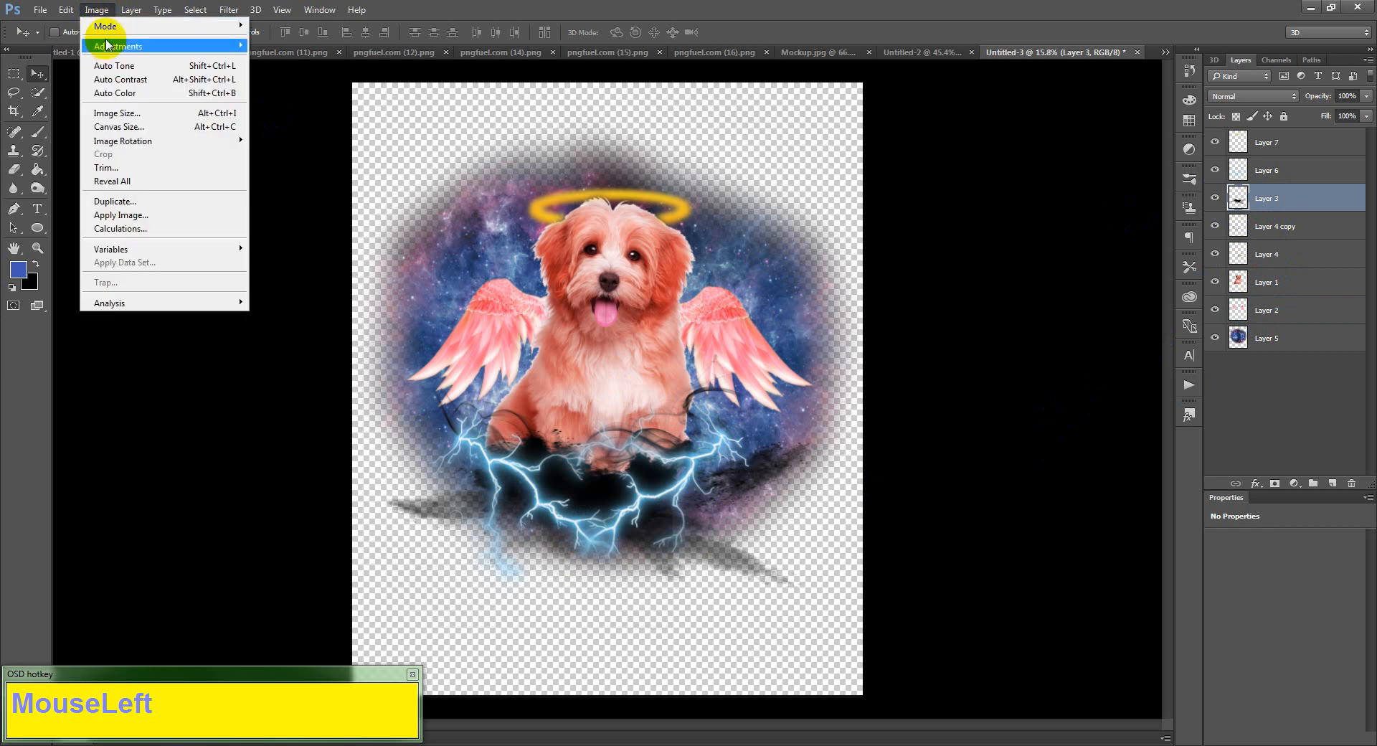
pyautogui.moveTo(106, 45)
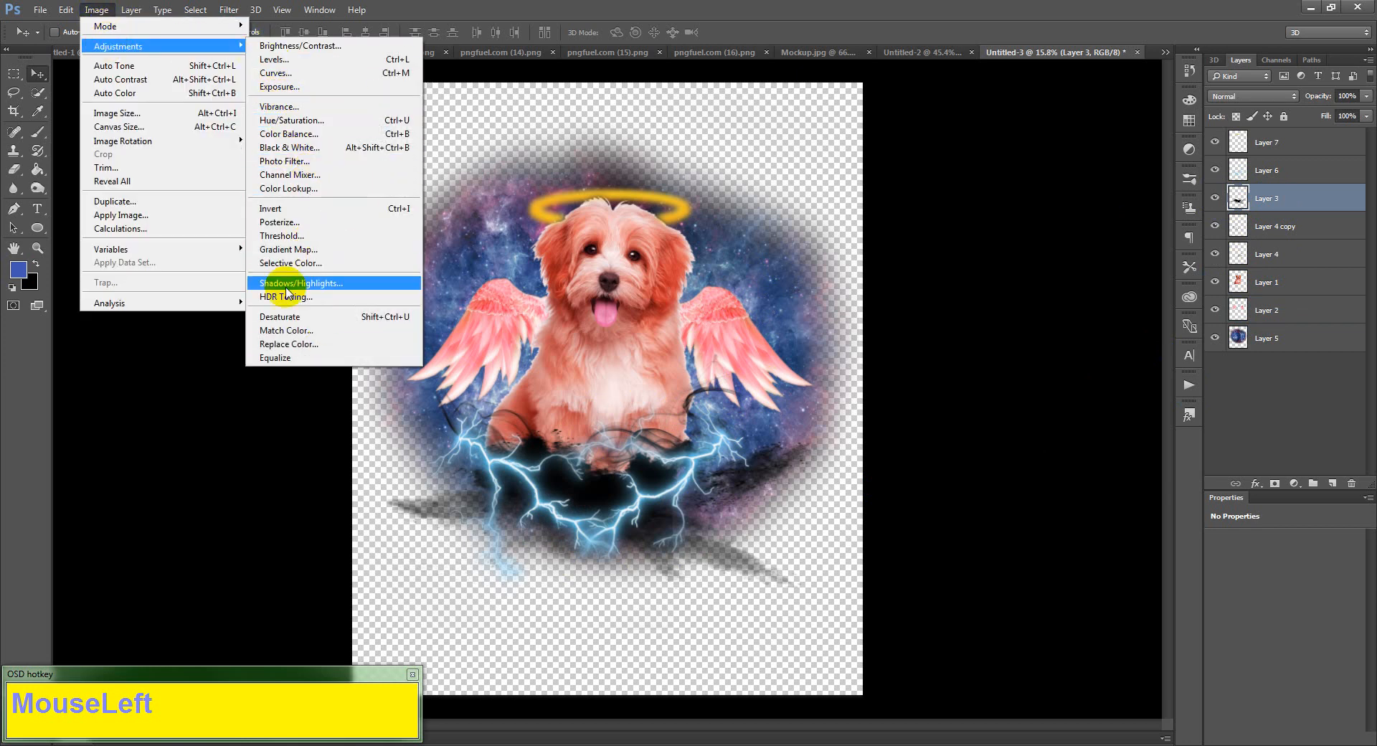
pyautogui.click(312, 122)
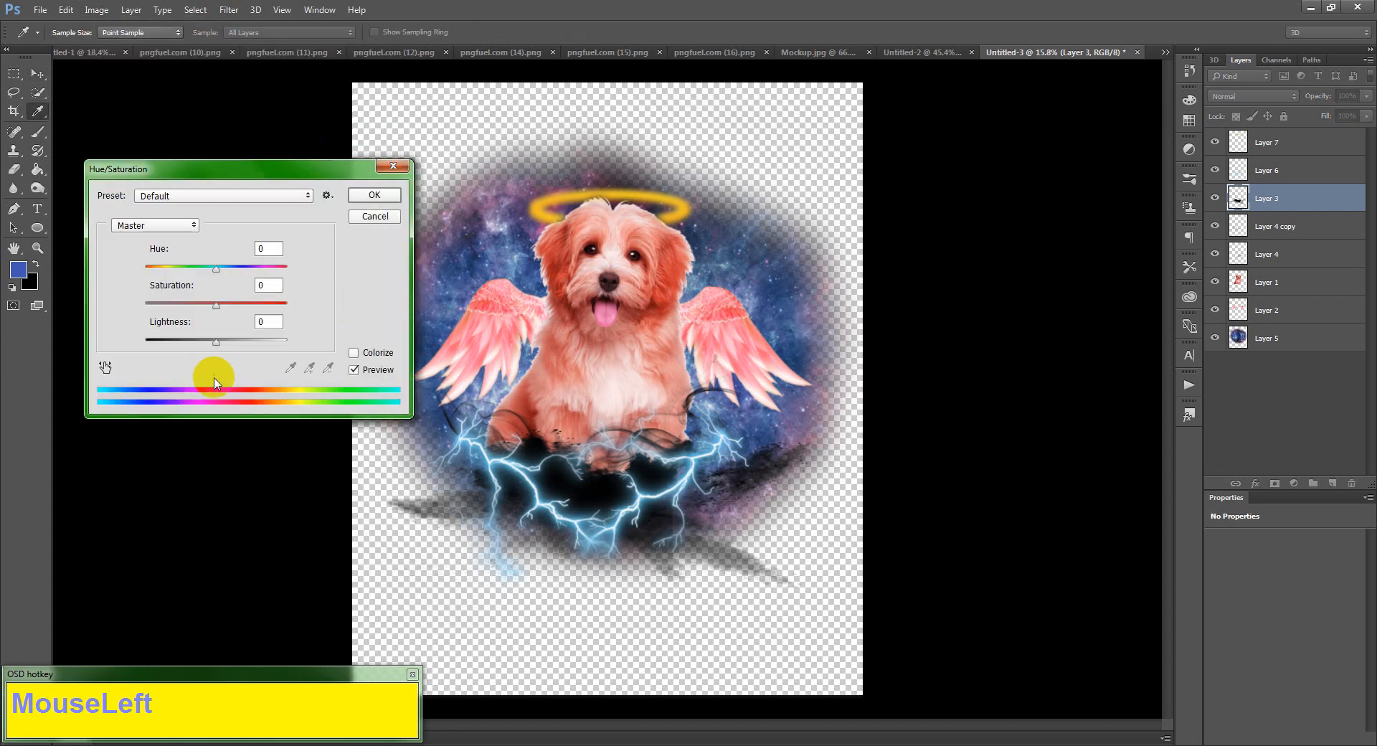
pyautogui.moveTo(217, 271)
pyautogui.mouseDown()
pyautogui.moveTo(185, 274)
pyautogui.moveTo(224, 271)
pyautogui.mouseUp()
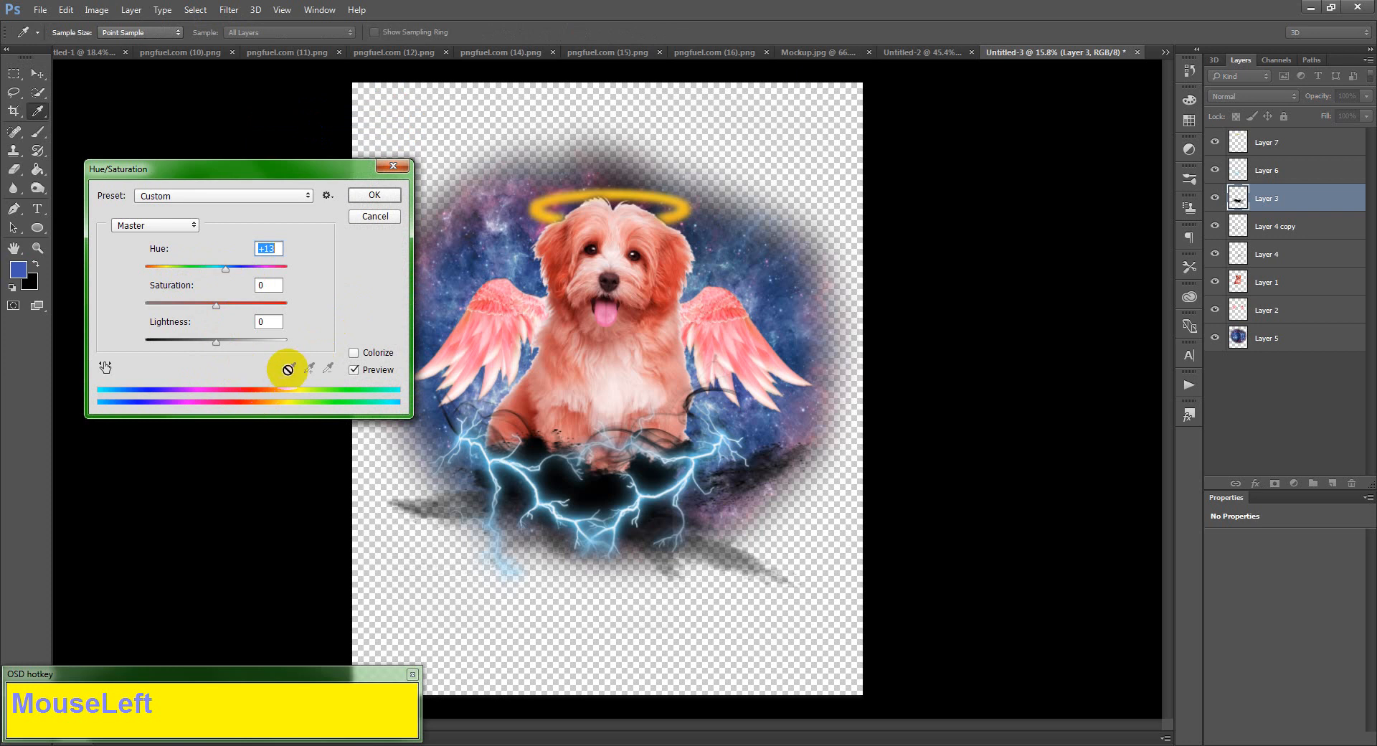
pyautogui.moveTo(246, 270); pyautogui.dragTo(266, 308)
pyautogui.click(374, 197)
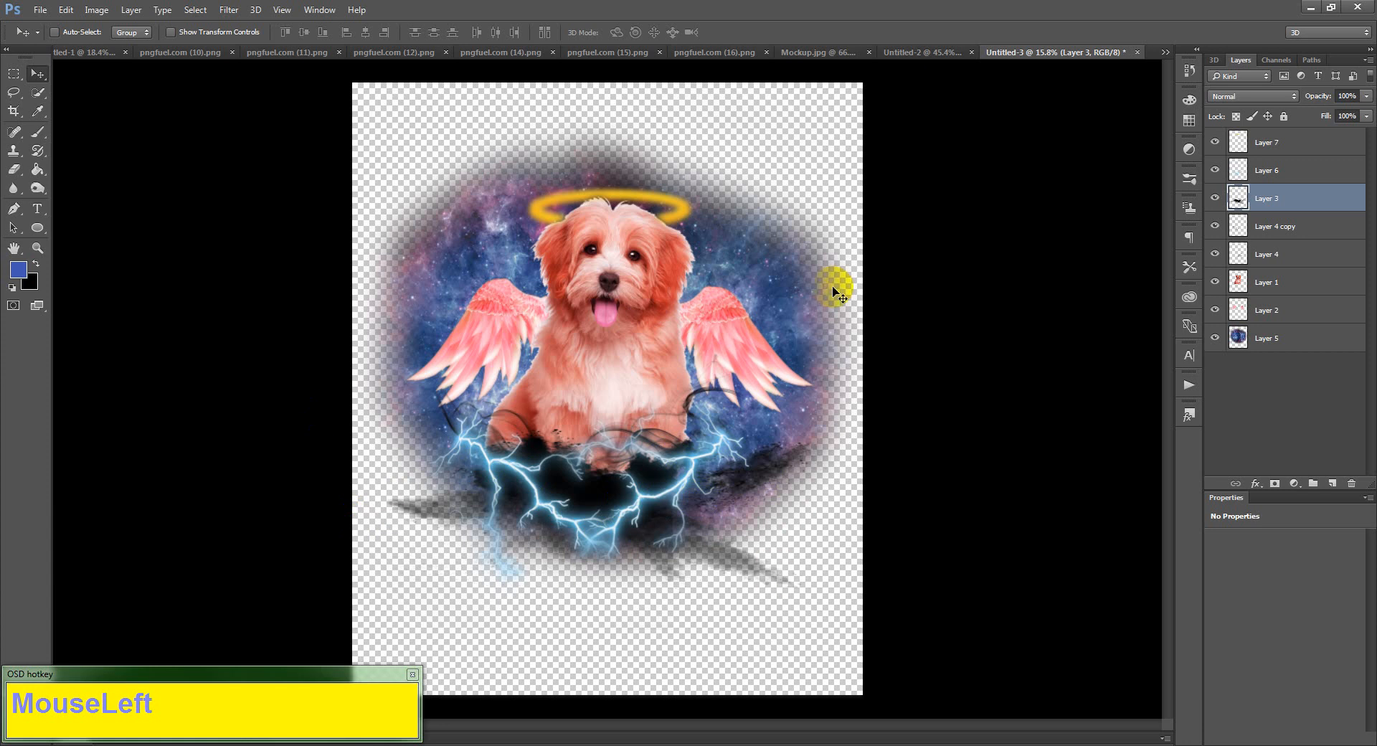
# - Load the Layer 3 powder's outline as a selection and add an empty layer directly above it
pyautogui.keyDown('ctrl'); pyautogui.click(1238, 198); pyautogui.keyUp('ctrl')
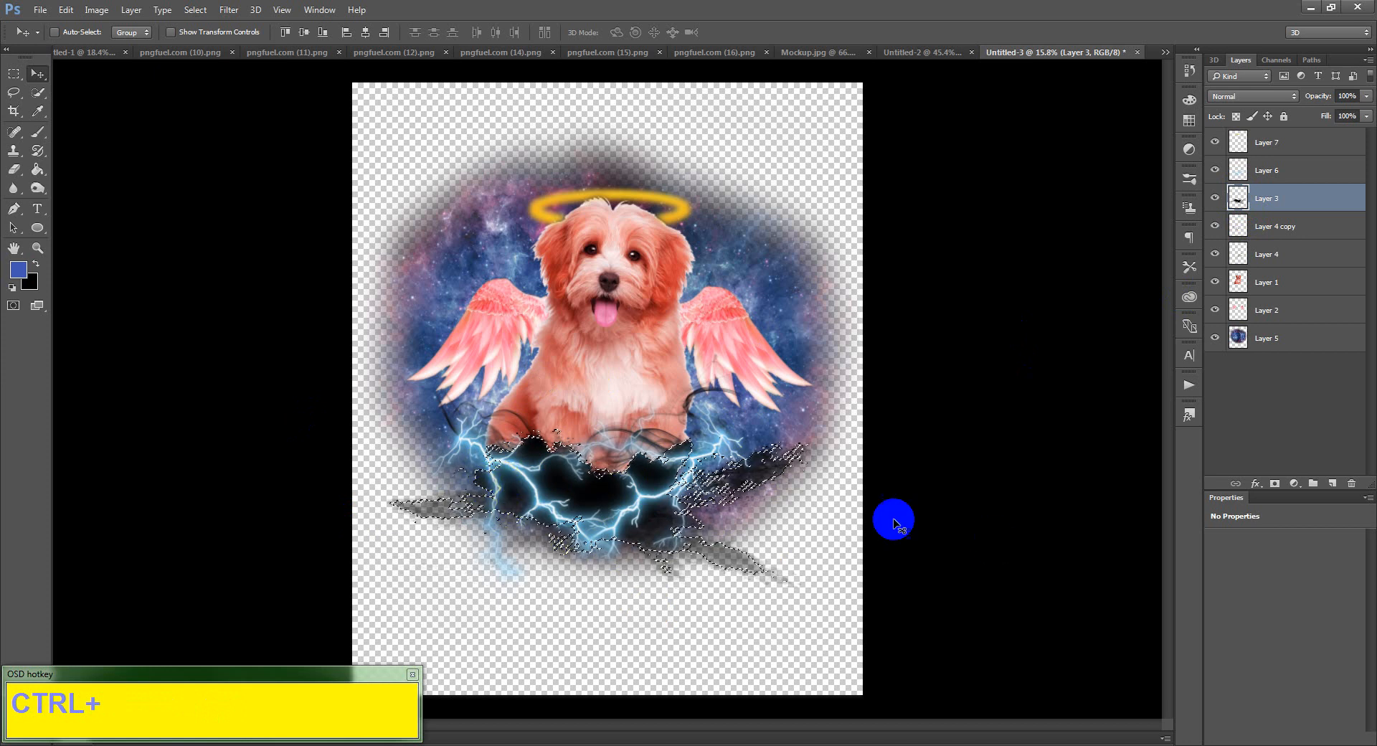
pyautogui.click(1328, 485)
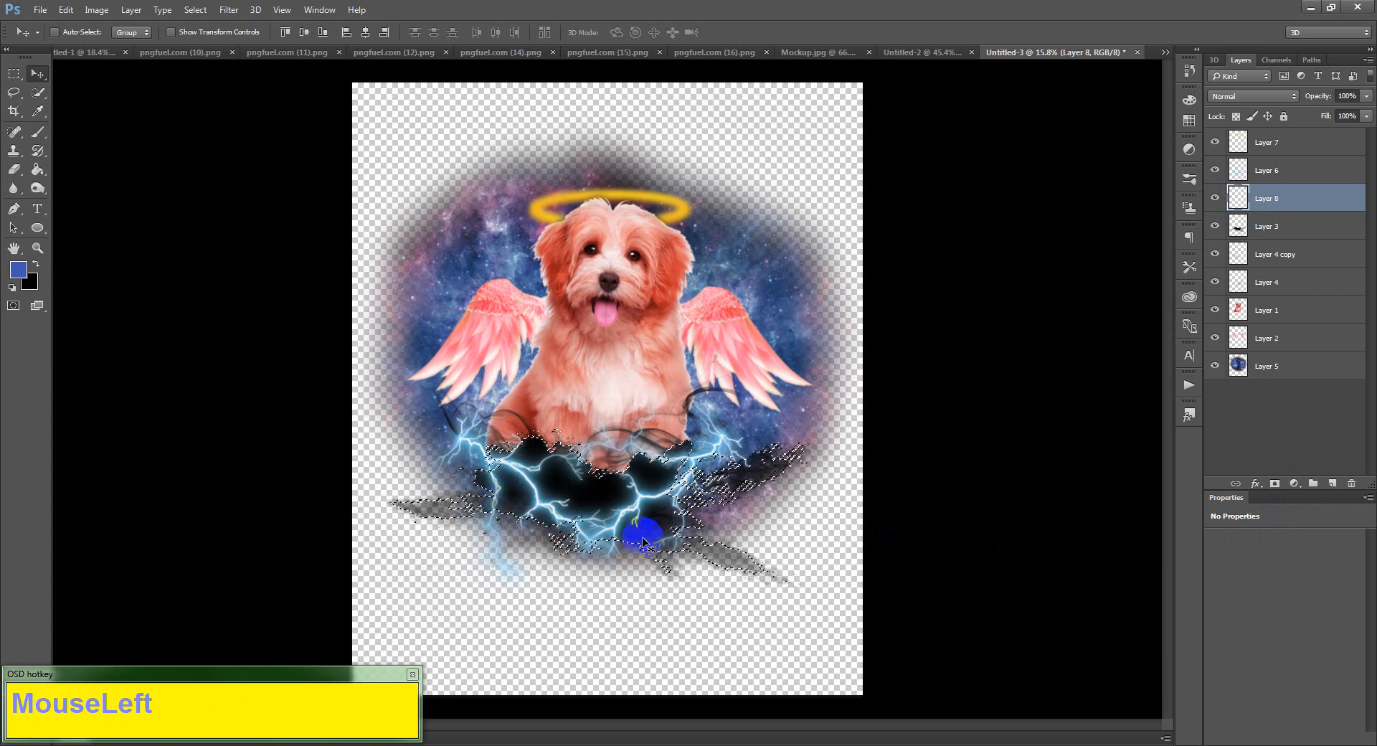
# - Paint the powder-shaped selection on the new layer with a soft 1200 px brush in pink #f37487 sampled from the artwork
pyautogui.press('b')
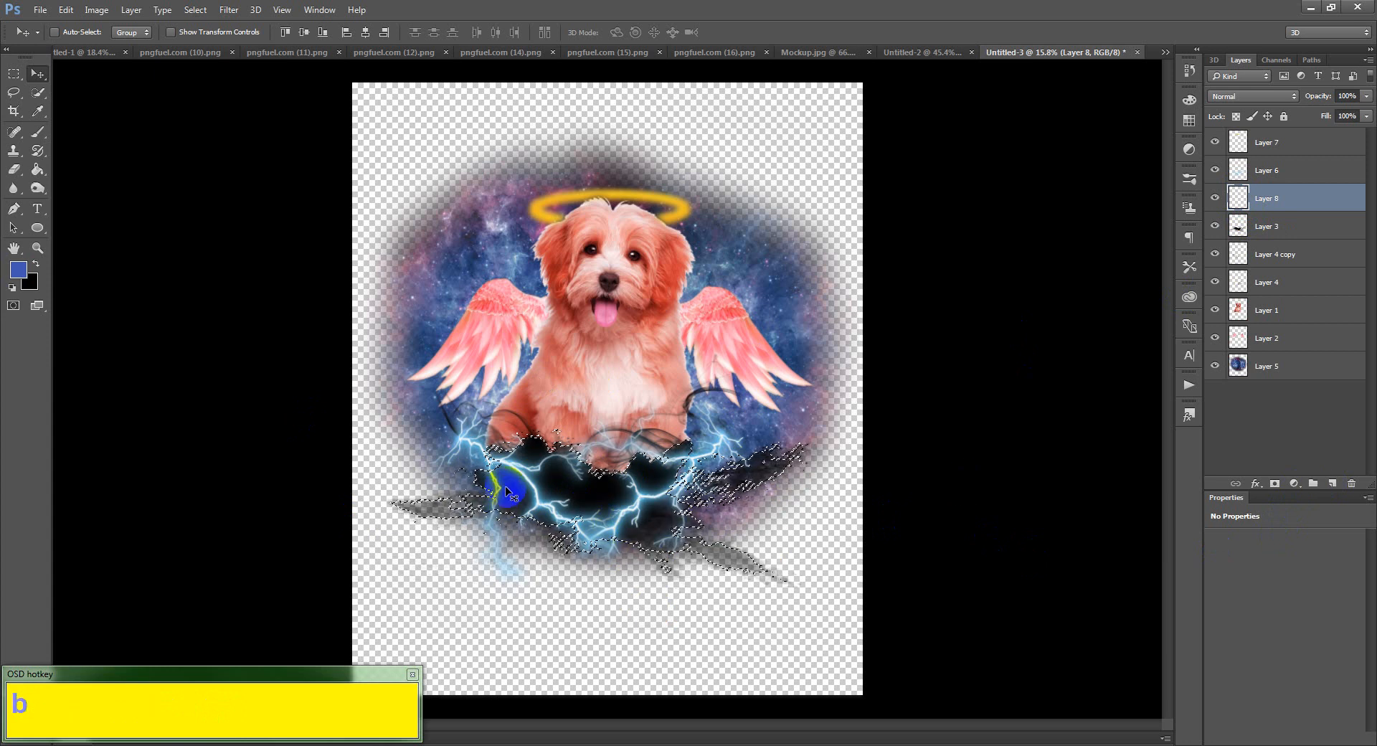
pyautogui.click(16, 271)
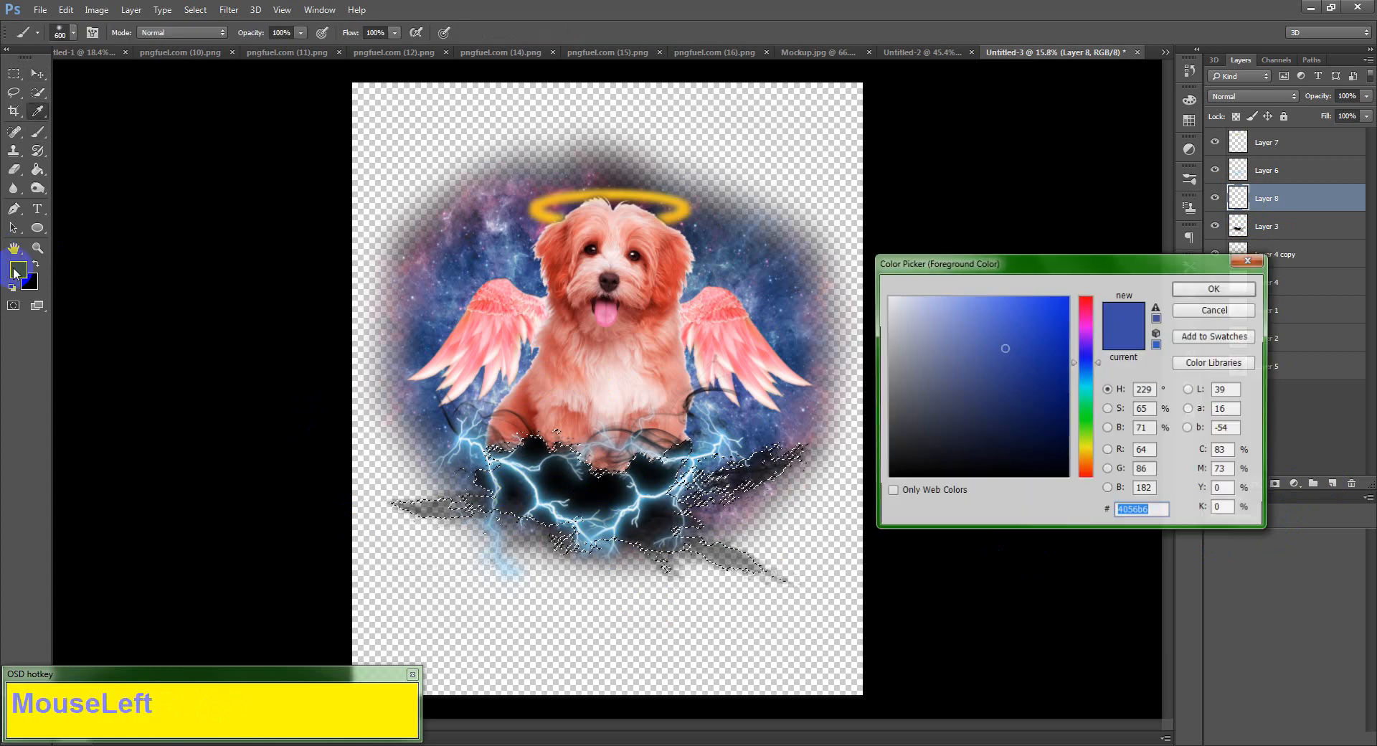
pyautogui.moveTo(664, 280); pyautogui.dragTo(534, 355)
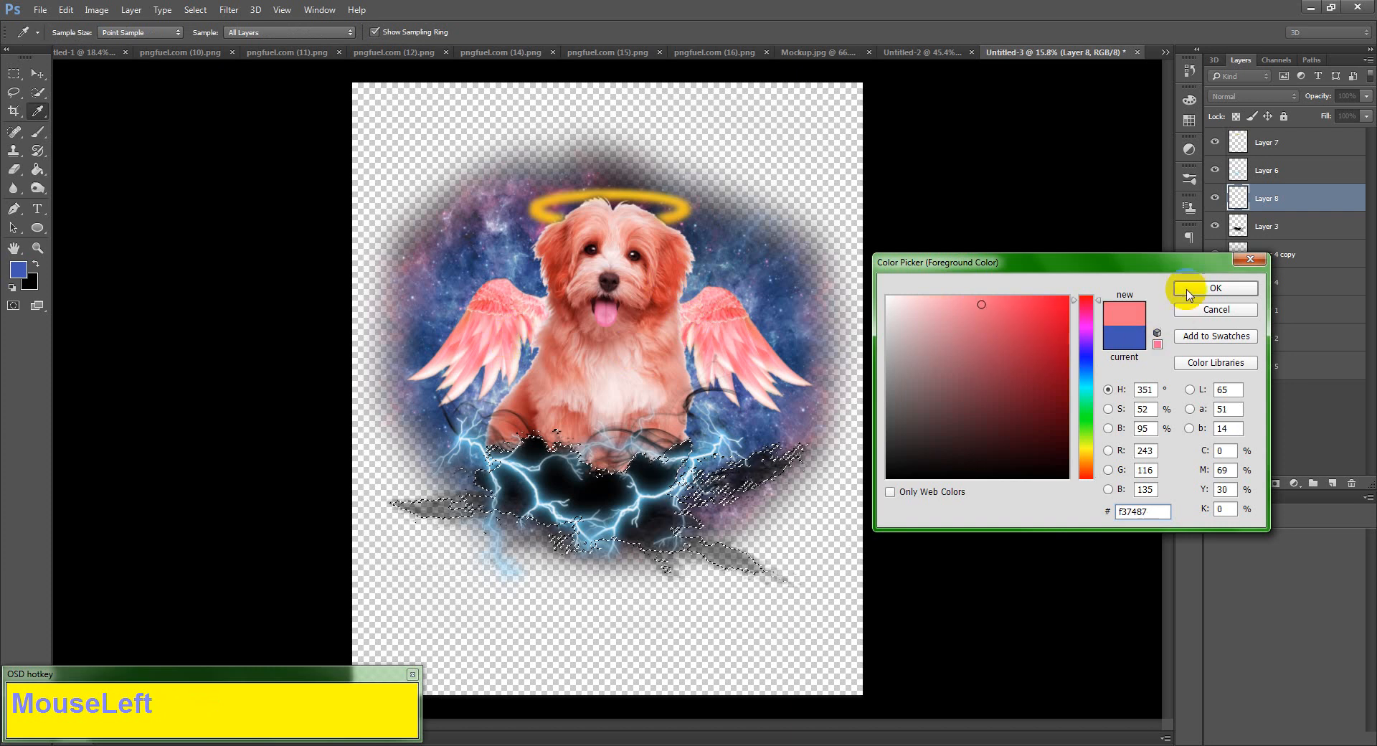
pyautogui.click(1216, 288)
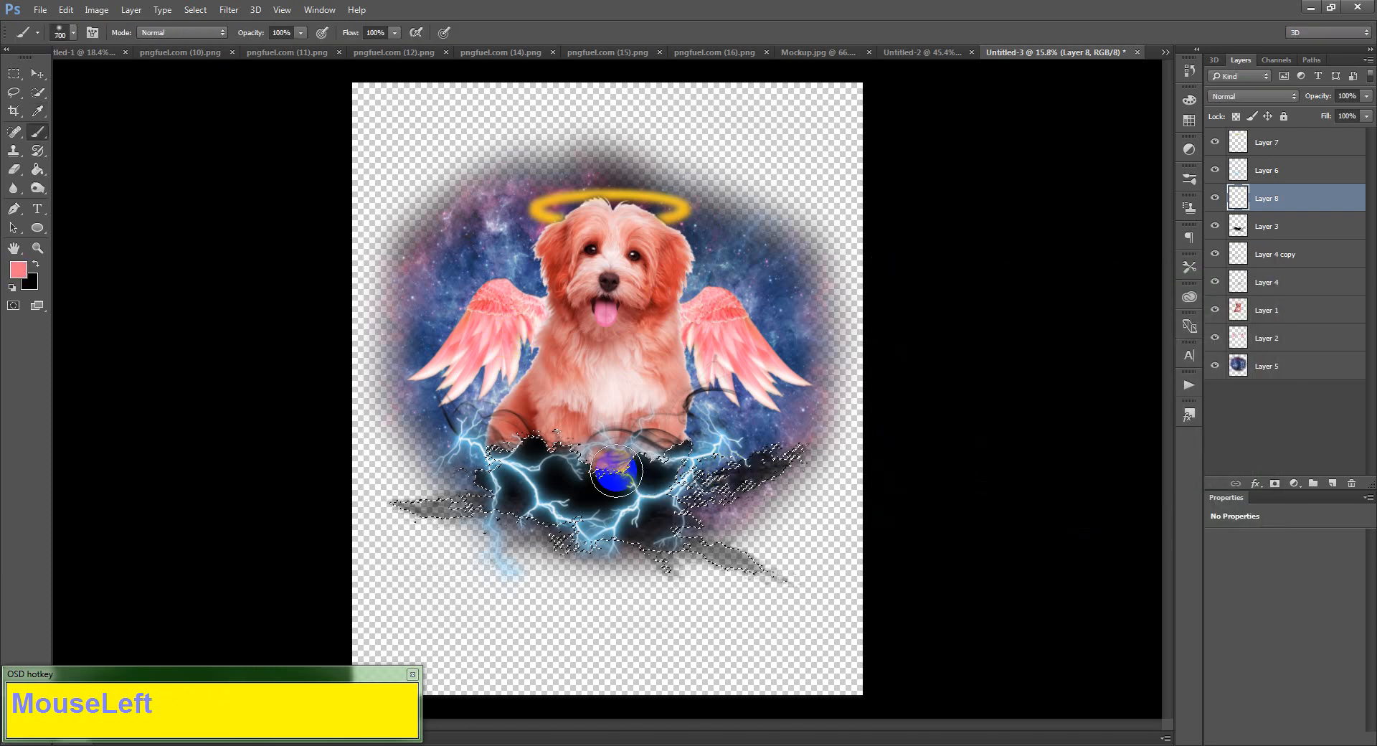
pyautogui.moveTo(604, 493); pyautogui.dragTo(412, 541)
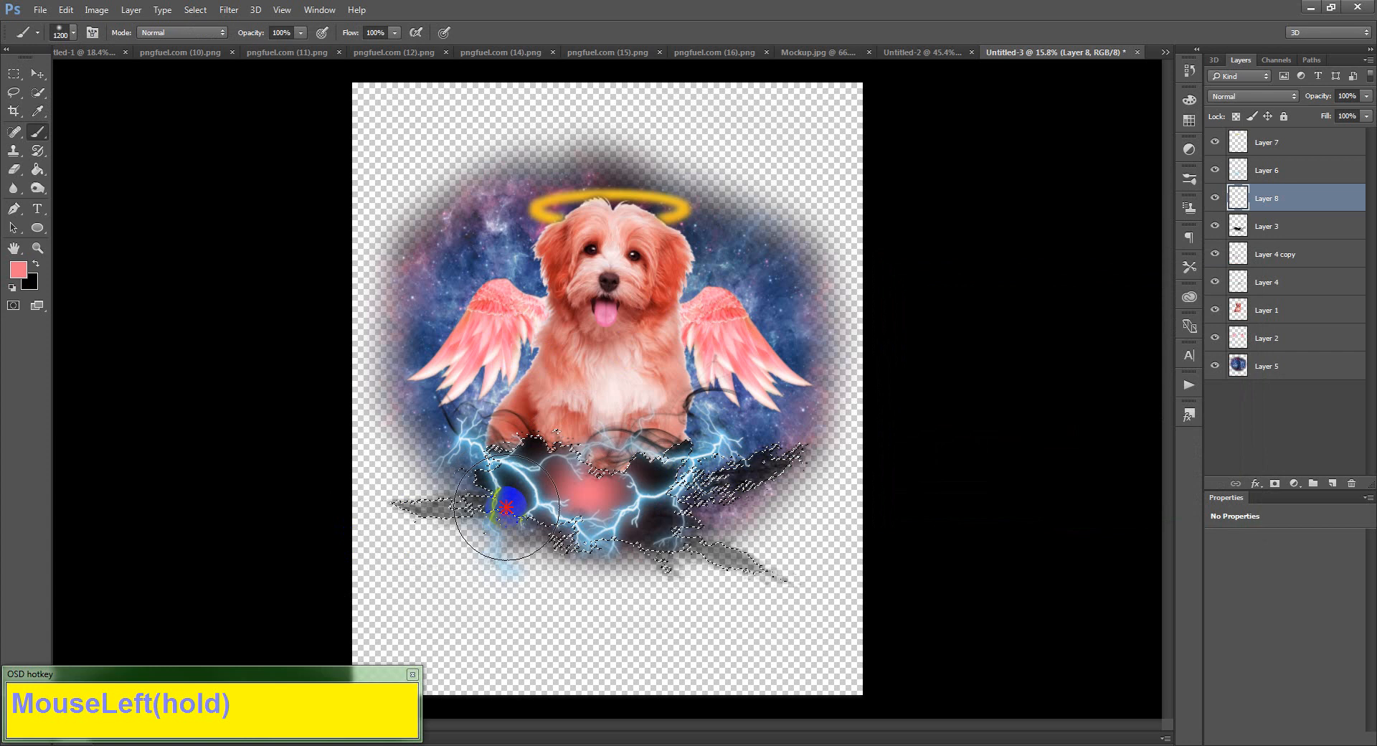
pyautogui.moveTo(609, 489)
pyautogui.mouseDown()
pyautogui.moveTo(851, 417)
pyautogui.moveTo(911, 417)
pyautogui.moveTo(850, 440)
pyautogui.mouseUp()
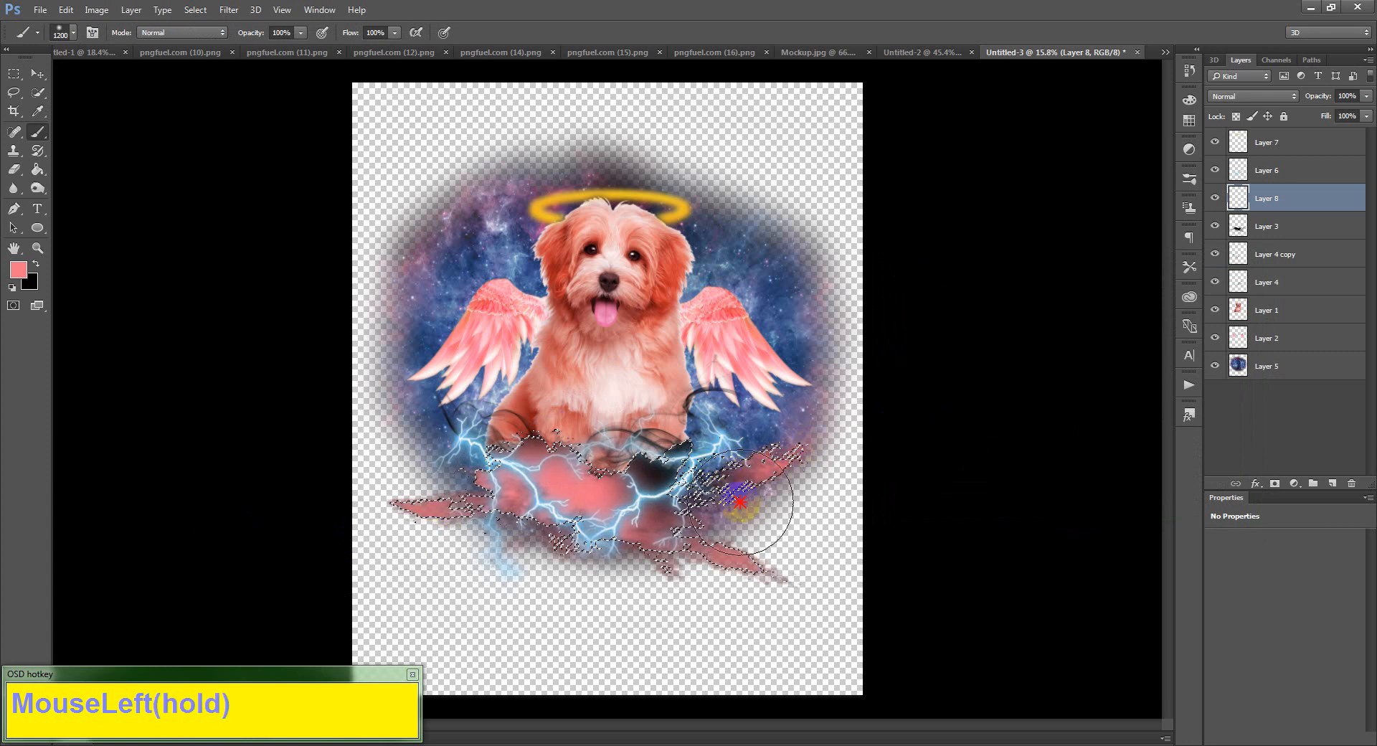
pyautogui.moveTo(740, 502); pyautogui.dragTo(154, 502)
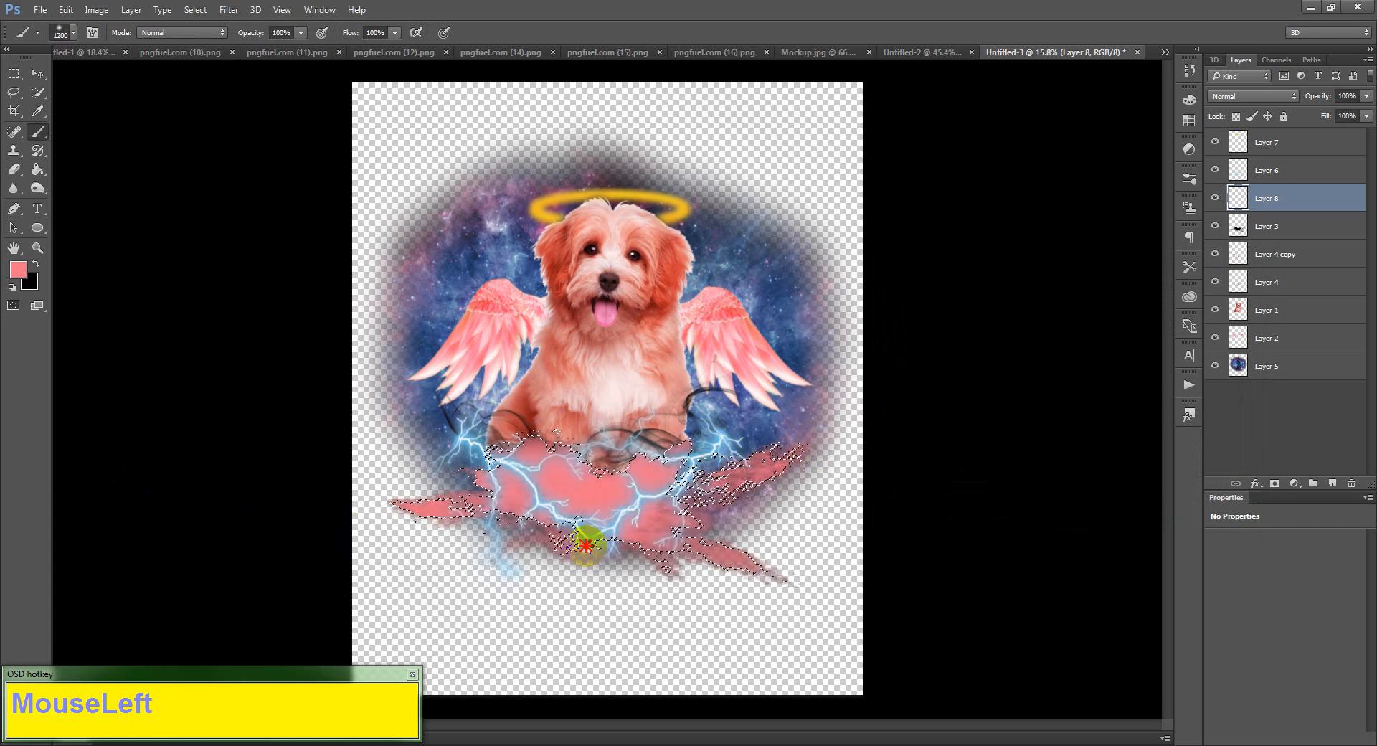
pyautogui.moveTo(596, 515)
pyautogui.mouseDown()
pyautogui.moveTo(916, 464)
pyautogui.moveTo(544, 518)
pyautogui.mouseUp()
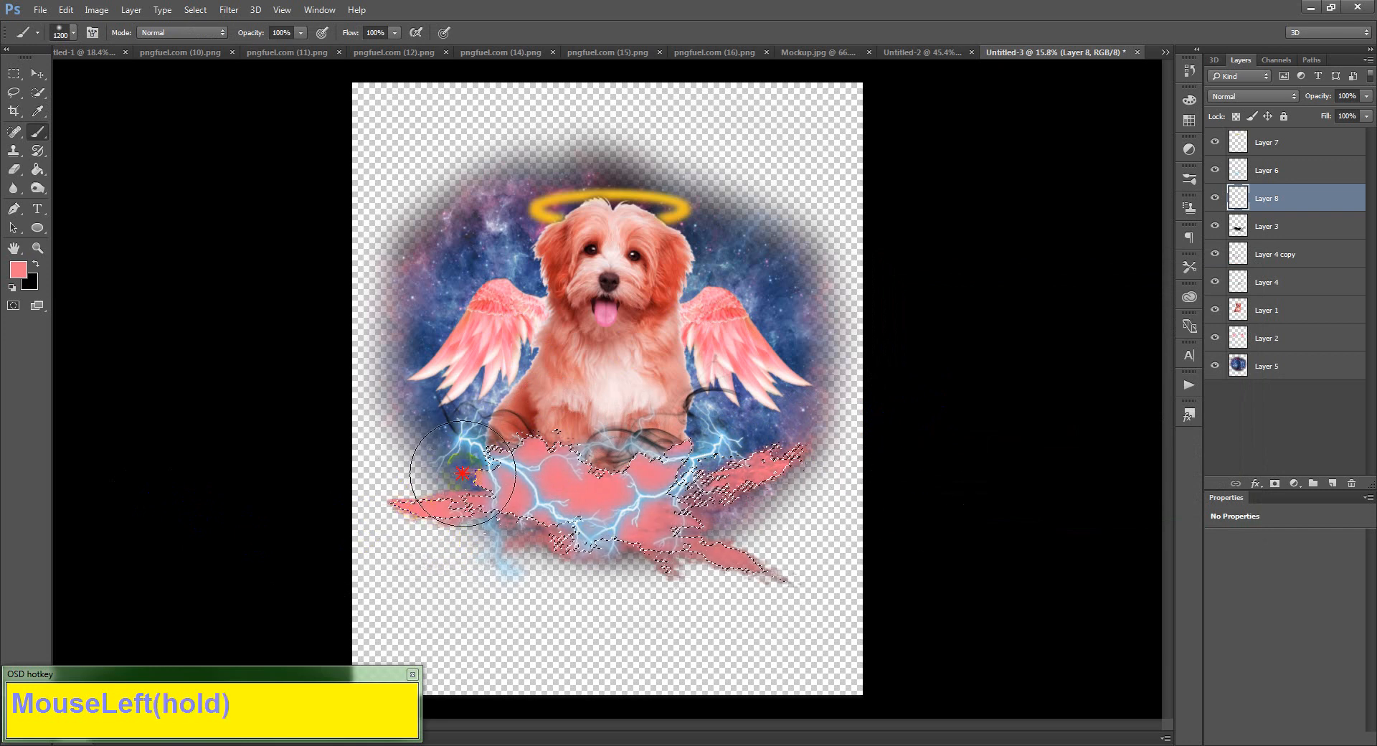
# - Finish filling the powder-shaped selection on Layer 8 with pink and clear the selection
pyautogui.moveTo(625, 566)
pyautogui.mouseDown()
pyautogui.moveTo(456, 522)
pyautogui.moveTo(874, 455)
pyautogui.moveTo(350, 487)
pyautogui.mouseUp()
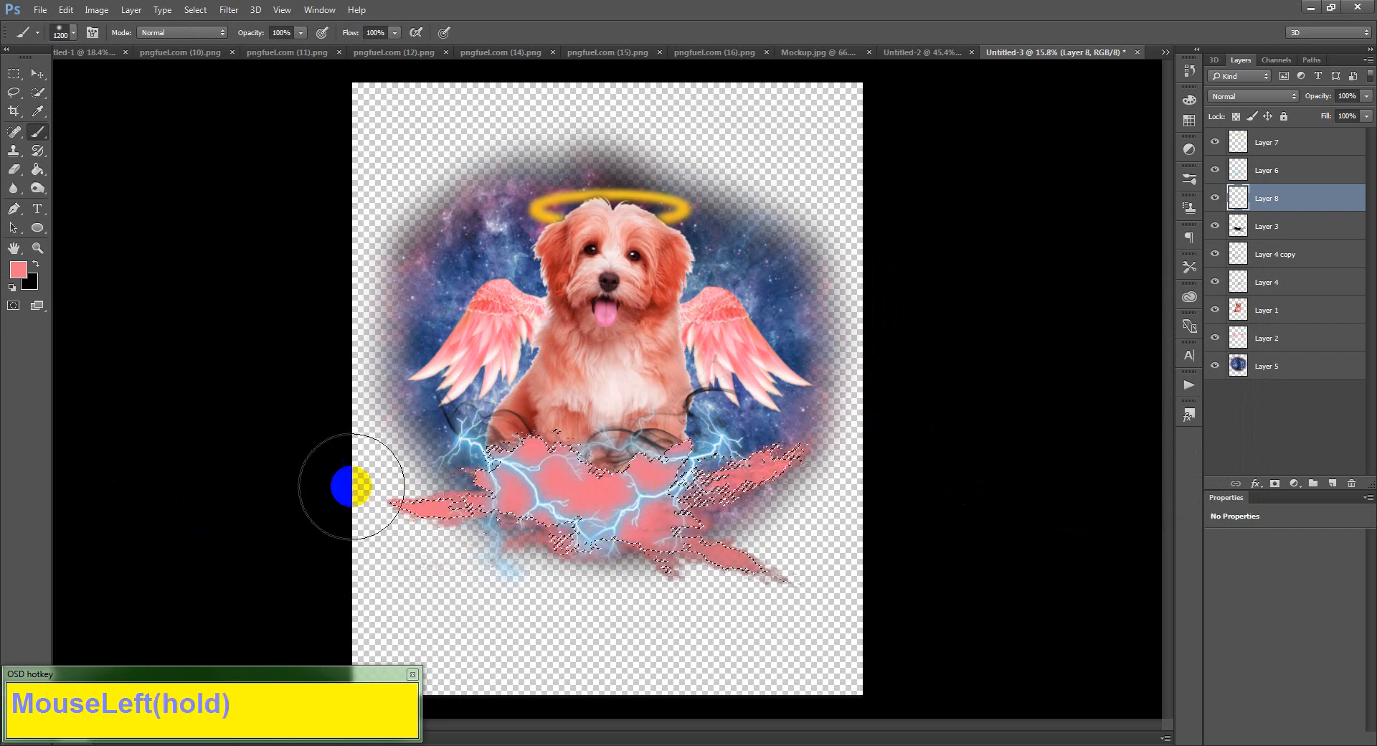
pyautogui.click(13, 73)
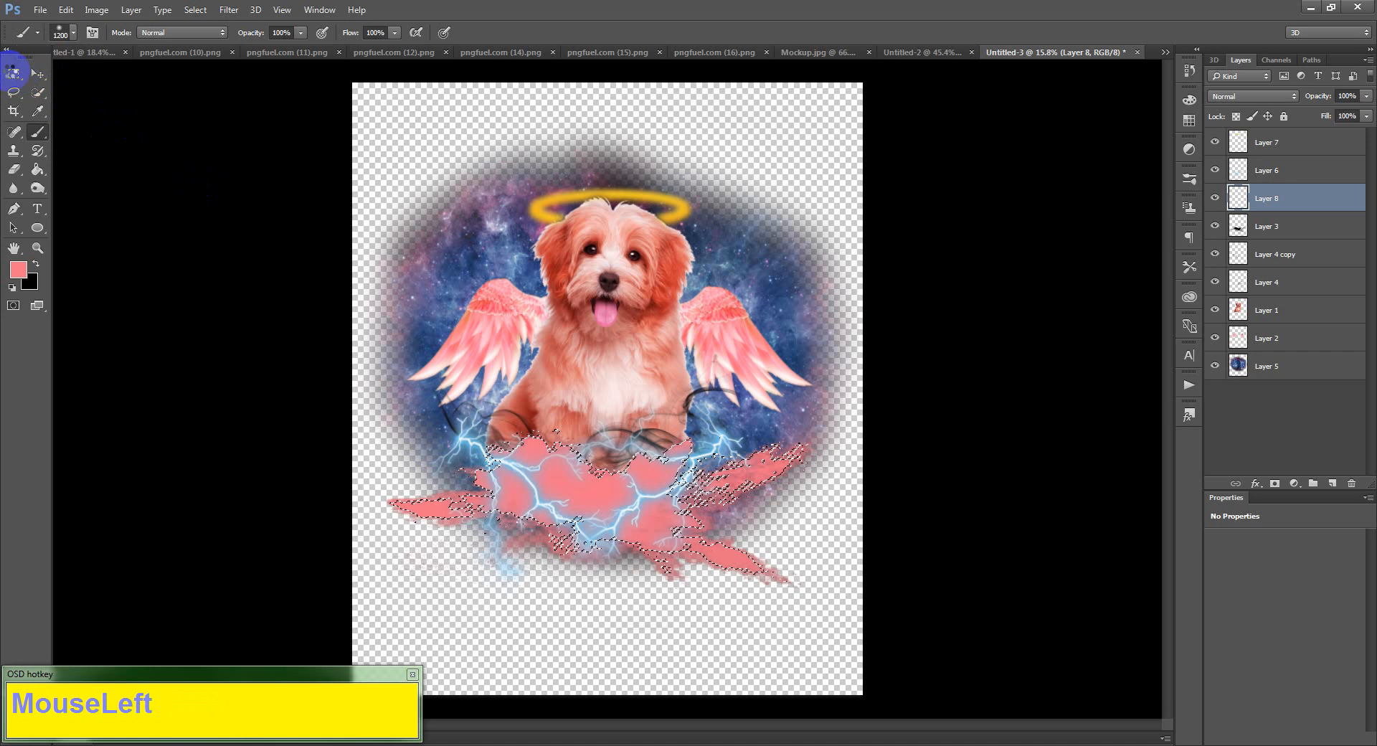
pyautogui.click(13, 73)
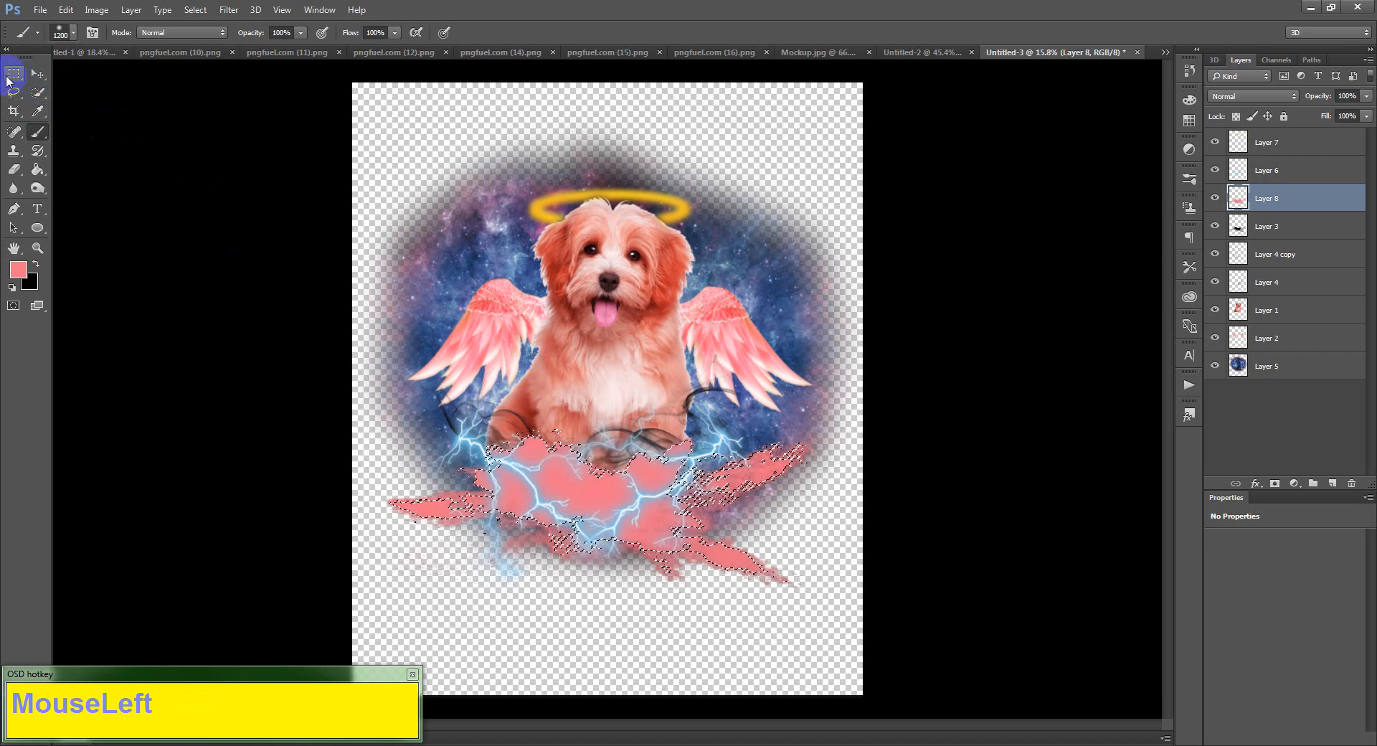
pyautogui.click(165, 239)
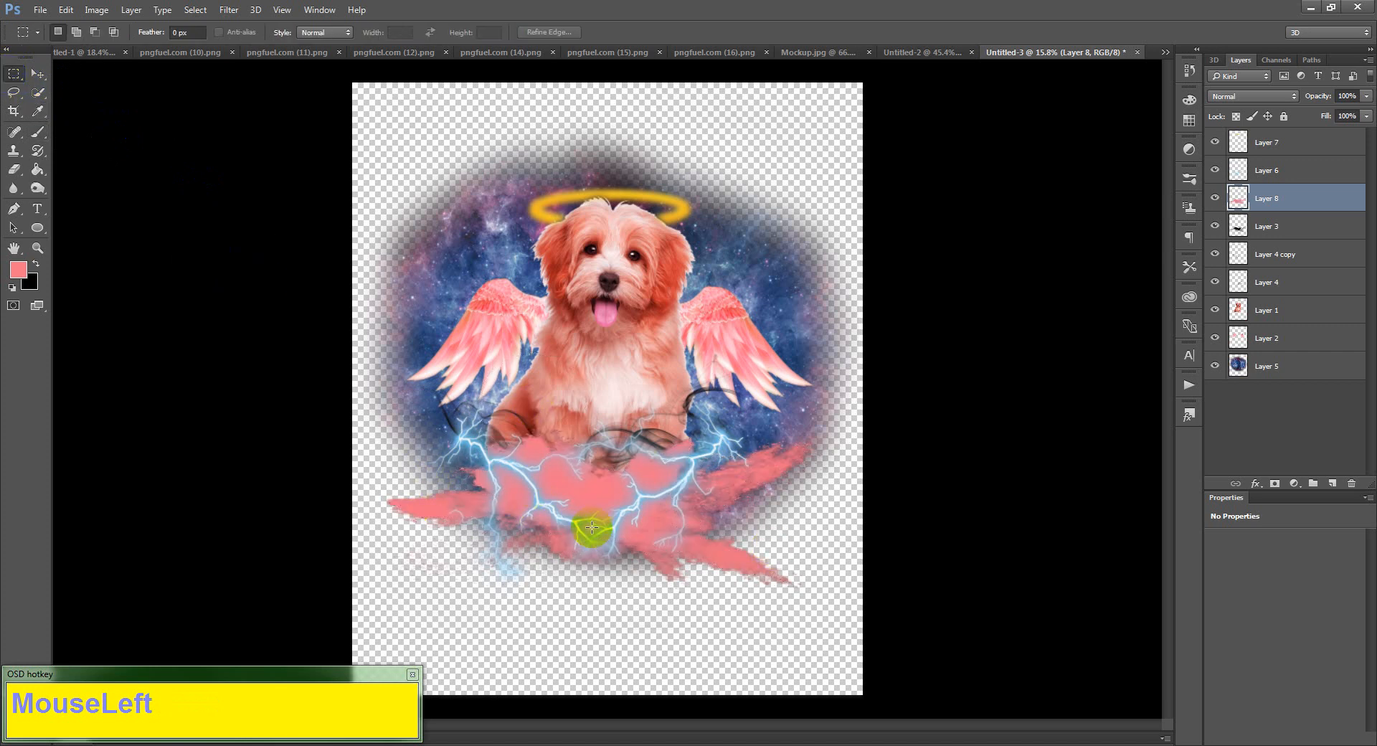
# - Try several blend modes on the pink Layer 8, settle on Screen, and lower the layer's opacity to 94%
pyautogui.click(1230, 96)
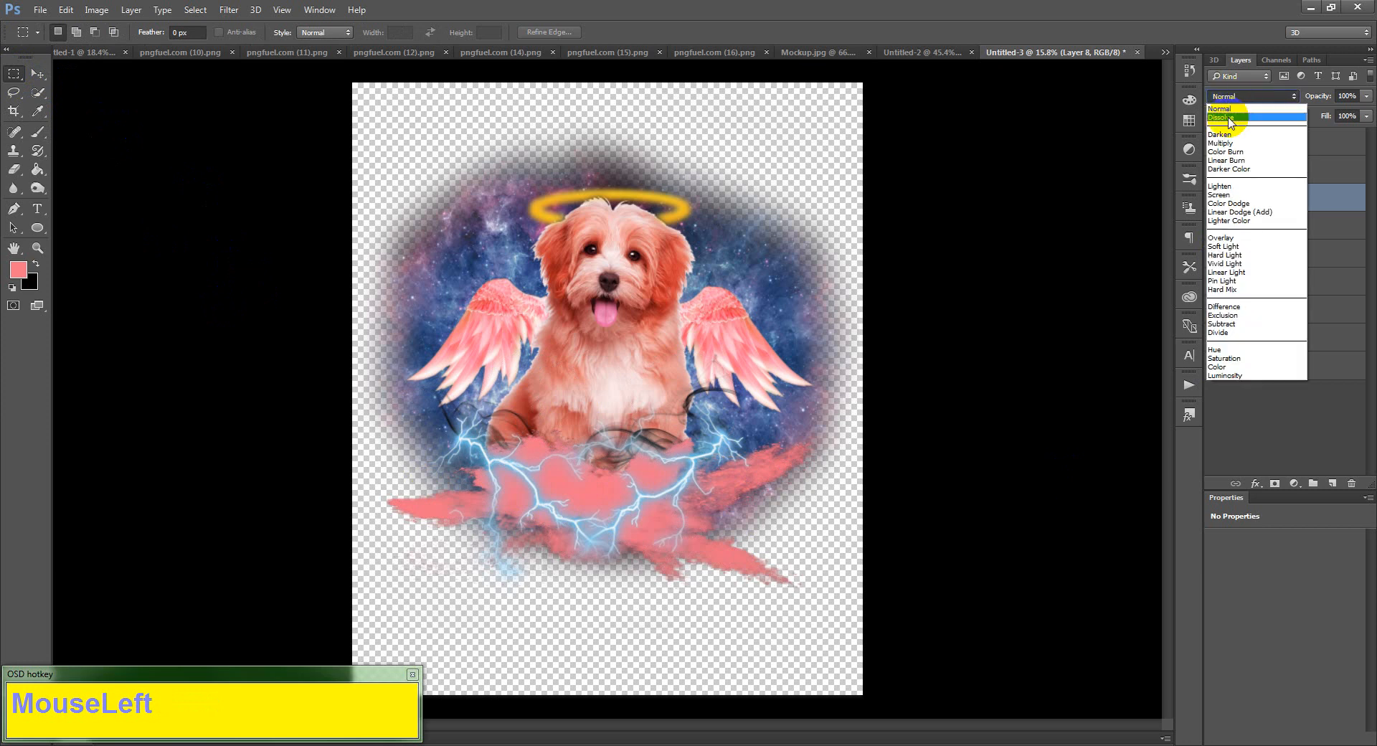
pyautogui.click(1225, 151)
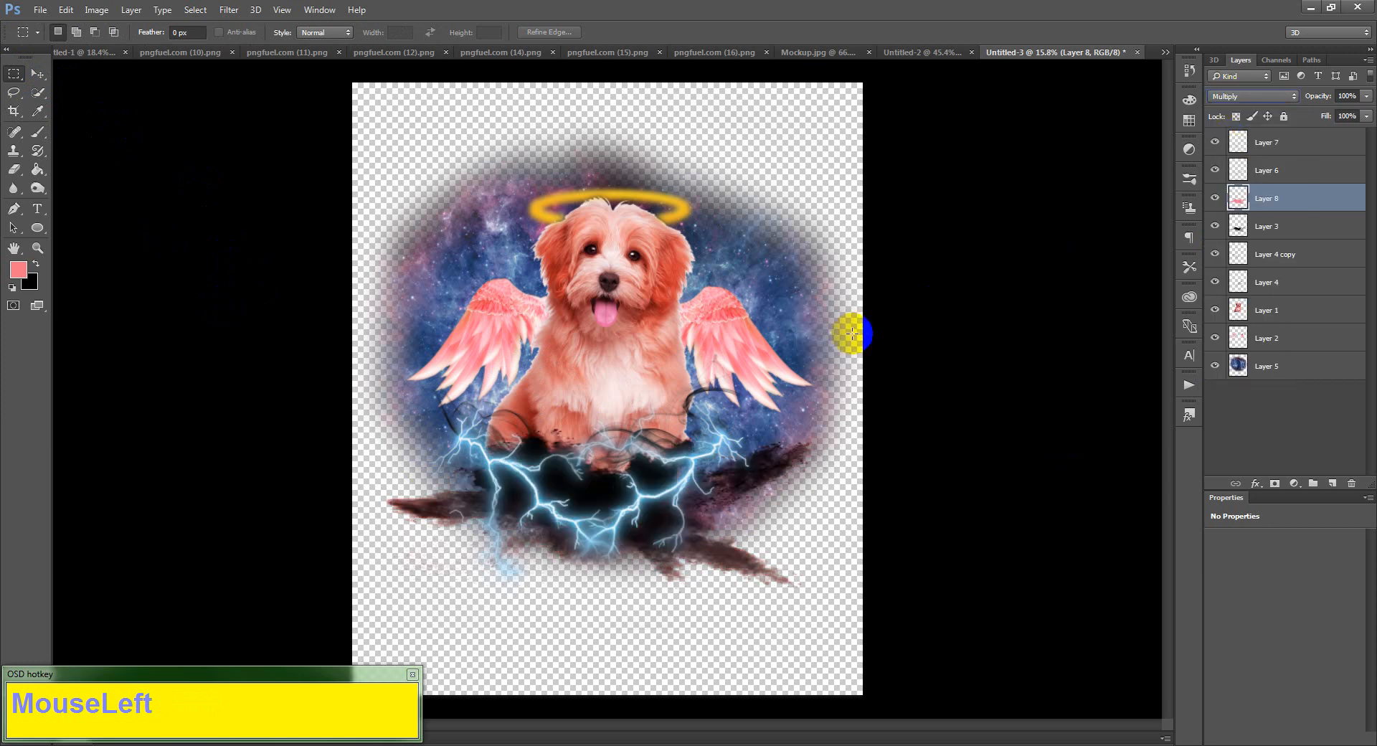
pyautogui.scroll(-1, 852, 333)
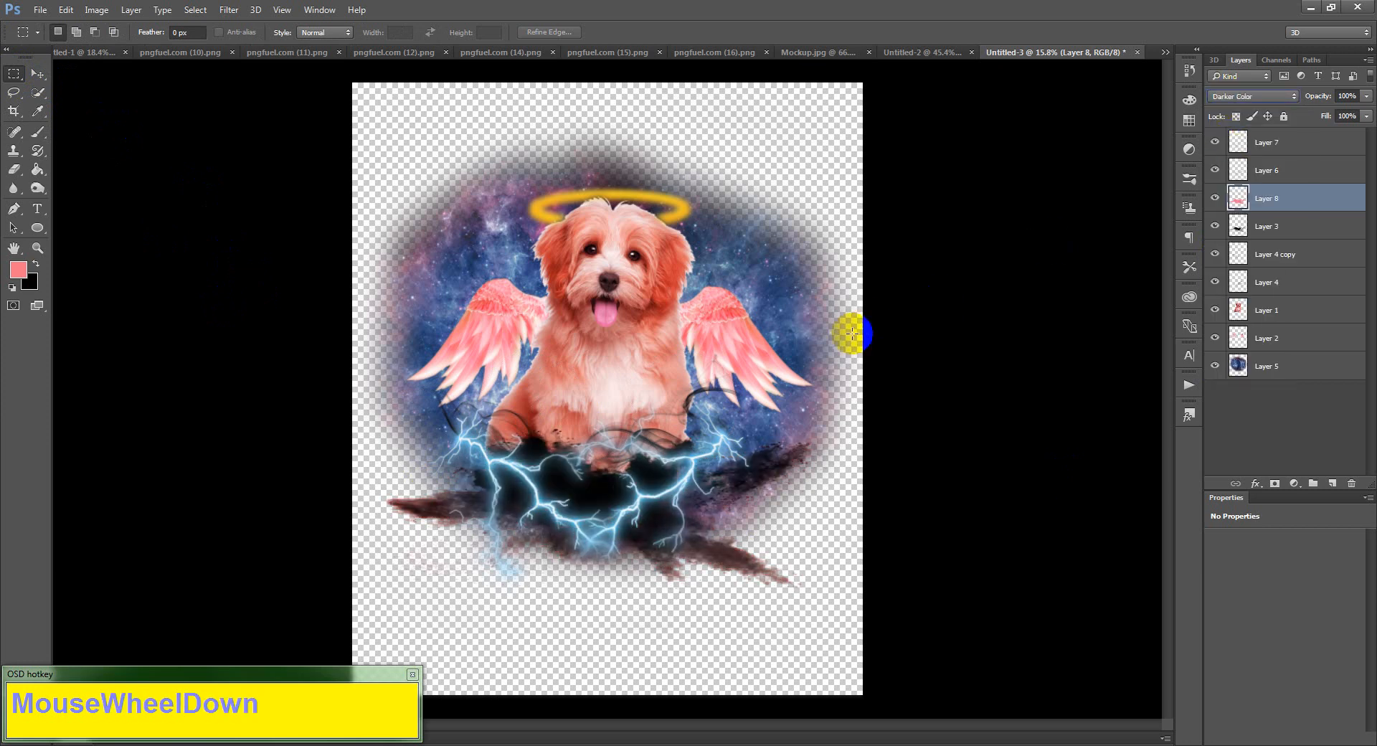
pyautogui.scroll(-2, 852, 334)
pyautogui.scroll(1, 852, 333)
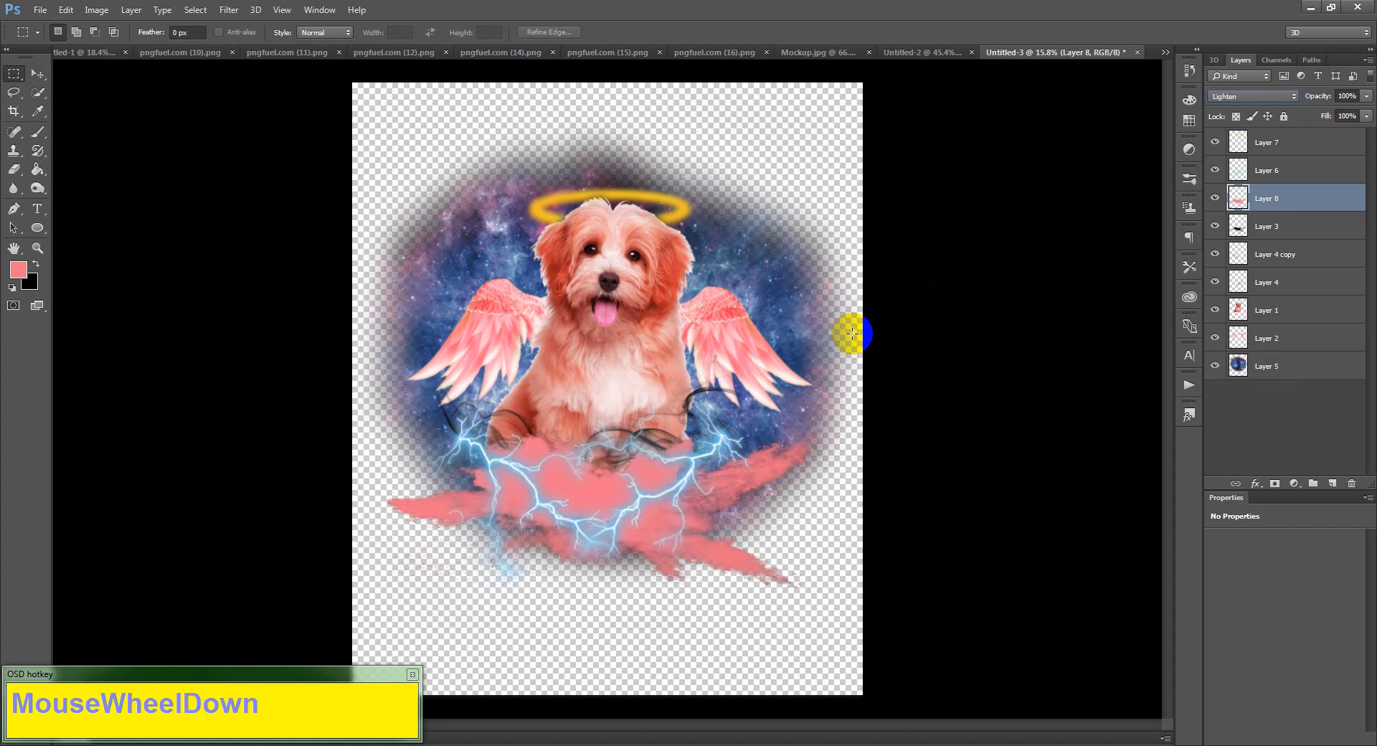
pyautogui.scroll(-1, 853, 334)
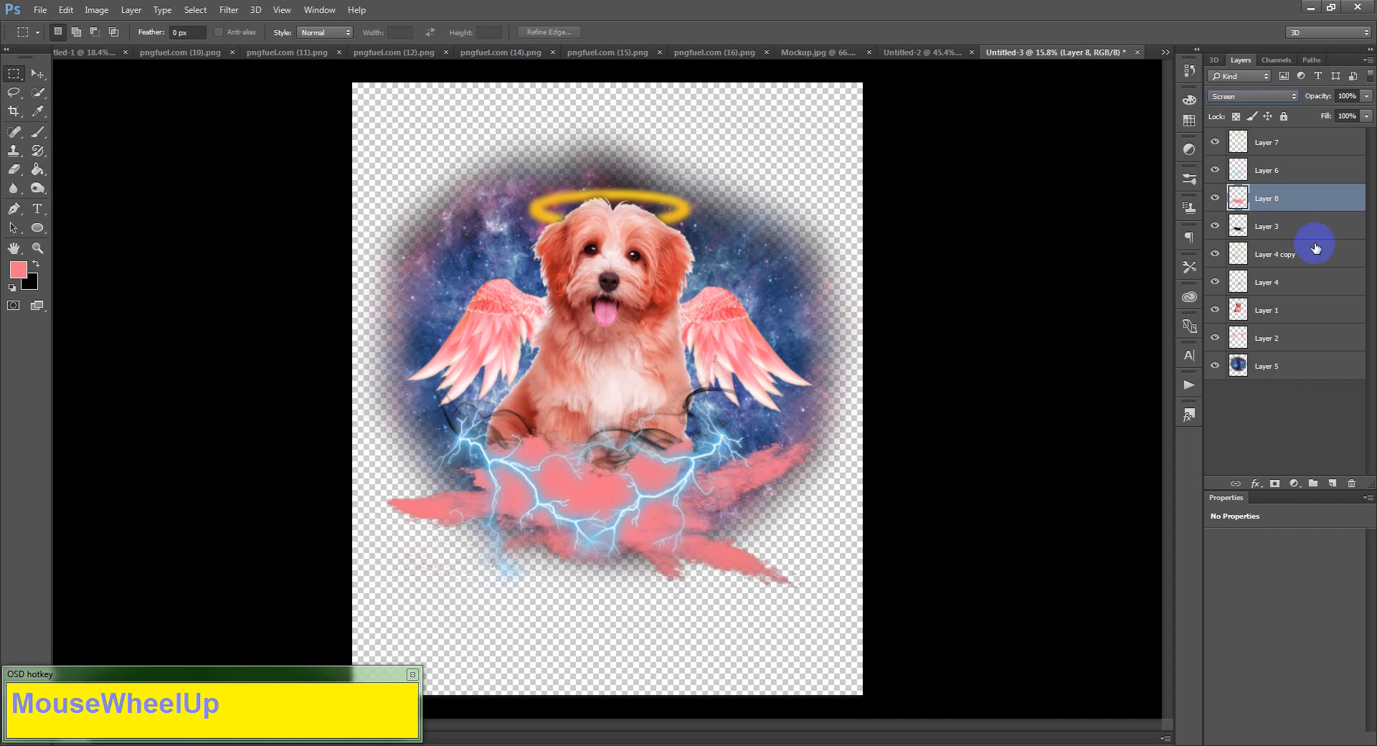
pyautogui.moveTo(1322, 95); pyautogui.dragTo(1313, 95)
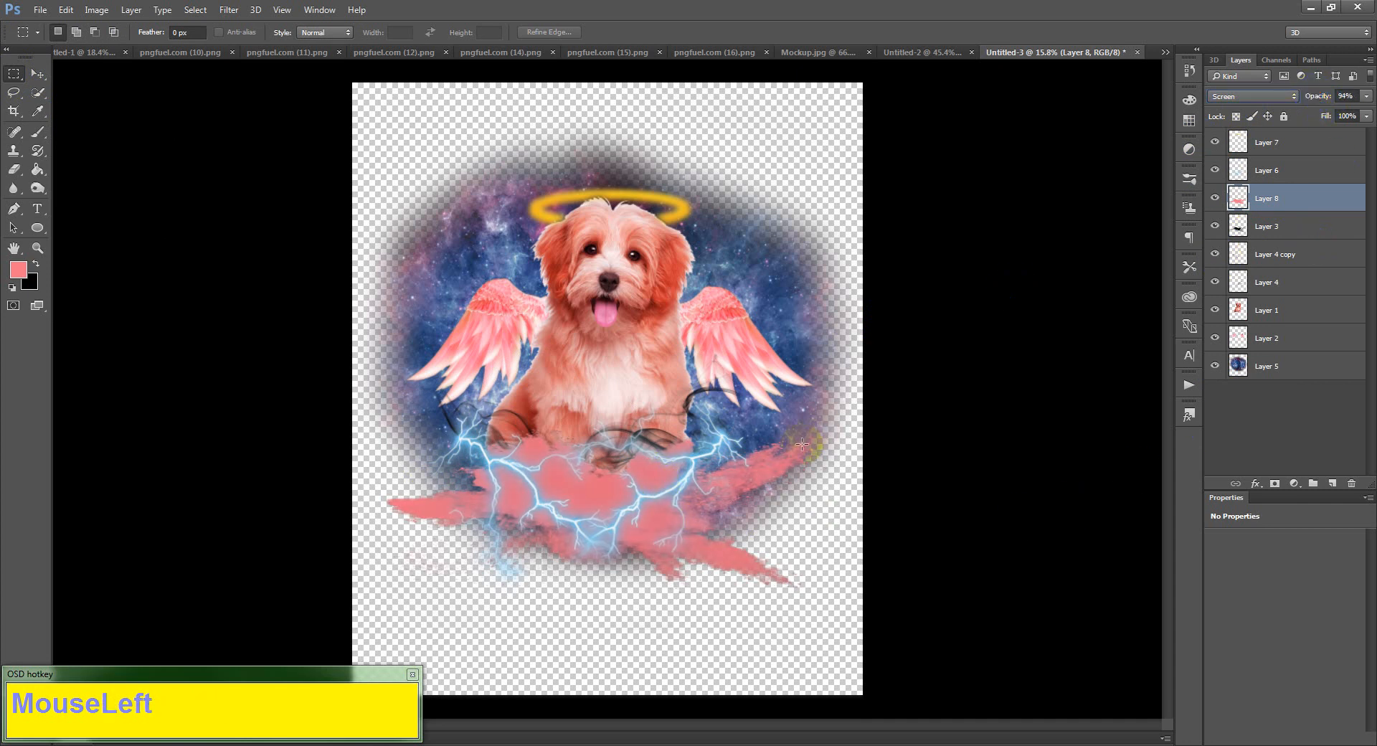
# - Delete Layer 3 with the original black powder
pyautogui.click(567, 504)
pyautogui.click(1249, 228)
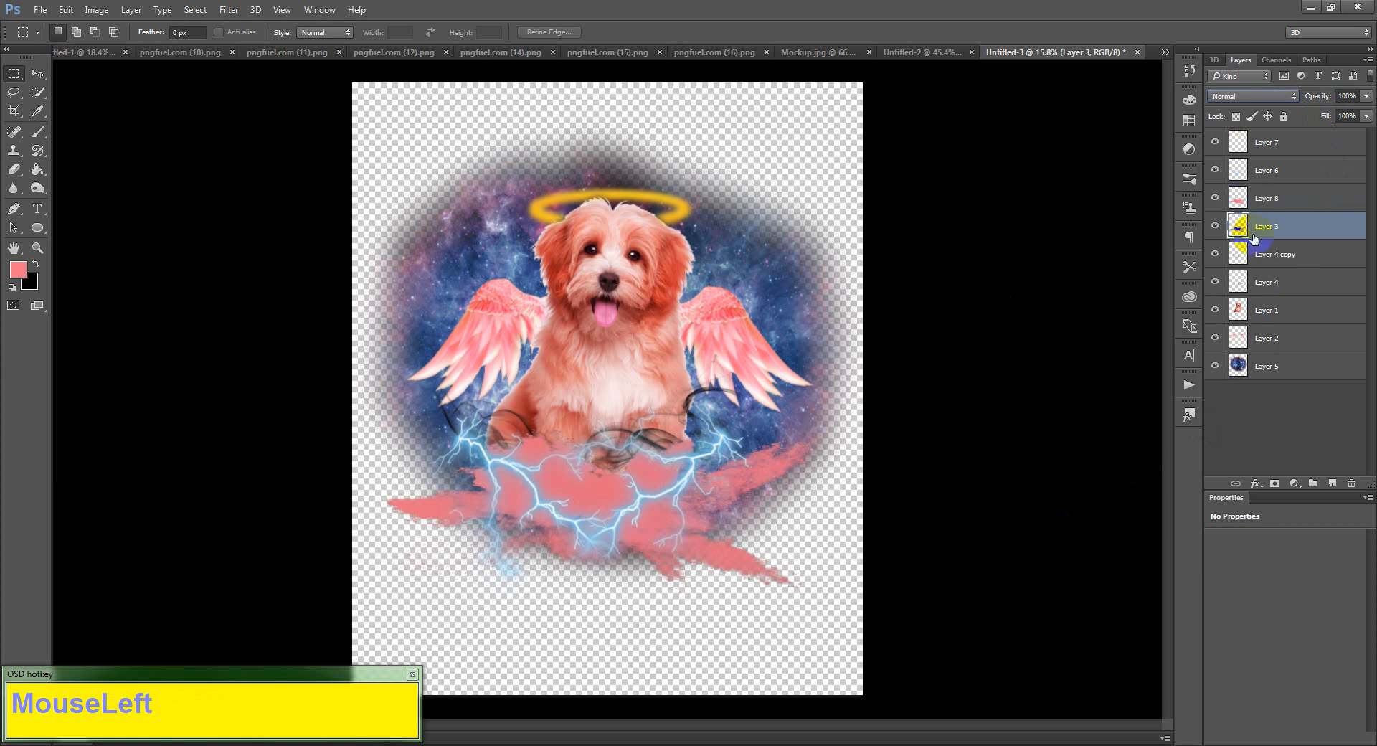
pyautogui.click(1351, 485)
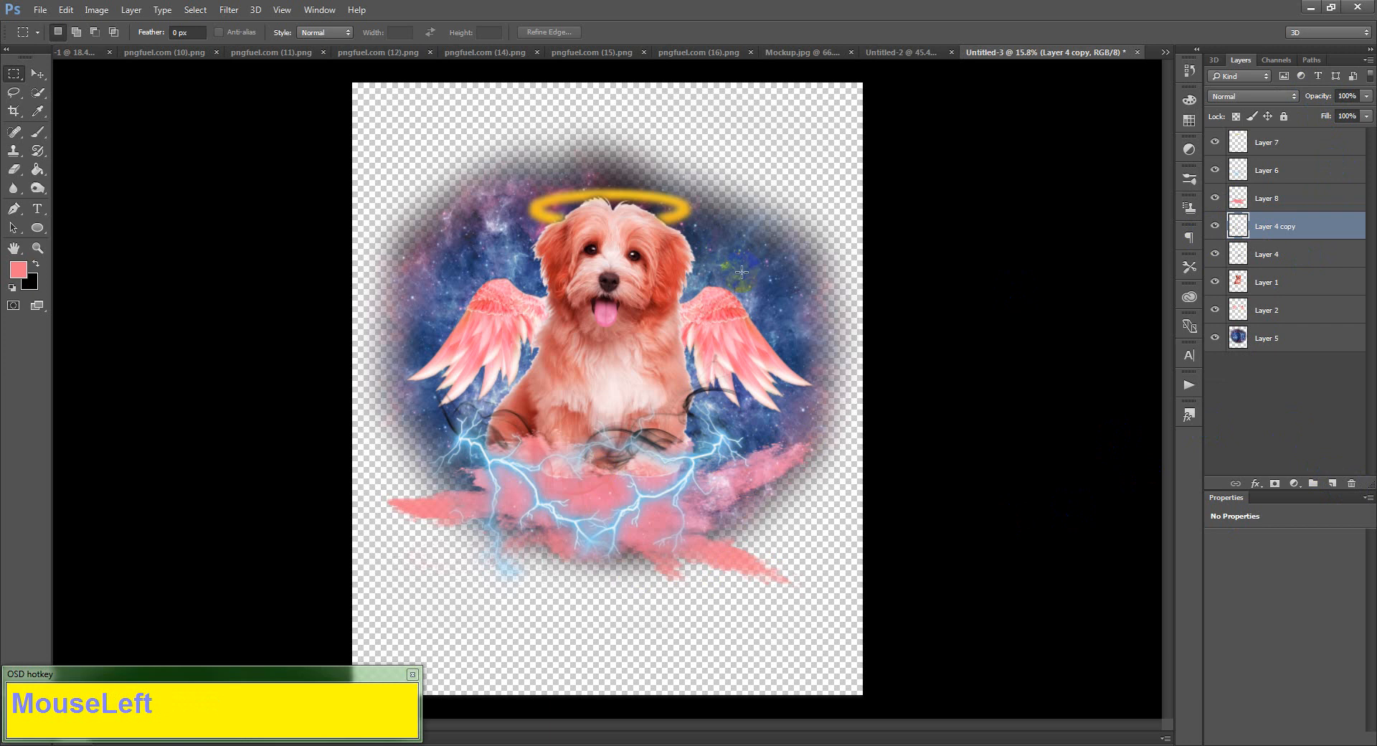
pyautogui.press('v')
pyautogui.click(276, 246)
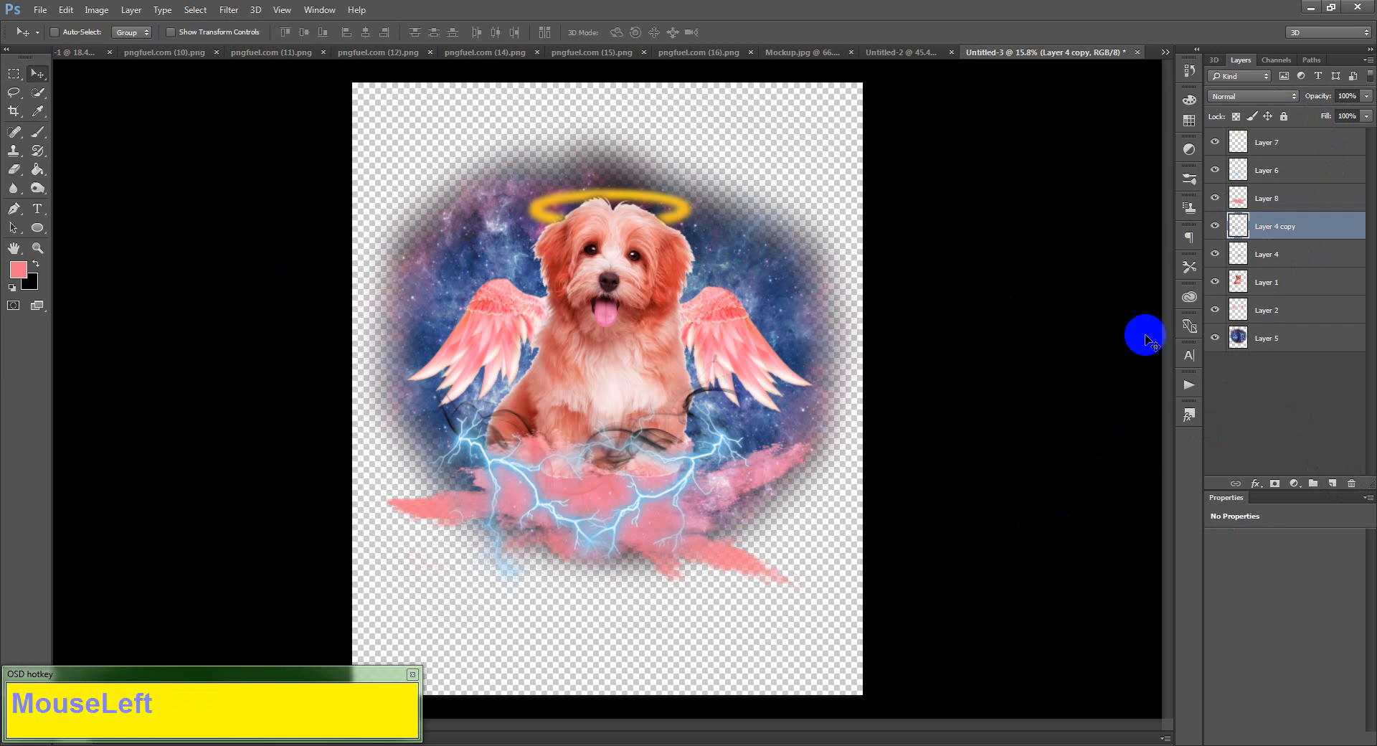
# - Check which smoke Layer 4 and Layer 4 copy hold by toggling their visibility, and merge the two layers
pyautogui.click(1248, 343)
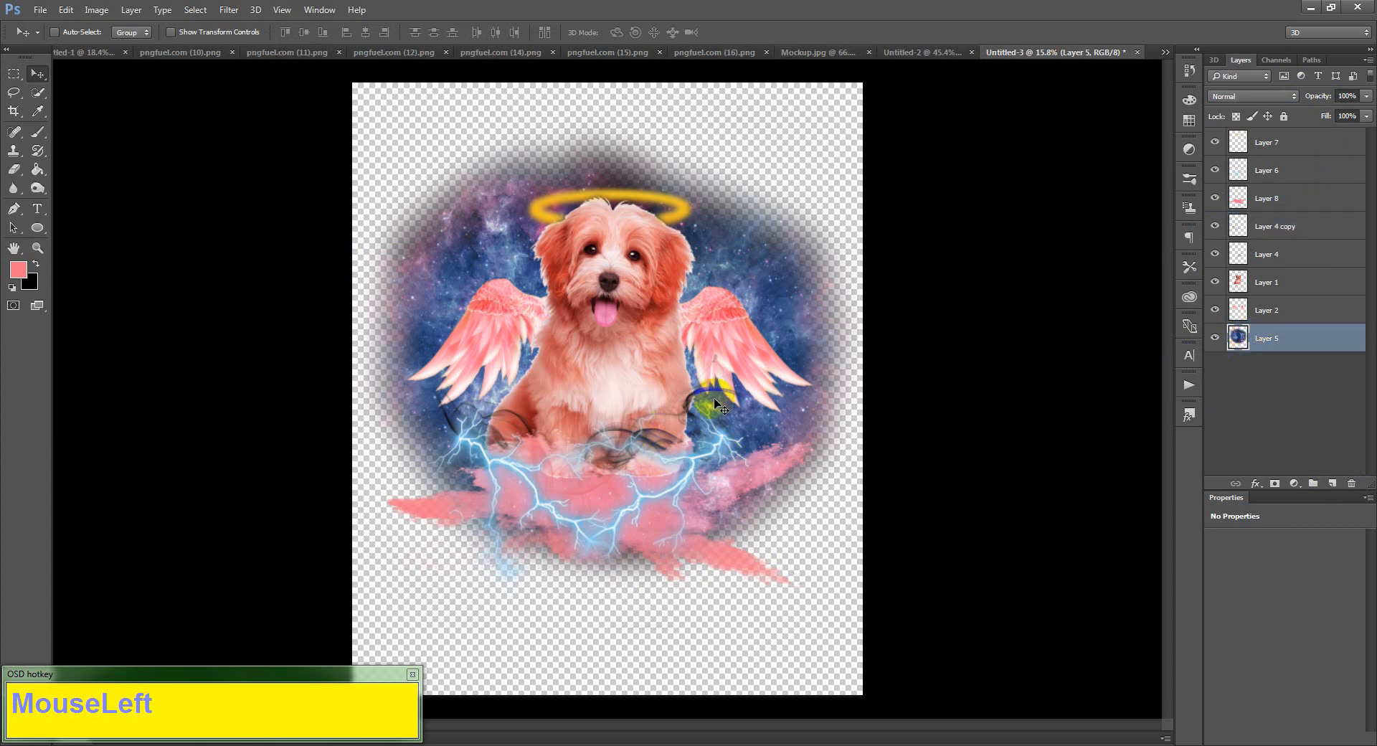
pyautogui.click(1231, 228)
pyautogui.click(1216, 226)
pyautogui.click(1216, 227)
pyautogui.click(1216, 254)
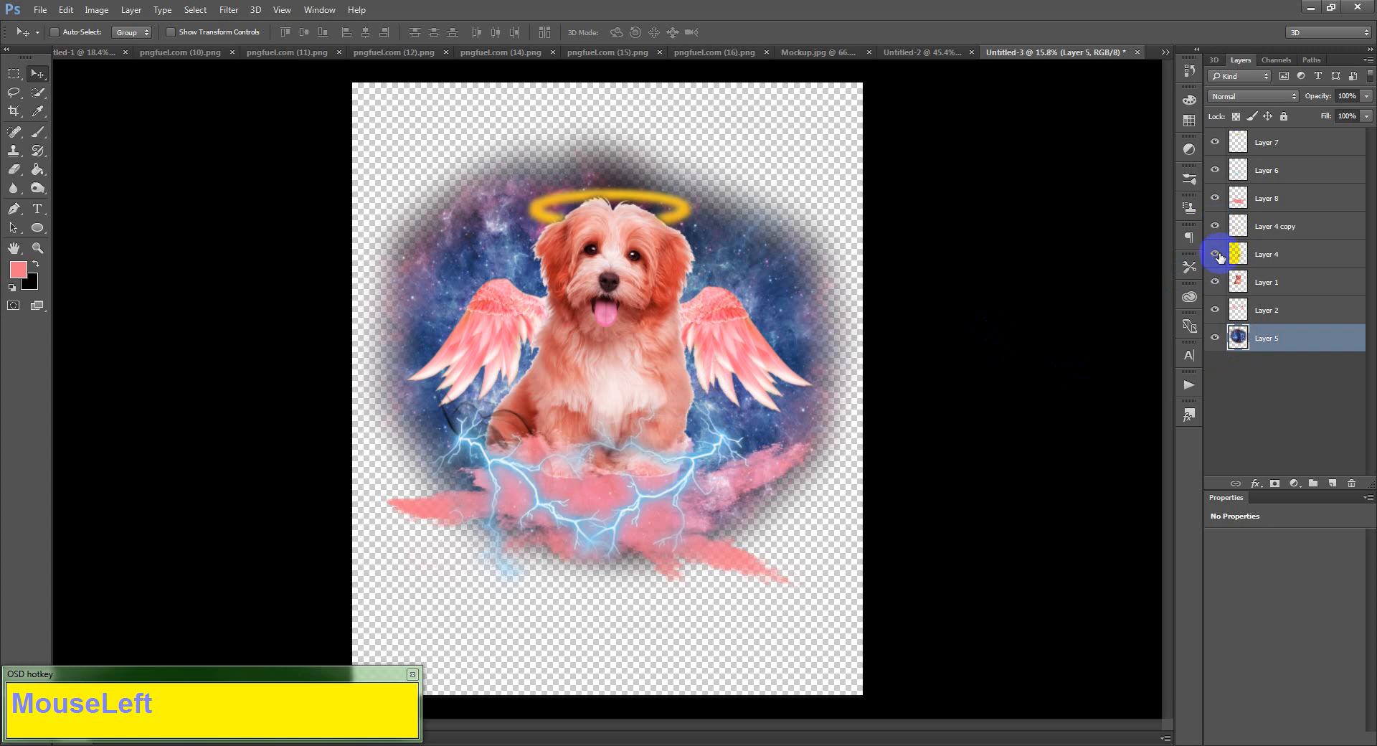
pyautogui.click(1217, 255)
pyautogui.click(1258, 231)
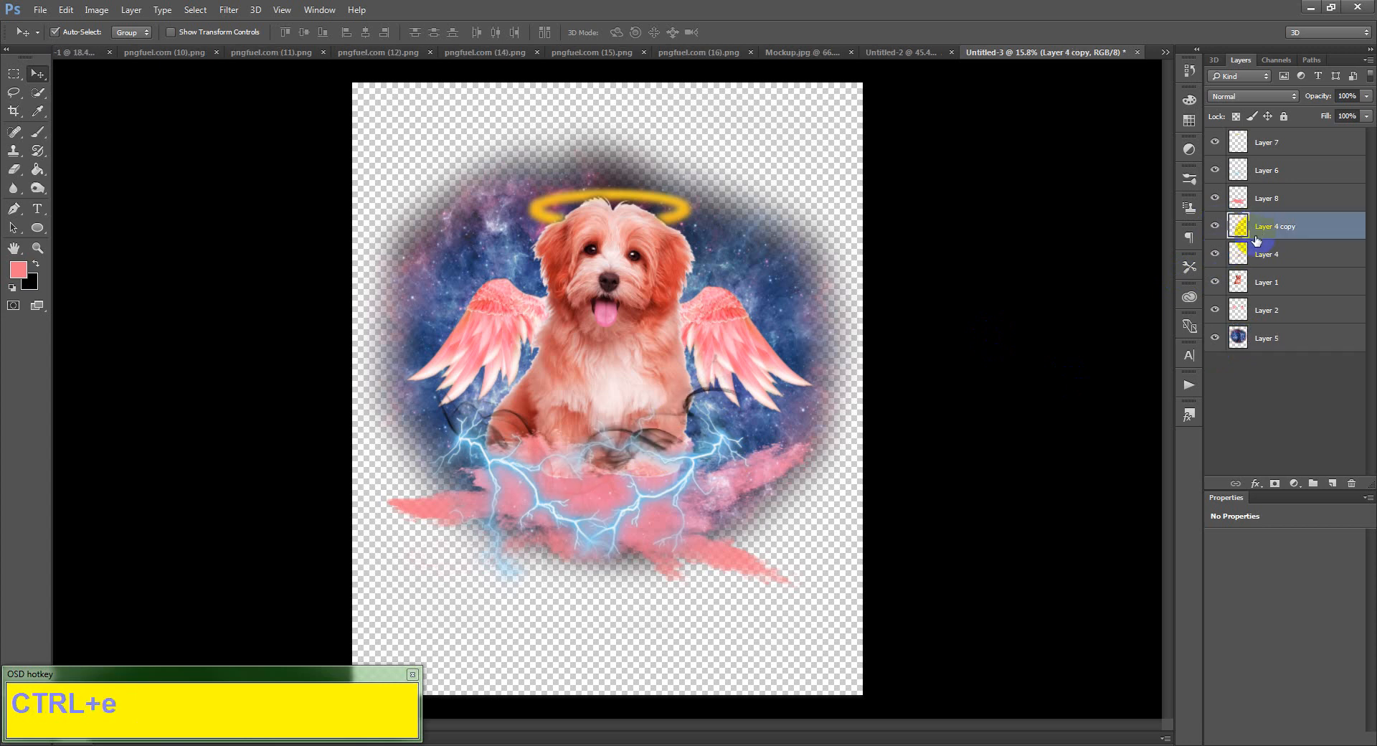
pyautogui.hotkey('ctrl', 'e')
pyautogui.click(1217, 227)
pyautogui.click(1218, 227)
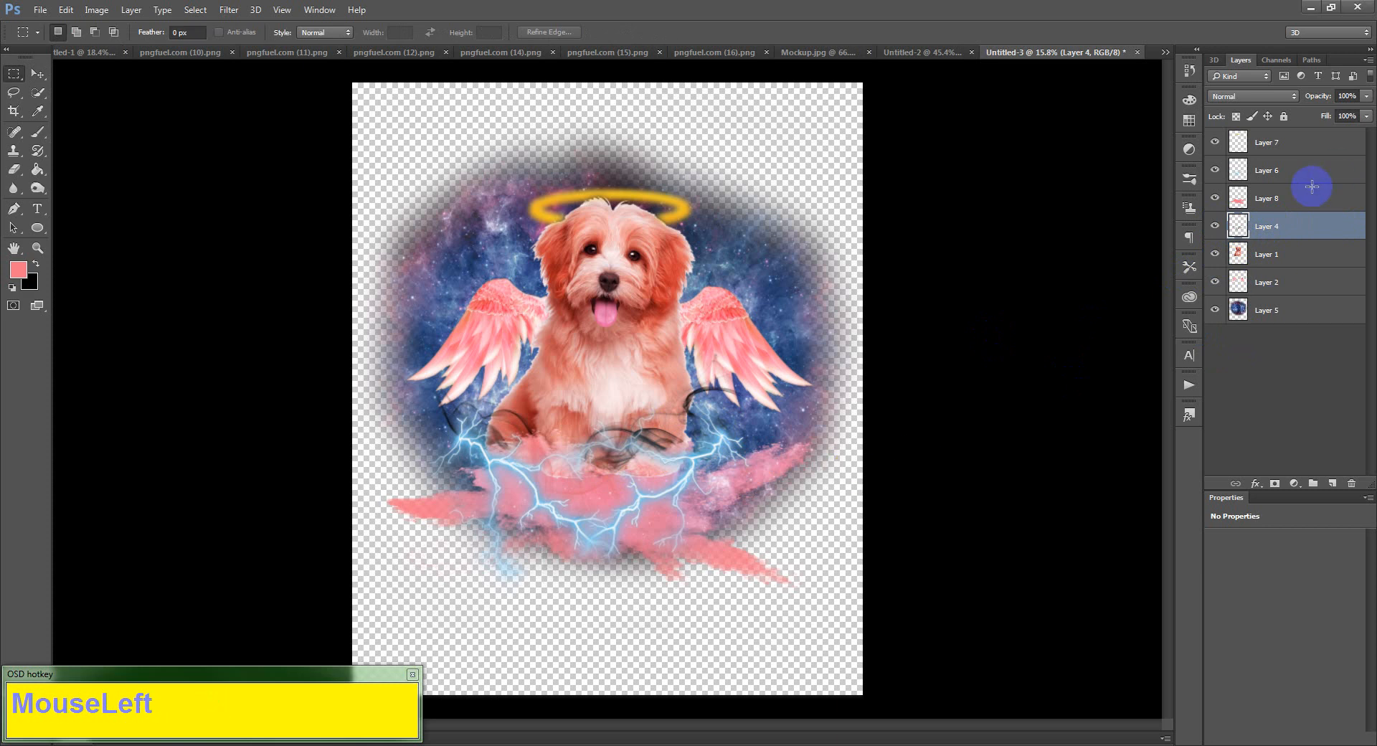
# - Move the merged black smoke up to wing height and place Layer 4 beneath the puppy on Layer 1
pyautogui.press('v')
pyautogui.moveTo(658, 426); pyautogui.dragTo(701, 346)
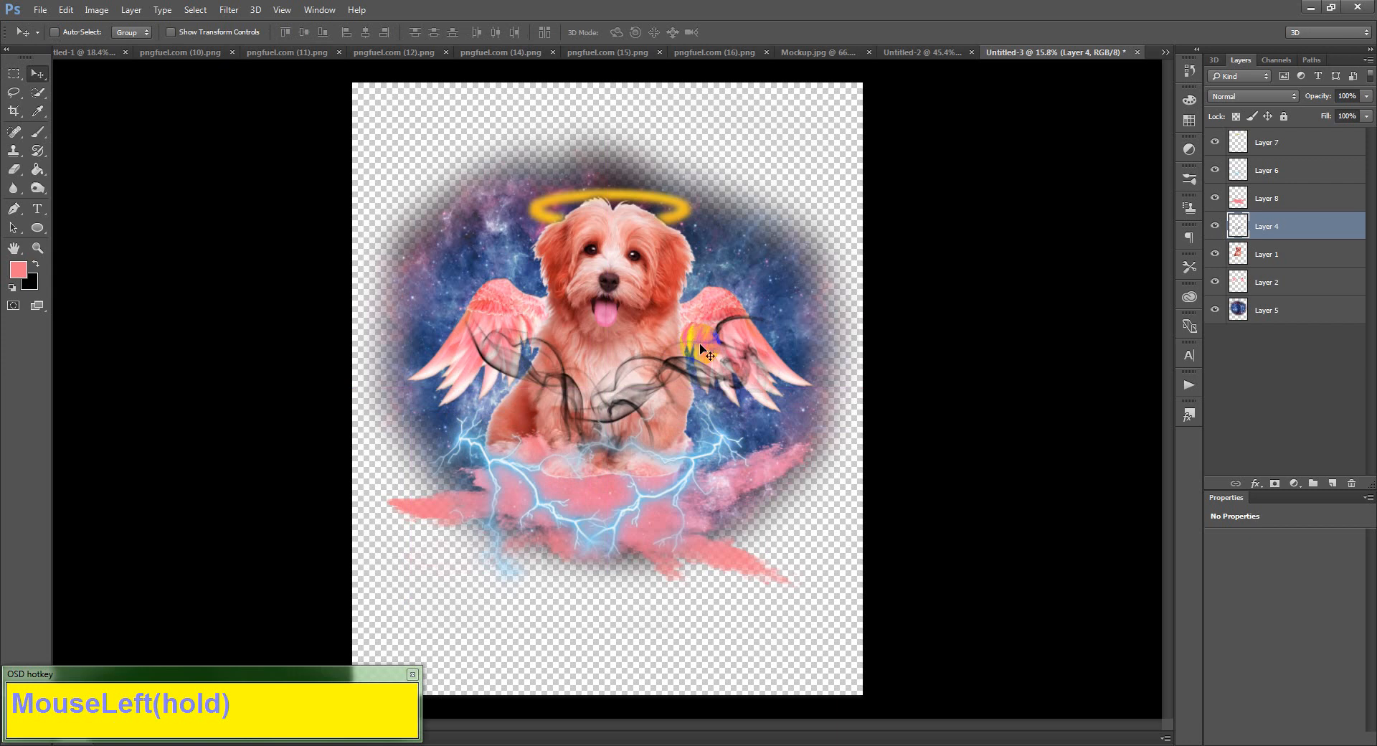
pyautogui.click(1266, 228)
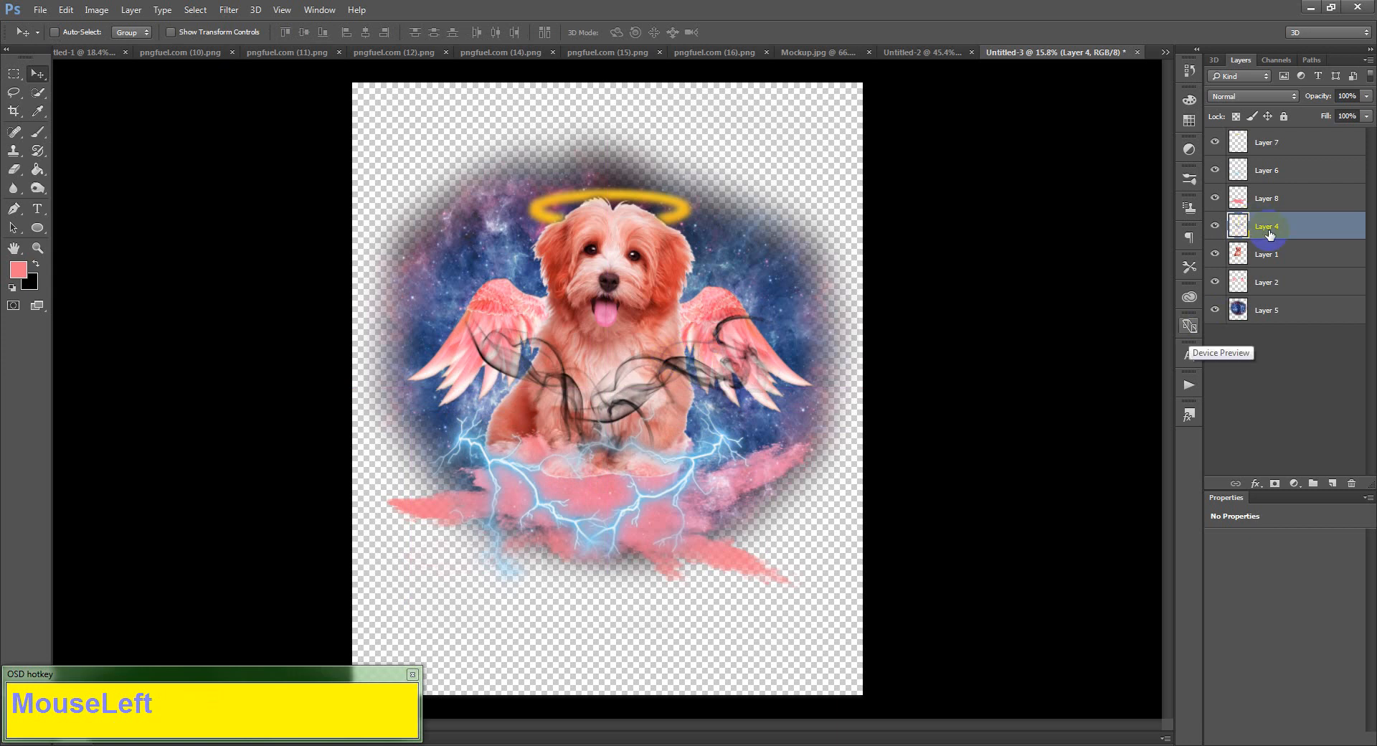
pyautogui.moveTo(1271, 228); pyautogui.dragTo(1270, 253)
pyautogui.click(906, 347)
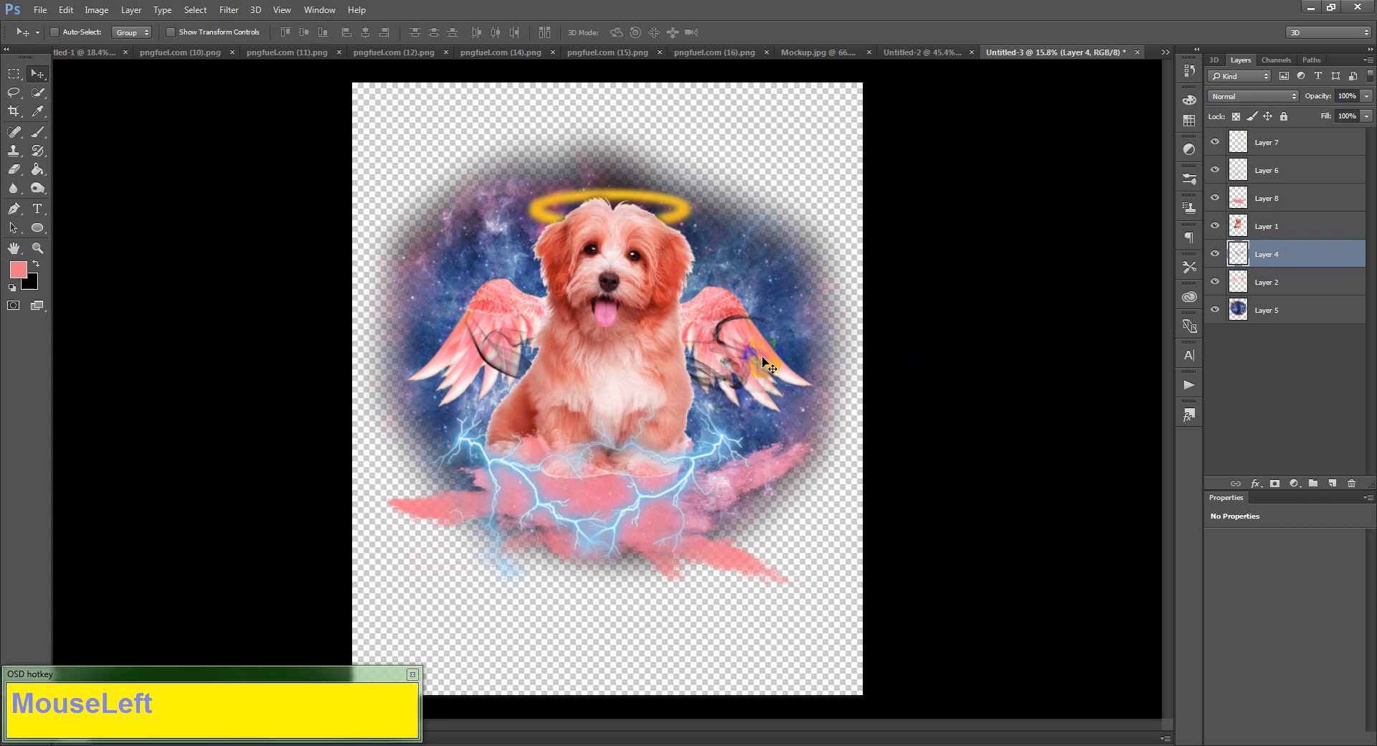
# - Rotate the Layer 4 smoke counterclockwise by about 30° and position it over the right wing
pyautogui.moveTo(748, 372); pyautogui.dragTo(818, 264)
pyautogui.hotkey('ctrl', 't')
pyautogui.click(831, 366)
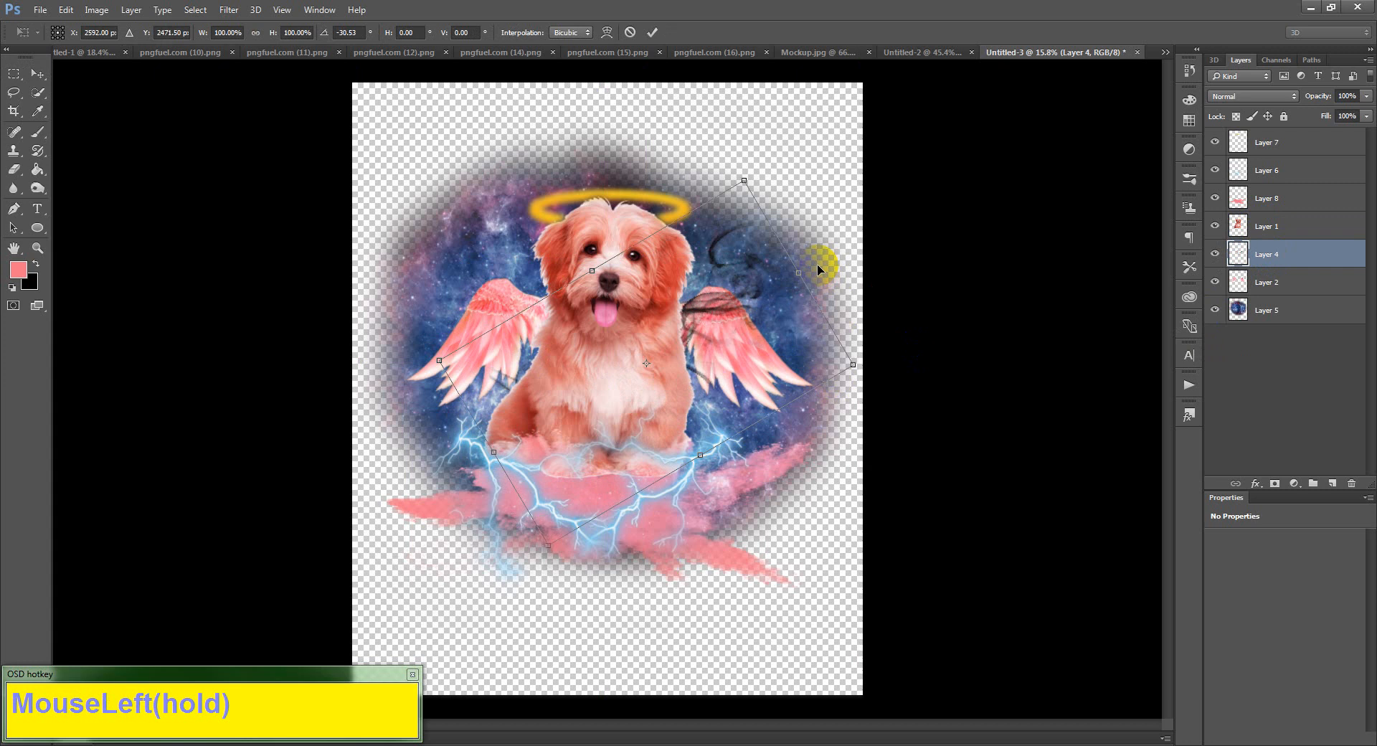
# - Duplicate the rotated smoke over the left wing and start a free transform on the copy
pyautogui.moveTo(731, 300); pyautogui.dragTo(516, 337)
pyautogui.doubleClick(761, 329)
pyautogui.hotkey('ctrl', 't')
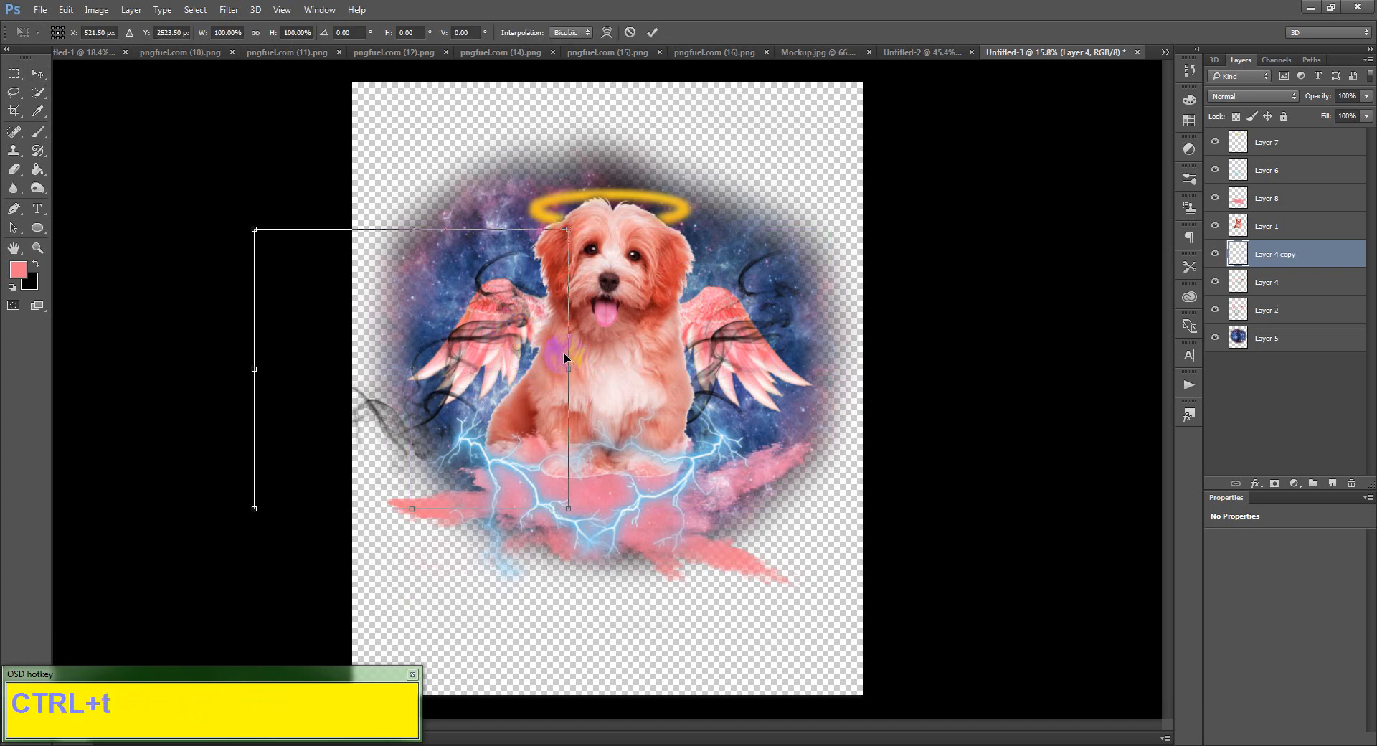
# - Rotate the duplicated smoke layer by 71.87° and place it over the dog's left-side wing
pyautogui.moveTo(582, 461); pyautogui.dragTo(446, 543)
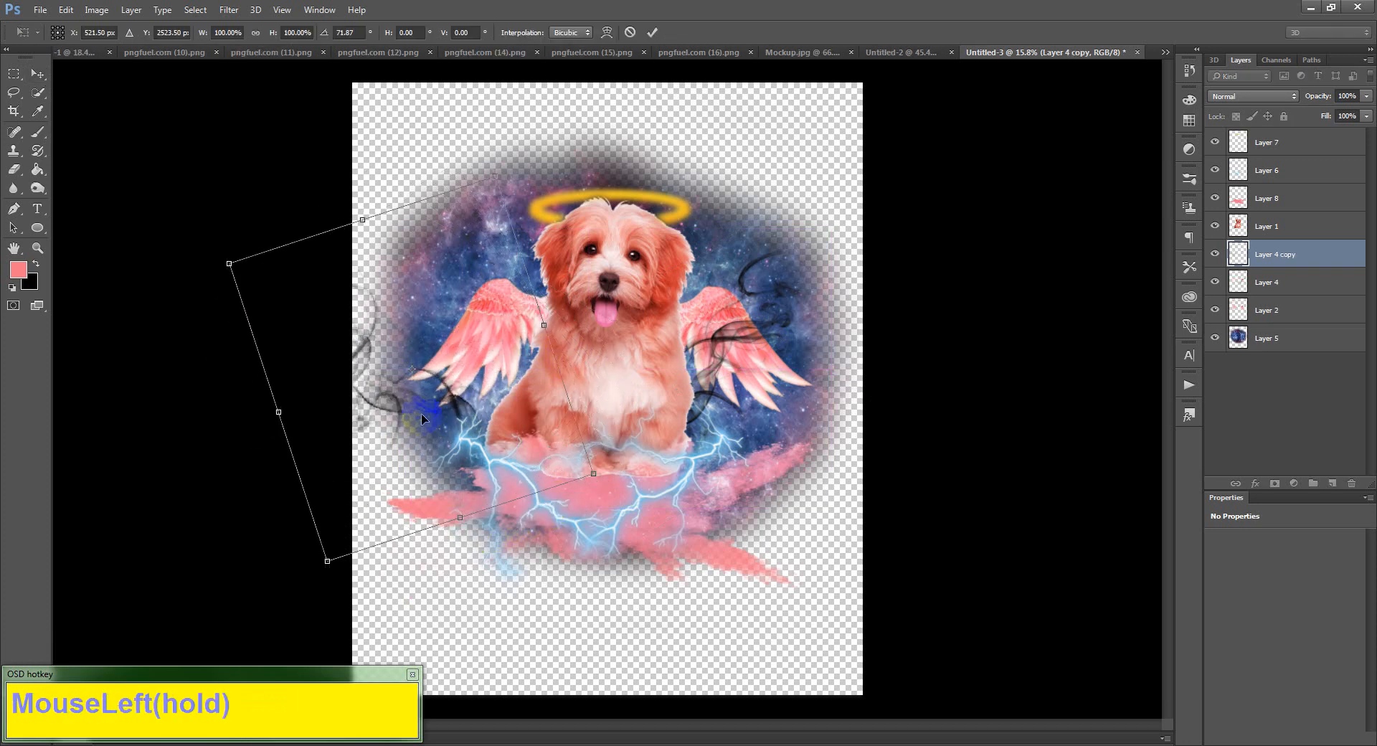
pyautogui.moveTo(420, 407); pyautogui.dragTo(547, 413)
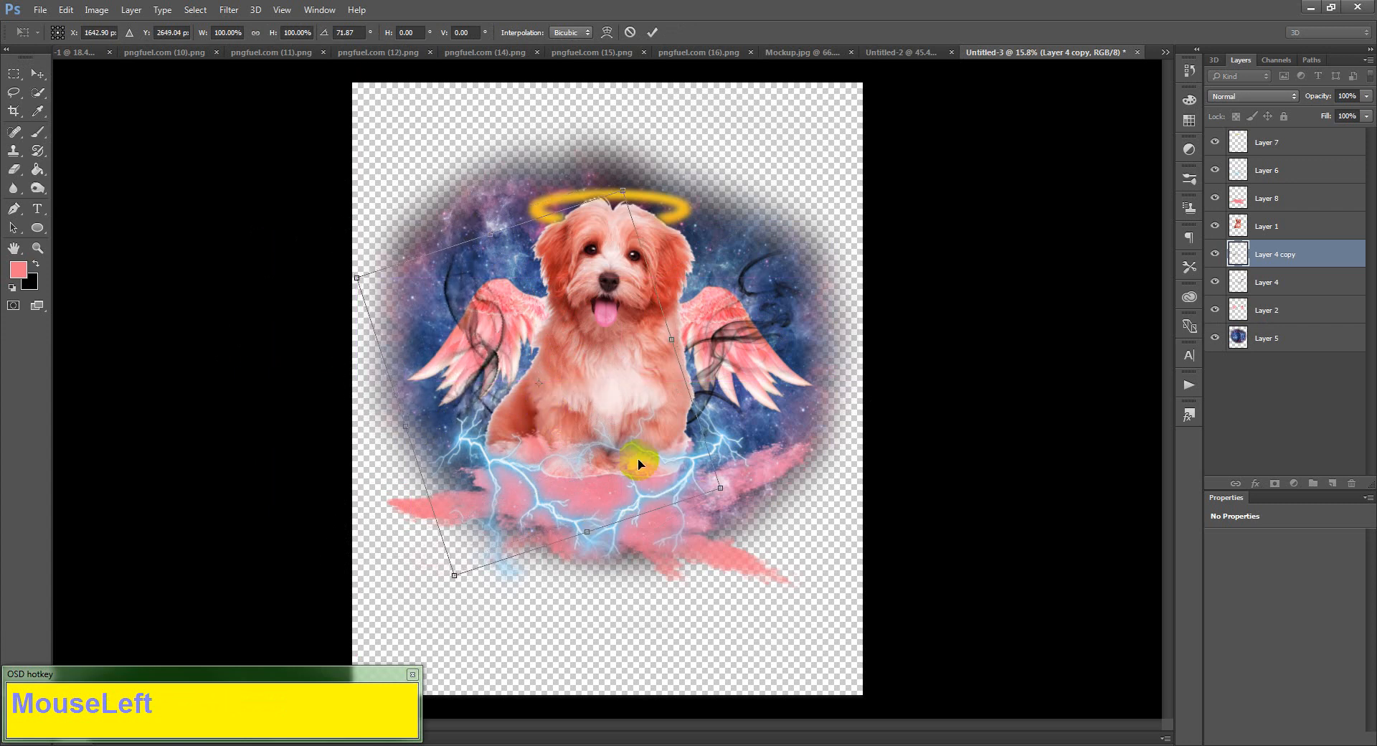
pyautogui.doubleClick(639, 459)
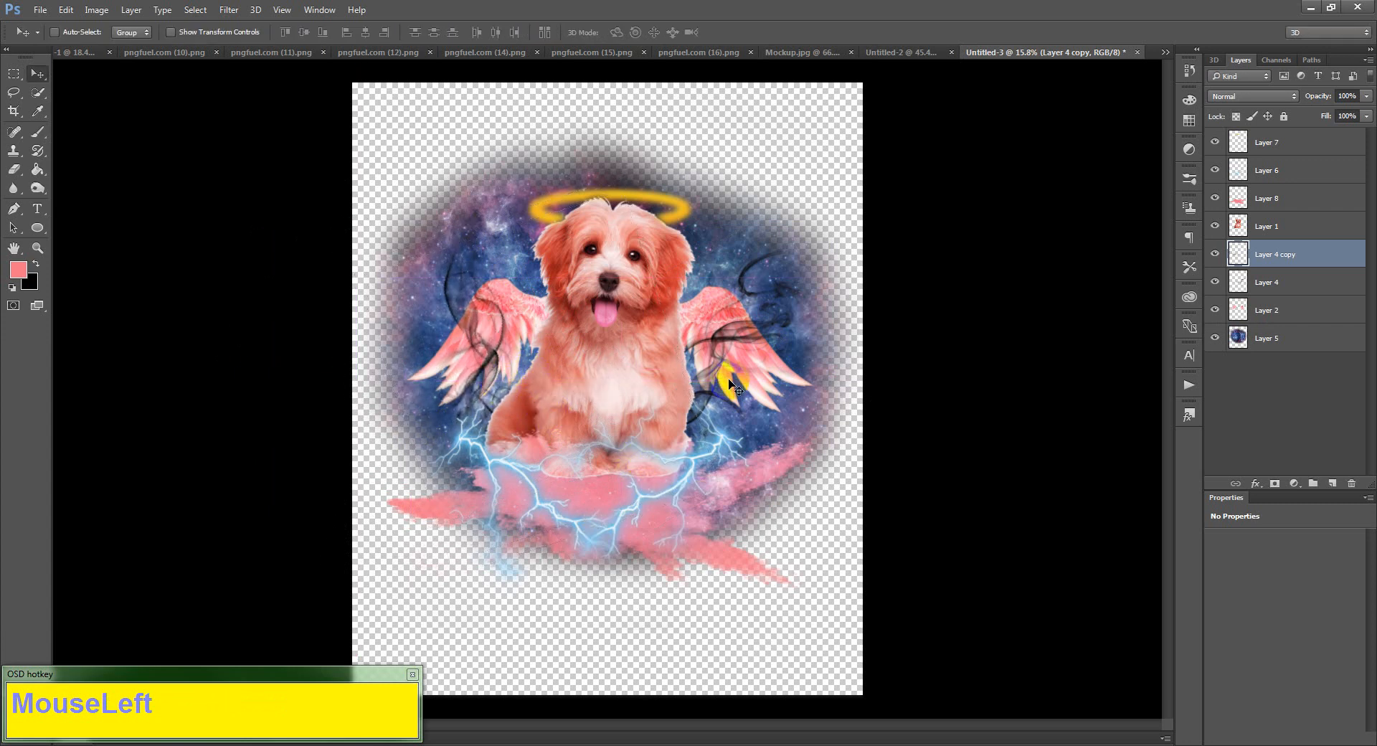
# - Check which smoke each layer holds by toggling visibility, and merge Layer 4 copy down into Layer 4
pyautogui.click(1216, 253)
pyautogui.click(1216, 253)
pyautogui.click(1214, 284)
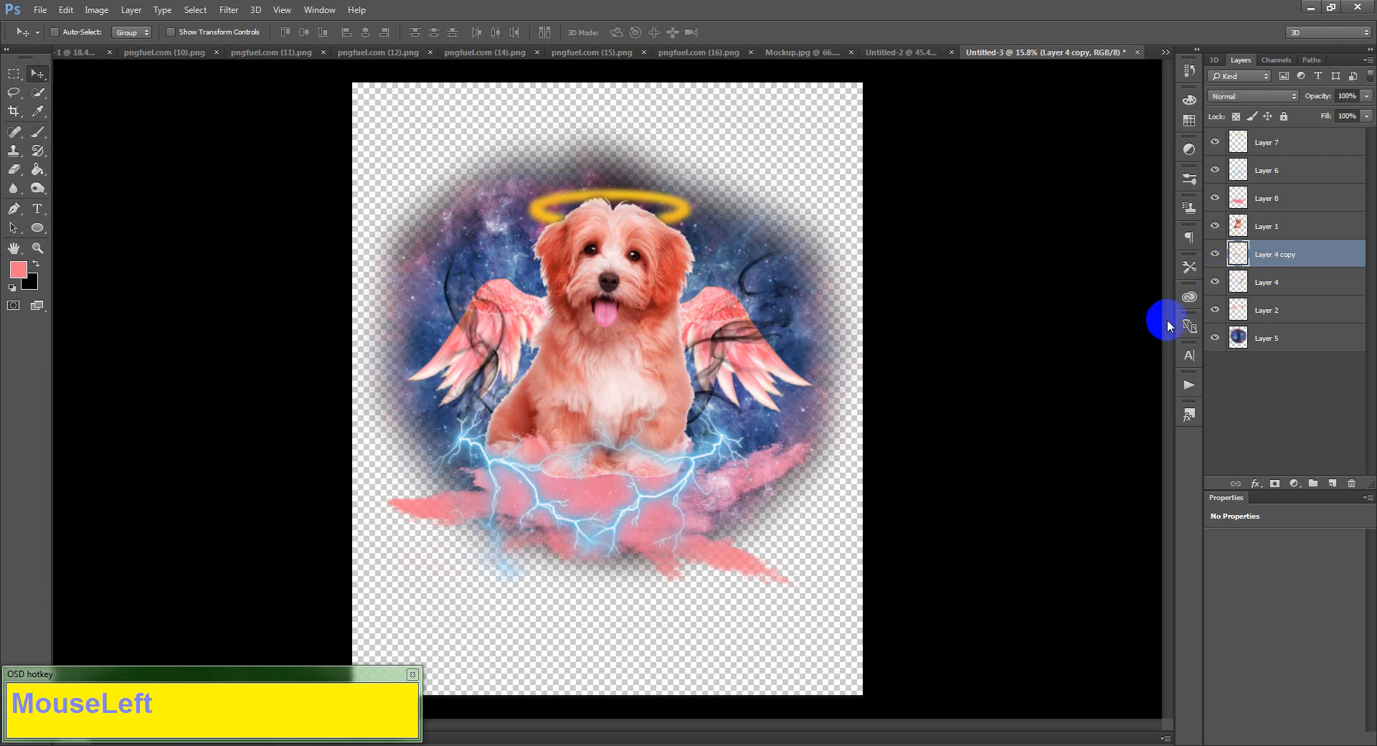
pyautogui.hotkey('ctrl', 'e')
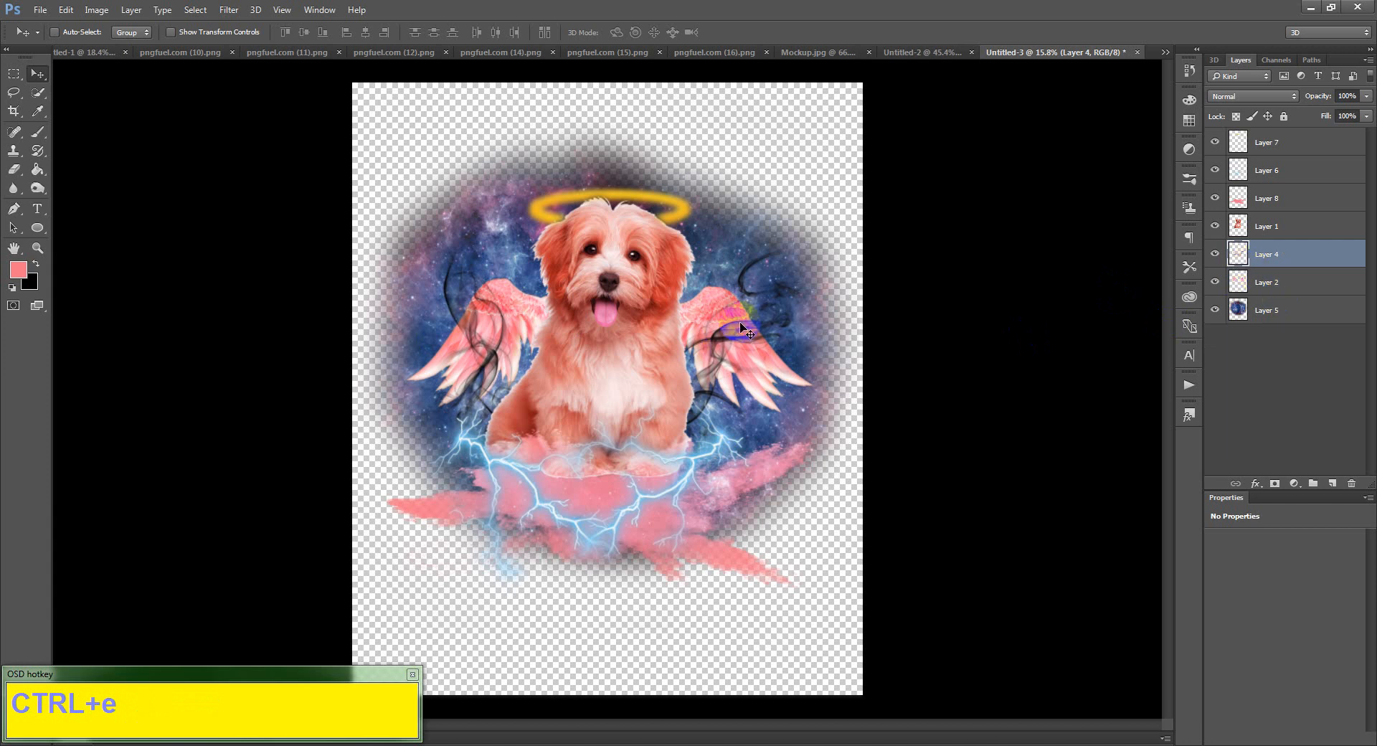
# - Lighten the merged black smoke with Hue/Saturation, using hue -158, saturation +80 and lightness +89
pyautogui.click(96, 10)
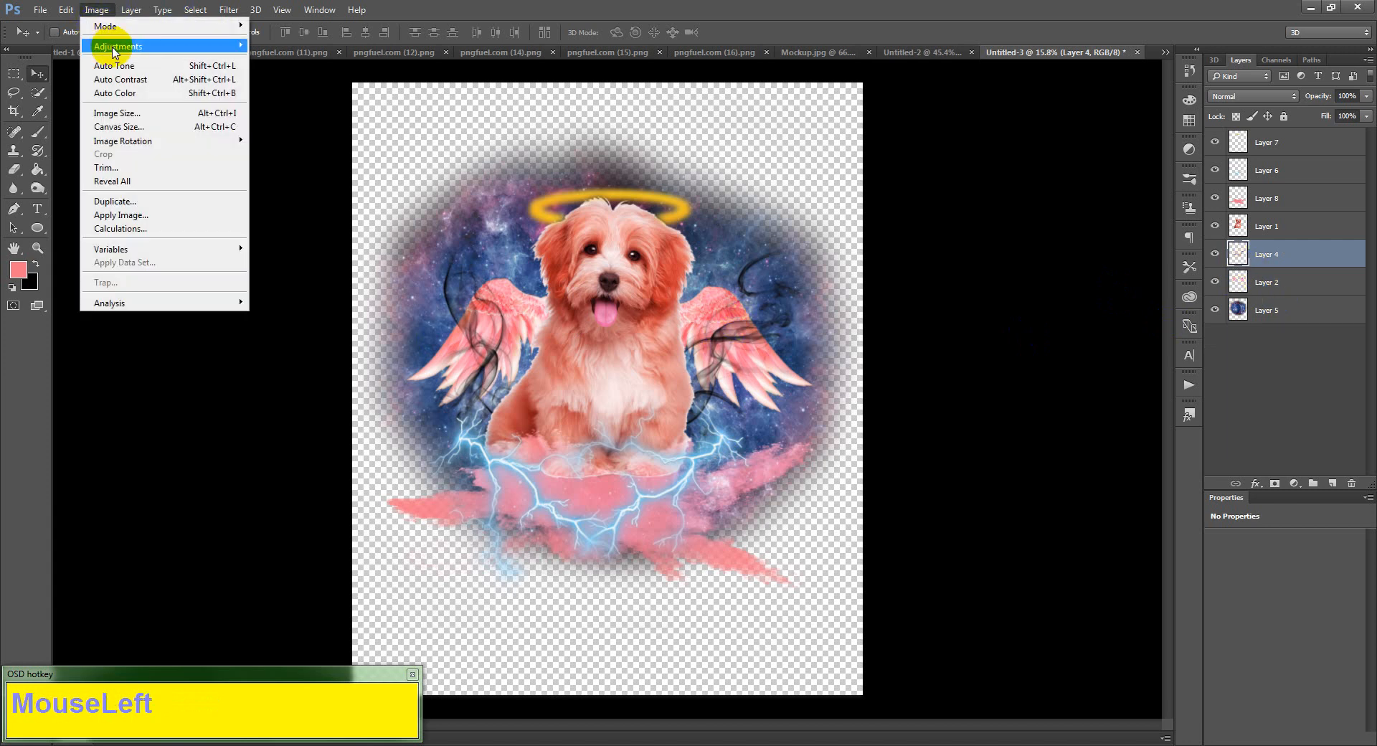
pyautogui.moveTo(113, 51)
pyautogui.click(305, 122)
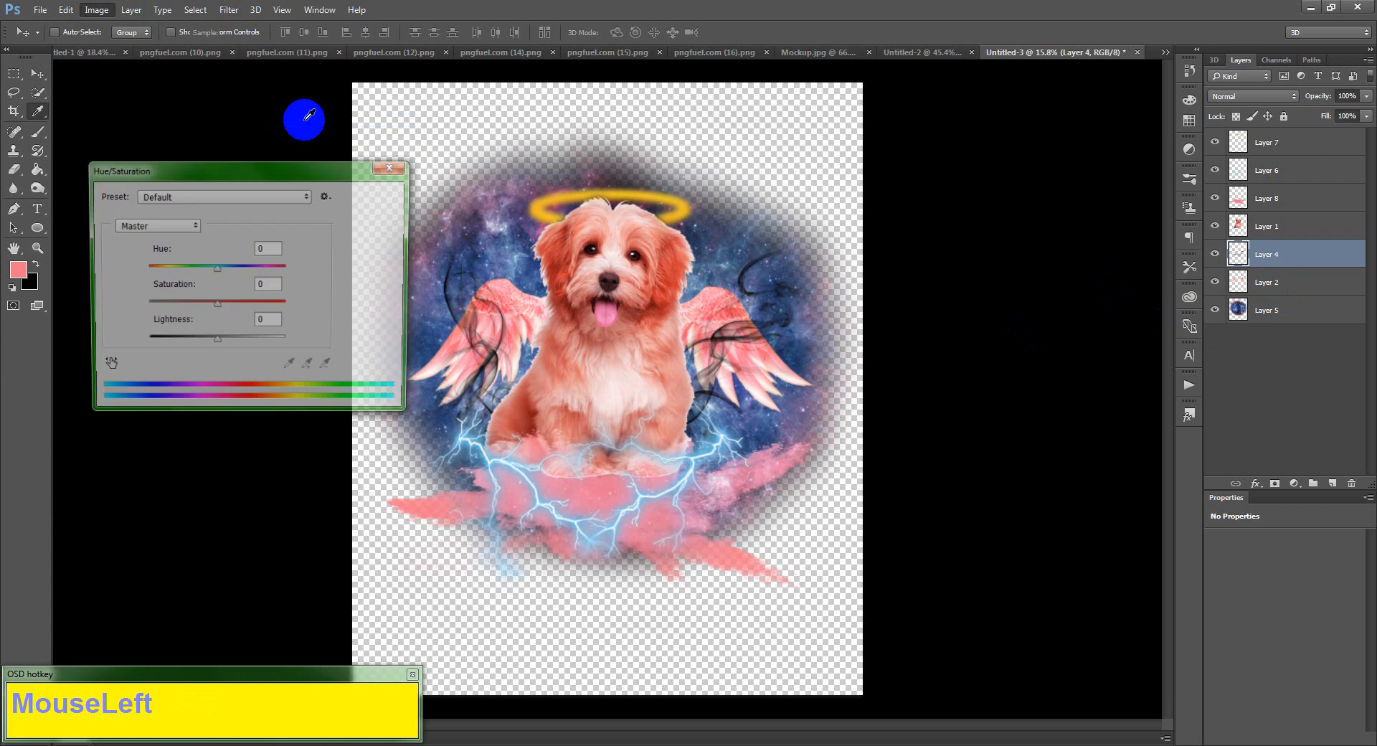
pyautogui.moveTo(285, 170); pyautogui.dragTo(280, 141)
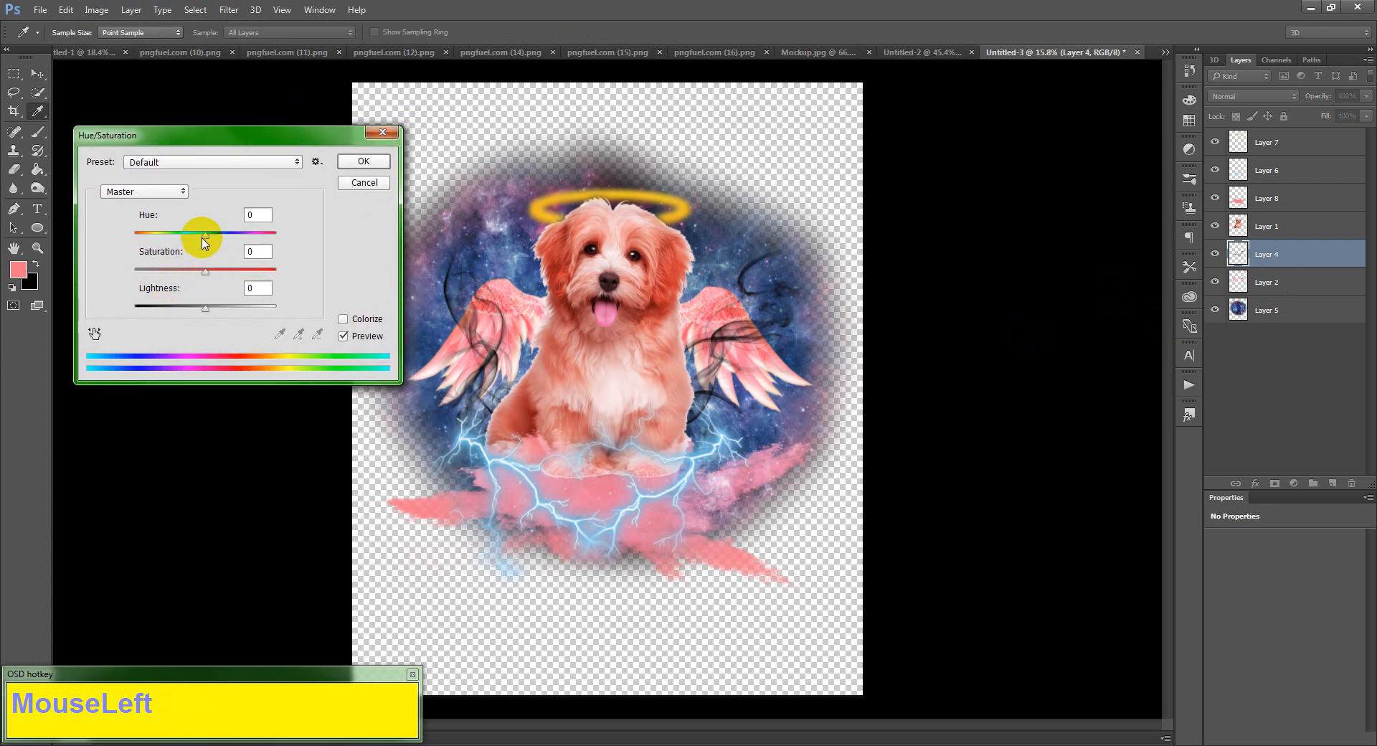
pyautogui.moveTo(202, 234); pyautogui.dragTo(176, 235)
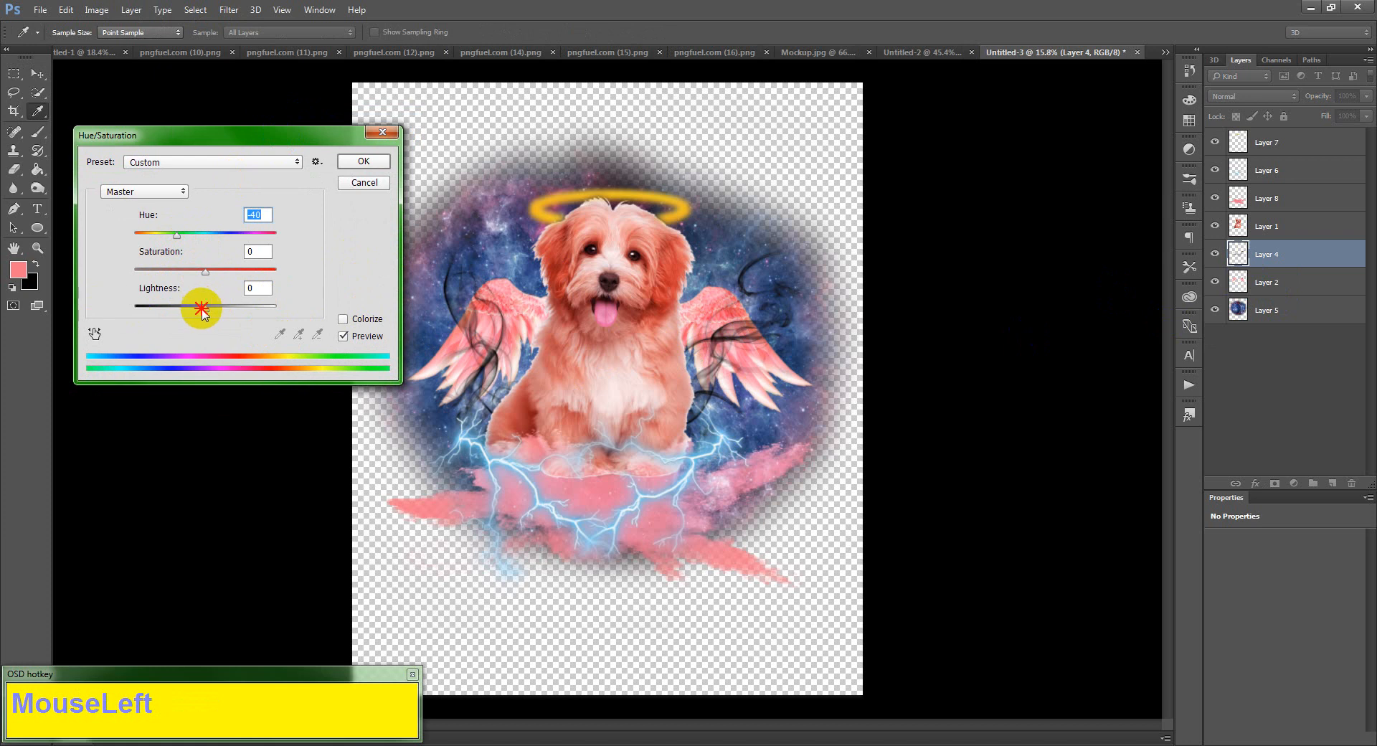
pyautogui.moveTo(201, 308); pyautogui.dragTo(302, 312)
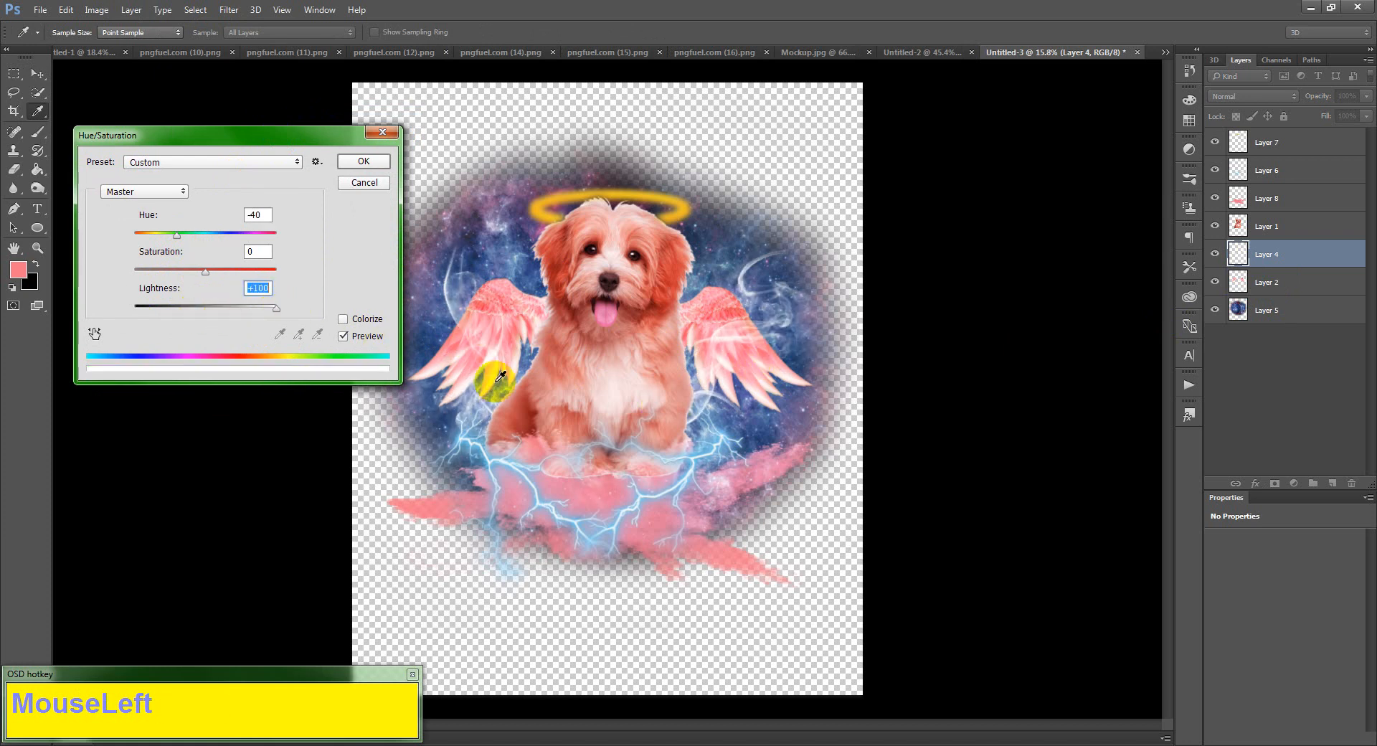
pyautogui.moveTo(176, 238); pyautogui.dragTo(262, 276)
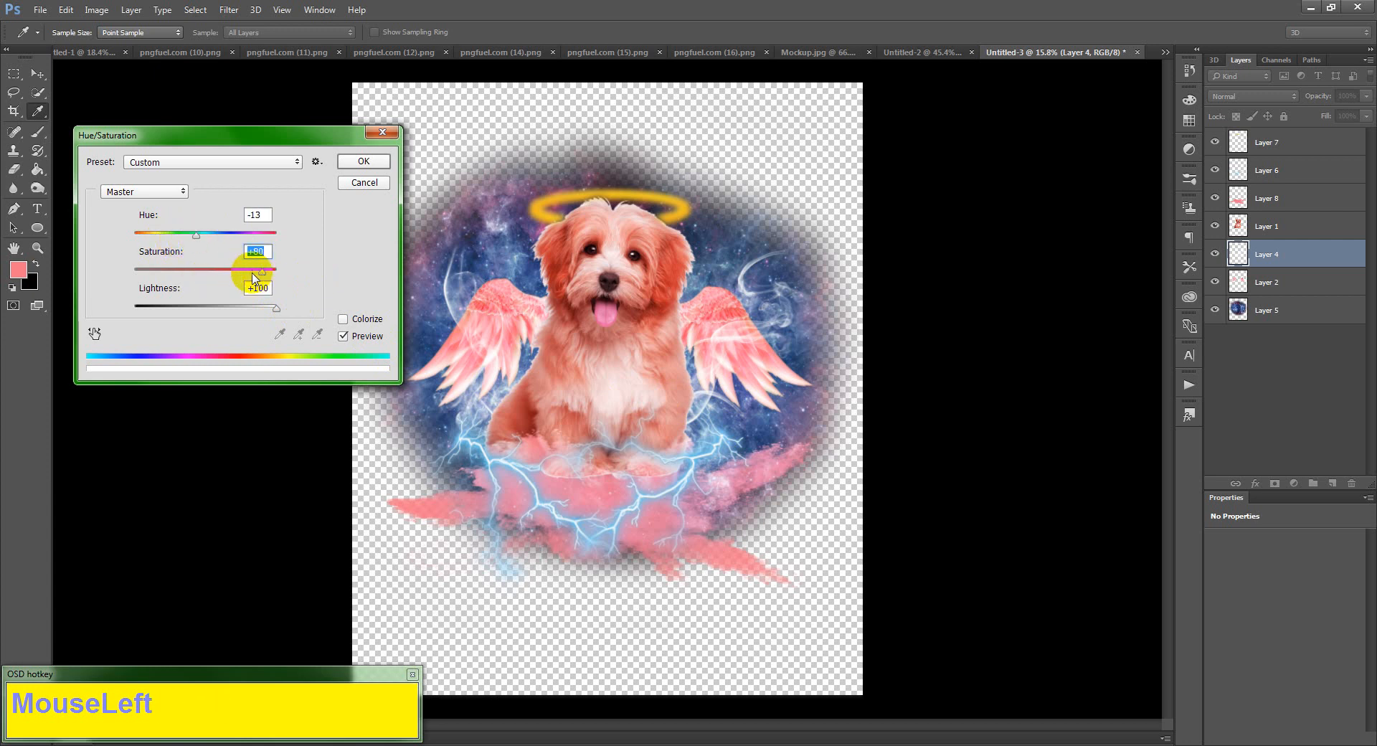
pyautogui.moveTo(195, 237)
pyautogui.mouseDown()
pyautogui.moveTo(259, 237)
pyautogui.moveTo(169, 237)
pyautogui.mouseUp()
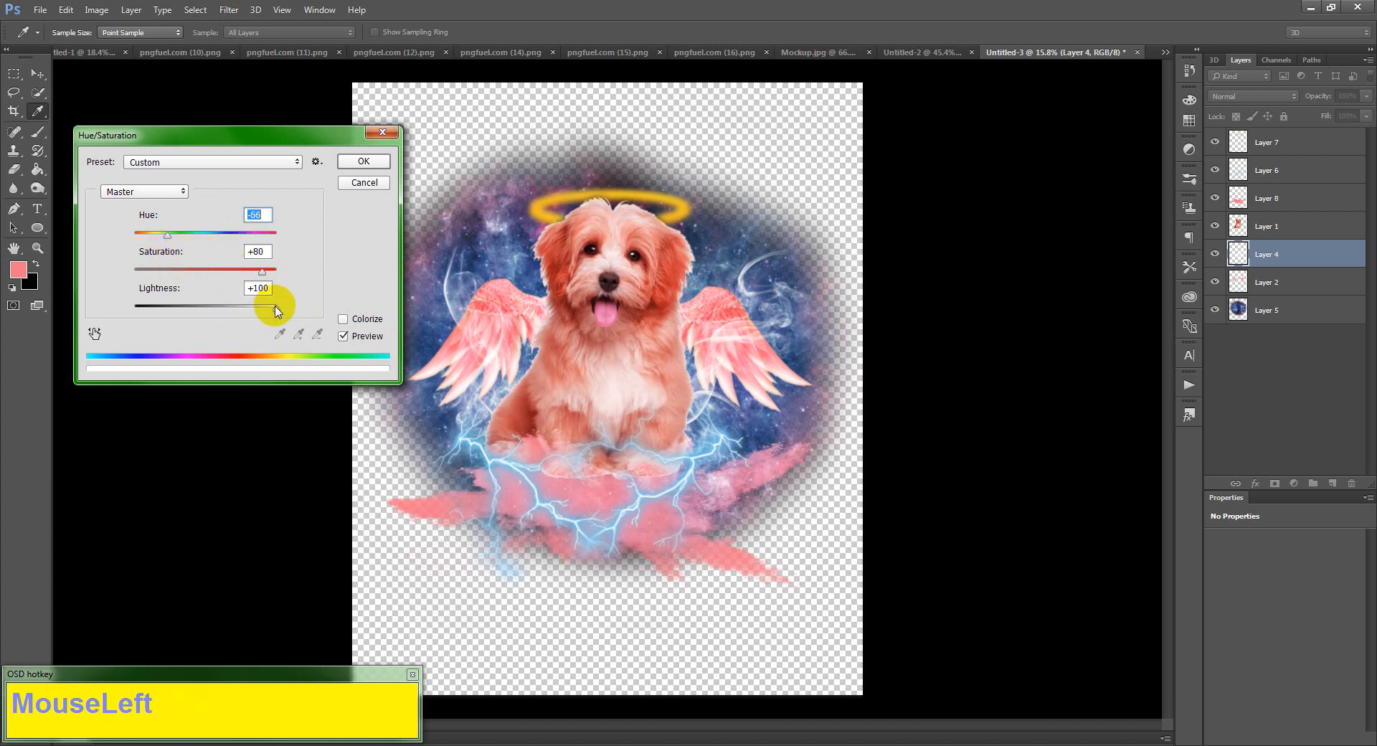
pyautogui.moveTo(277, 310); pyautogui.dragTo(253, 316)
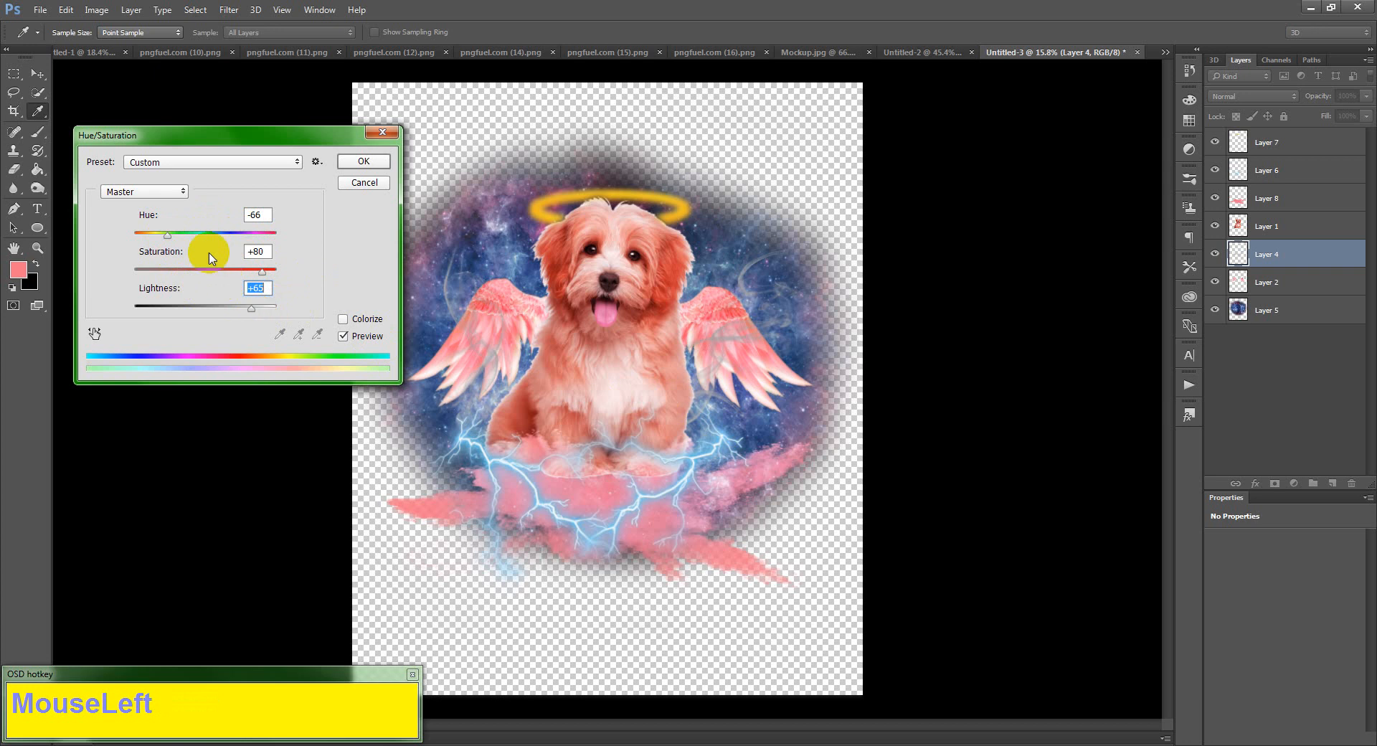
pyautogui.moveTo(167, 235); pyautogui.dragTo(141, 244)
pyautogui.click(591, 356)
pyautogui.moveTo(252, 308); pyautogui.dragTo(274, 313)
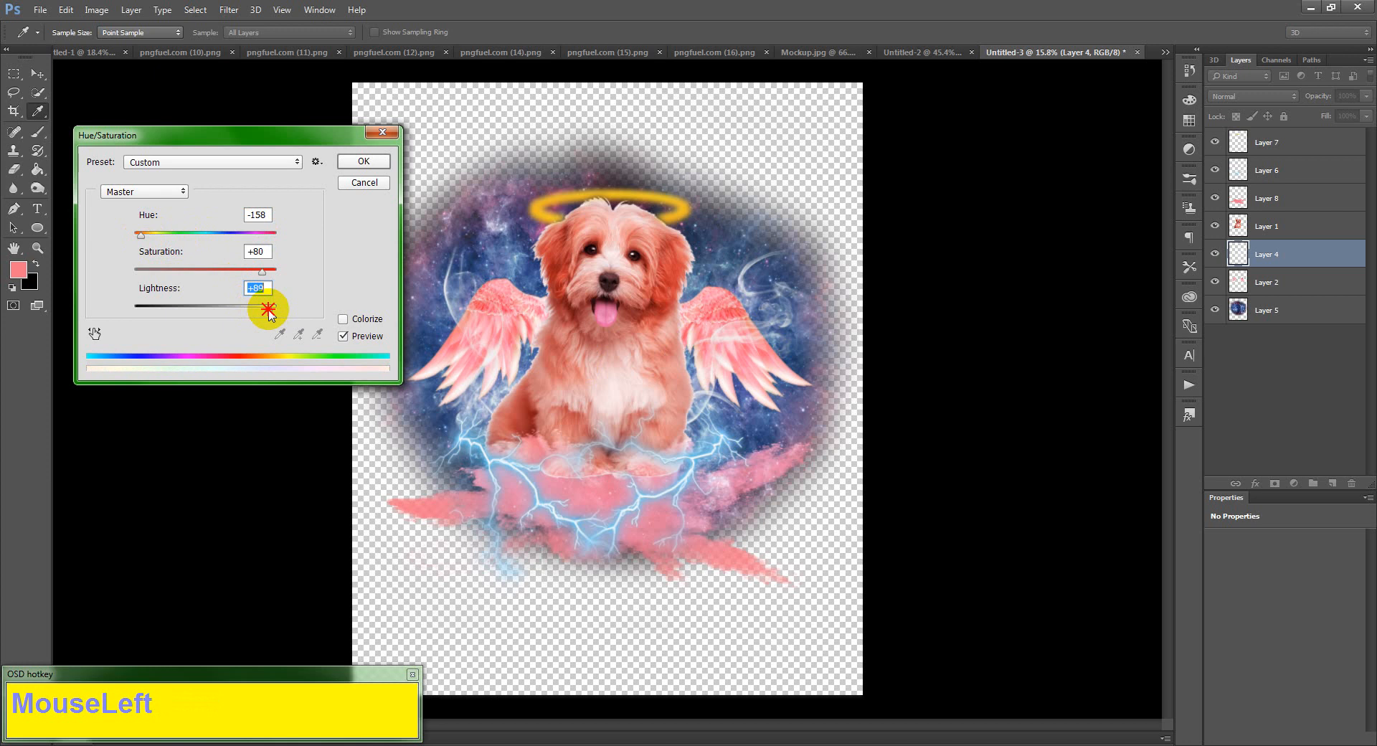
pyautogui.click(364, 161)
pyautogui.press('v')
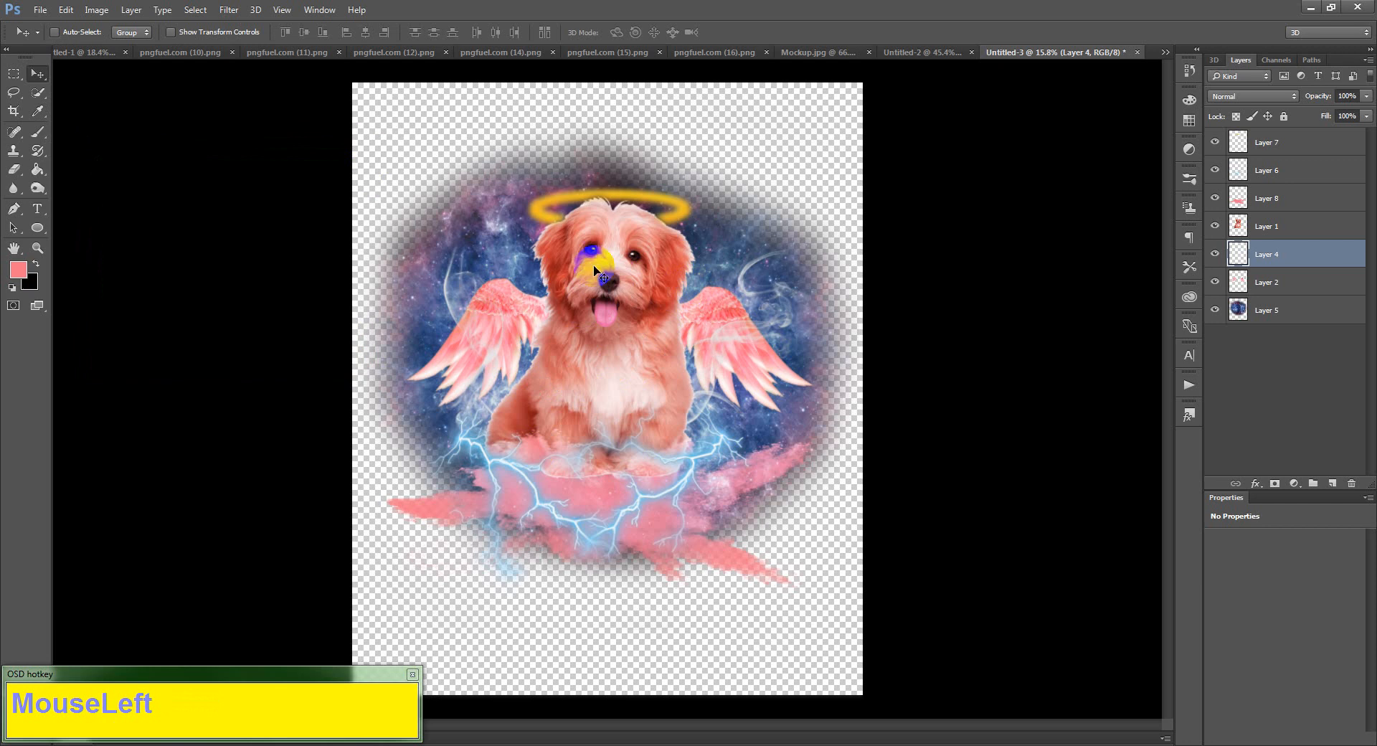
pyautogui.keyDown('alt'); pyautogui.scroll(1, 691, 267); pyautogui.keyUp('alt')
pyautogui.keyDown('alt'); pyautogui.scroll(4, 691, 267); pyautogui.keyUp('alt')
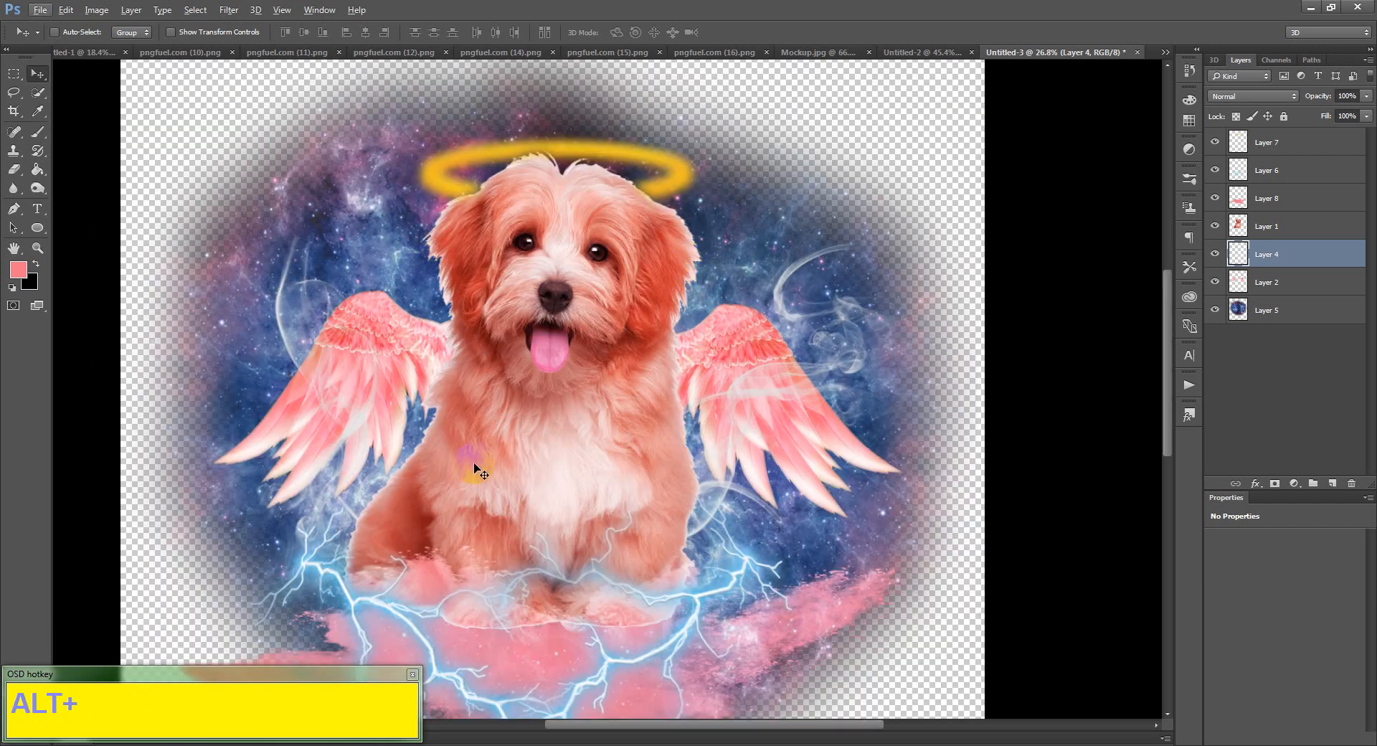
pyautogui.keyDown('alt'); pyautogui.scroll(2, 380, 477); pyautogui.keyUp('alt')
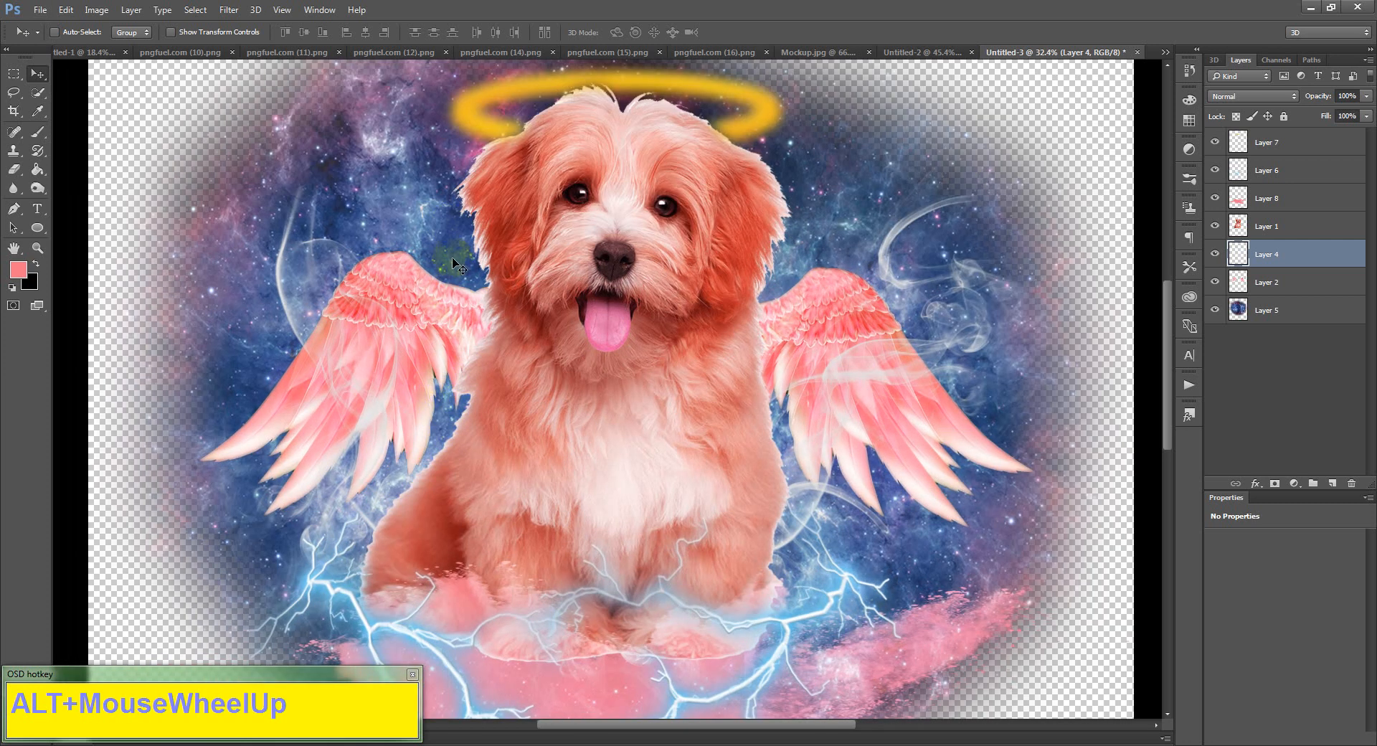
pyautogui.keyDown('alt'); pyautogui.scroll(-3, 494, 247); pyautogui.keyUp('alt')
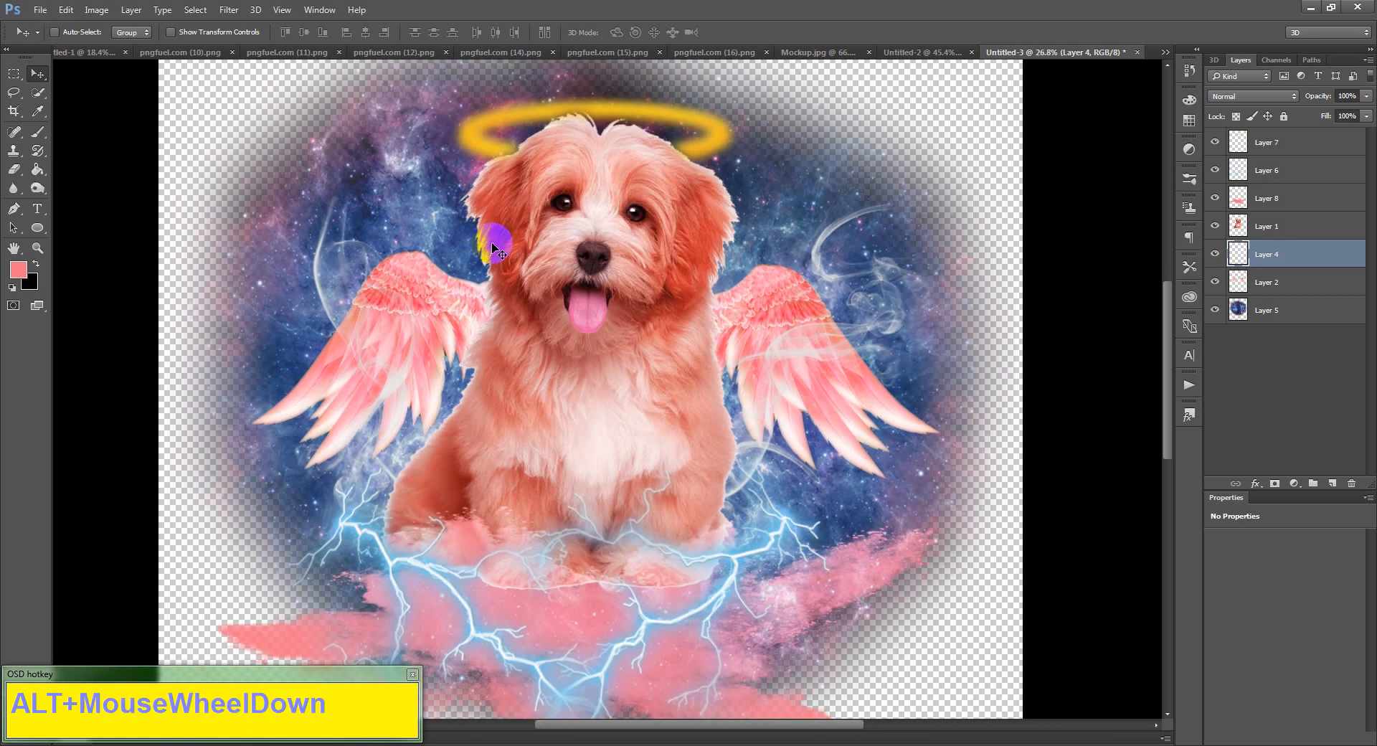
pyautogui.keyDown('alt'); pyautogui.scroll(-2, 494, 247); pyautogui.keyUp('alt')
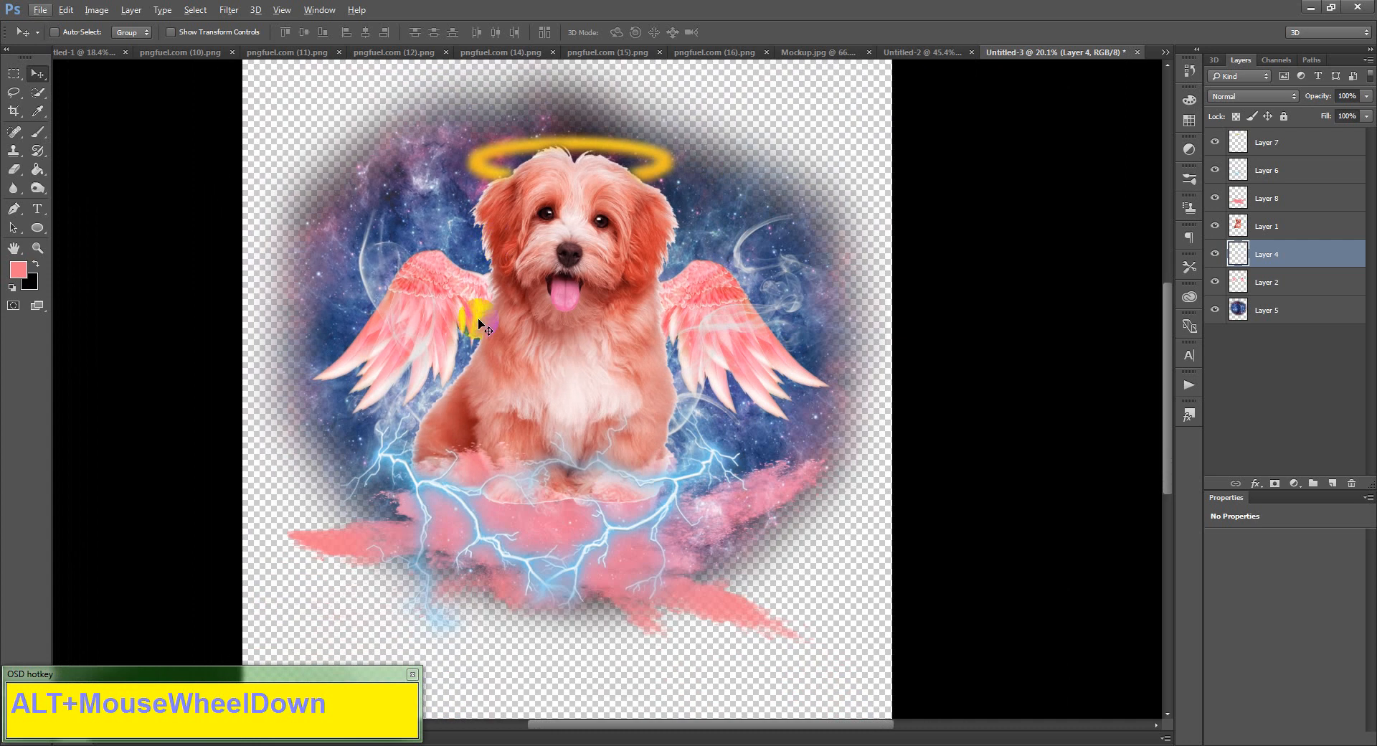
pyautogui.keyDown('alt'); pyautogui.scroll(-1, 548, 403); pyautogui.keyUp('alt')
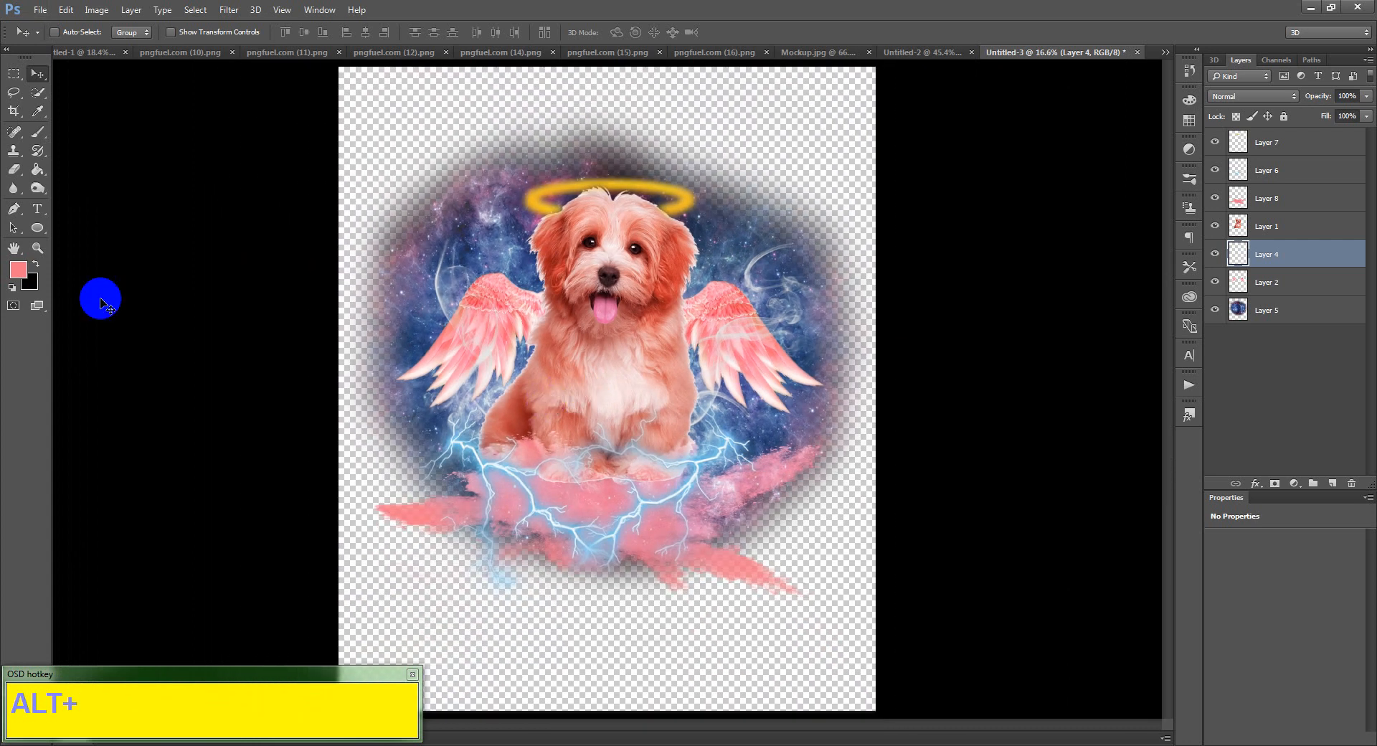
# - Switch to the Notepad file with the slogan and copy its first line, "I believe"
pyautogui.click(771, 689)
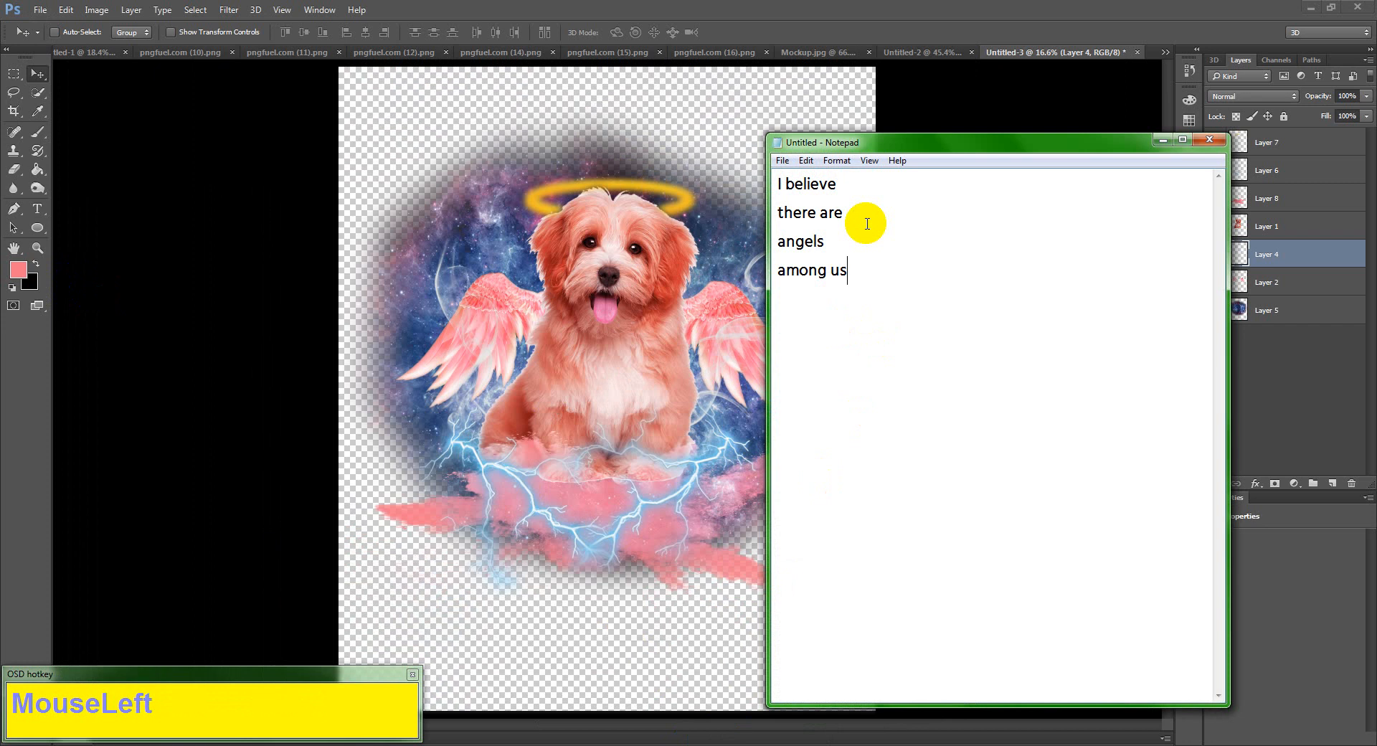
pyautogui.moveTo(893, 135); pyautogui.dragTo(923, 132)
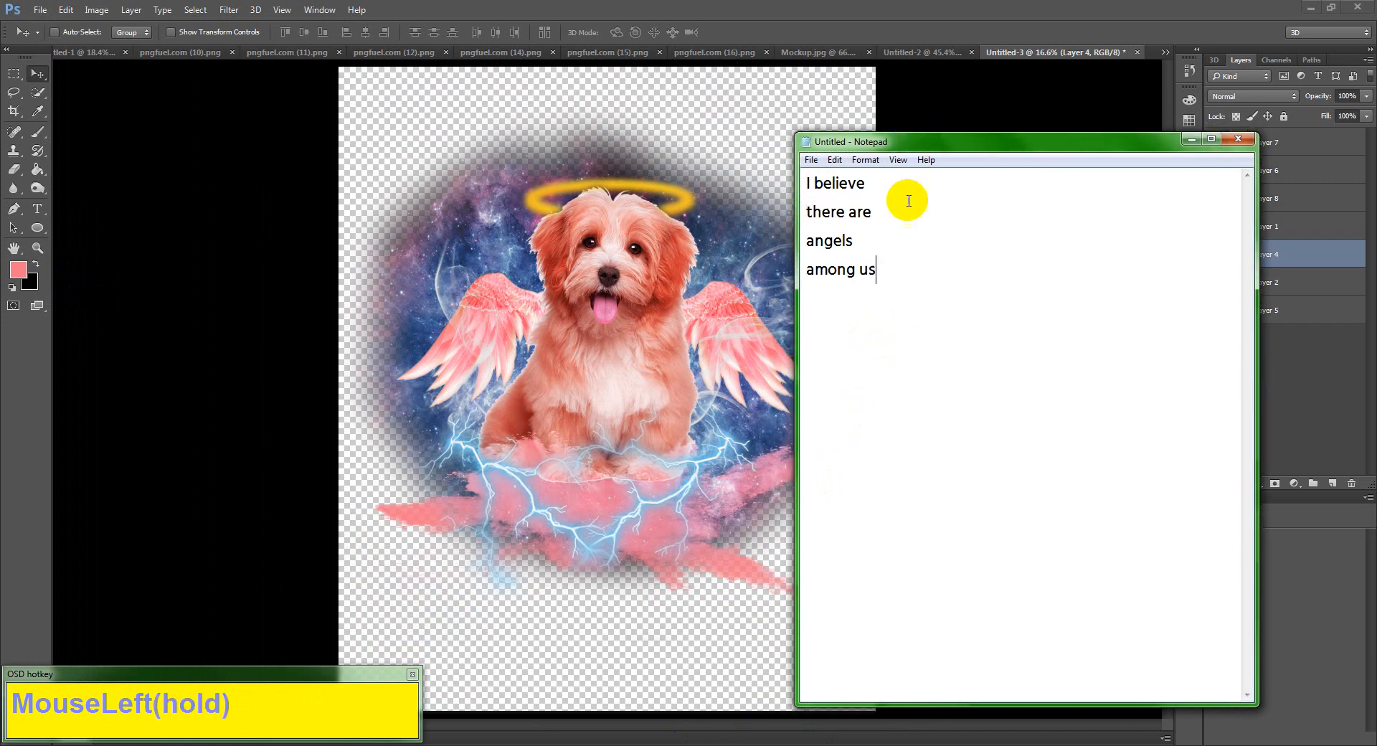
pyautogui.moveTo(889, 184); pyautogui.dragTo(708, 183)
pyautogui.hotkey('ctrl', 'c')
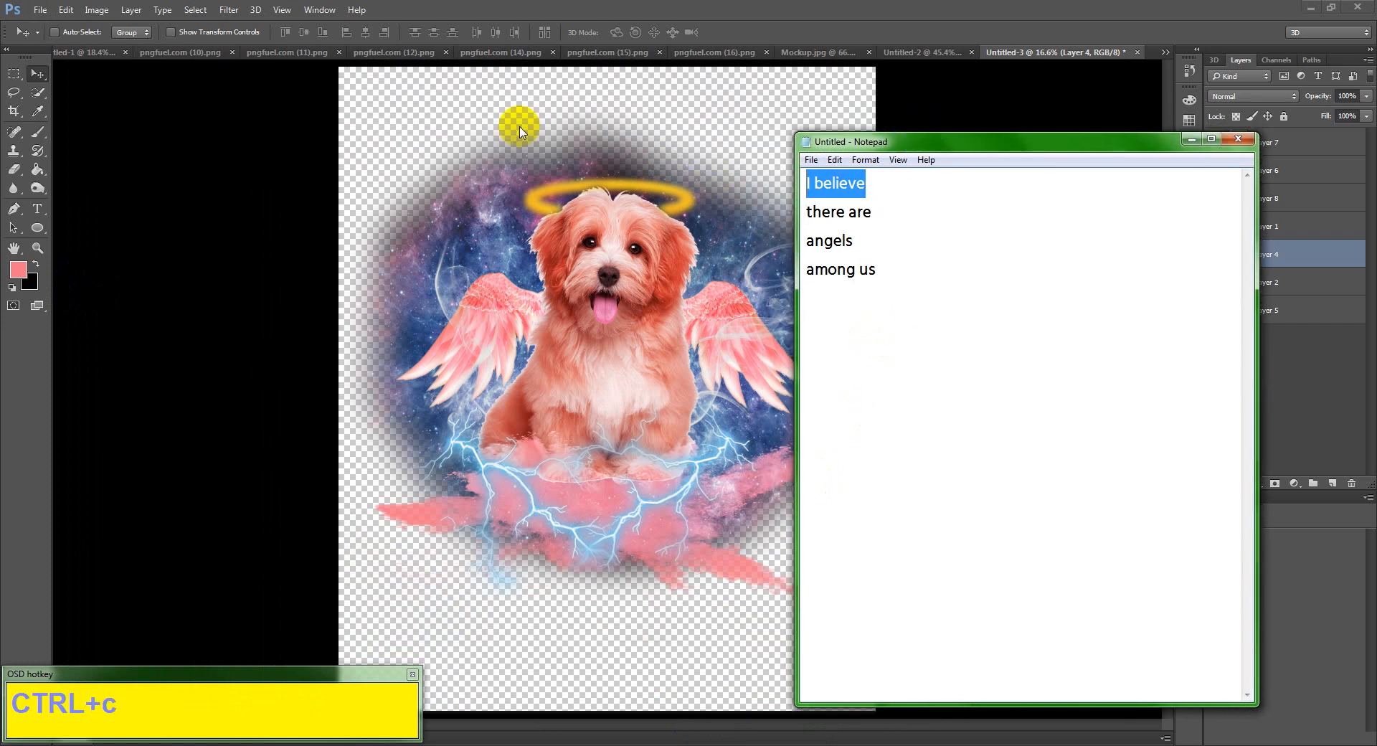
# - Return to Photoshop, paste "I believe" as a text layer above Layer 7, and position it above the dog's halo
pyautogui.click(520, 131)
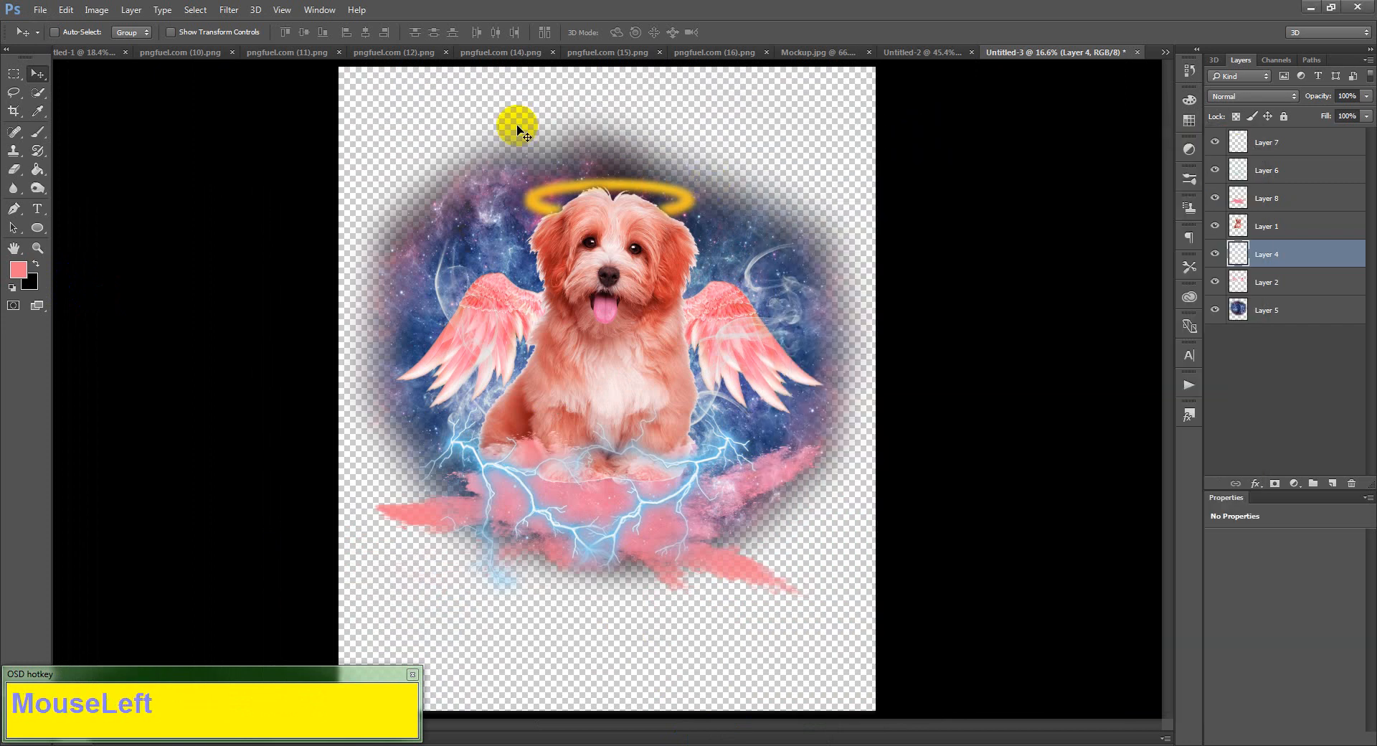
pyautogui.click(1268, 155)
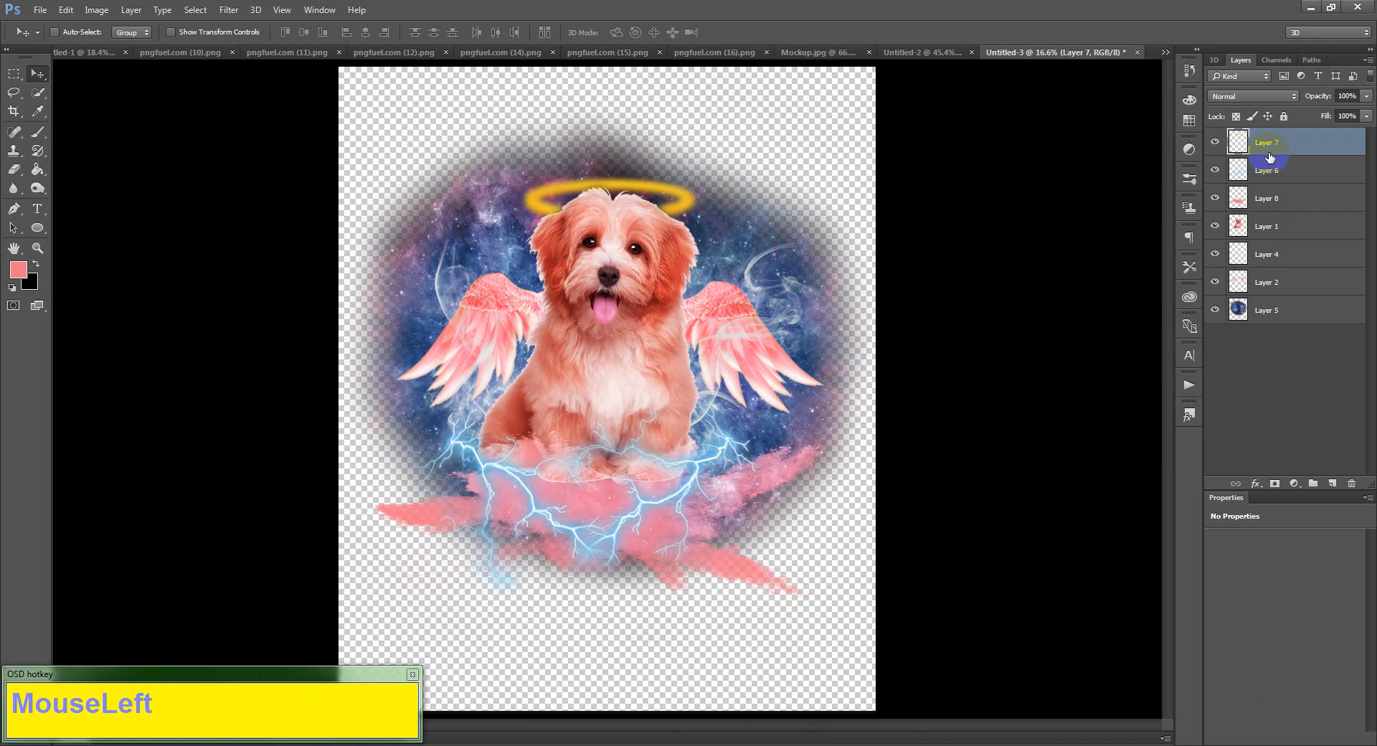
pyautogui.click(39, 208)
pyautogui.click(471, 129)
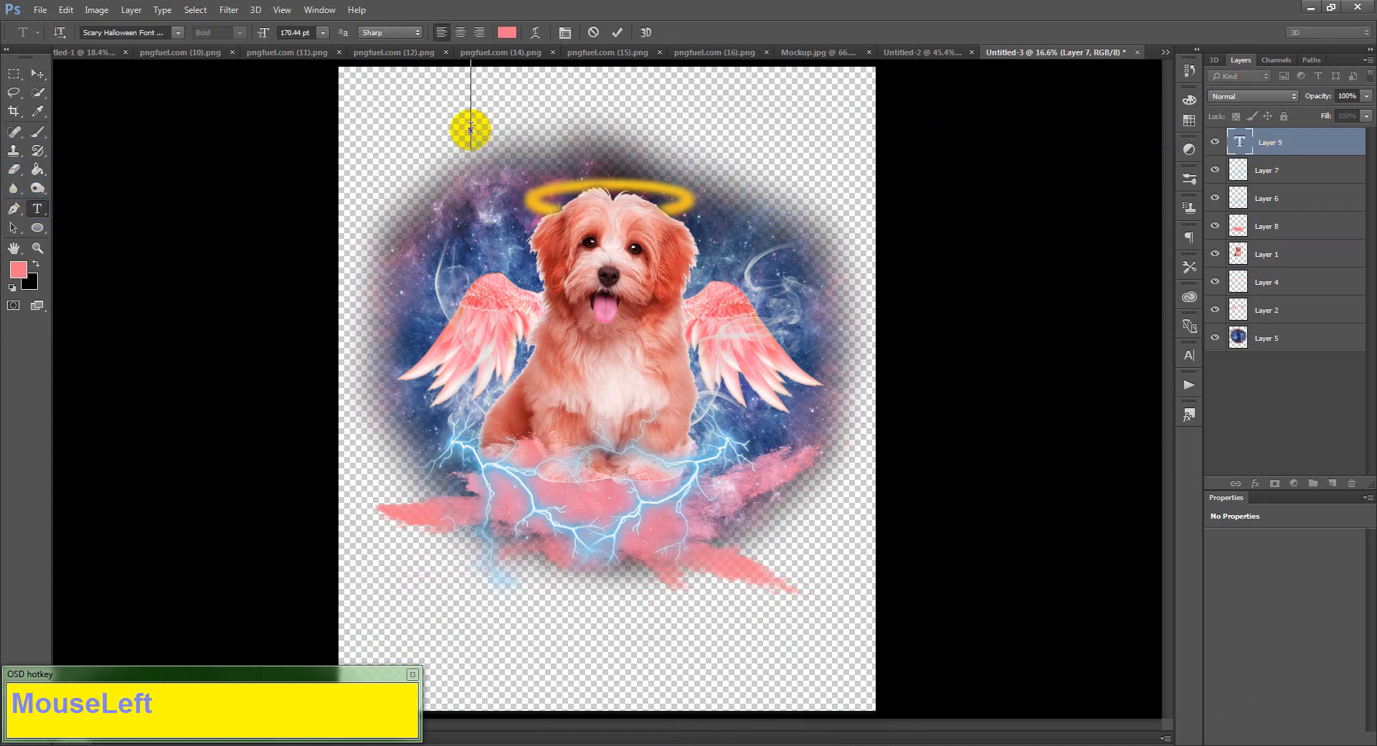
pyautogui.hotkey('ctrl', 'v')
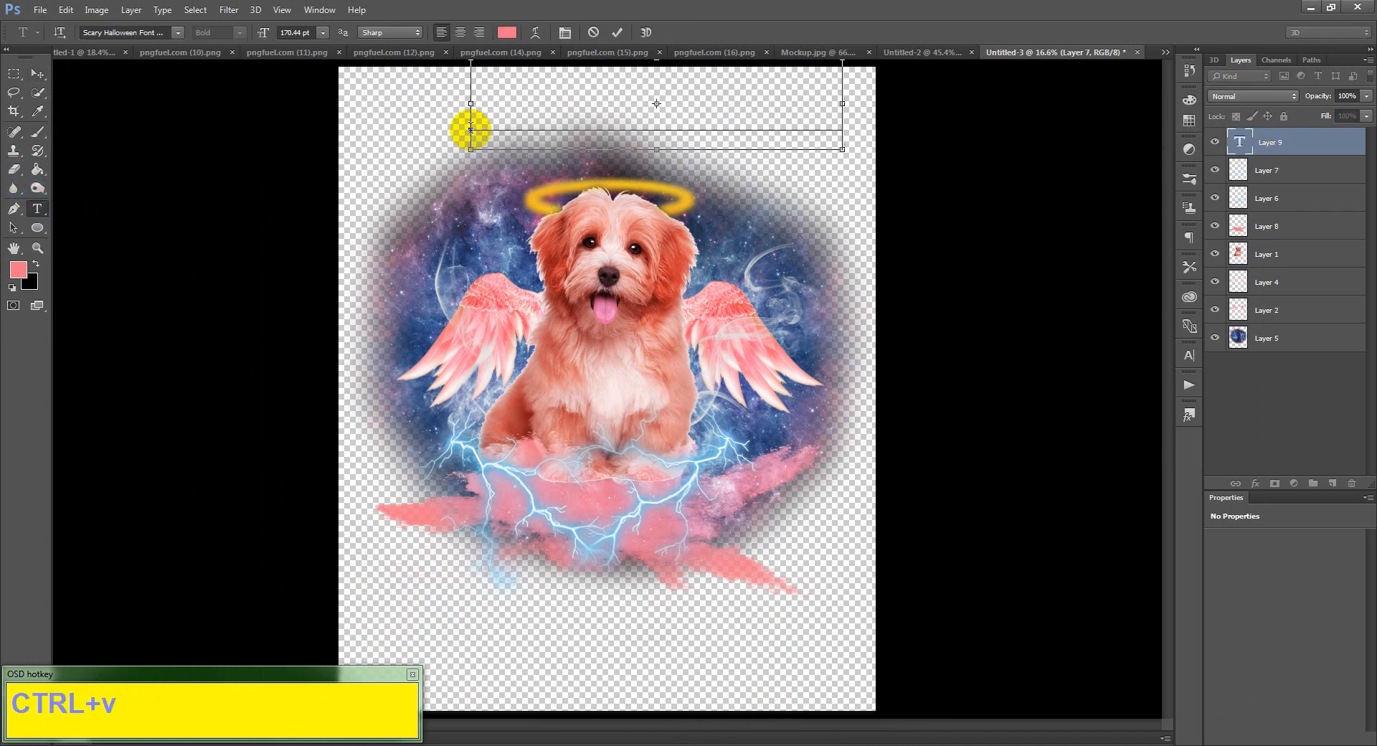
pyautogui.moveTo(606, 159); pyautogui.dragTo(543, 200)
pyautogui.scroll(1, 601, 282)
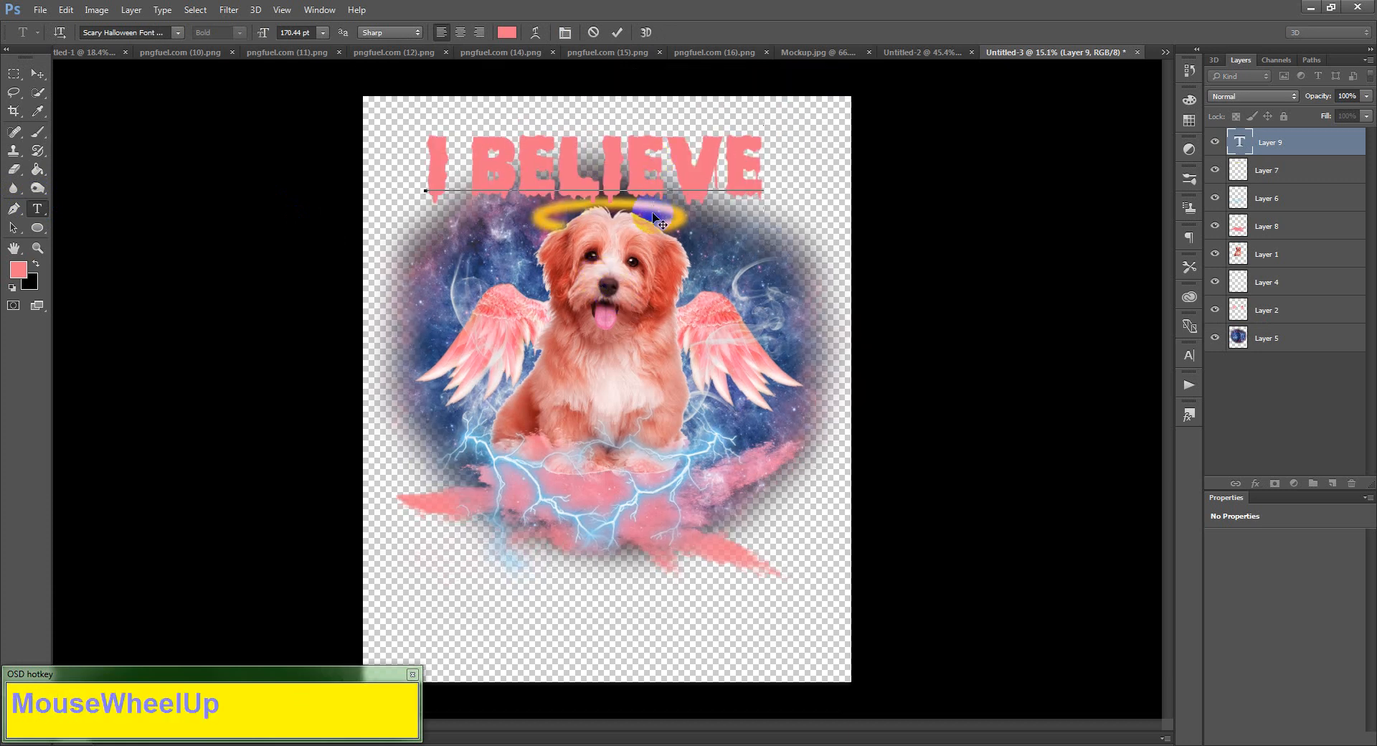
pyautogui.moveTo(672, 198); pyautogui.dragTo(677, 189)
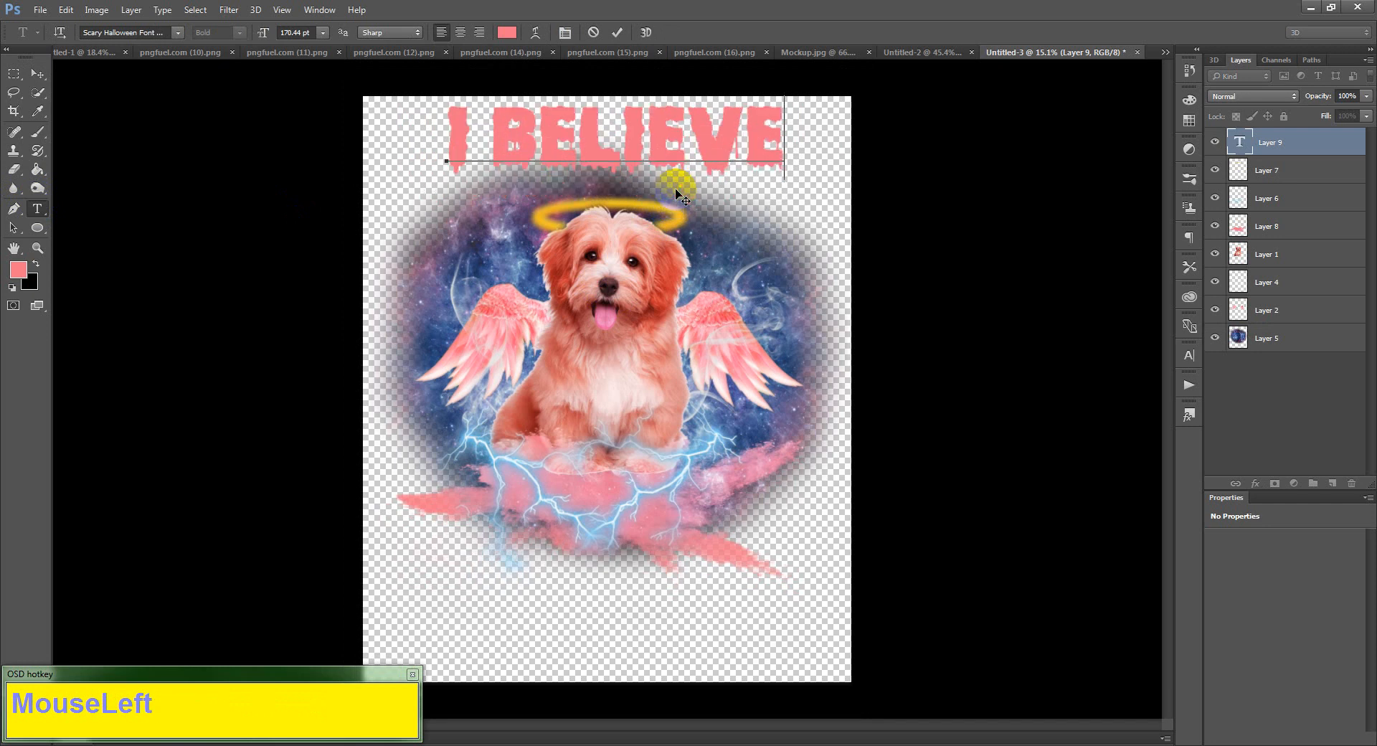
# - Change the font of the whole "I believe" text to CHICKEN Pie Regular
pyautogui.press('ctrl')
pyautogui.hotkey('ctrl', 'a')
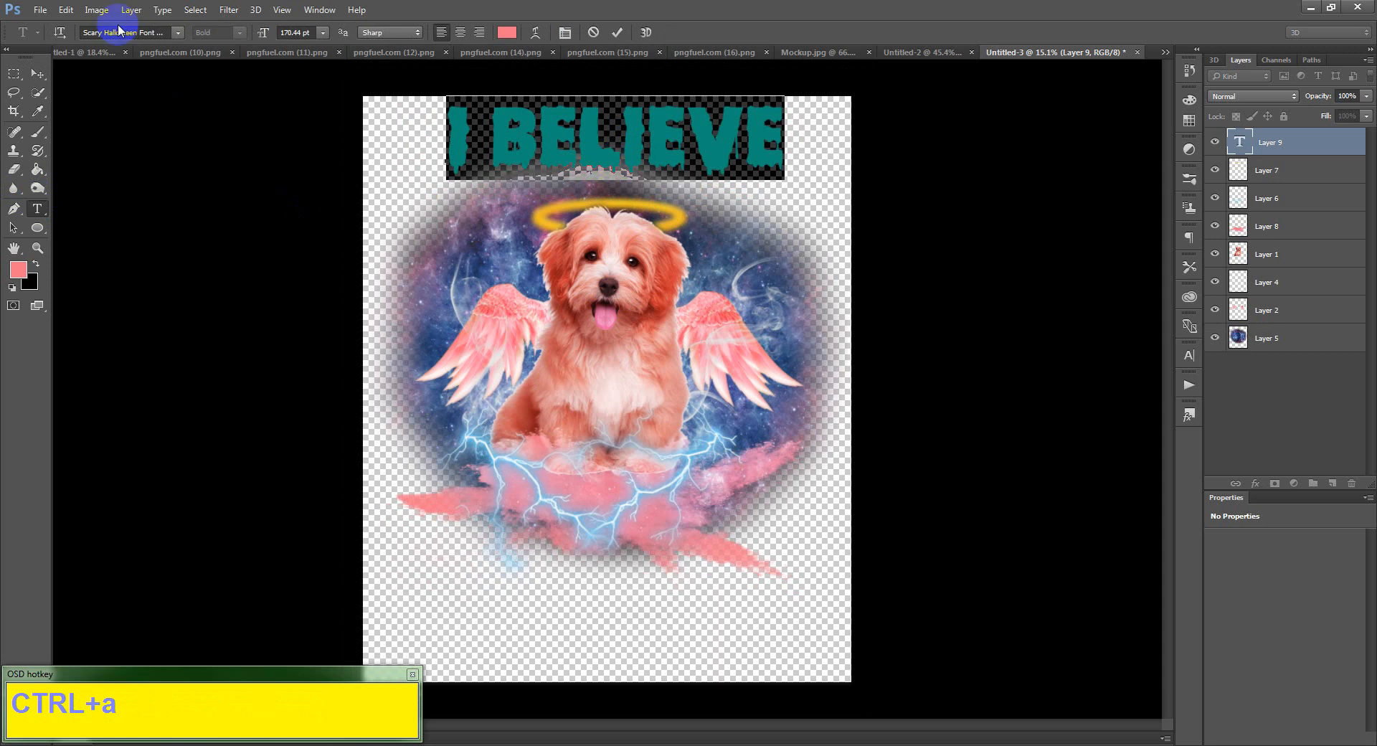
pyautogui.click(179, 33)
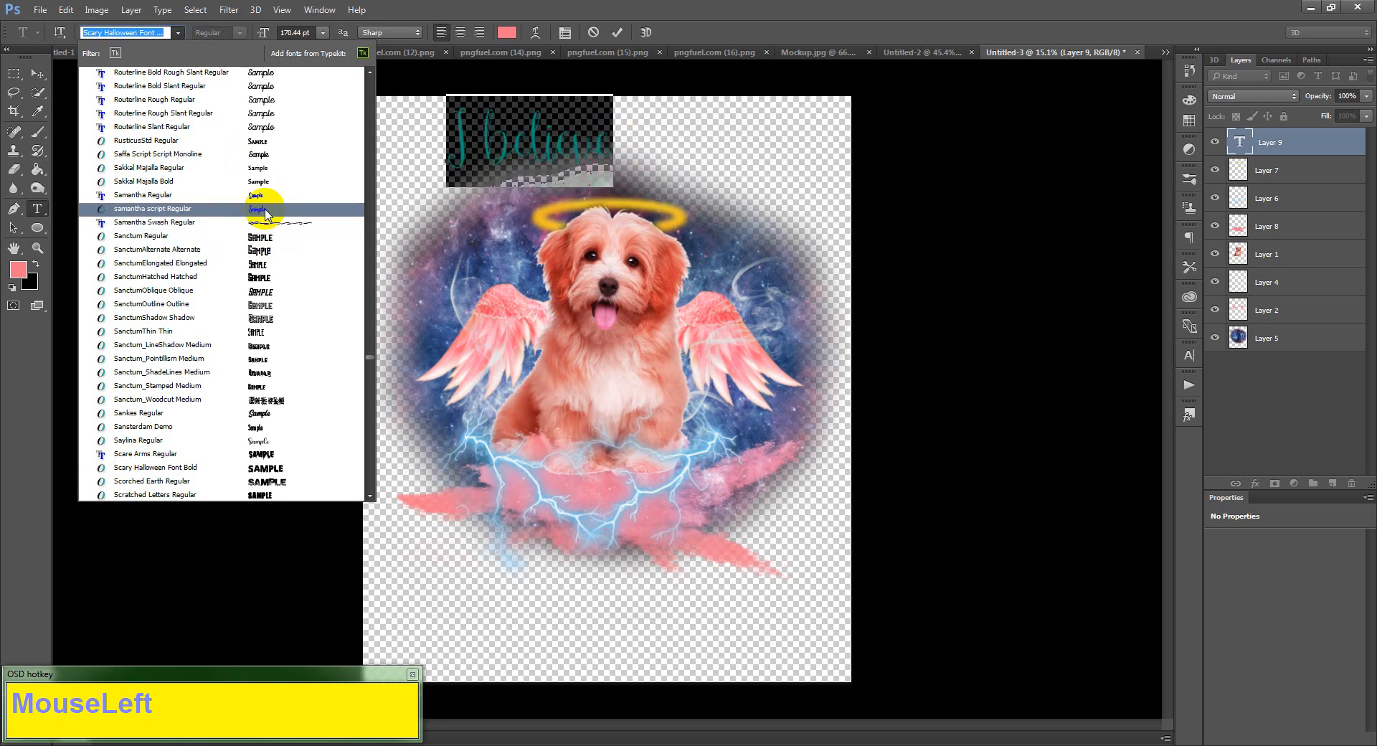
pyautogui.scroll(-3, 265, 215)
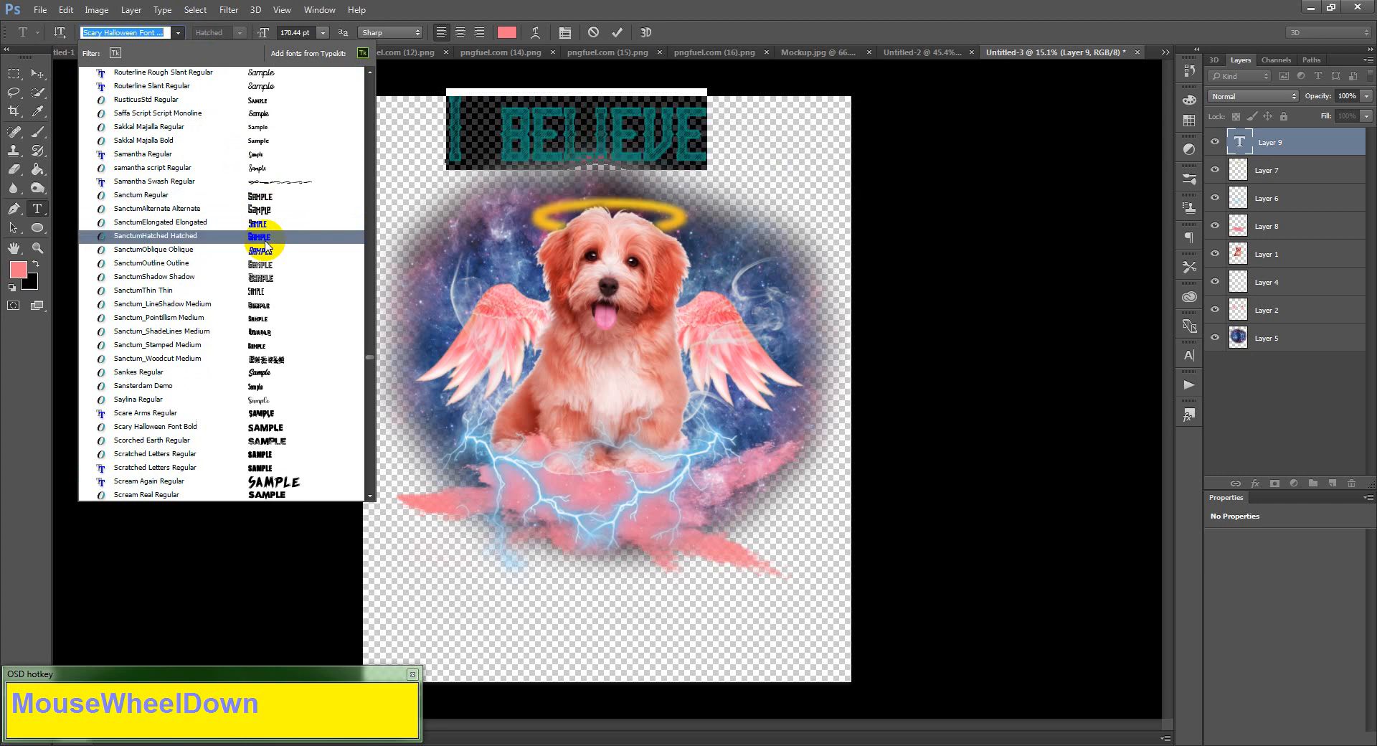
pyautogui.write('chic')
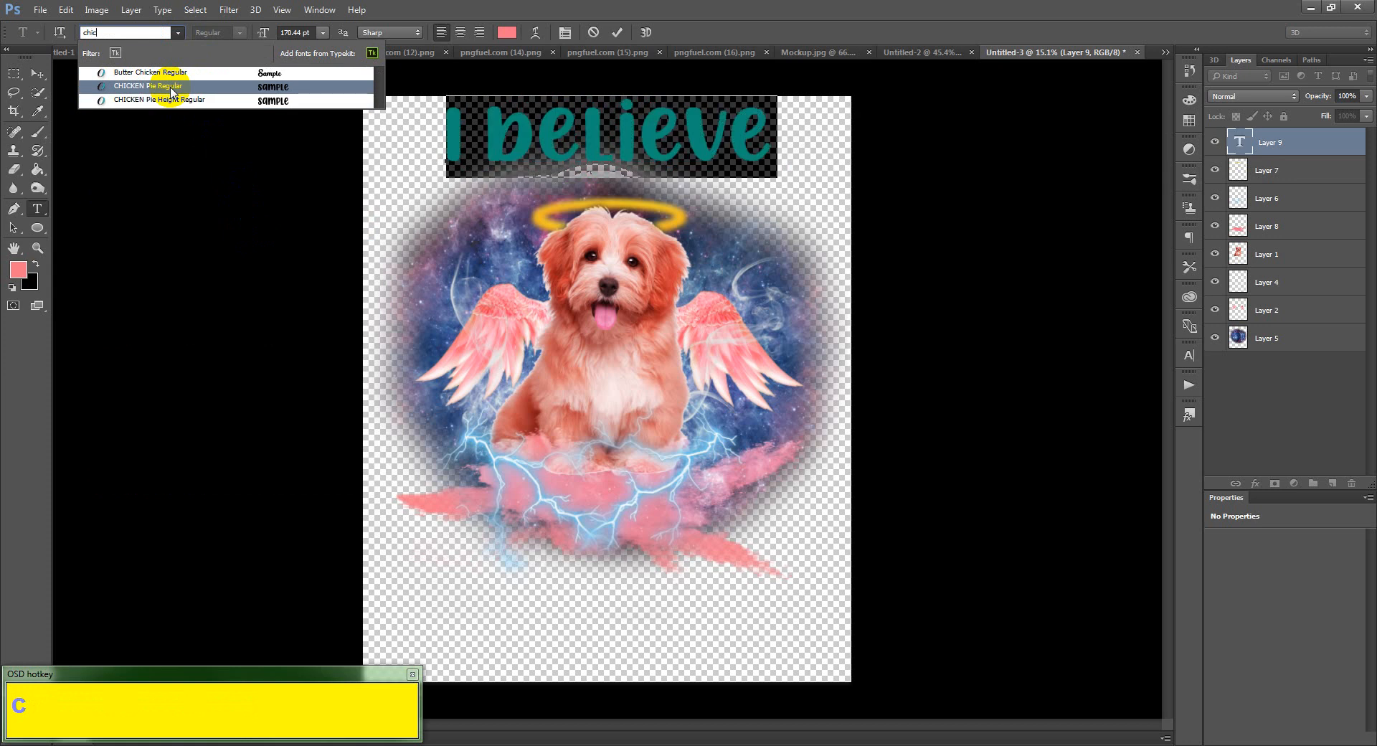
pyautogui.click(172, 87)
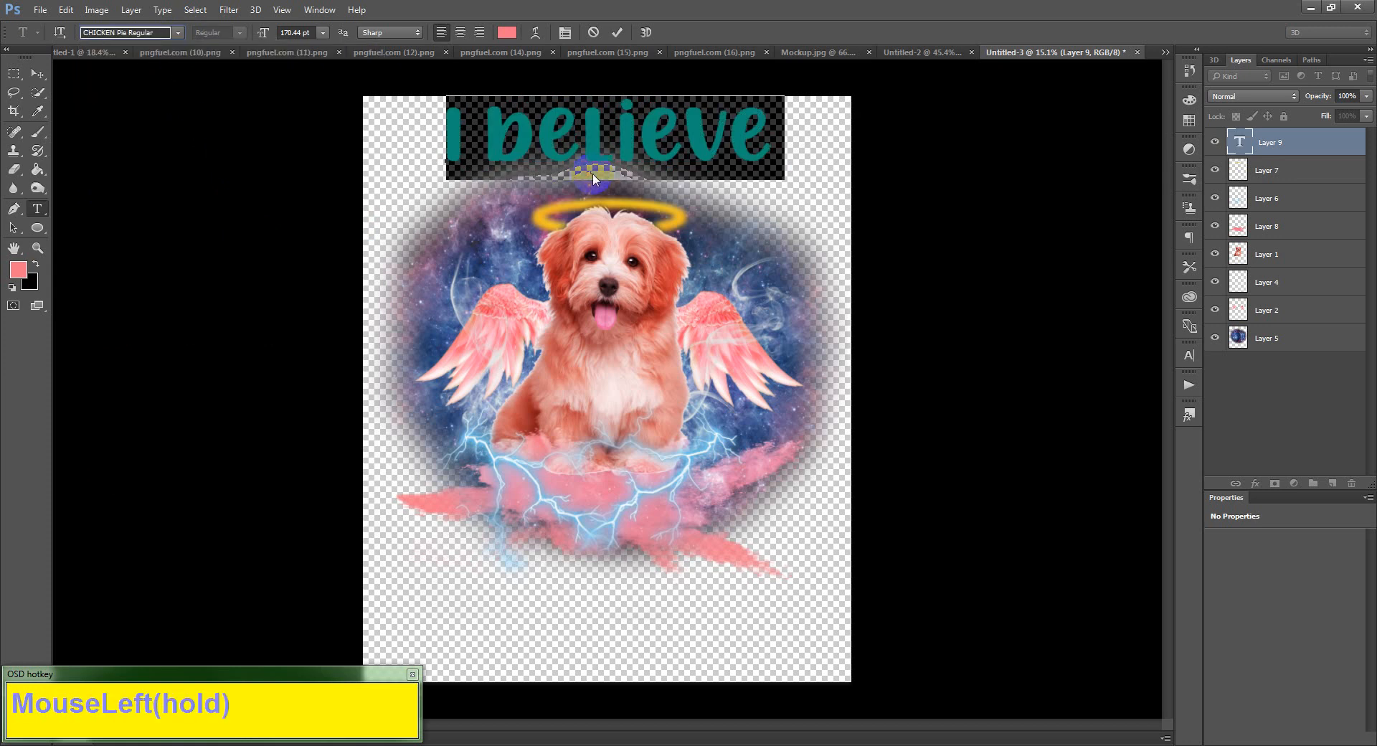
pyautogui.click(614, 150)
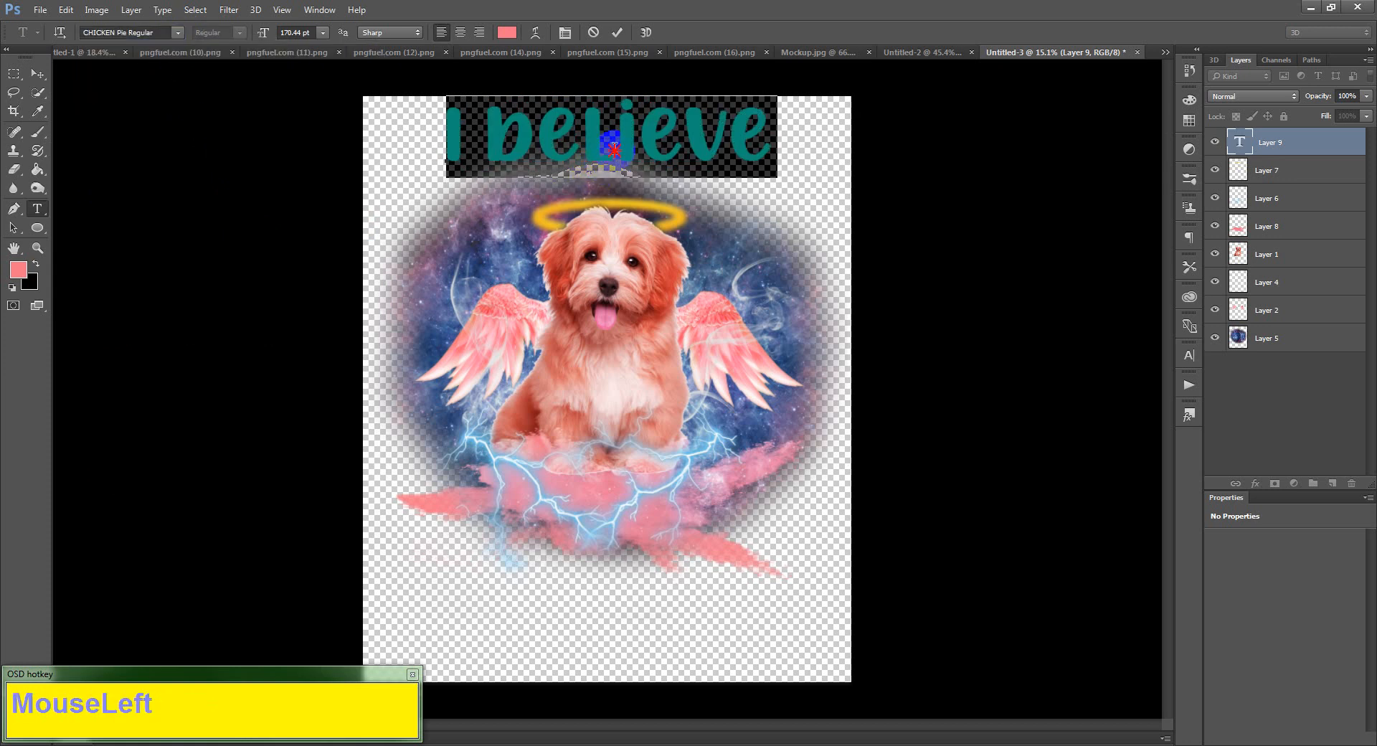
# - Set the font size of the whole "I believe" text to 180 pt
pyautogui.click(615, 149)
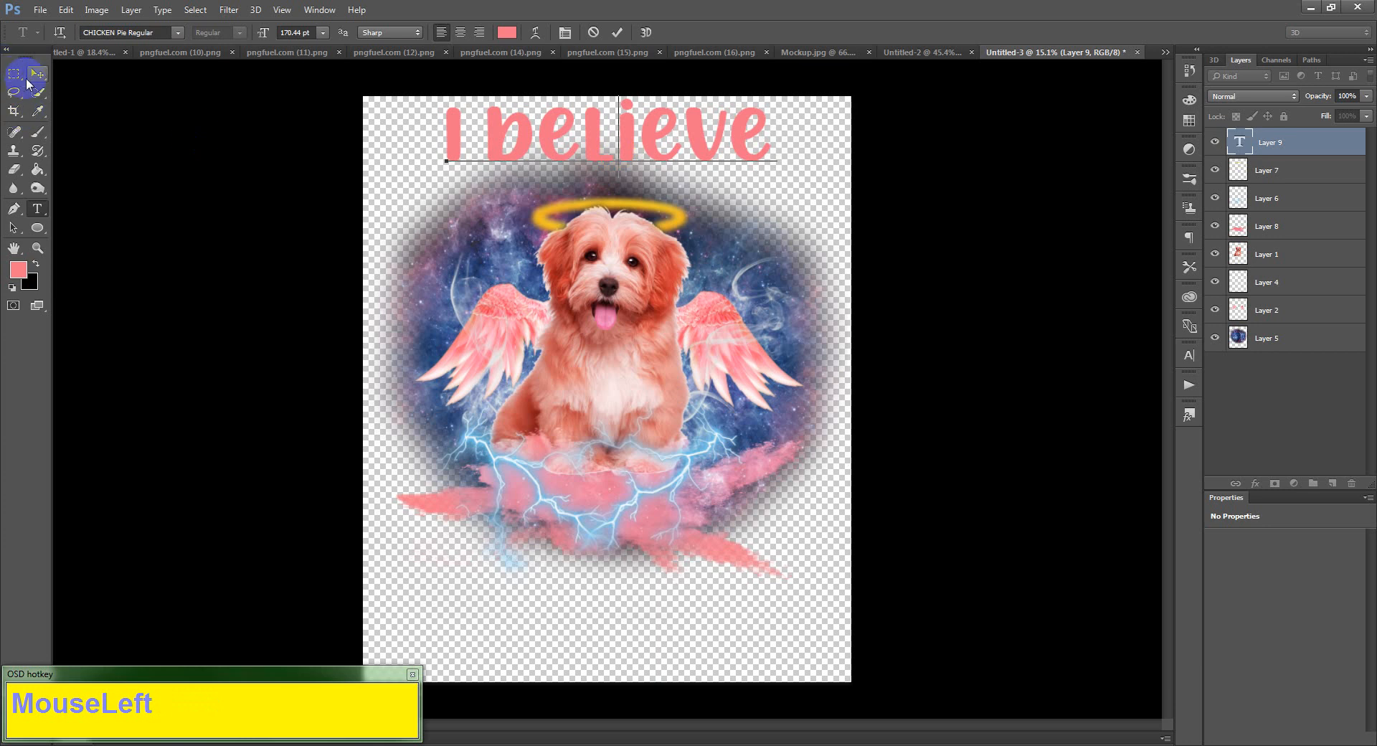
pyautogui.hotkey('ctrl', 'a')
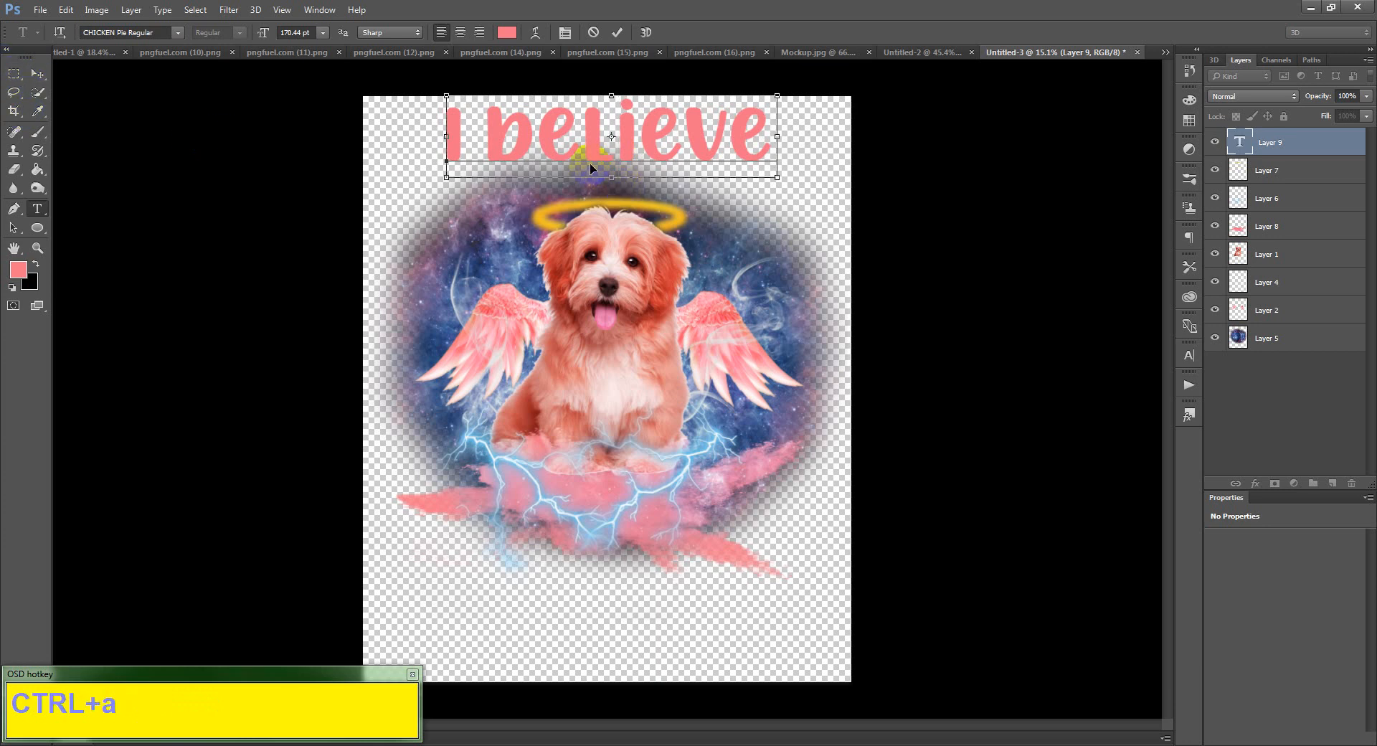
pyautogui.moveTo(280, 33); pyautogui.dragTo(320, 40)
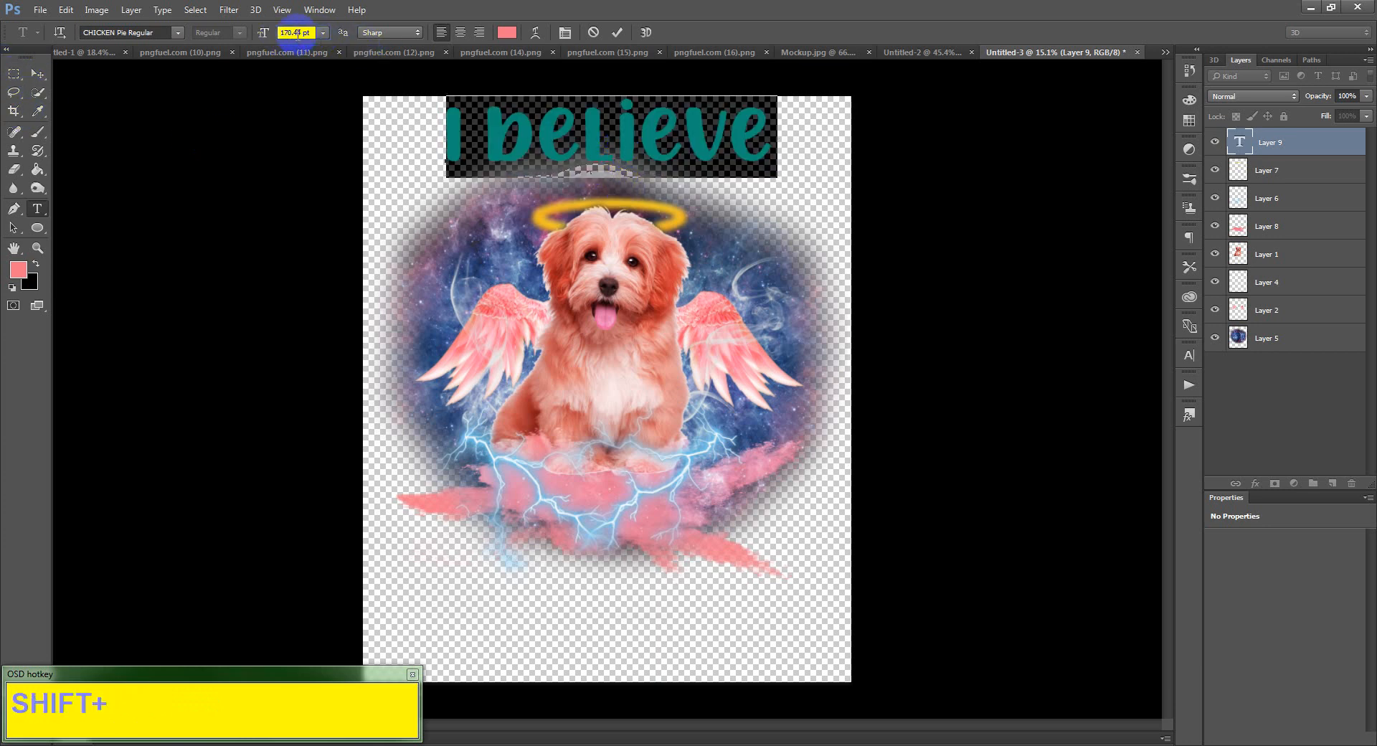
pyautogui.keyDown('shift'); pyautogui.scroll(-2, 297, 34); pyautogui.keyUp('shift')
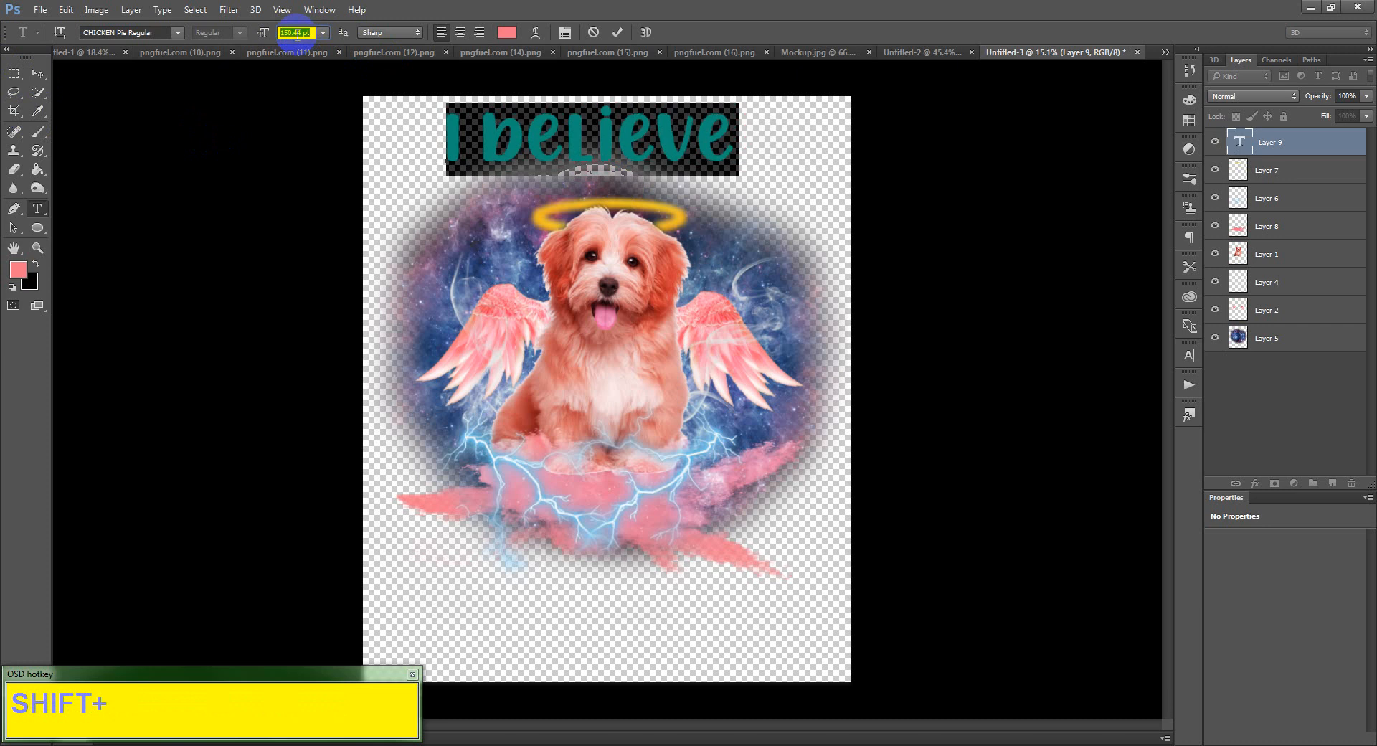
pyautogui.keyDown('shift'); pyautogui.scroll(3, 297, 34); pyautogui.keyUp('shift')
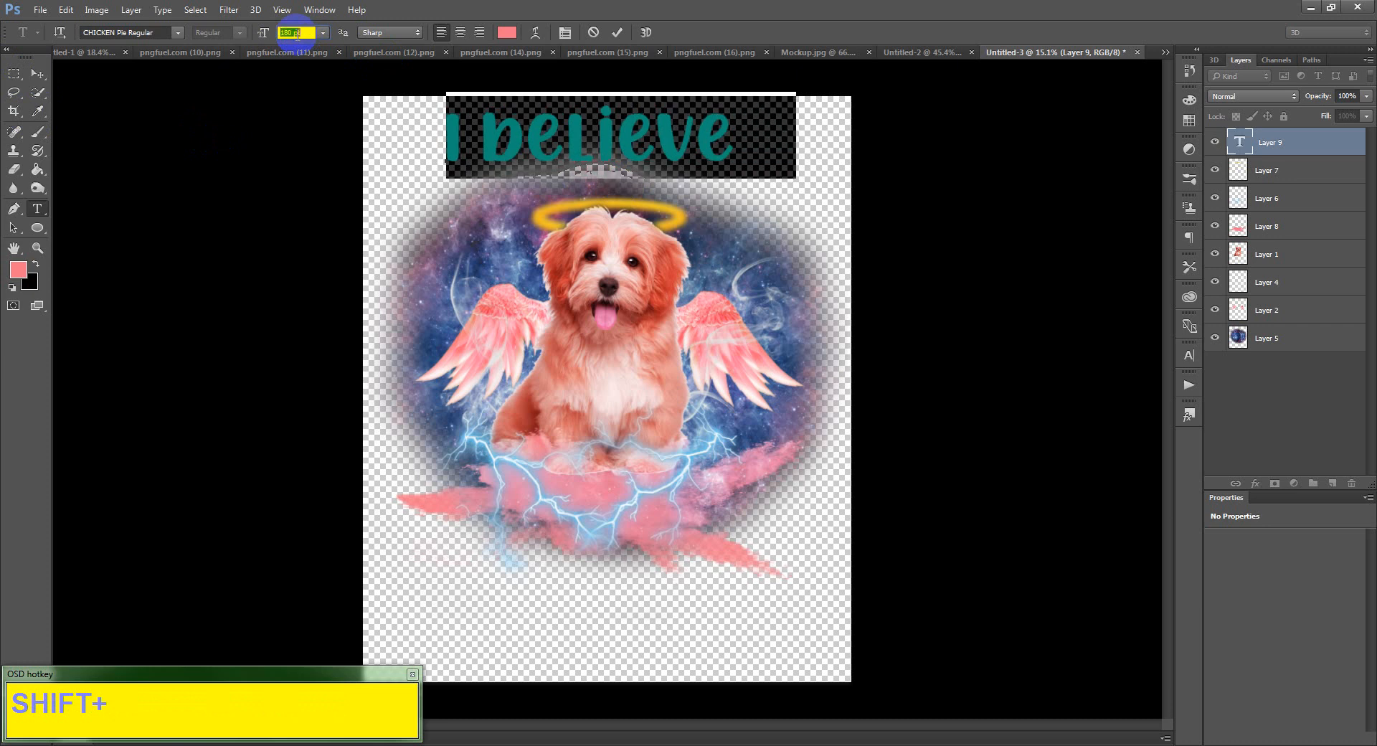
pyautogui.click(595, 111)
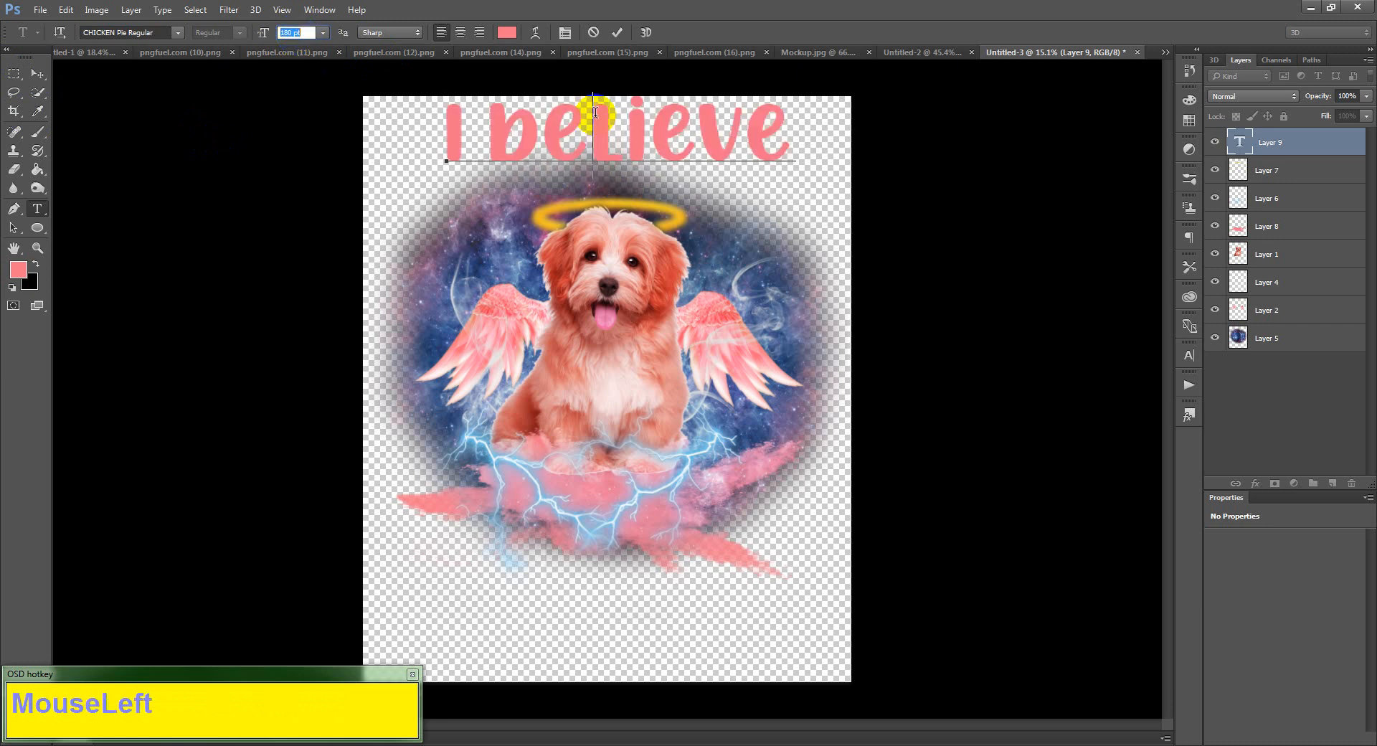
# - Scale the "I believe" text down about its centre to about 89% with Free Transform
pyautogui.hotkey('ctrl', 't')
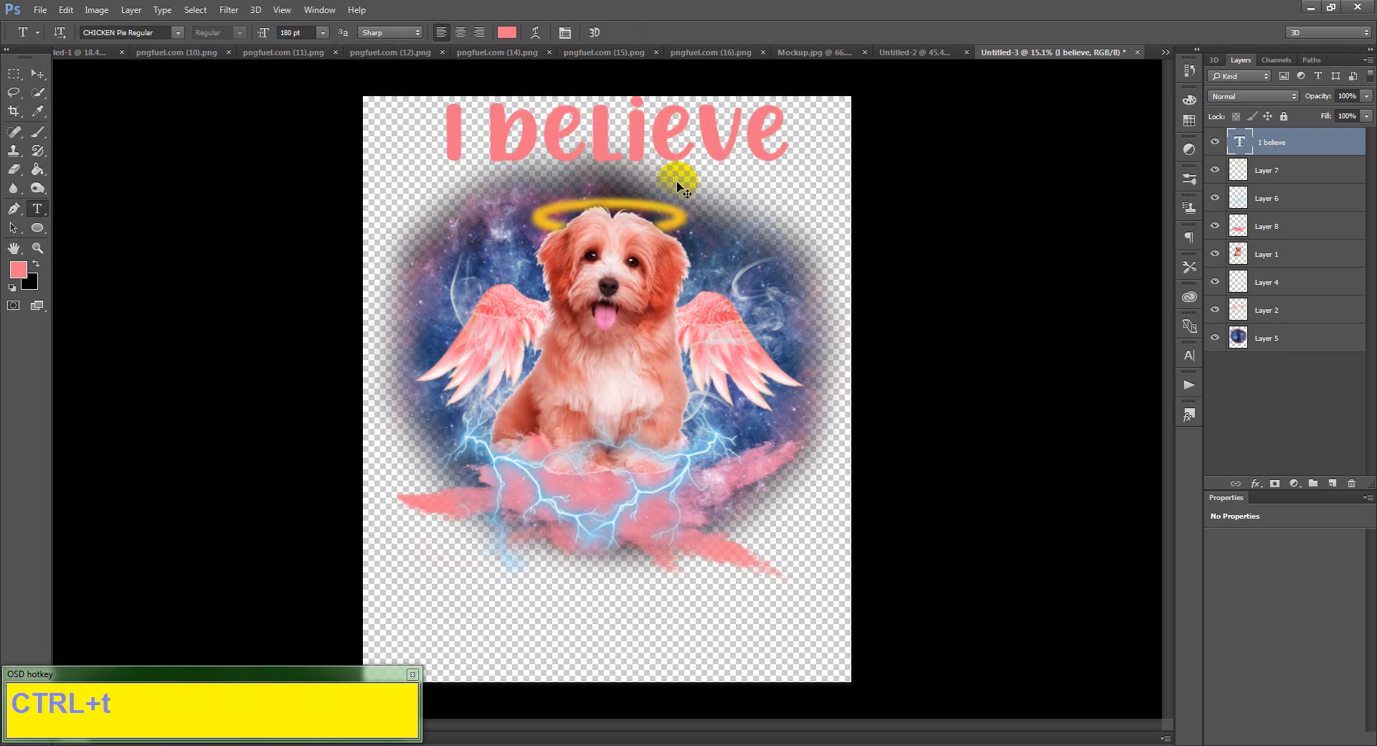
pyautogui.moveTo(791, 176); pyautogui.dragTo(776, 172)
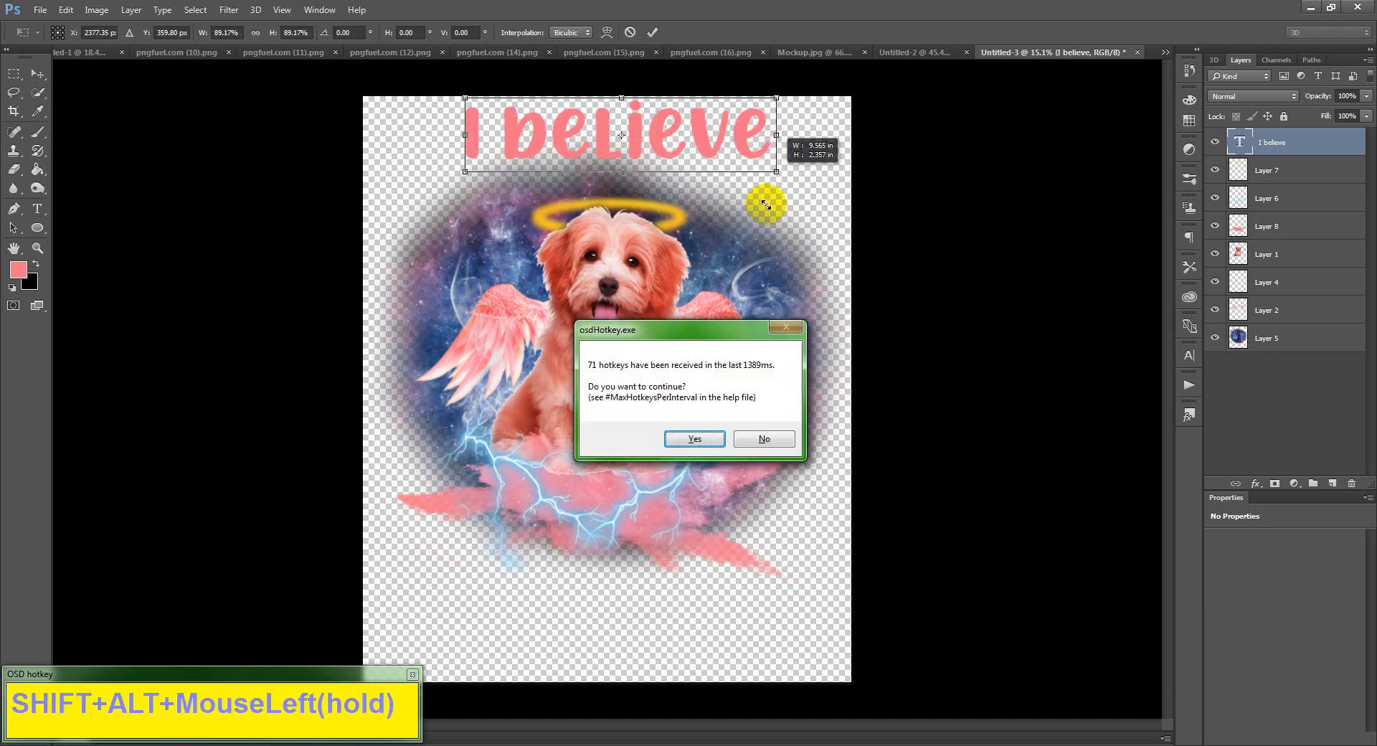
pyautogui.click(695, 439)
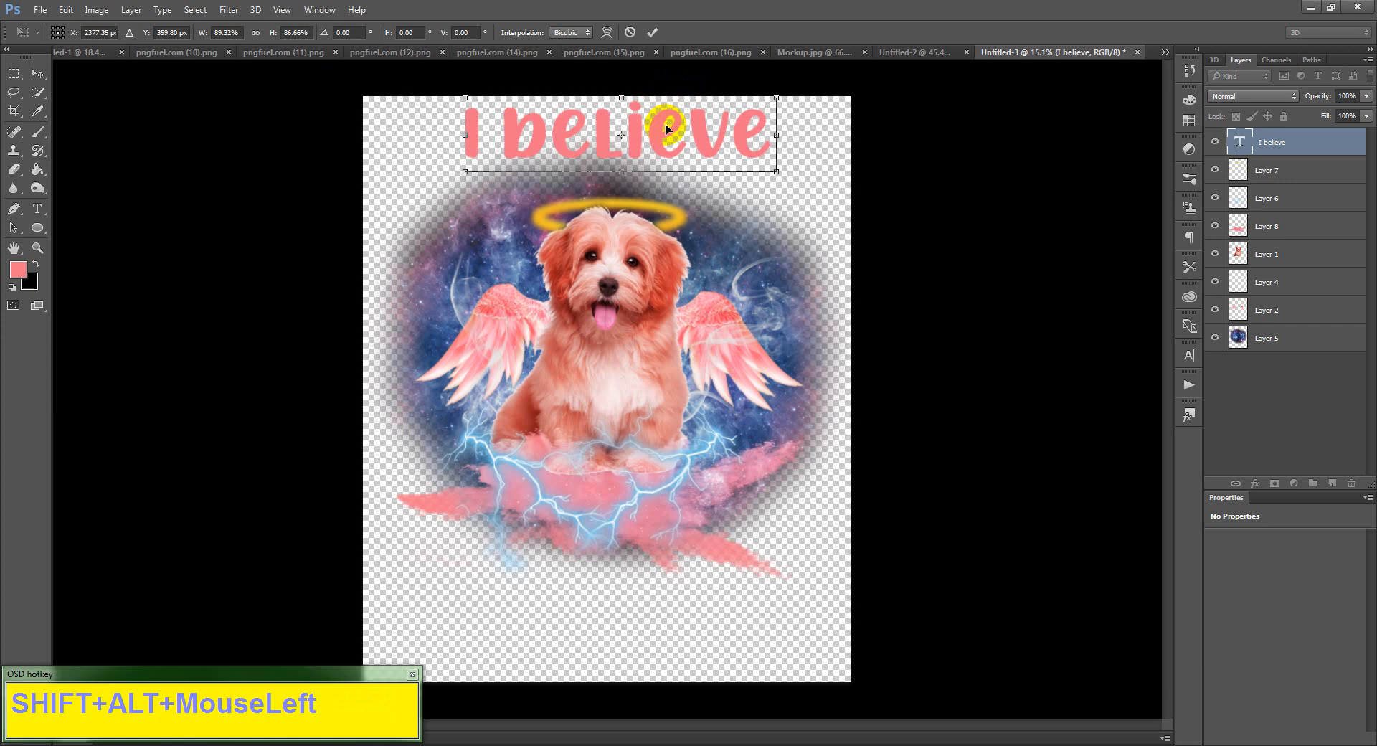
pyautogui.press('Return')
# - Duplicate the "I believe" text layer directly below the original line and select all the text in the copy
pyautogui.press('v')
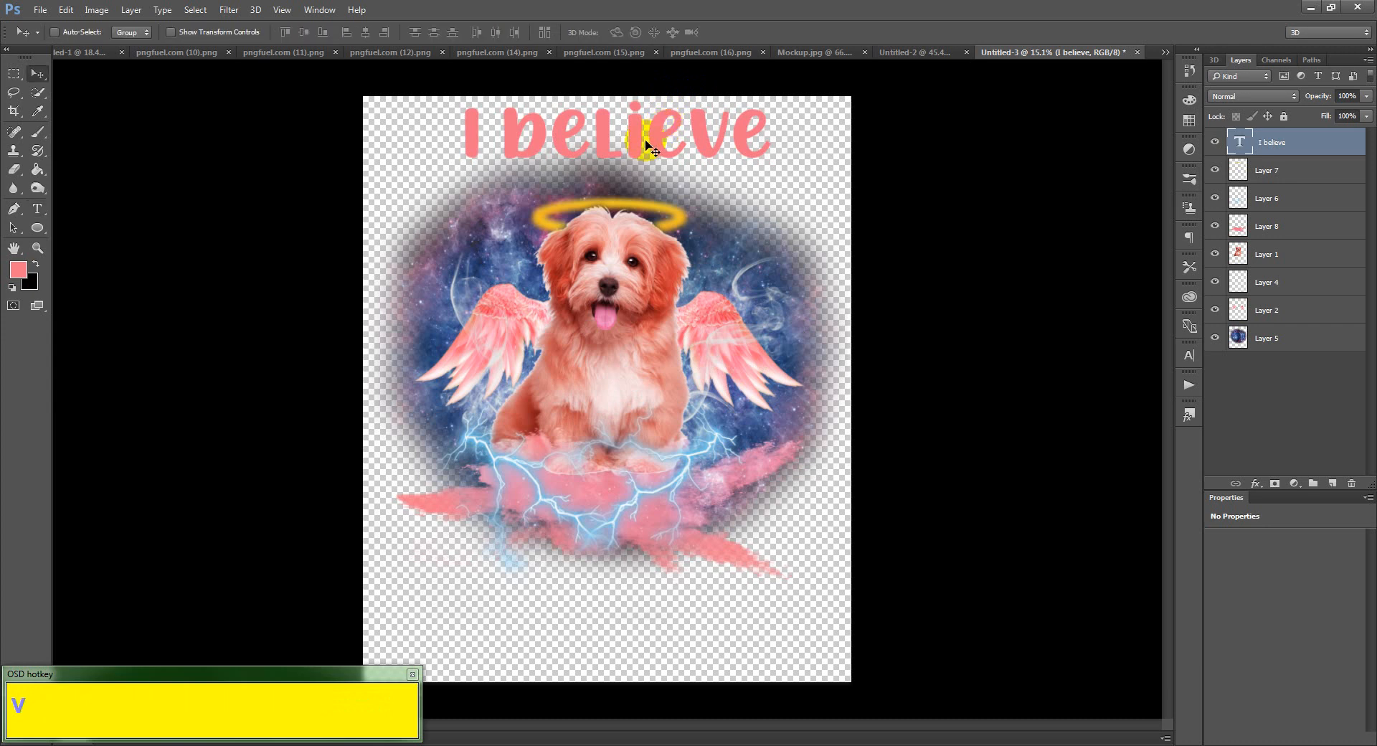
pyautogui.moveTo(614, 141); pyautogui.dragTo(613, 209)
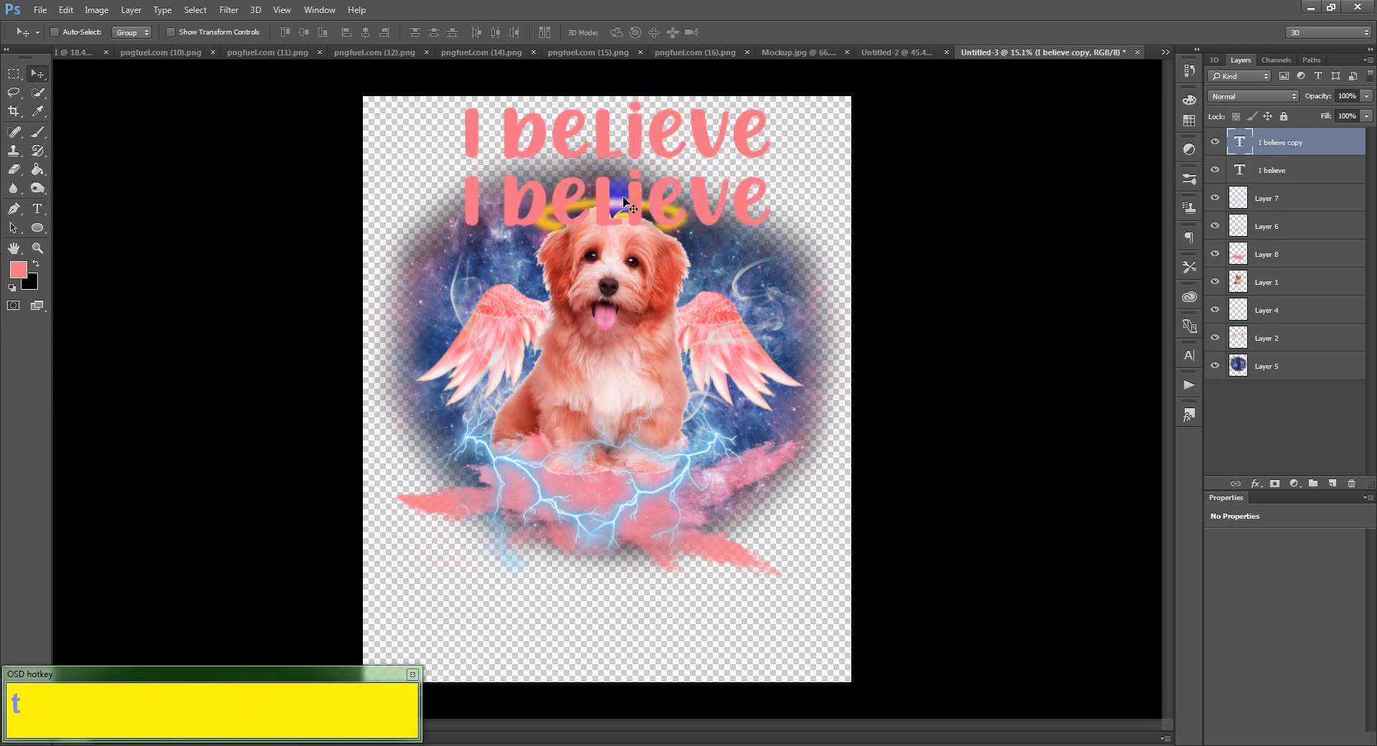
pyautogui.press('t')
pyautogui.click(624, 201)
pyautogui.doubleClick(623, 195)
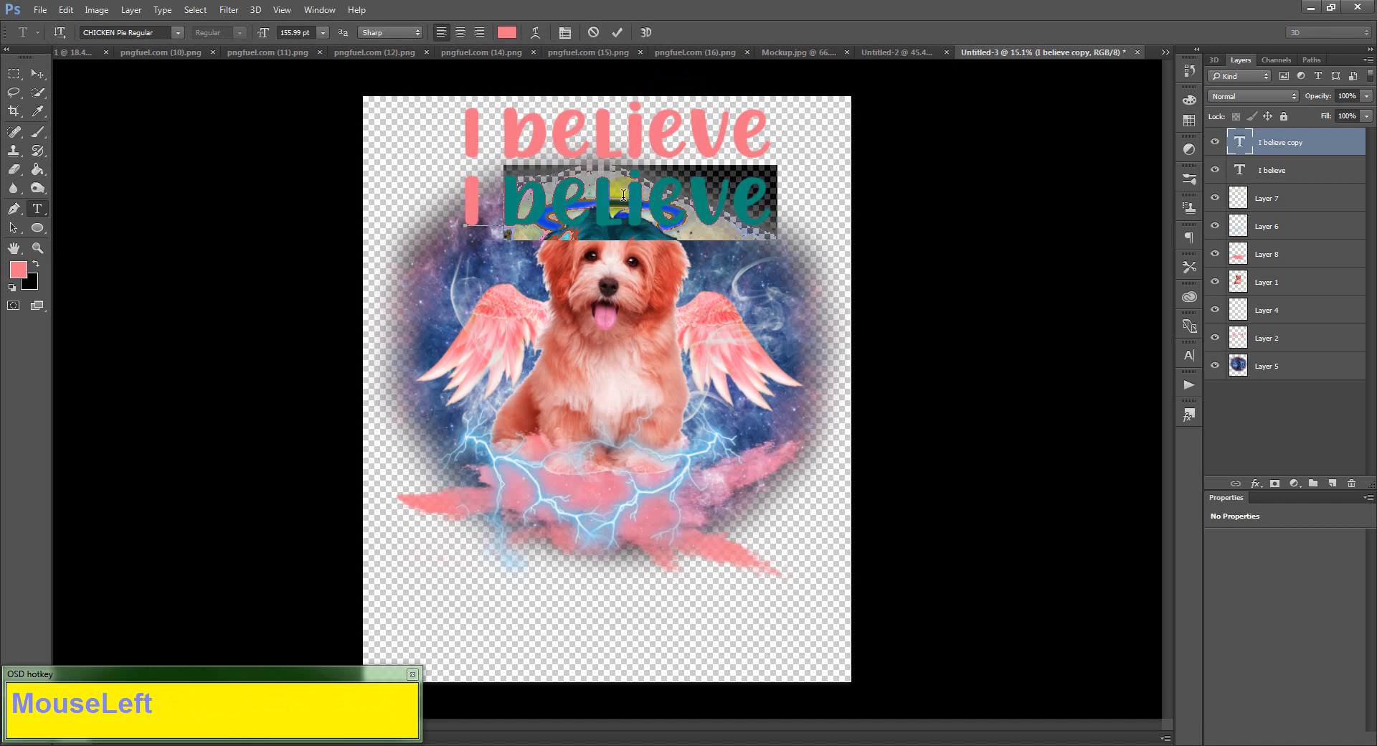
pyautogui.tripleClick(623, 195)
# - Switch to the Notepad file and copy its second line, "there are"
pyautogui.click(741, 745)
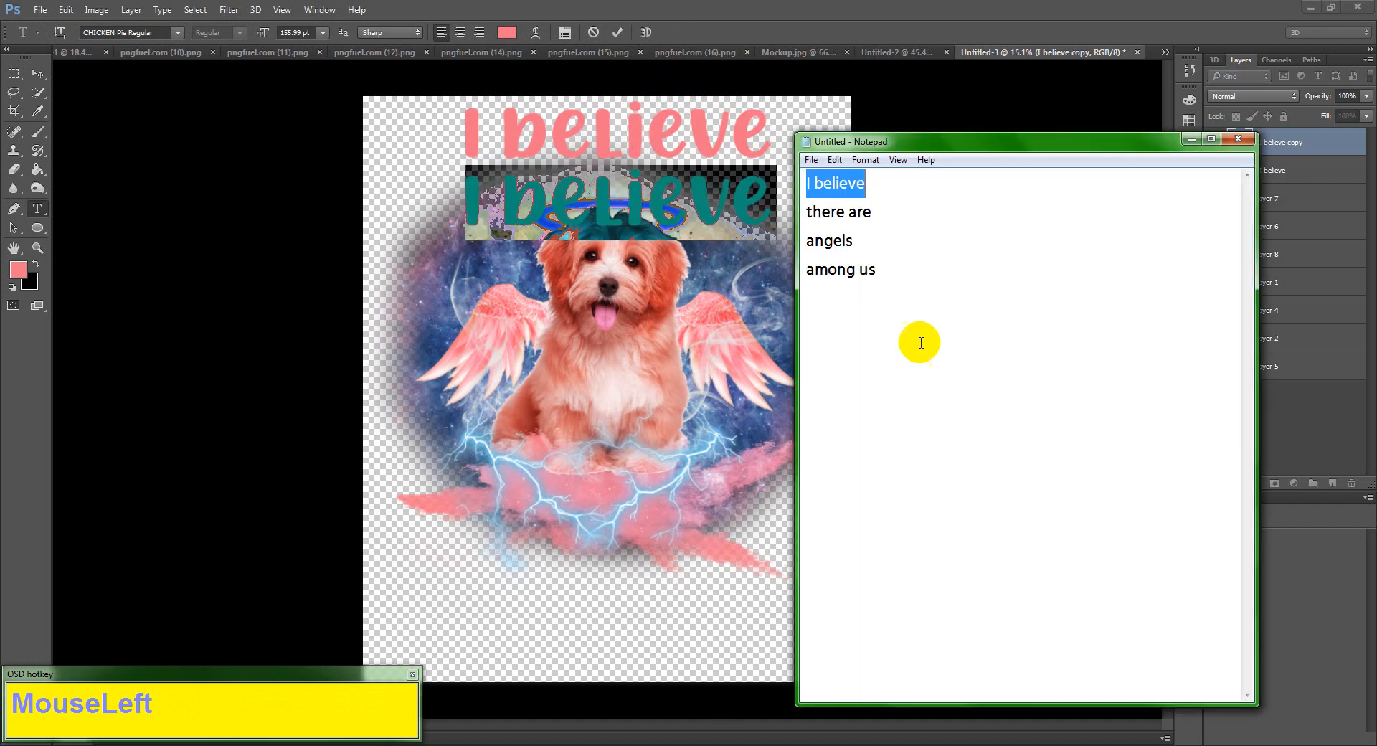
pyautogui.moveTo(872, 211); pyautogui.dragTo(804, 213)
pyautogui.hotkey('ctrl', 'c')
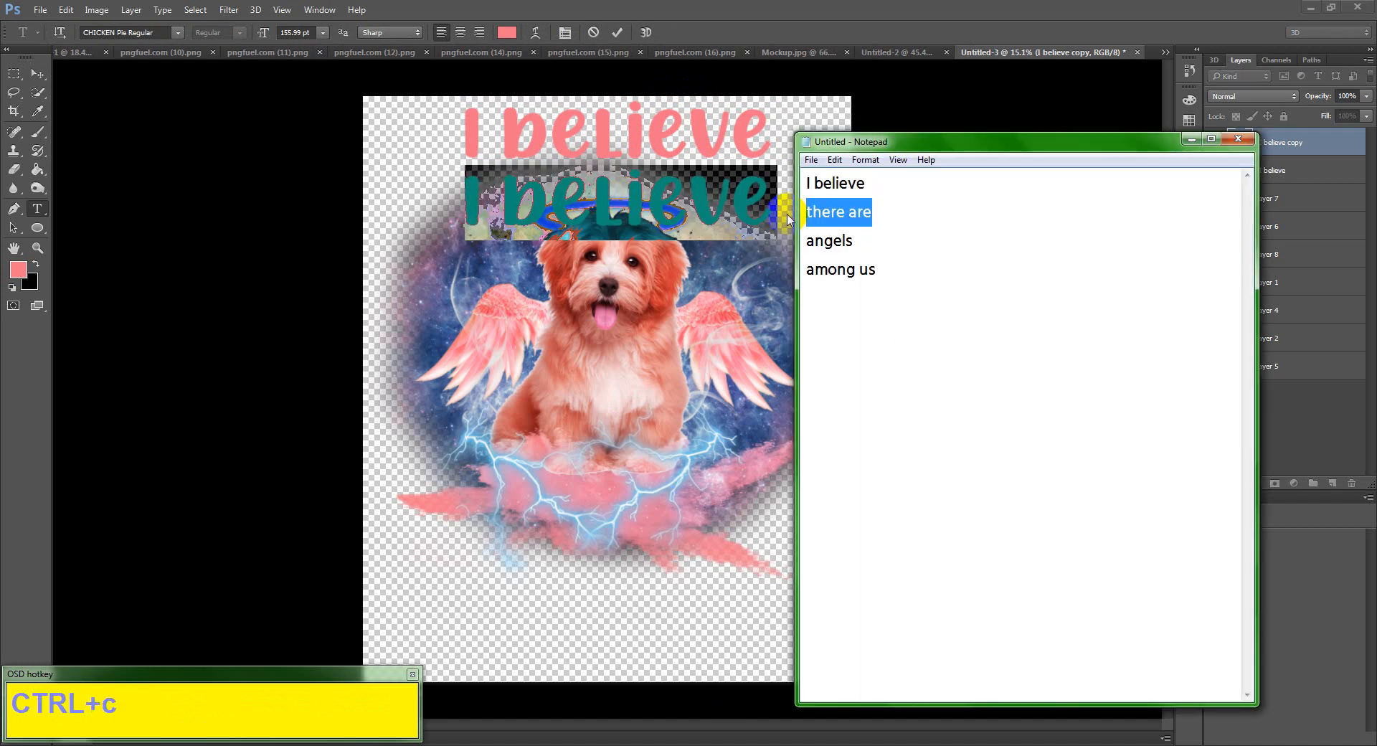
# - Return to Photoshop and replace the duplicated layer's text with "there are"
pyautogui.click(630, 194)
pyautogui.hotkey('ctrl', 'a')
pyautogui.hotkey('ctrl', 'v')
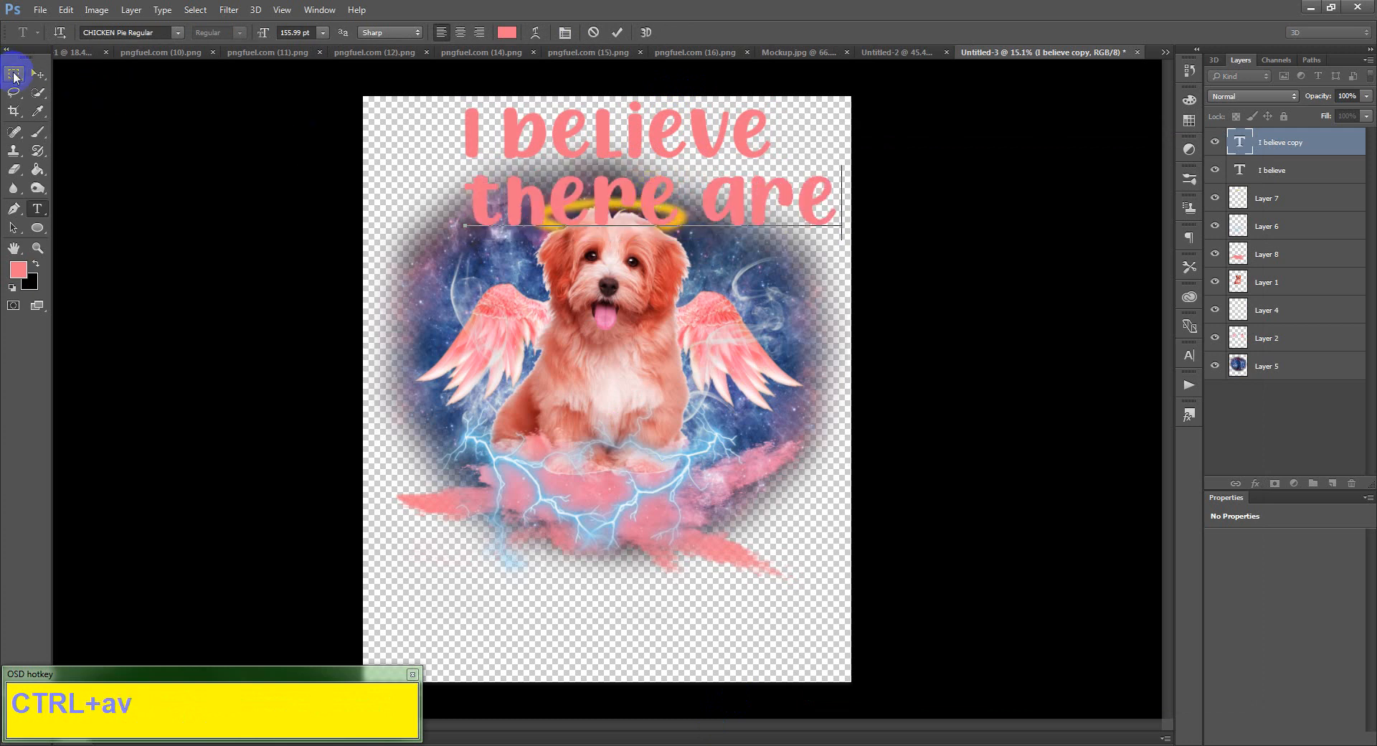
pyautogui.click(36, 73)
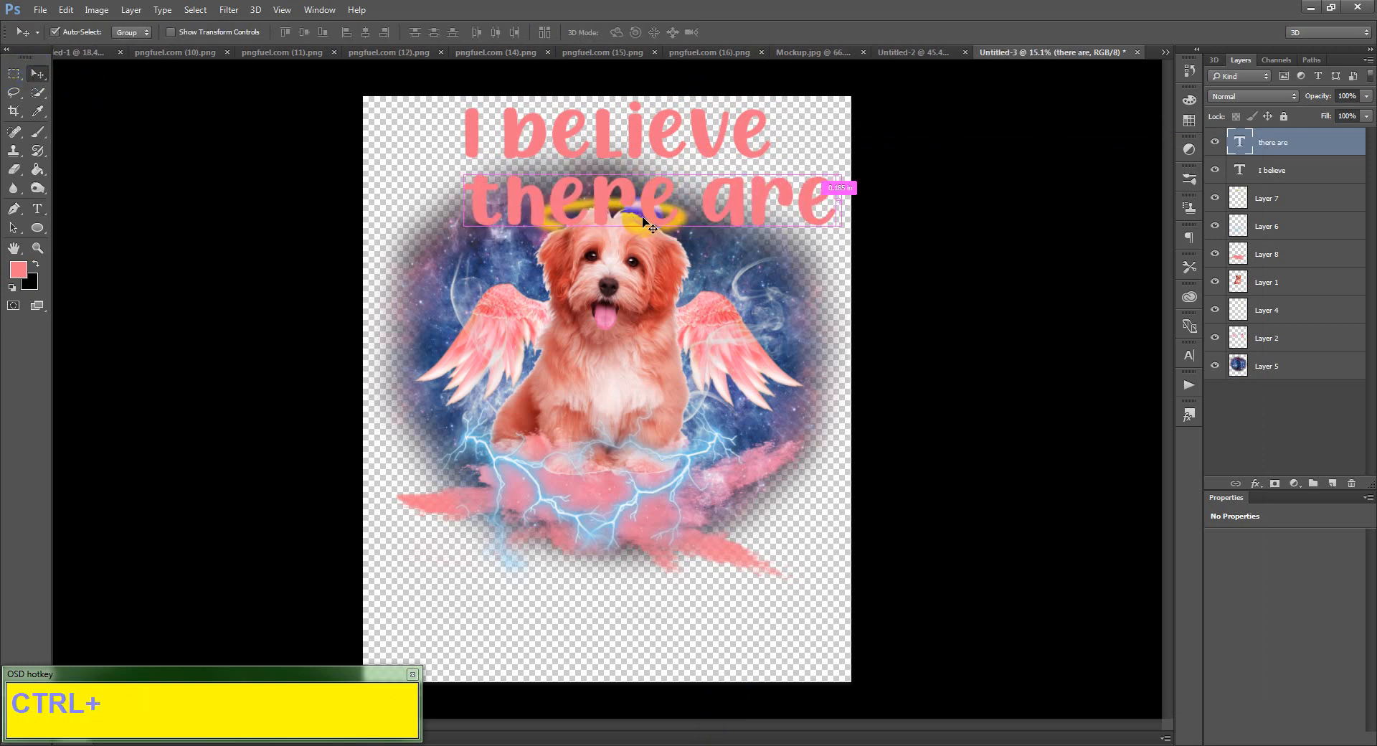
pyautogui.moveTo(838, 225); pyautogui.dragTo(795, 214)
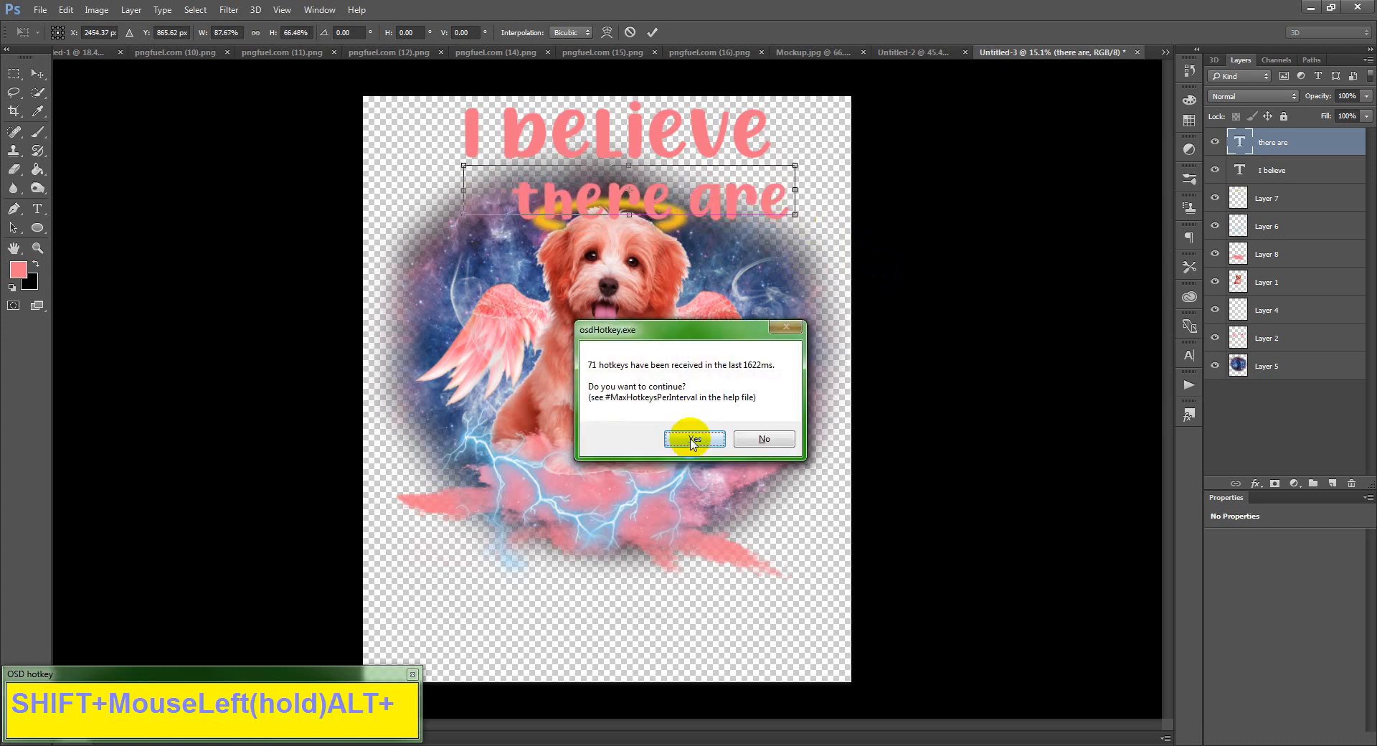
pyautogui.click(694, 439)
pyautogui.hotkey('ctrl', 'z')
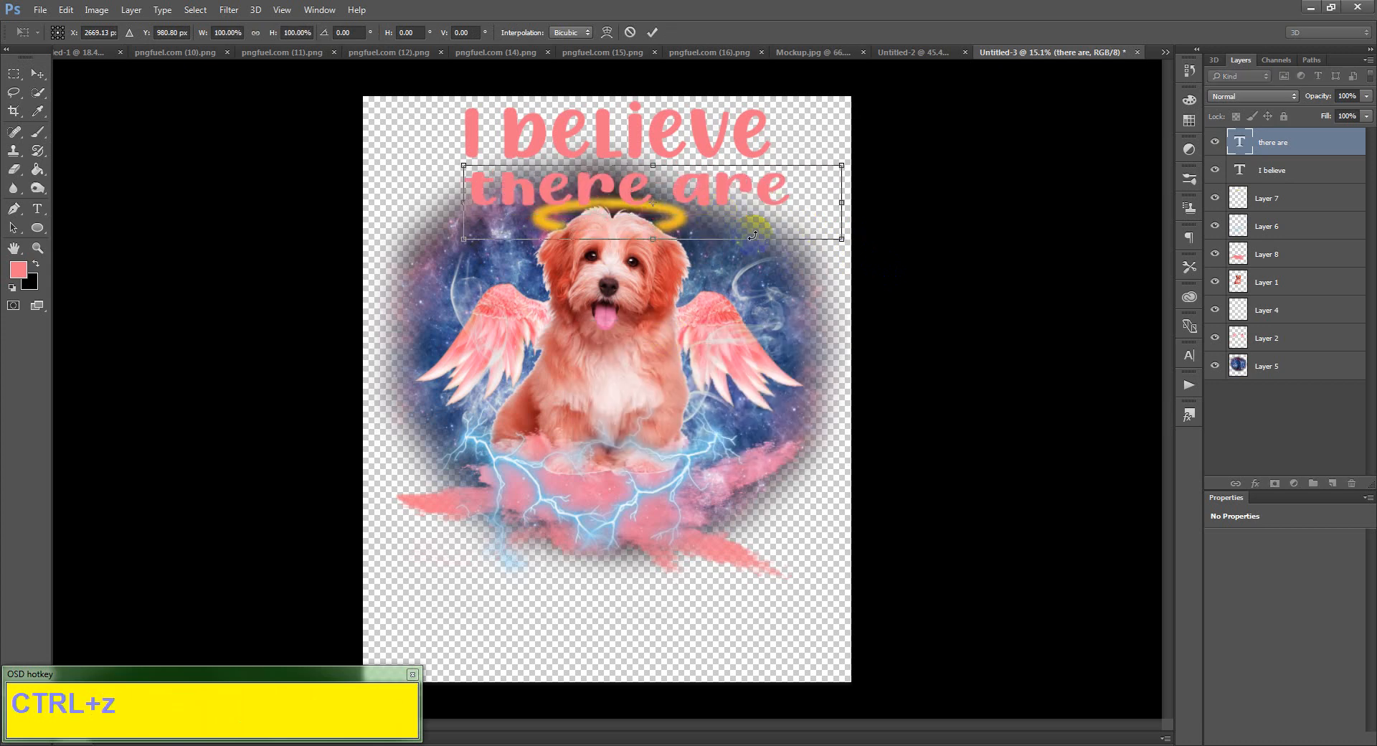
# - Scale down the "there are" text and centre it directly beneath "I believe", above the halo
pyautogui.moveTo(840, 238); pyautogui.dragTo(673, 160)
pyautogui.press('v')
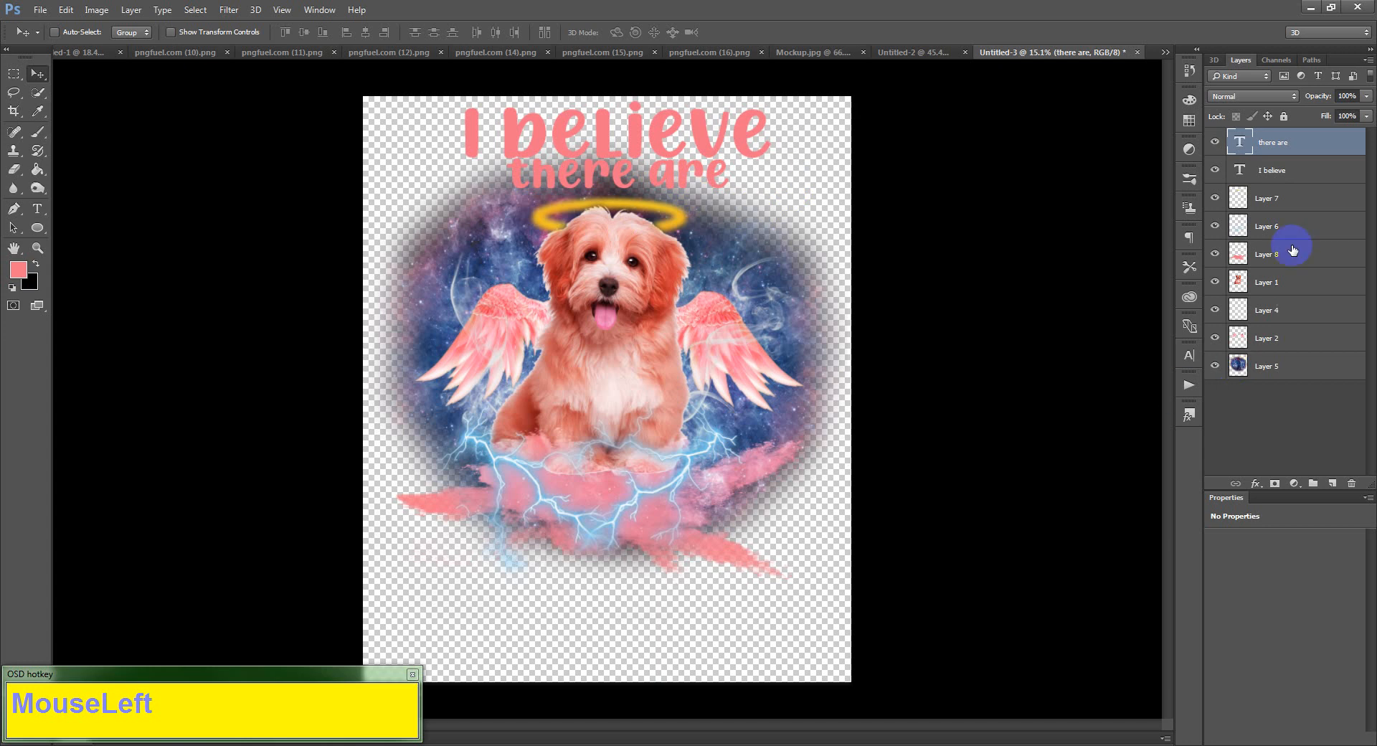
# - Group the artwork layers from Layer 7 down to Layer 5 and move the group slightly lower on the canvas
pyautogui.click(1274, 199)
pyautogui.keyDown('shift'); pyautogui.click(1266, 365); pyautogui.keyUp('shift')
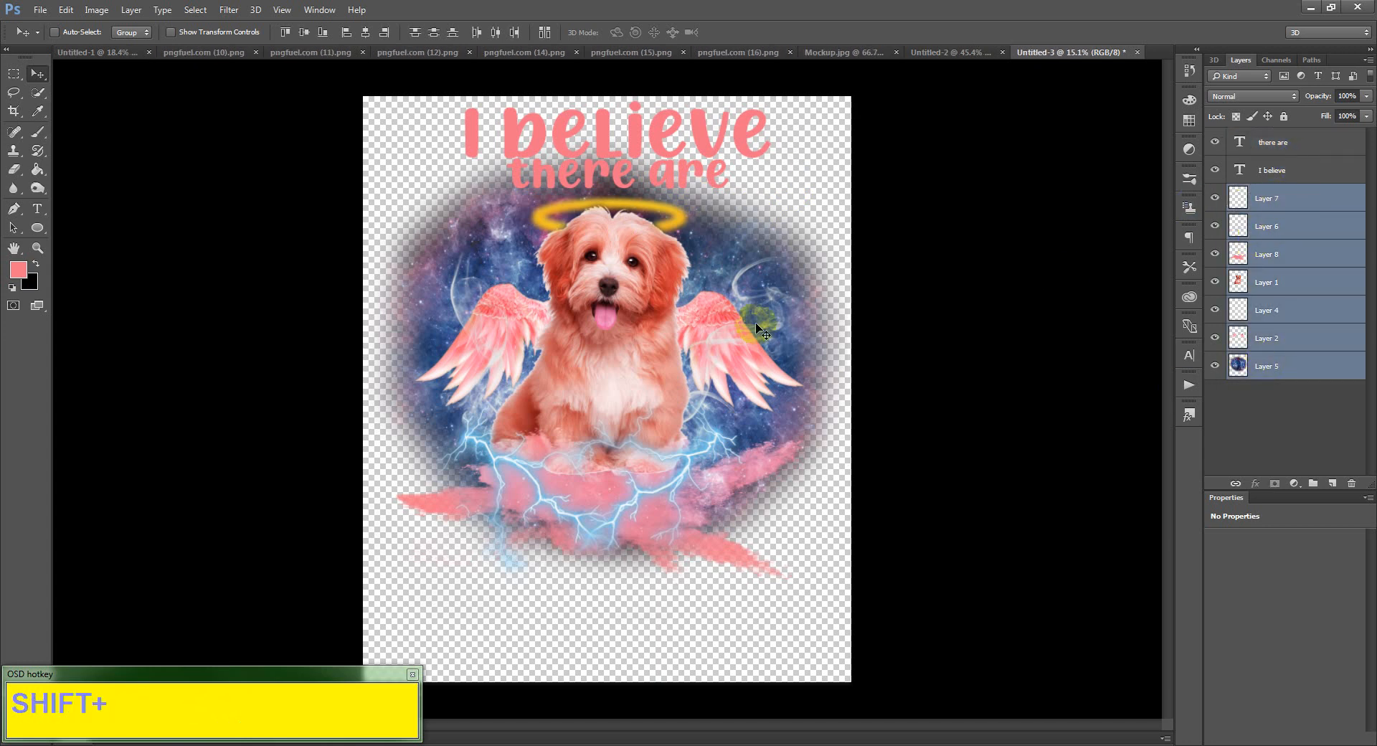
pyautogui.hotkey('ctrl', 'g')
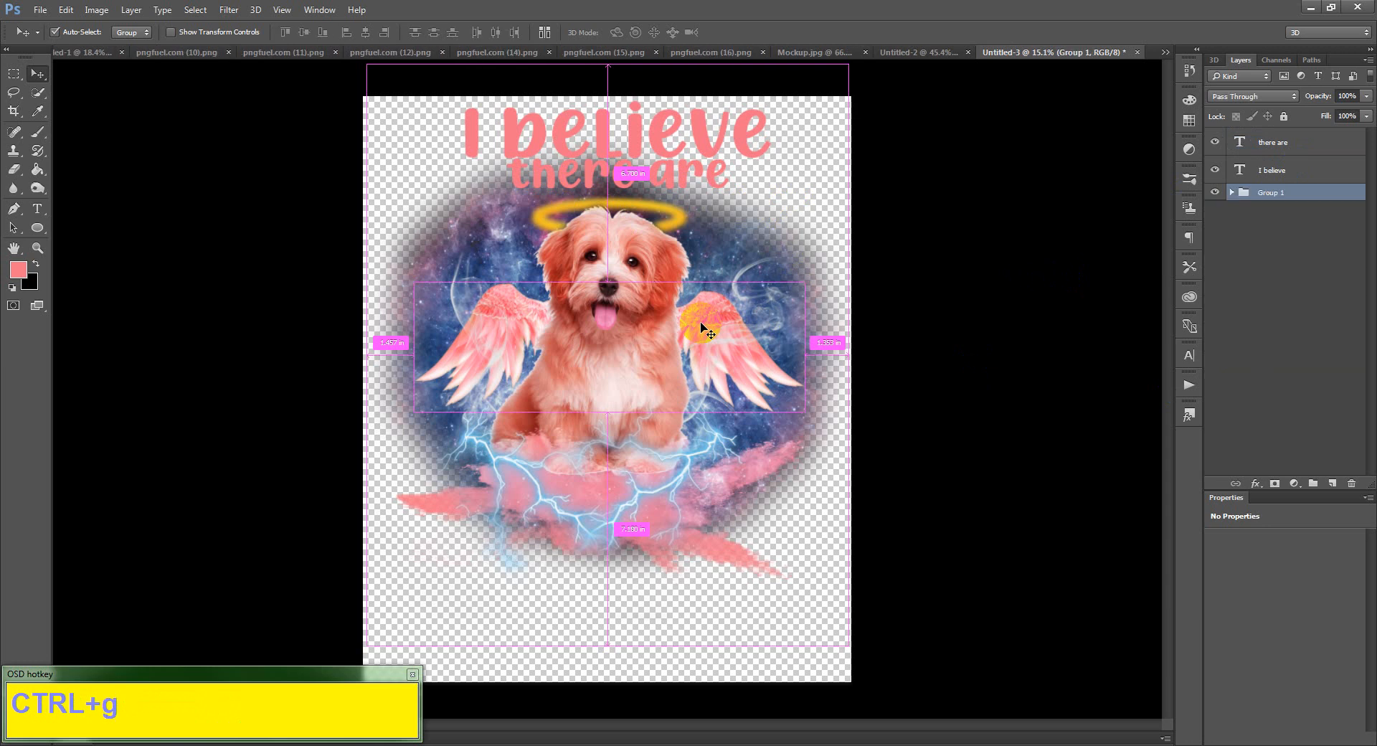
pyautogui.click(1232, 192)
pyautogui.click(1233, 193)
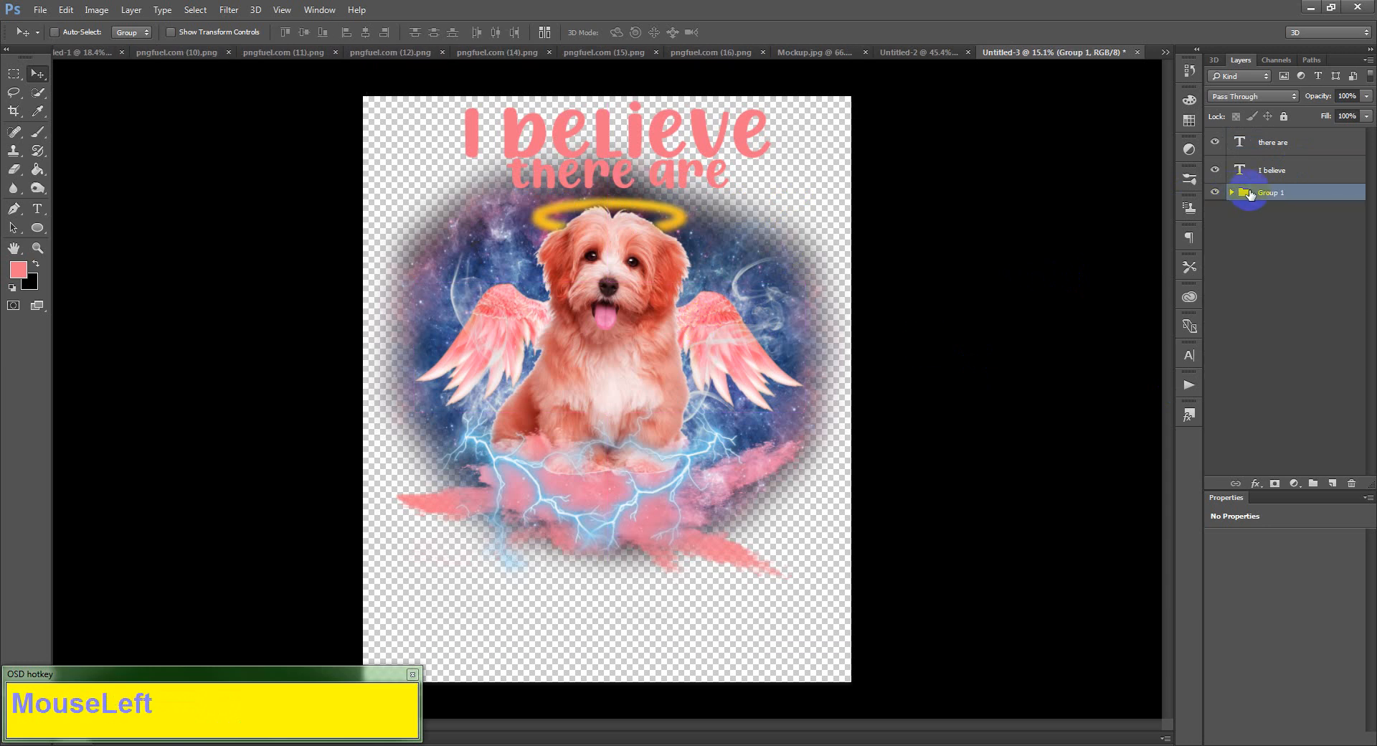
pyautogui.moveTo(634, 324); pyautogui.dragTo(635, 346)
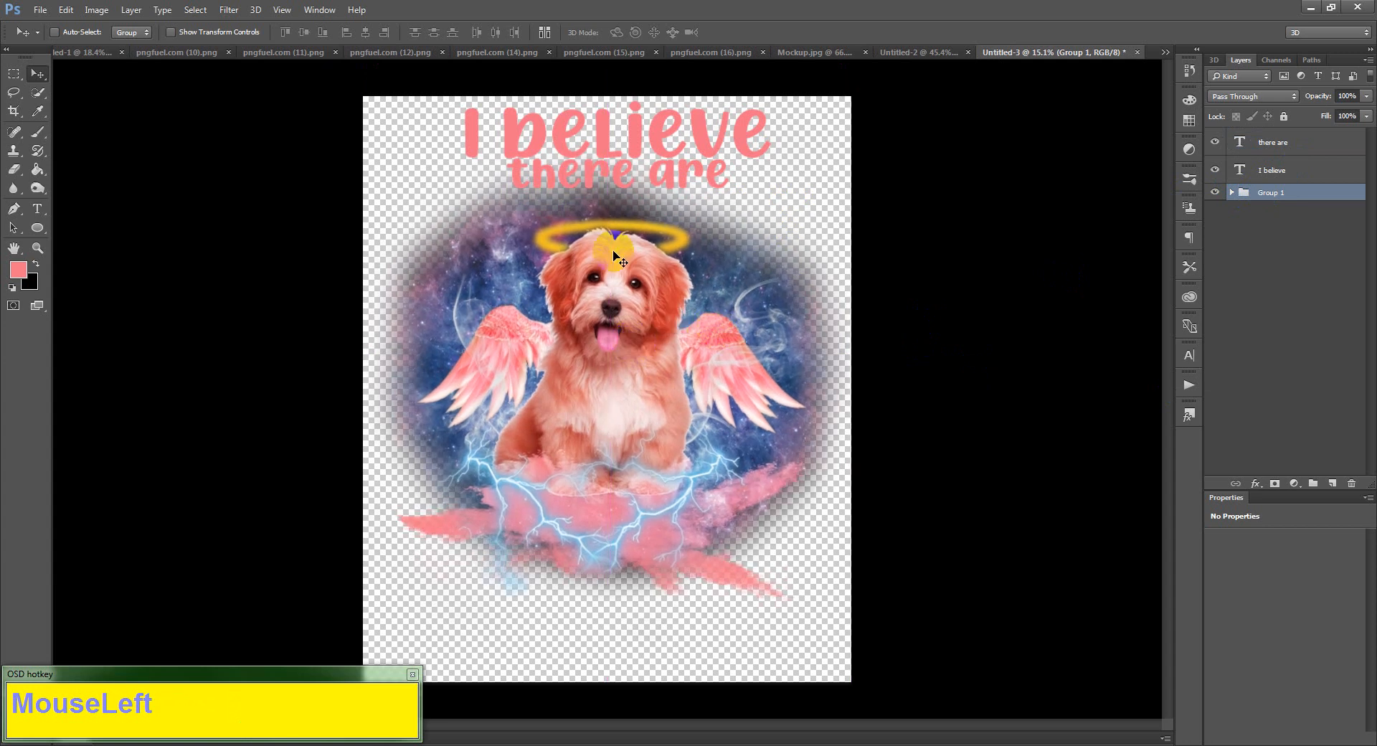
# - Warp the "I believe" text with the horizontal Arch style at +20% bend and move it slightly lower
pyautogui.click(1275, 172)
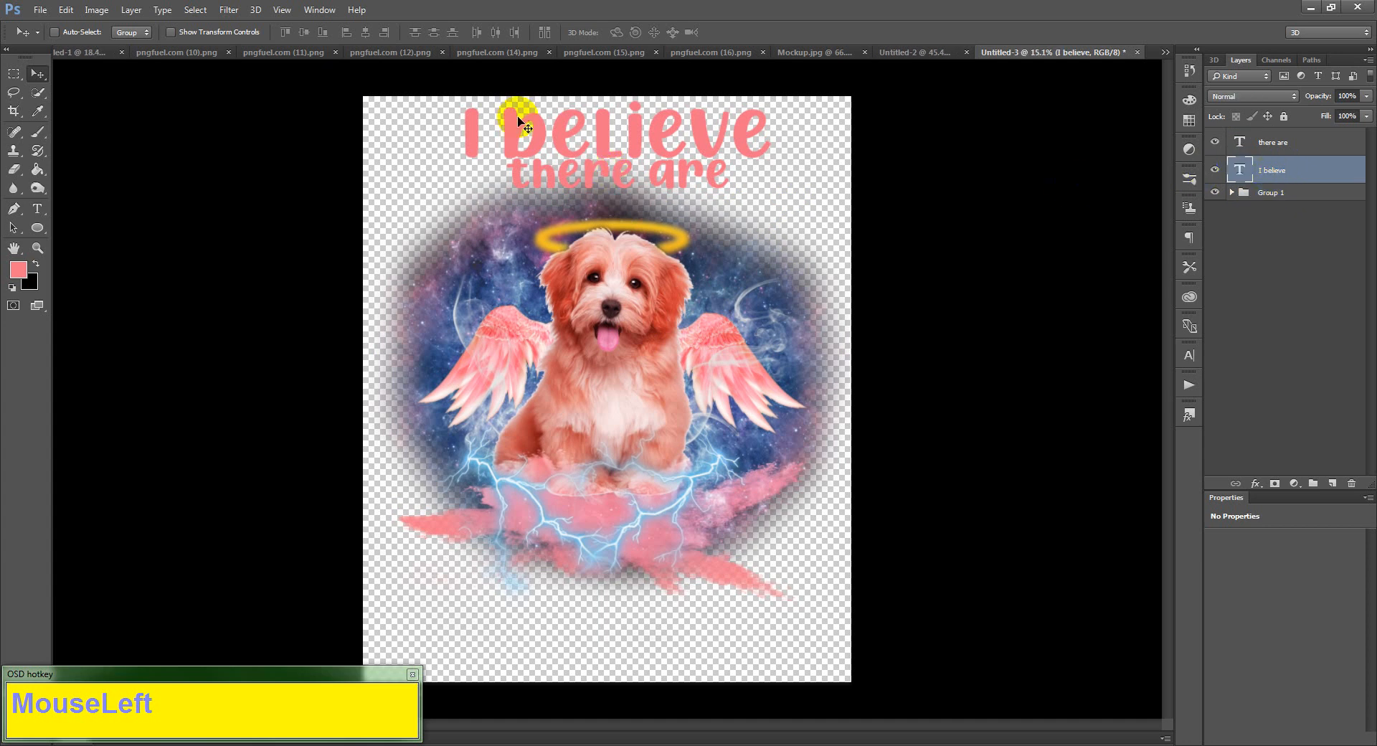
pyautogui.click(592, 141)
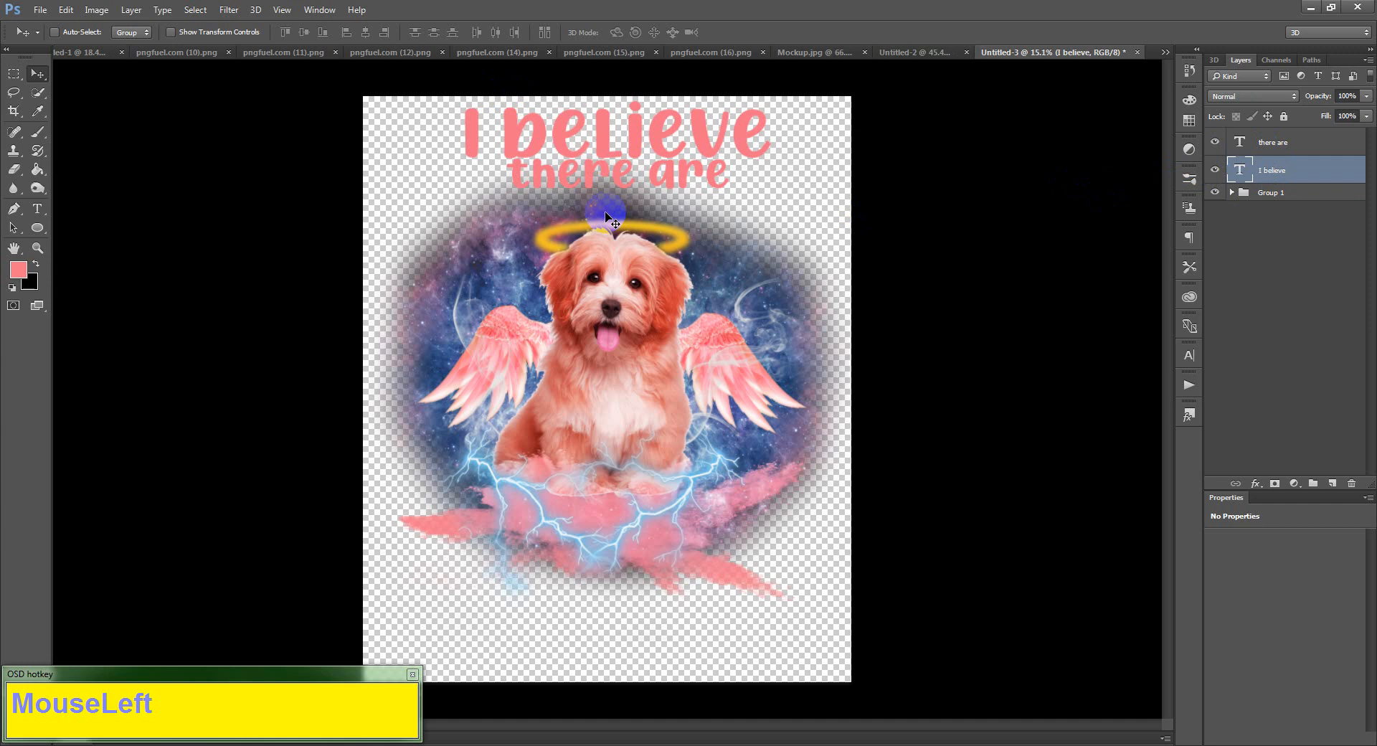
pyautogui.press('t')
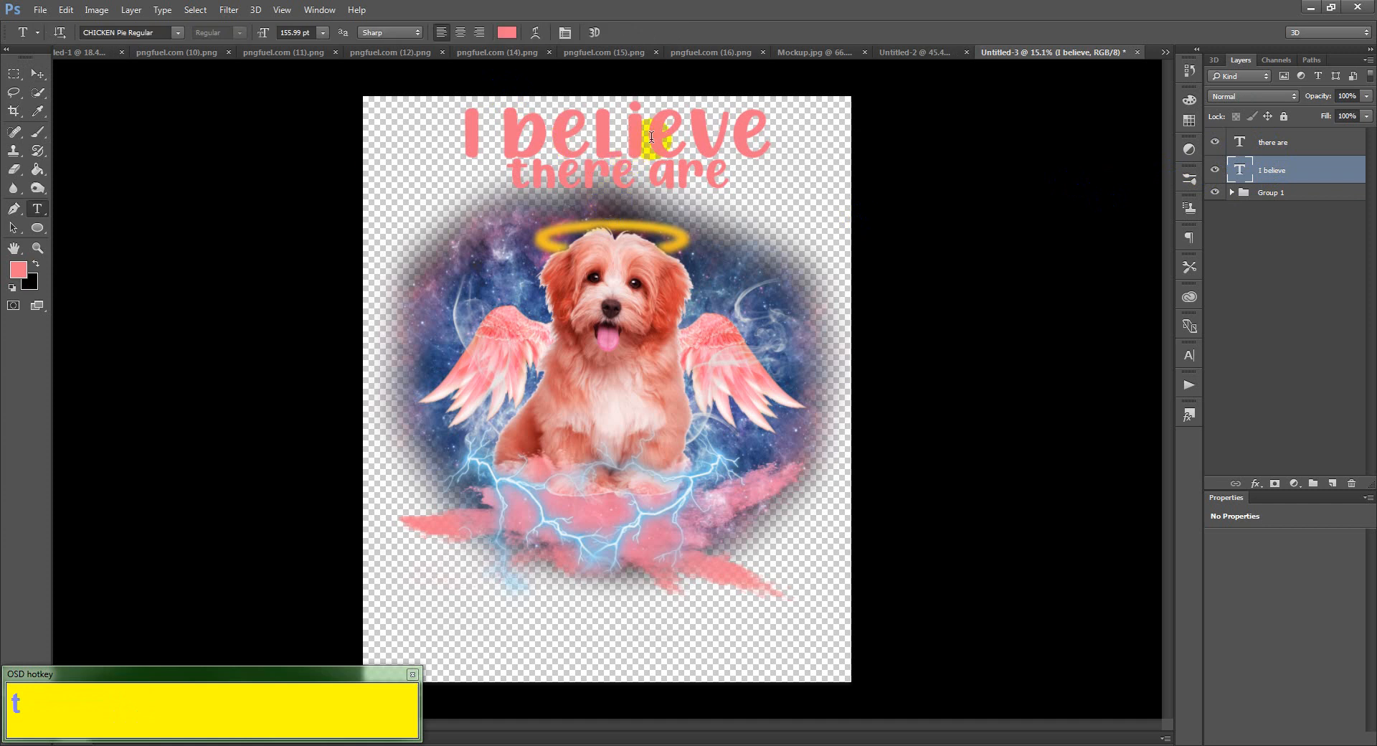
pyautogui.click(621, 135)
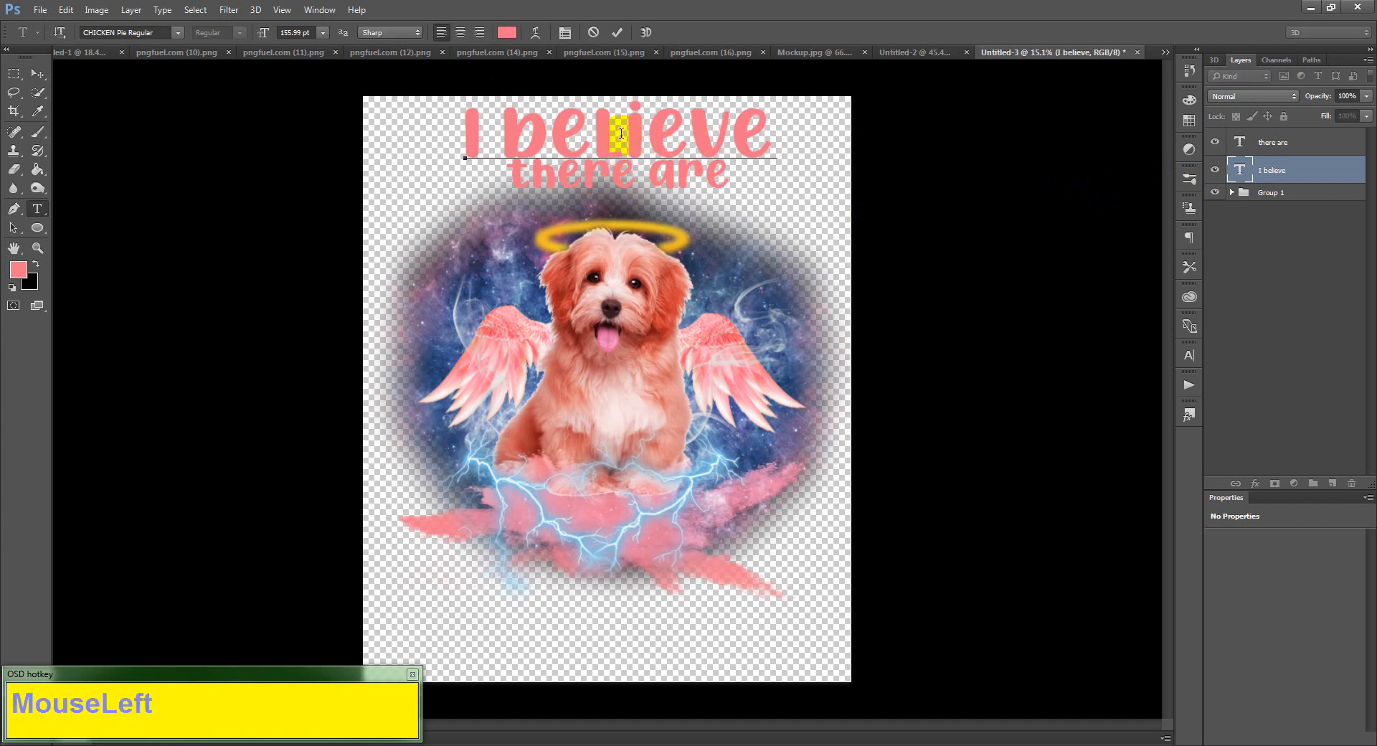
pyautogui.press('ctrl')
pyautogui.hotkey('ctrl', 'a')
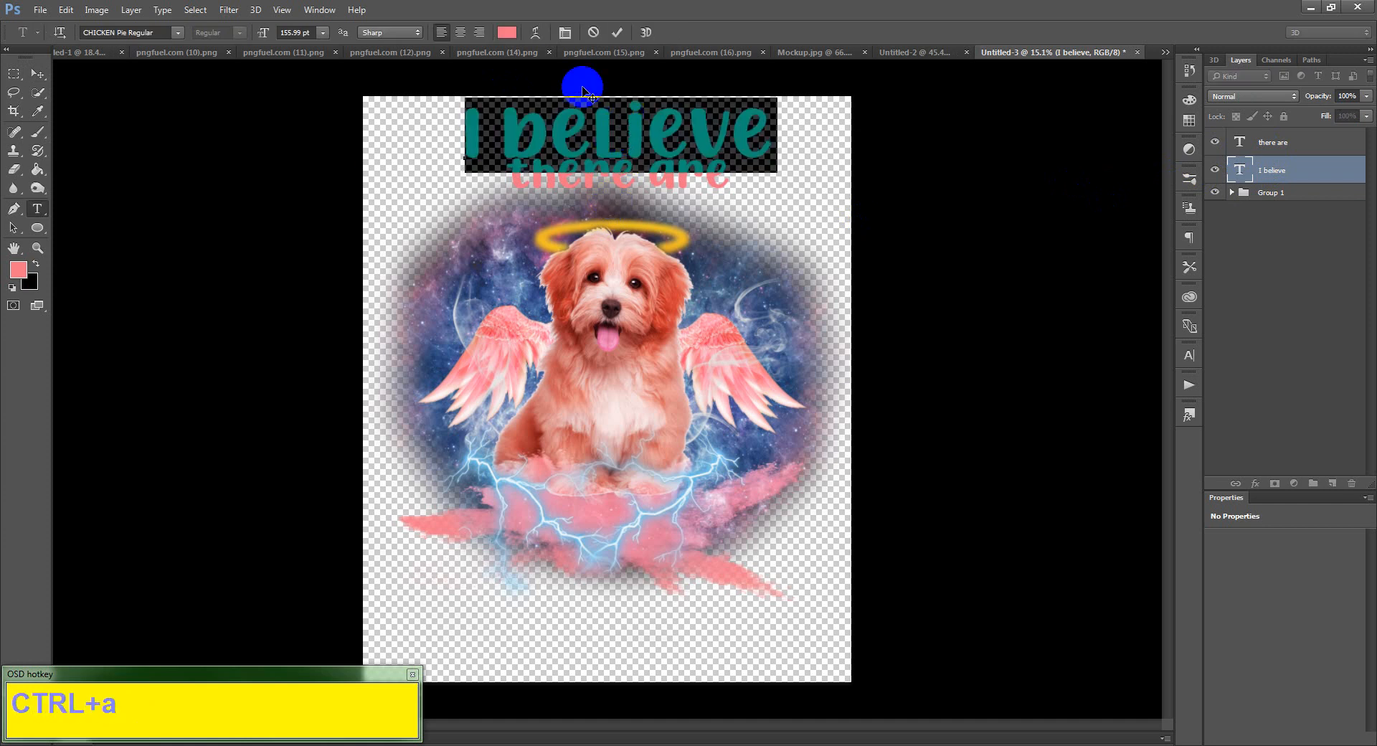
pyautogui.click(535, 33)
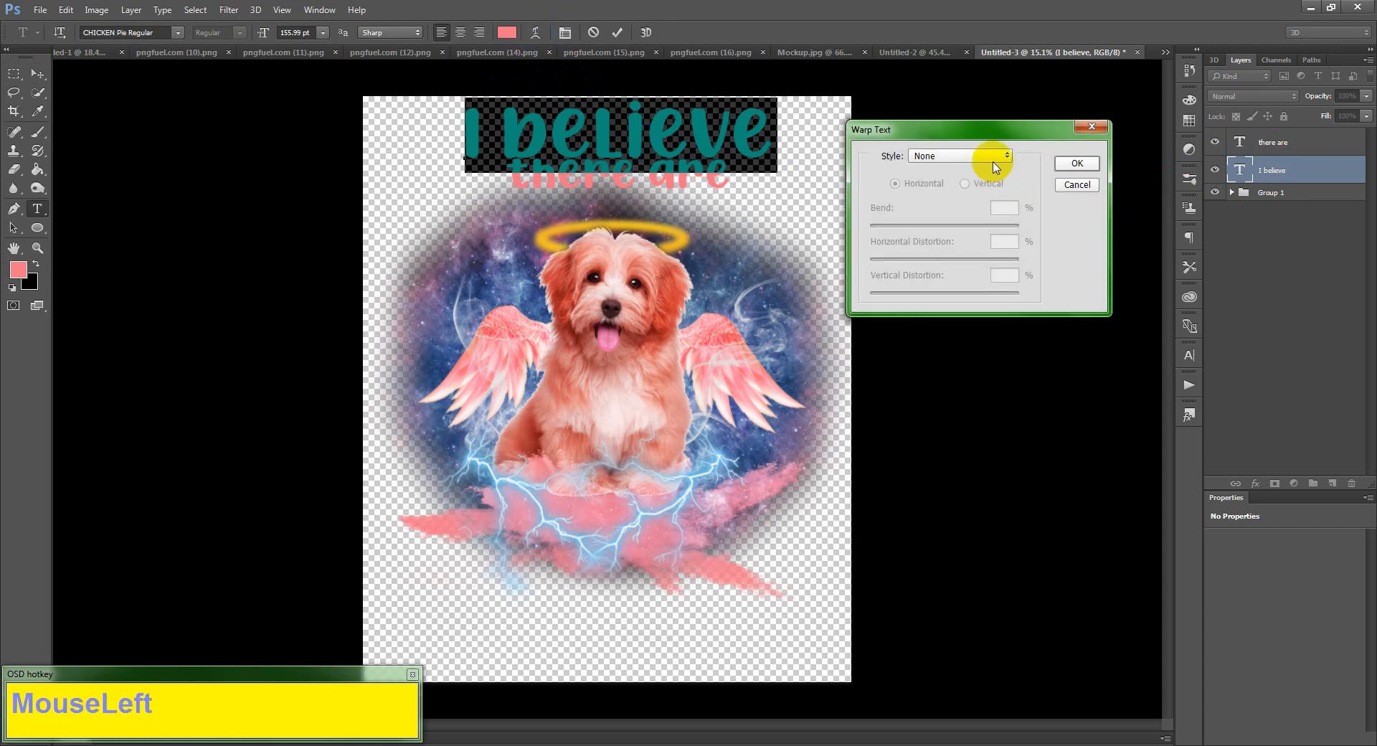
pyautogui.click(950, 156)
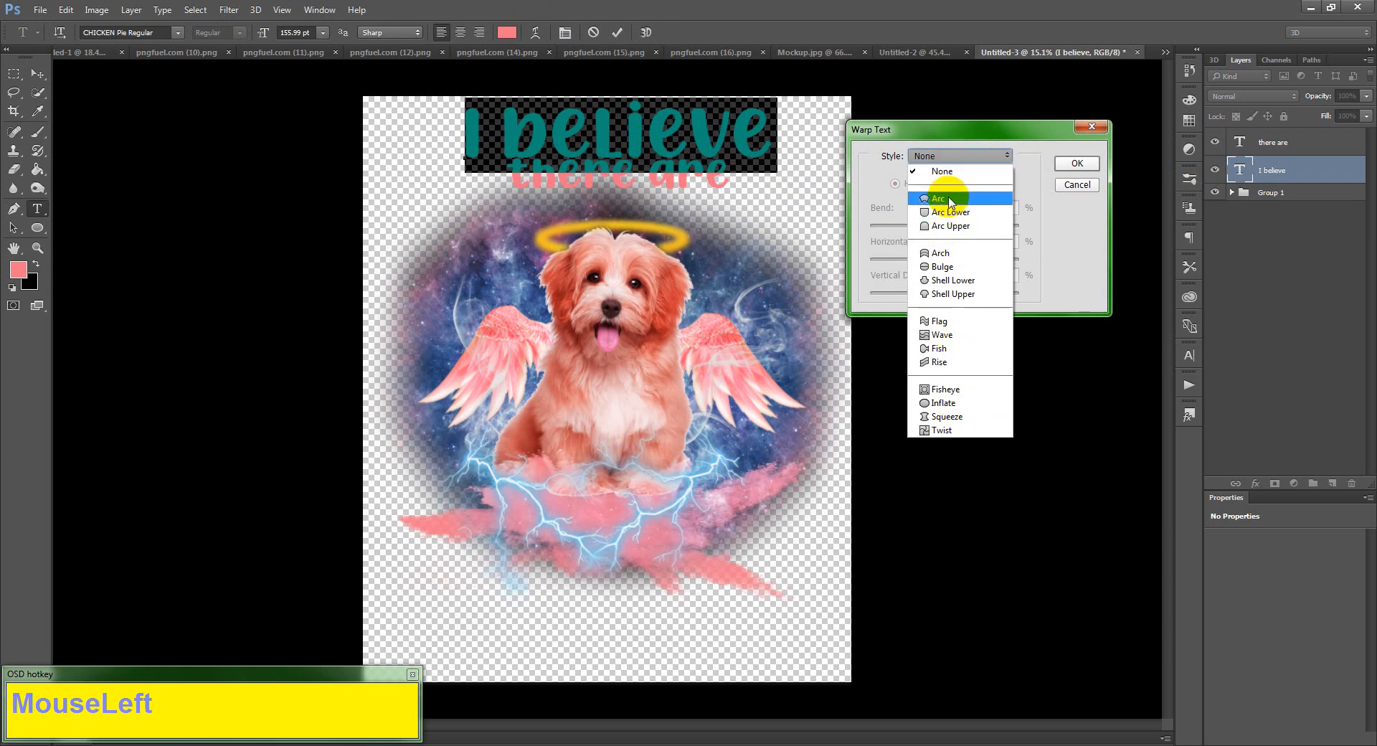
pyautogui.click(941, 254)
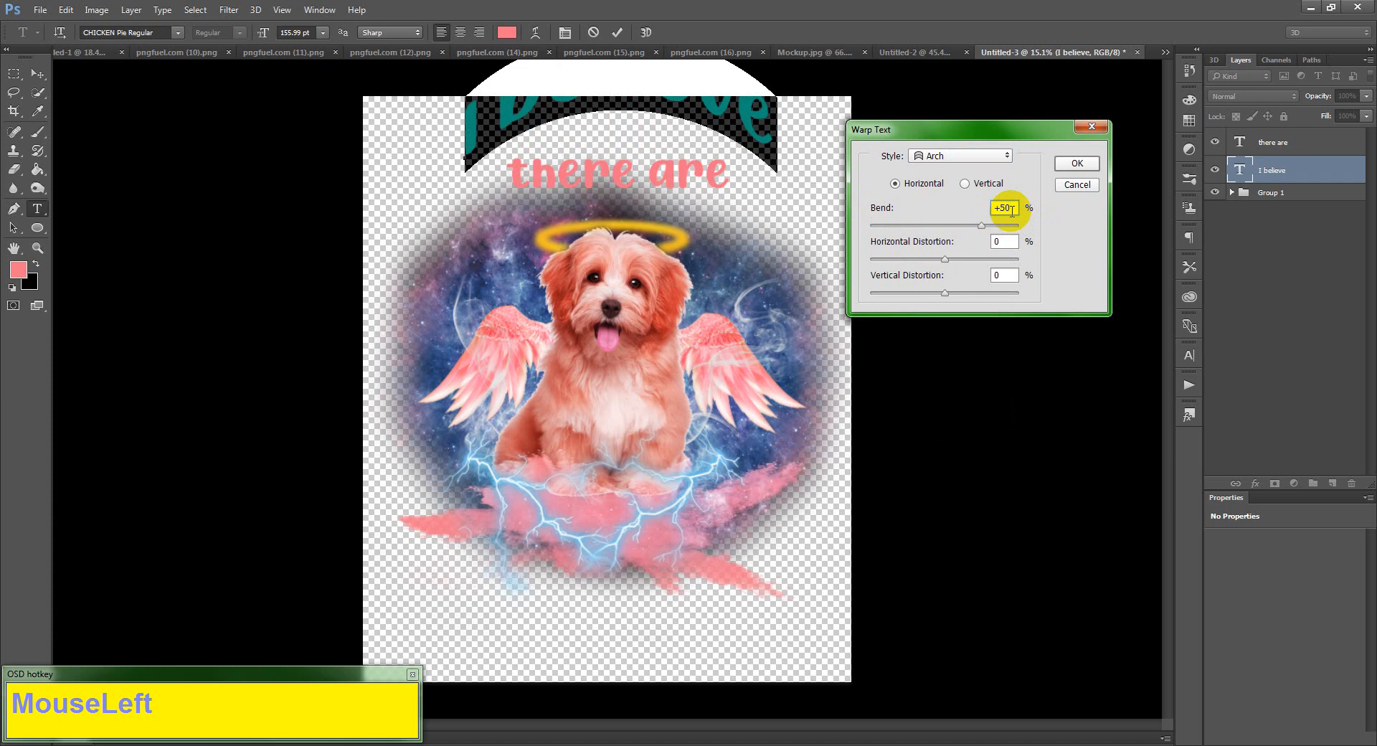
pyautogui.keyDown('shift'); pyautogui.scroll(-3, 1011, 210); pyautogui.keyUp('shift')
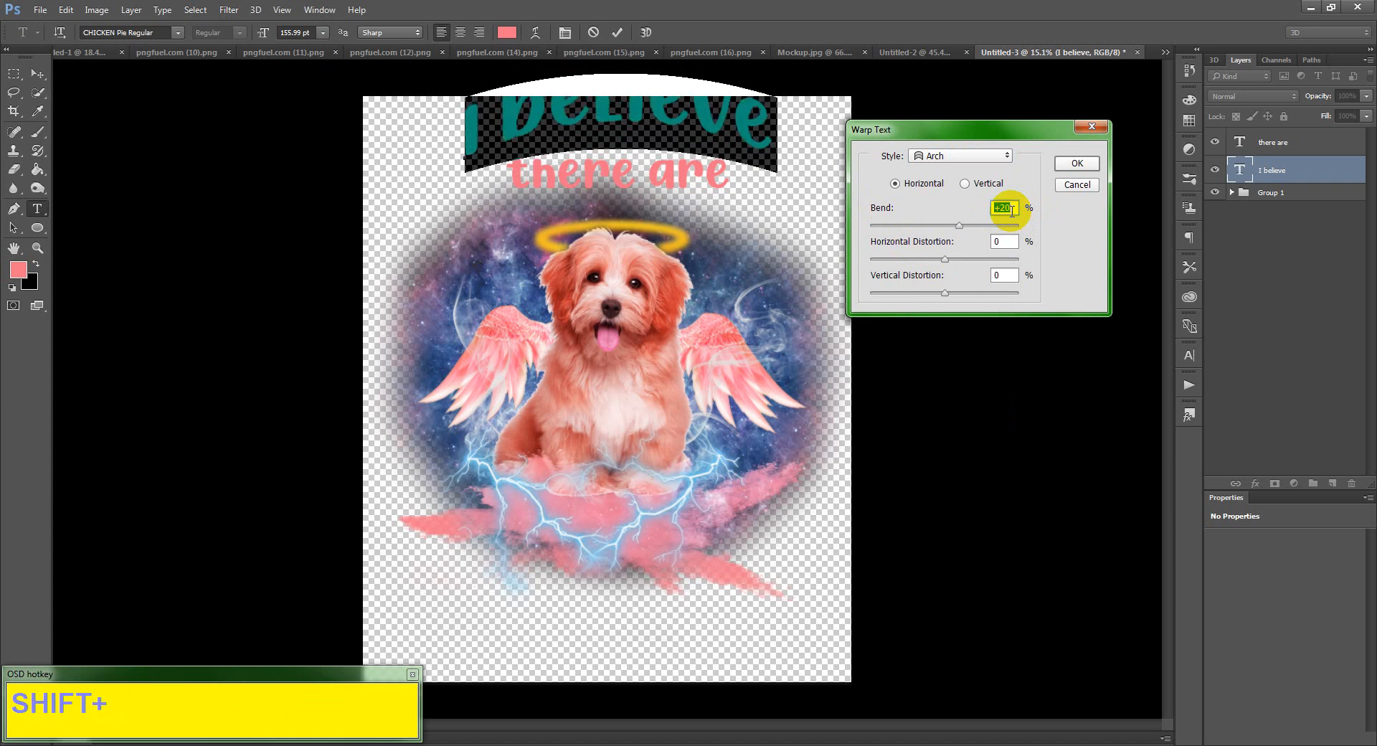
pyautogui.click(1076, 165)
pyautogui.moveTo(644, 200); pyautogui.dragTo(627, 238)
# - Set the warped "I believe" text to 185 pt and shift it sideways to recentre it above the halo
pyautogui.click(616, 134)
pyautogui.doubleClick(616, 134)
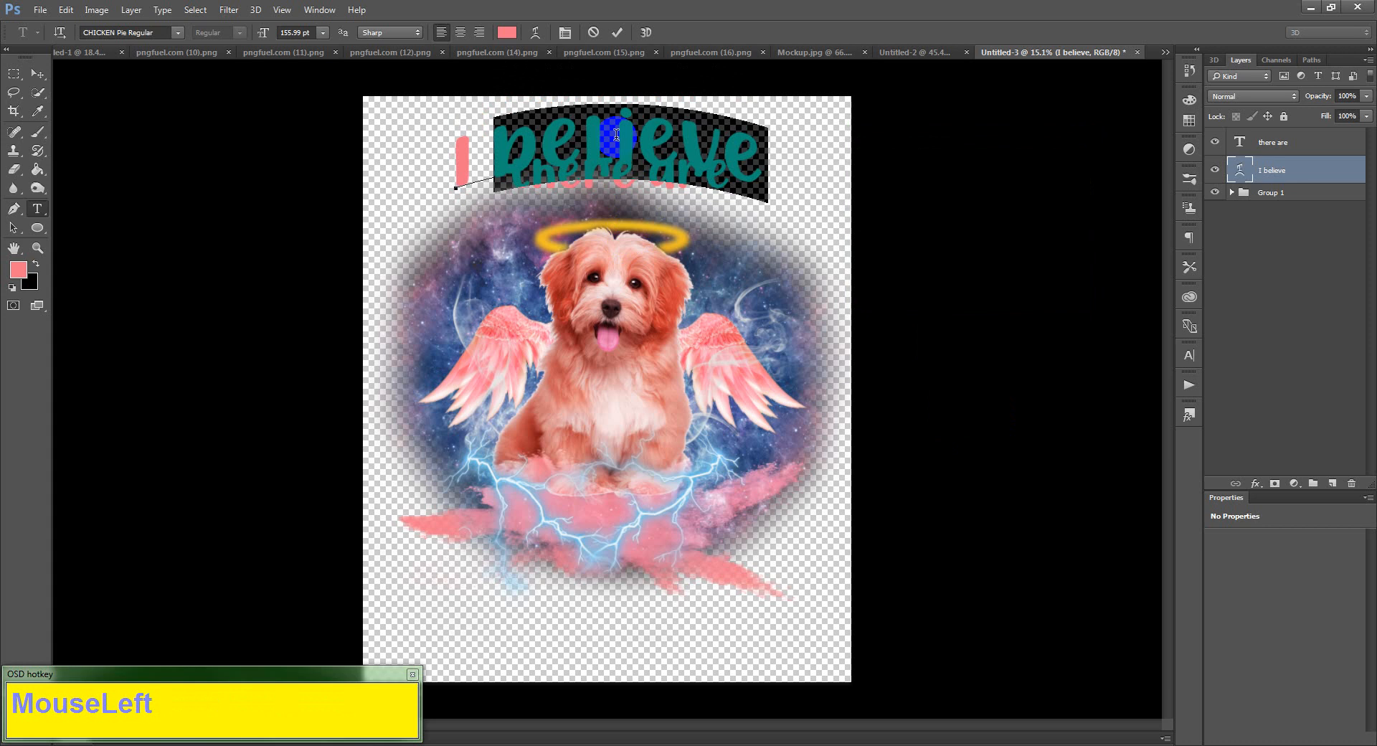
pyautogui.hotkey('ctrl', 'a')
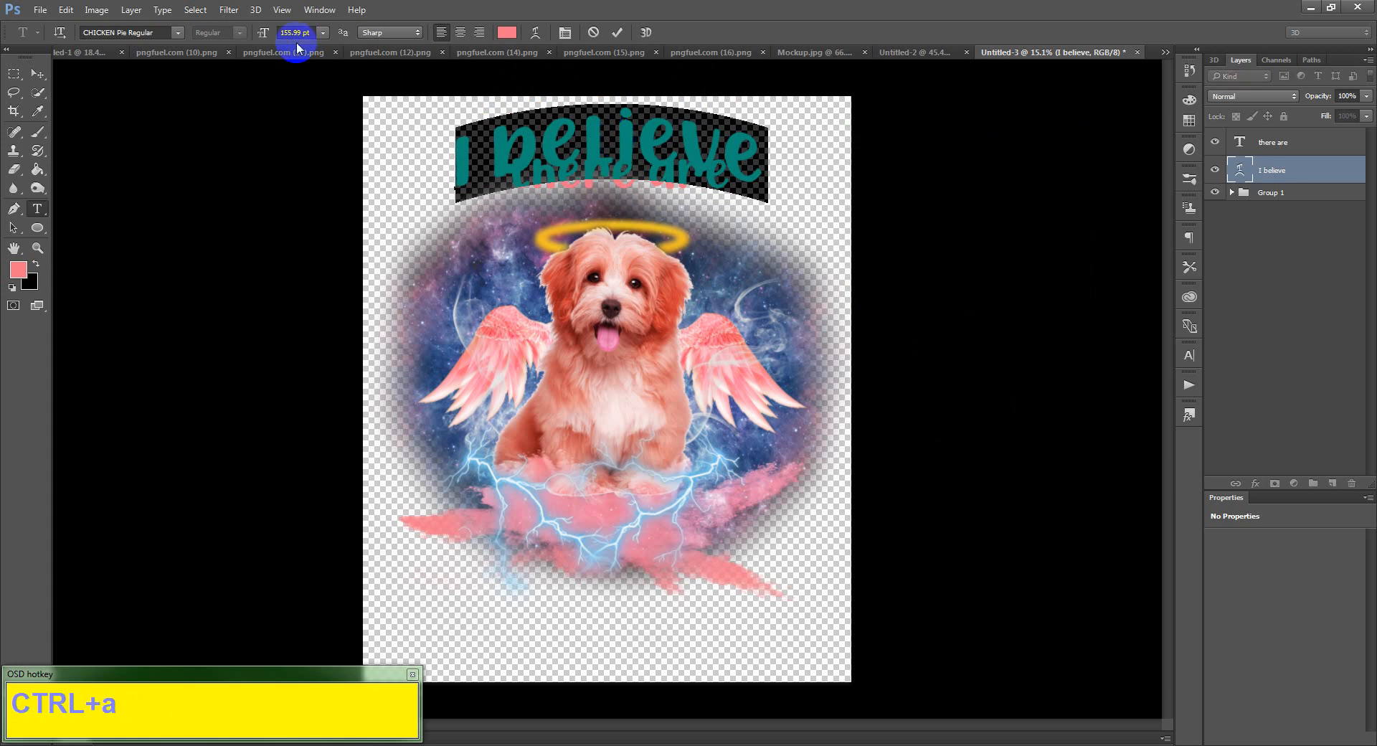
pyautogui.click(295, 32)
pyautogui.keyDown('shift'); pyautogui.scroll(3, 295, 32); pyautogui.keyUp('shift')
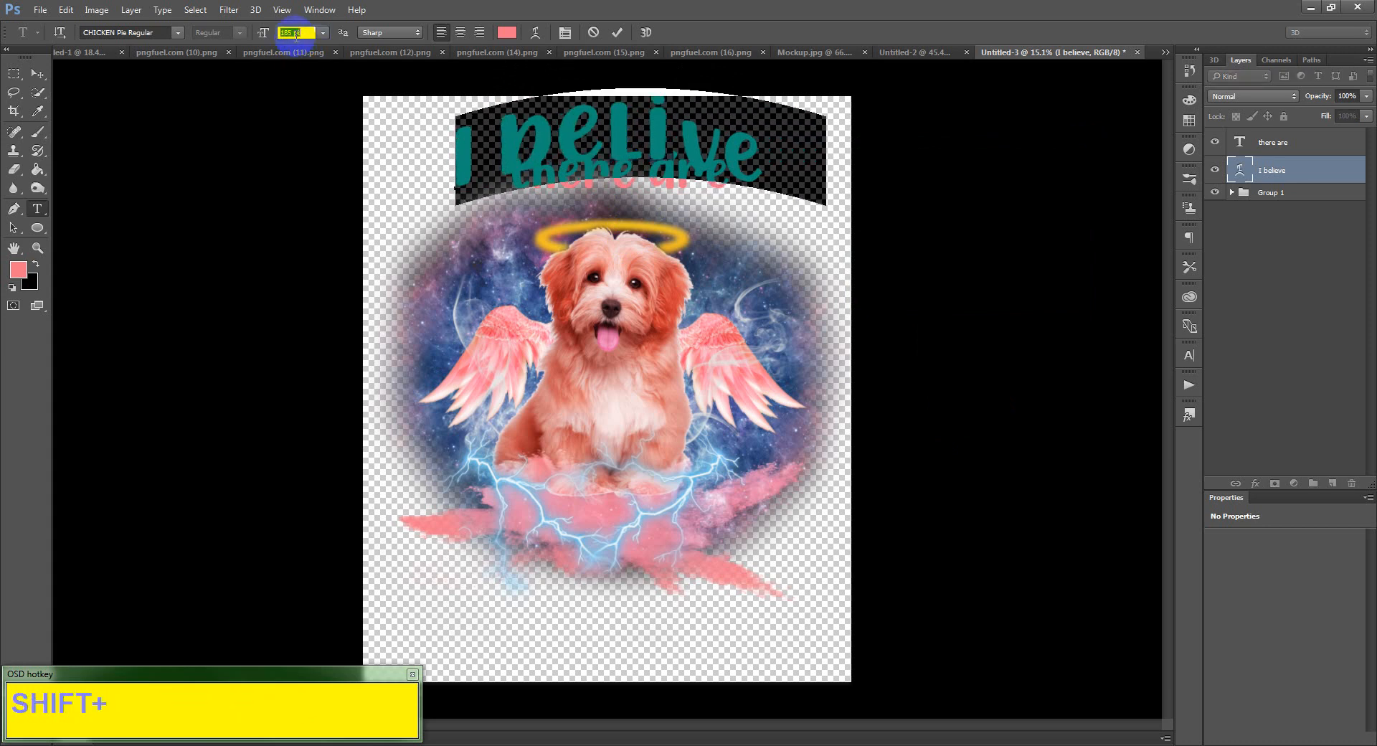
pyautogui.click(668, 136)
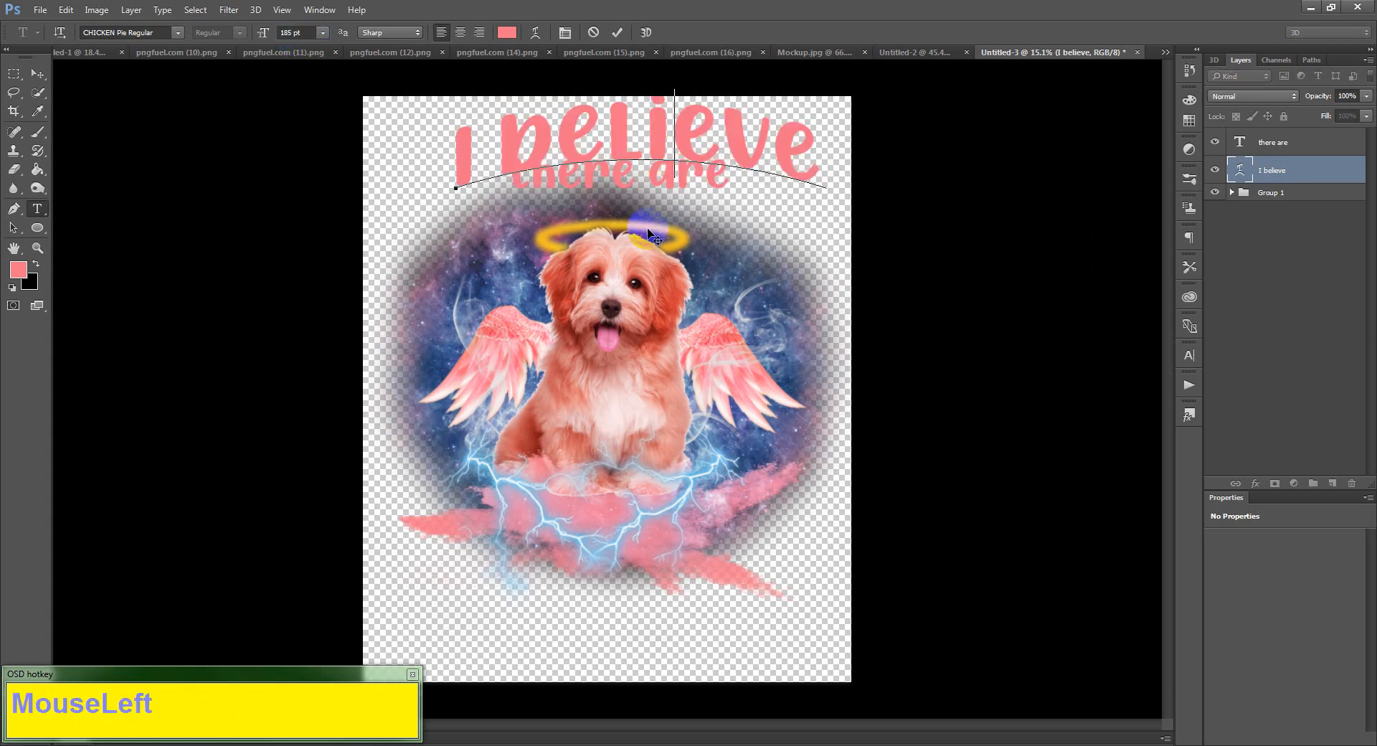
pyautogui.moveTo(656, 239); pyautogui.dragTo(622, 236)
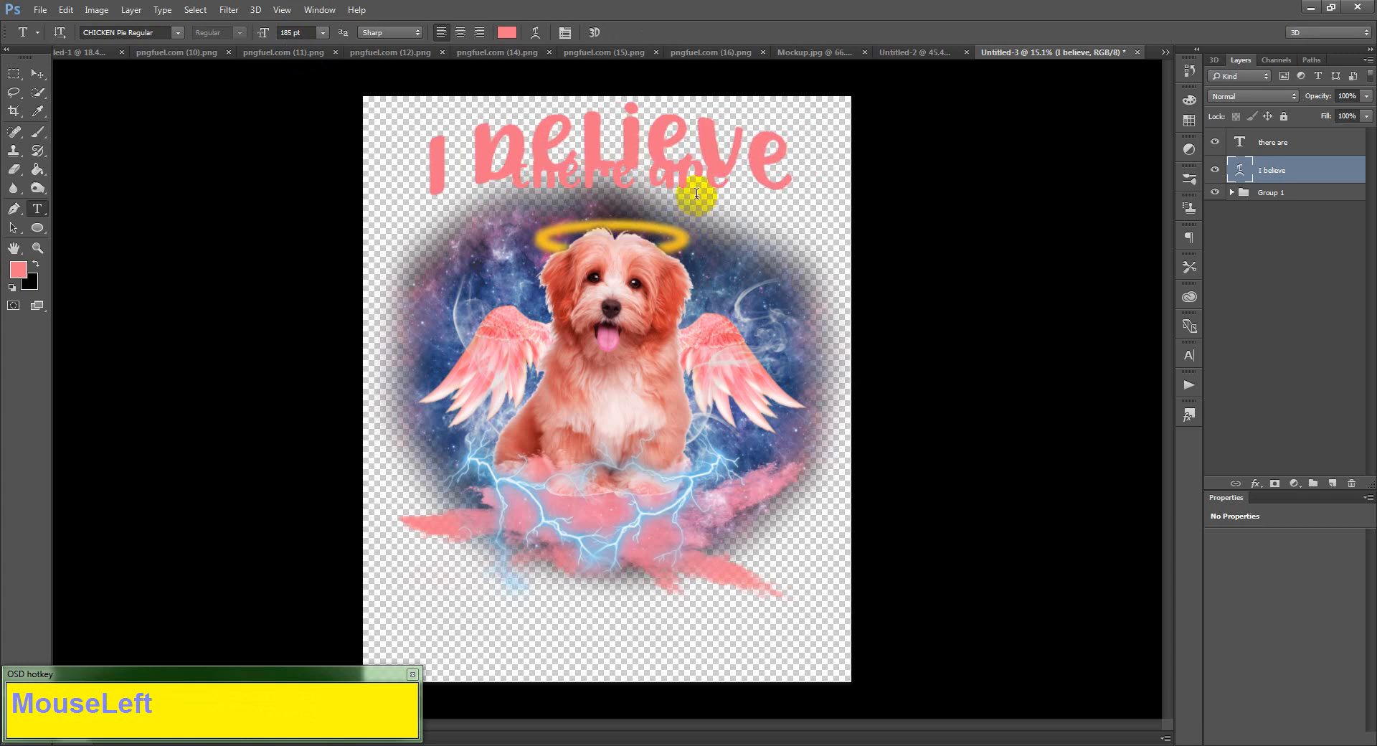
# - Fit a slightly smaller "there are" directly beneath the arched "I believe" and place a copy of it over the lower pink clouds
pyautogui.click(1267, 143)
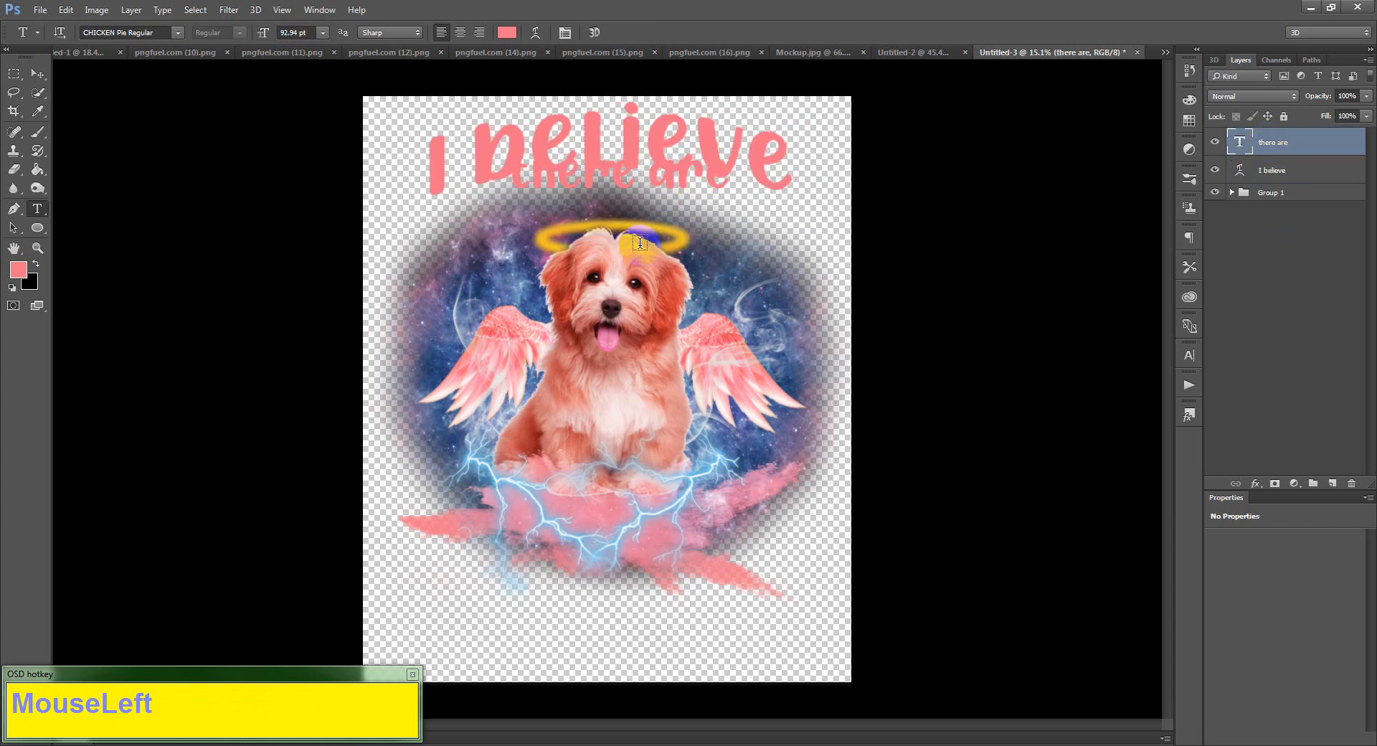
pyautogui.click(37, 73)
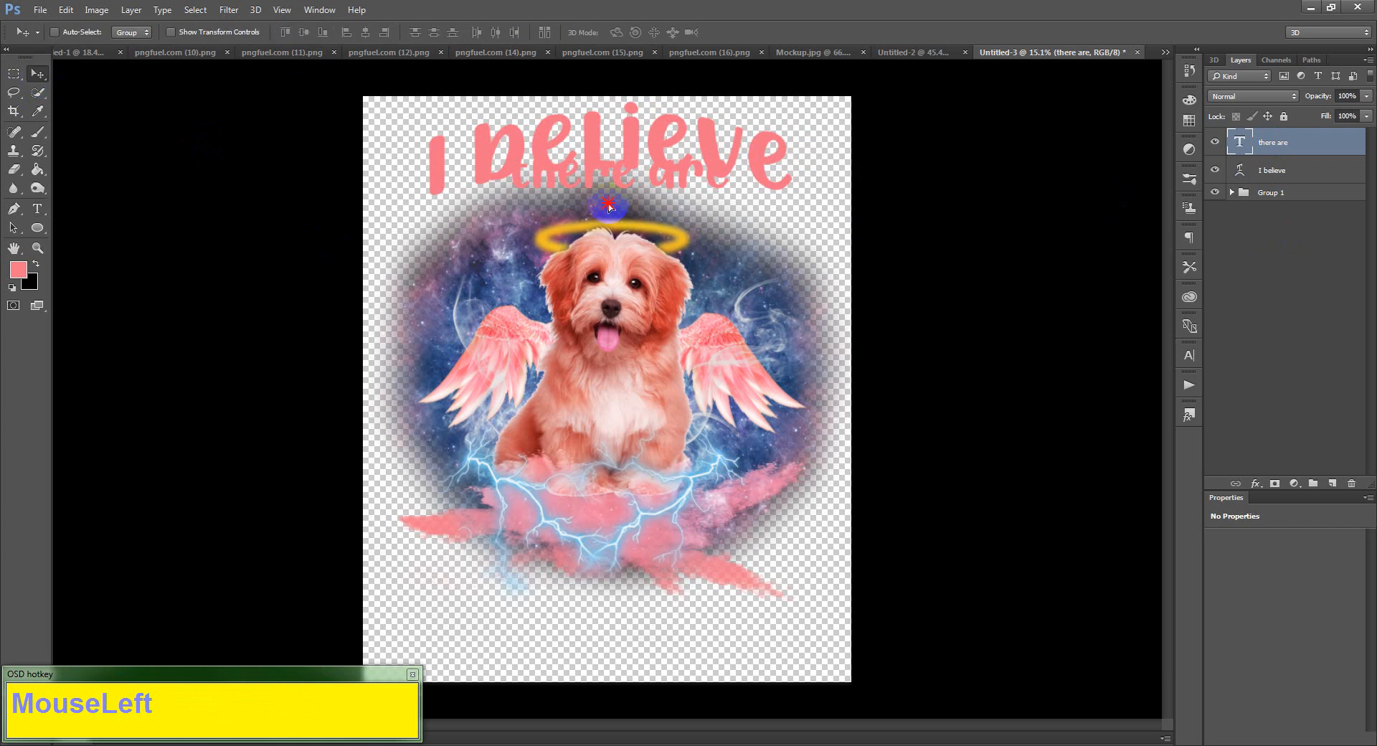
pyautogui.moveTo(609, 205); pyautogui.dragTo(605, 226)
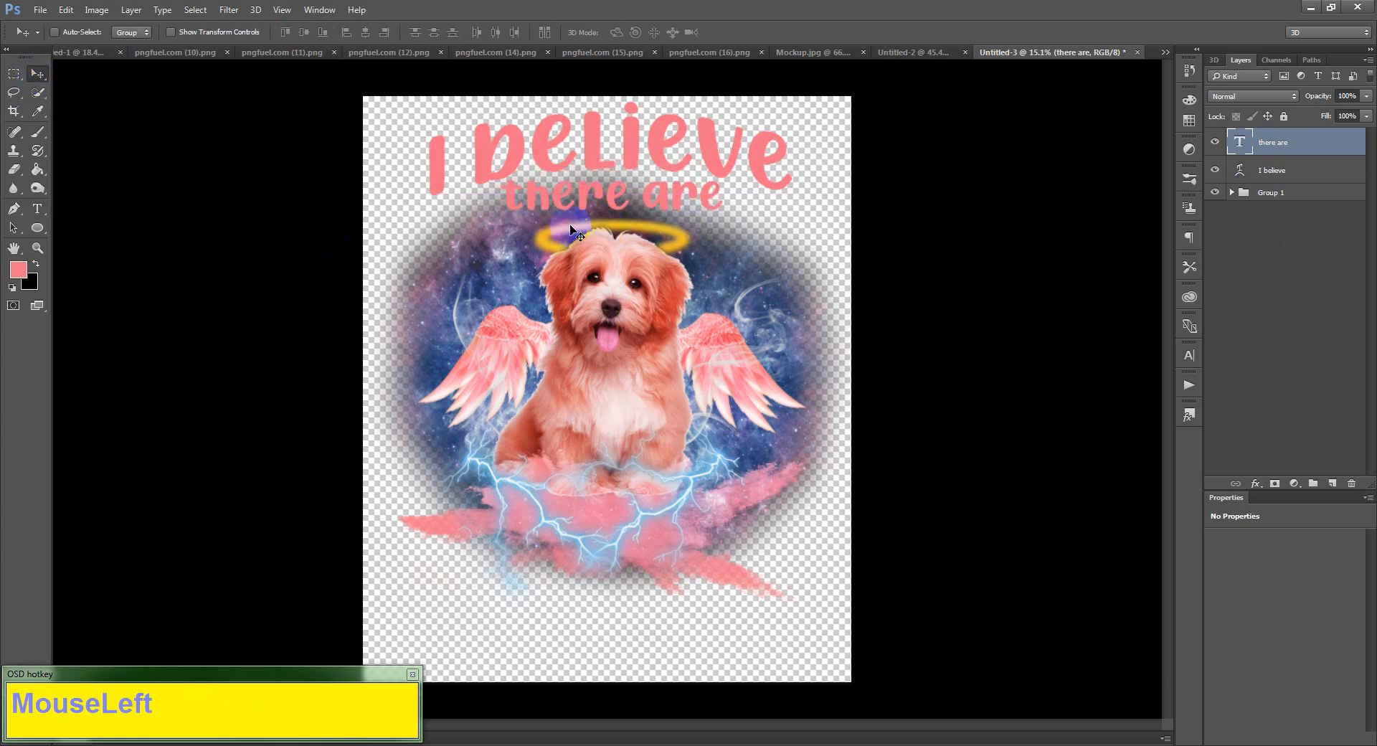
pyautogui.press('ctrl')
pyautogui.hotkey('ctrl', 't')
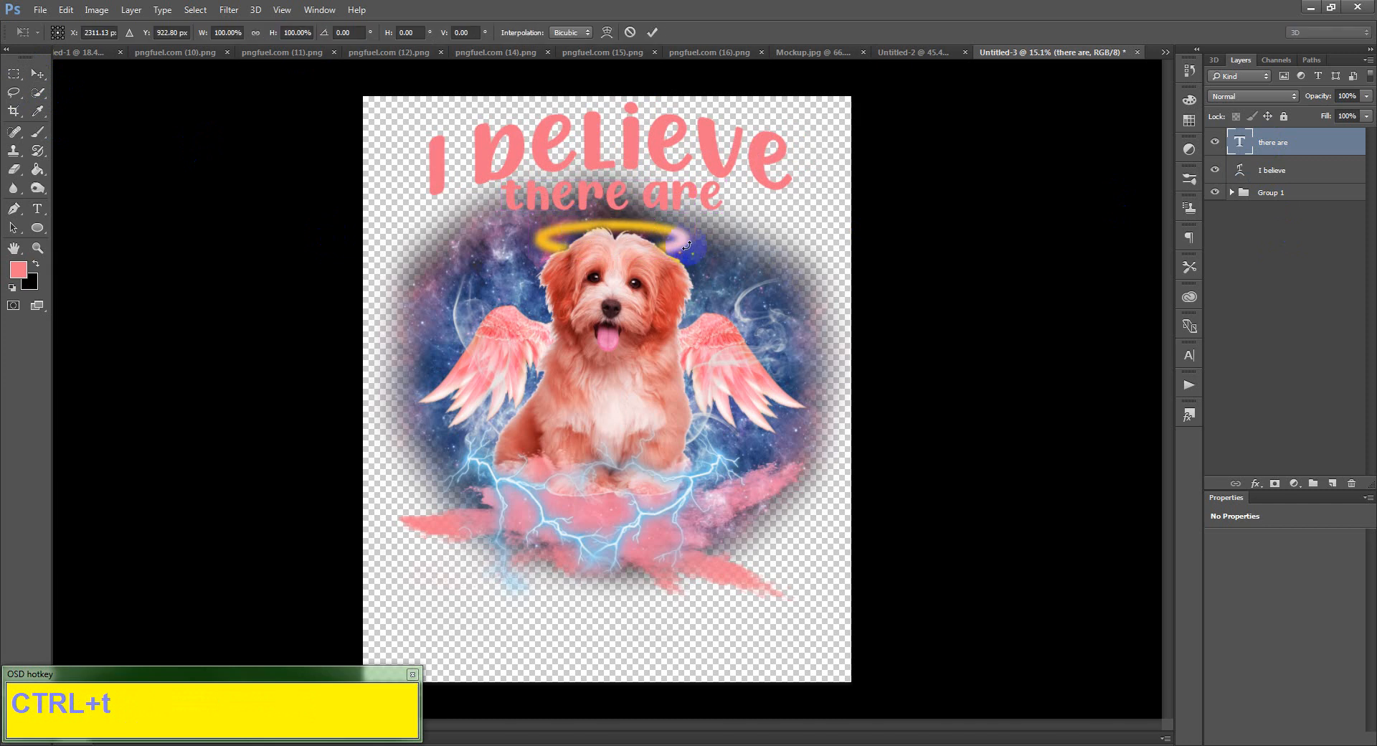
pyautogui.moveTo(725, 216); pyautogui.dragTo(687, 554)
pyautogui.press('Return')
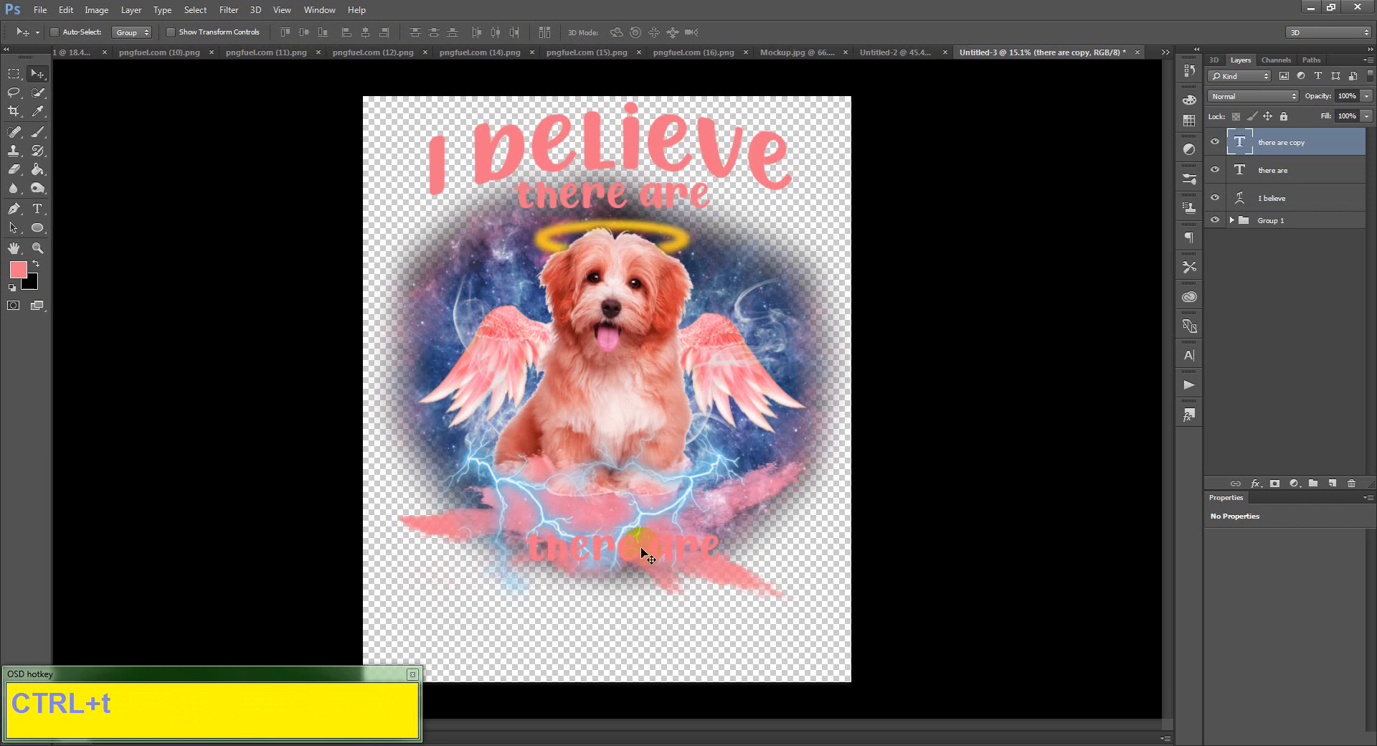
# - Replace the wording of the copied text over the pink clouds with "angel"
pyautogui.press('t')
pyautogui.tripleClick(632, 545)
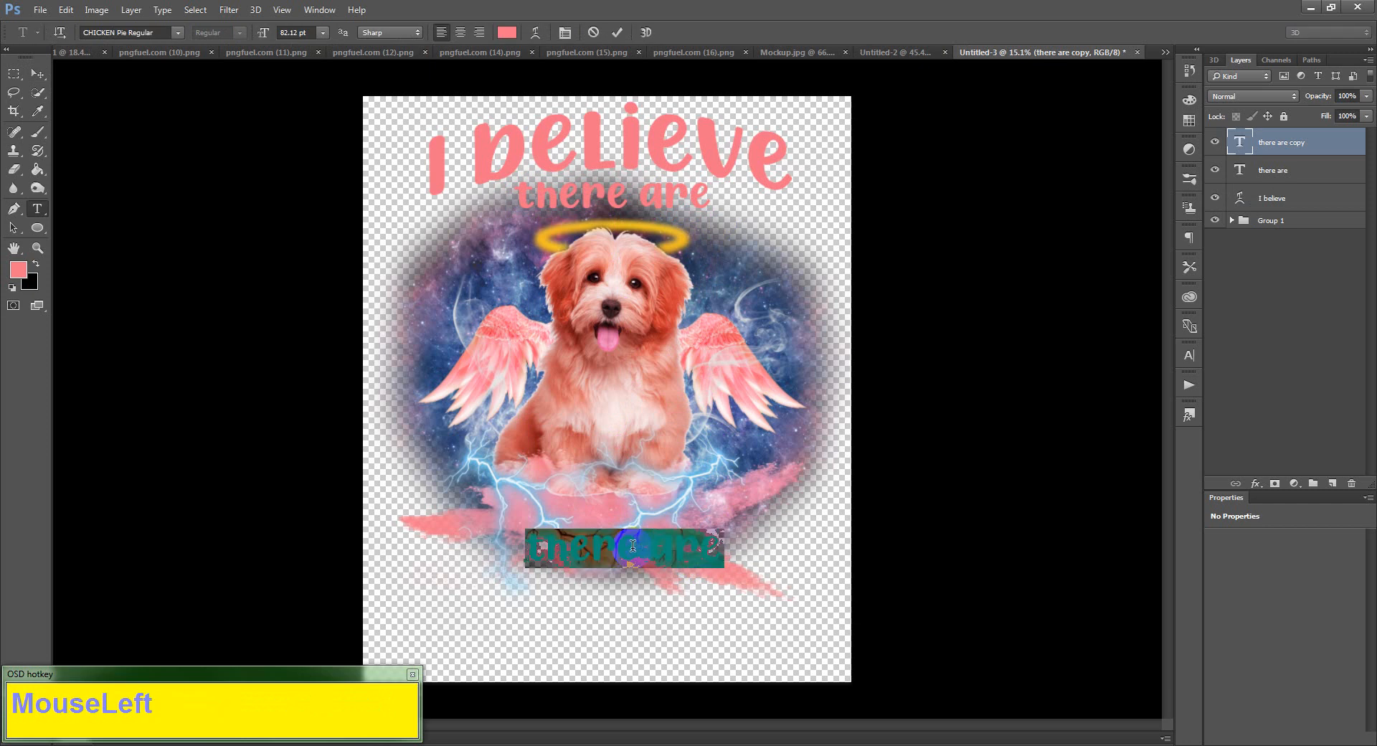
pyautogui.write('angel')
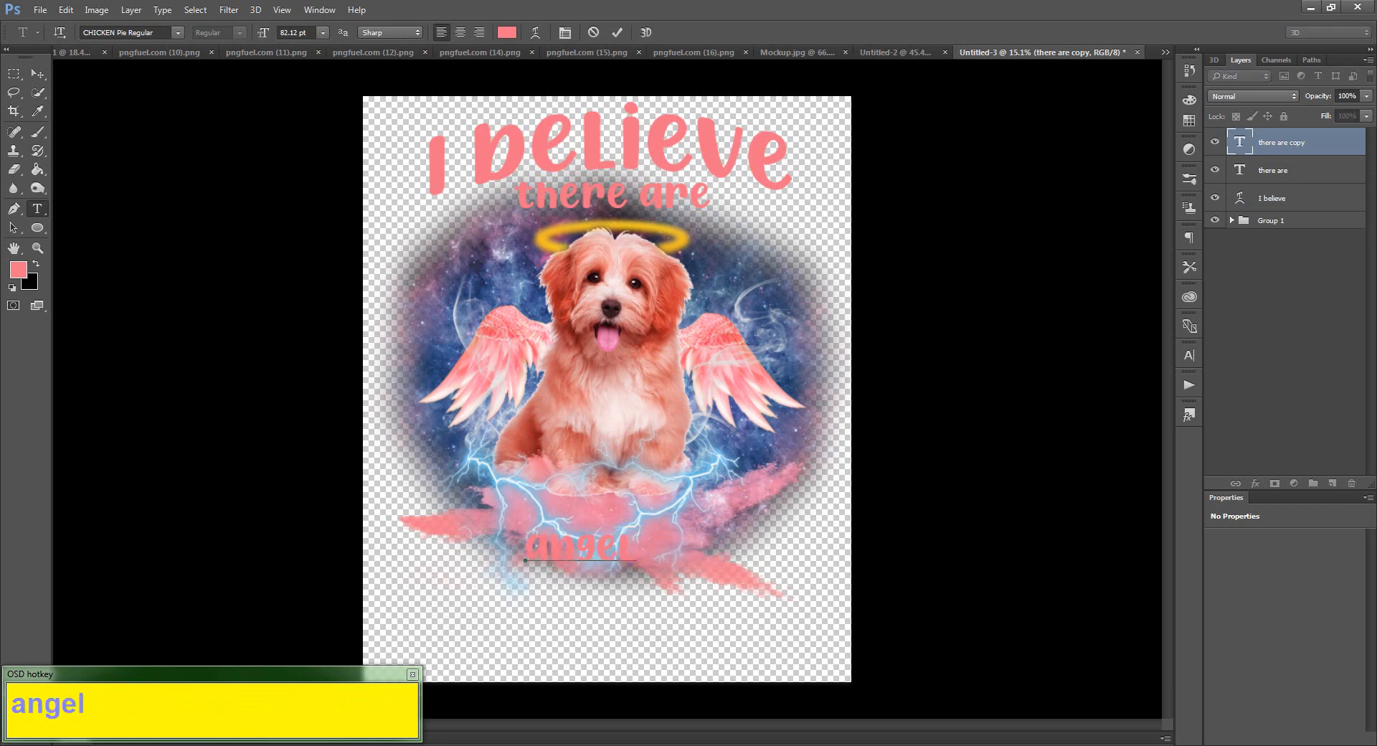
pyautogui.click(431, 745)
pyautogui.click(692, 707)
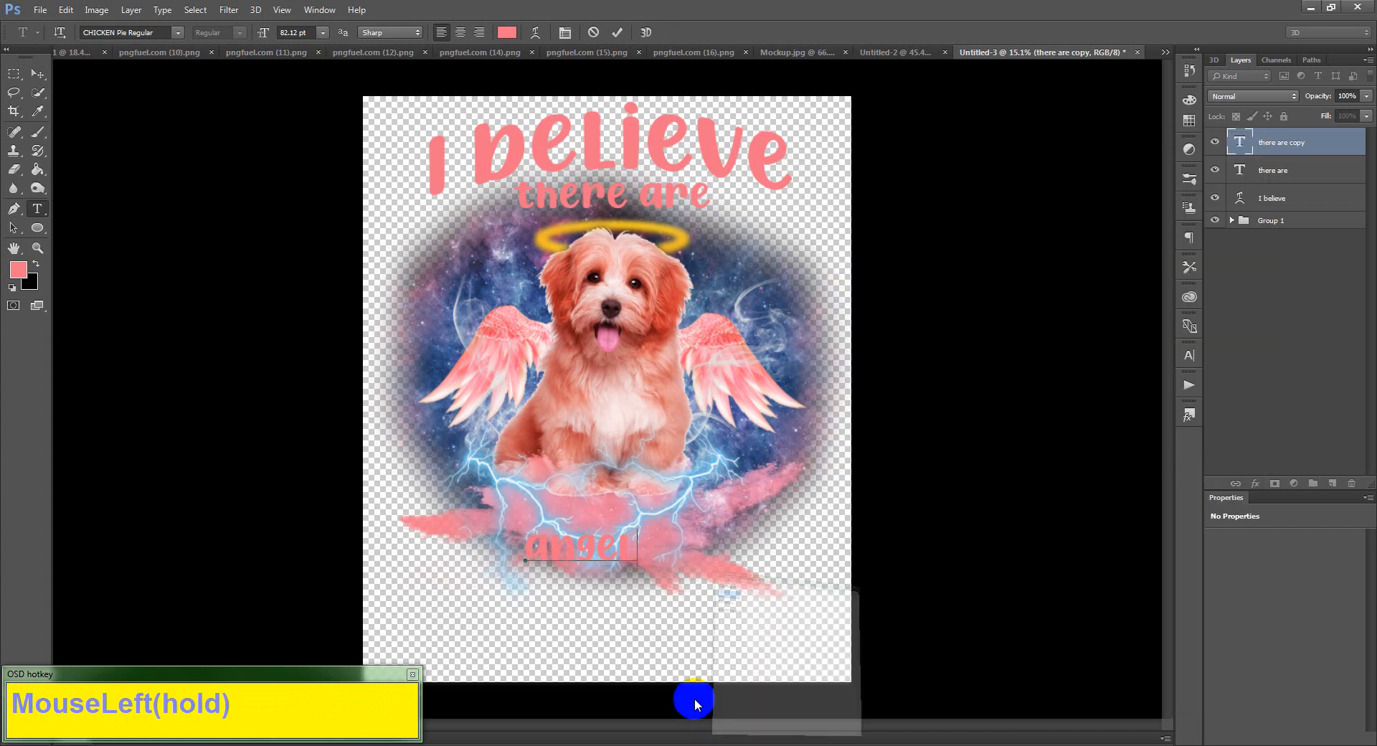
# - Change the "angel" text's font to Milky Brush and capitalise its first letter so it reads "Angel"
pyautogui.click(615, 541)
pyautogui.hotkey('ctrl', 'a')
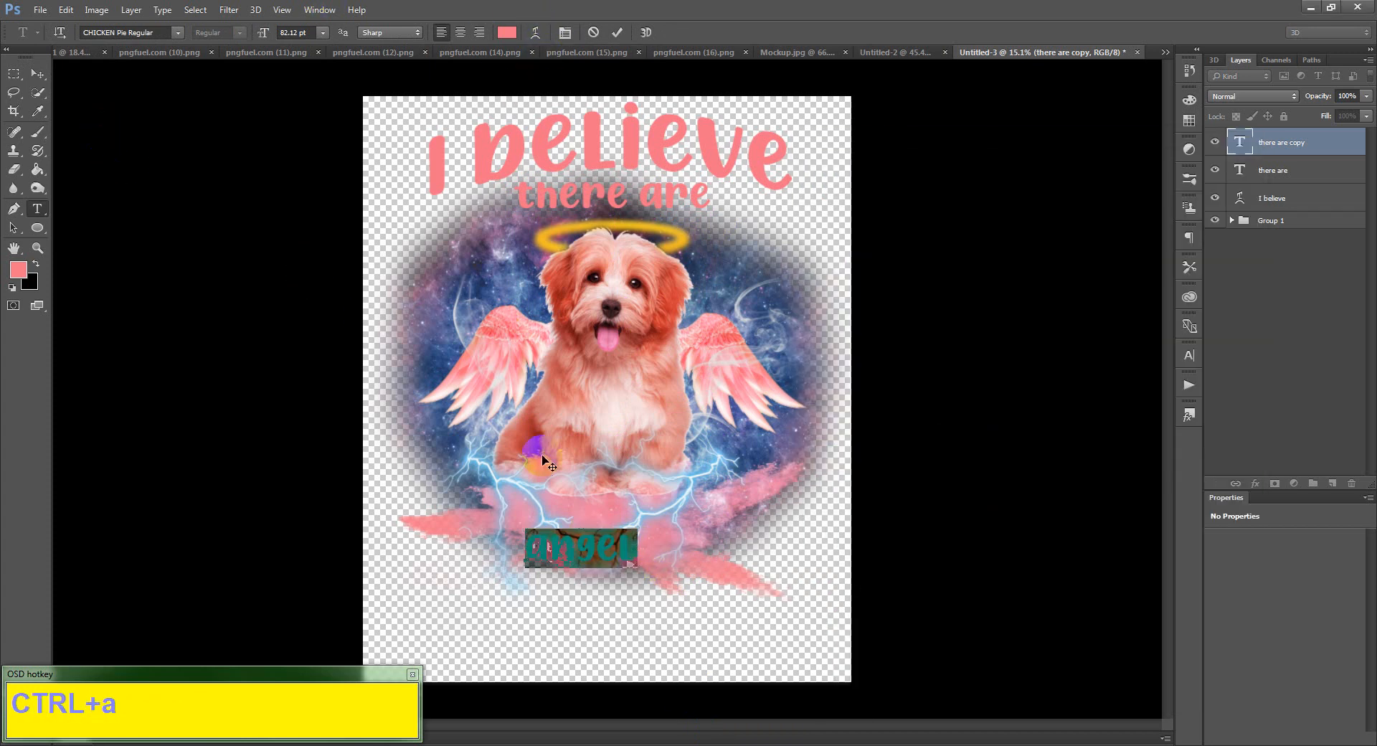
pyautogui.click(152, 33)
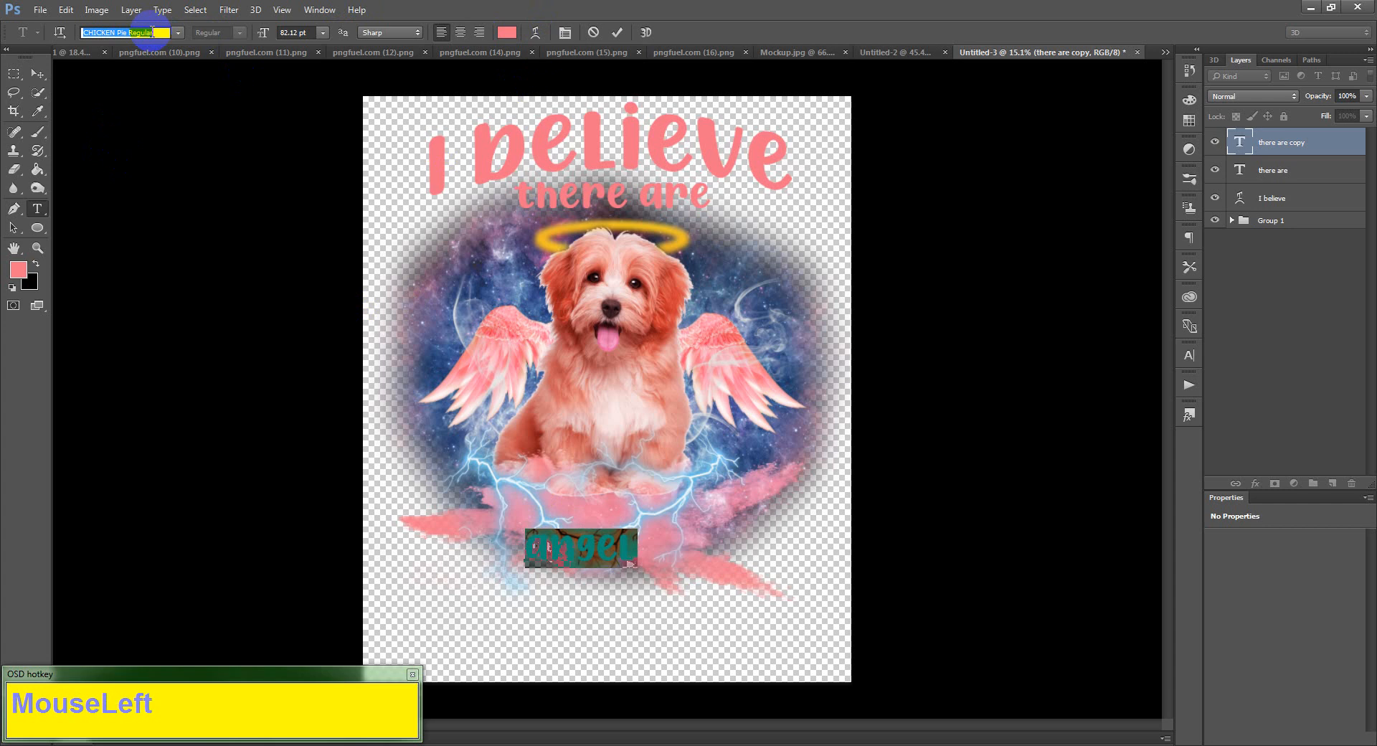
pyautogui.write('milk')
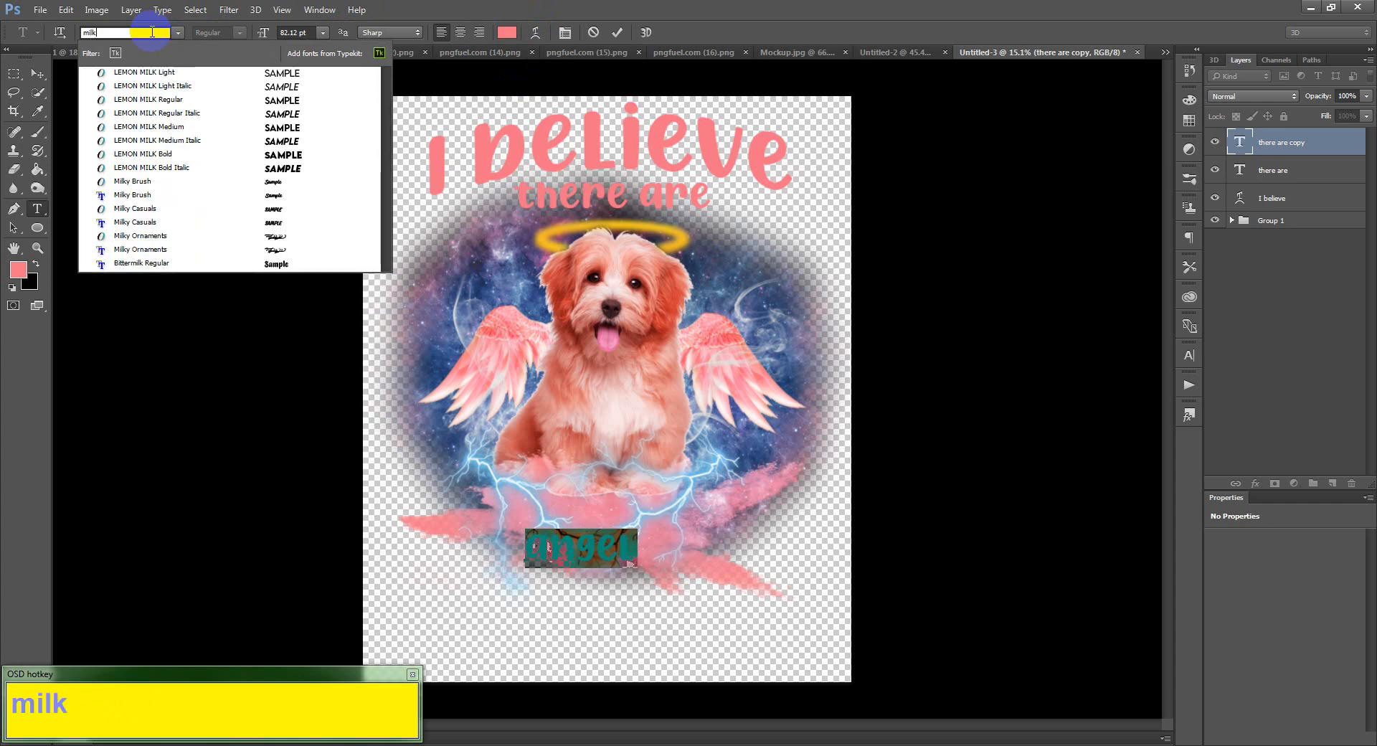
pyautogui.click(129, 184)
pyautogui.click(542, 553)
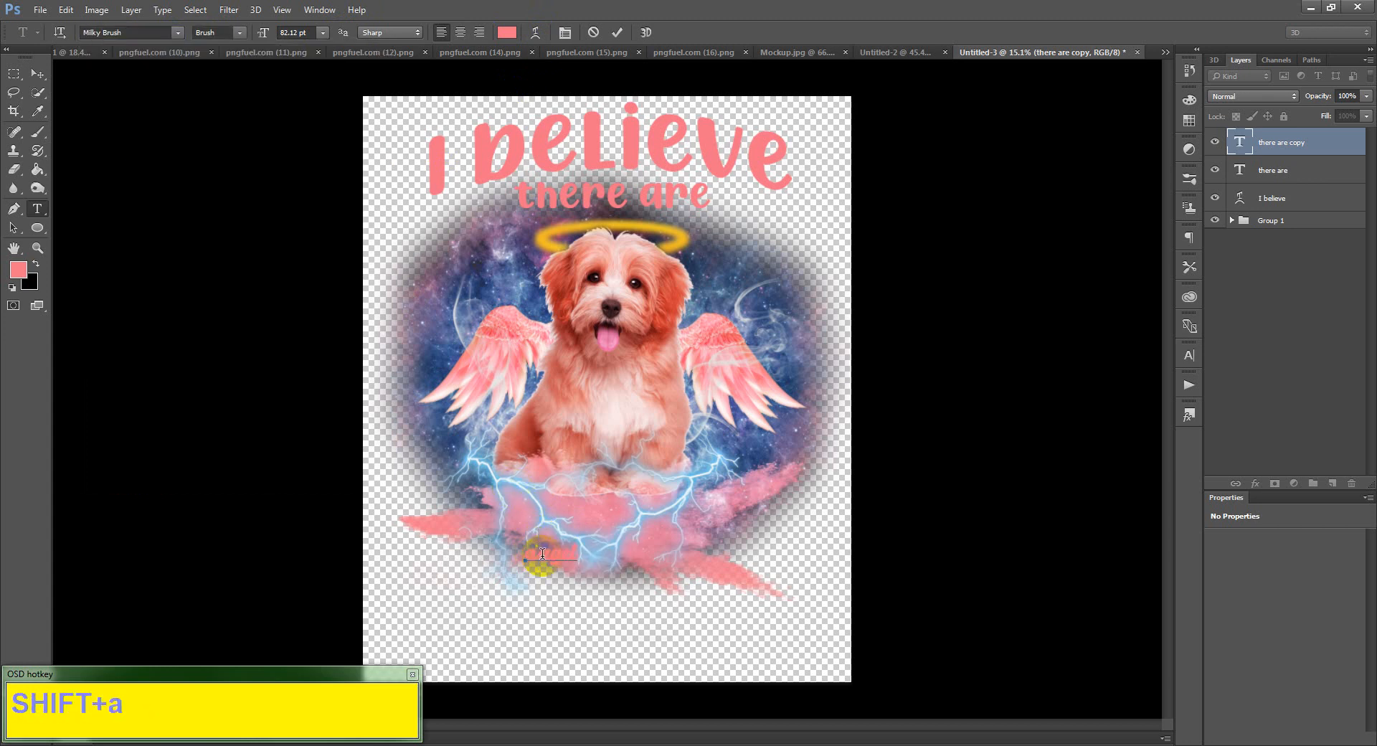
# - Enlarge the "Angel" text to nearly the width of the artwork and centre it across the pink clouds below the dog
pyautogui.click(37, 73)
pyautogui.hotkey('ctrl', 't')
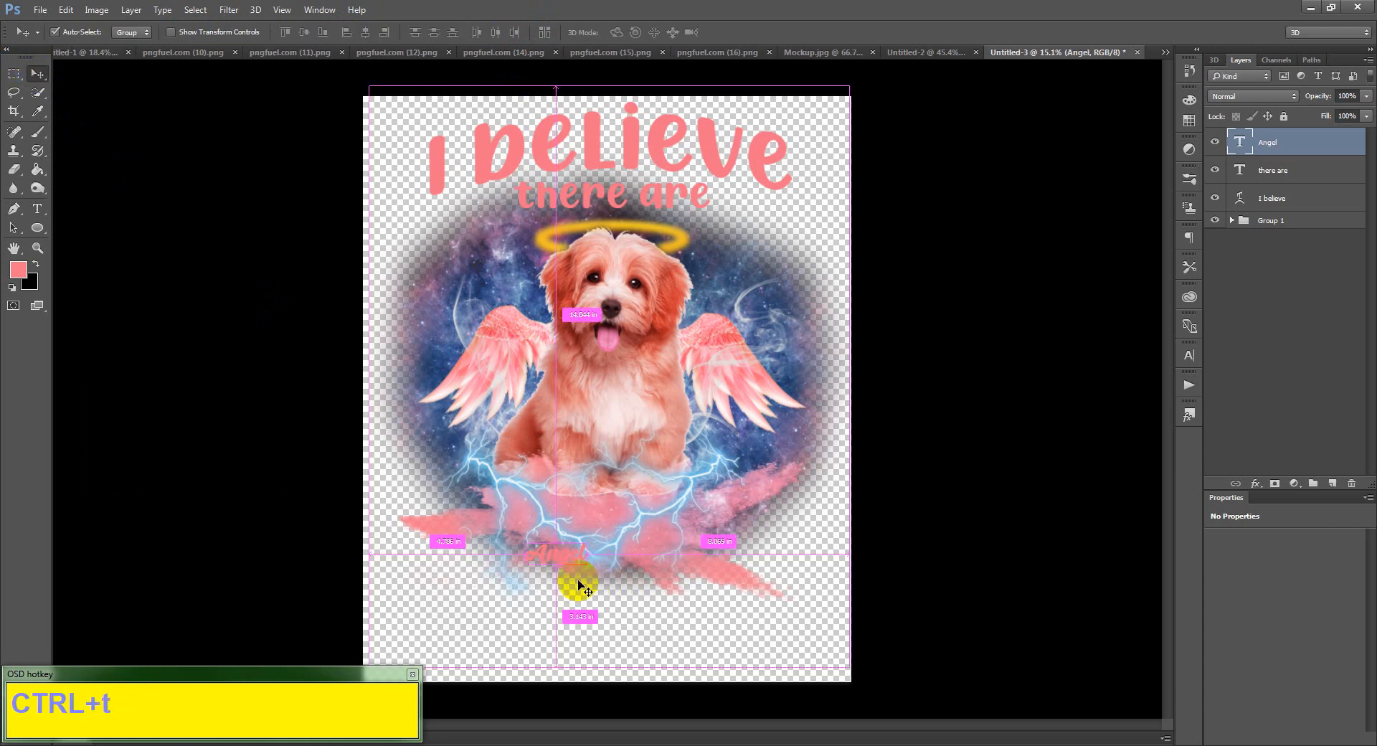
pyautogui.moveTo(586, 570); pyautogui.dragTo(746, 663)
pyautogui.moveTo(654, 610); pyautogui.dragTo(699, 563)
pyautogui.moveTo(801, 636); pyautogui.dragTo(770, 613)
pyautogui.moveTo(687, 552); pyautogui.dragTo(687, 550)
pyautogui.doubleClick(687, 549)
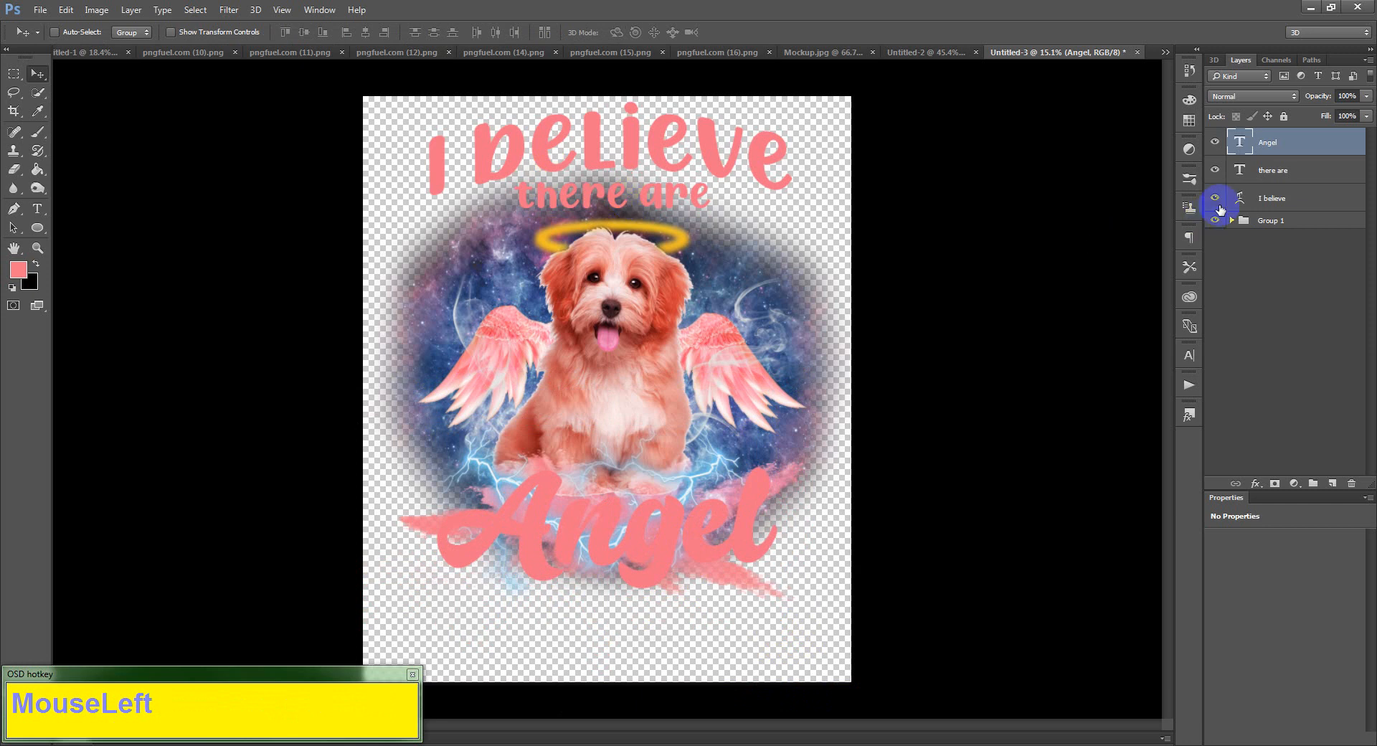
# - Duplicate the "there are" text and place the copy centred beneath "Angel"
pyautogui.click(1274, 171)
pyautogui.moveTo(663, 193); pyautogui.dragTo(669, 608)
pyautogui.press('t')
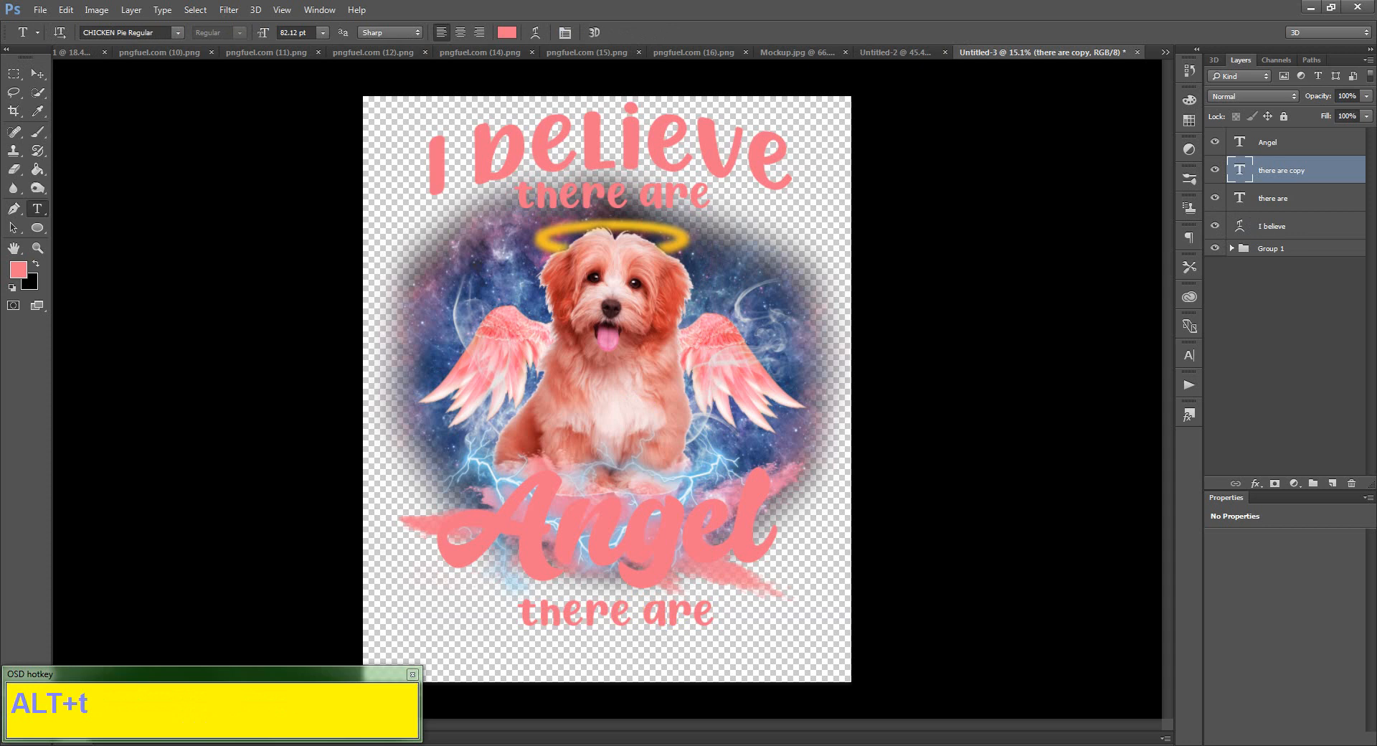
# - Copy "among us" from Notepad and paste it in Photoshop over the duplicated text beneath "Angel"
pyautogui.click(692, 745)
pyautogui.moveTo(883, 270); pyautogui.dragTo(762, 276)
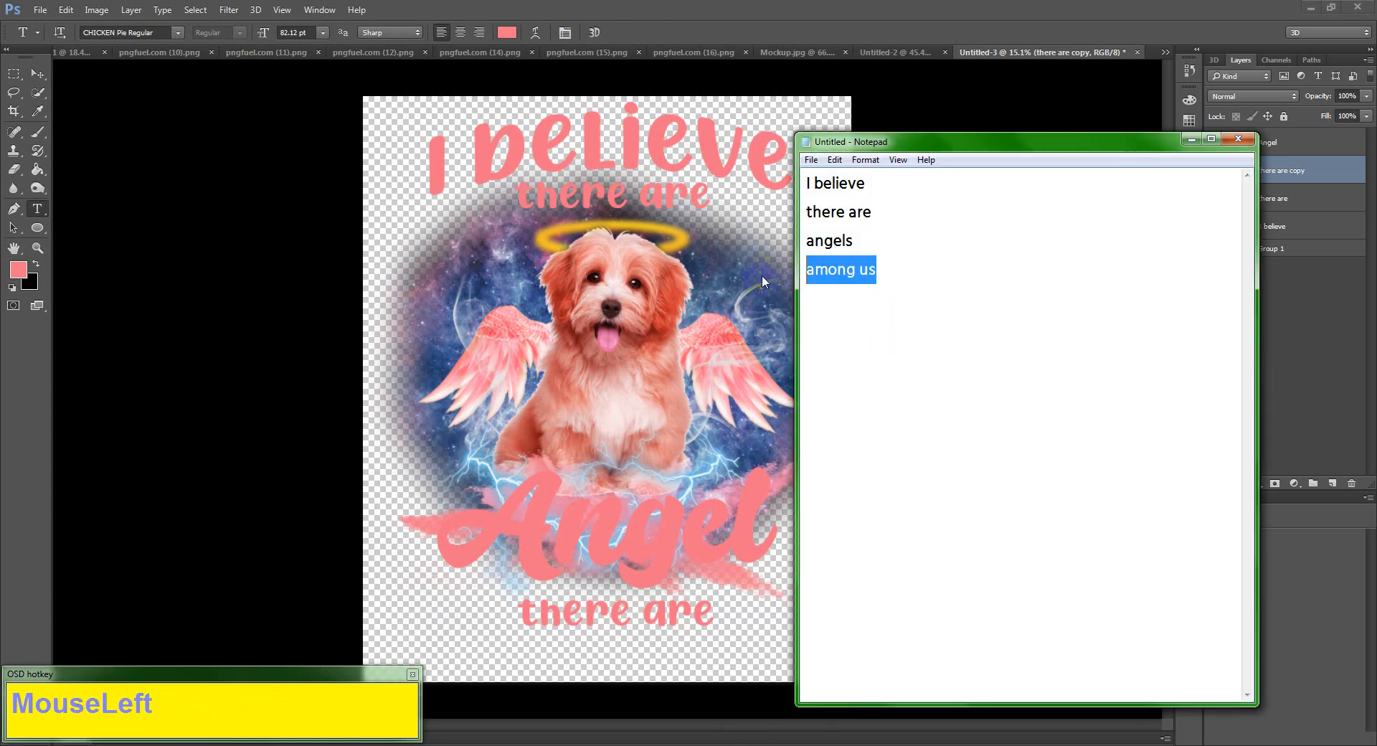
pyautogui.hotkey('ctrl', 'c')
pyautogui.click(639, 606)
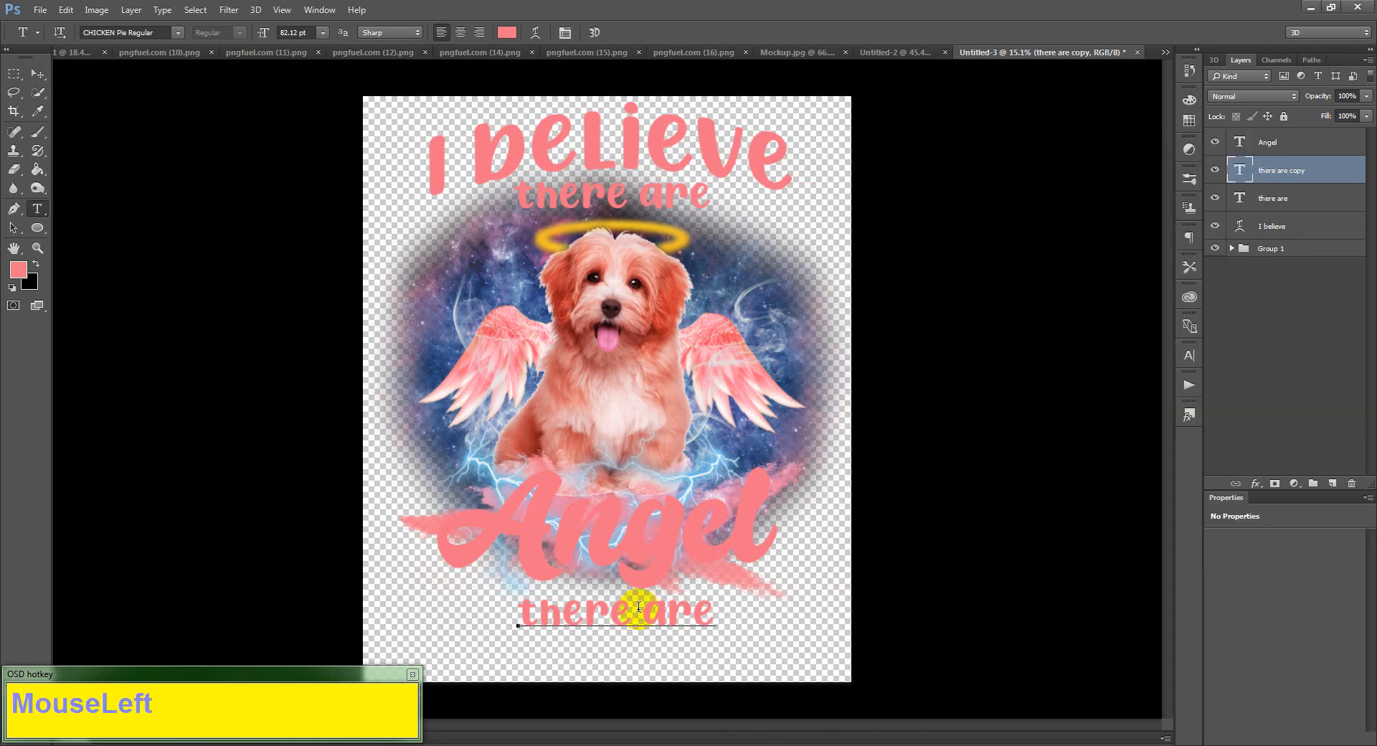
pyautogui.doubleClick(639, 606)
pyautogui.hotkey('ctrl', 'a')
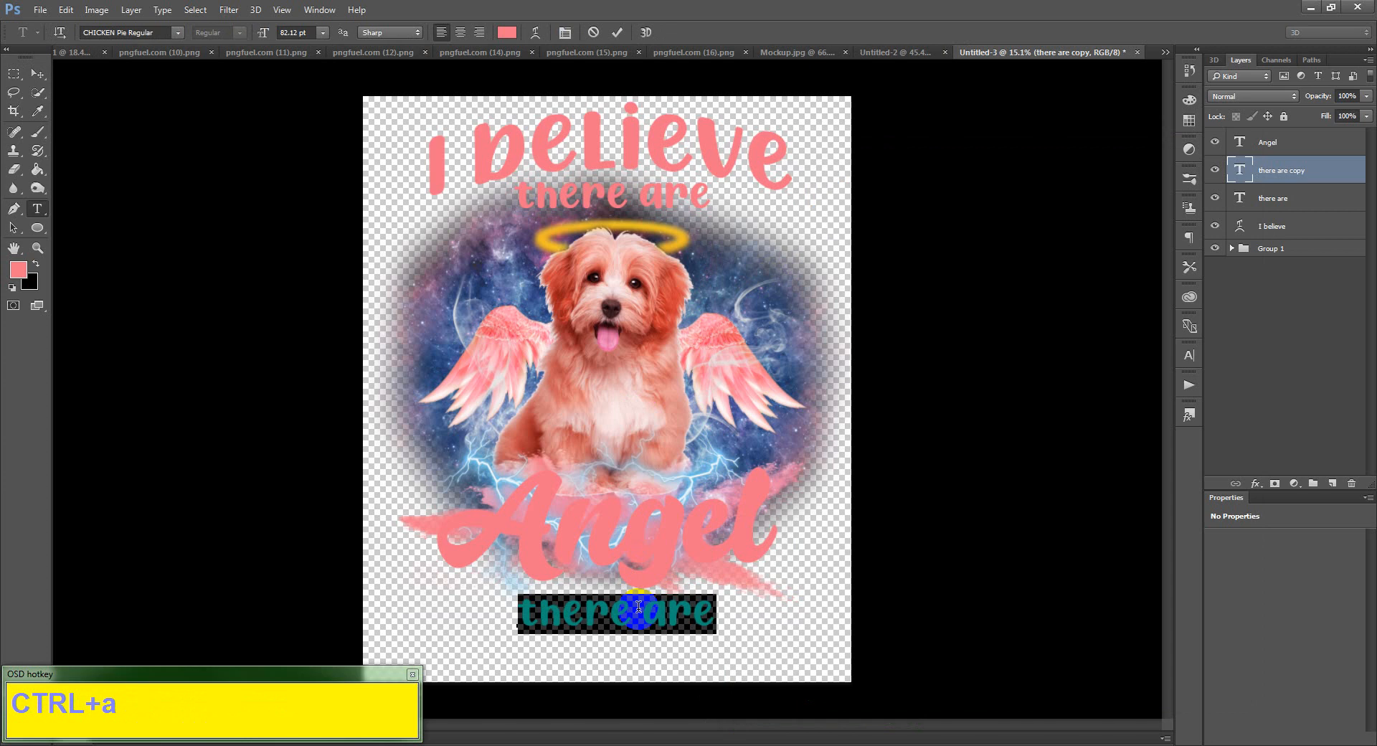
pyautogui.hotkey('ctrl', 'v')
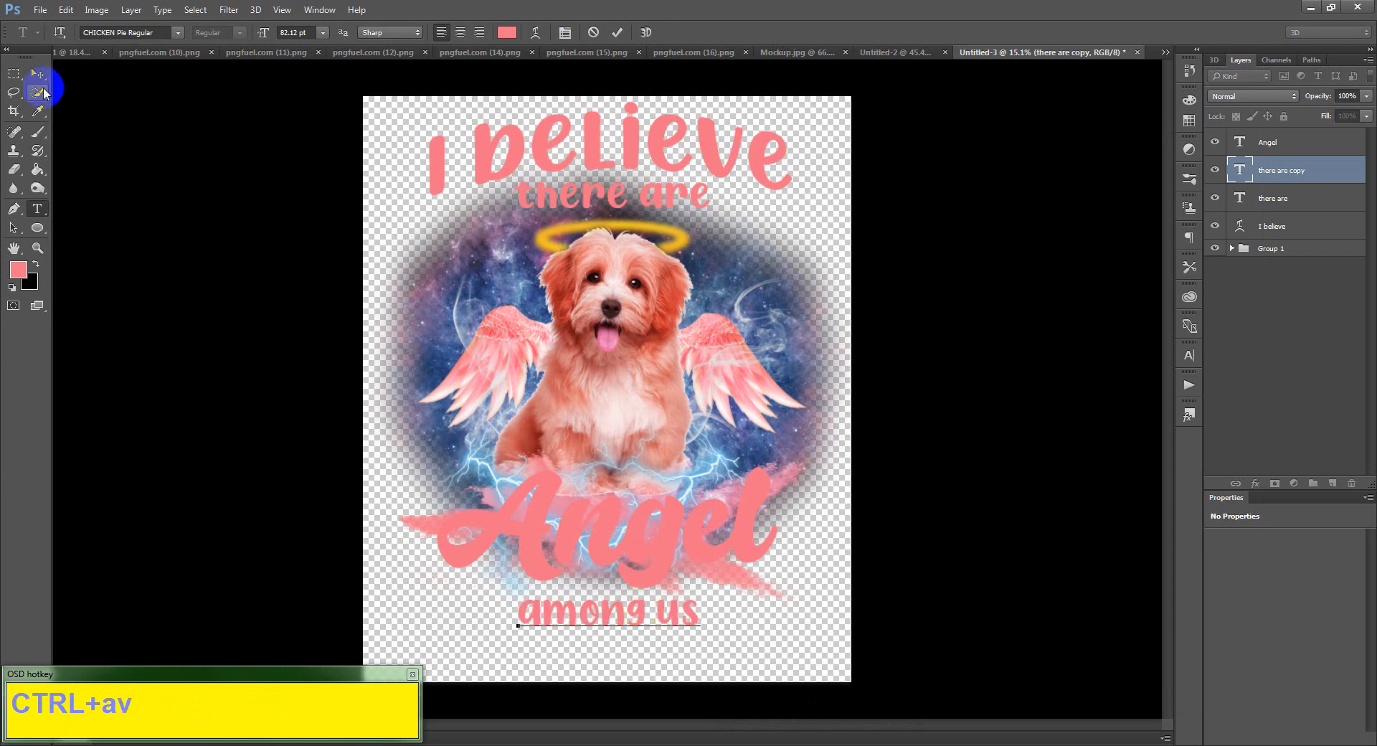
# - Scale the "among us" text proportionally from its centre to about 122.5%
pyautogui.click(39, 84)
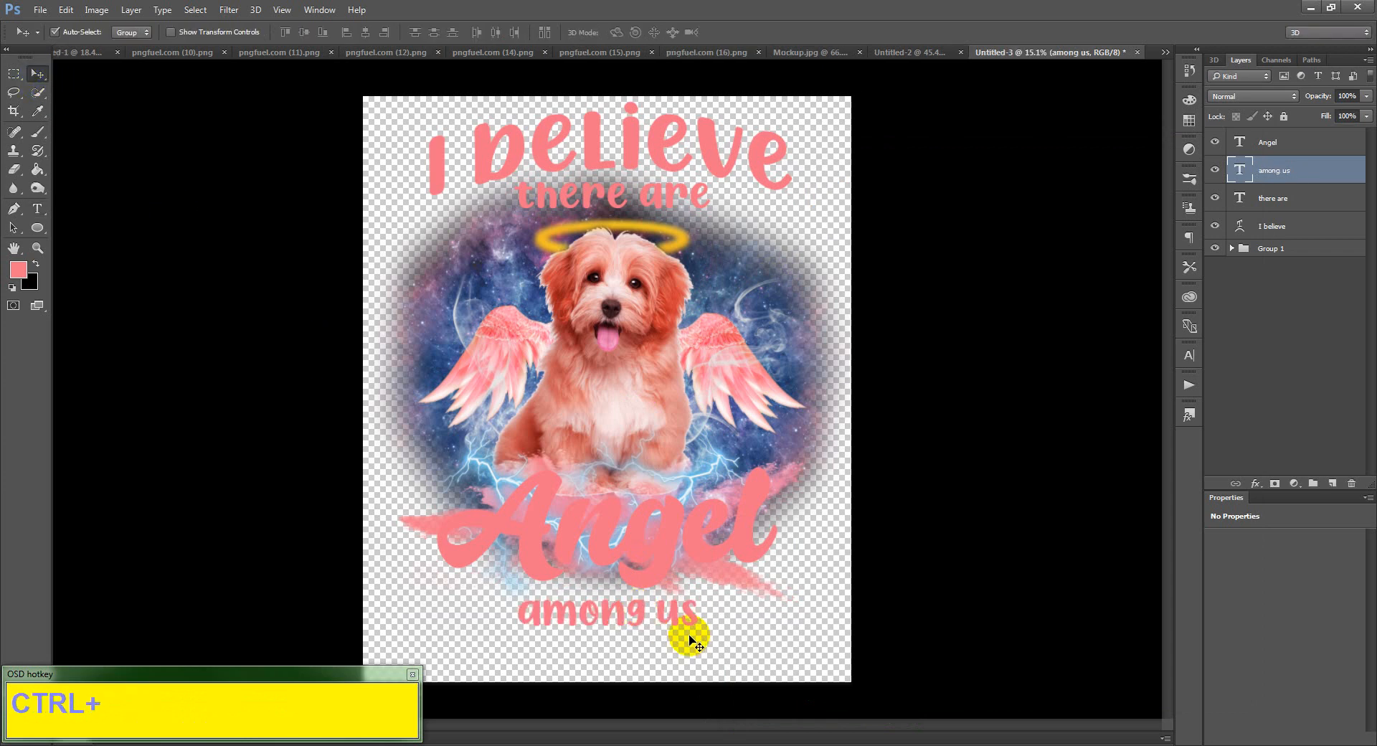
pyautogui.hotkey('ctrl', 't')
pyautogui.moveTo(698, 626); pyautogui.dragTo(719, 638)
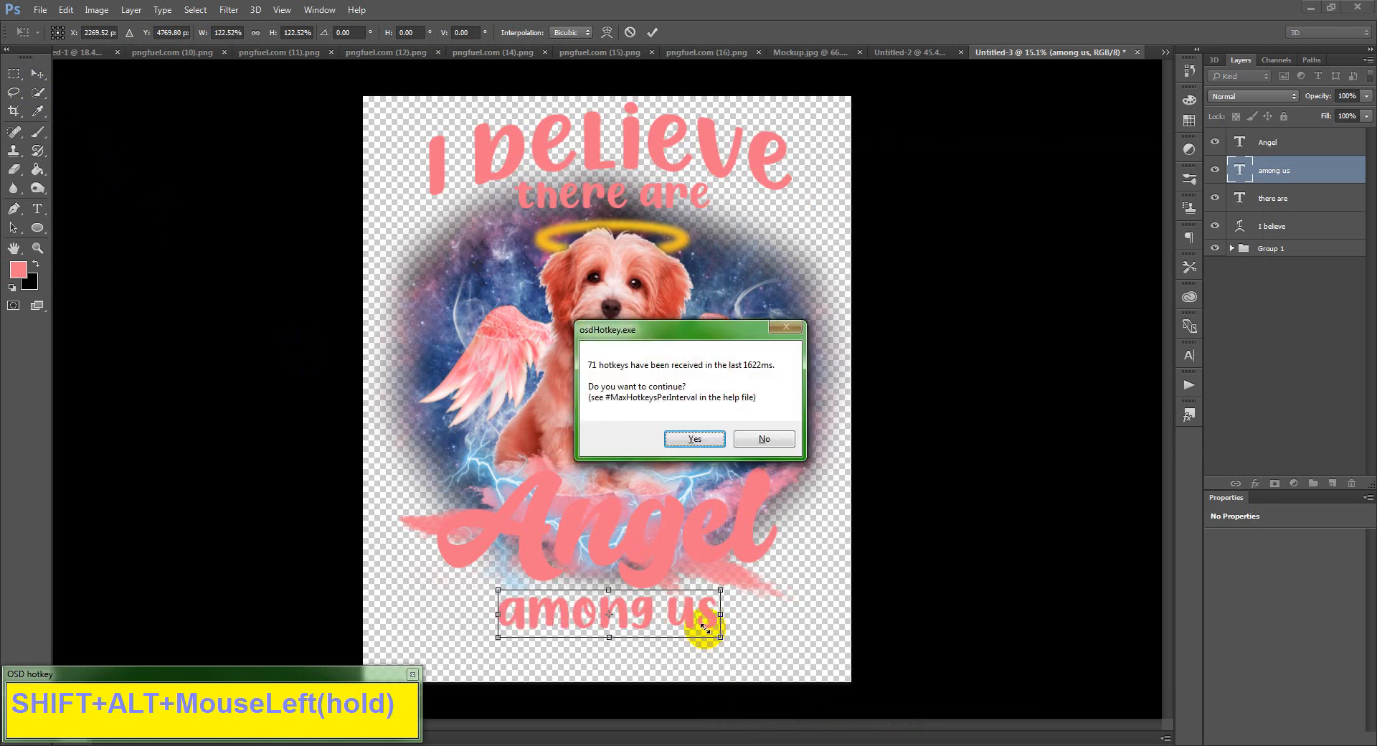
pyautogui.click(697, 440)
pyautogui.press('Return')
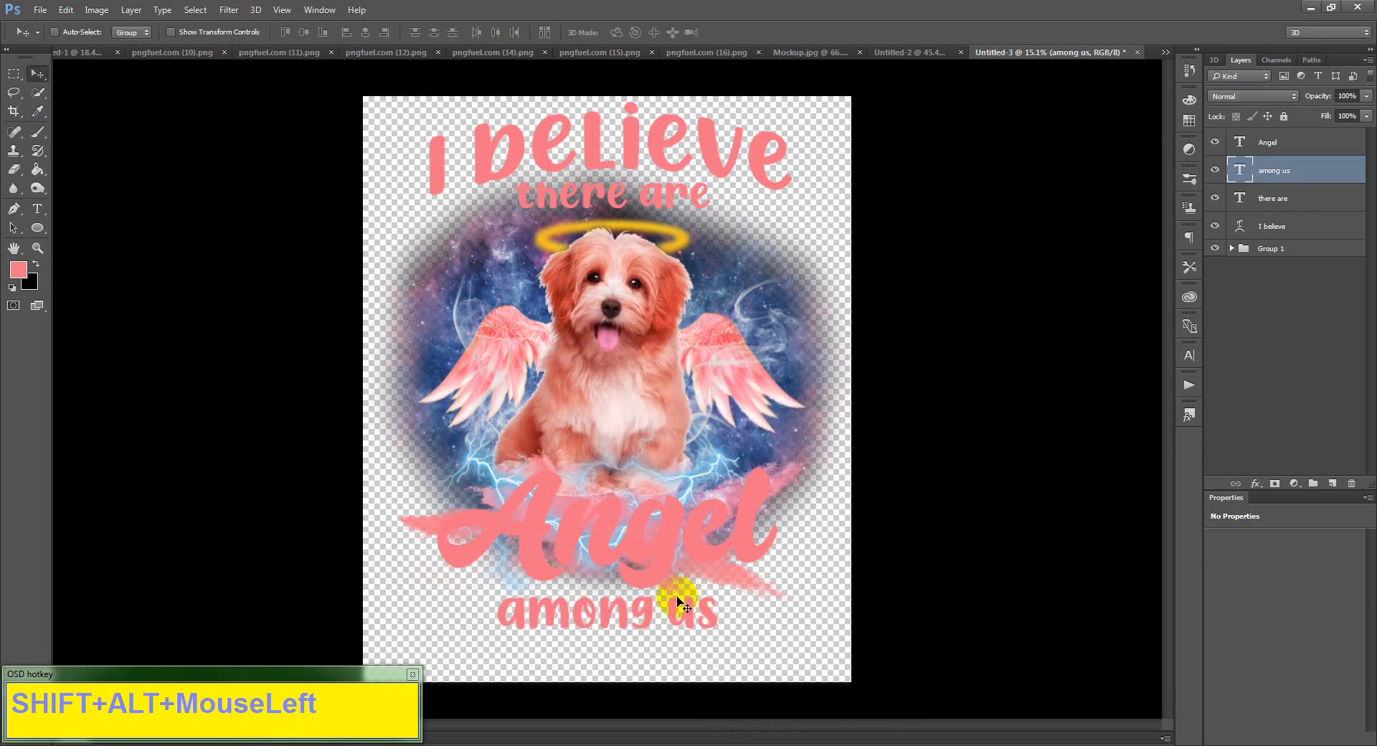
pyautogui.click(639, 425)
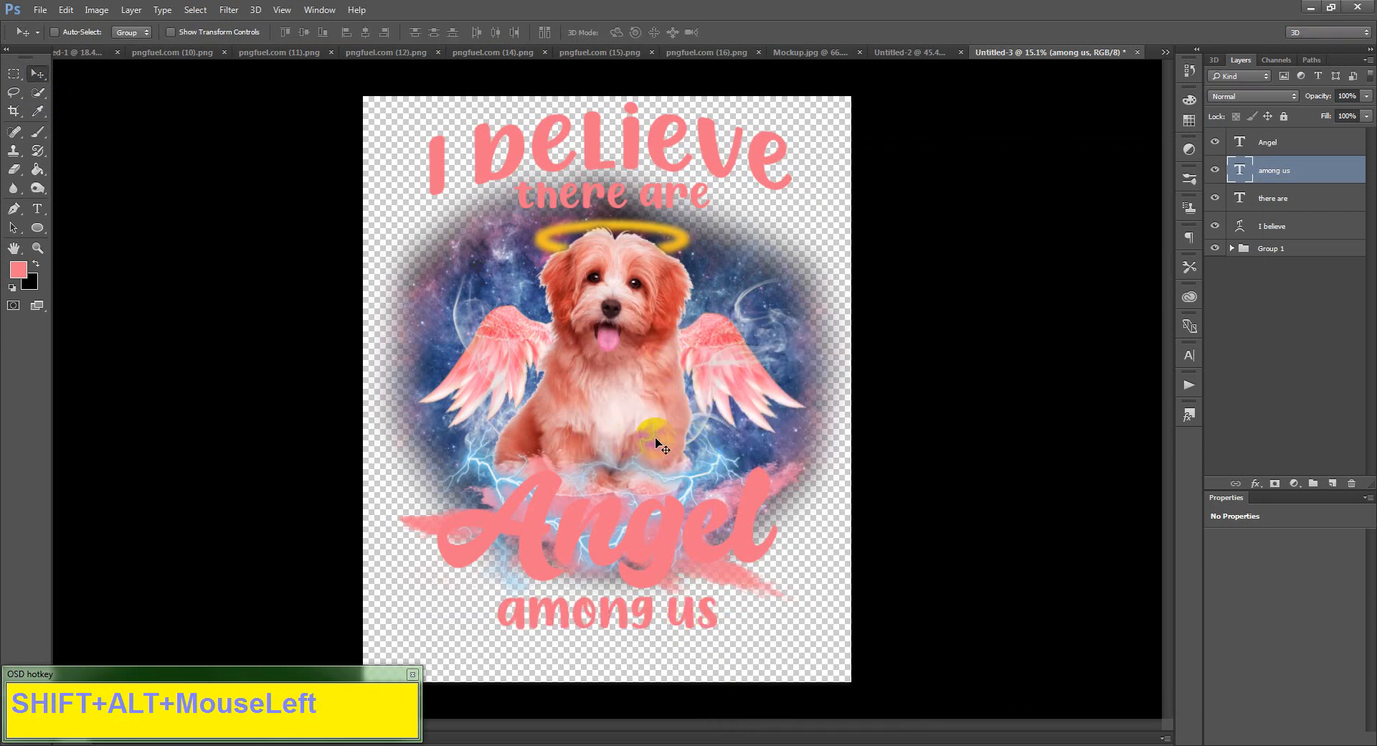
# - Select all four text layers from "Angel" to "I believe" and shift them together slightly left and down
pyautogui.click(1276, 143)
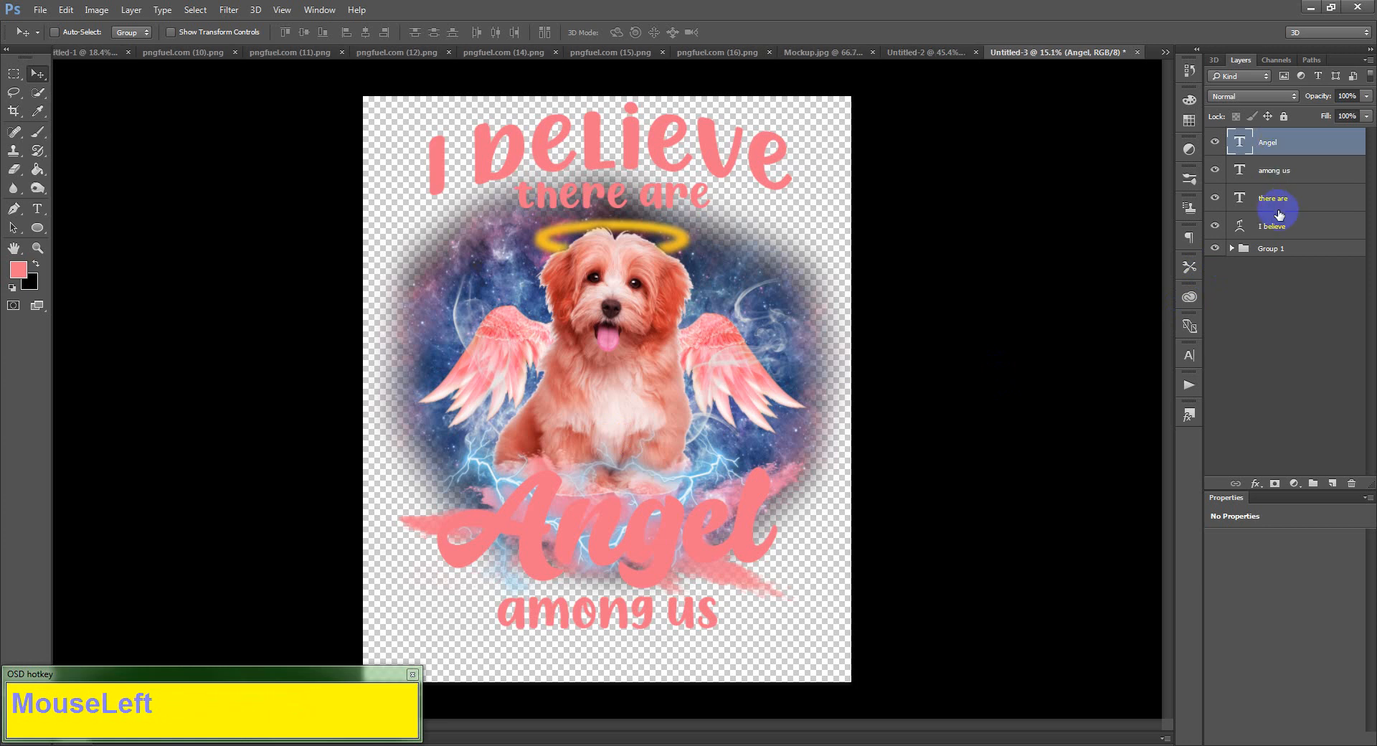
pyautogui.keyDown('shift'); pyautogui.click(1232, 235); pyautogui.keyUp('shift')
pyautogui.press('Left')
pyautogui.press('Left')
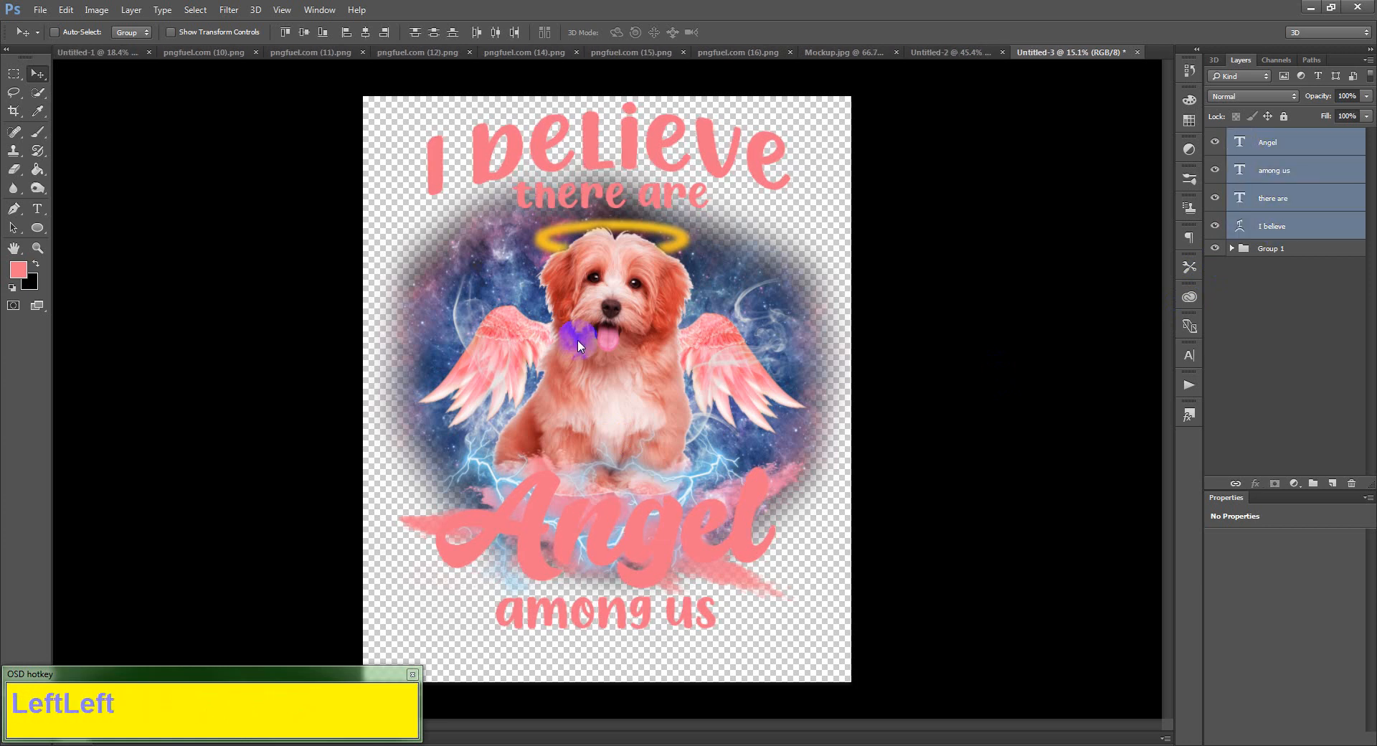
pyautogui.moveTo(636, 430); pyautogui.dragTo(635, 433)
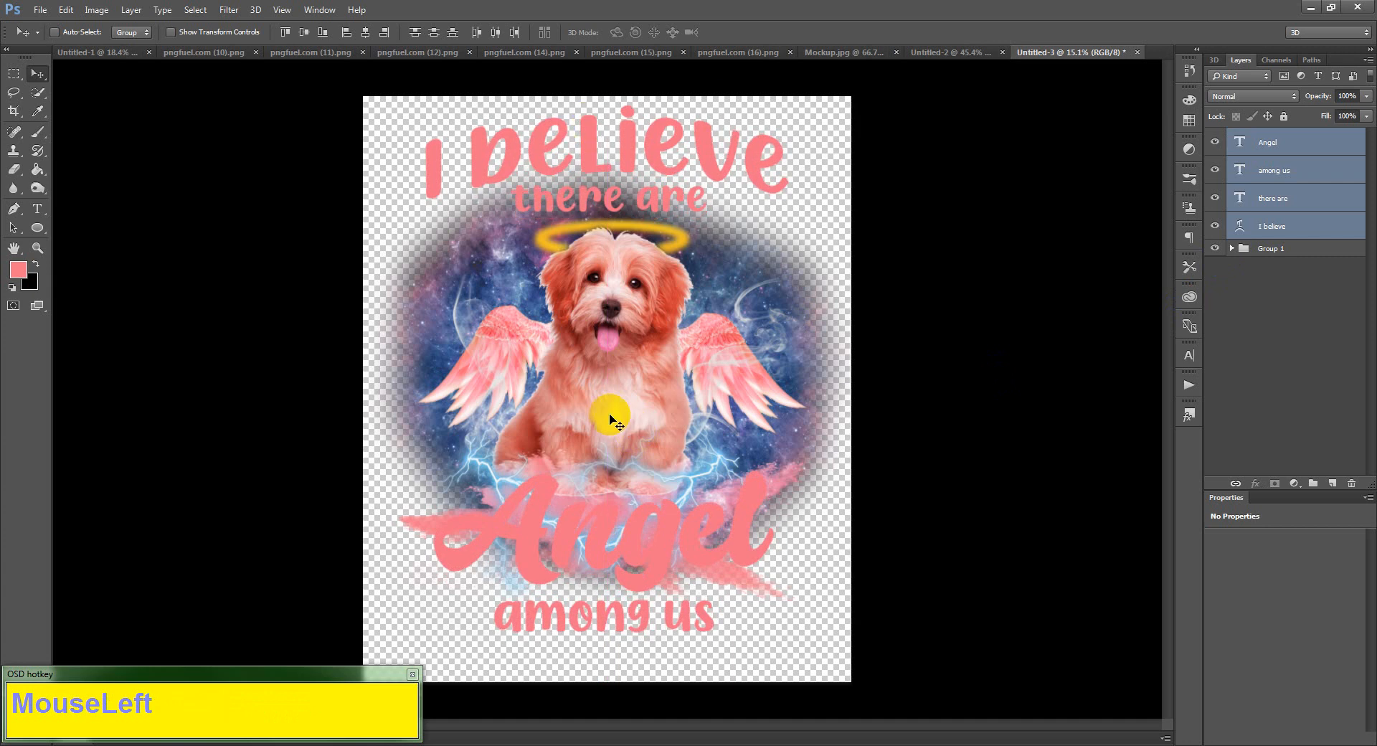
# - Select the "Angel" and "among us" layers and move both lower so the dog's paws and clouds stay uncovered
pyautogui.click(1284, 171)
pyautogui.click(1283, 145)
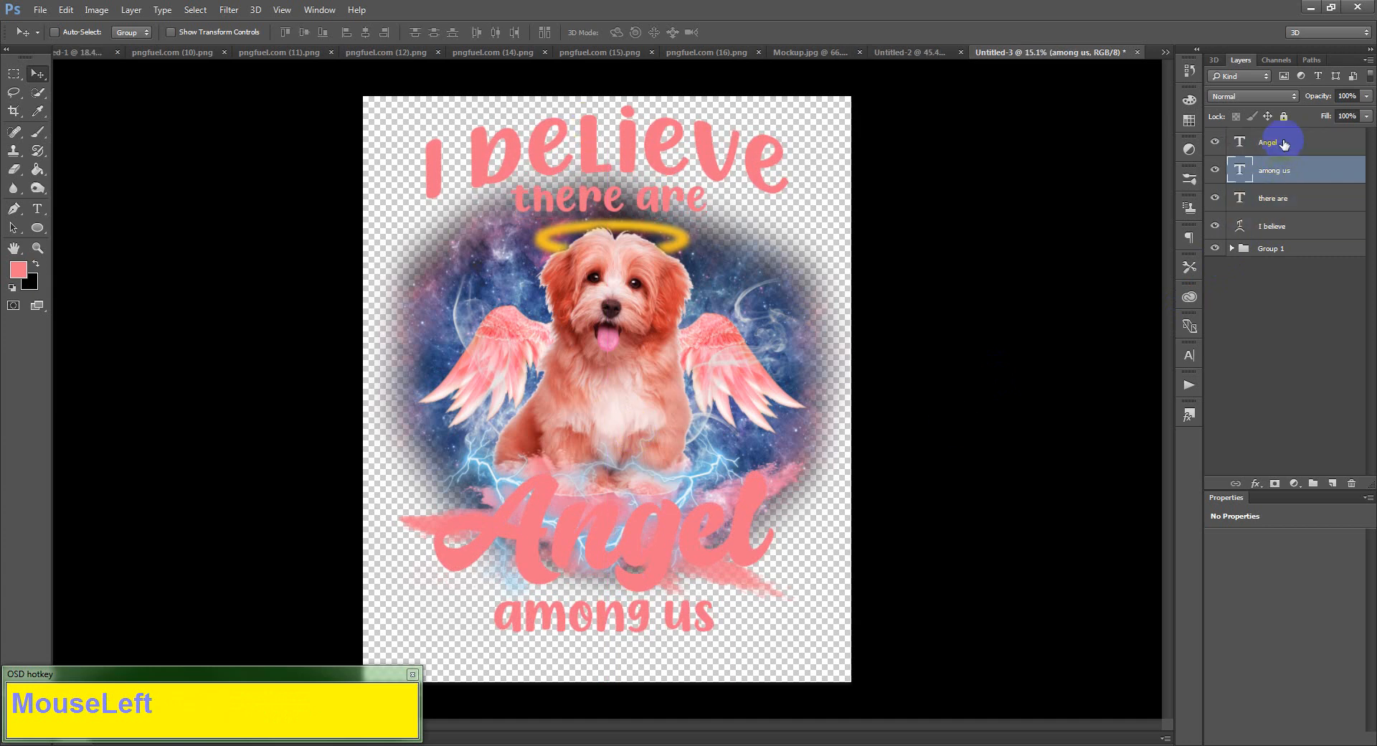
pyautogui.keyDown('ctrl'); pyautogui.click(1273, 169); pyautogui.keyUp('ctrl')
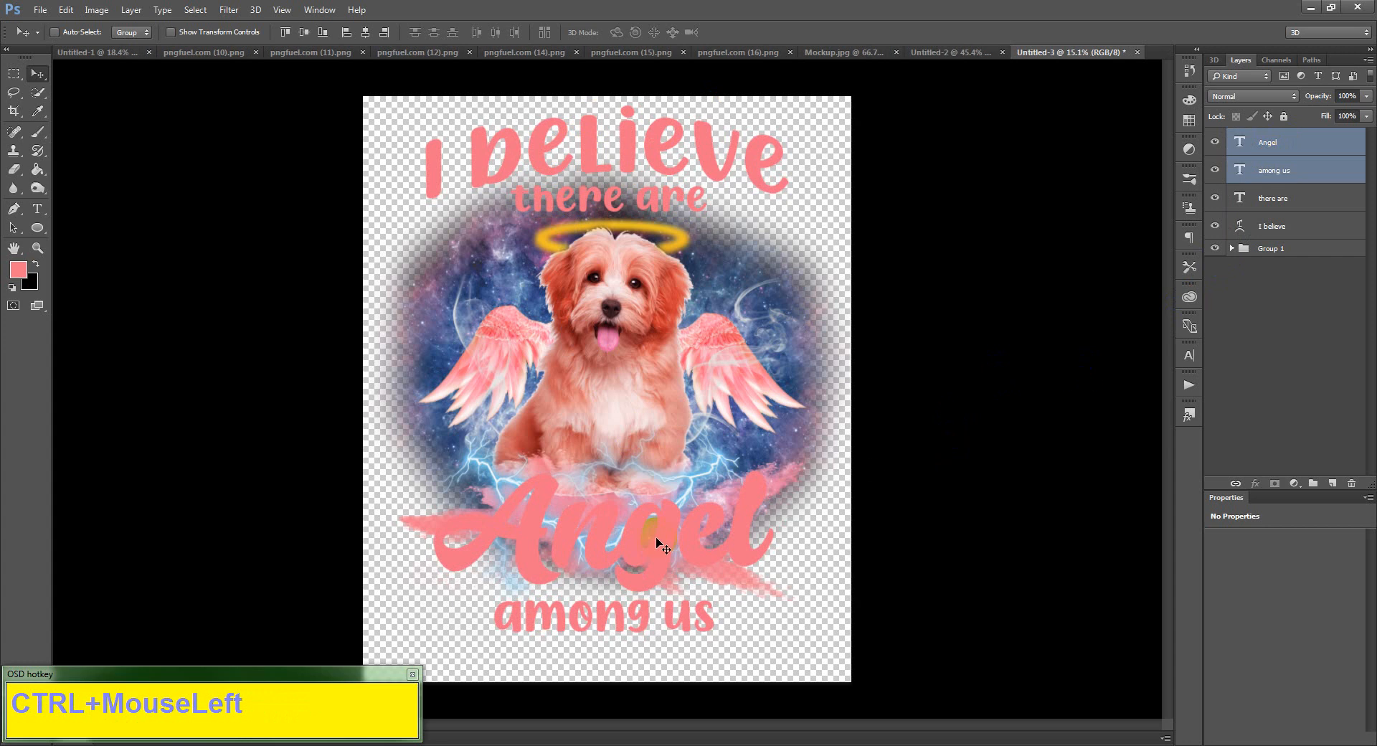
pyautogui.moveTo(654, 541); pyautogui.dragTo(663, 579)
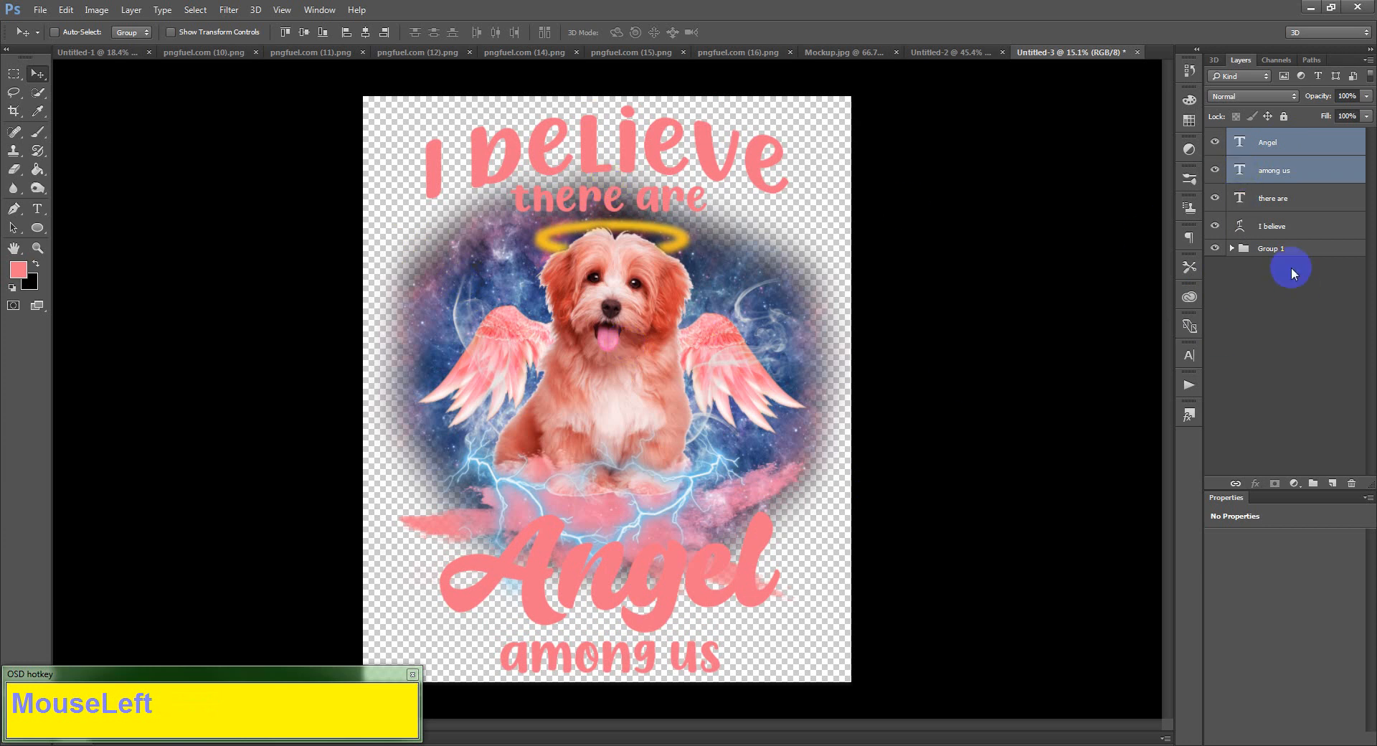
# - Scale Group 1 proportionally from its centre to about 104.3%, then shift the artwork slightly down and nudge it right
pyautogui.click(1269, 248)
pyautogui.hotkey('ctrl', 't')
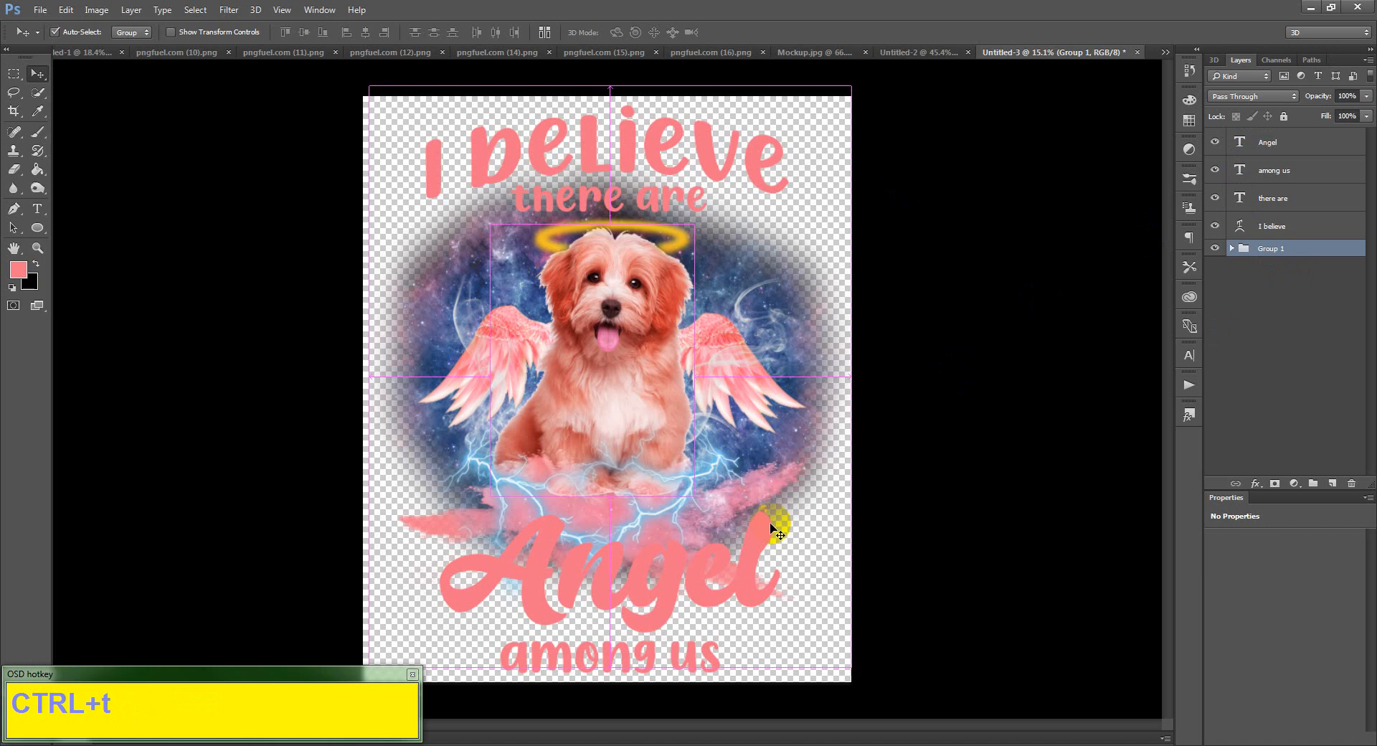
pyautogui.moveTo(851, 668); pyautogui.dragTo(862, 681)
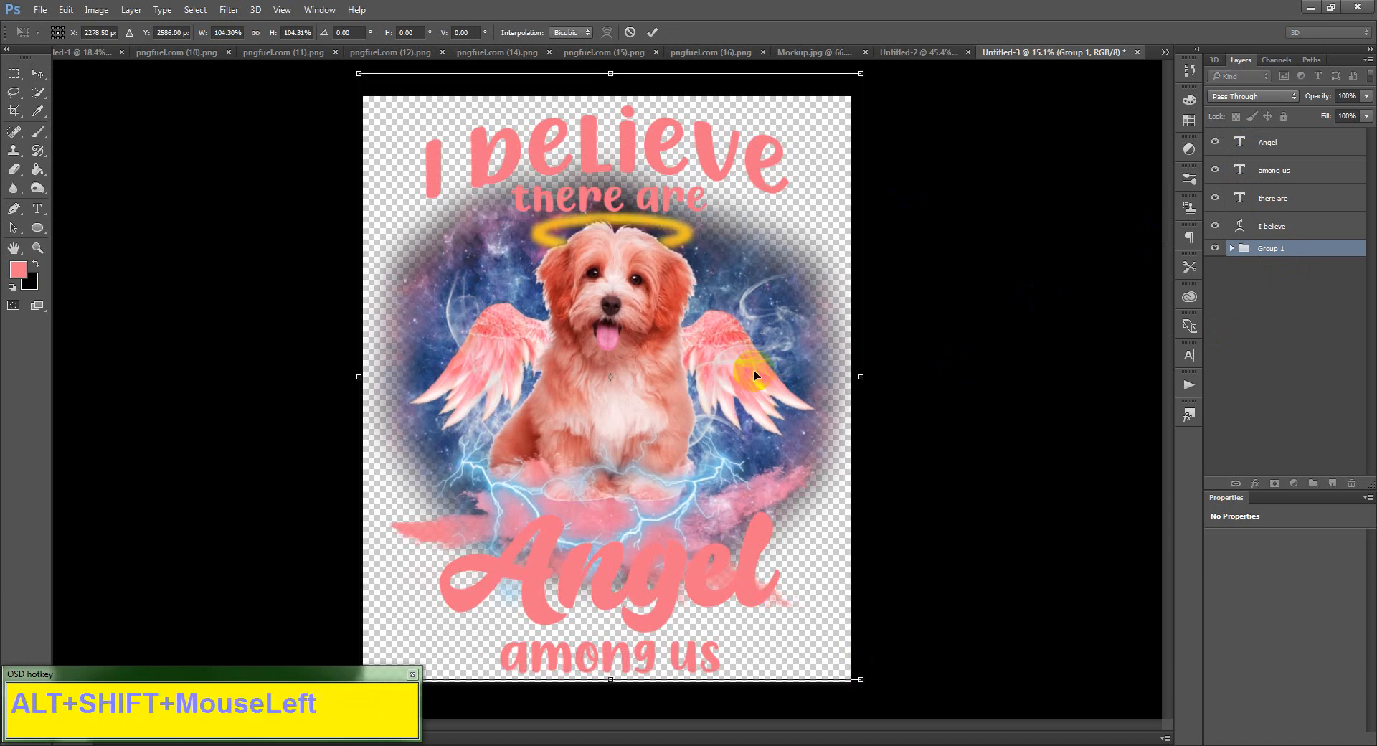
pyautogui.moveTo(750, 367); pyautogui.dragTo(750, 379)
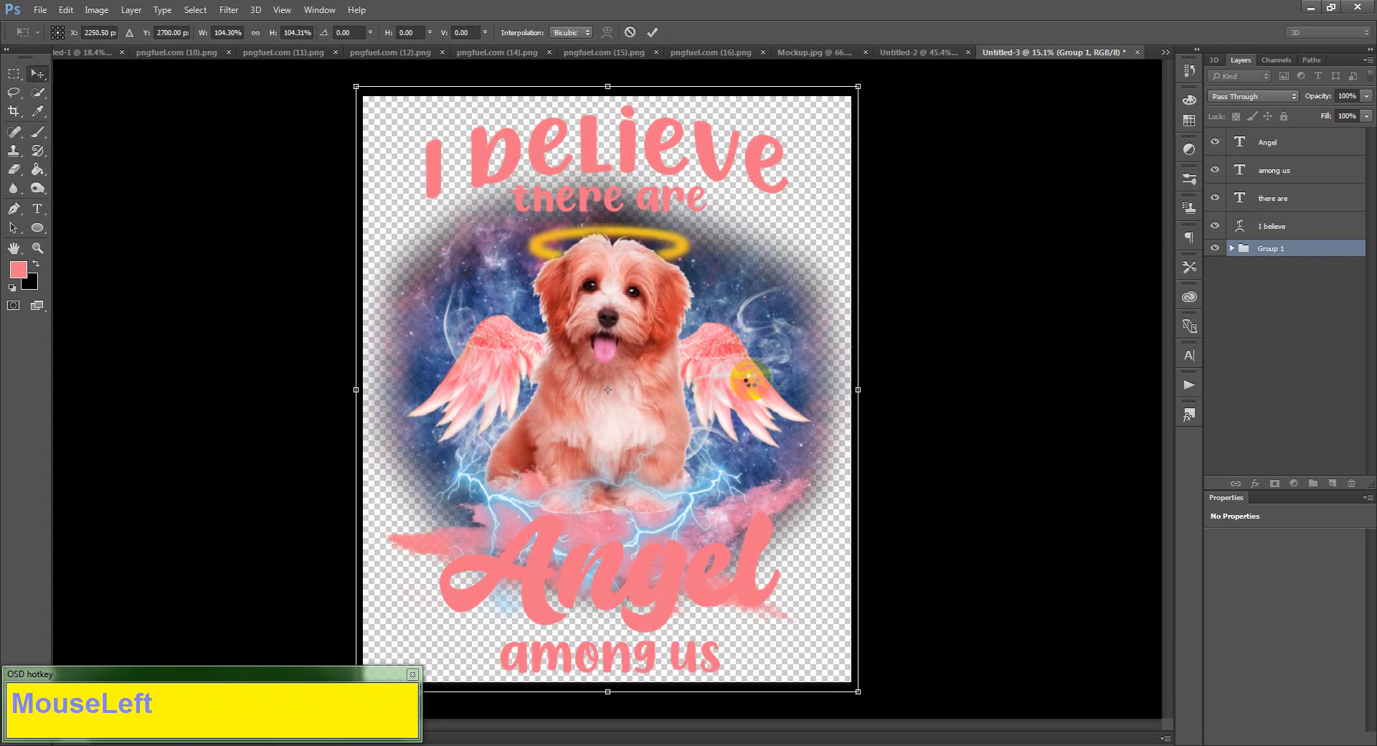
pyautogui.doubleClick(749, 380)
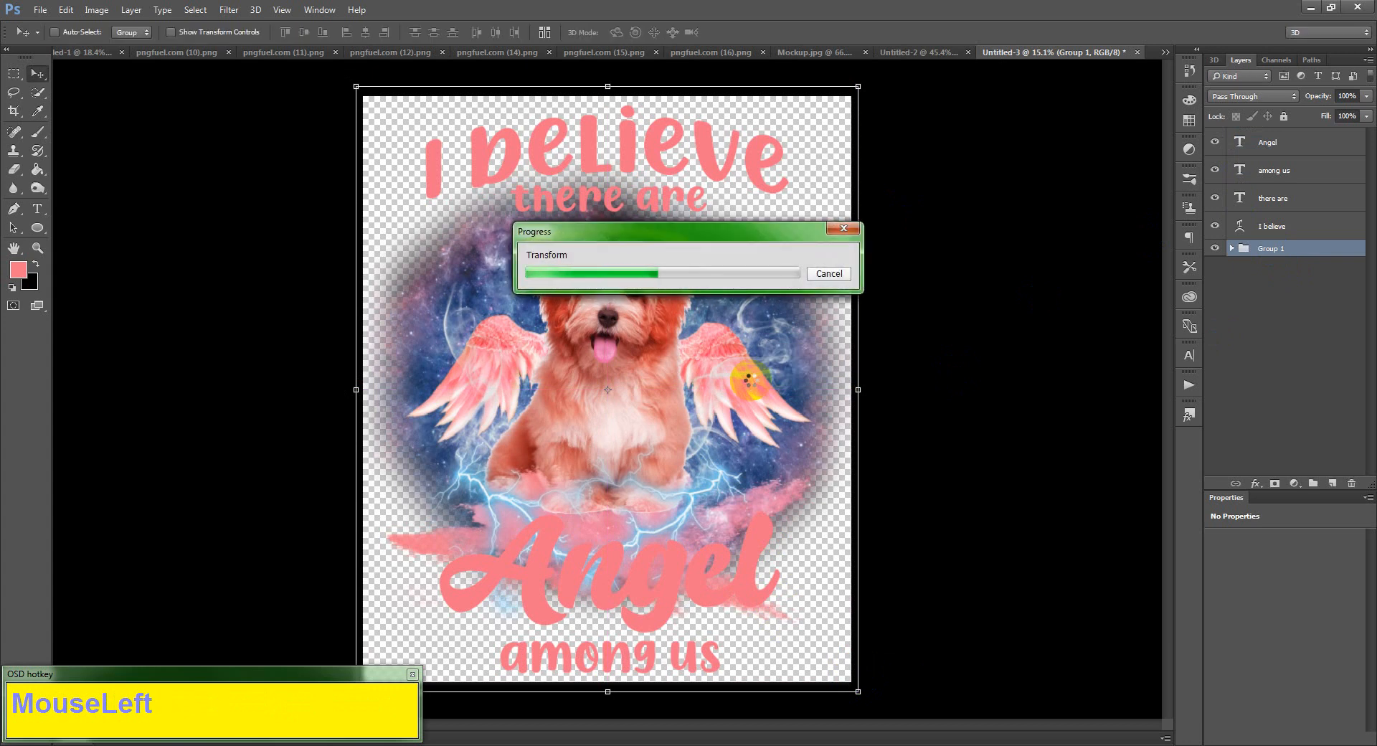
pyautogui.press('Right')
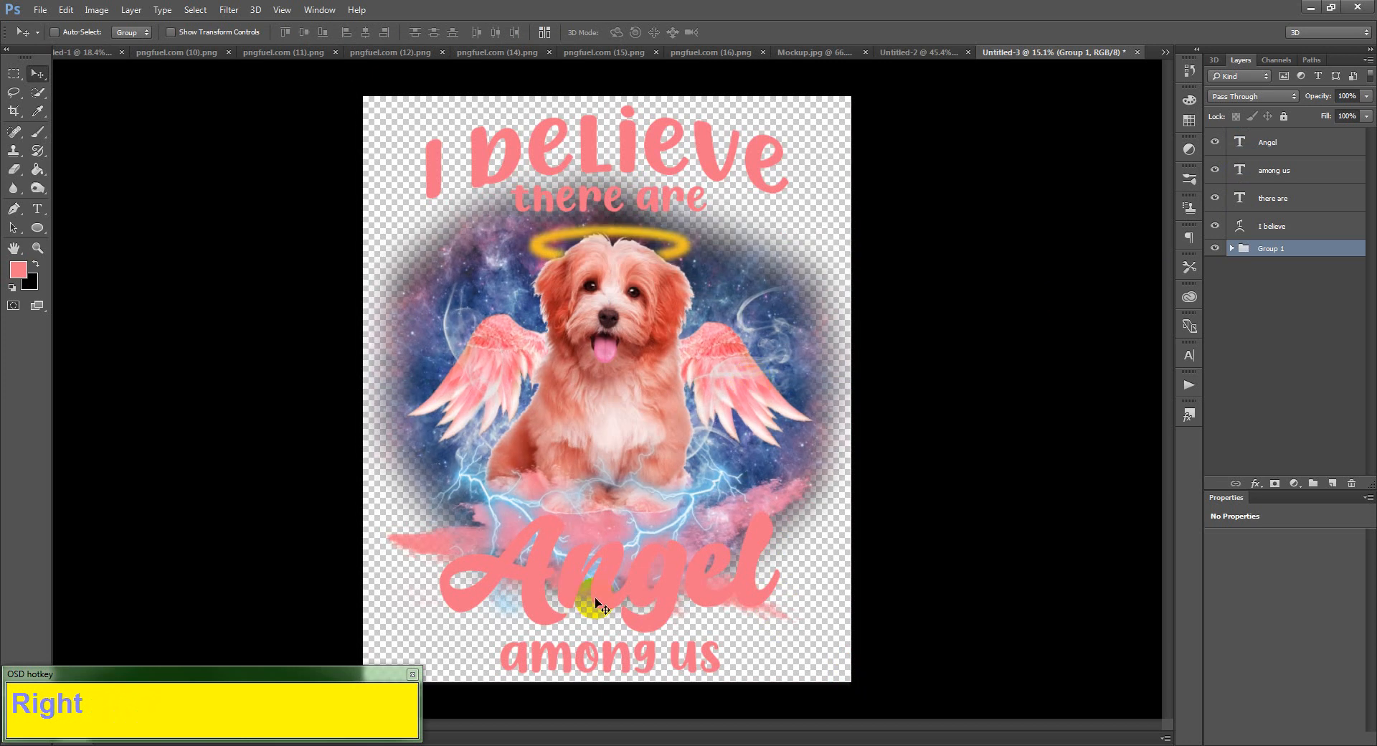
# - Copy the entire crack image from pngfuel.com (10).png and paste it into Untitled-3 directly above Group 1
pyautogui.click(918, 50)
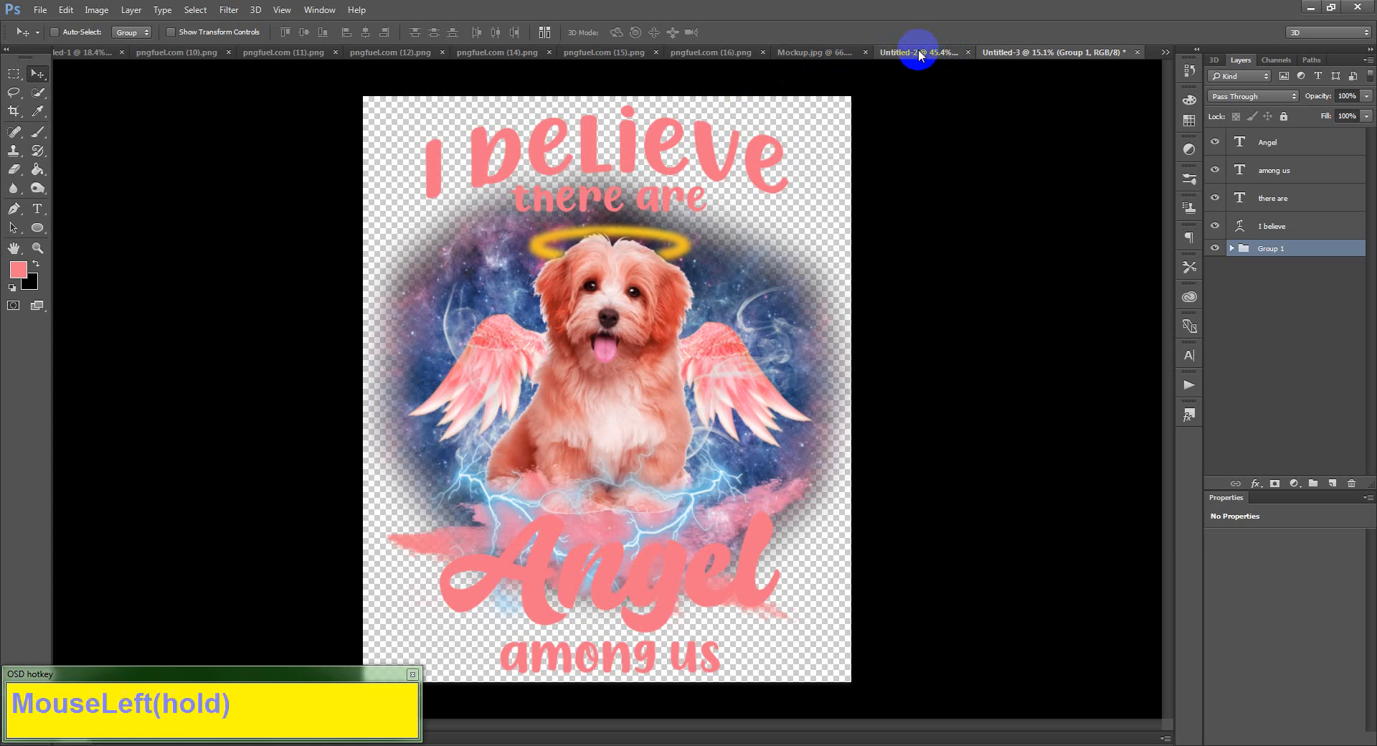
pyautogui.keyDown('alt'); pyautogui.scroll(1, 578, 622); pyautogui.keyUp('alt')
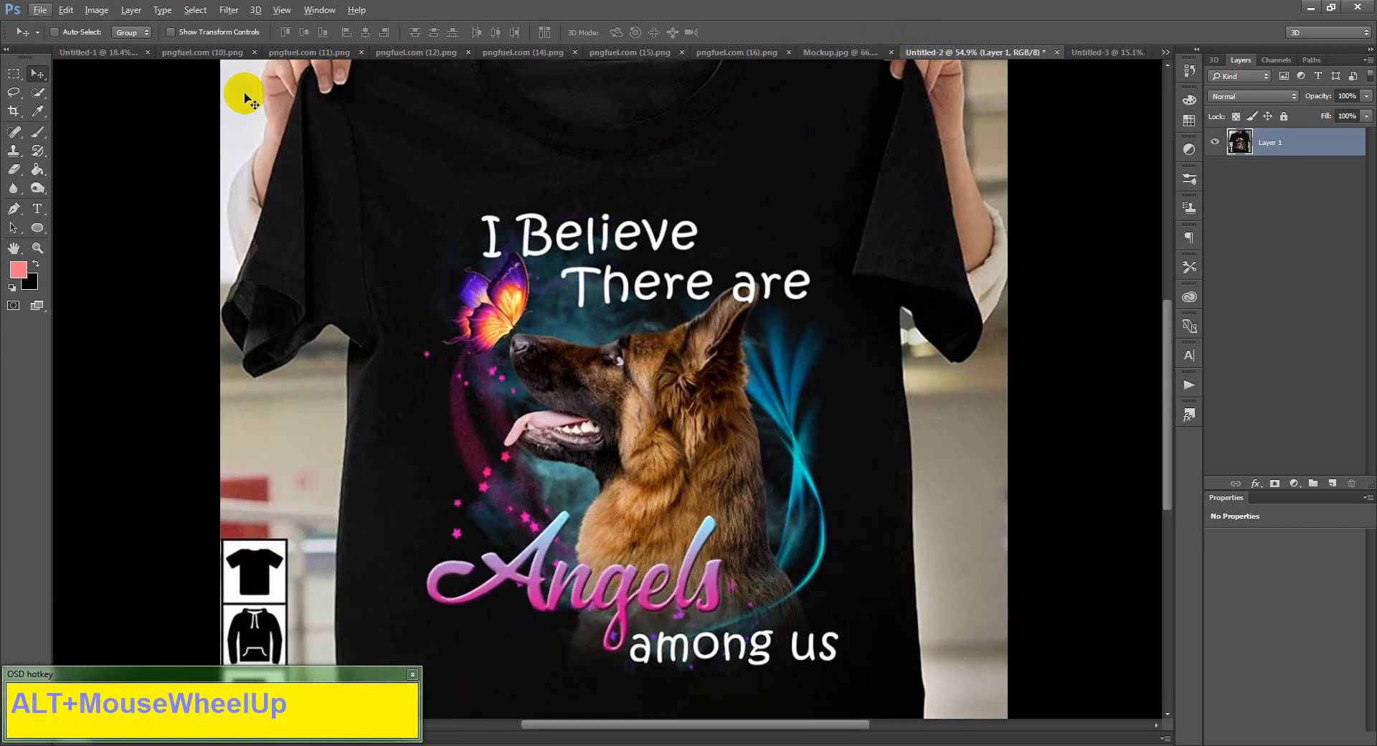
pyautogui.click(109, 54)
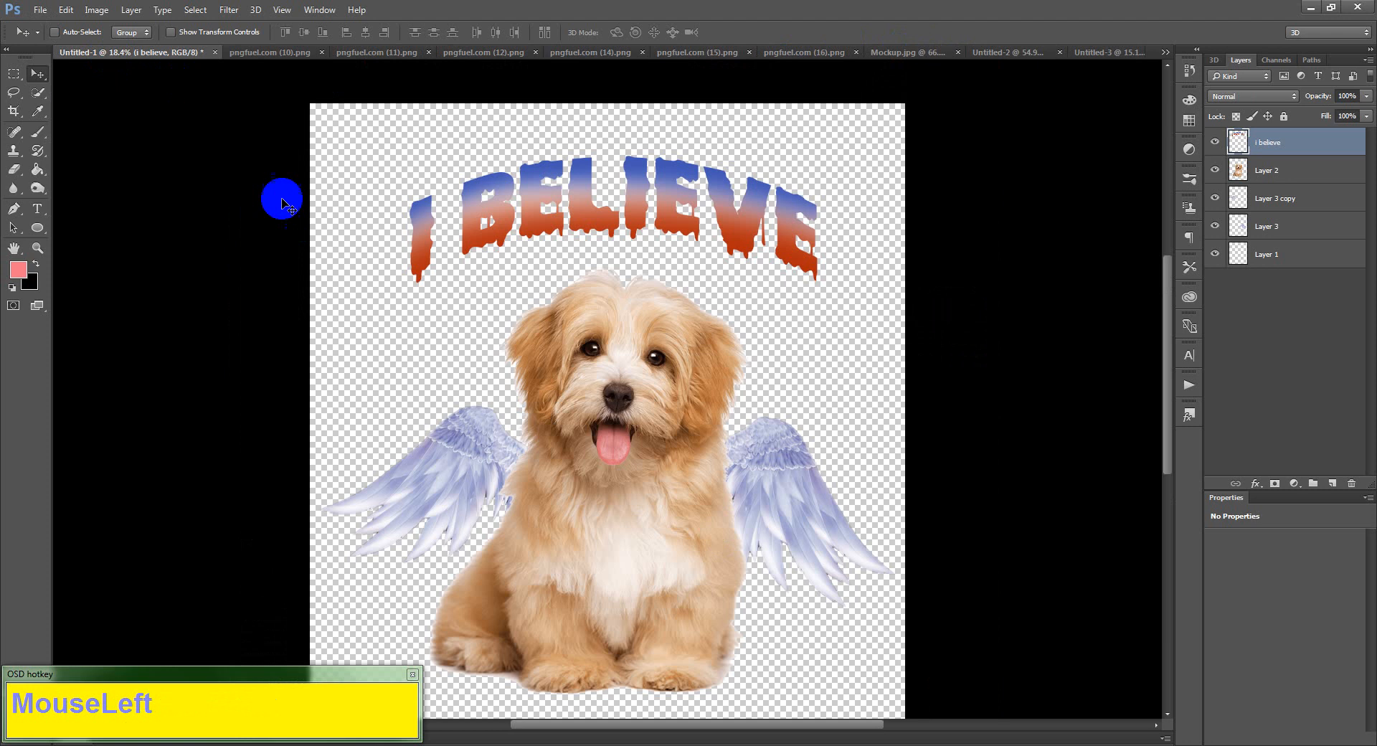
pyautogui.click(255, 53)
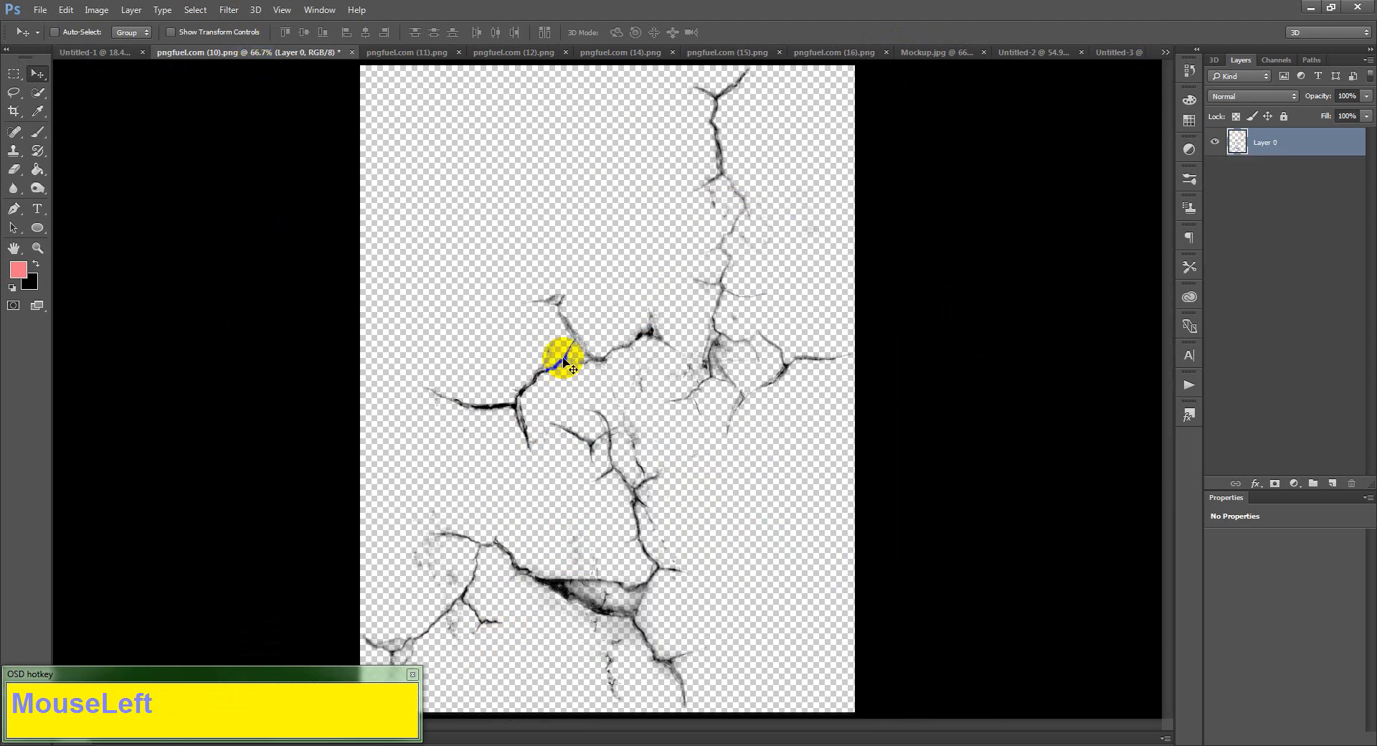
pyautogui.hotkey('ctrl', 'a')
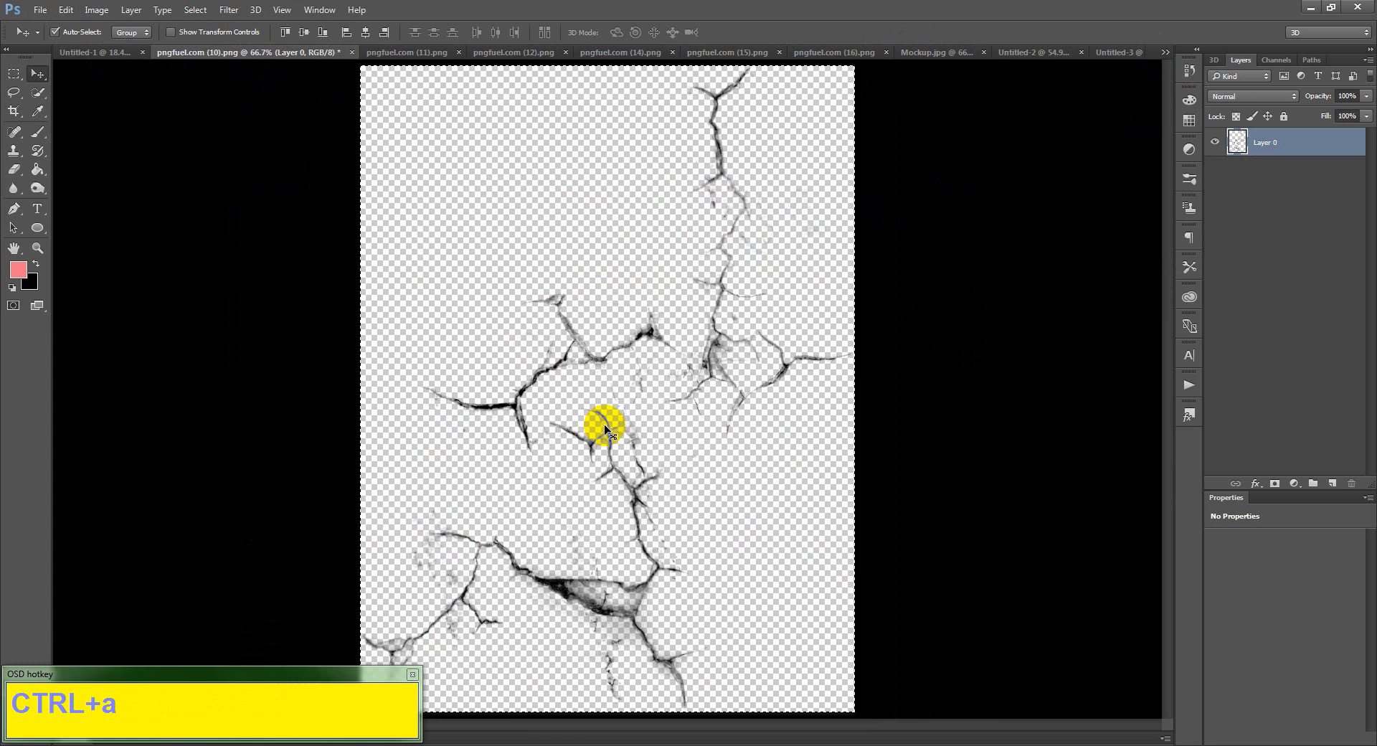
pyautogui.hotkey('ctrl', 'c')
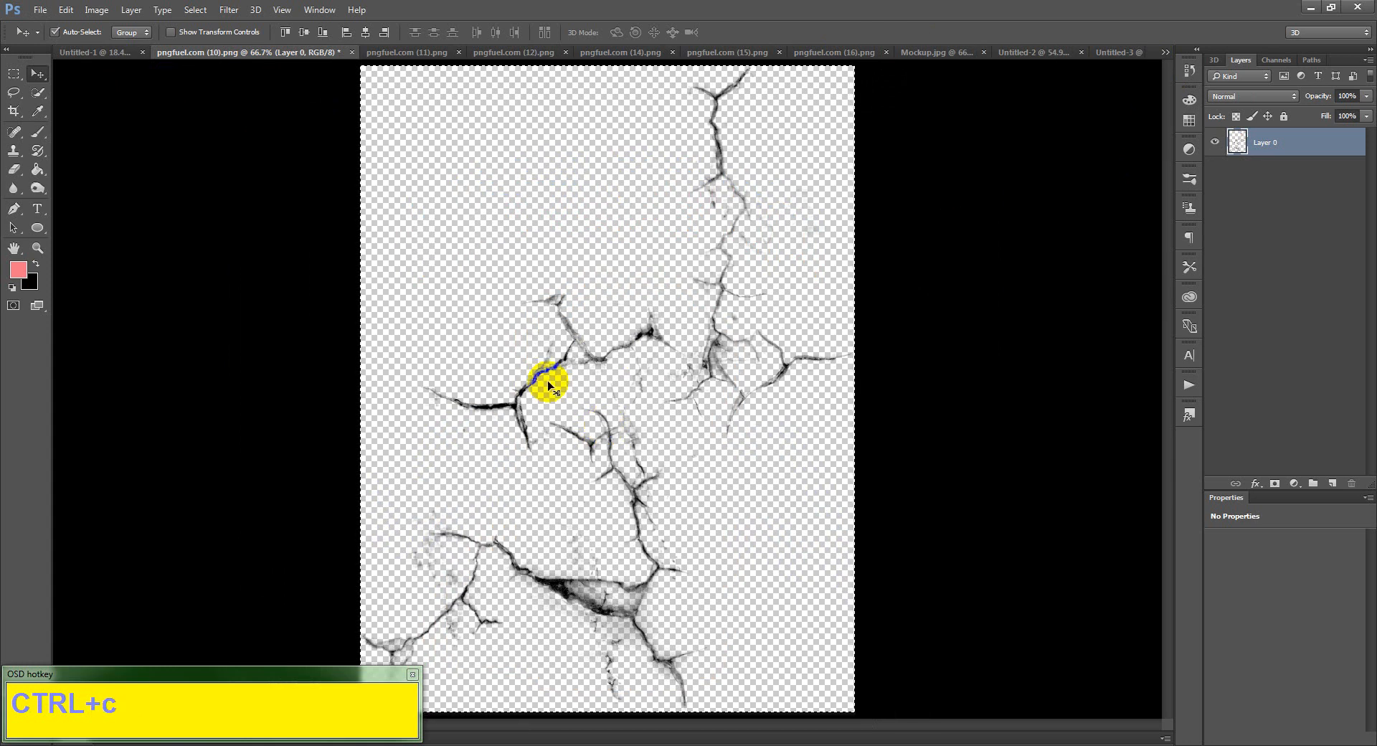
pyautogui.click(1111, 49)
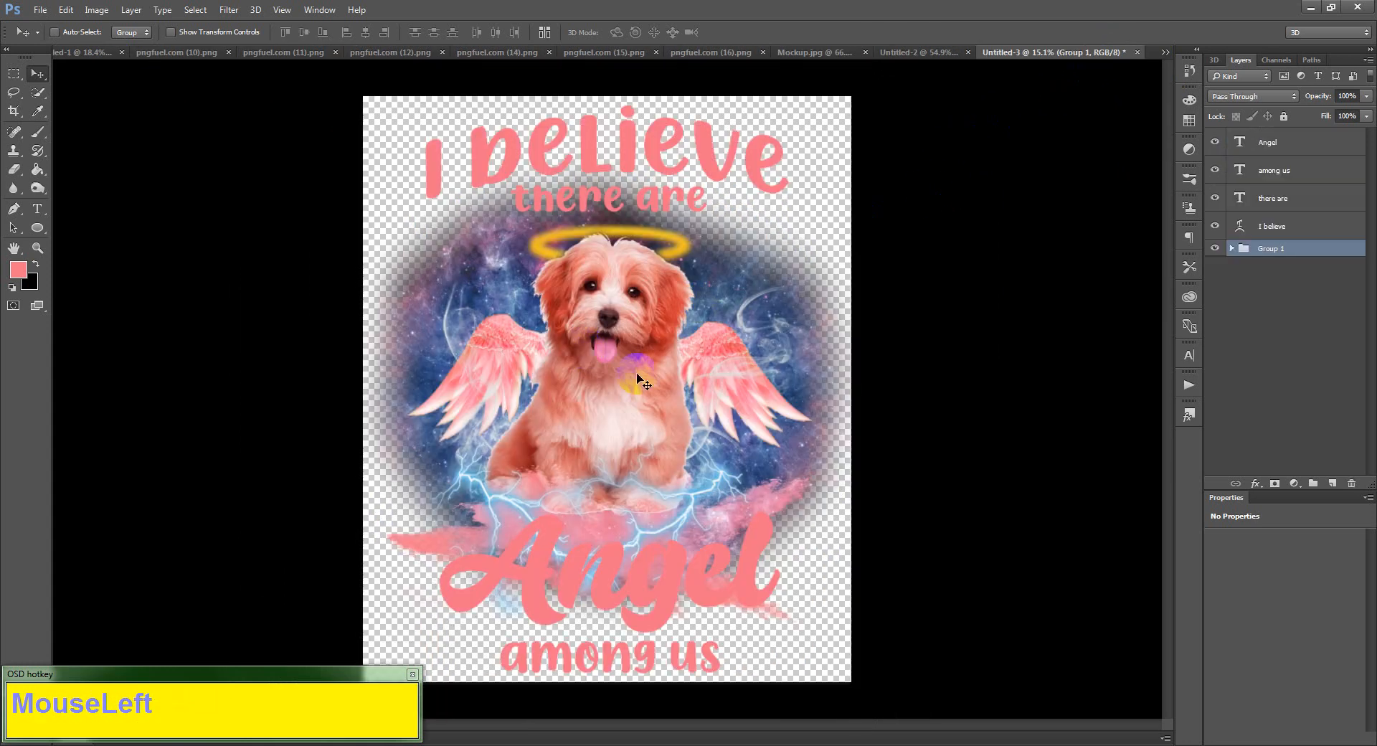
pyautogui.hotkey('ctrl', 'v')
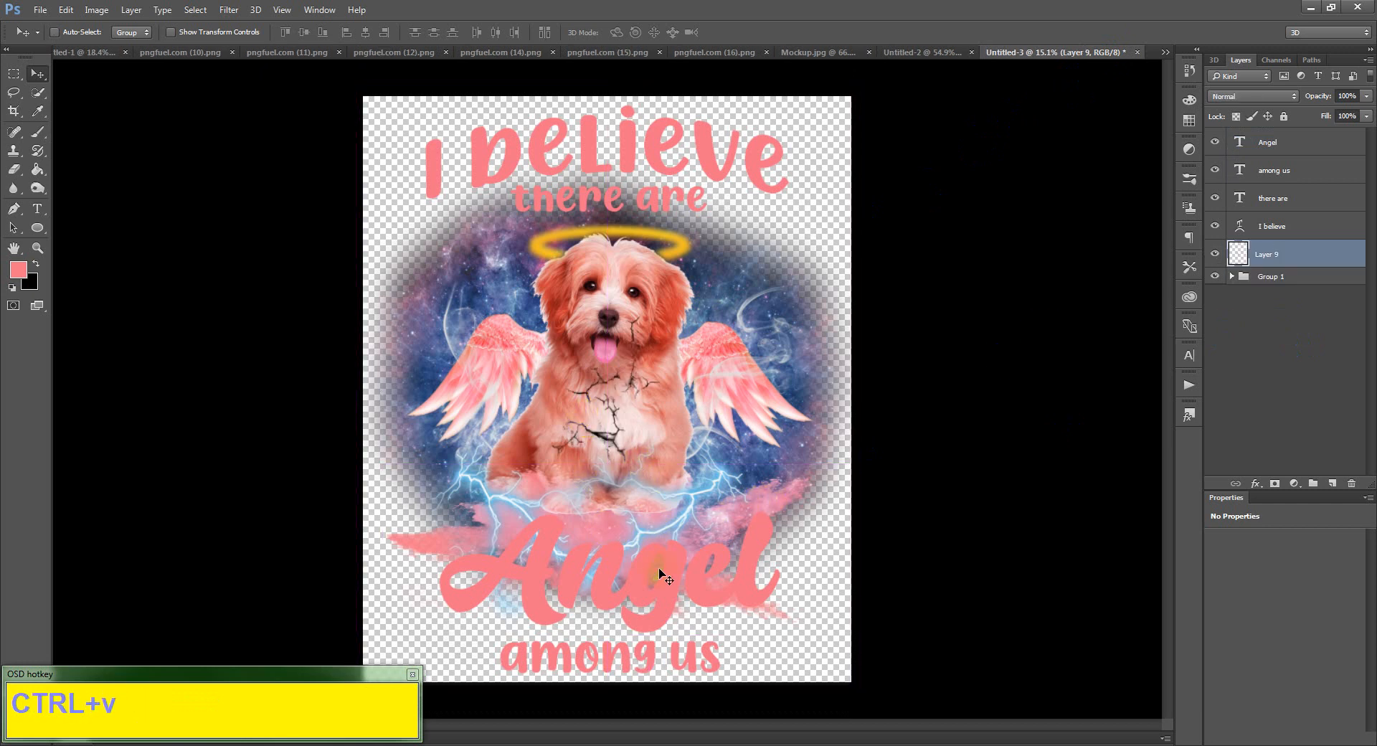
# - Give the "Angel" text layer an Inner Bevel with increased depth, leaving its drop shadow off after trying it
pyautogui.click(1274, 151)
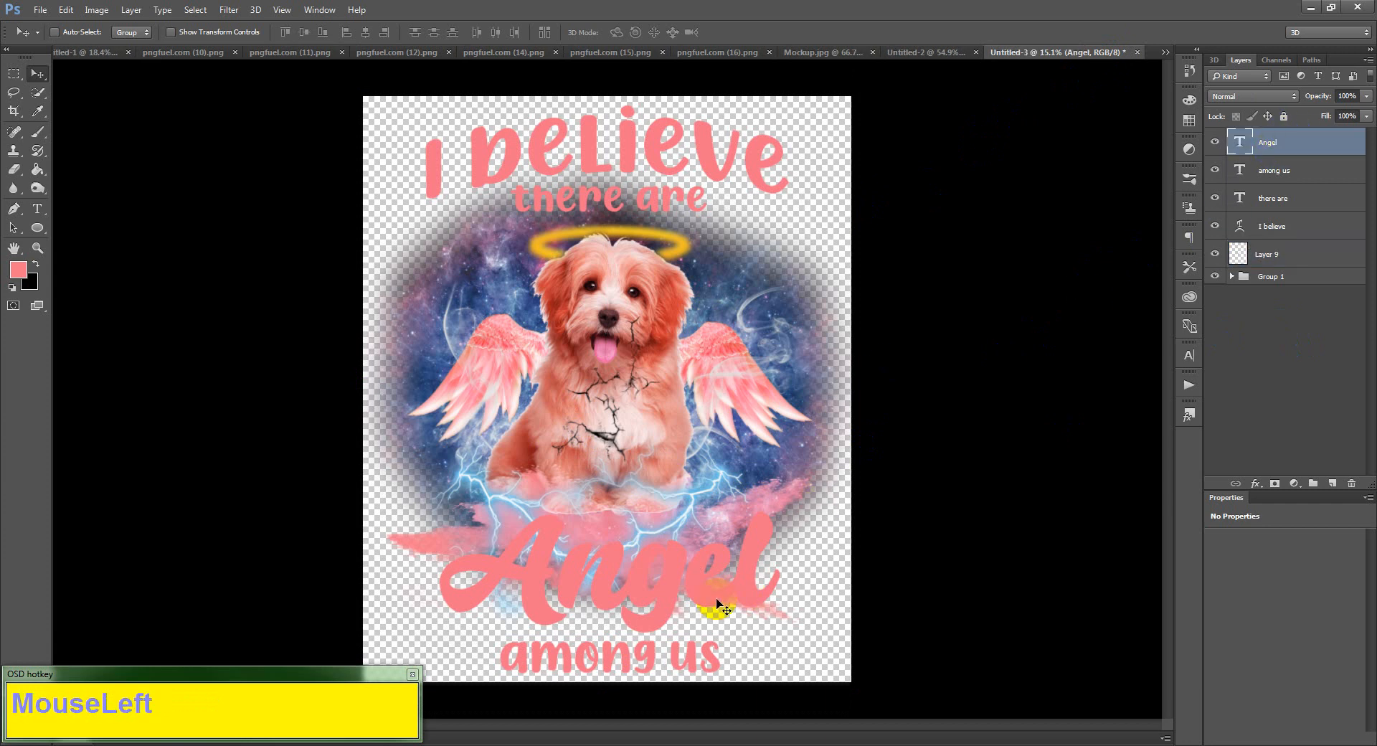
pyautogui.doubleClick(1314, 147)
pyautogui.moveTo(533, 263); pyautogui.dragTo(1022, 254)
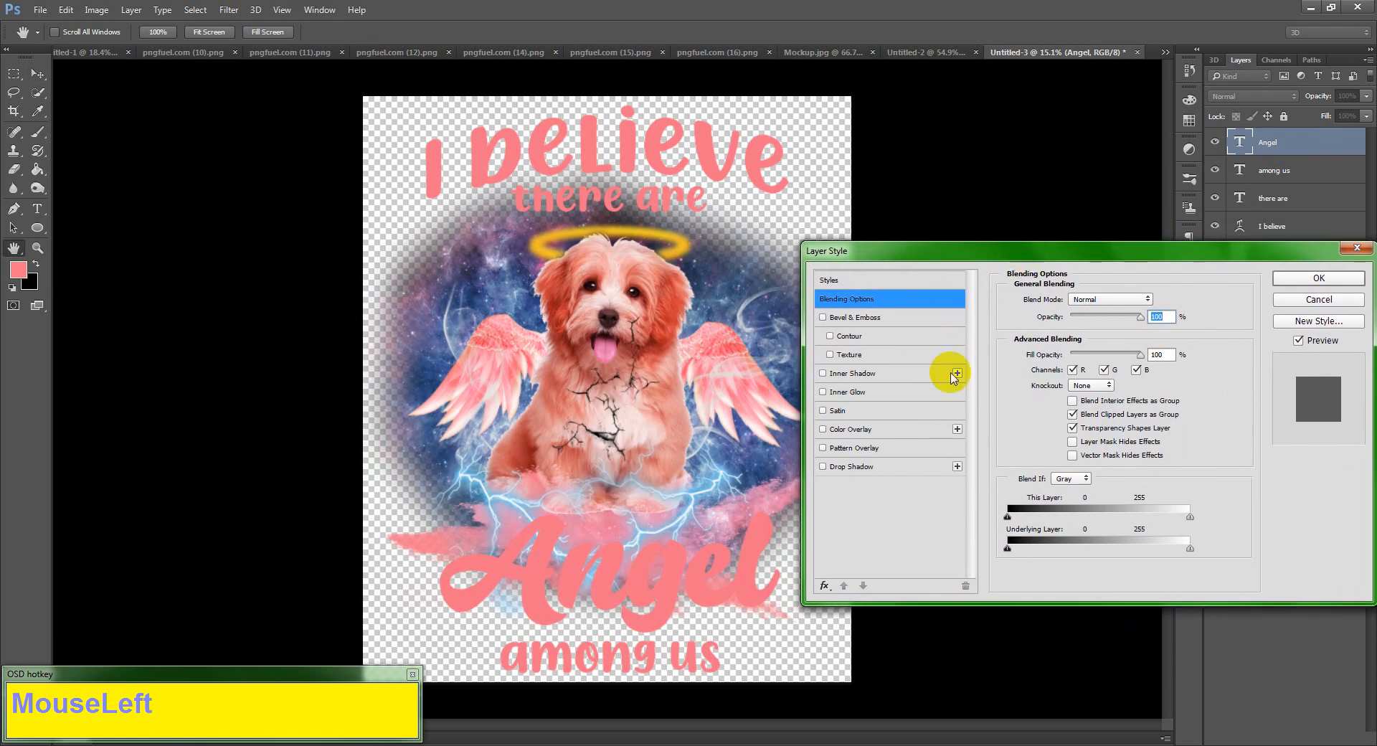
pyautogui.click(823, 467)
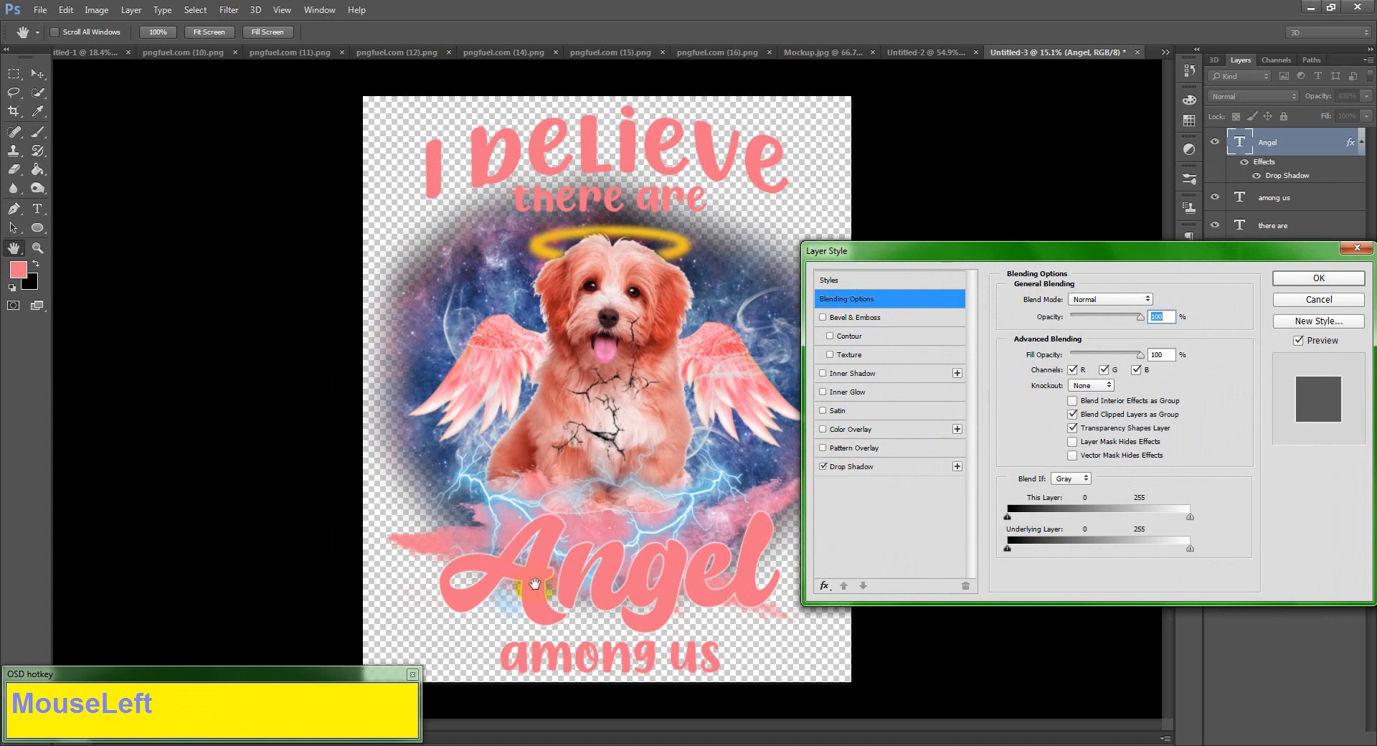
pyautogui.click(822, 467)
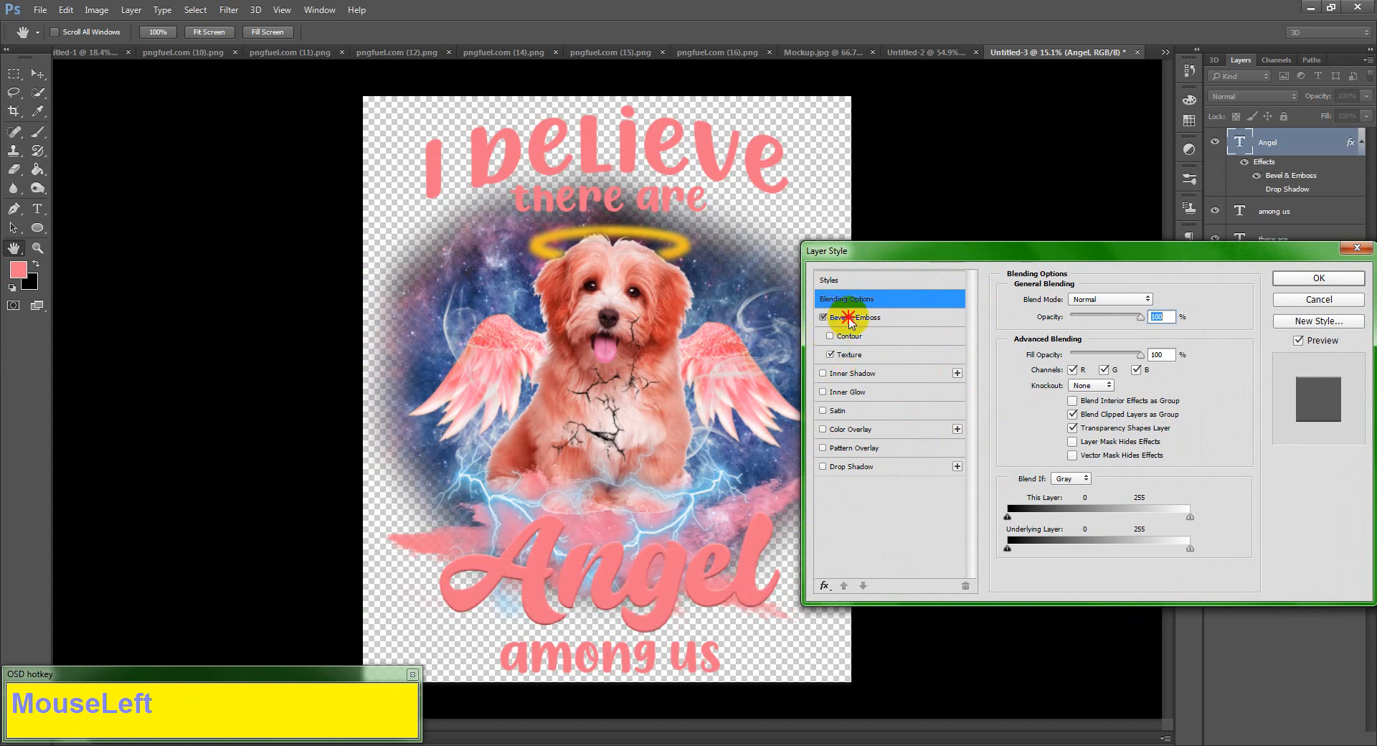
pyautogui.click(844, 320)
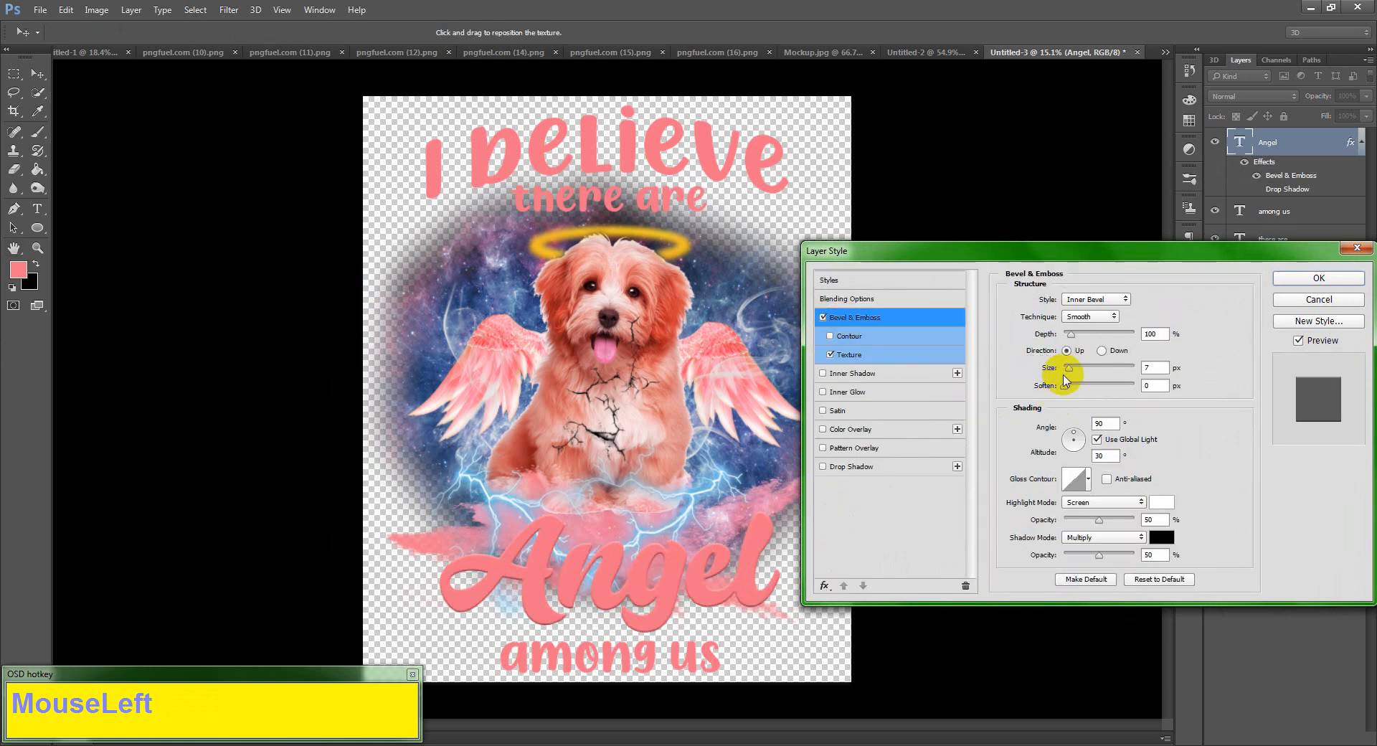
pyautogui.moveTo(1071, 337); pyautogui.dragTo(1099, 334)
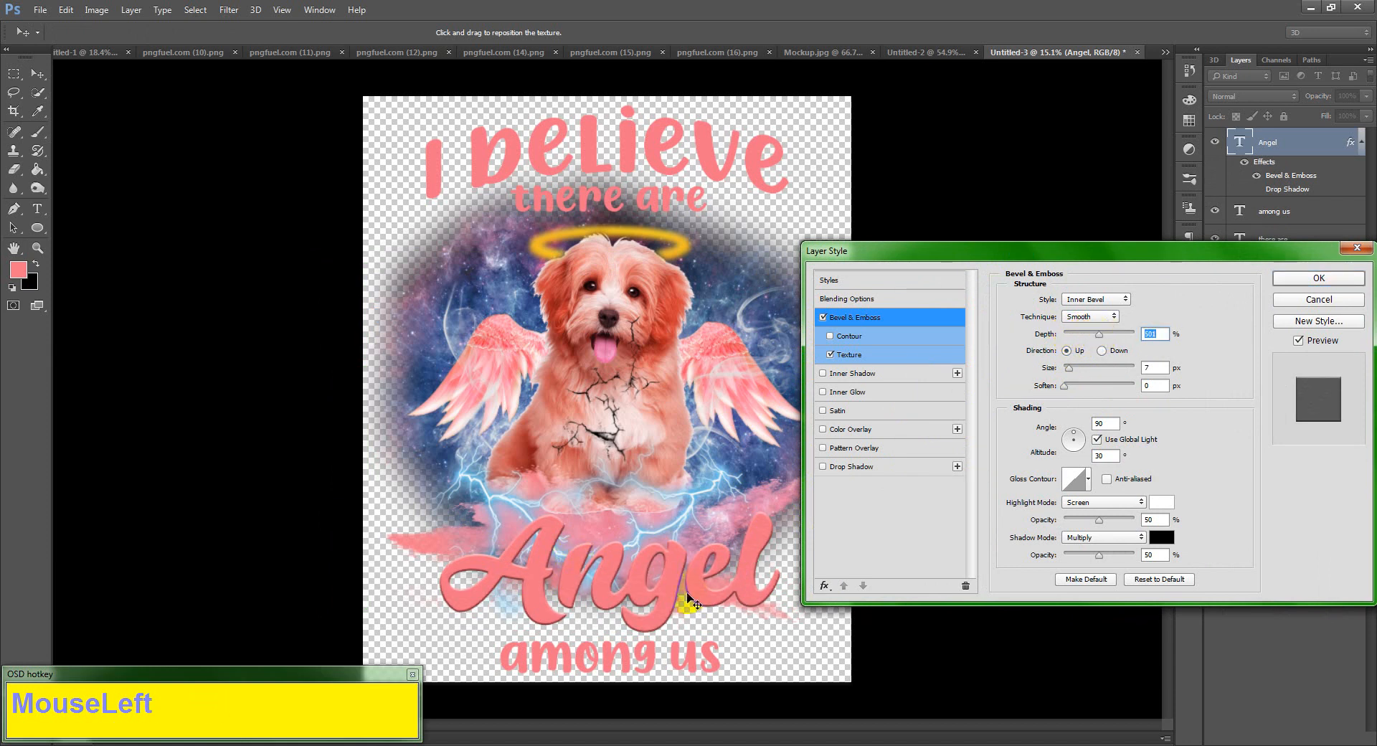
# - Try several grunge texture patterns on the bevel of the "Angel" text
pyautogui.click(848, 354)
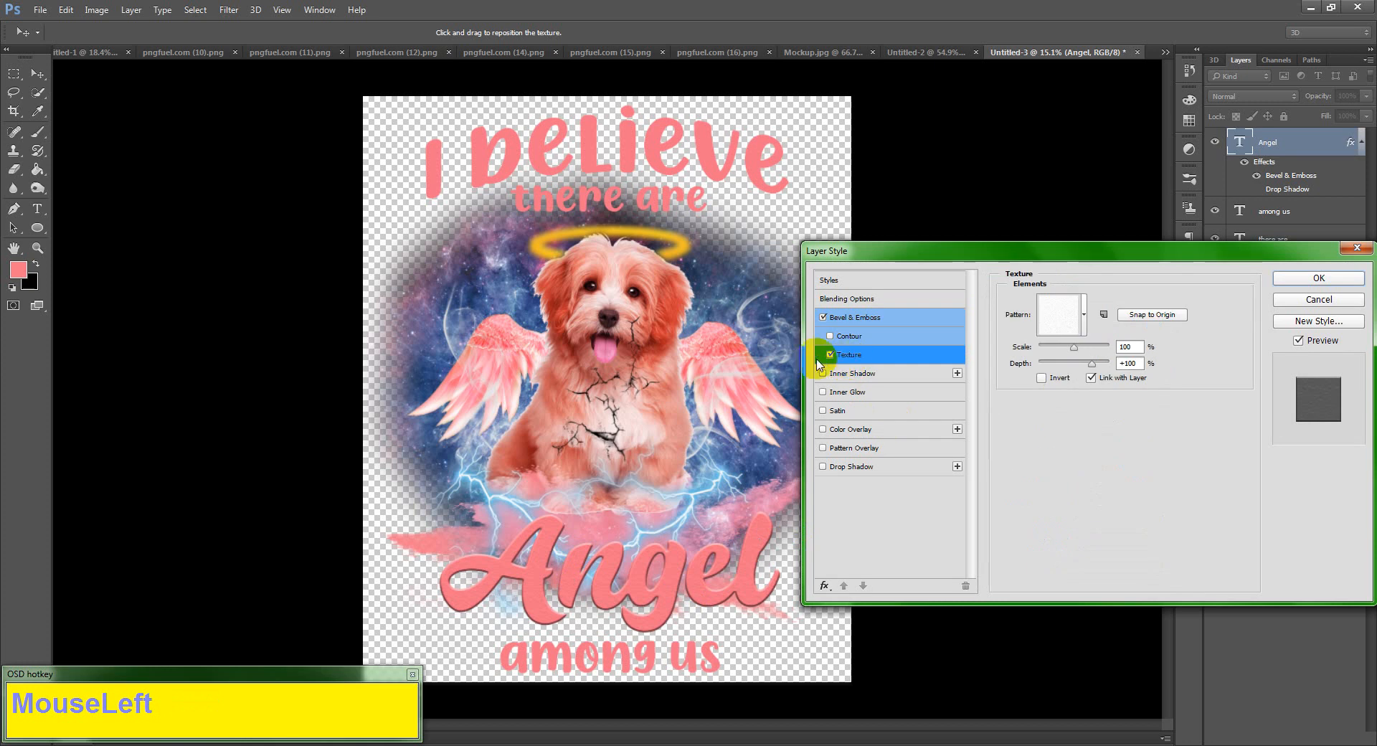
pyautogui.moveTo(1069, 314); pyautogui.dragTo(1087, 406)
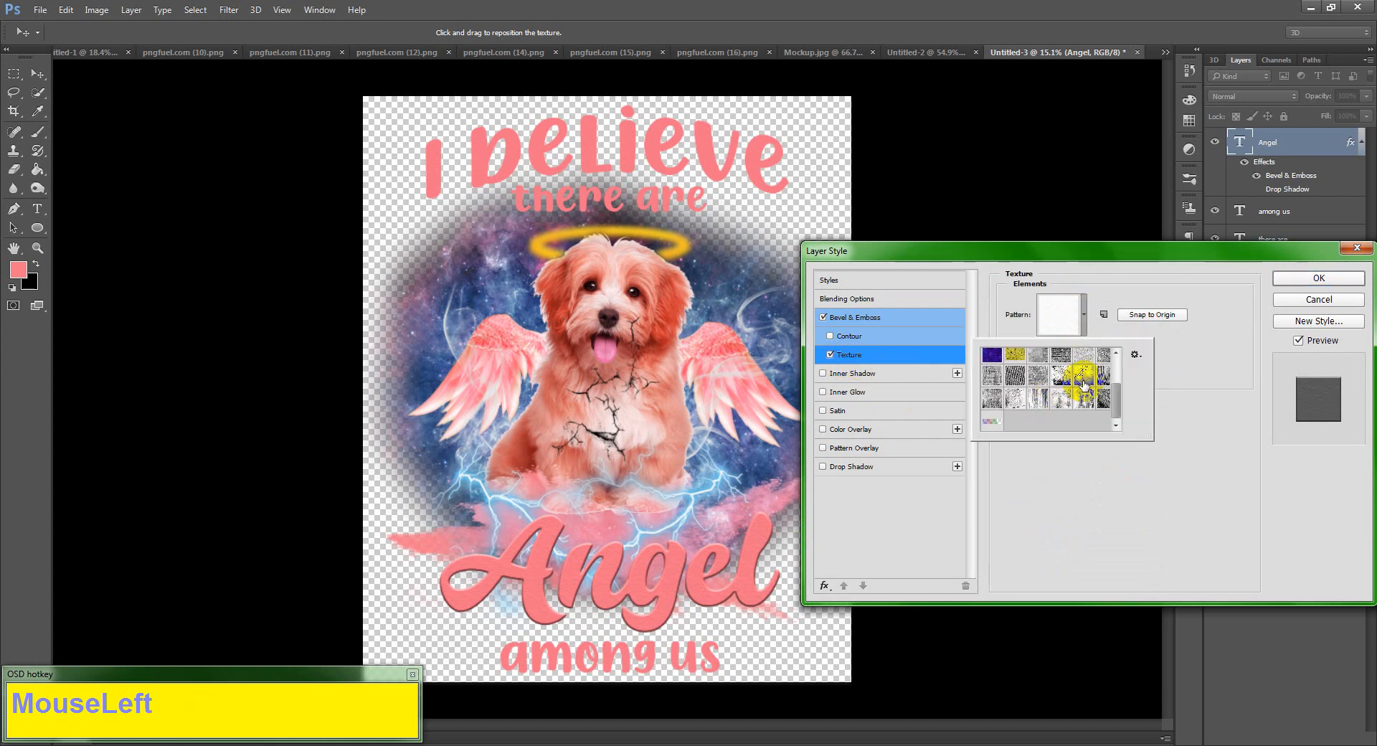
pyautogui.click(1084, 381)
pyautogui.click(1054, 380)
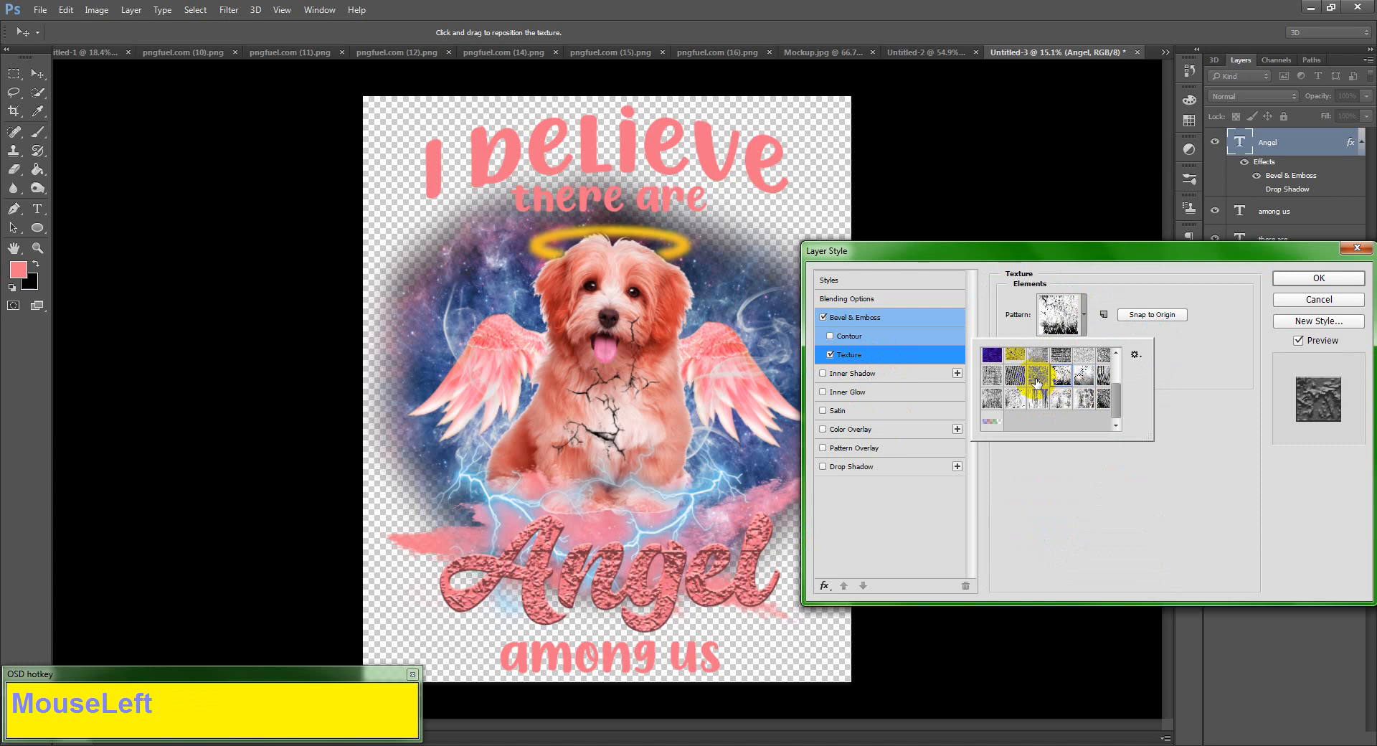
pyautogui.click(1036, 380)
pyautogui.click(1014, 399)
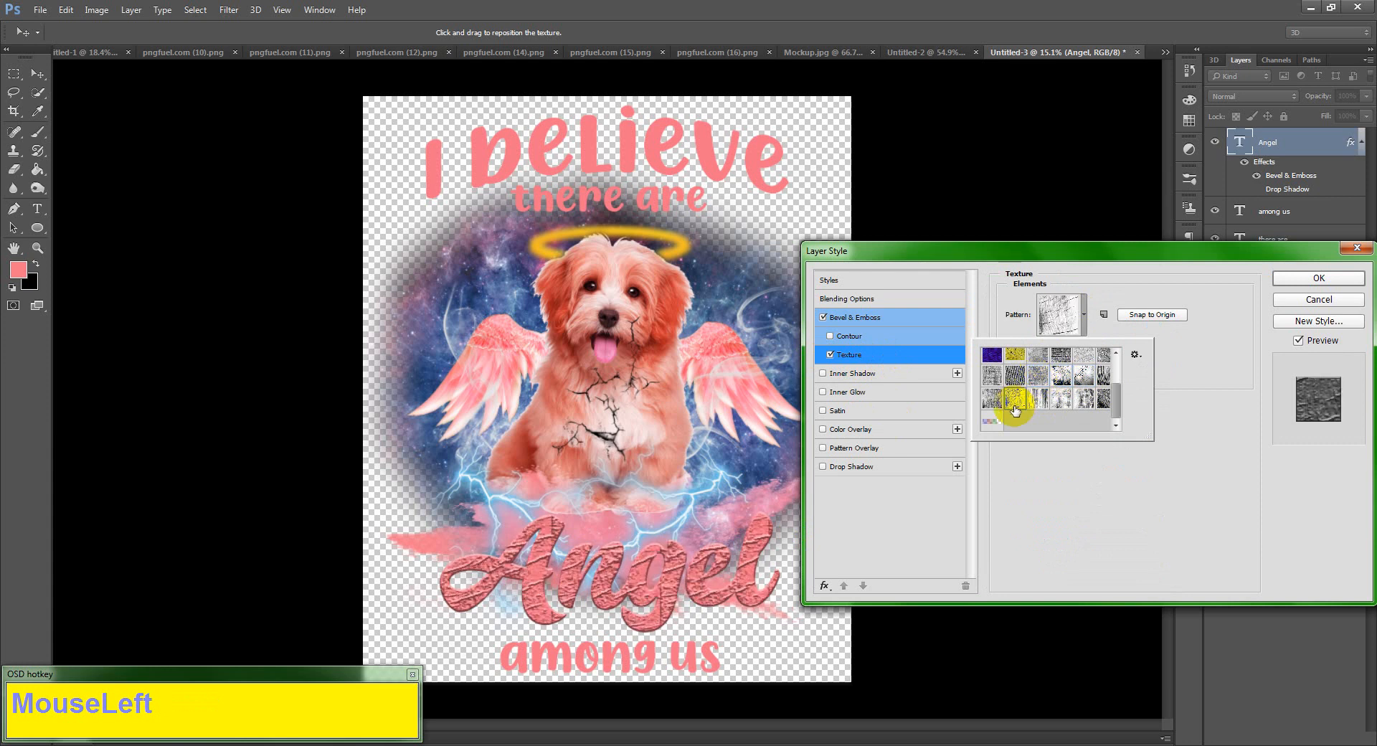
pyautogui.click(1086, 355)
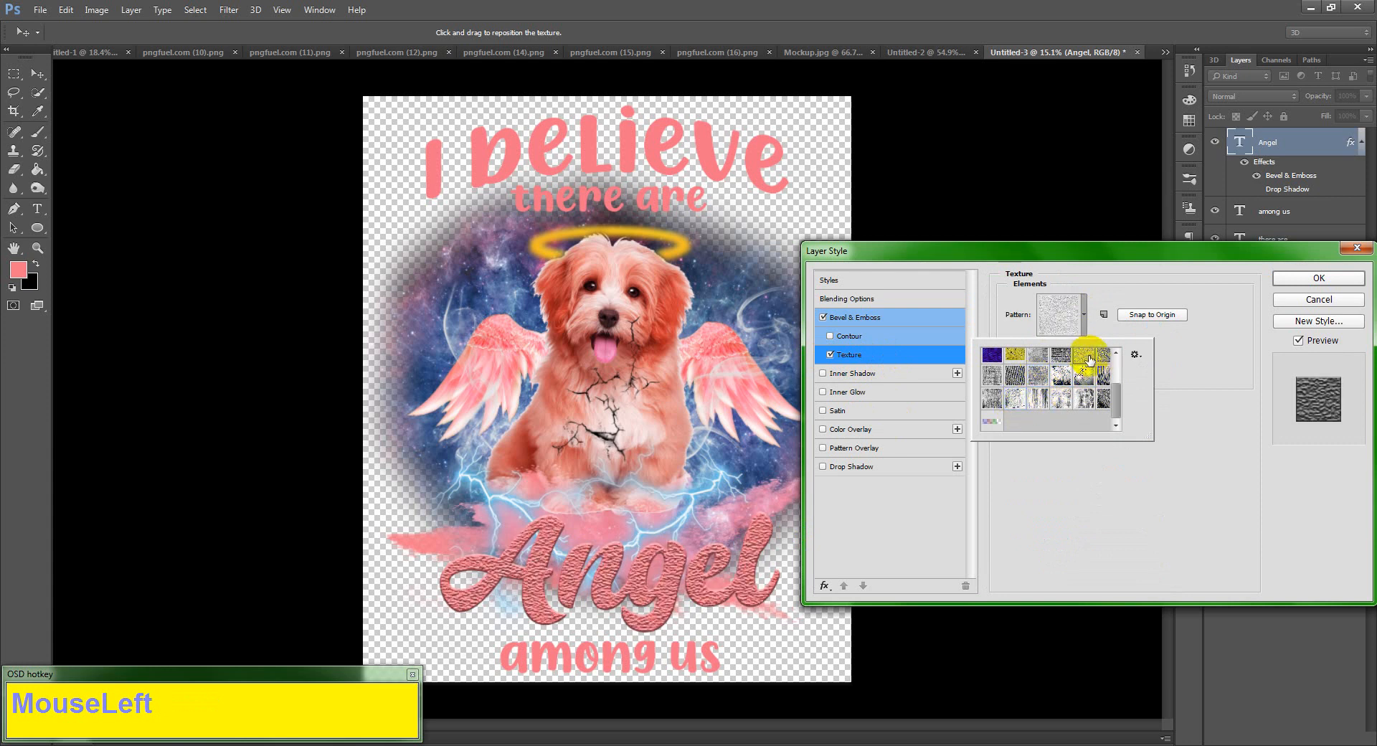
pyautogui.click(994, 406)
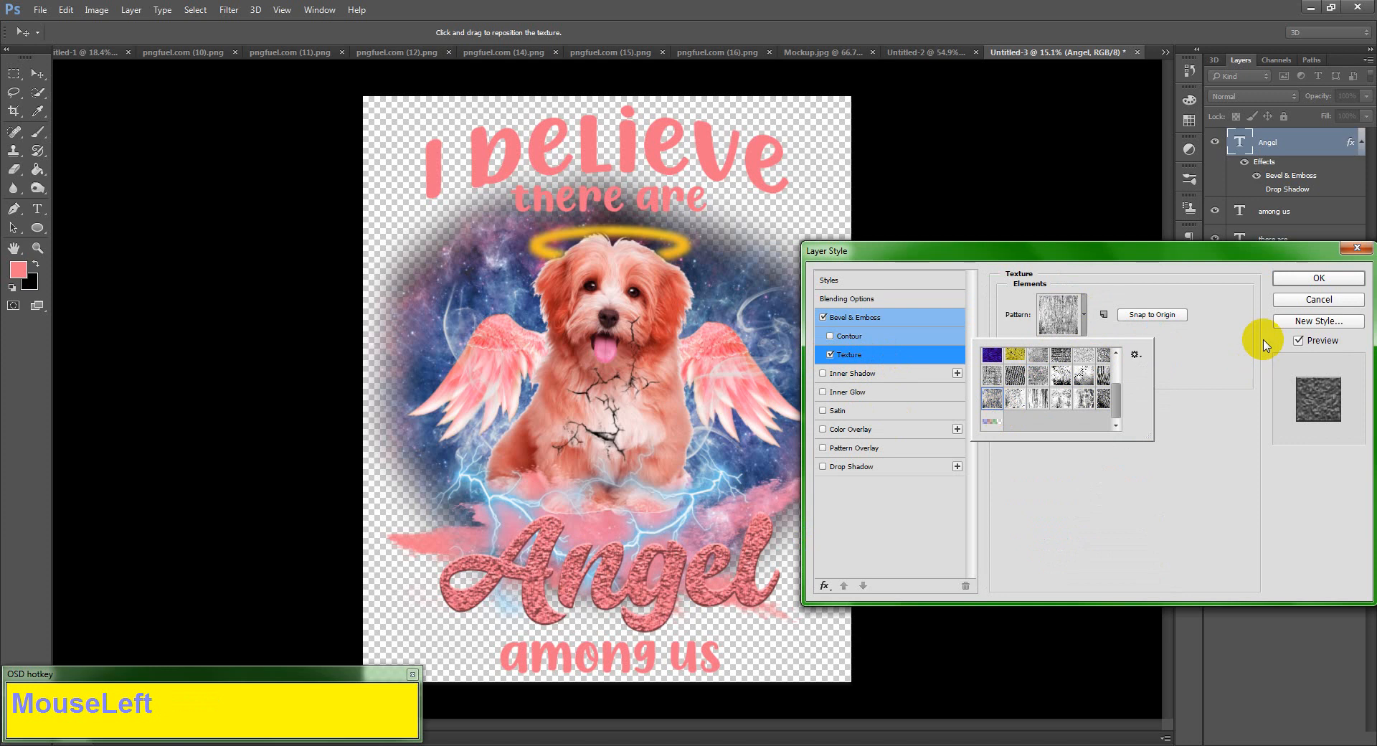
# - Turn off the bevel texture on the "Angel" text and apply the layer style
pyautogui.click(831, 355)
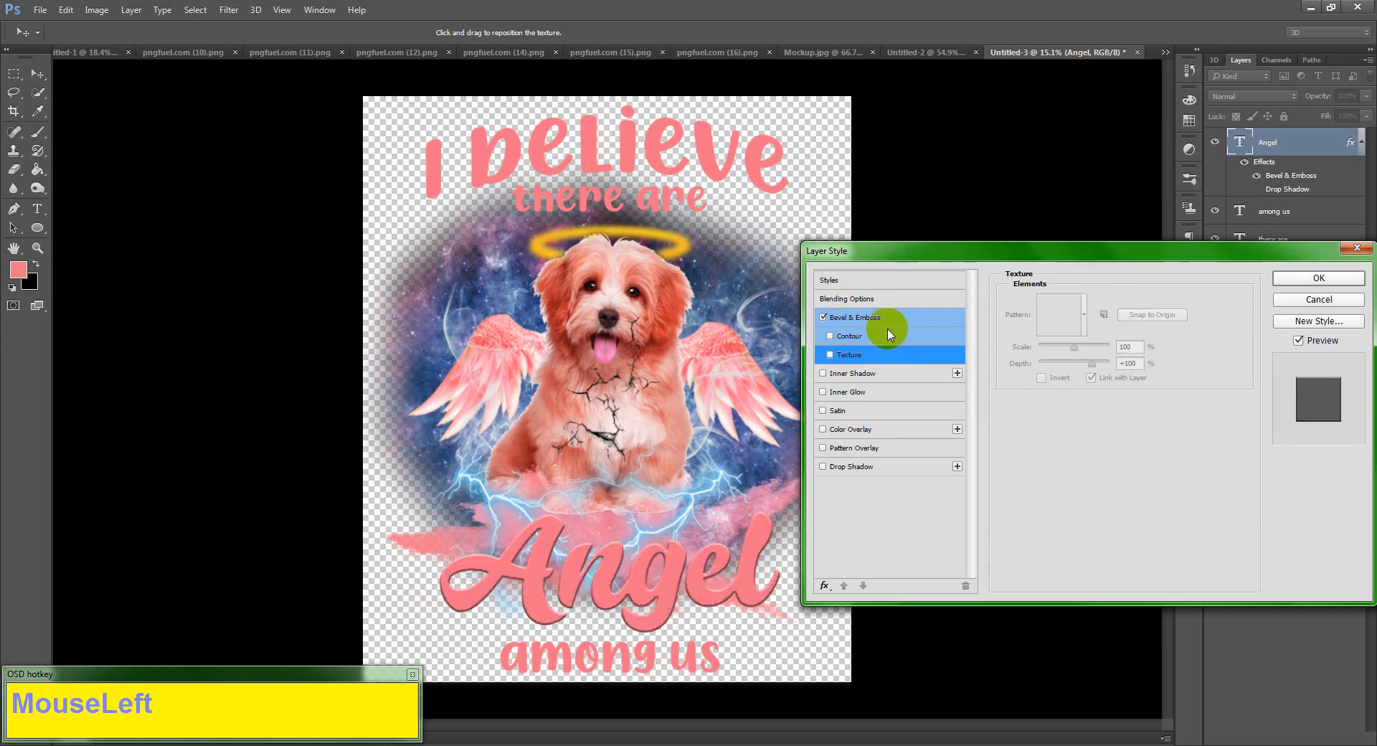
pyautogui.click(1282, 280)
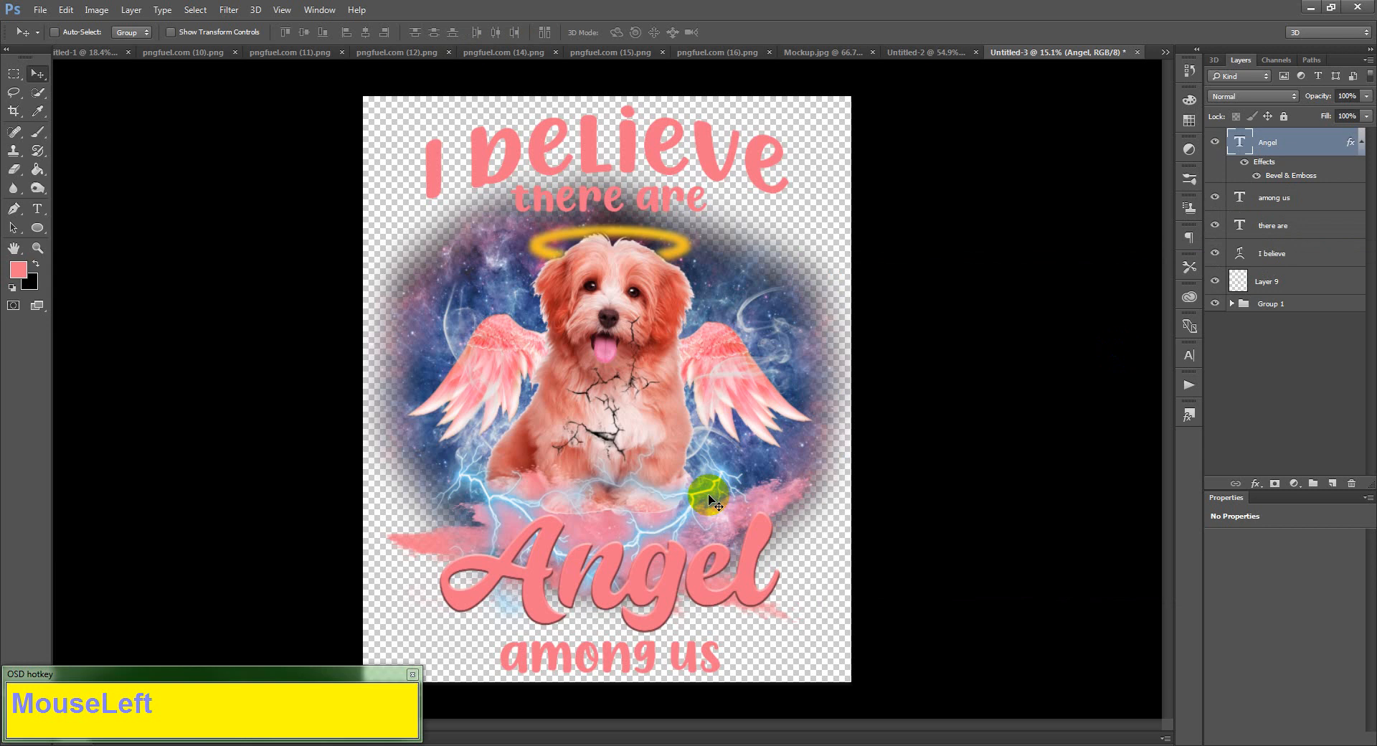
# - Apply Bevel & Emboss without a texture to the curved "I believe" text layer
pyautogui.click(1277, 228)
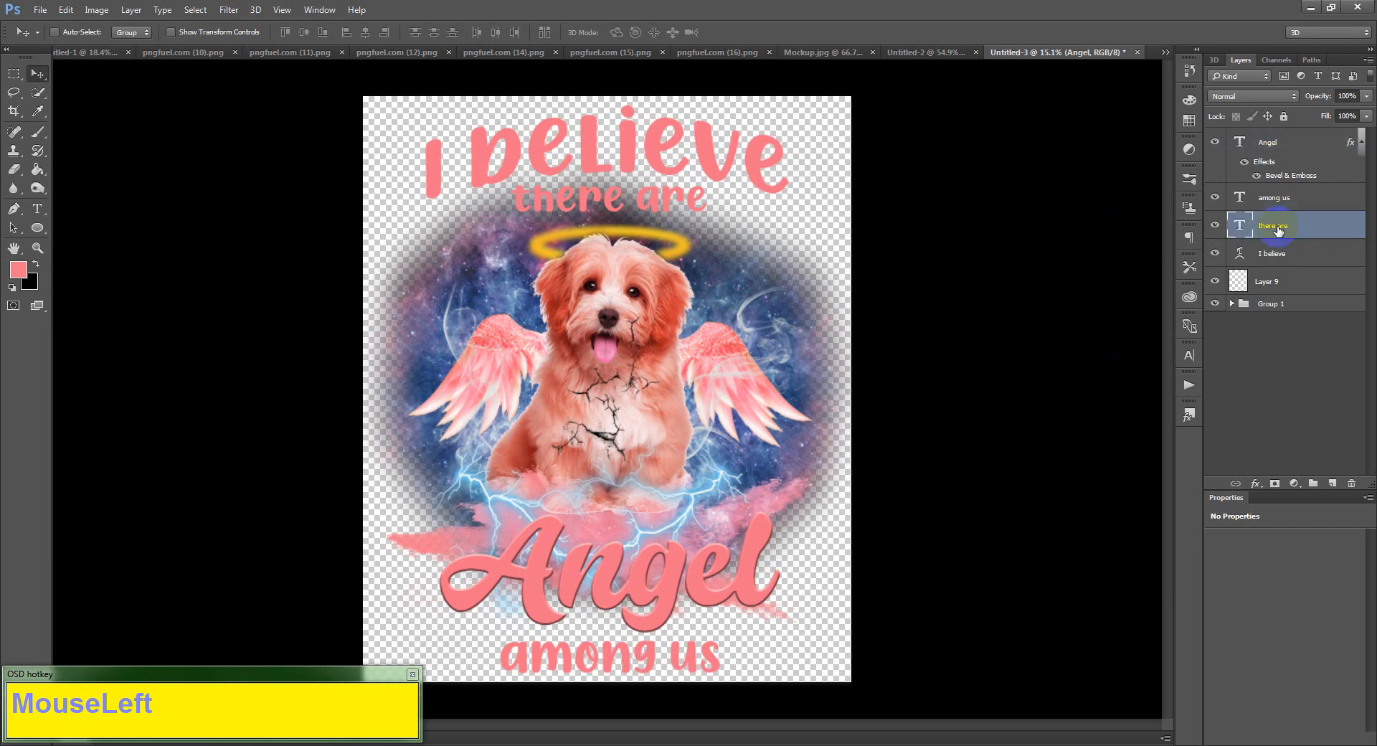
pyautogui.click(1271, 254)
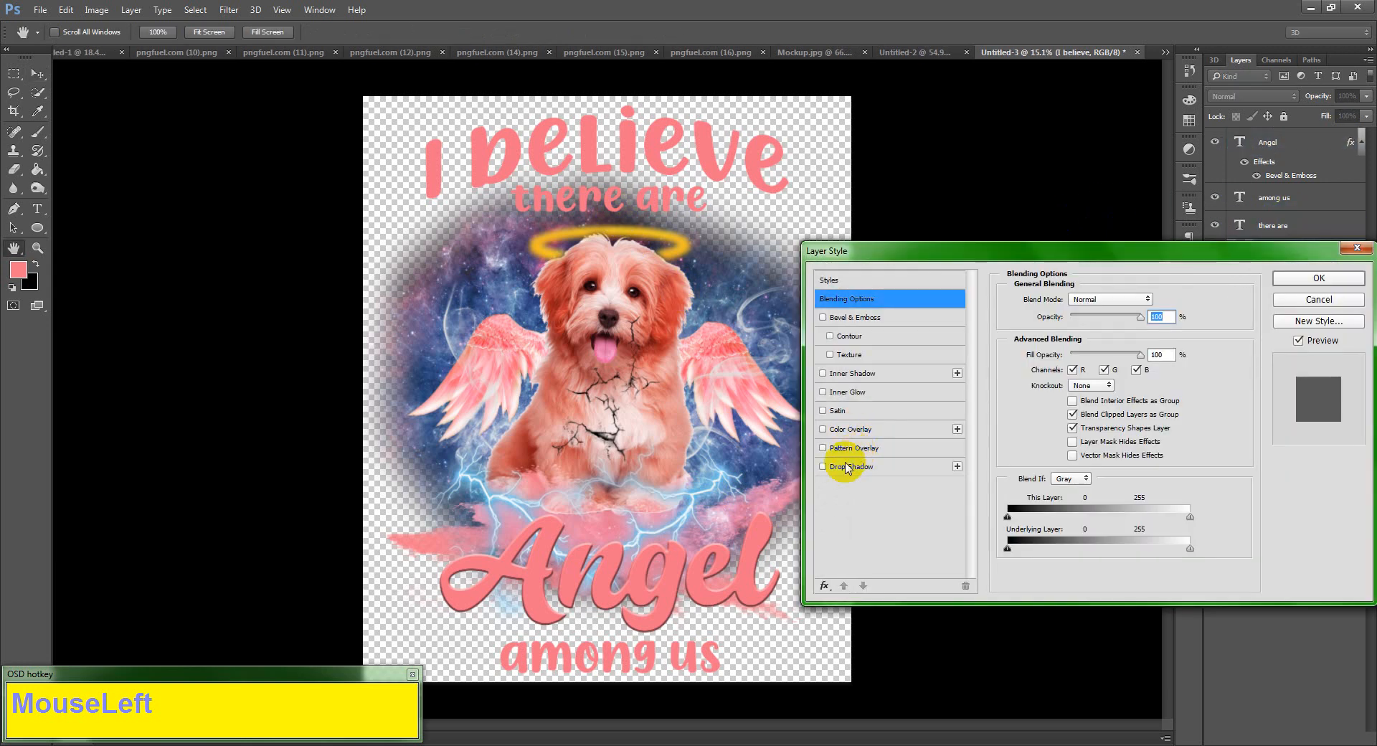
pyautogui.click(824, 318)
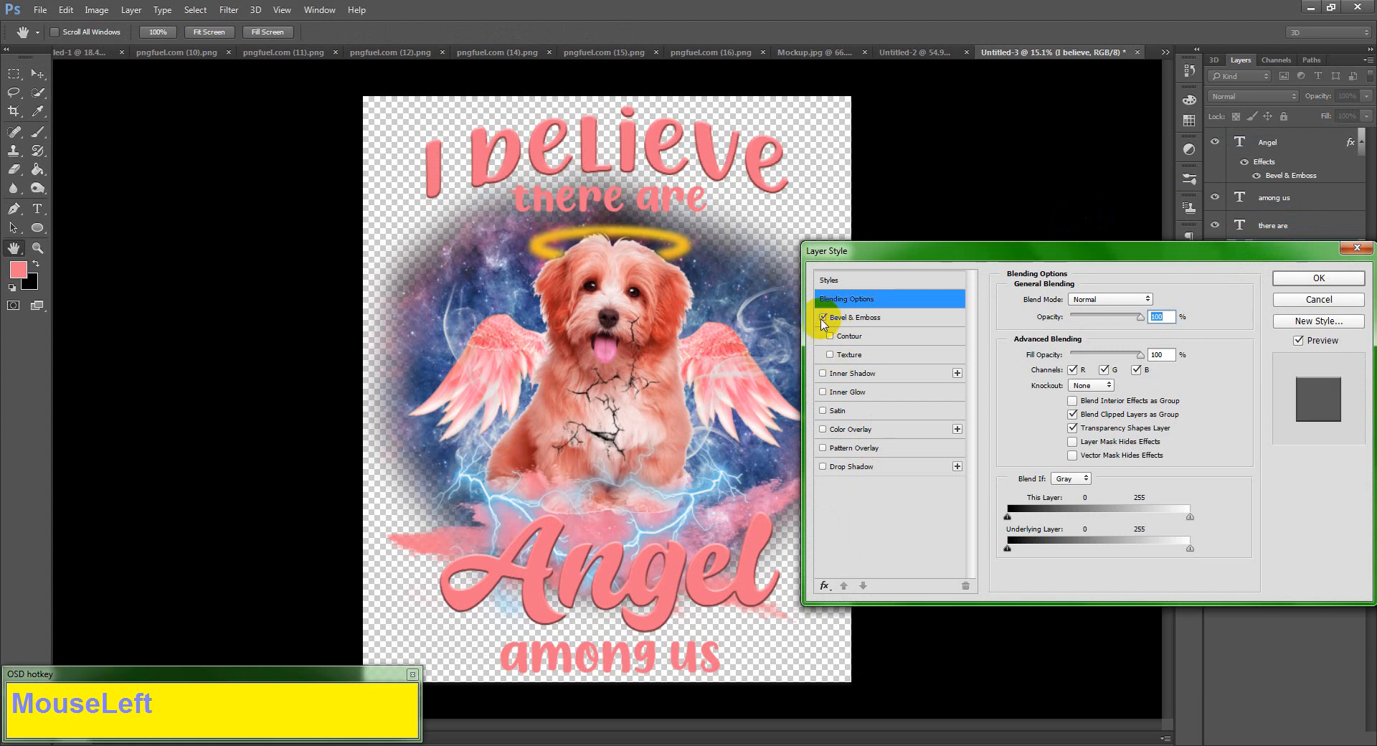
pyautogui.click(1289, 286)
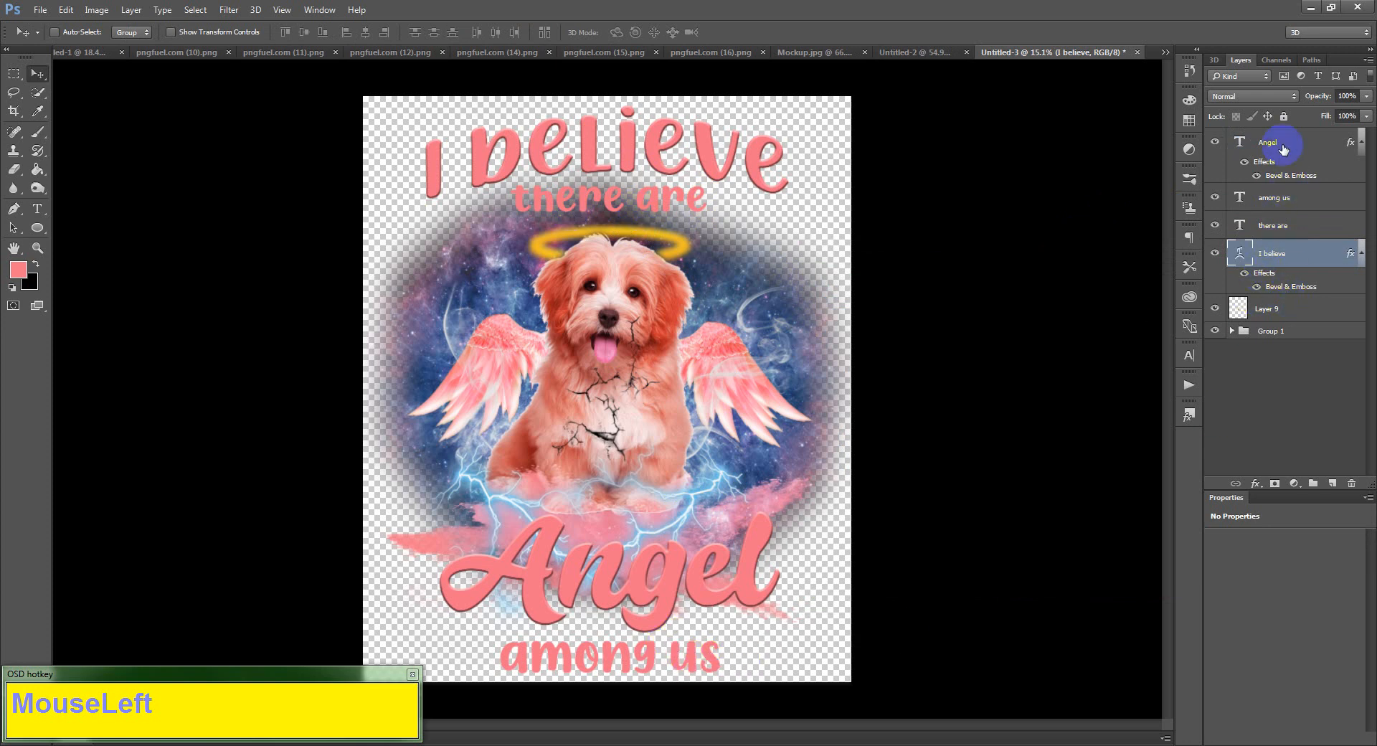
# - Select the "among us" text layer and shift the text slightly right and up beneath "Angel"
pyautogui.click(1274, 200)
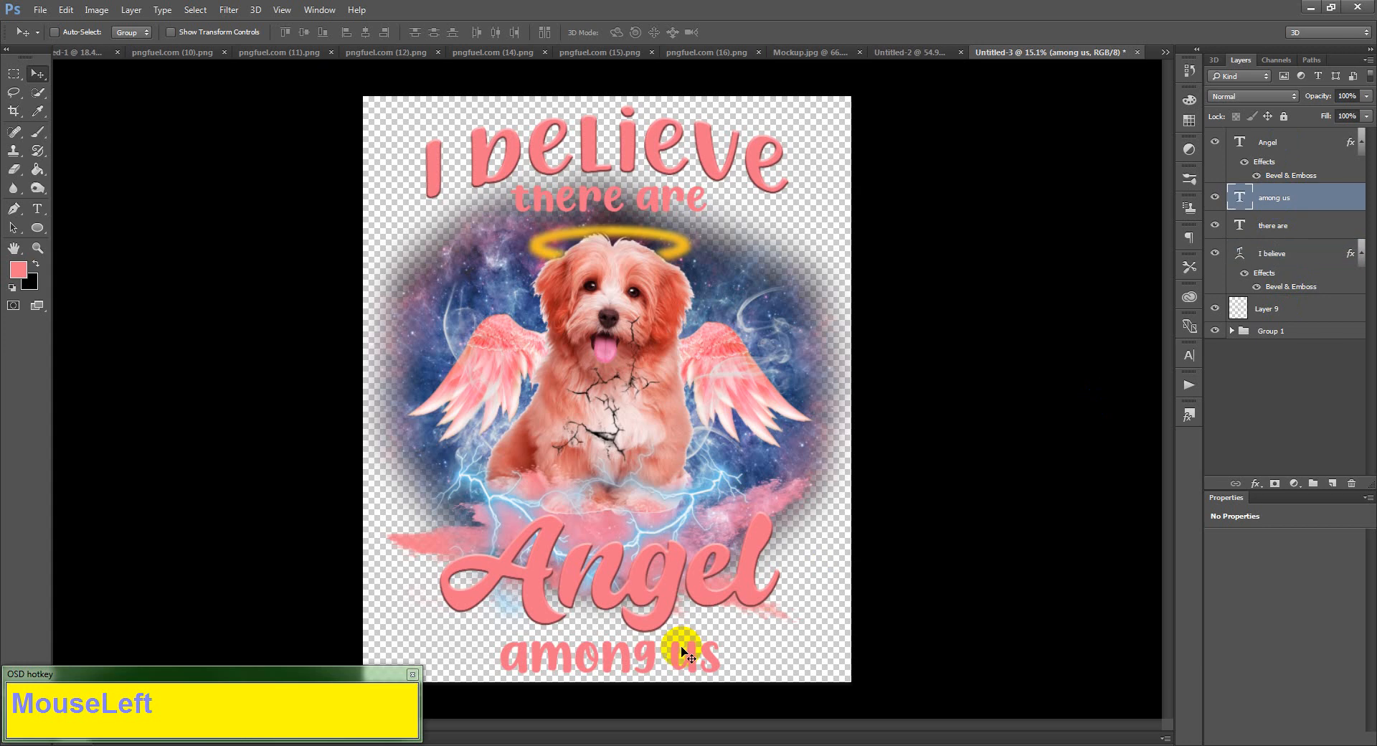
pyautogui.moveTo(685, 649); pyautogui.dragTo(687, 646)
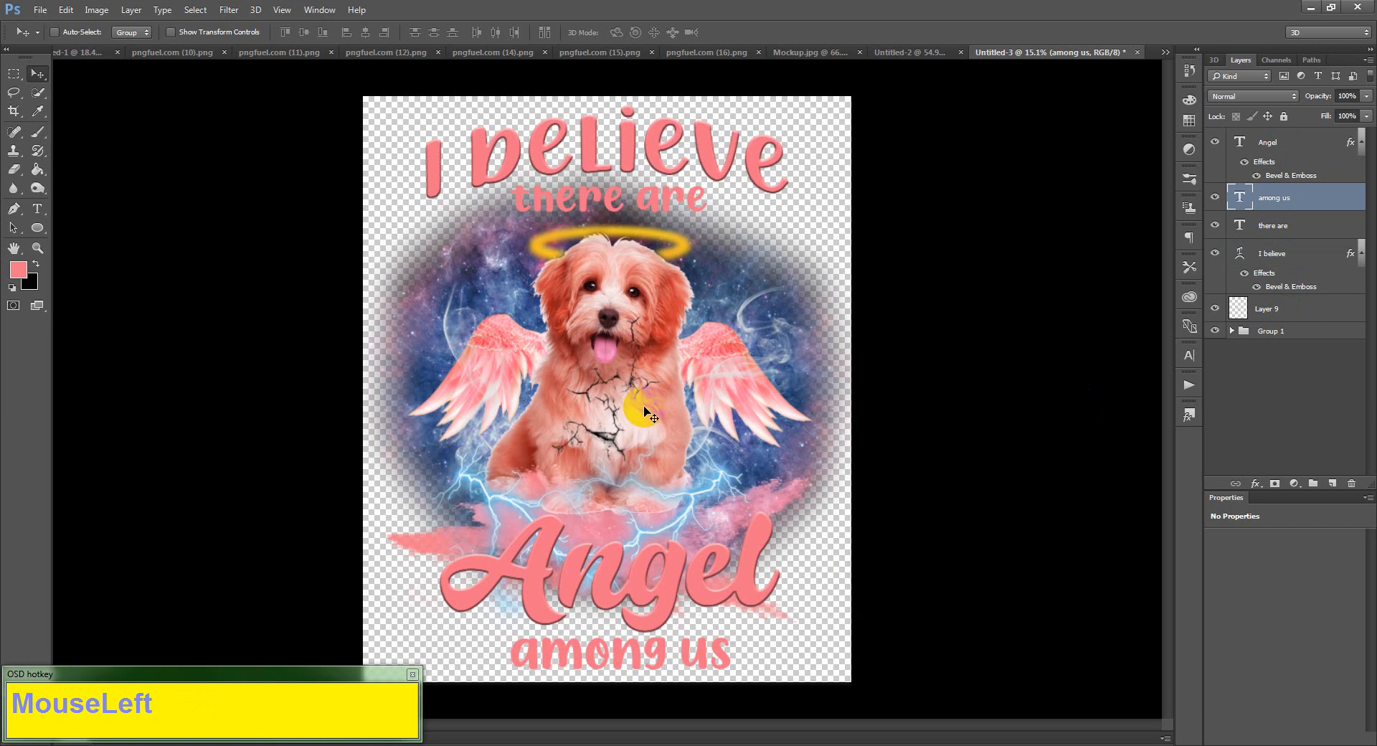
pyautogui.click(649, 565)
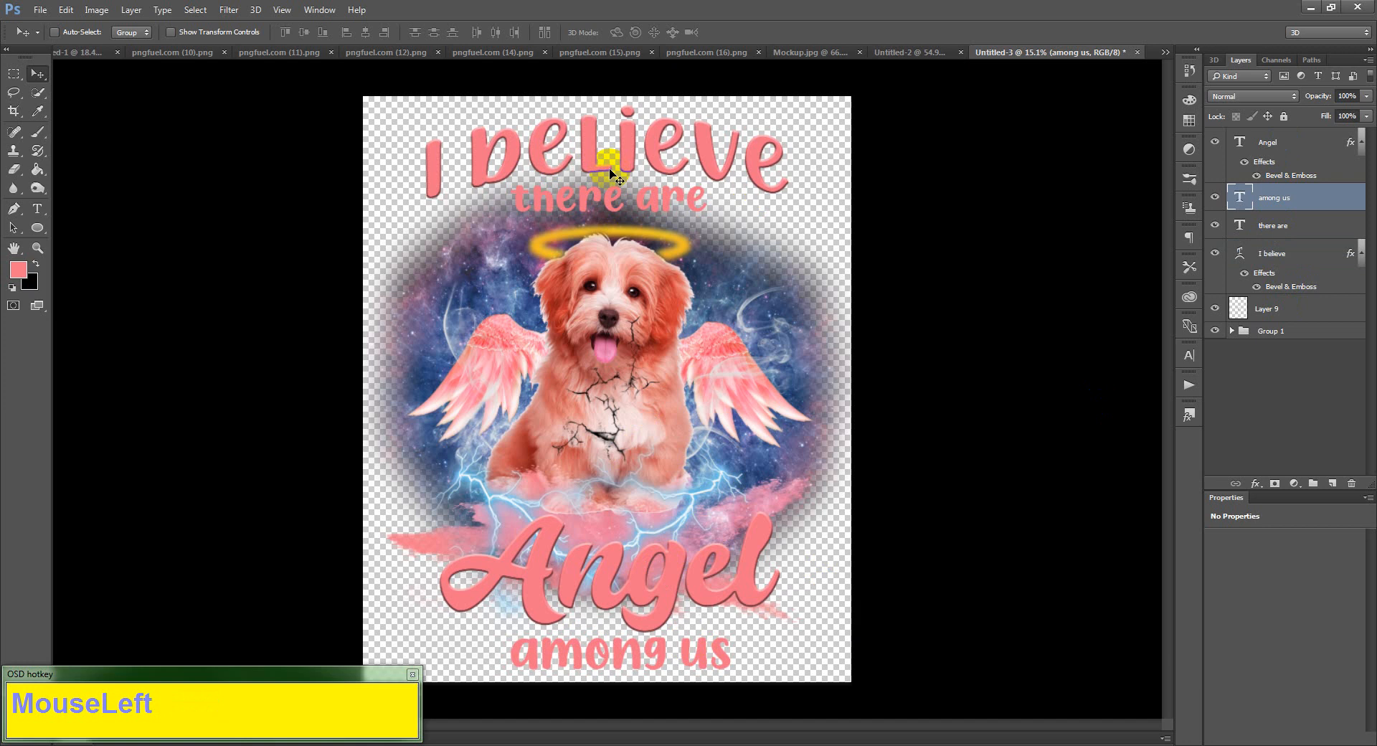
# - Recolor the curved "I believe" text light blue (#69b8de) by sampling the lightning near the dog's paws
pyautogui.press('t')
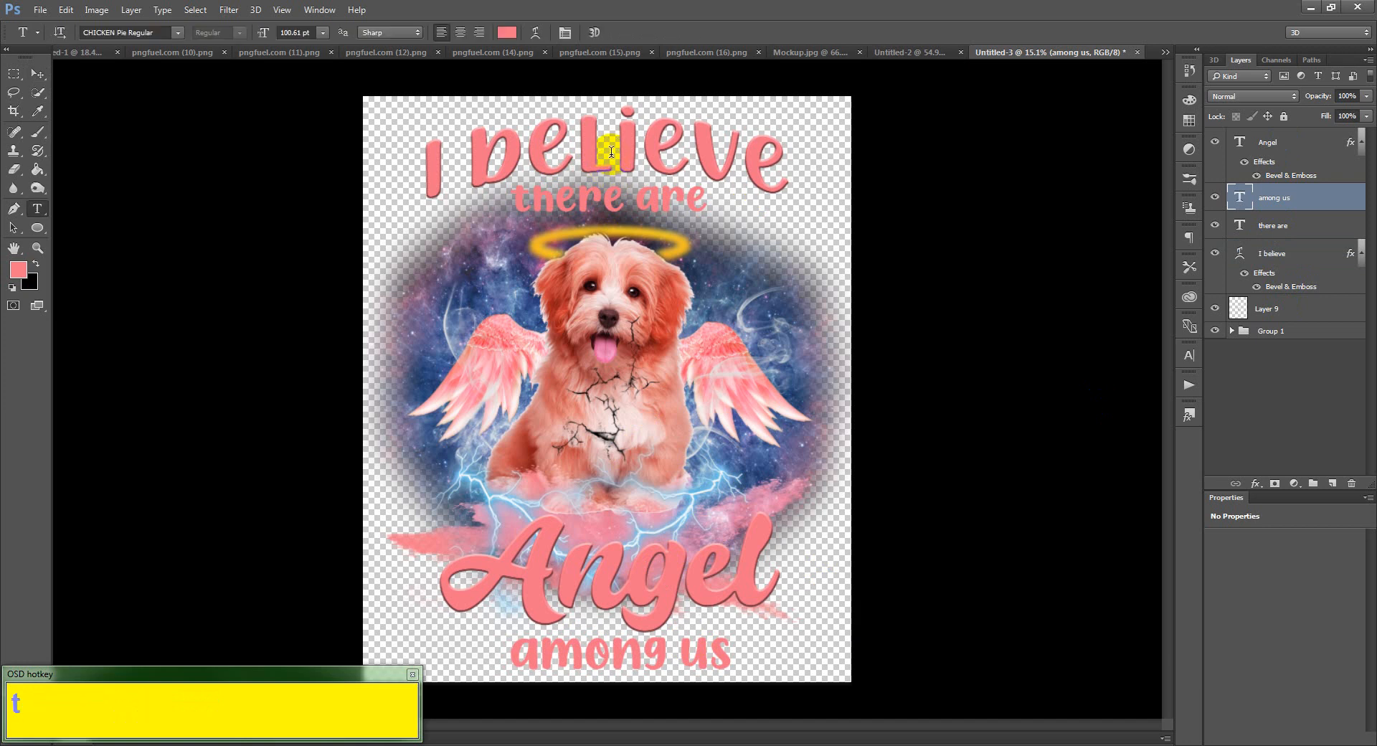
pyautogui.click(610, 158)
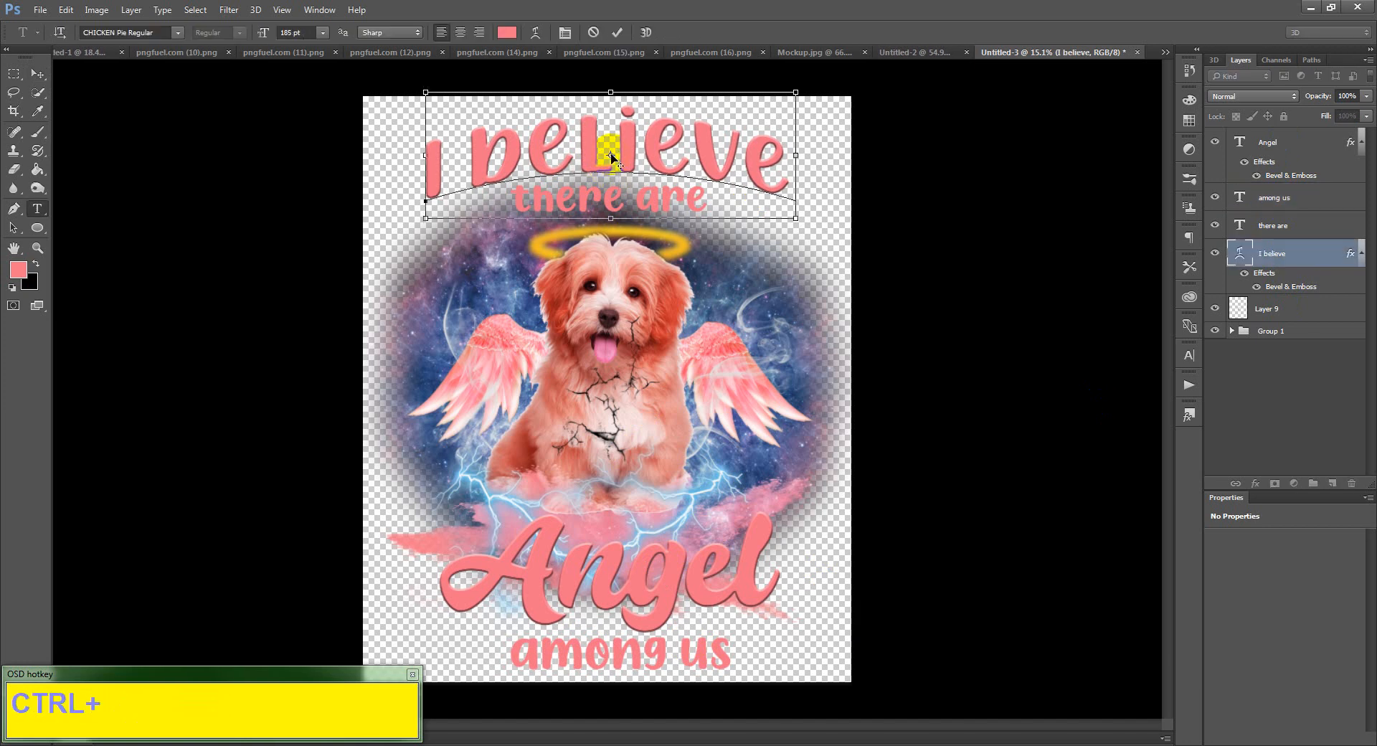
pyautogui.hotkey('ctrl', 'a')
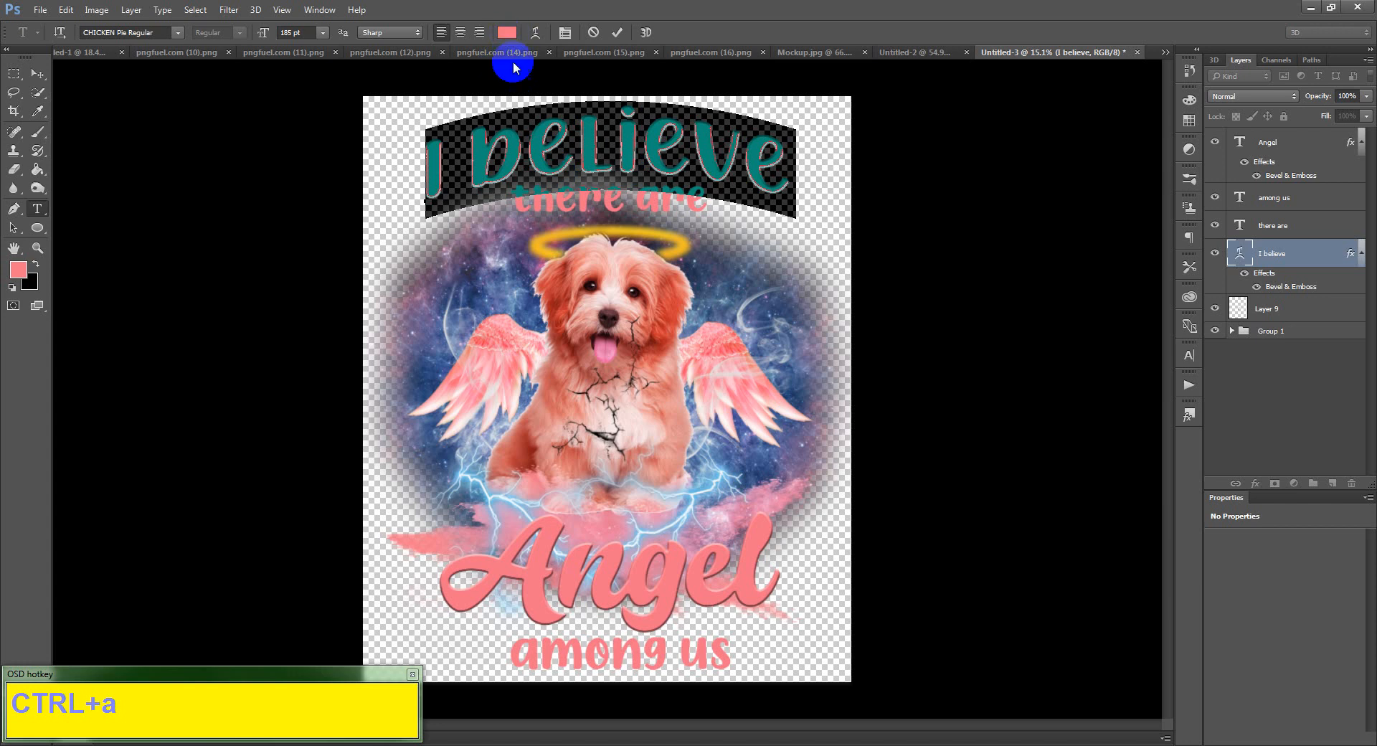
pyautogui.click(507, 33)
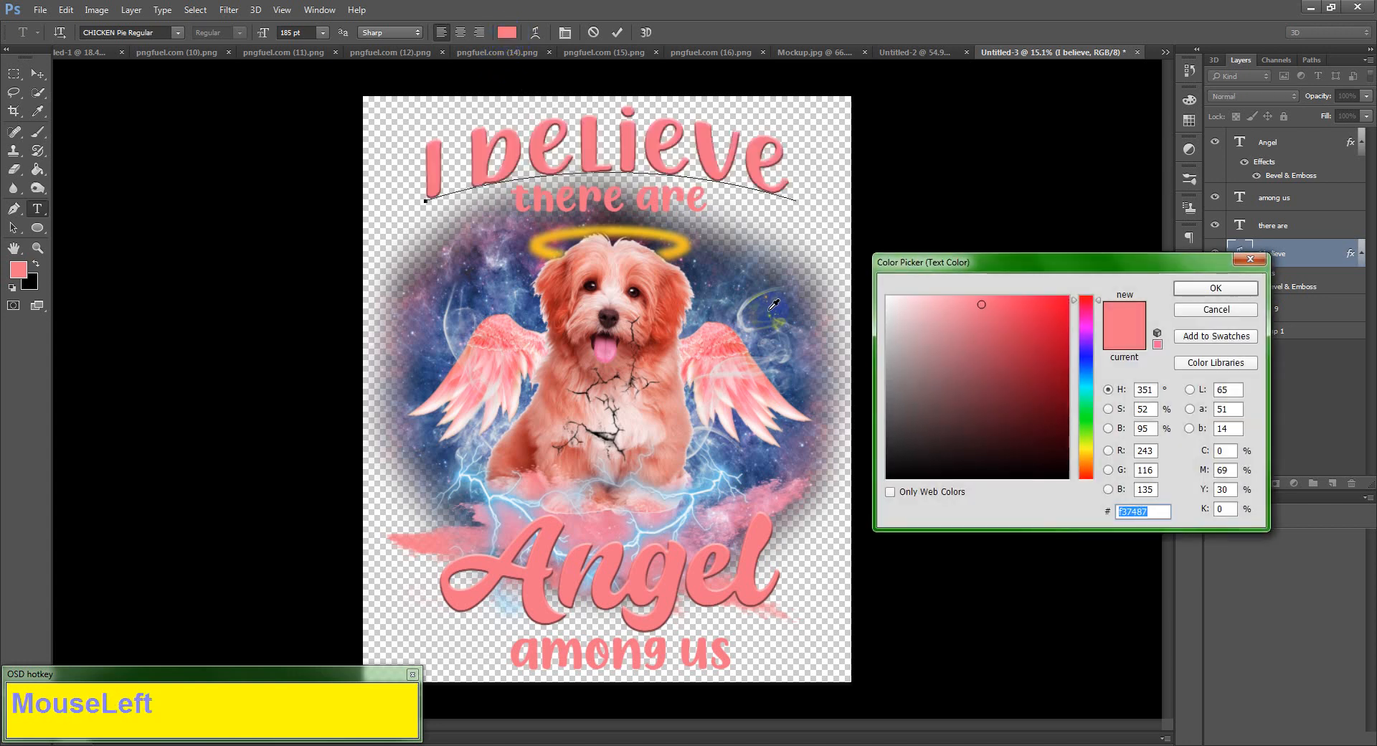
pyautogui.click(764, 316)
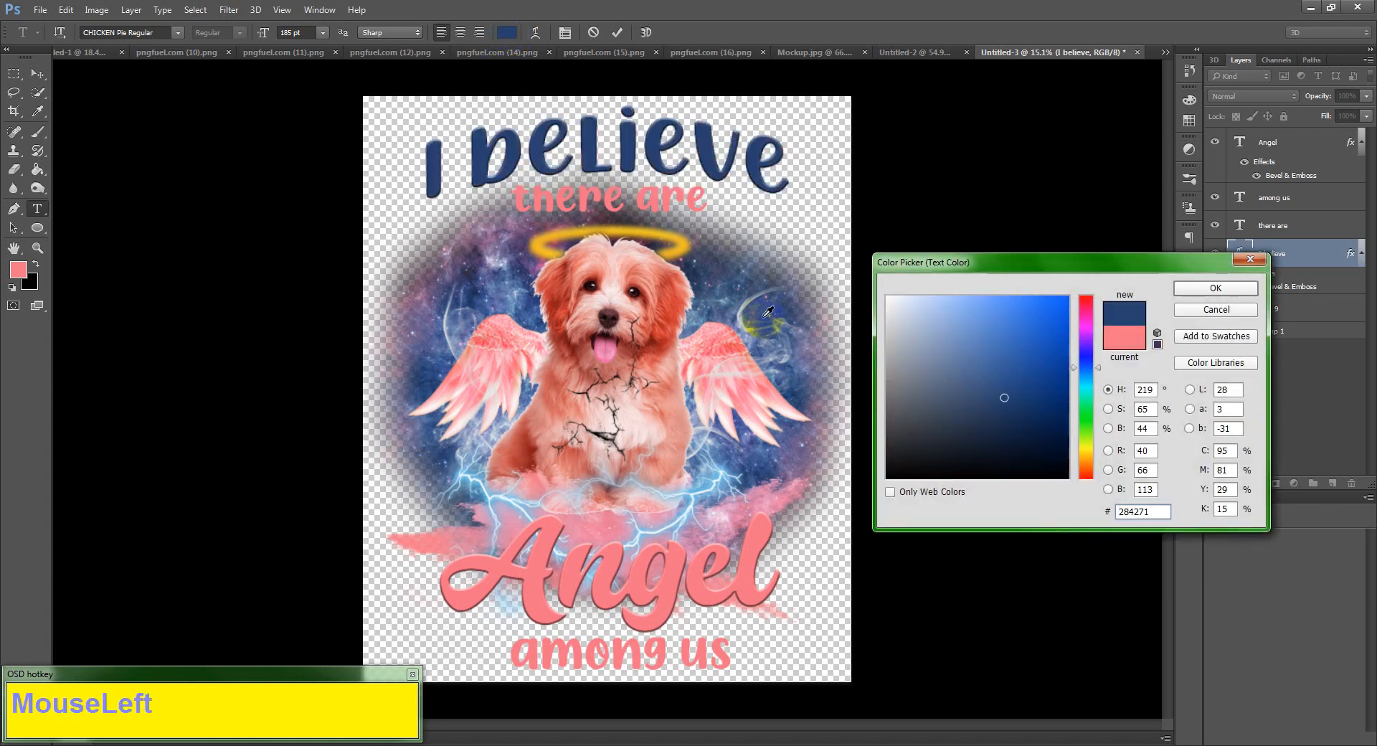
pyautogui.click(708, 476)
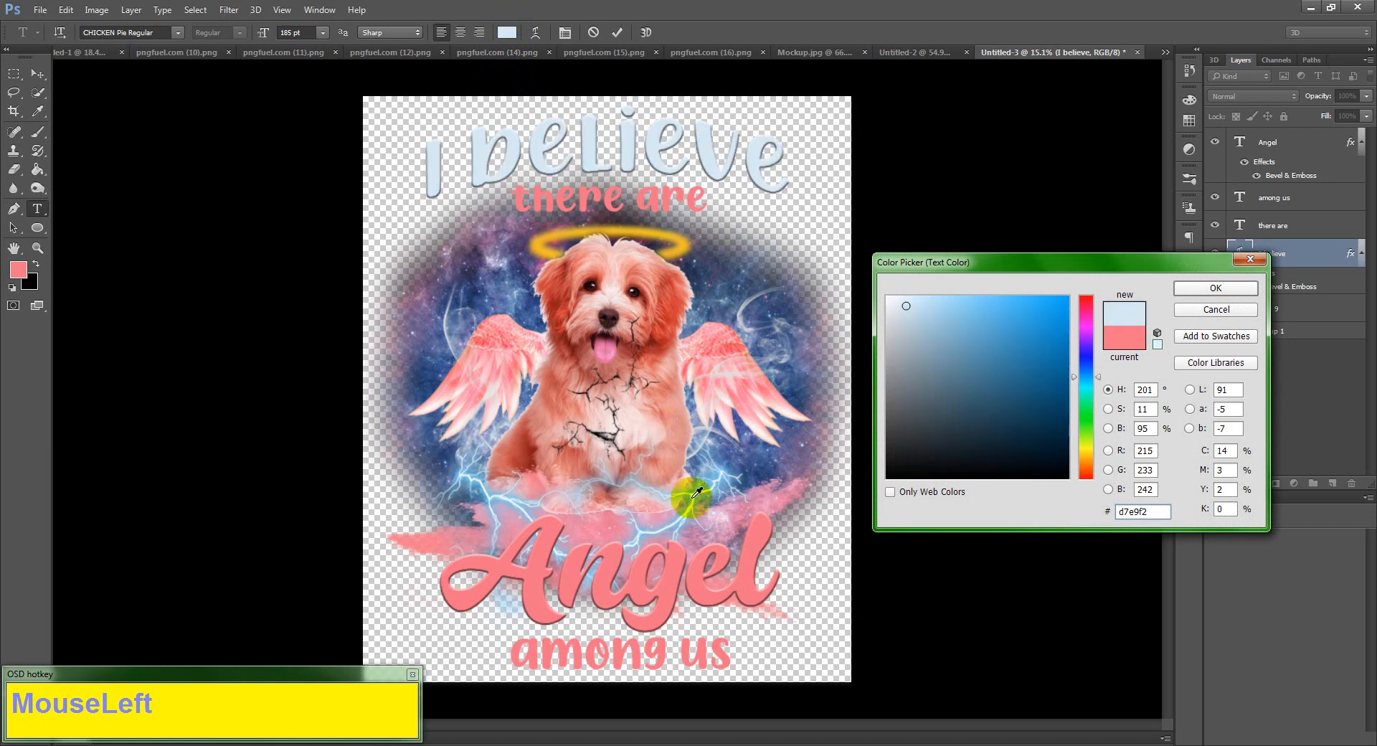
pyautogui.click(700, 487)
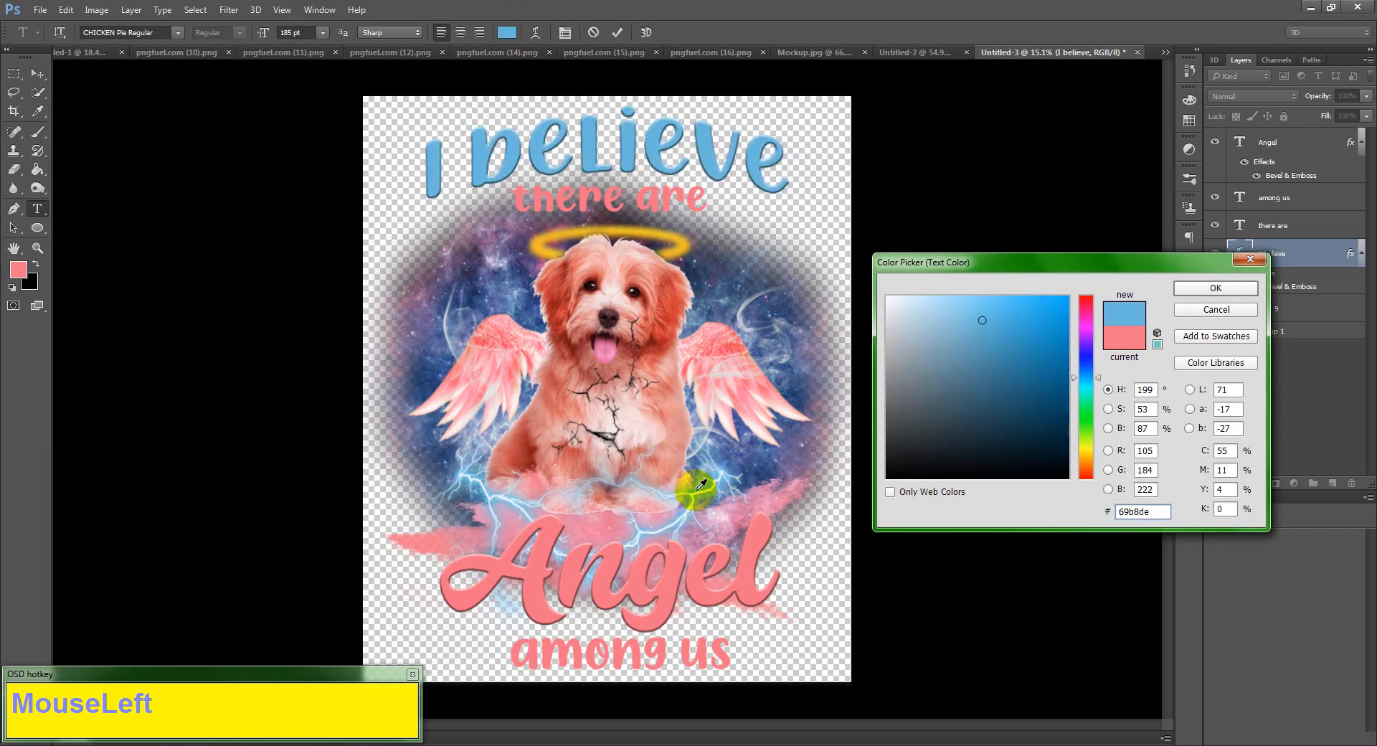
pyautogui.click(1212, 288)
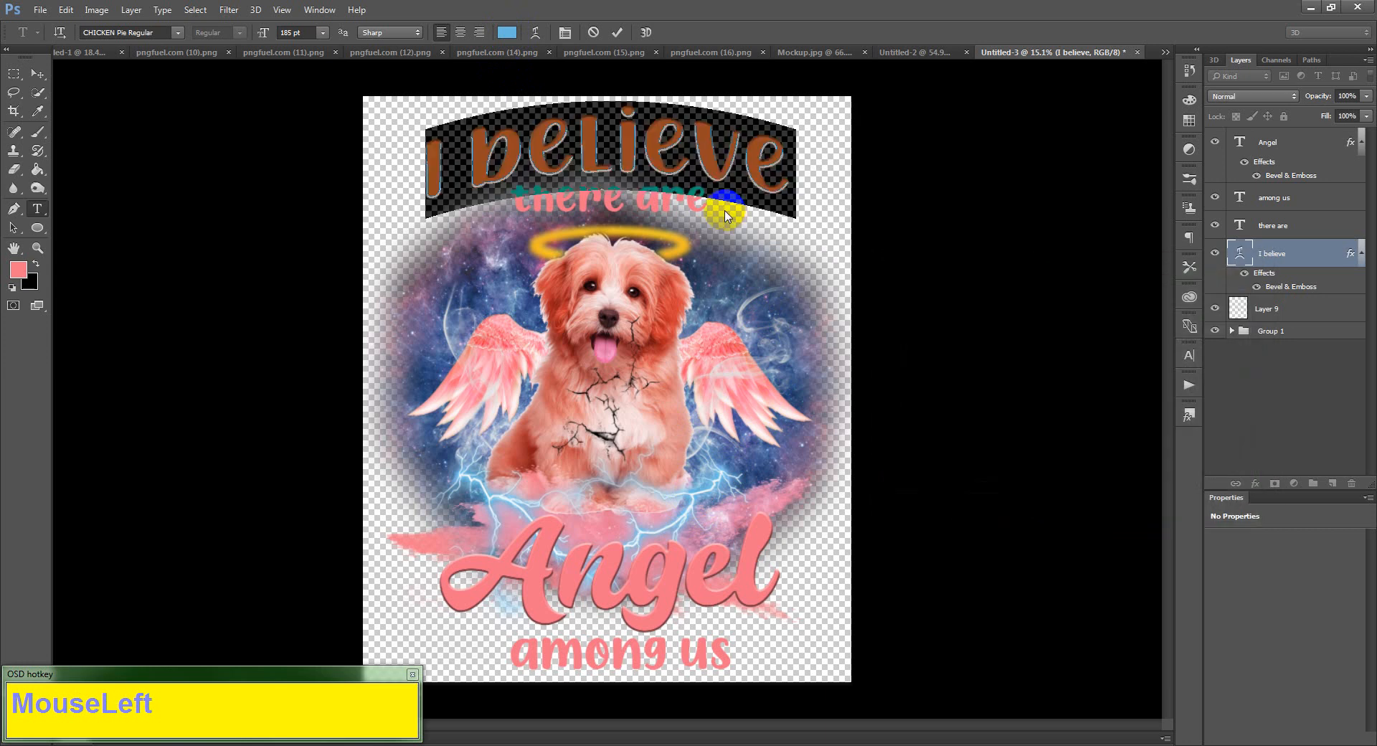
pyautogui.click(540, 135)
pyautogui.hotkey('ctrl', 'Return')
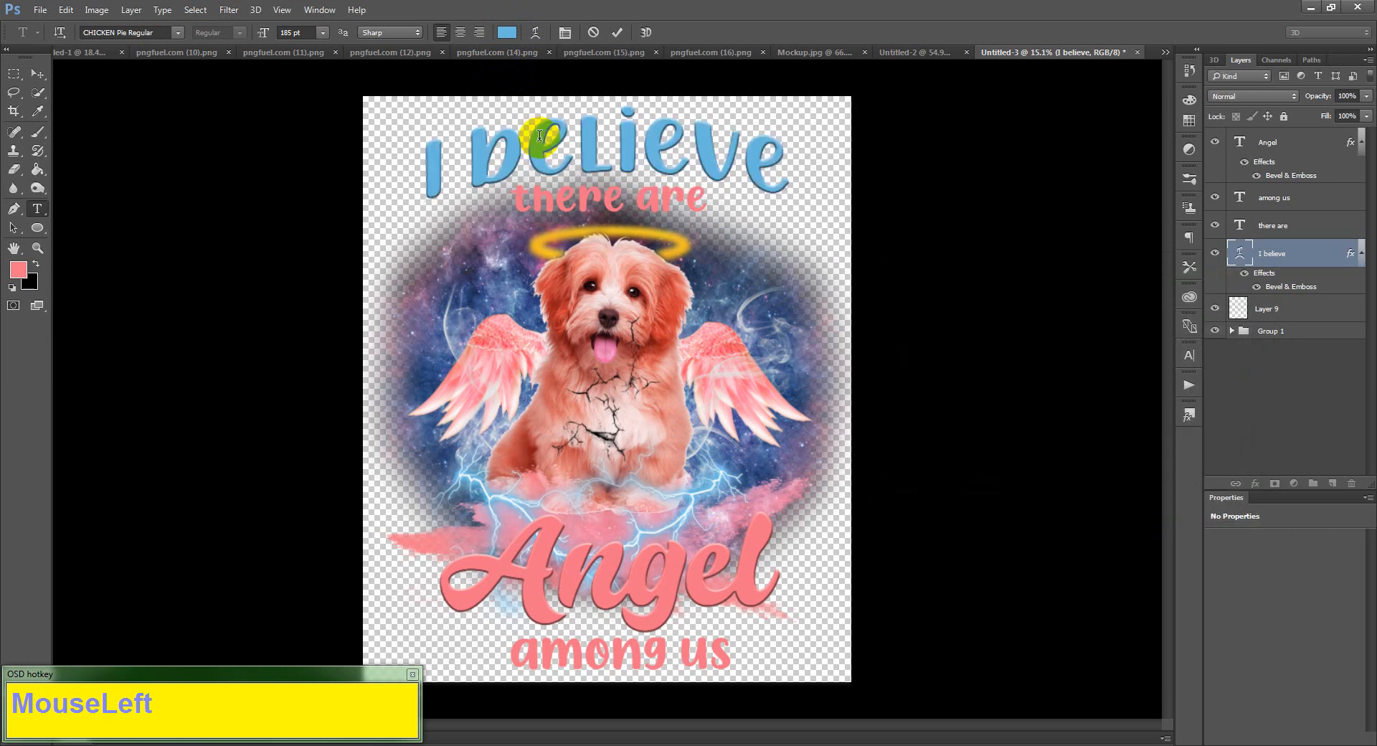
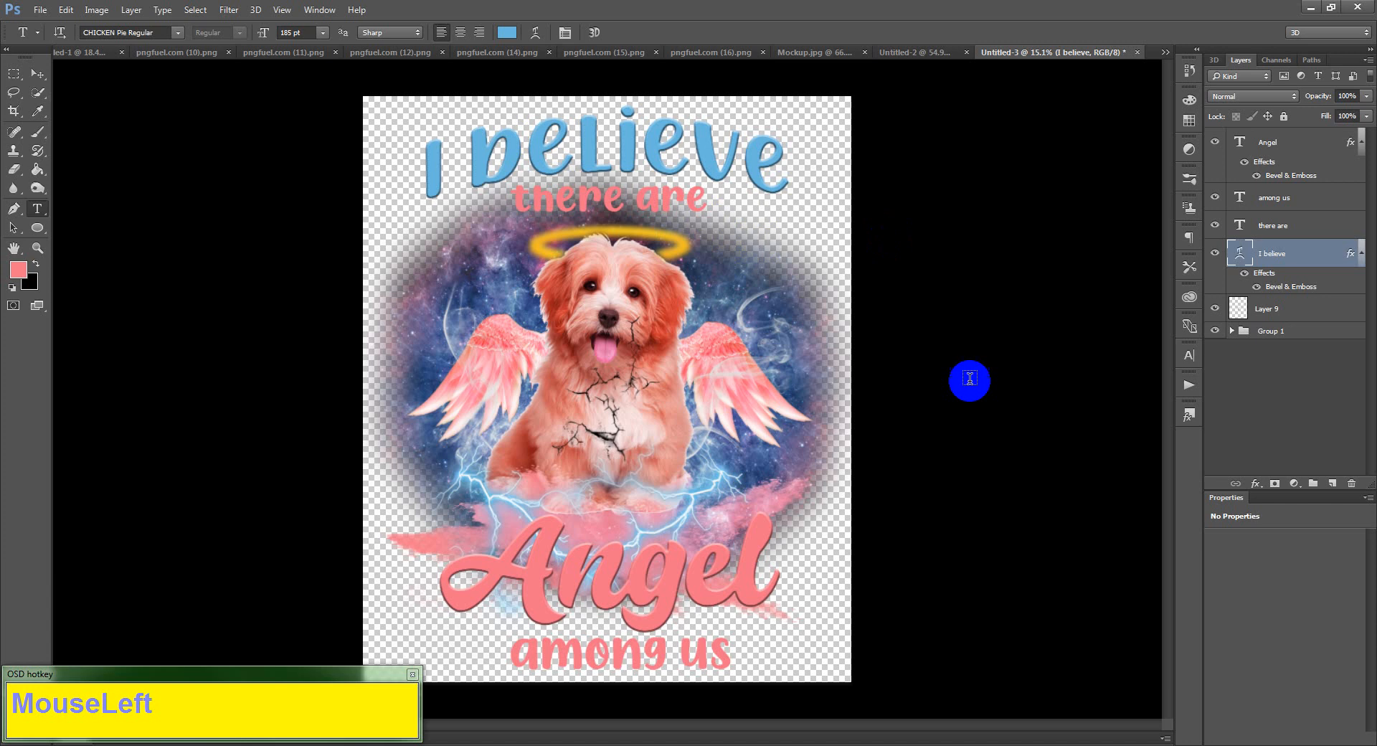
# - Add a black Solid Color fill layer and place it below Group 1 as the design's backdrop
pyautogui.click(1287, 331)
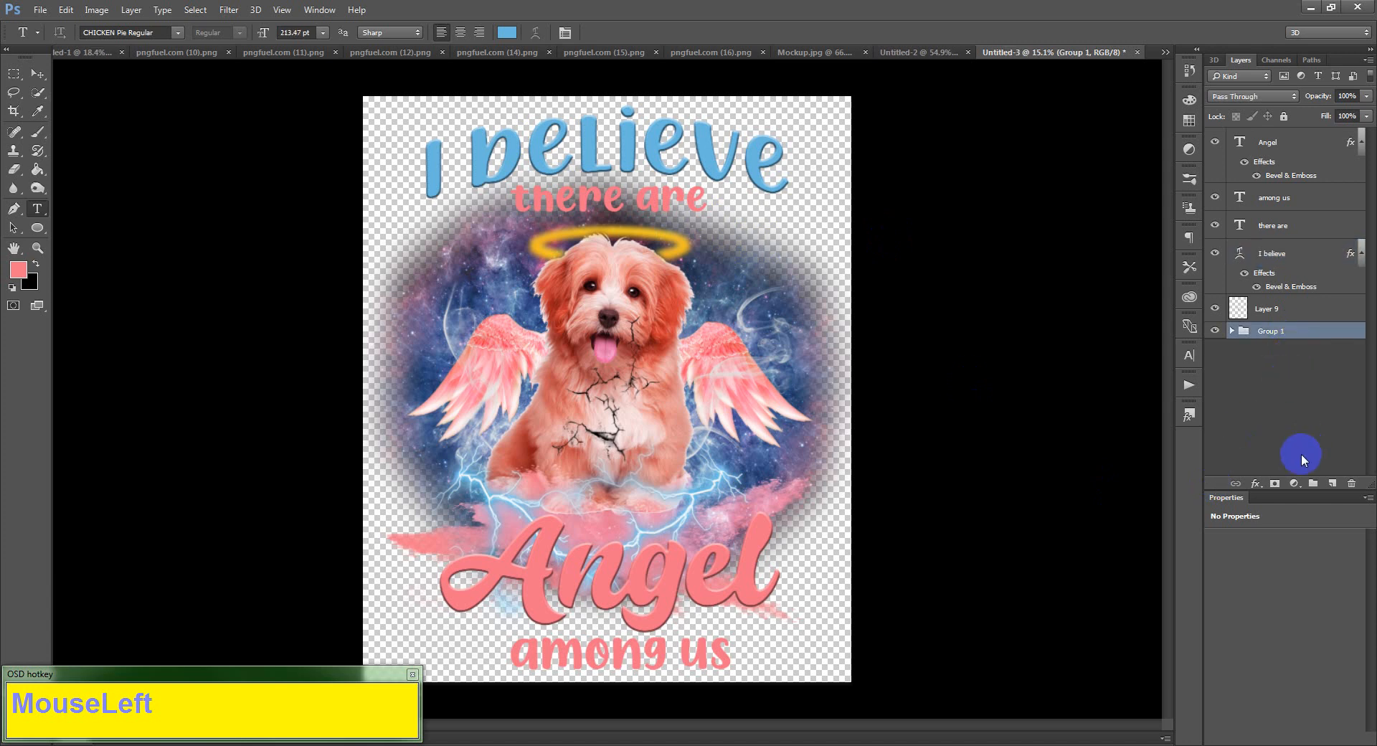
pyautogui.moveTo(1291, 483); pyautogui.dragTo(1286, 161)
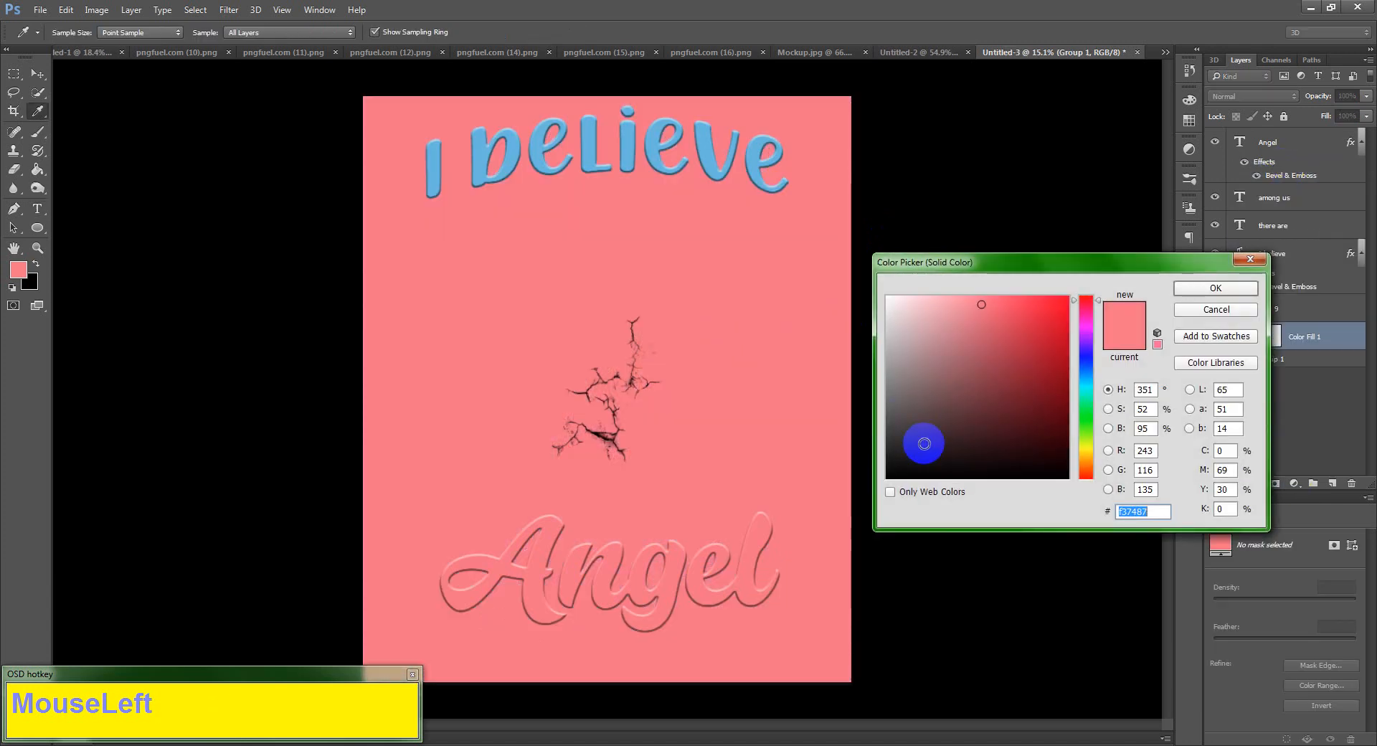
pyautogui.click(907, 464)
pyautogui.moveTo(908, 465)
pyautogui.mouseDown()
pyautogui.moveTo(861, 491)
pyautogui.moveTo(871, 485)
pyautogui.mouseUp()
pyautogui.click(1212, 288)
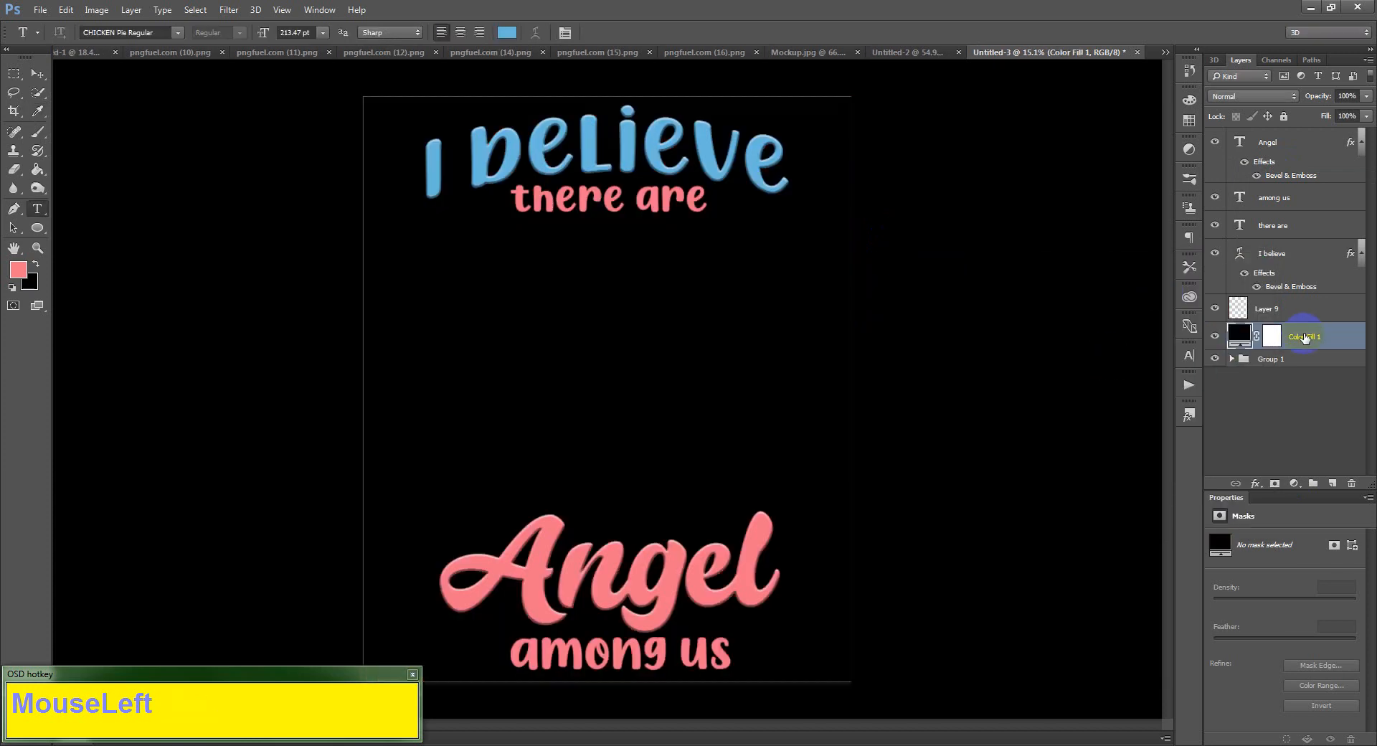
pyautogui.moveTo(1304, 337); pyautogui.dragTo(1303, 369)
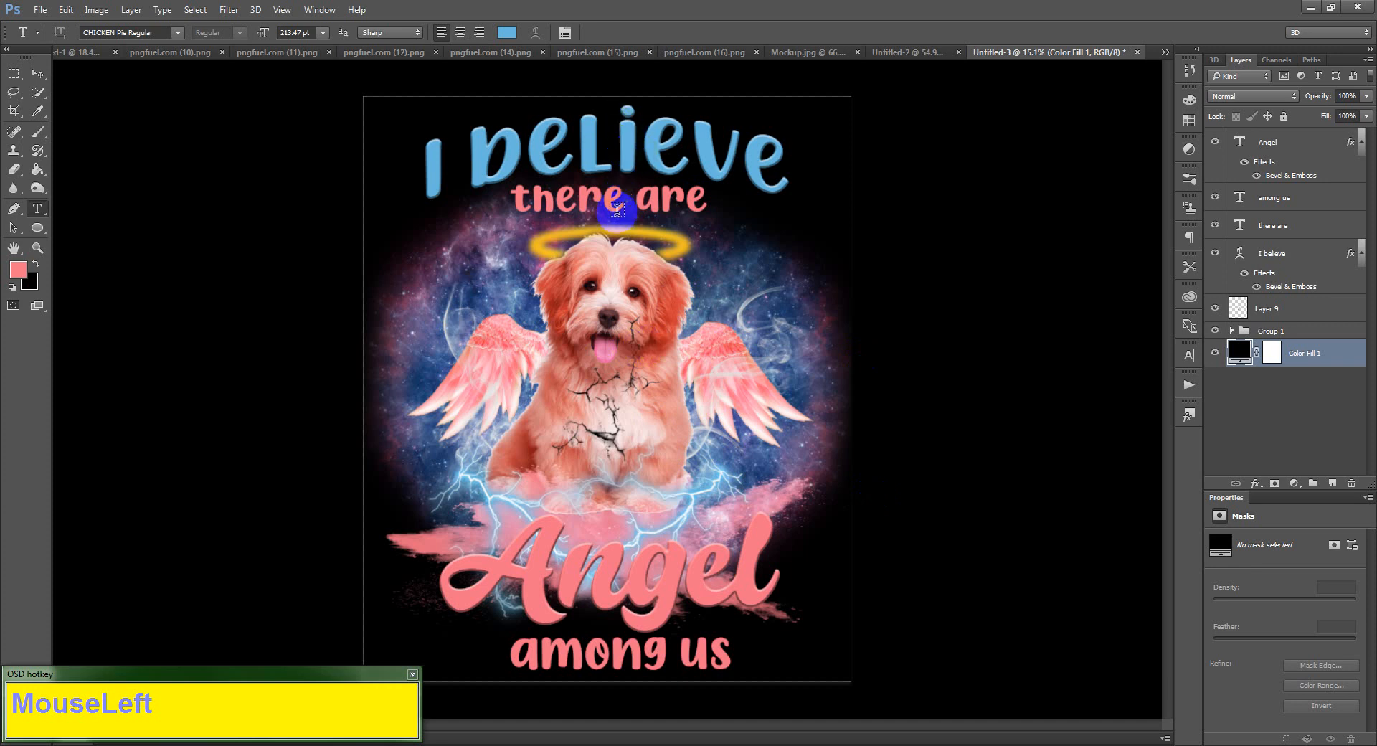
# - Recolor the "among us" text light blue (#70c2ea) by sampling the lightning beside the dog
pyautogui.click(605, 660)
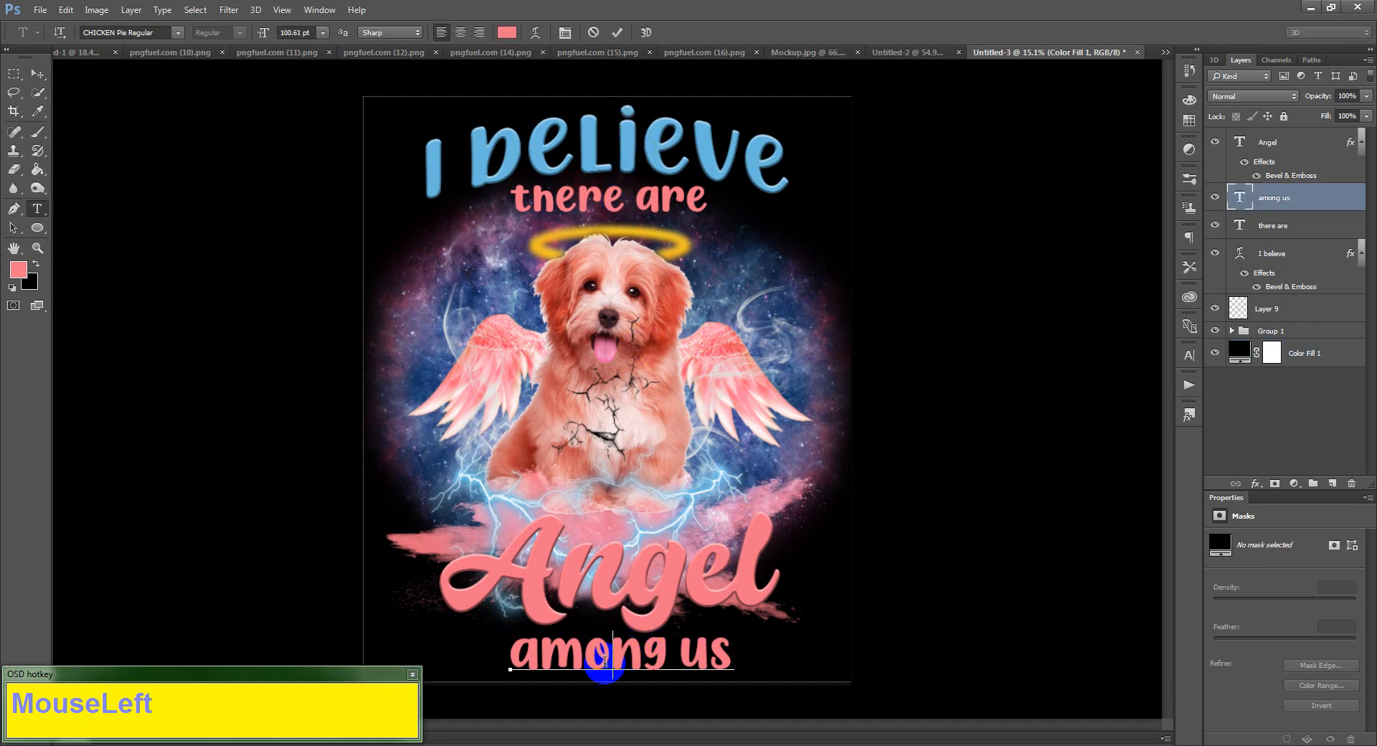
pyautogui.doubleClick(604, 660)
pyautogui.hotkey('ctrl', 'a')
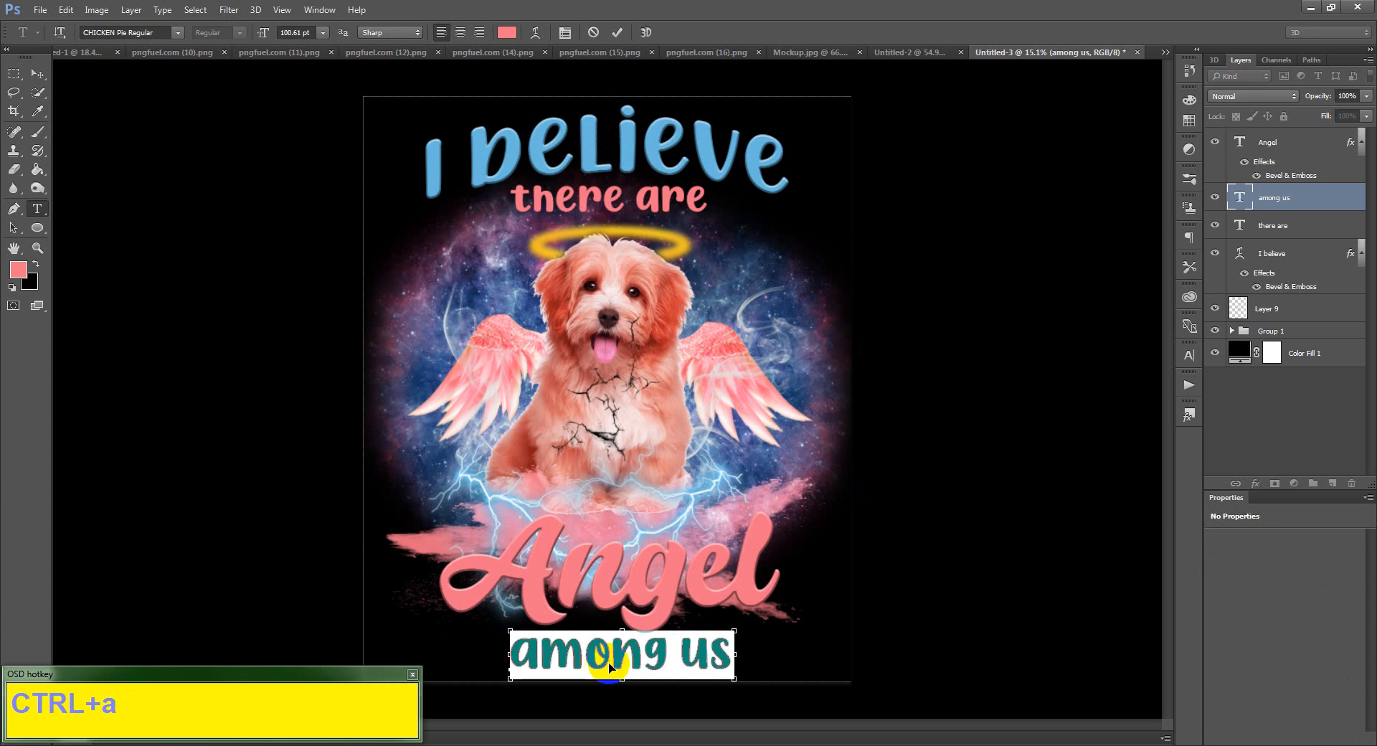
pyautogui.click(507, 32)
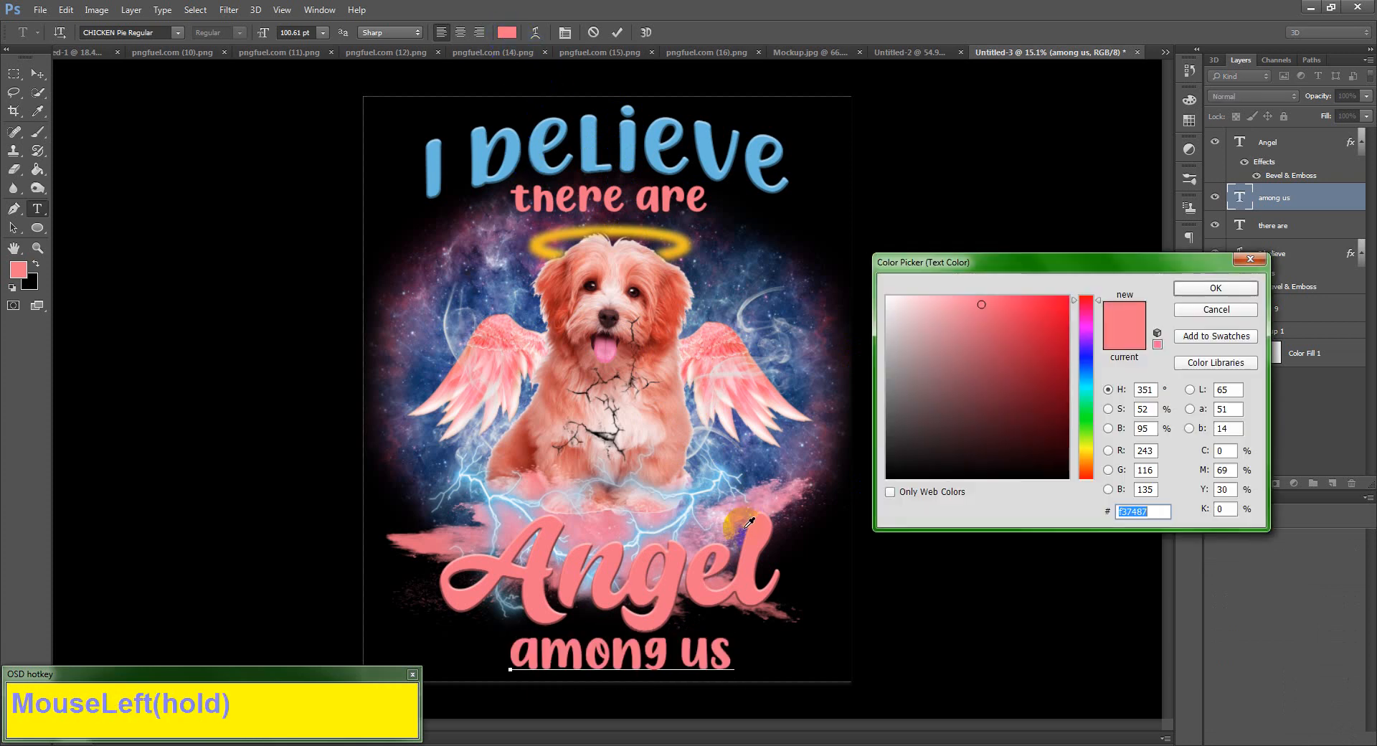
pyautogui.click(753, 470)
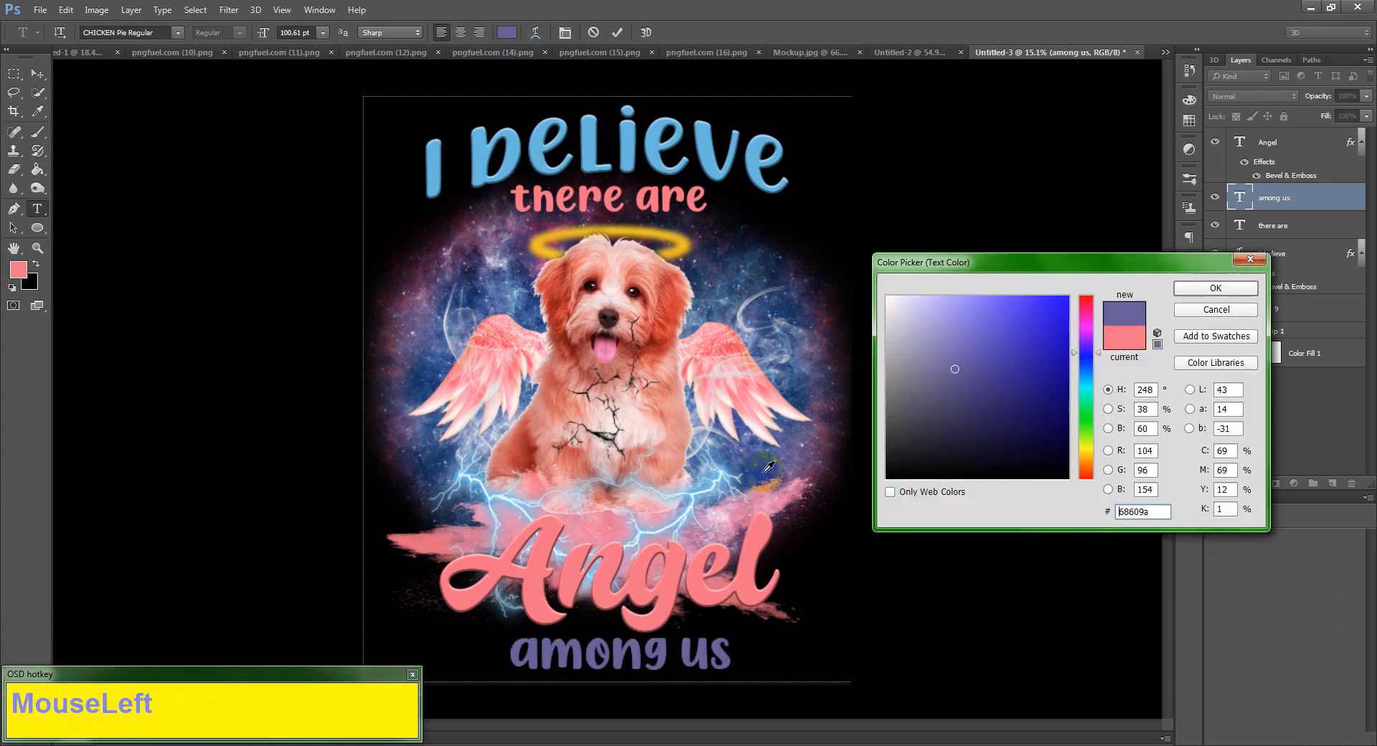
pyautogui.click(487, 311)
pyautogui.click(414, 291)
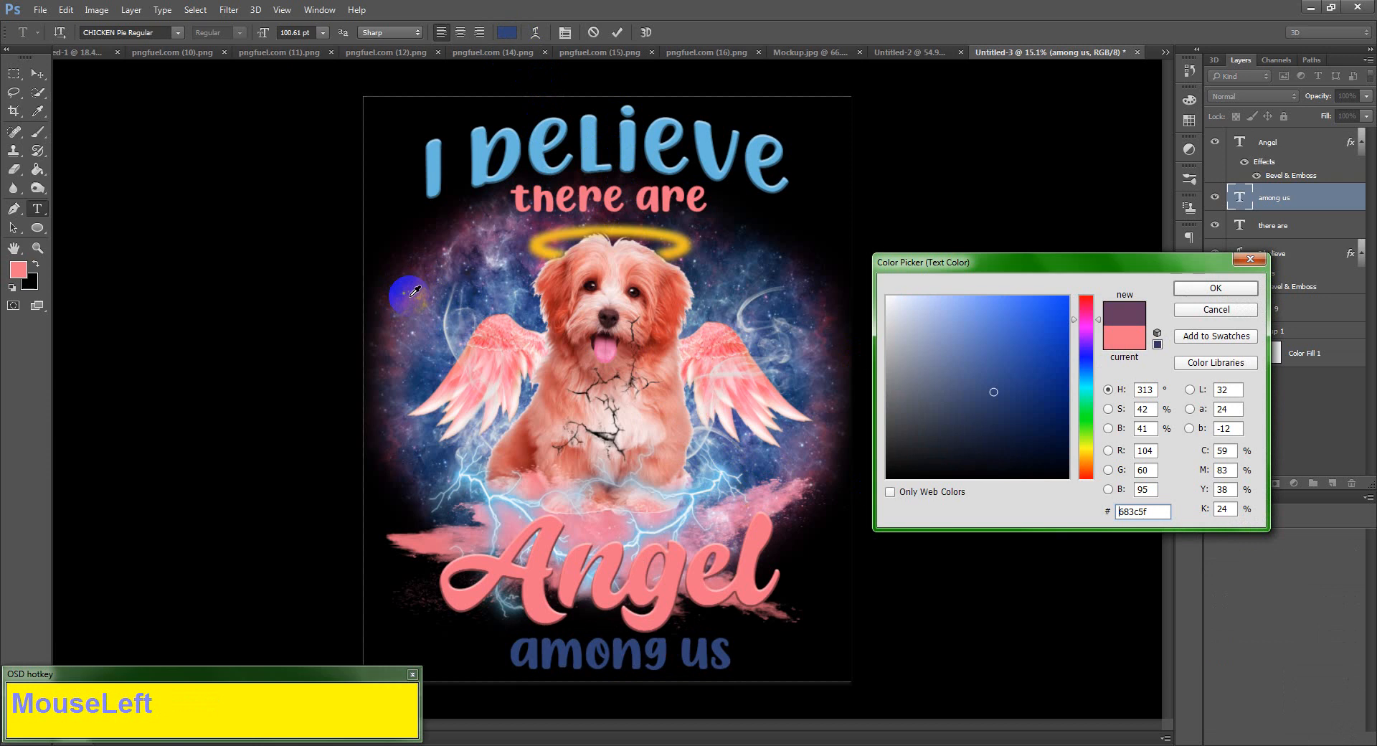
pyautogui.click(718, 476)
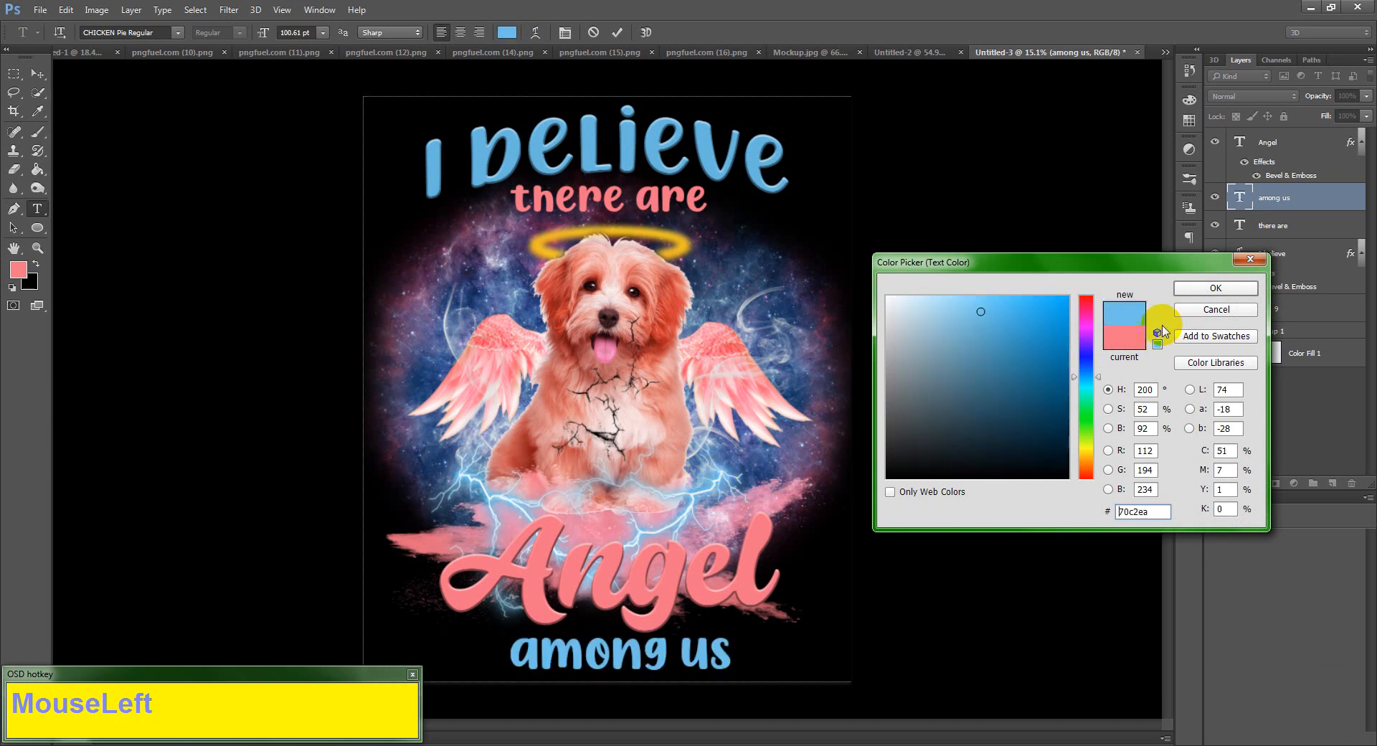
pyautogui.click(1204, 289)
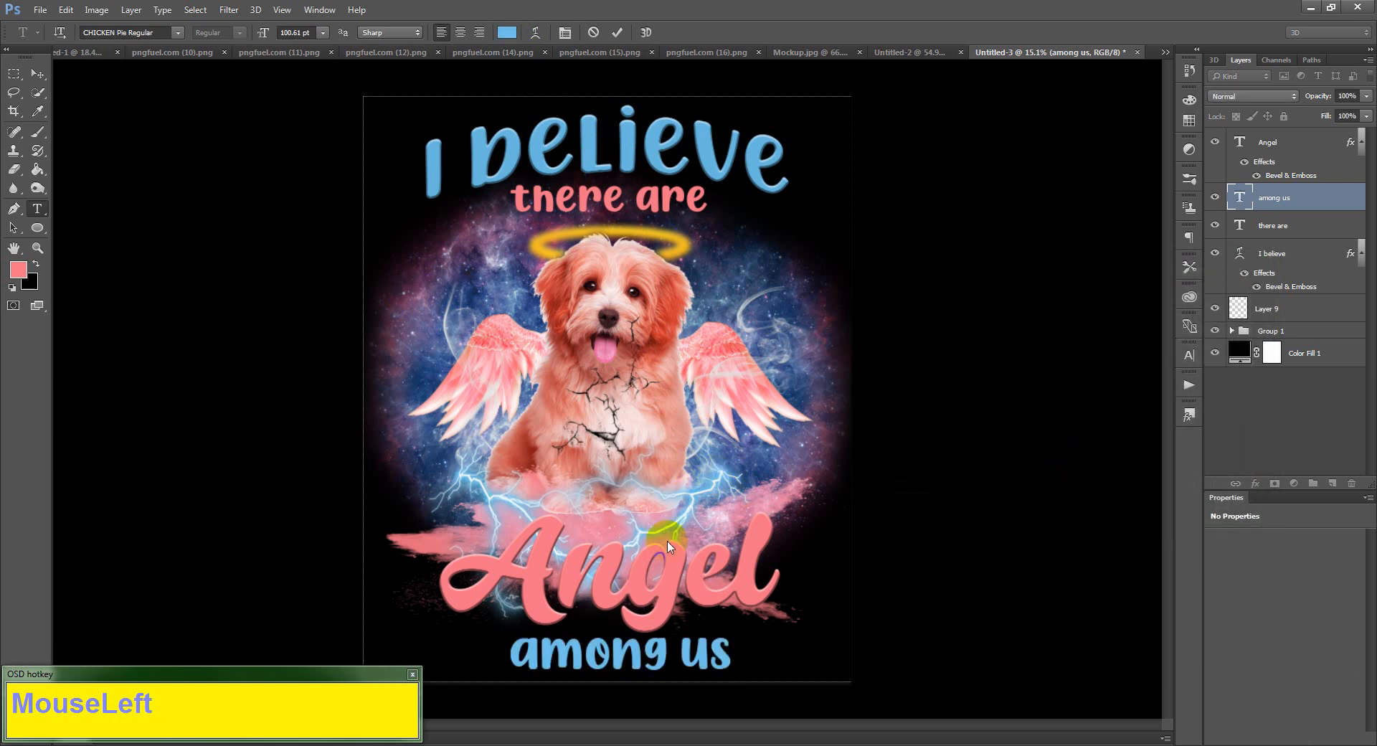
pyautogui.click(639, 655)
pyautogui.hotkey('ctrl', 'Return')
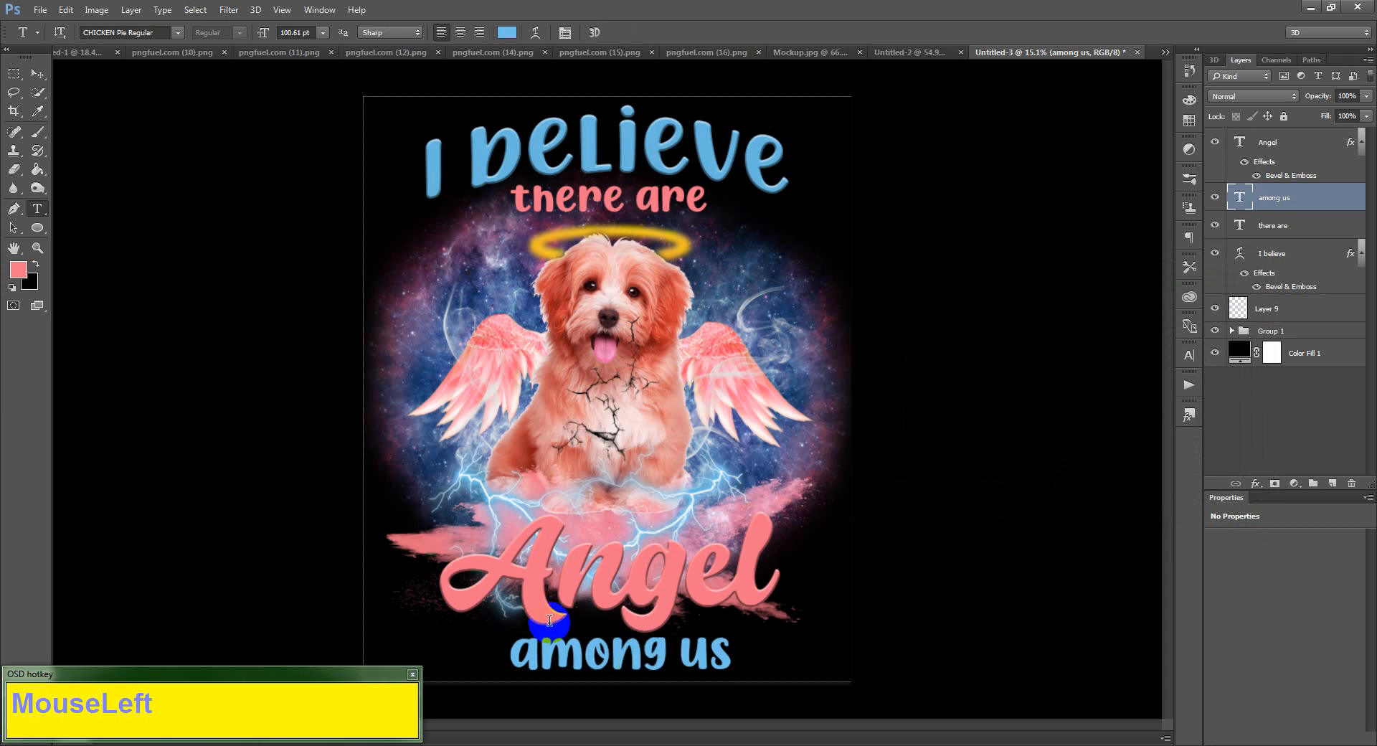
# - Apply a Bevel & Emboss effect without contour or texture to the "among us" text layer
pyautogui.doubleClick(1333, 205)
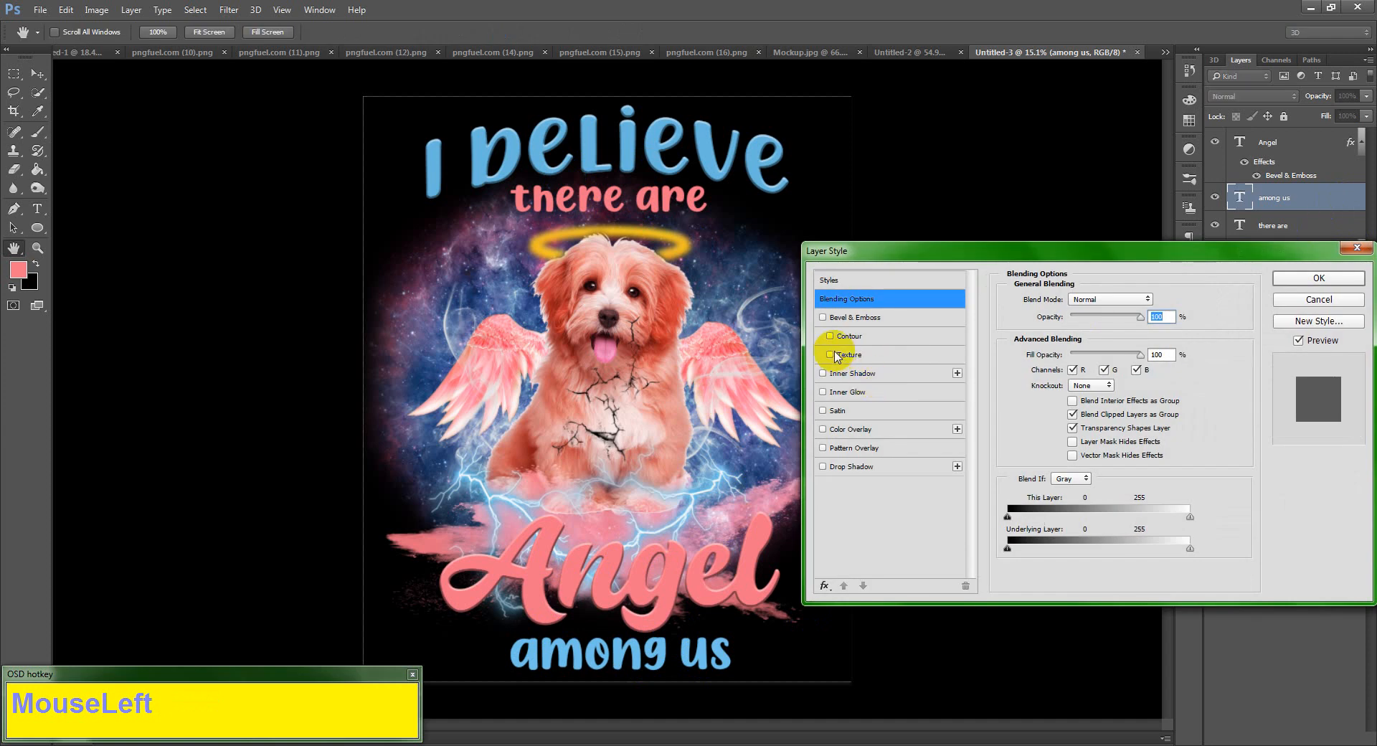
pyautogui.click(834, 318)
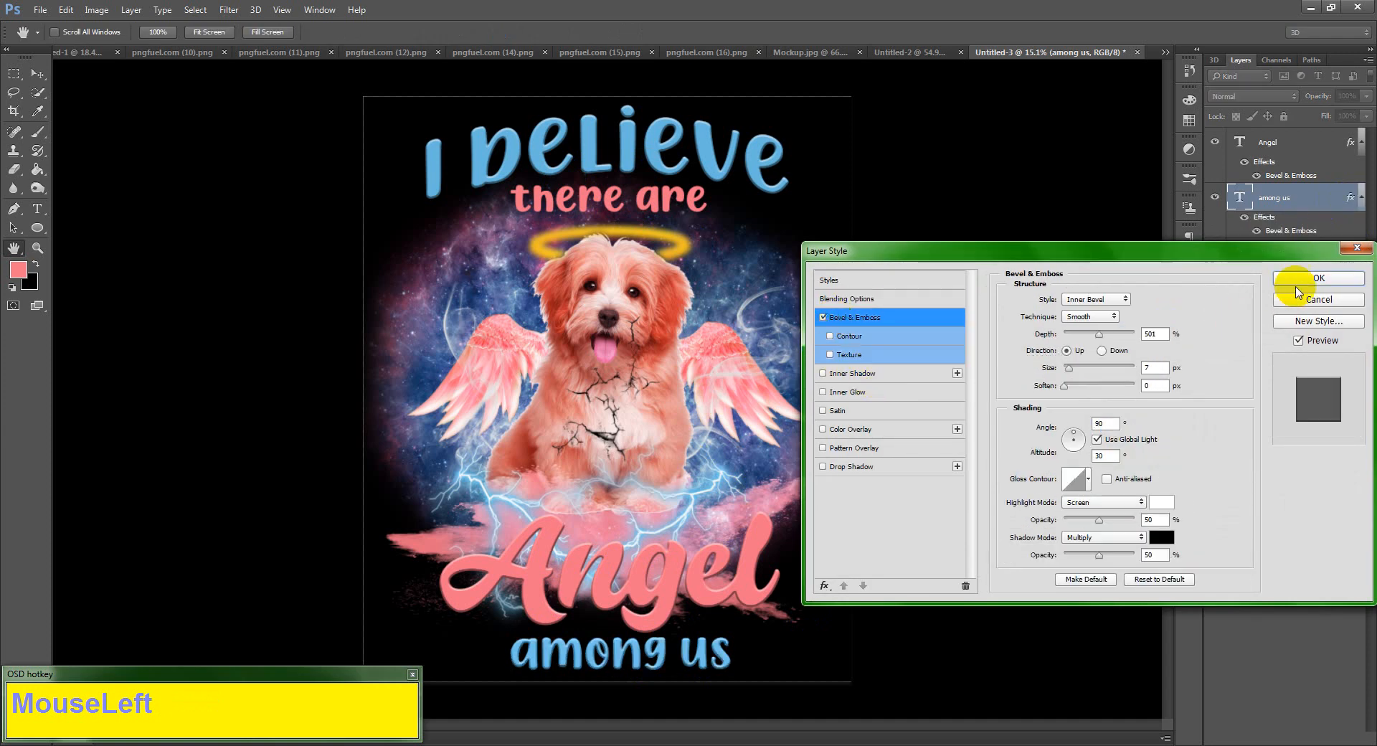
pyautogui.click(1301, 283)
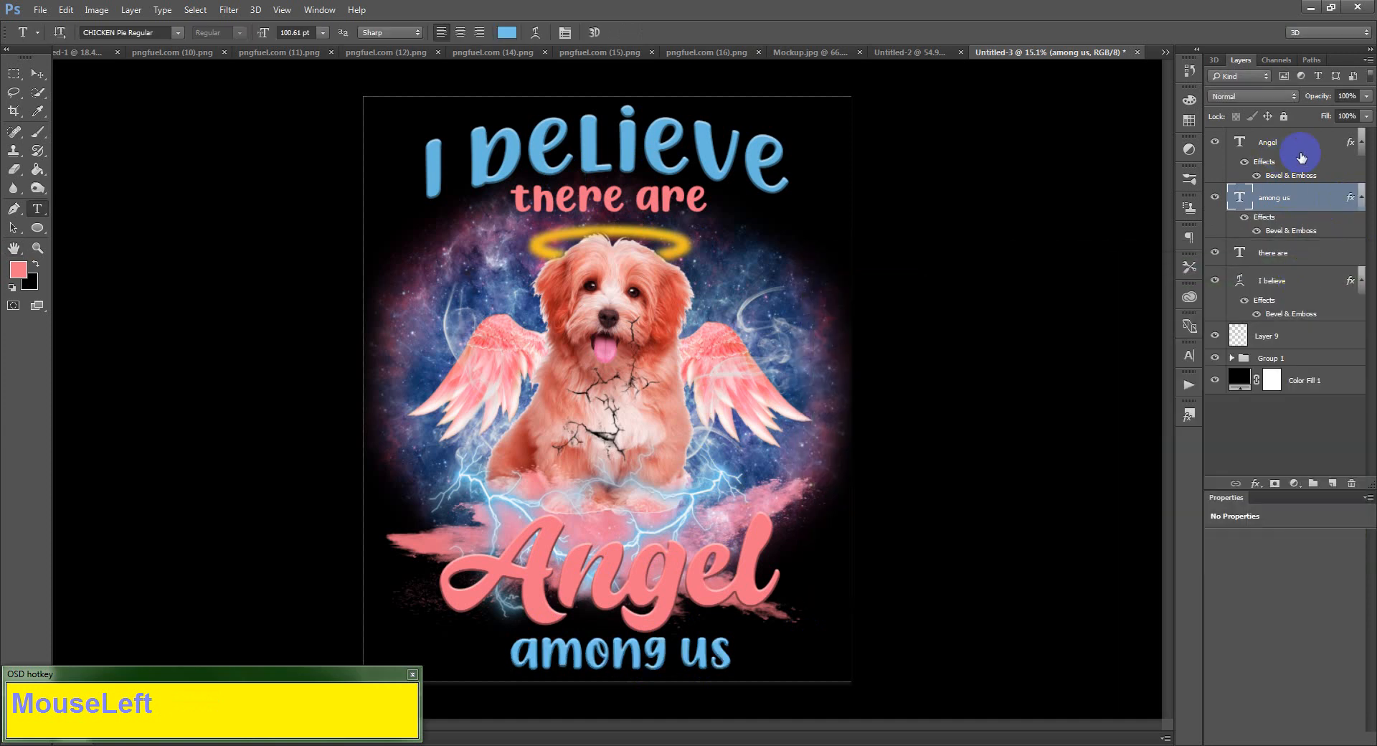
# - Apply Bevel & Emboss to the "there are" text layer with the depth lowered to about 110%
pyautogui.click(1323, 256)
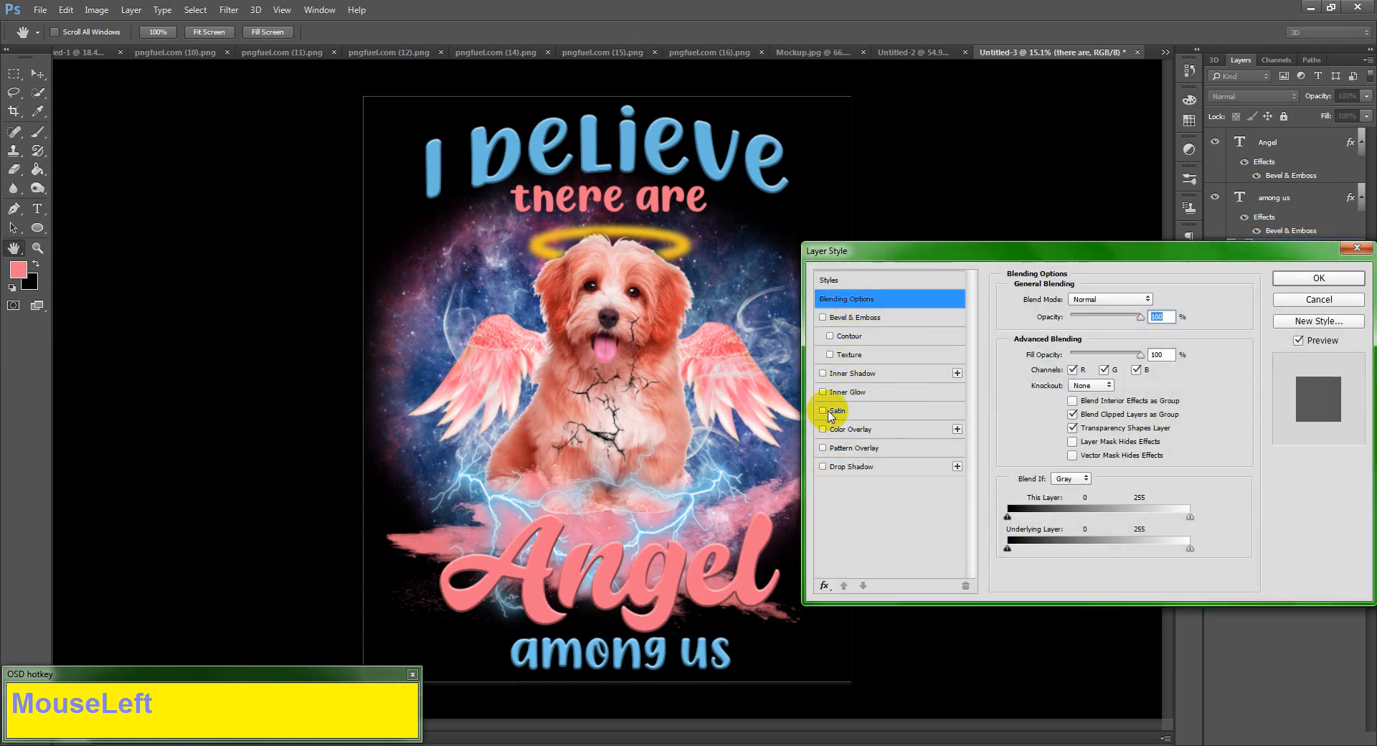
pyautogui.click(823, 318)
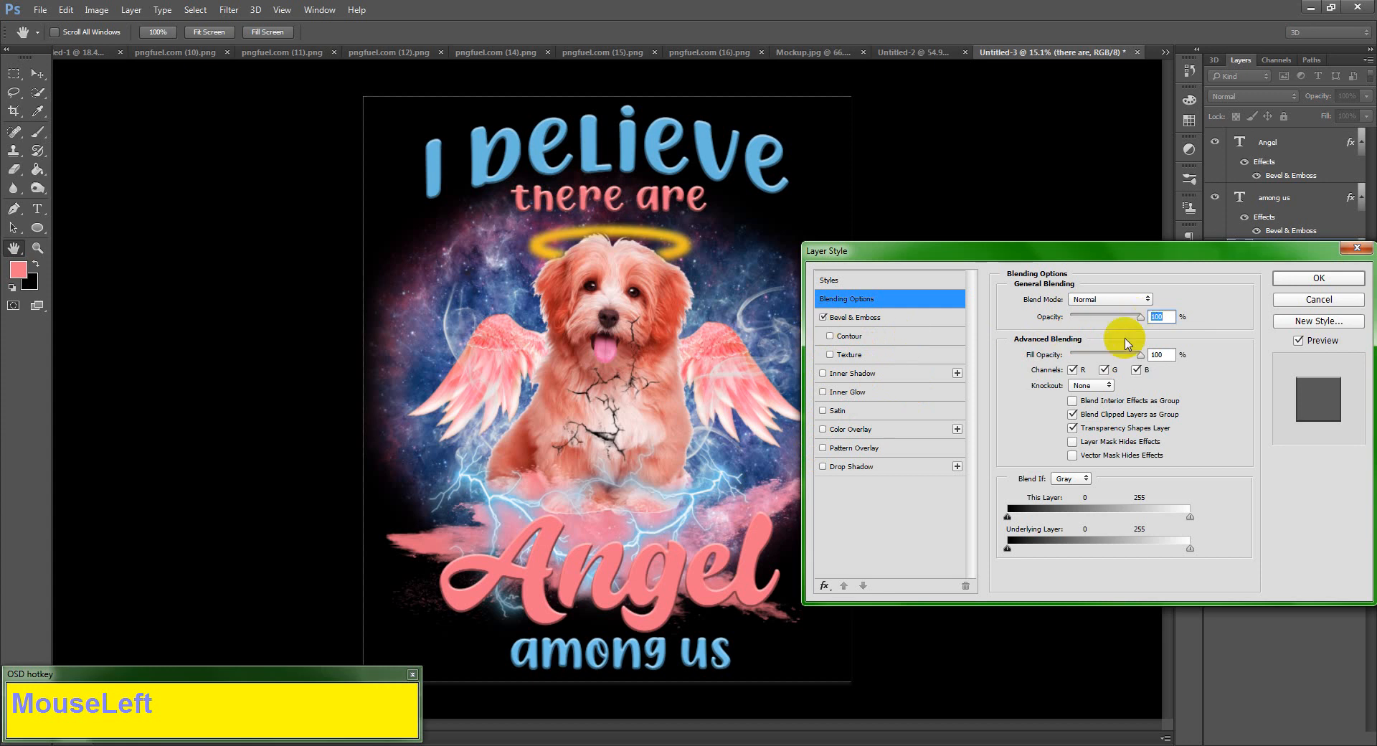
pyautogui.click(847, 317)
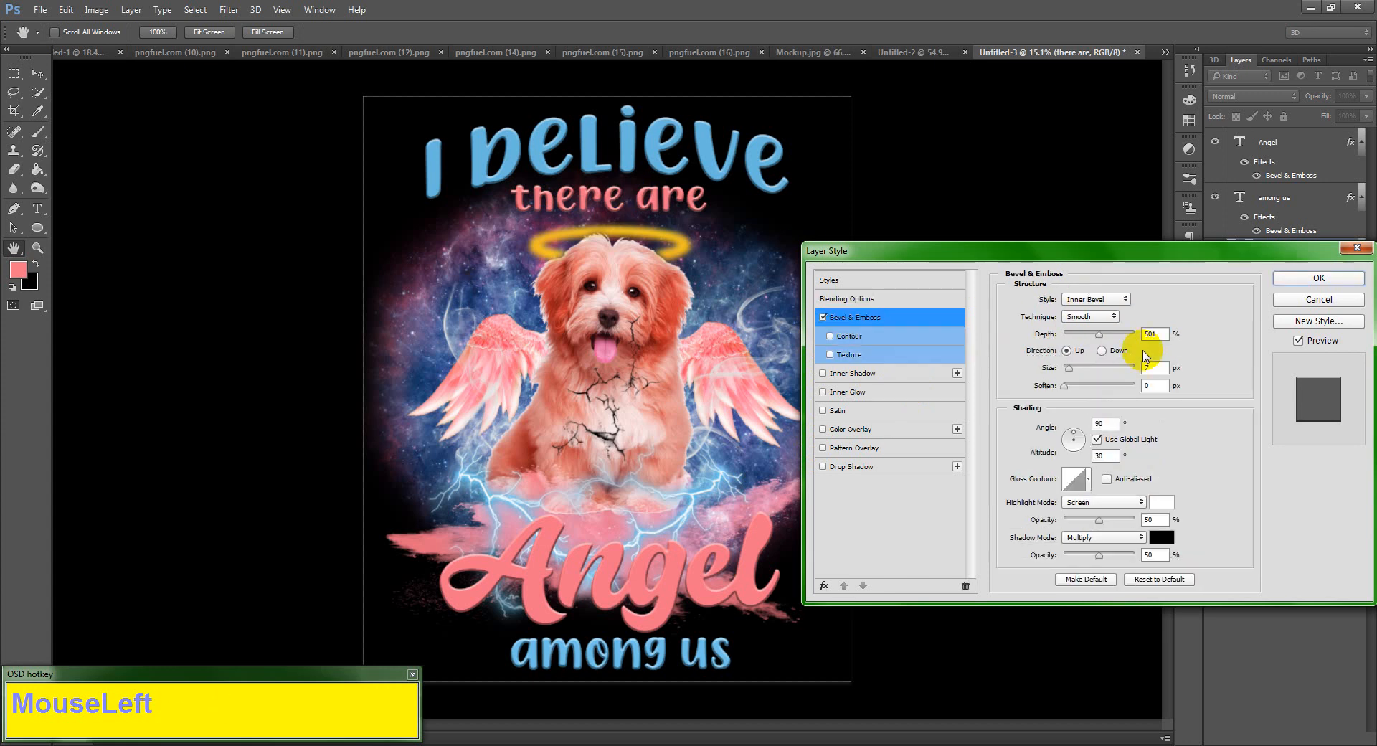
pyautogui.moveTo(1098, 333); pyautogui.dragTo(1073, 337)
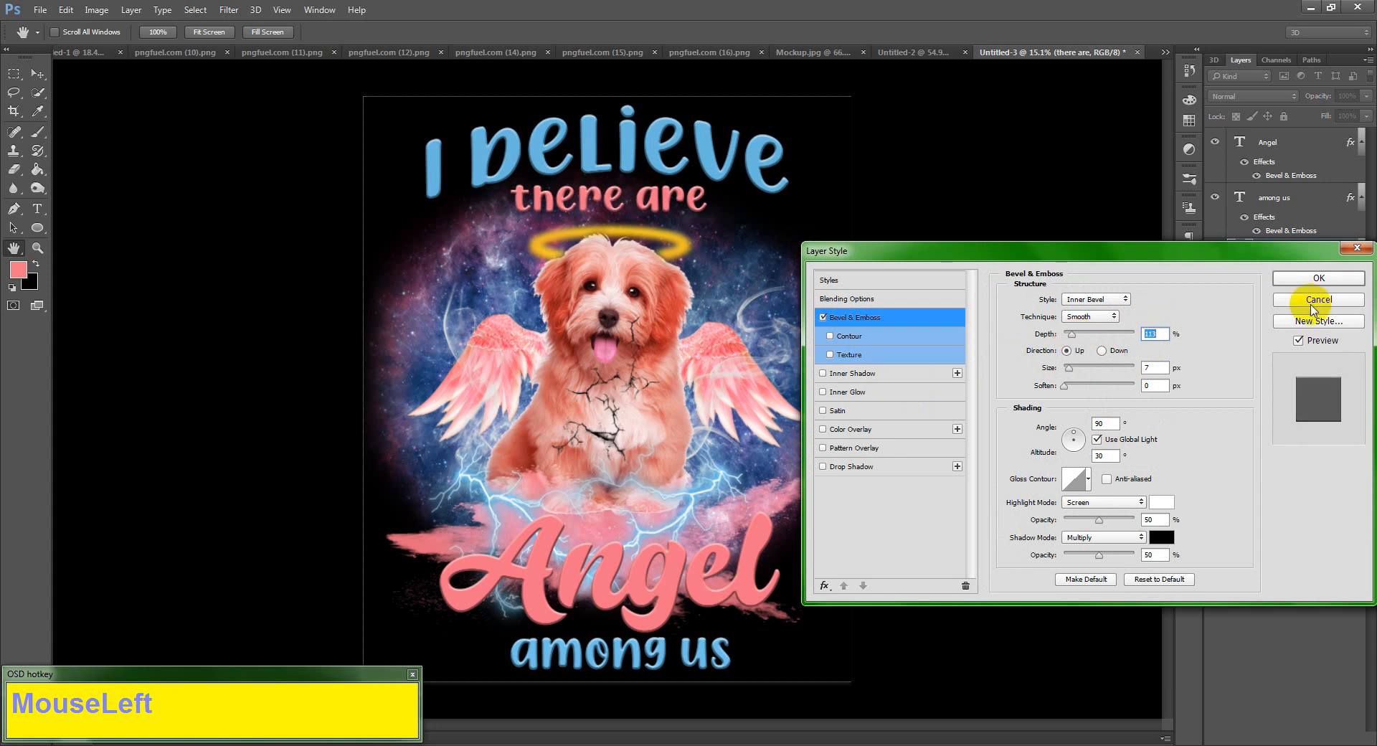
pyautogui.click(1318, 277)
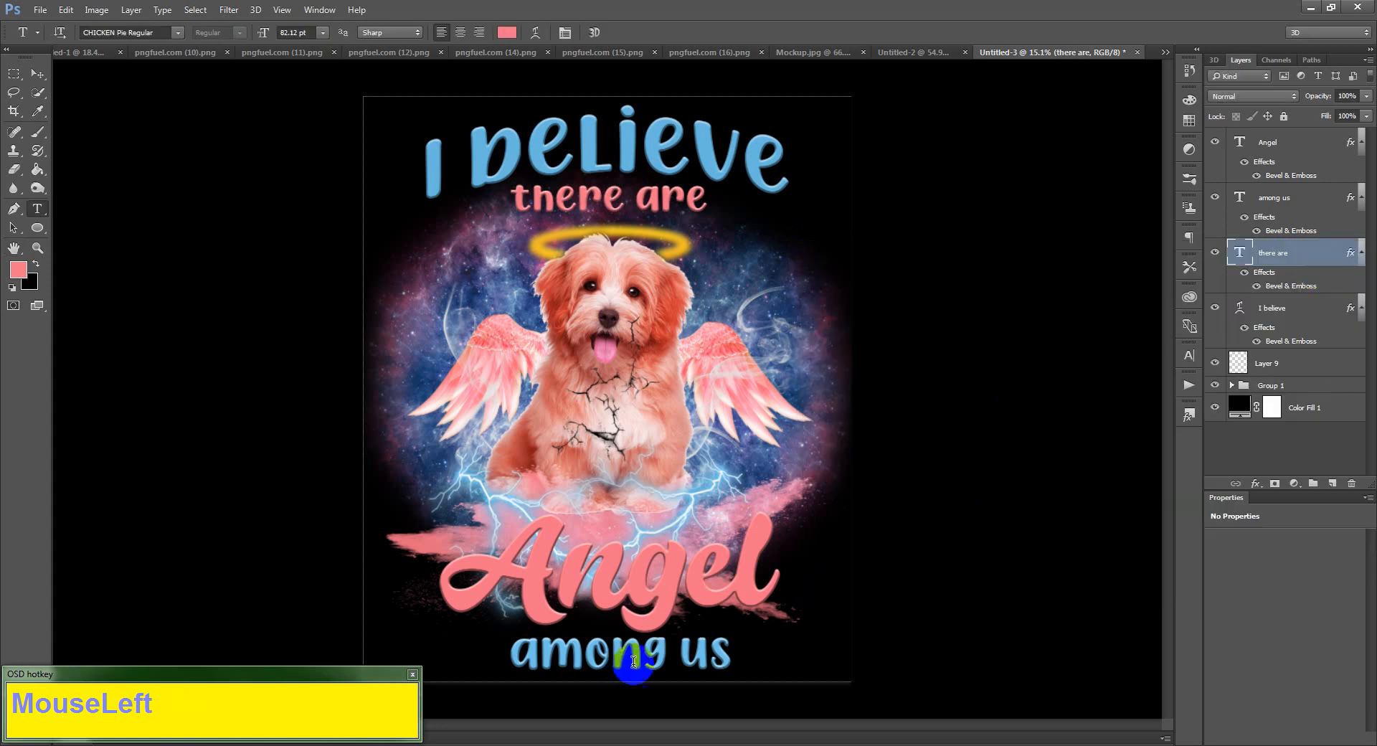
# - Lower the Bevel & Emboss depth of the "among us" text layer to about 184% and switch to the Move tool
pyautogui.click(1295, 208)
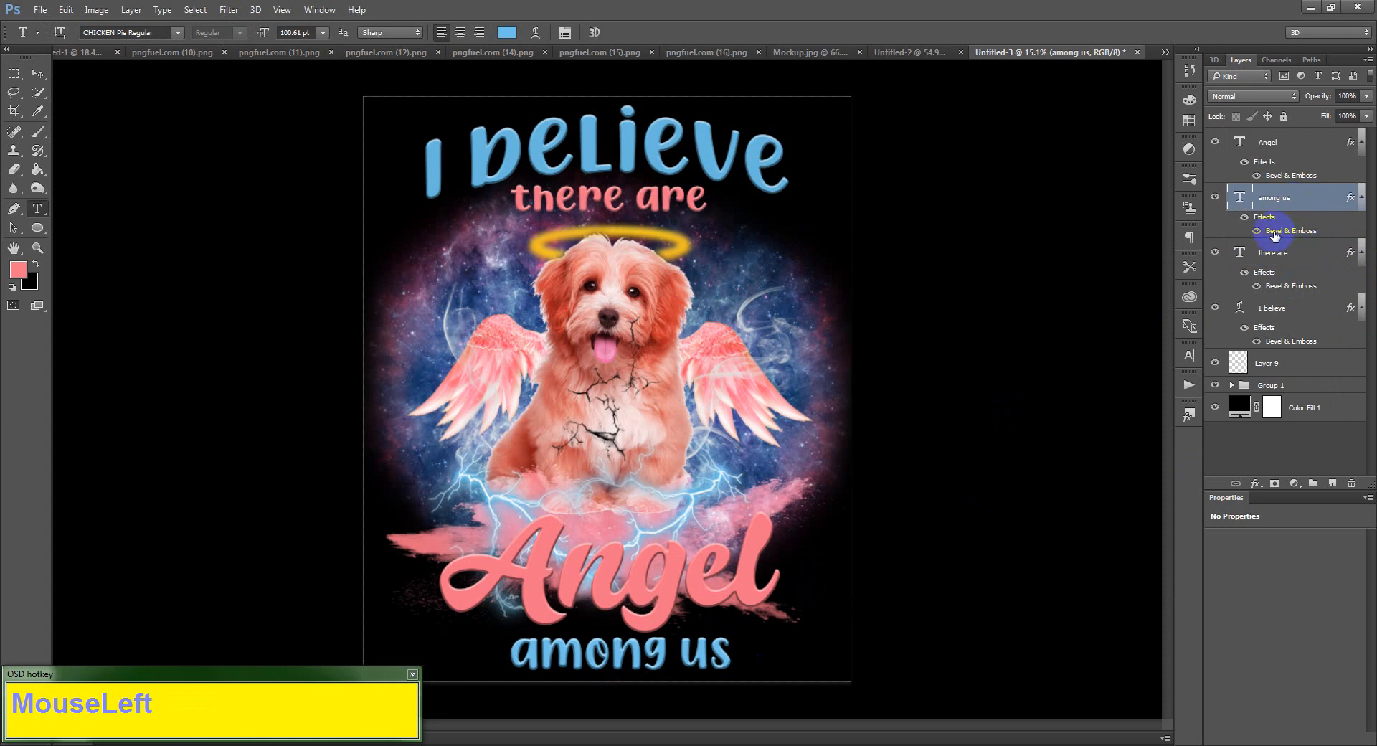
pyautogui.doubleClick(1332, 234)
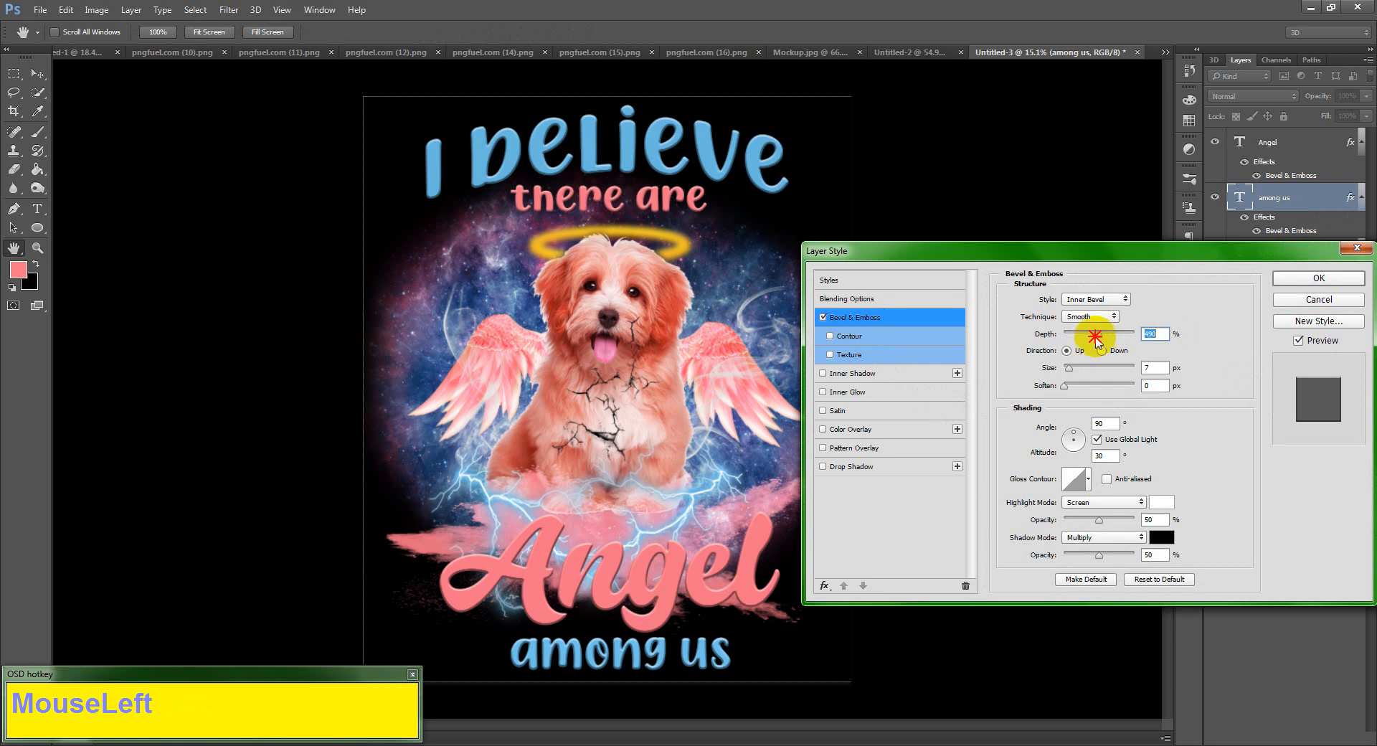
pyautogui.moveTo(1094, 337); pyautogui.dragTo(1076, 342)
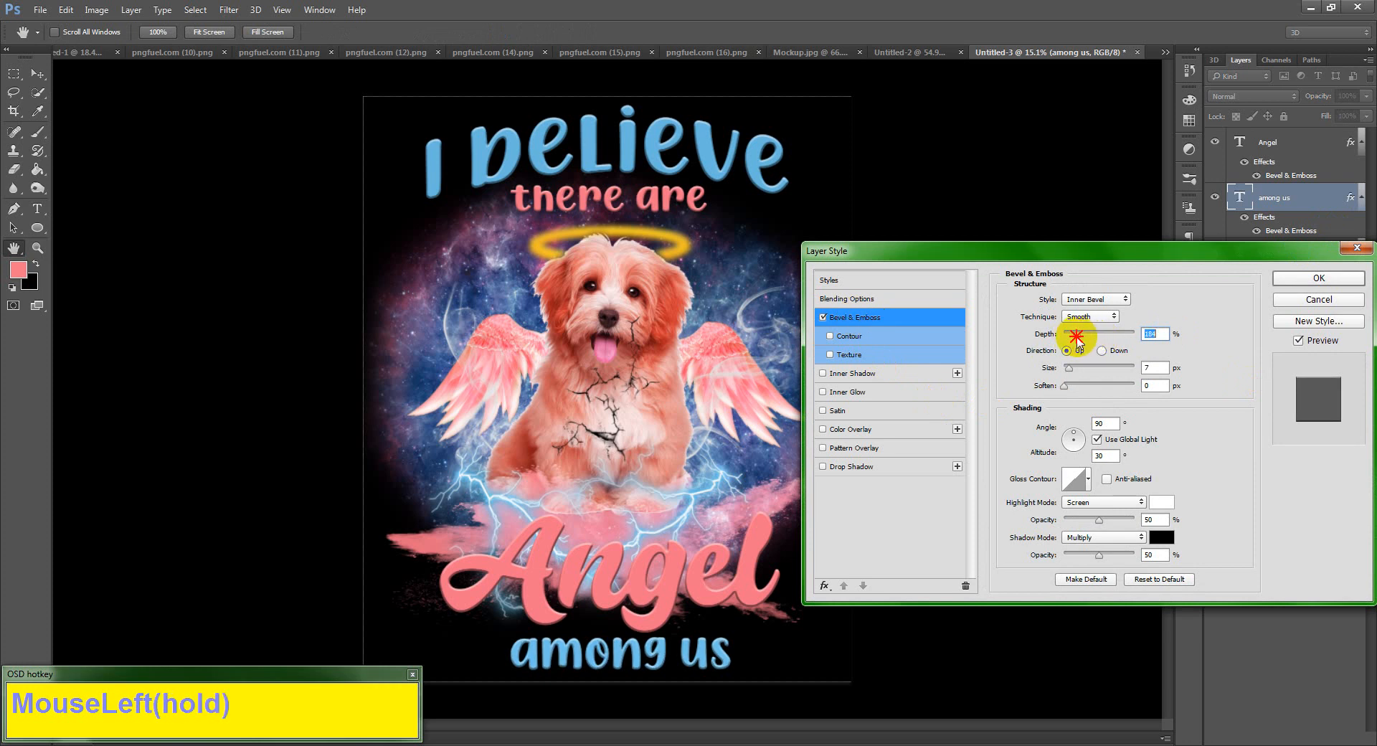
pyautogui.click(1305, 279)
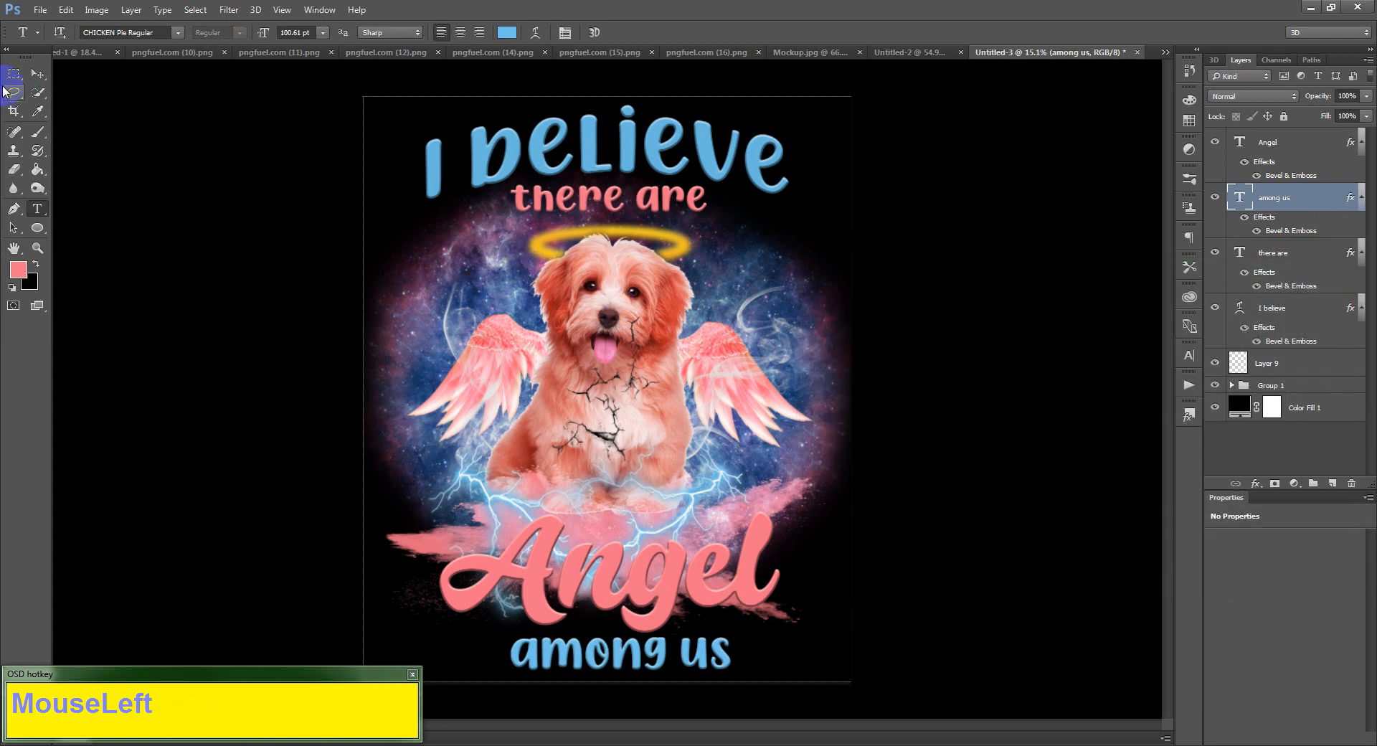
pyautogui.click(37, 73)
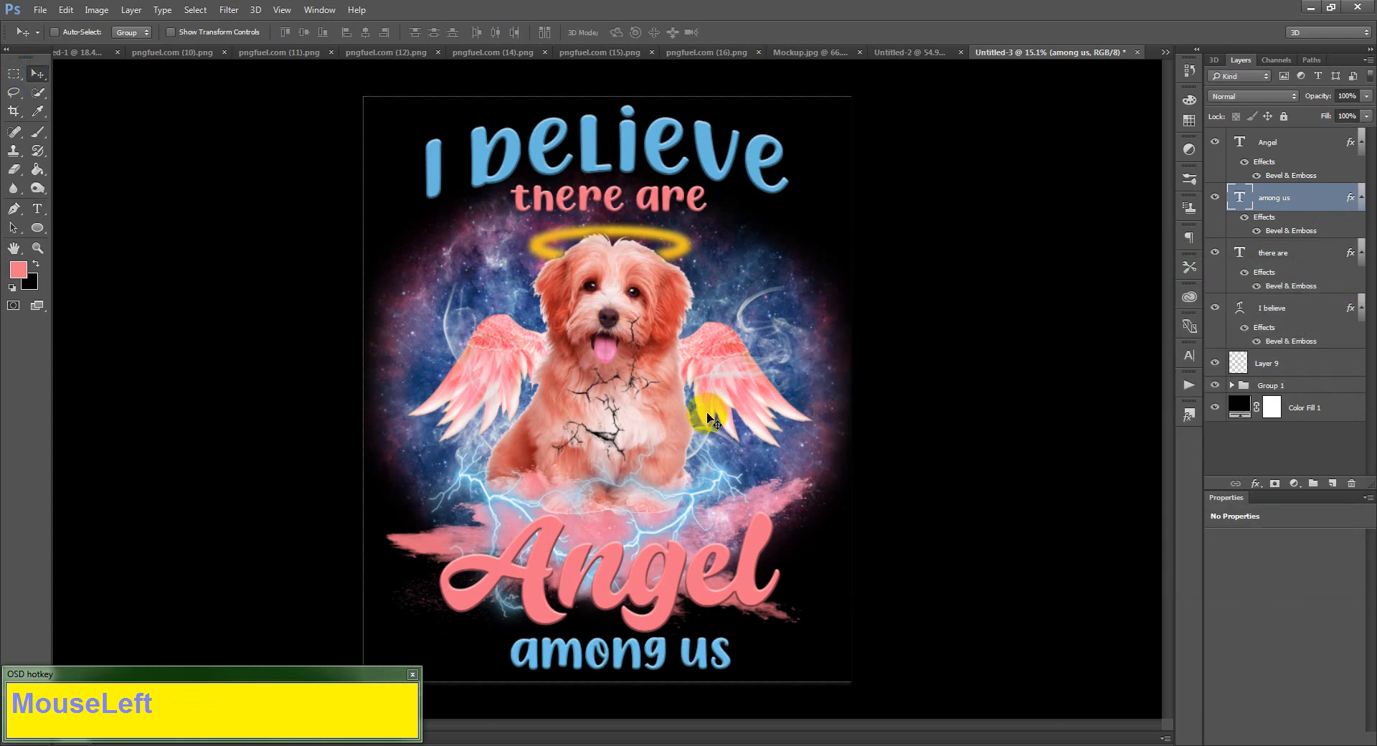
# - Convert the "Angel" text layer to a shape and rasterize it into a regular pixel layer
pyautogui.click(1294, 144)
pyautogui.rightClick(1294, 143)
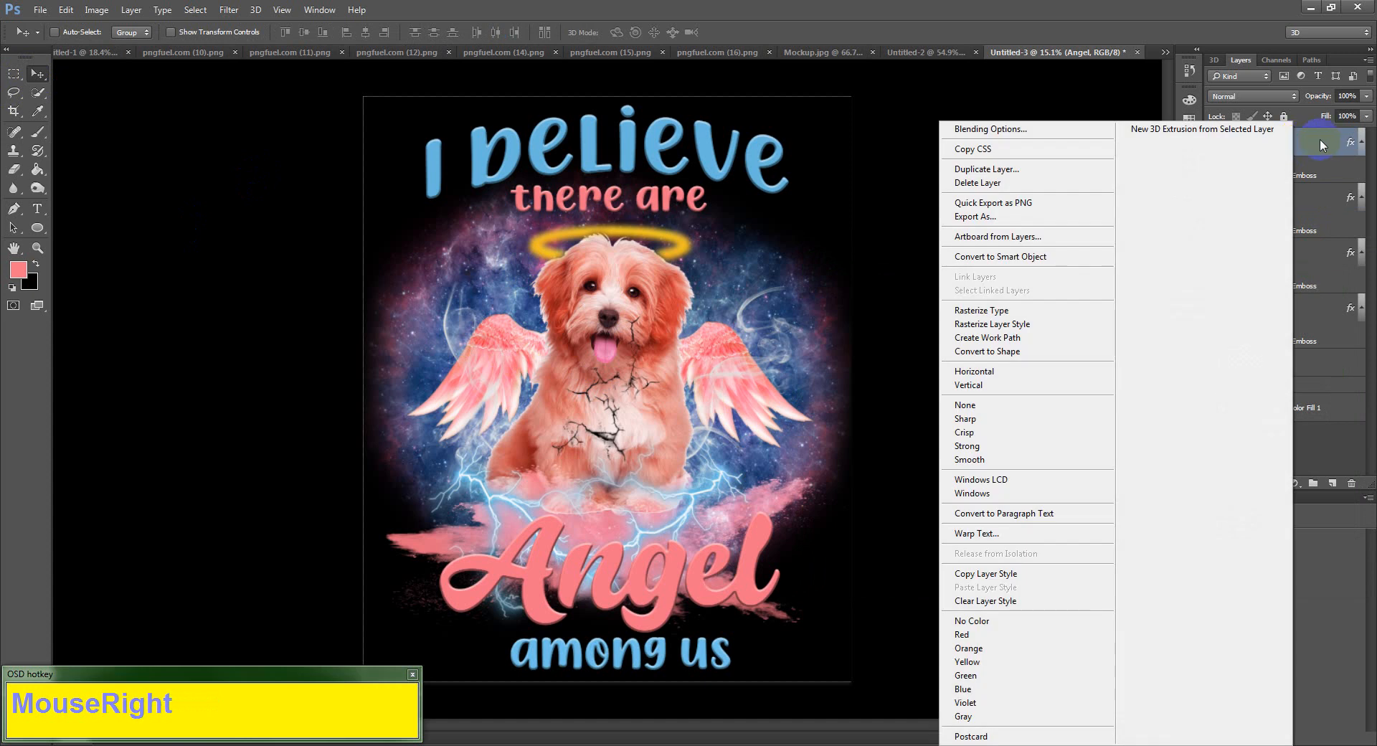
pyautogui.click(993, 351)
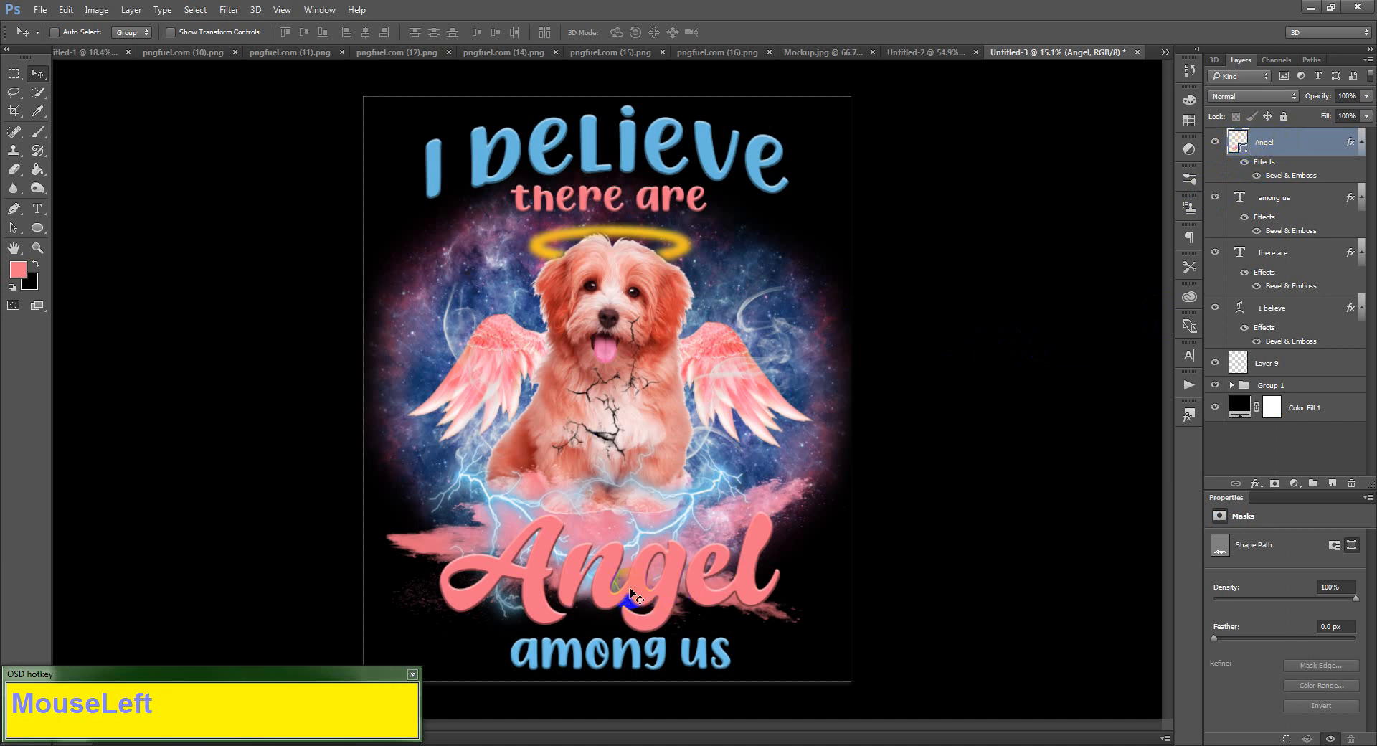
pyautogui.click(194, 10)
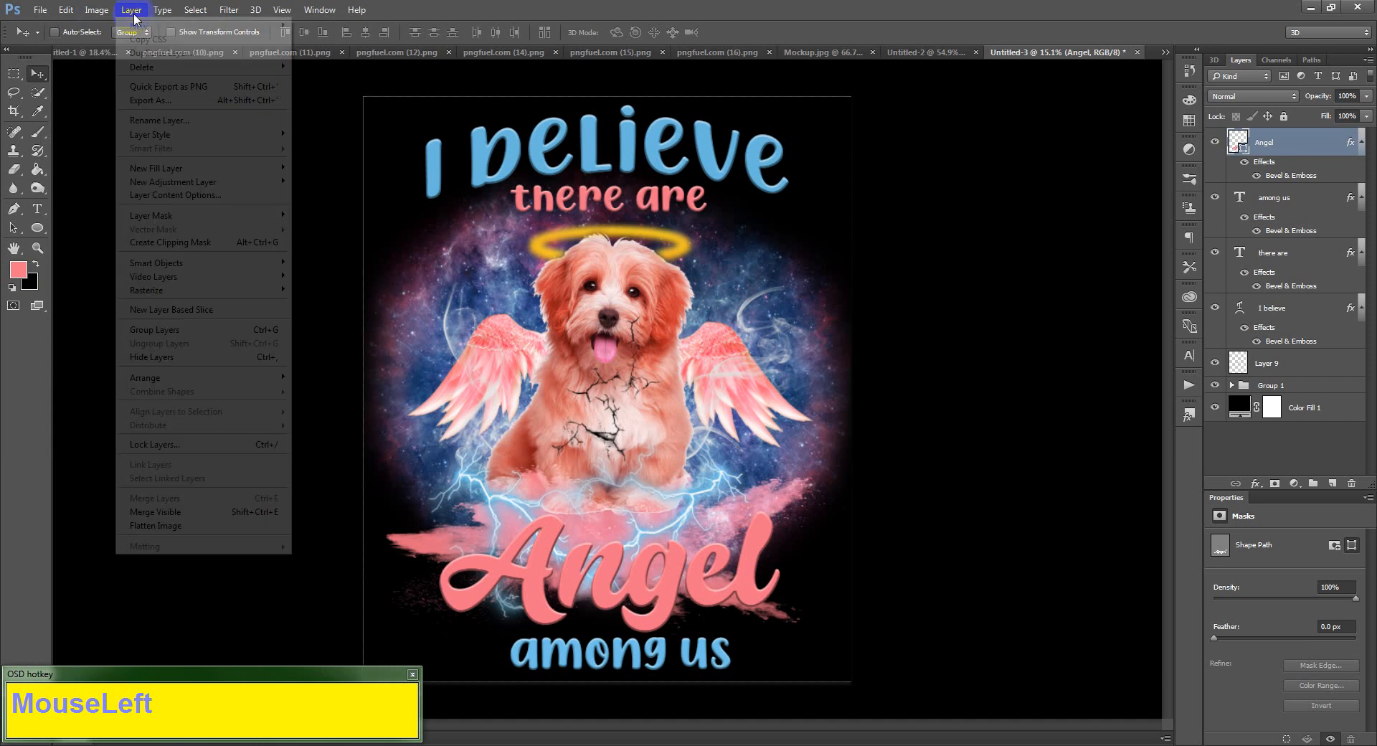
pyautogui.click(1236, 141)
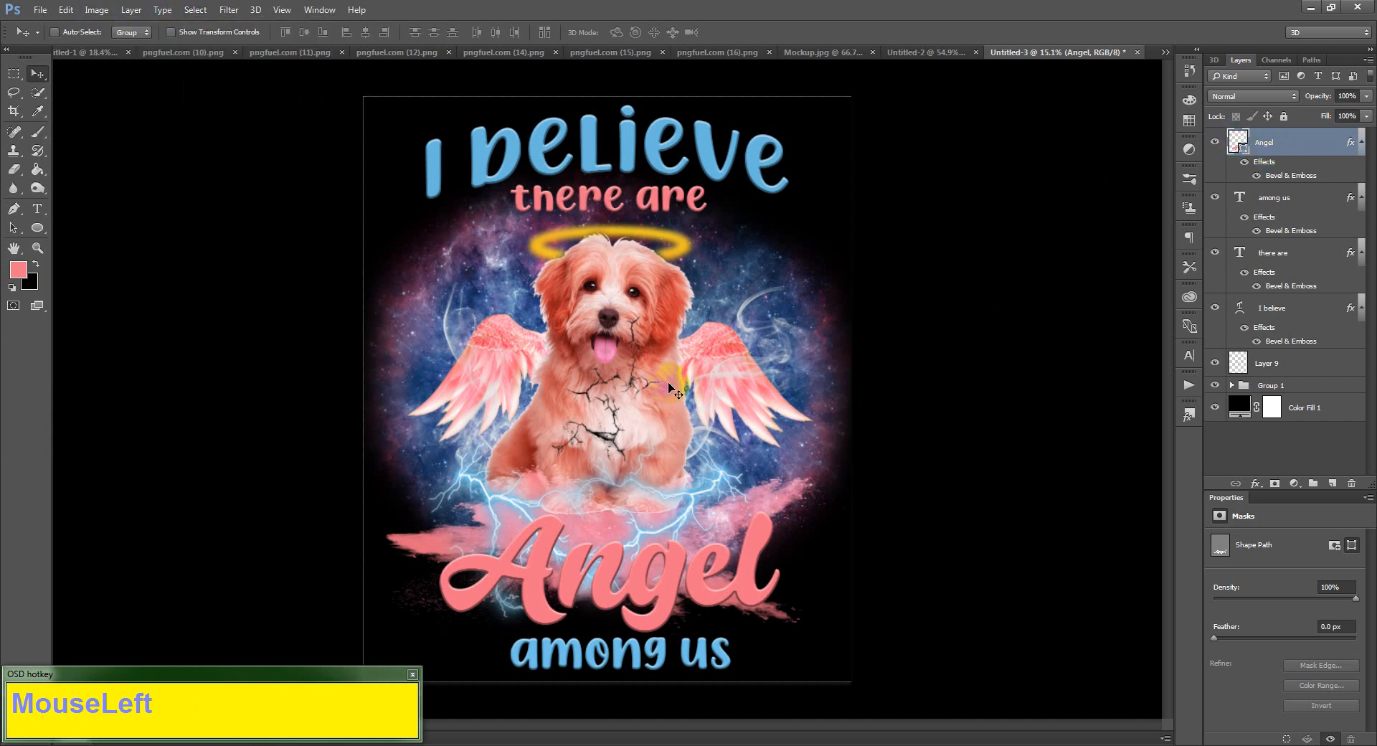
pyautogui.click(14, 169)
pyautogui.click(642, 291)
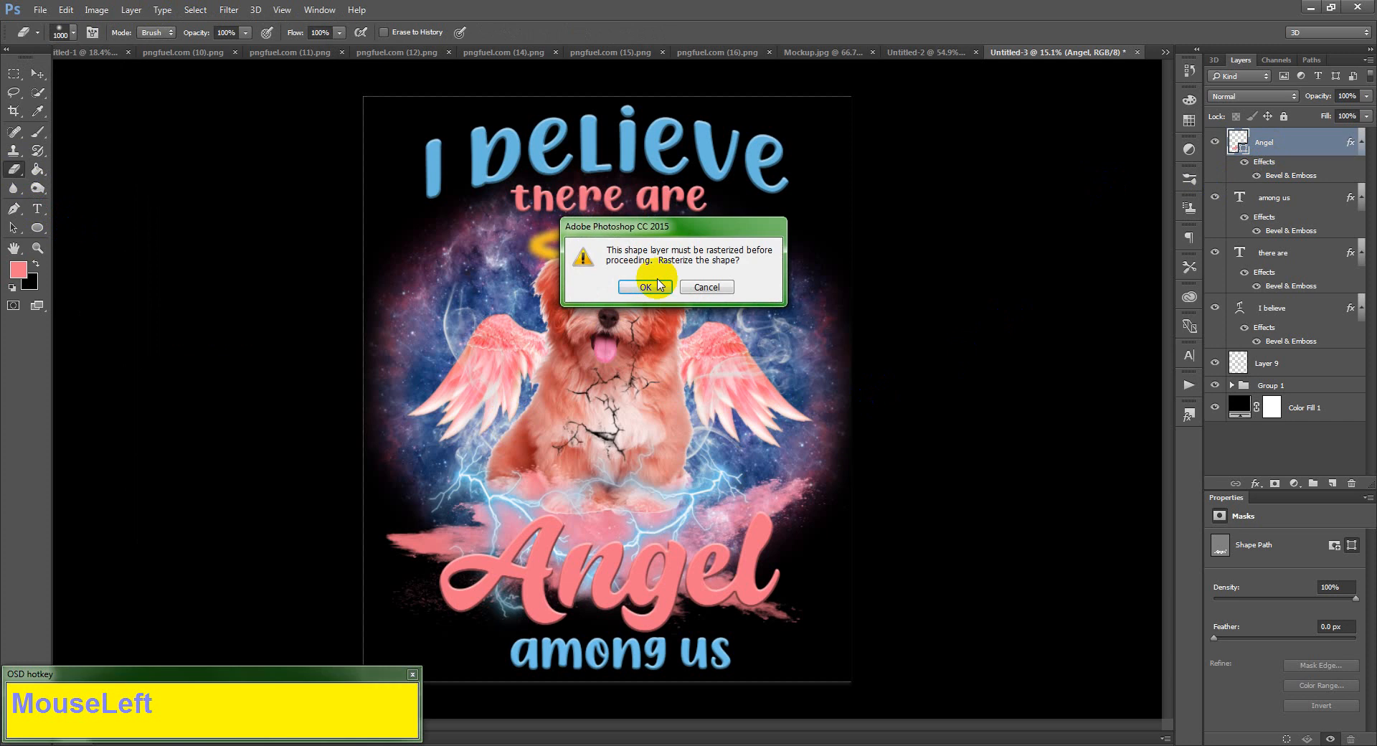
pyautogui.click(648, 287)
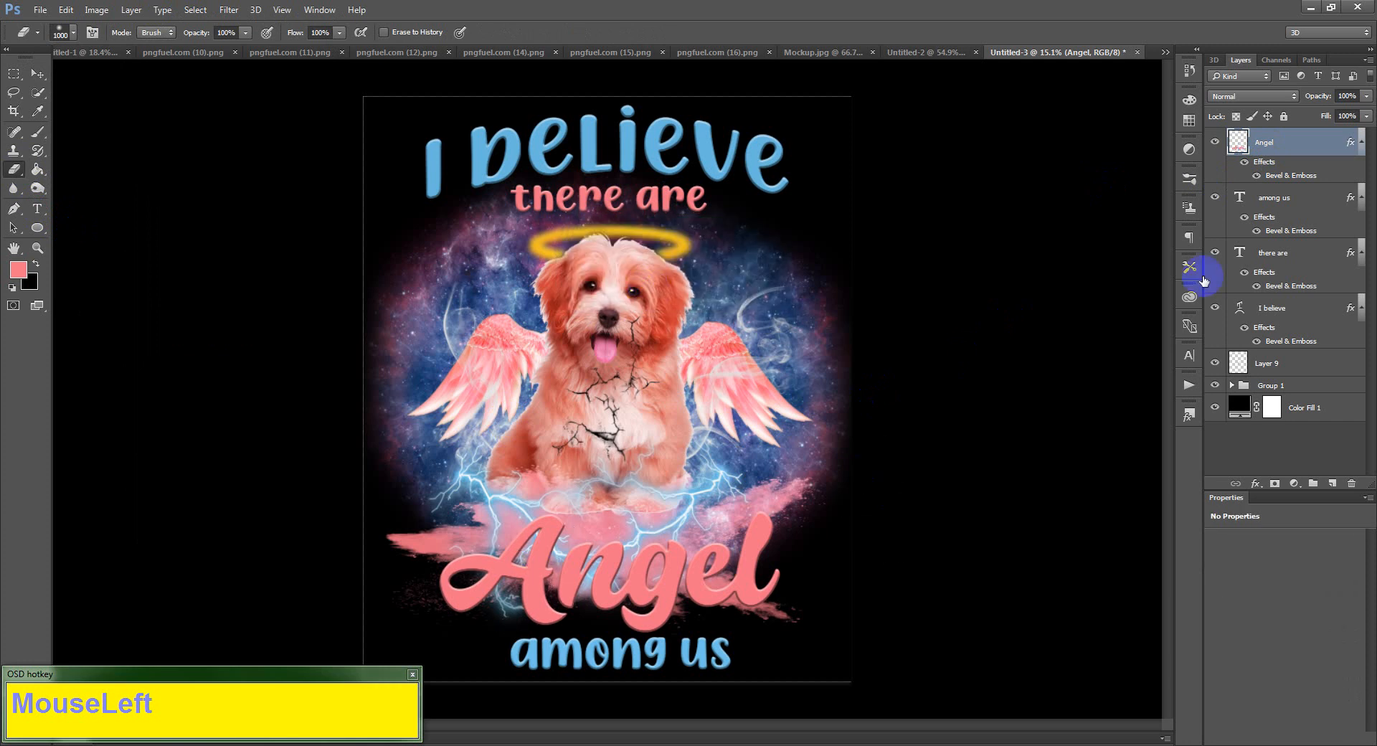
# - Load the outline of the "Angel" lettering as a selection and expand it by 20 pixels
pyautogui.click(1259, 146)
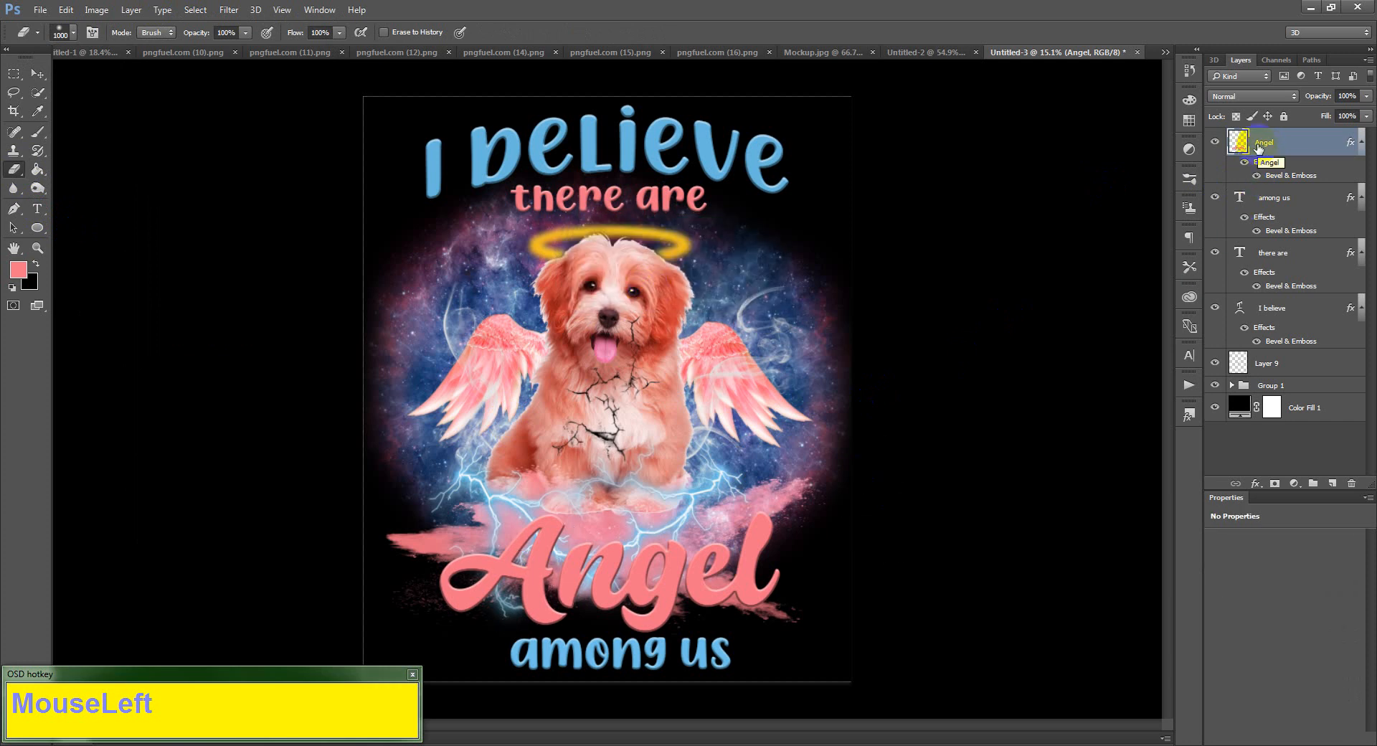
pyautogui.click(1241, 143)
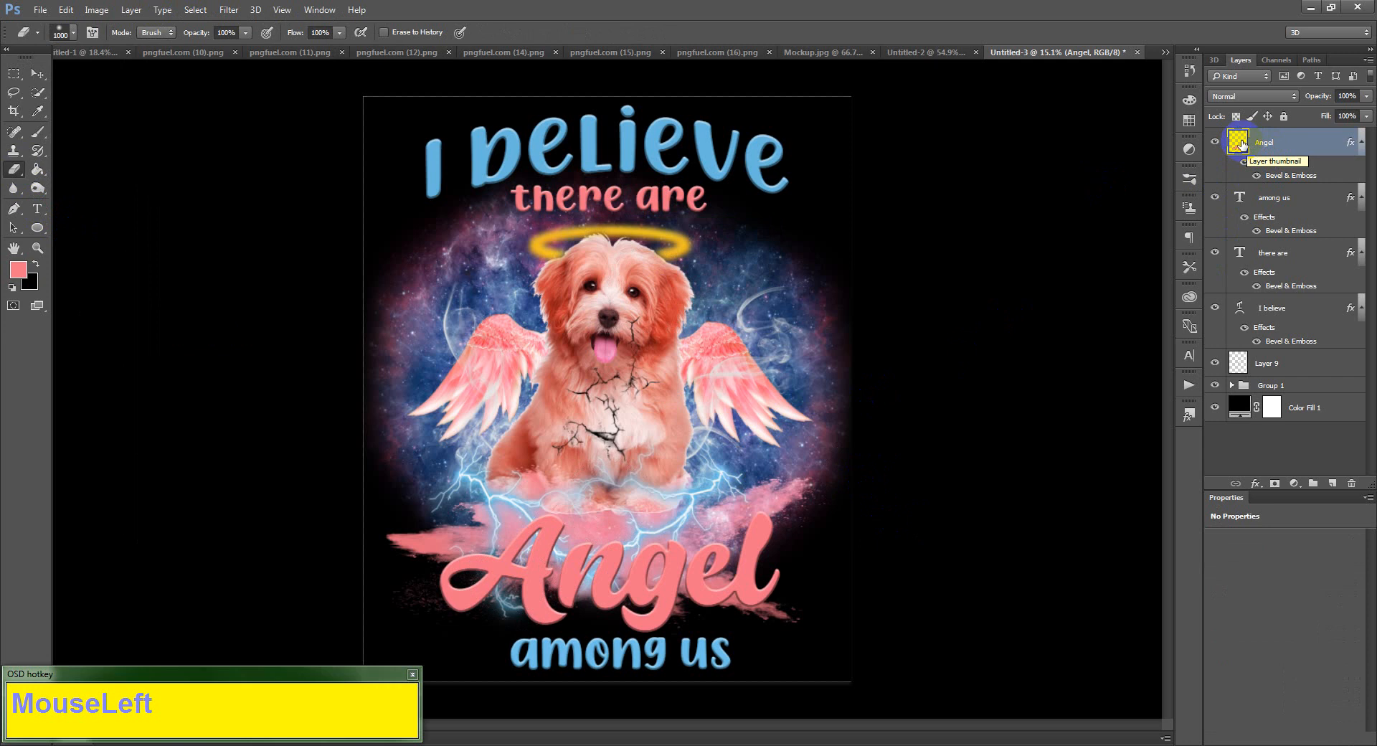
pyautogui.keyDown('ctrl'); pyautogui.click(1242, 144); pyautogui.keyUp('ctrl')
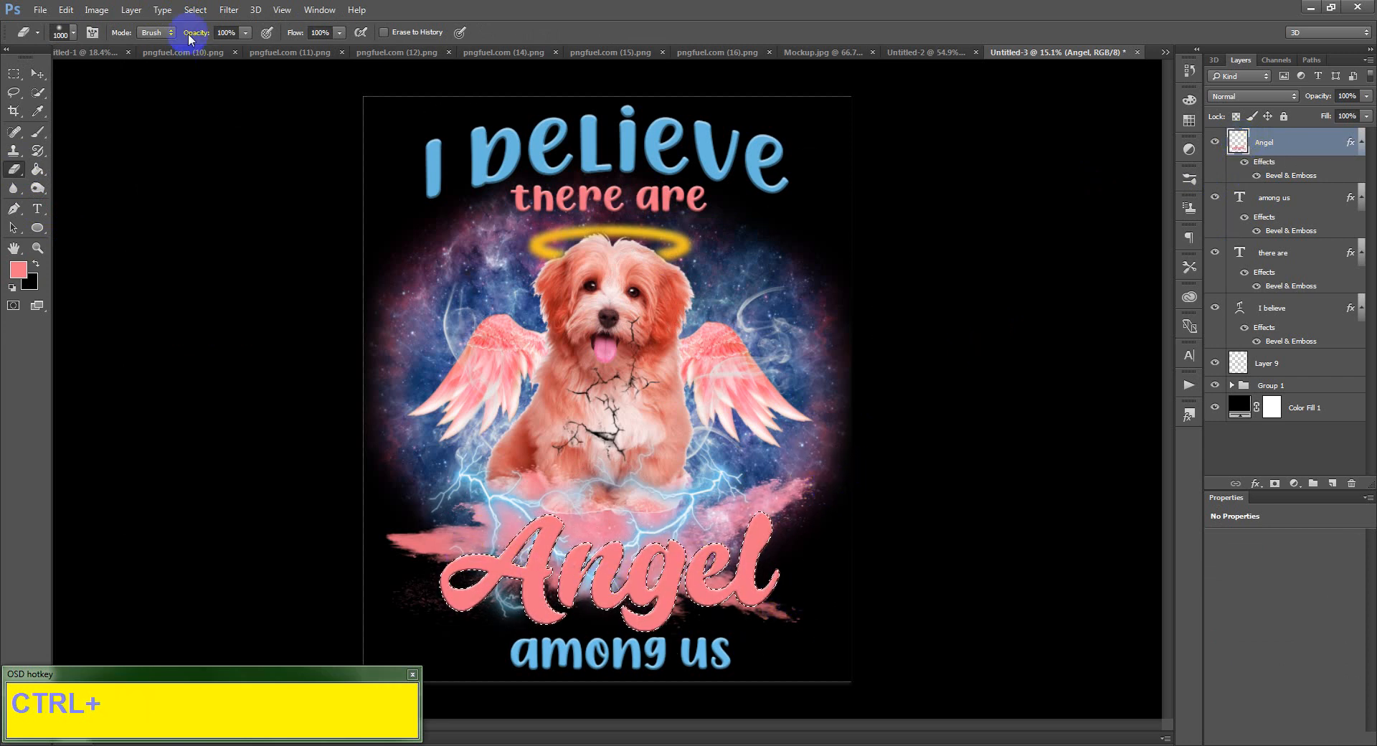
pyautogui.click(199, 13)
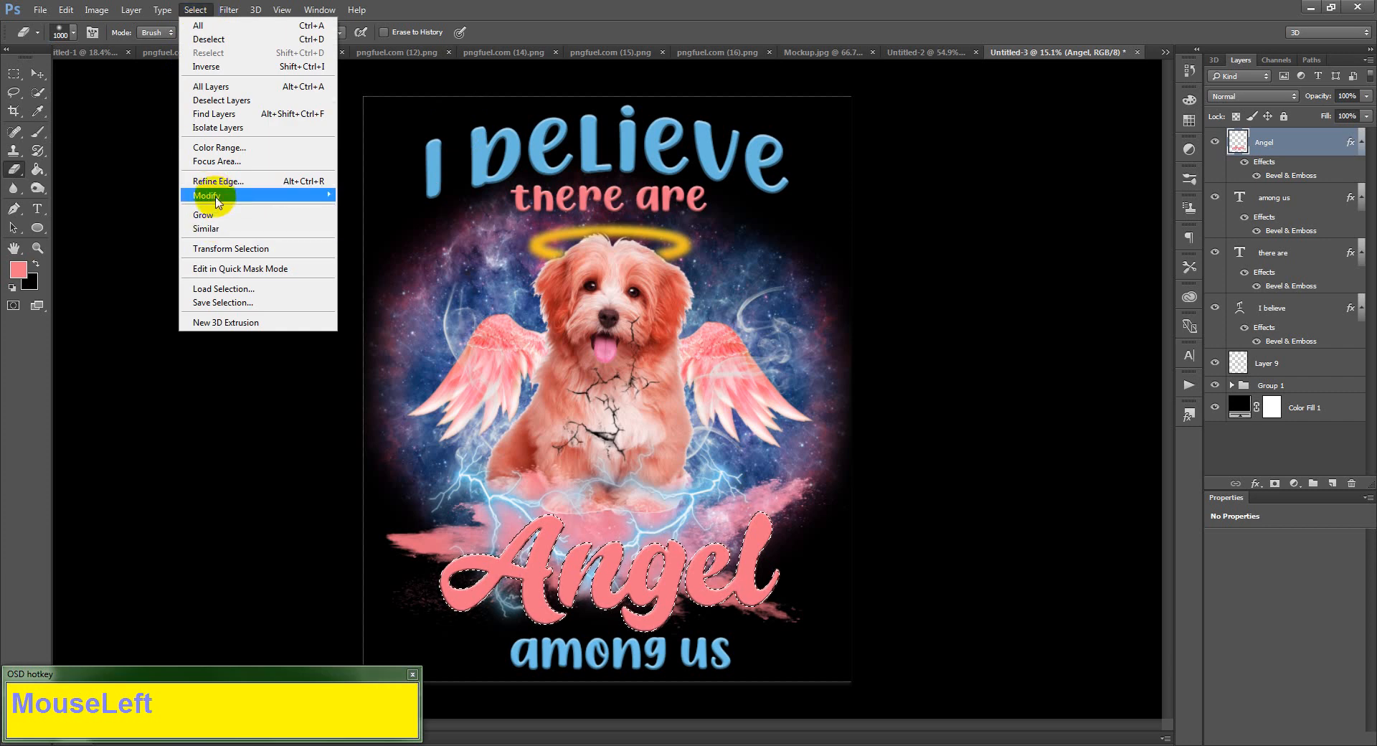
pyautogui.moveTo(215, 199)
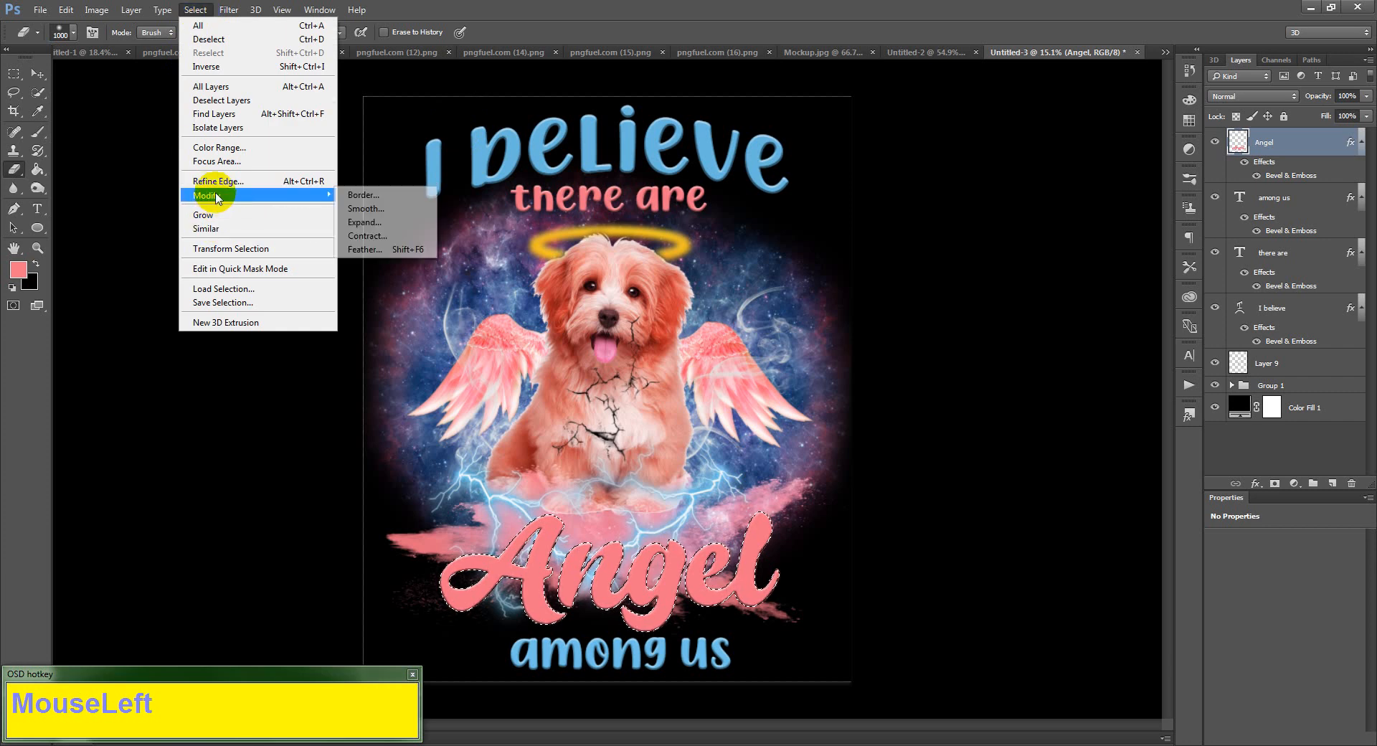
pyautogui.click(366, 221)
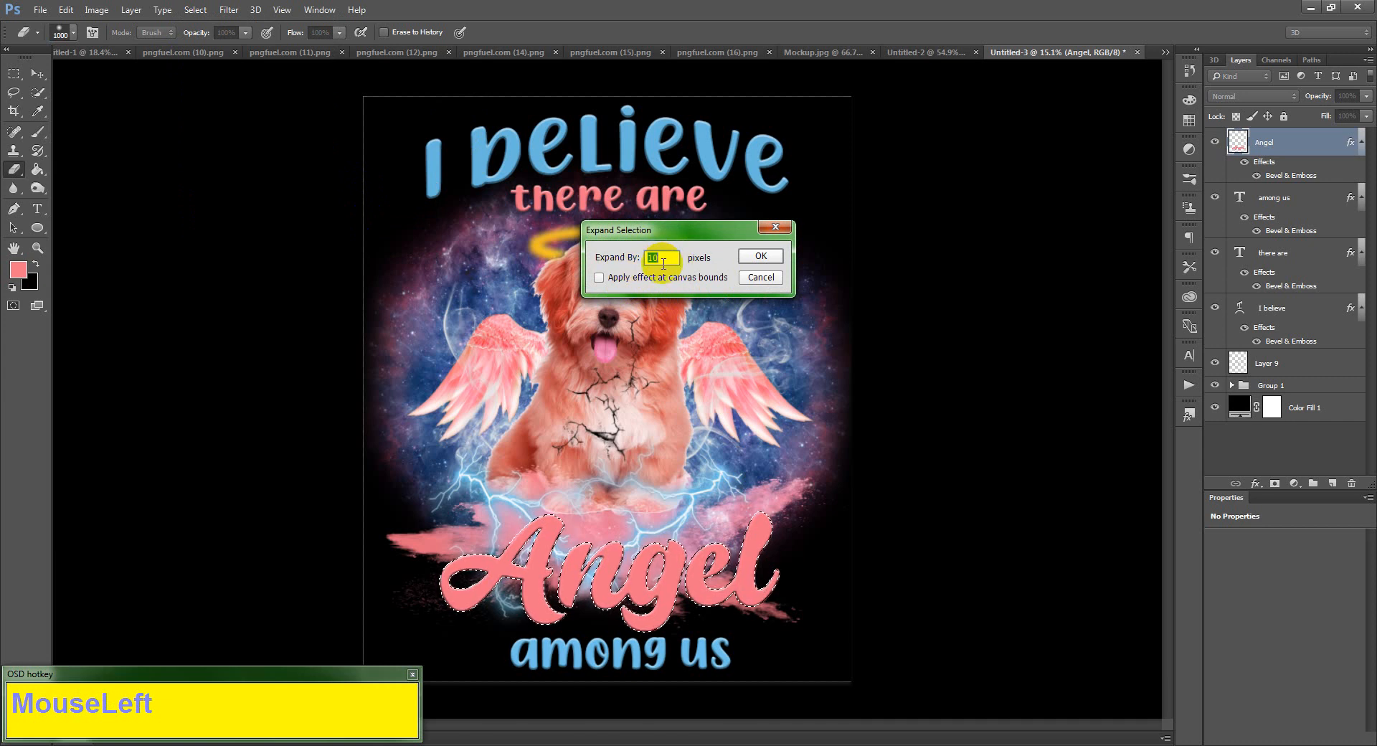
pyautogui.keyDown('shift'); pyautogui.scroll(1, 665, 260); pyautogui.keyUp('shift')
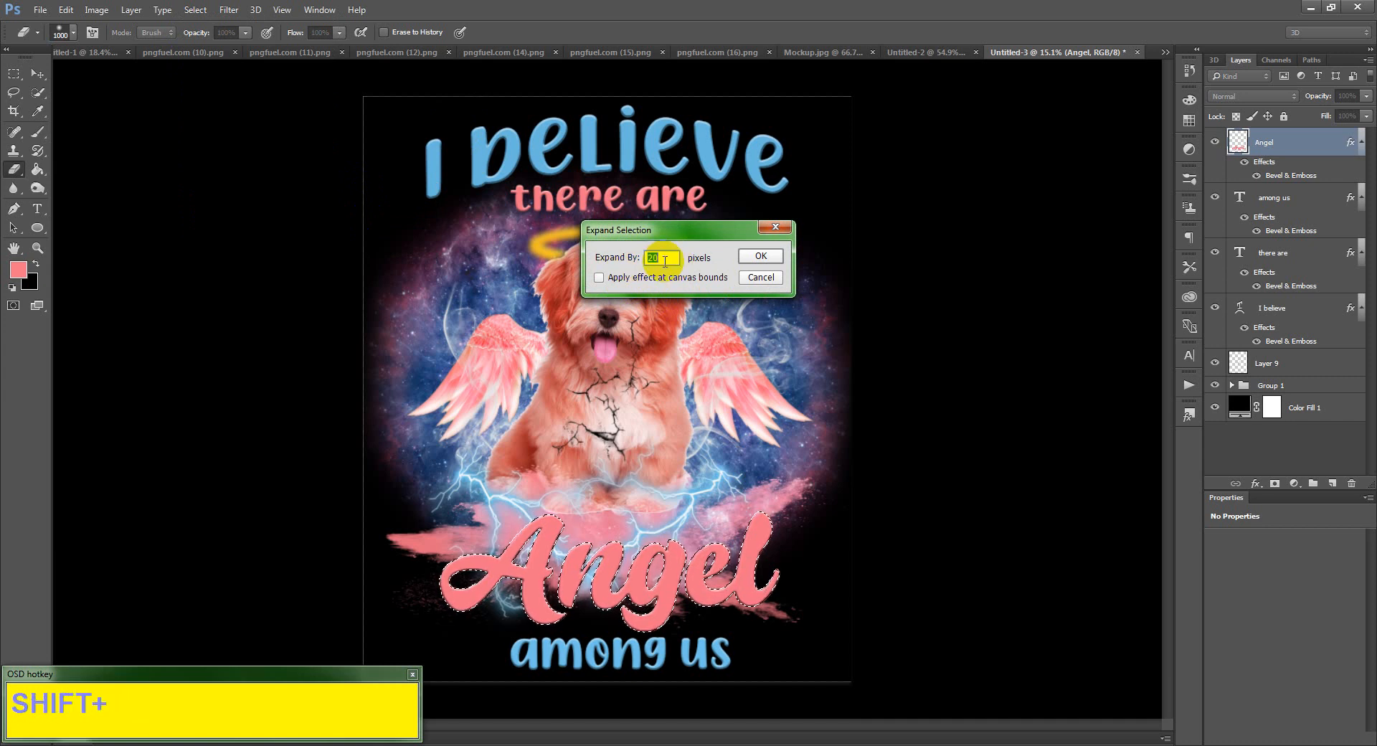
pyautogui.click(755, 256)
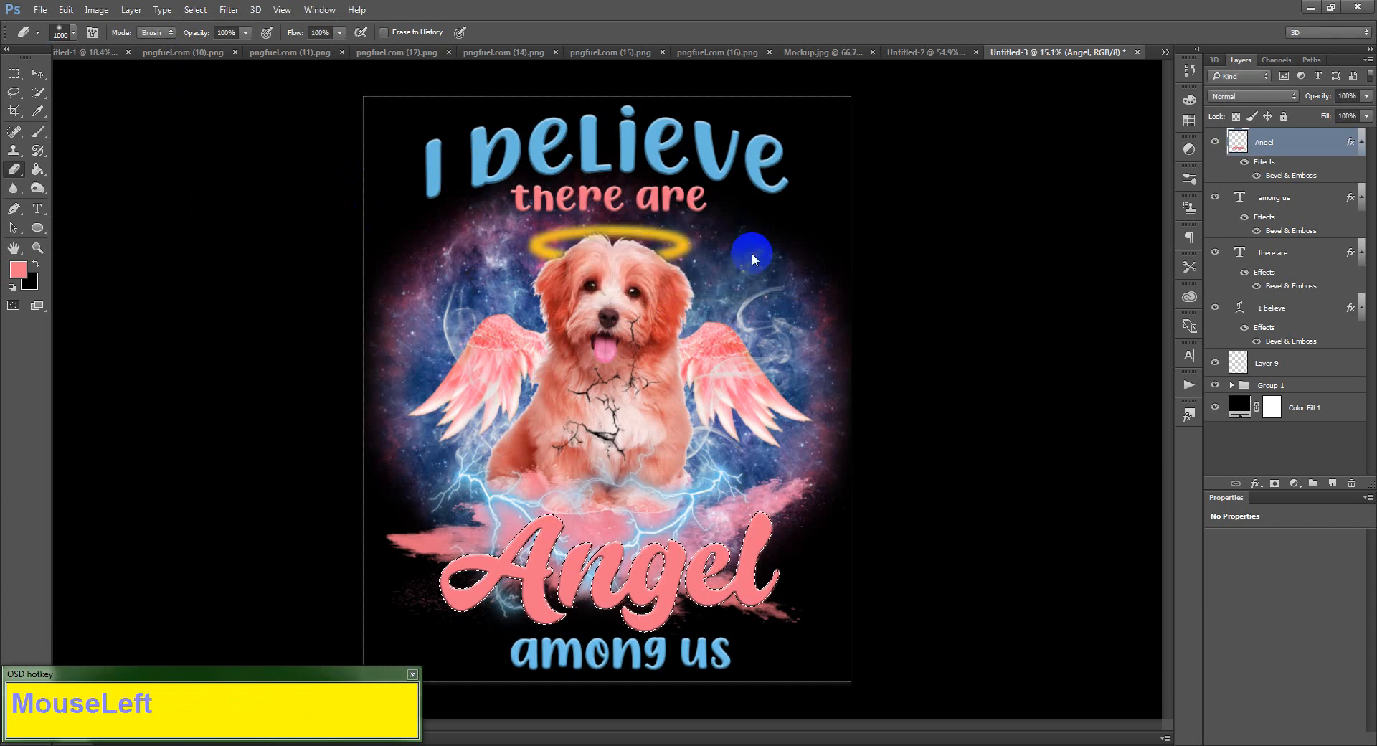
# - Try to erase the artwork around the "Angel" lettering directly on Group 1
pyautogui.keyDown('alt'); pyautogui.scroll(4, 631, 495); pyautogui.keyUp('alt')
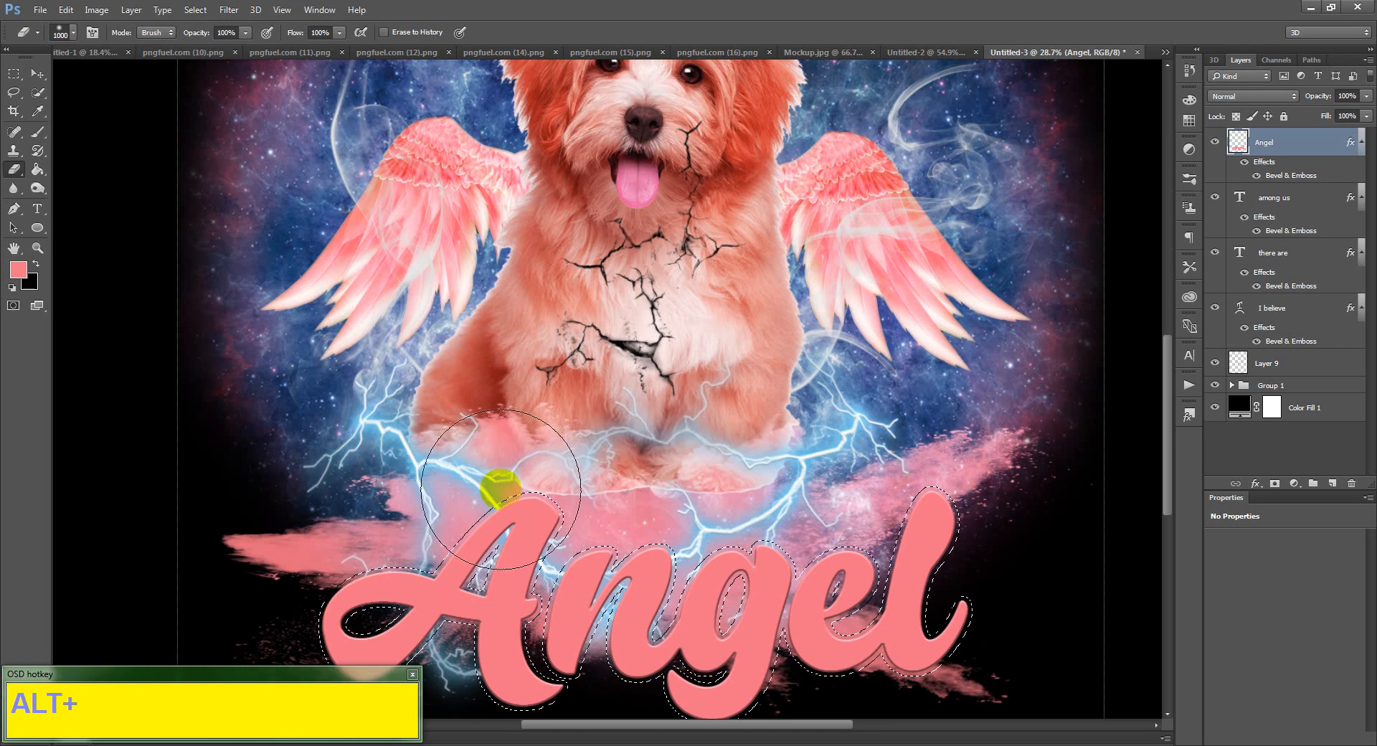
pyautogui.keyDown('alt'); pyautogui.scroll(-2, 545, 538); pyautogui.keyUp('alt')
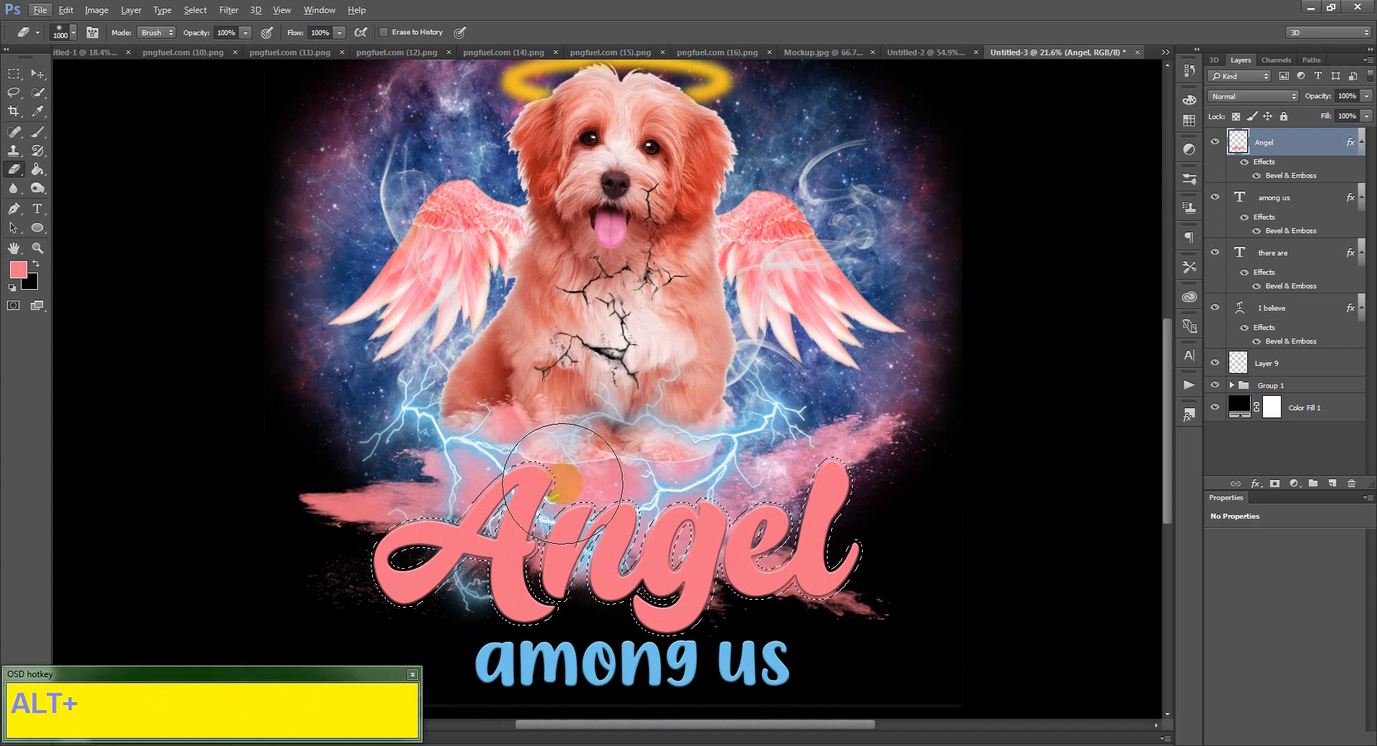
pyautogui.scroll(-1, 563, 482)
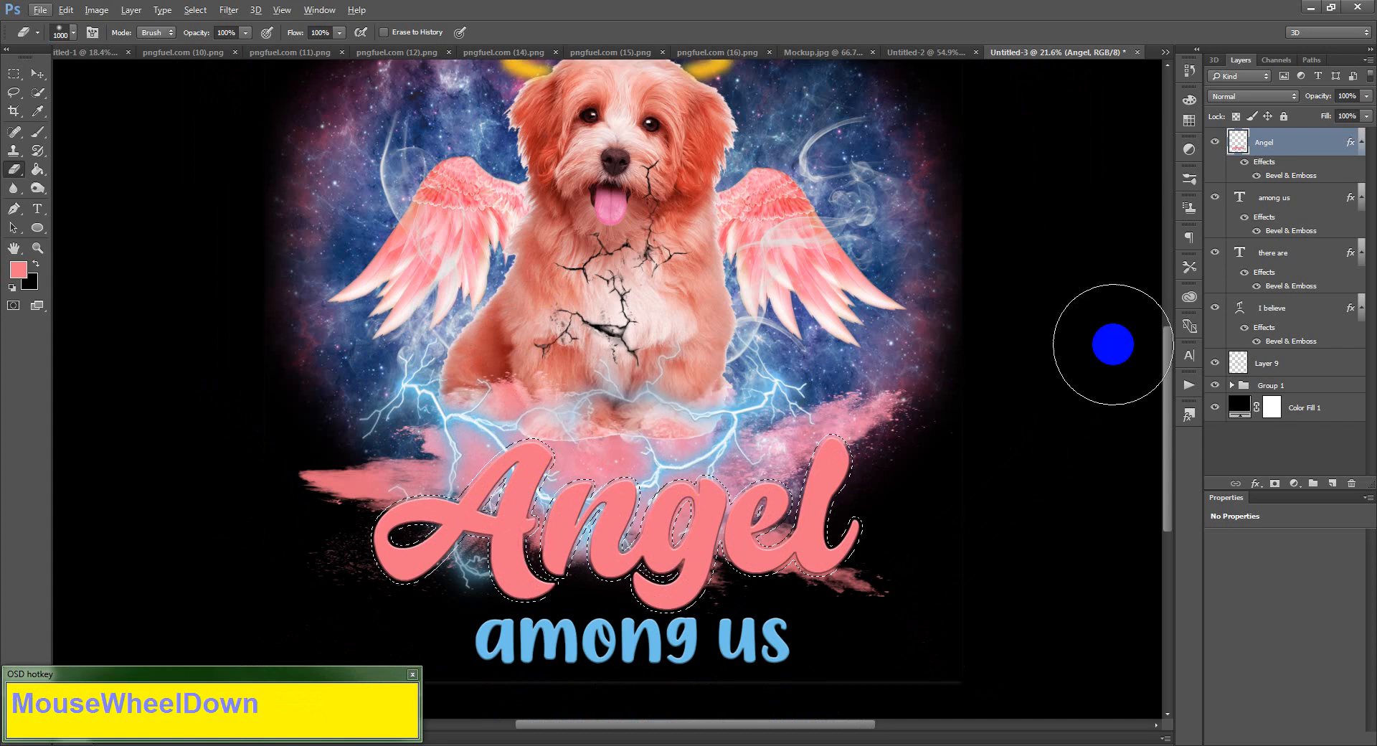
pyautogui.click(1276, 387)
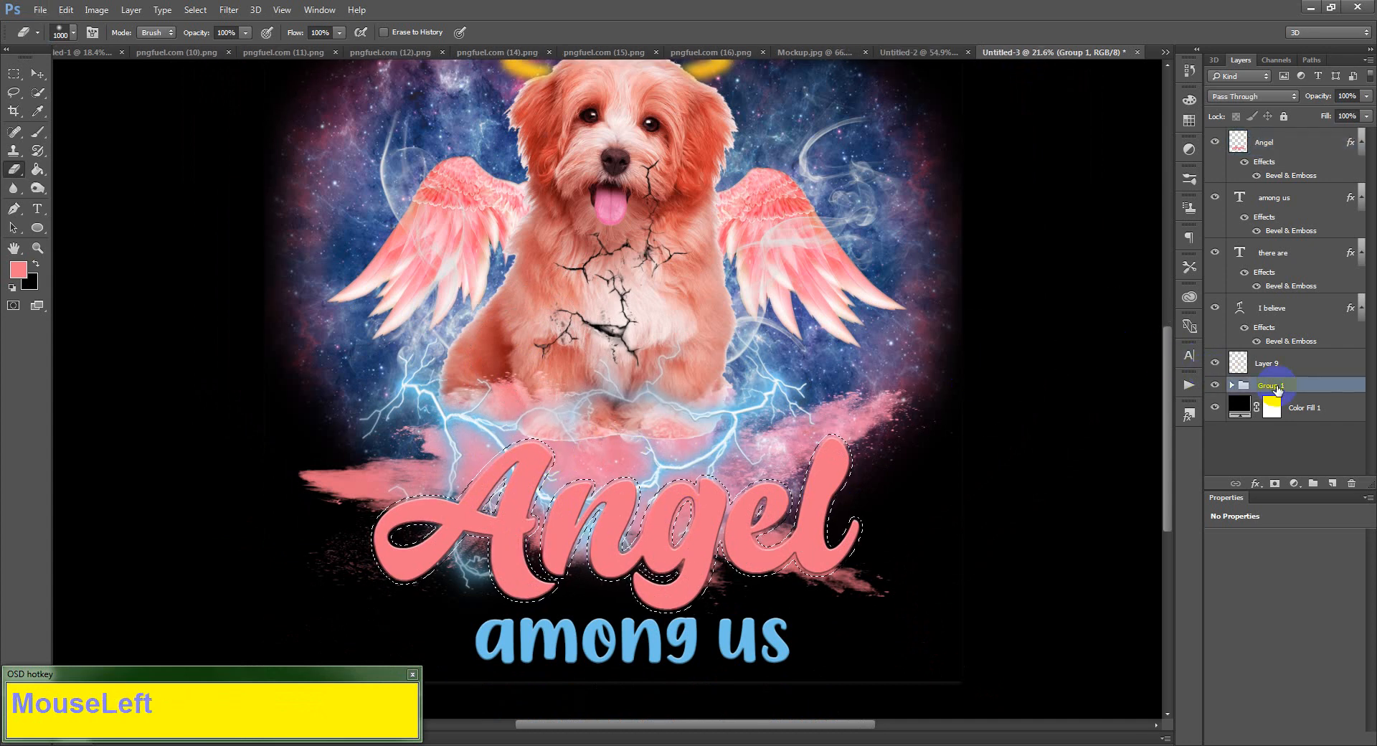
pyautogui.keyDown('alt'); pyautogui.scroll(-1, 620, 259); pyautogui.keyUp('alt')
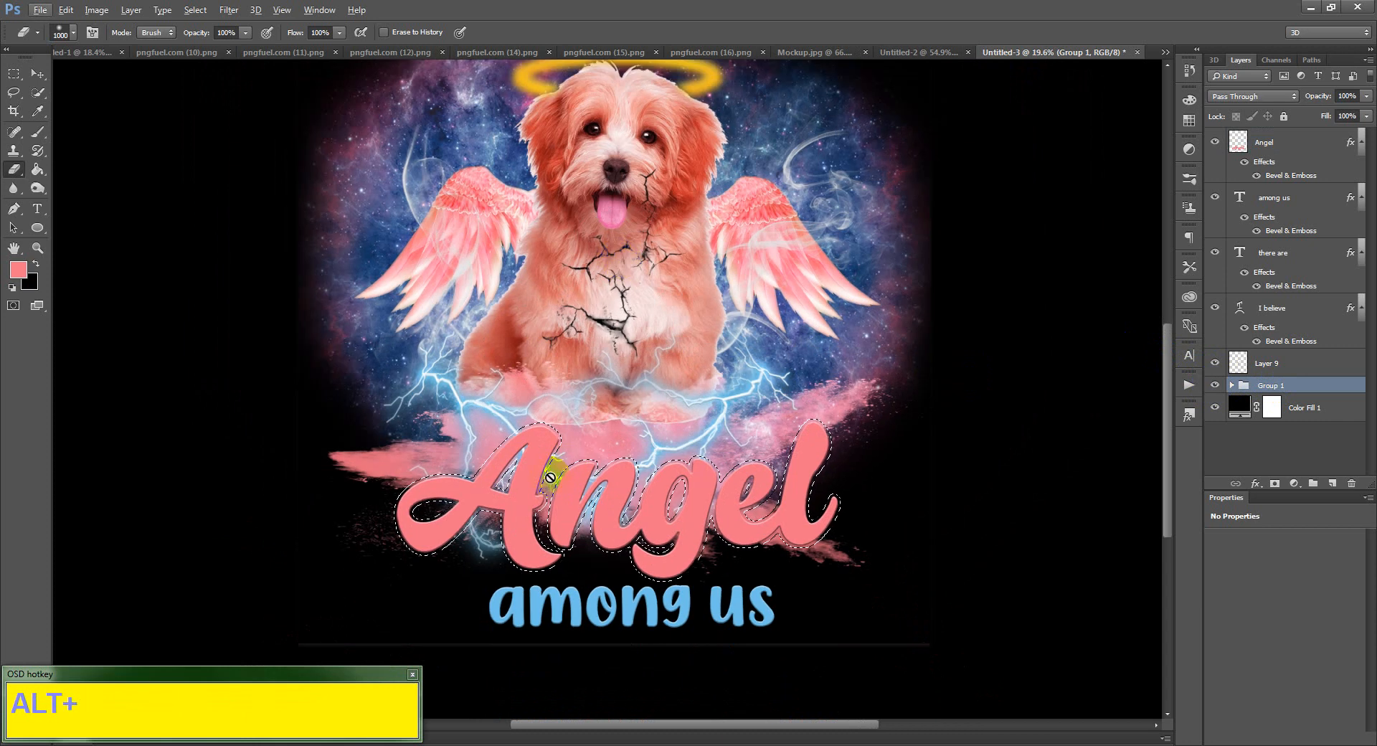
pyautogui.keyDown('alt'); pyautogui.rightClick(496, 474); pyautogui.keyUp('alt')
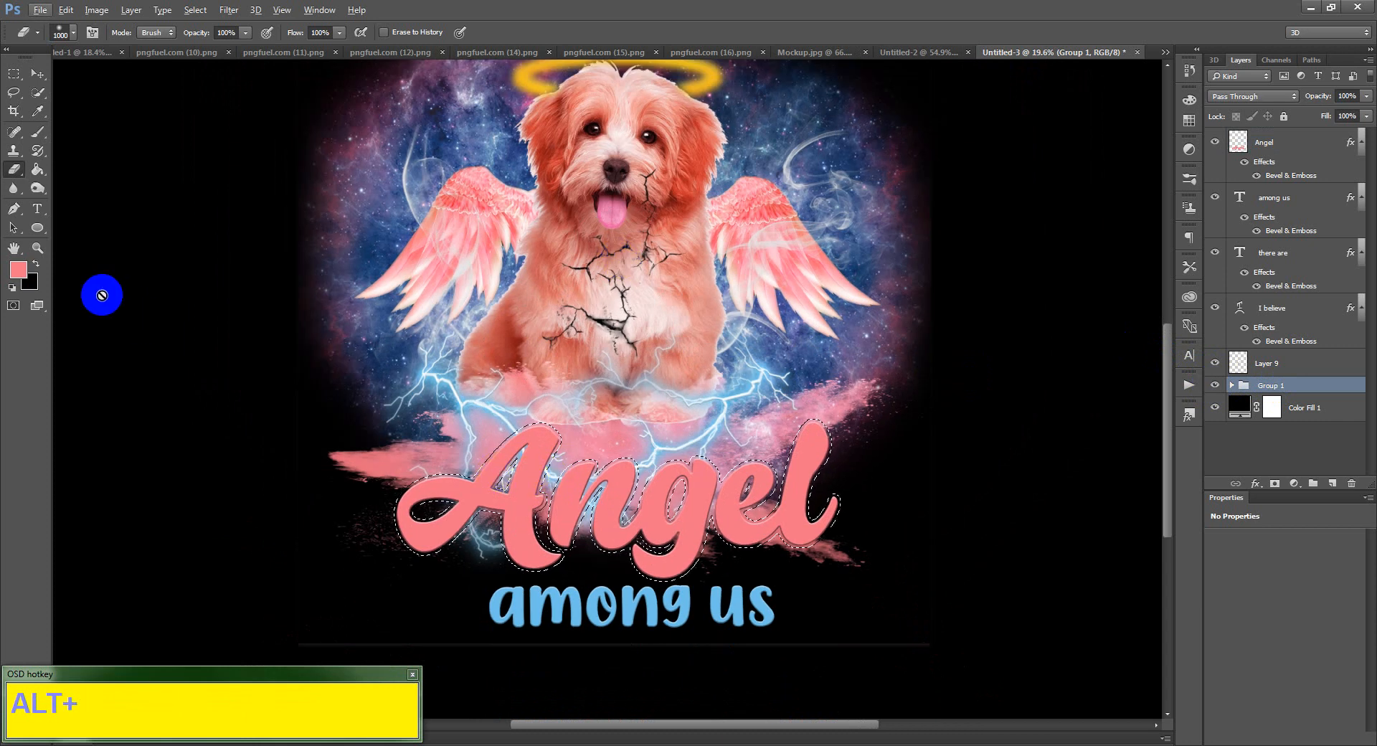
pyautogui.click(480, 518)
pyautogui.click(681, 299)
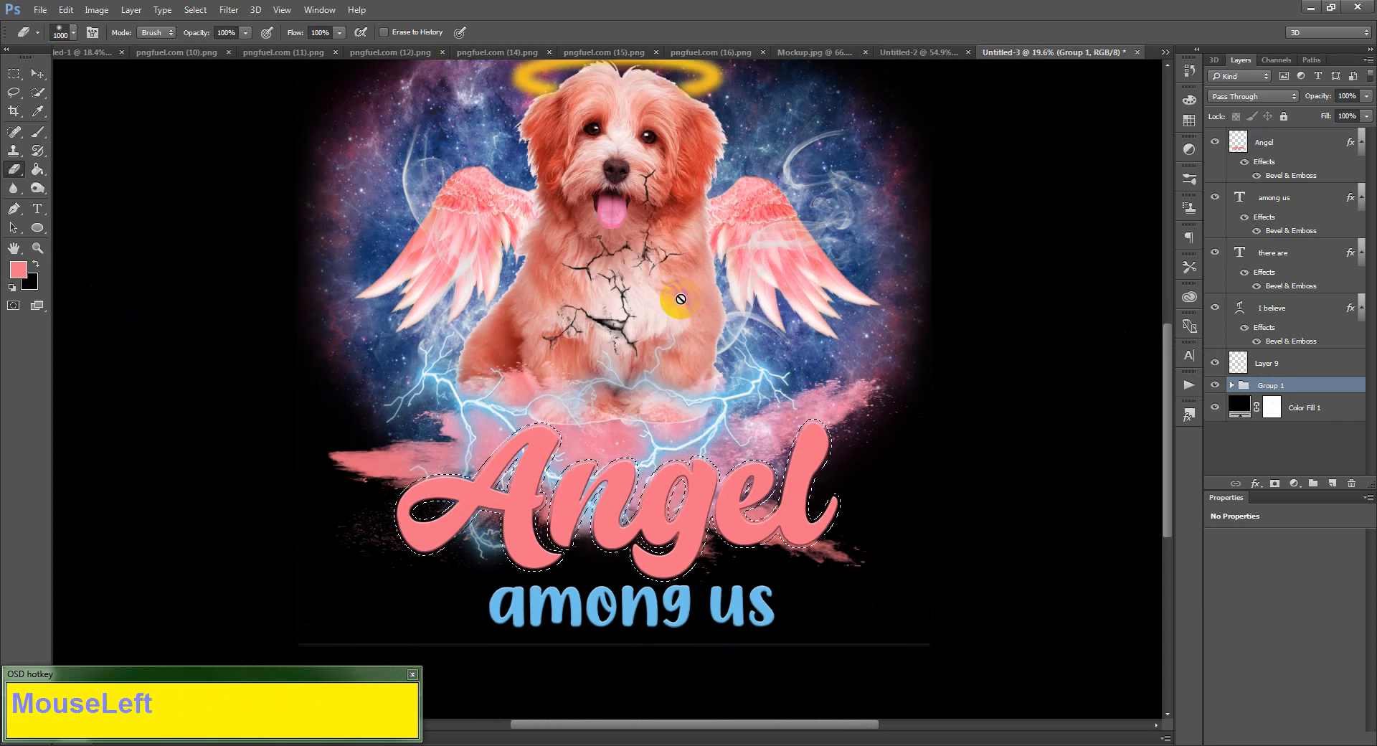
# - Expand Group 1 and erase the galaxy background on Layer 5 inside the selection around "Angel"
pyautogui.click(1232, 388)
pyautogui.scroll(-2, 1253, 406)
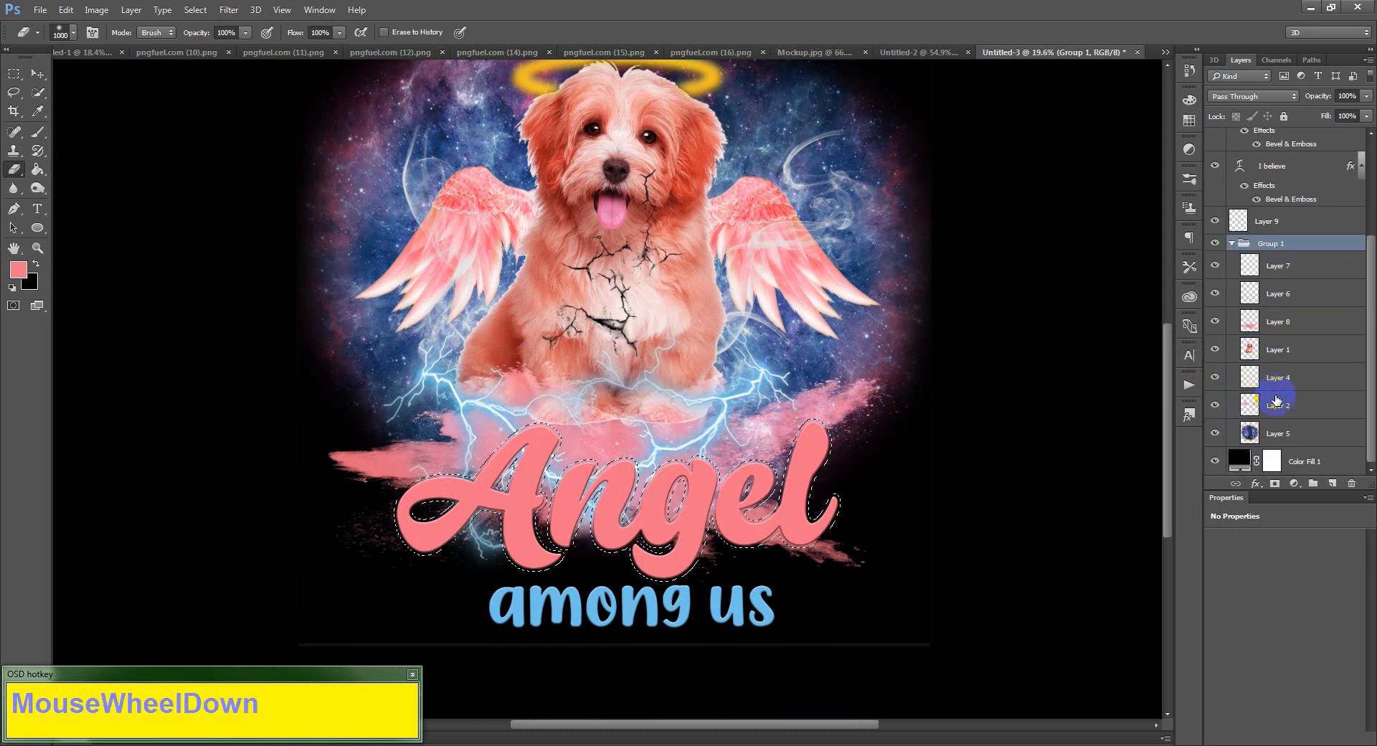
pyautogui.click(1270, 433)
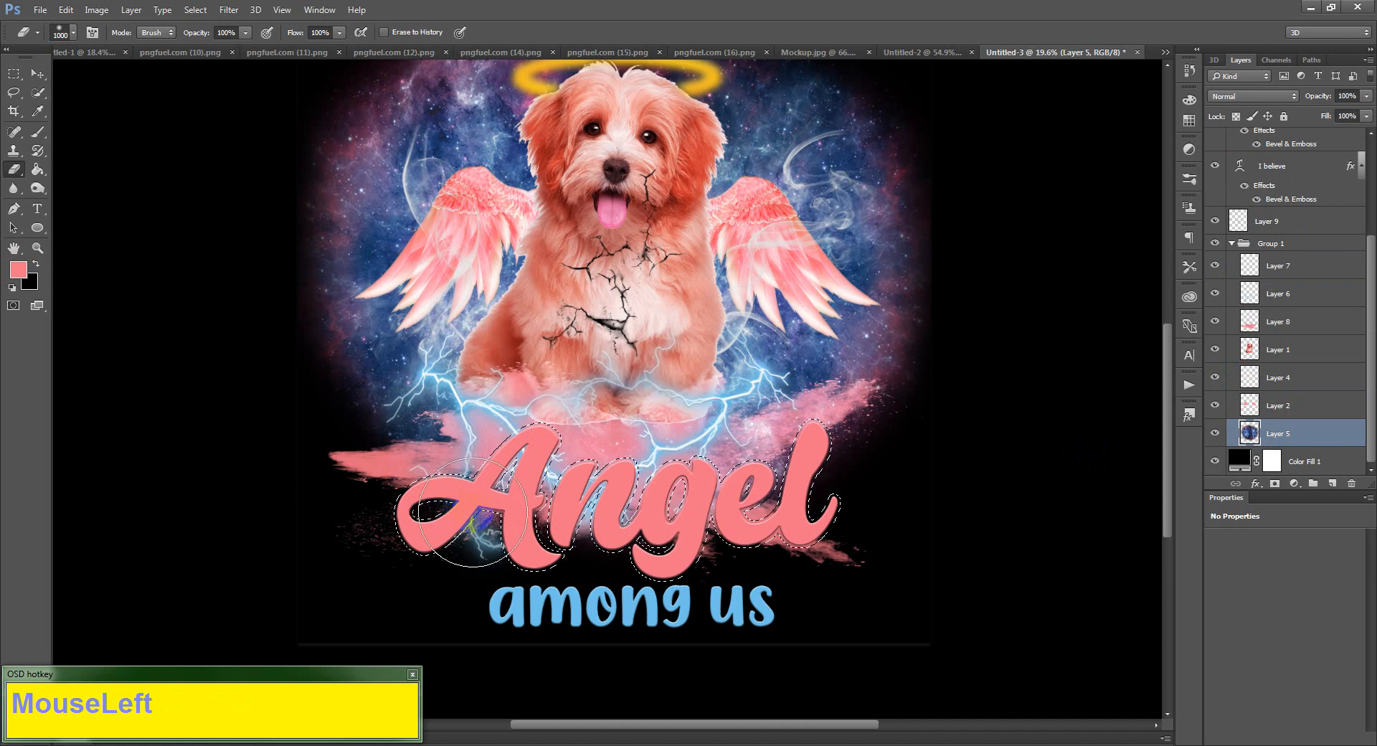
pyautogui.moveTo(473, 512); pyautogui.dragTo(421, 529)
pyautogui.moveTo(677, 512)
pyautogui.mouseDown()
pyautogui.moveTo(353, 483)
pyautogui.moveTo(996, 505)
pyautogui.moveTo(742, 488)
pyautogui.mouseUp()
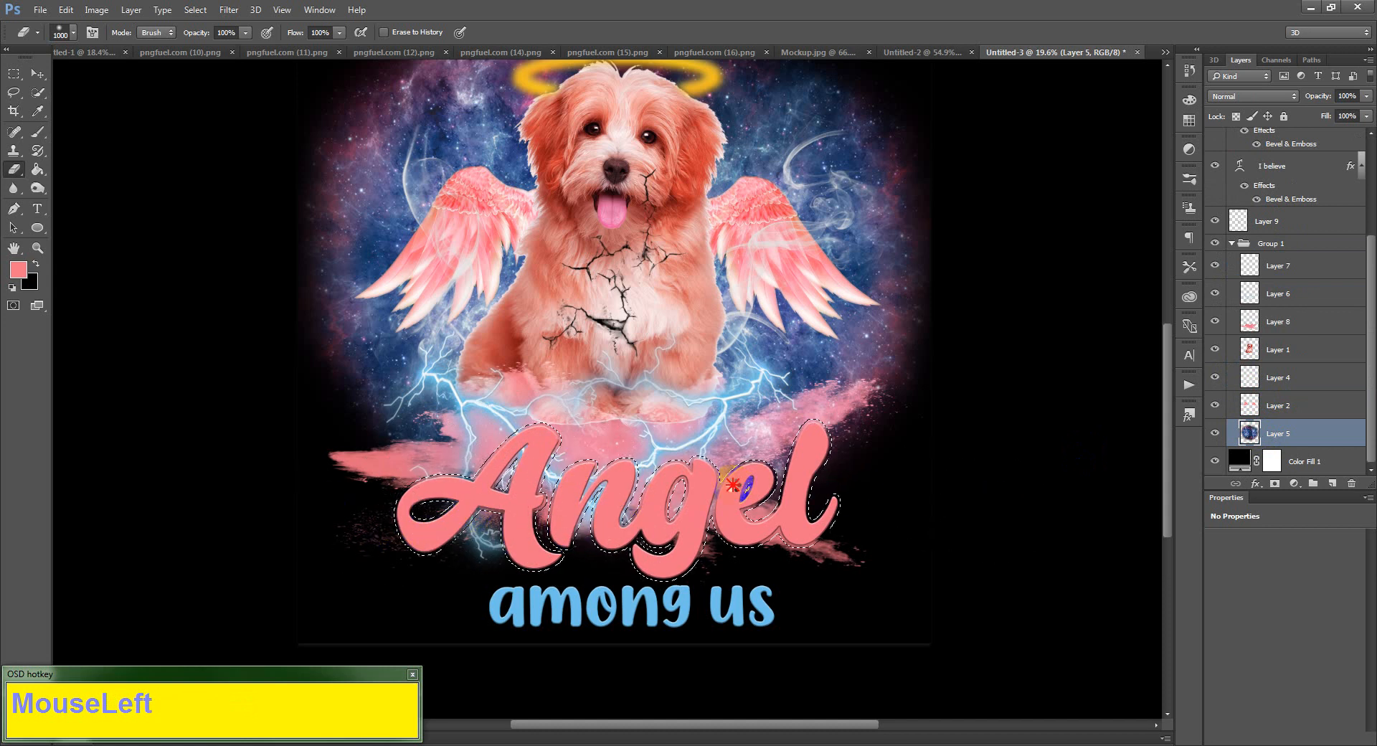
pyautogui.moveTo(505, 496); pyautogui.dragTo(724, 481)
pyautogui.moveTo(561, 521)
pyautogui.mouseDown()
pyautogui.moveTo(610, 455)
pyautogui.moveTo(971, 483)
pyautogui.moveTo(527, 506)
pyautogui.mouseUp()
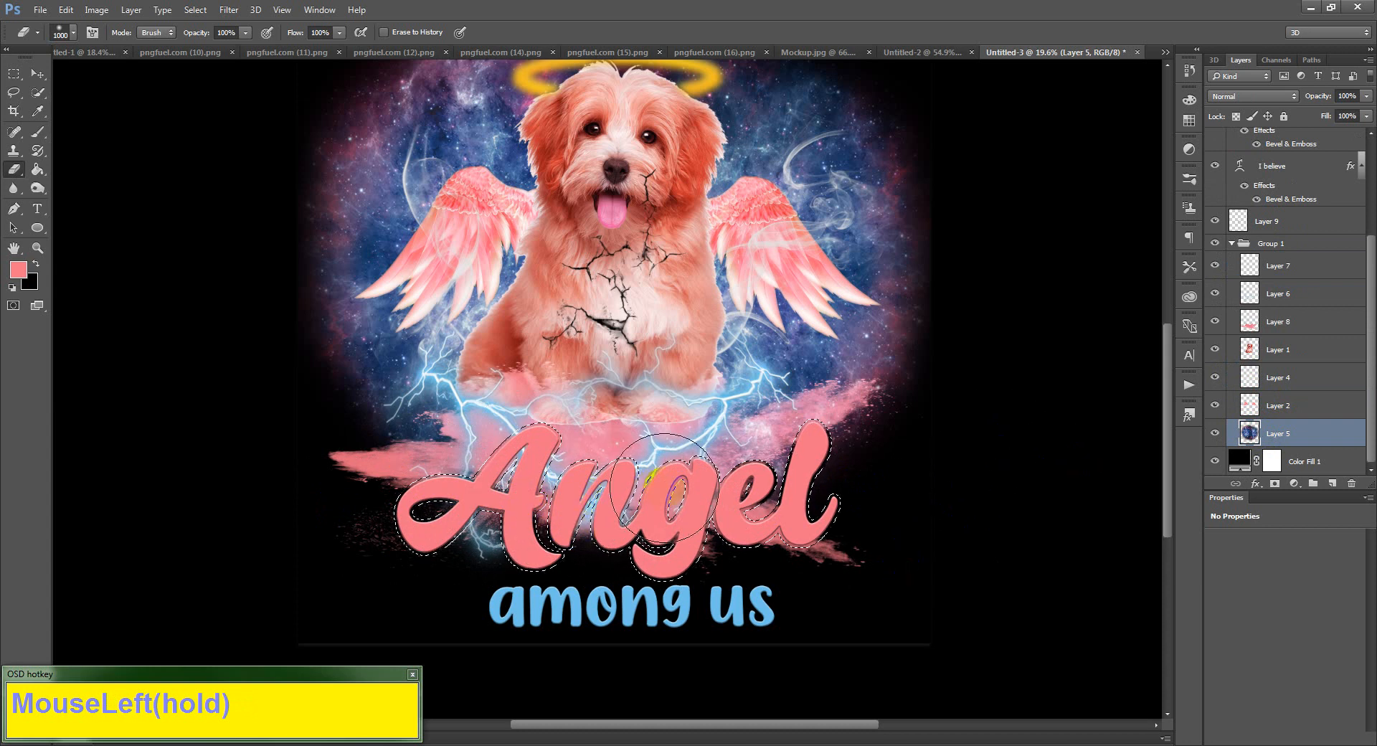
pyautogui.moveTo(700, 484); pyautogui.dragTo(701, 484)
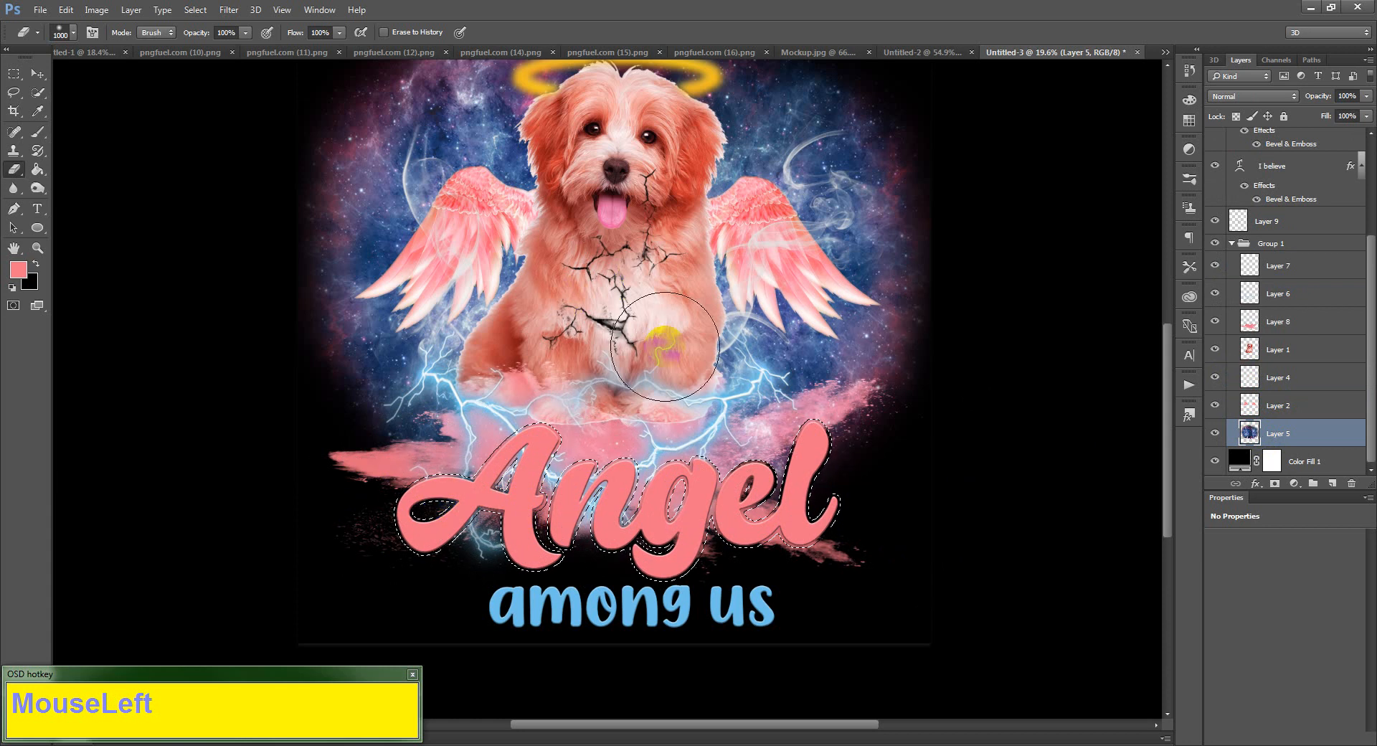
# - Erase the pink splash on Layer 8 within the selection around the "Angel" lettering
pyautogui.moveTo(1264, 459); pyautogui.dragTo(1253, 335)
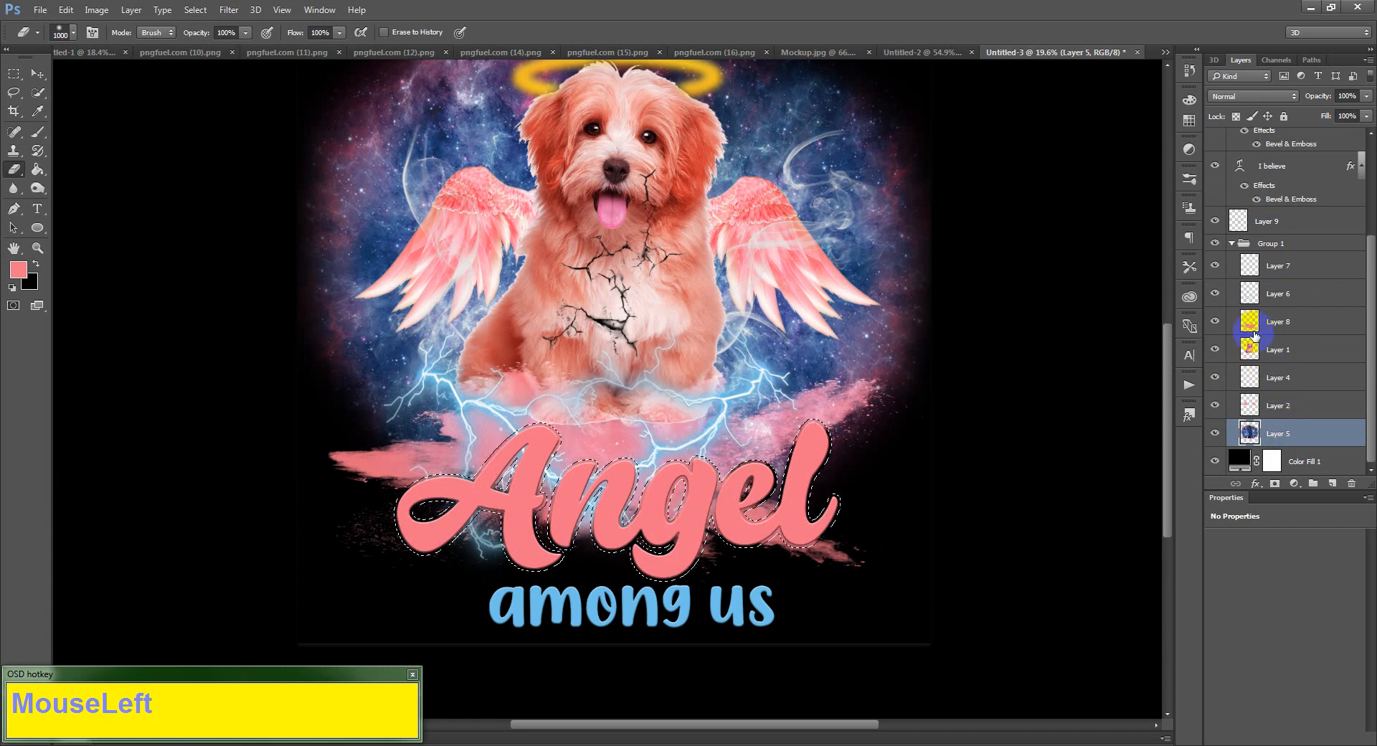
pyautogui.click(1235, 326)
pyautogui.click(1217, 322)
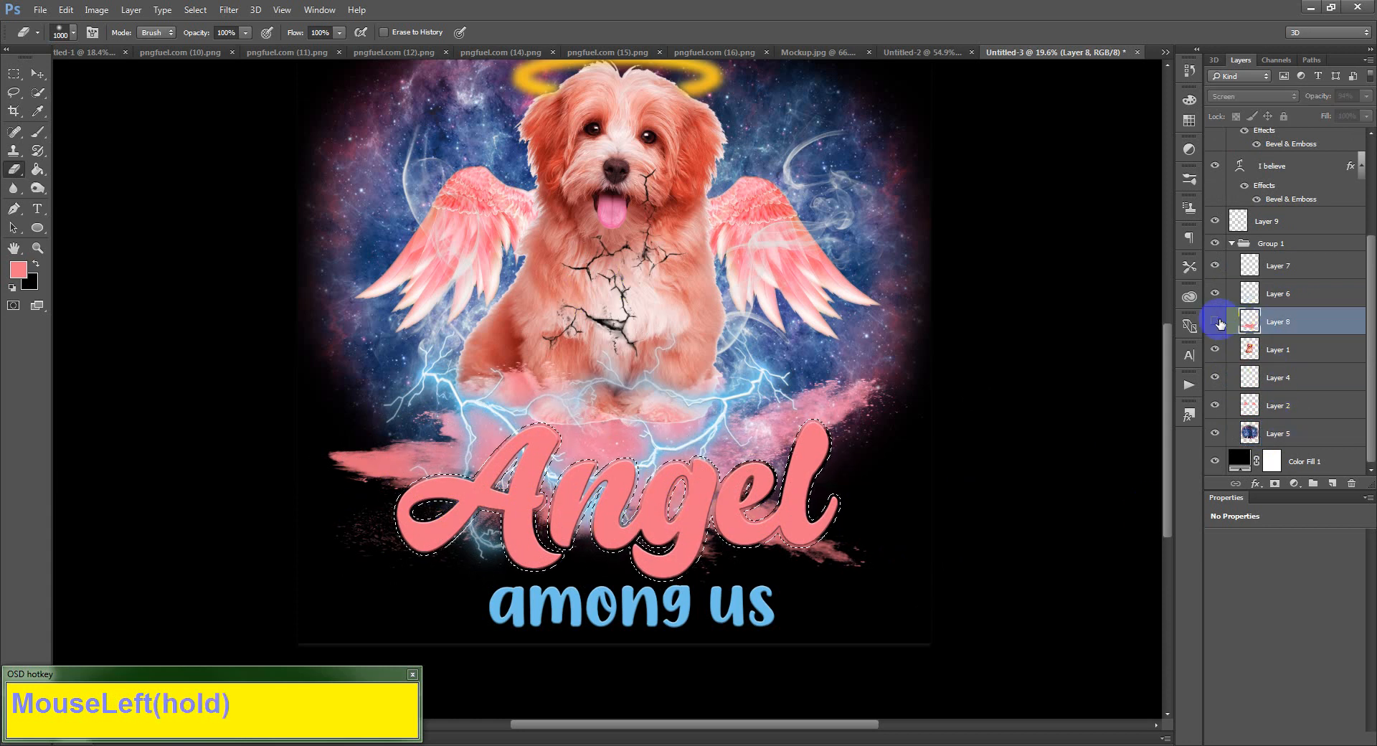
pyautogui.click(1217, 322)
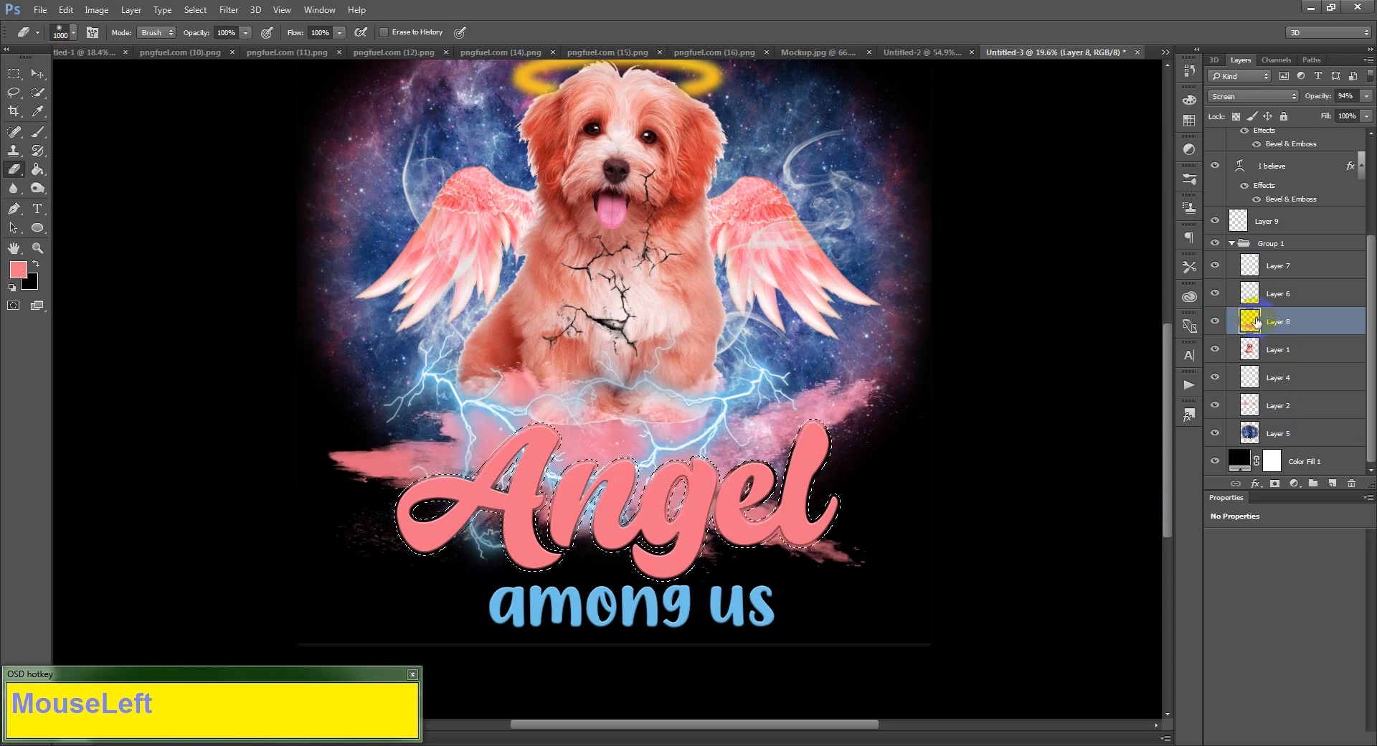
pyautogui.moveTo(427, 507); pyautogui.dragTo(470, 493)
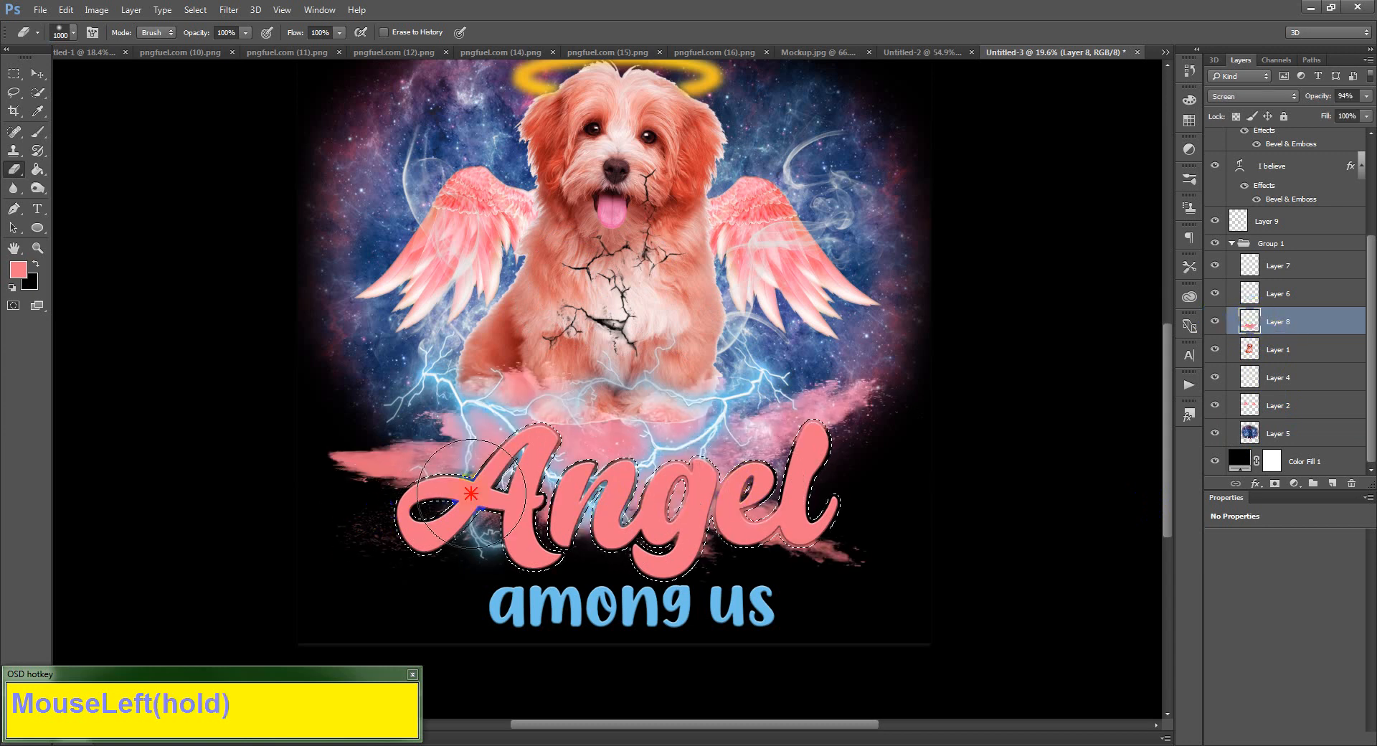
pyautogui.moveTo(458, 560)
pyautogui.mouseDown()
pyautogui.moveTo(914, 472)
pyautogui.moveTo(544, 552)
pyautogui.moveTo(316, 531)
pyautogui.moveTo(611, 440)
pyautogui.mouseUp()
pyautogui.moveTo(559, 565)
pyautogui.mouseDown()
pyautogui.moveTo(309, 547)
pyautogui.moveTo(521, 478)
pyautogui.moveTo(318, 489)
pyautogui.moveTo(523, 430)
pyautogui.moveTo(368, 492)
pyautogui.moveTo(877, 483)
pyautogui.moveTo(771, 465)
pyautogui.moveTo(434, 608)
pyautogui.moveTo(837, 525)
pyautogui.moveTo(549, 545)
pyautogui.mouseUp()
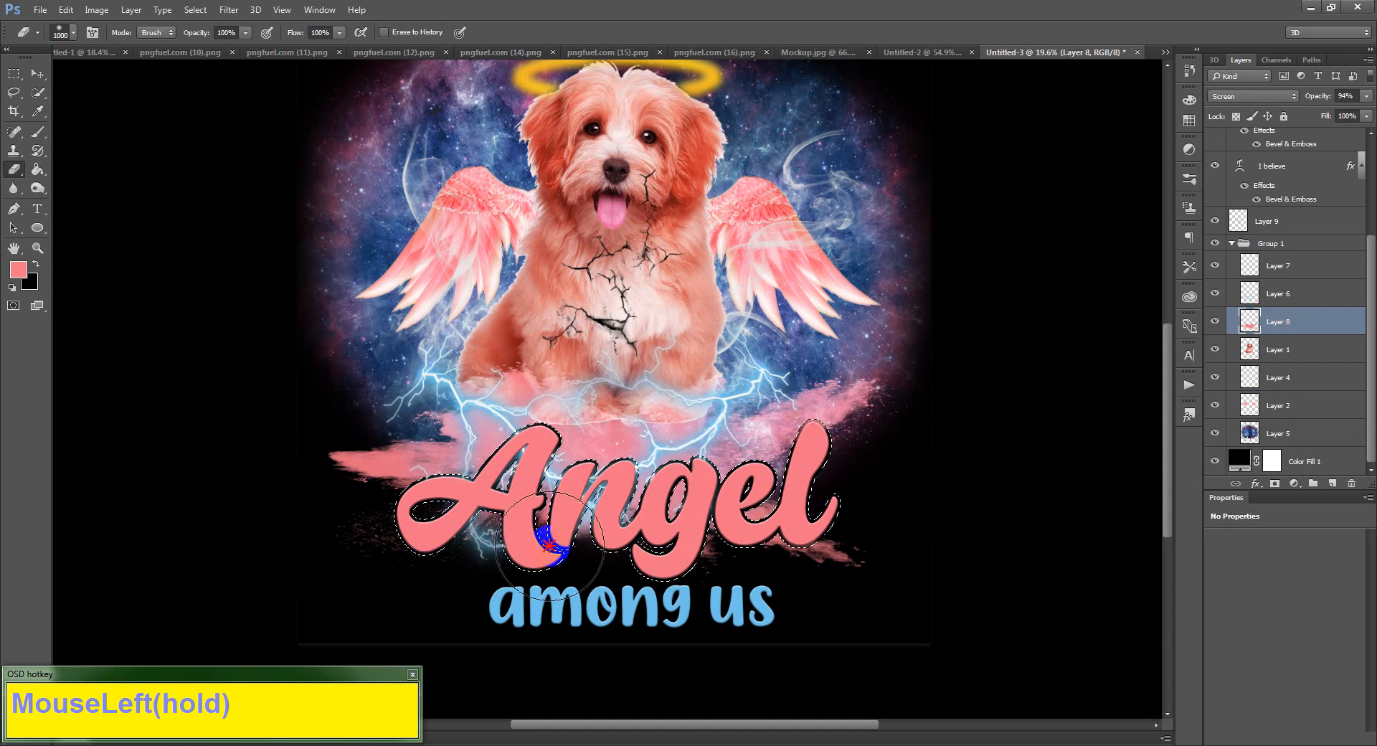
pyautogui.moveTo(616, 504); pyautogui.dragTo(615, 505)
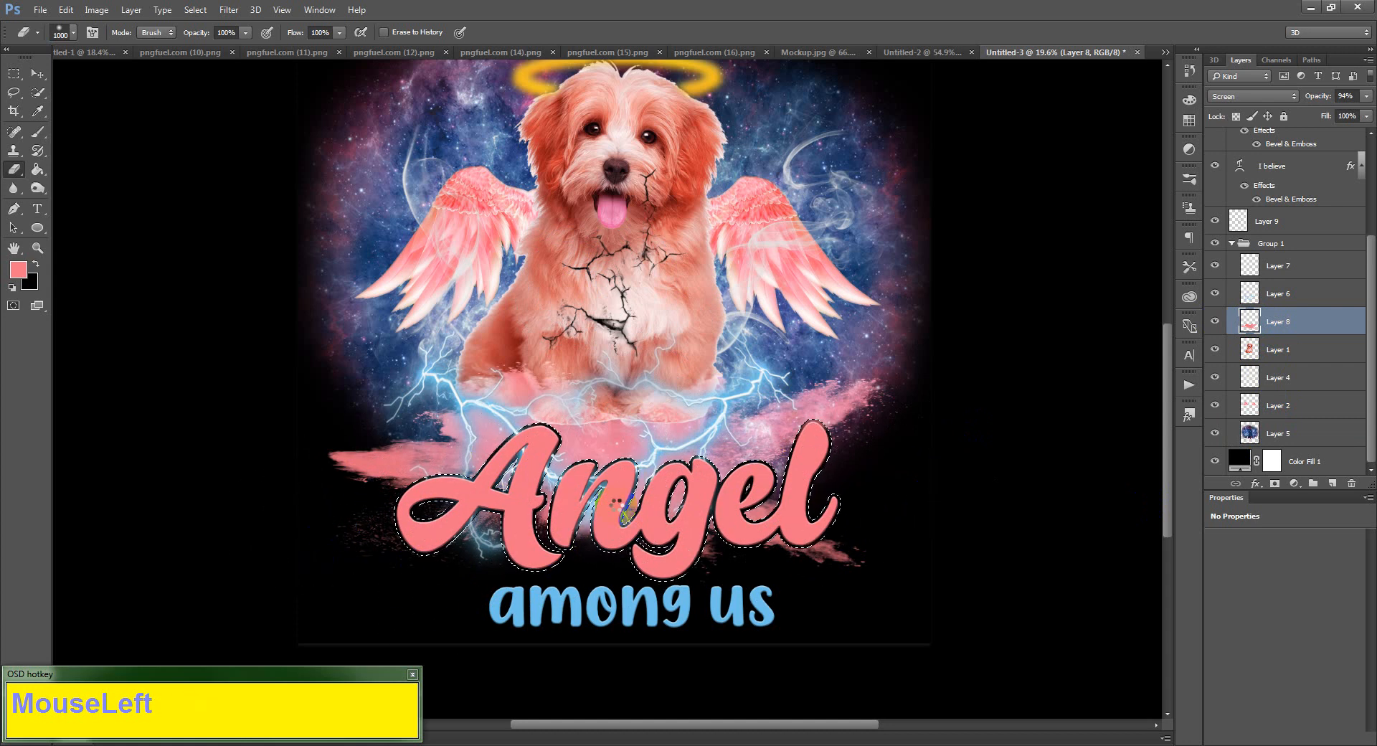
# - Delete the selected area around "Angel" from Layer 8 and from the dog's Layer 1
pyautogui.press('Delete')
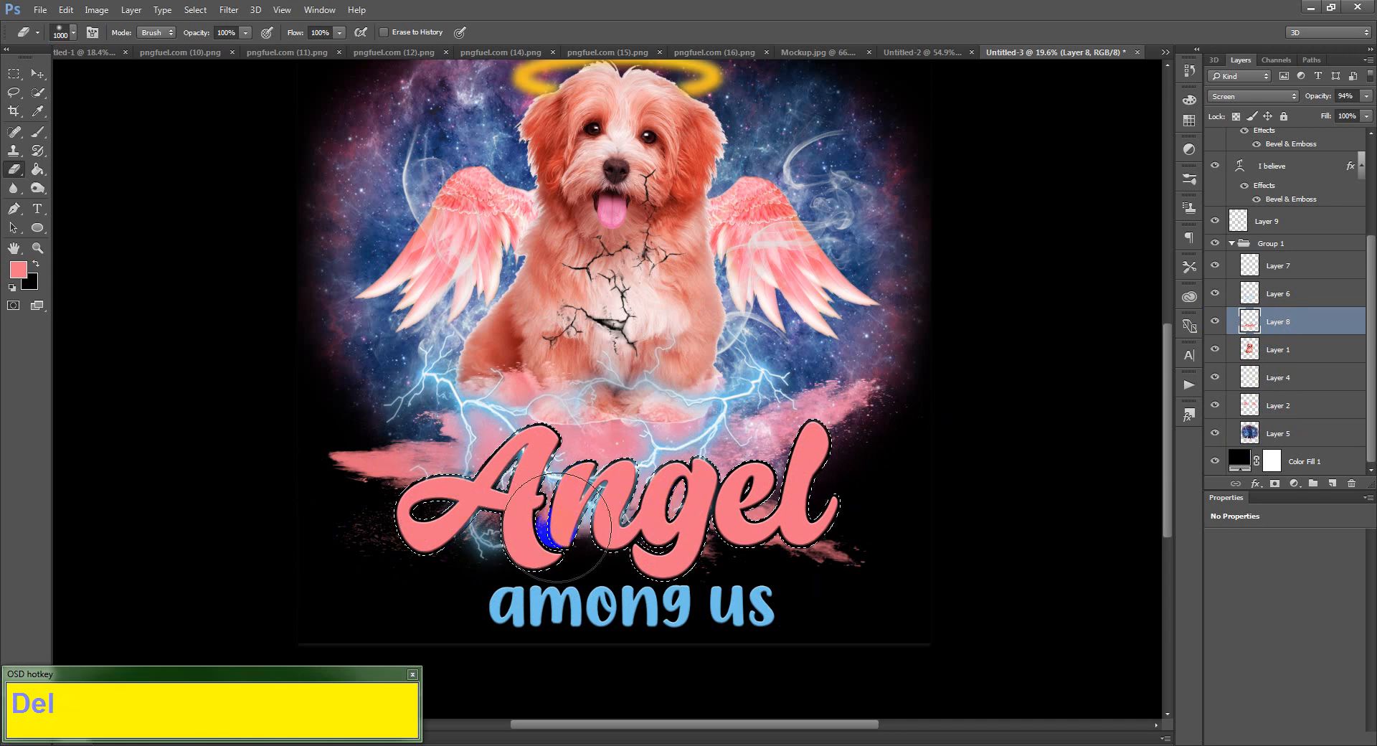
pyautogui.click(1250, 351)
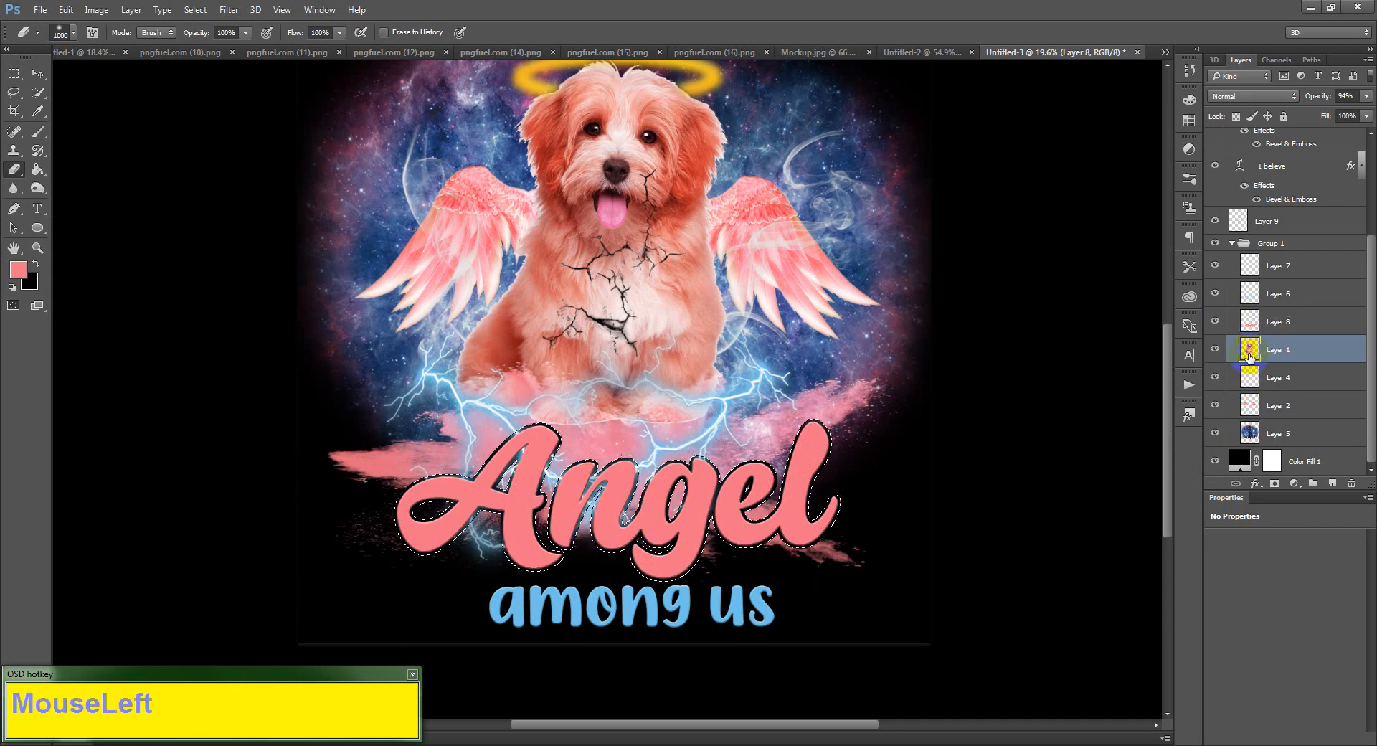
pyautogui.press('Delete')
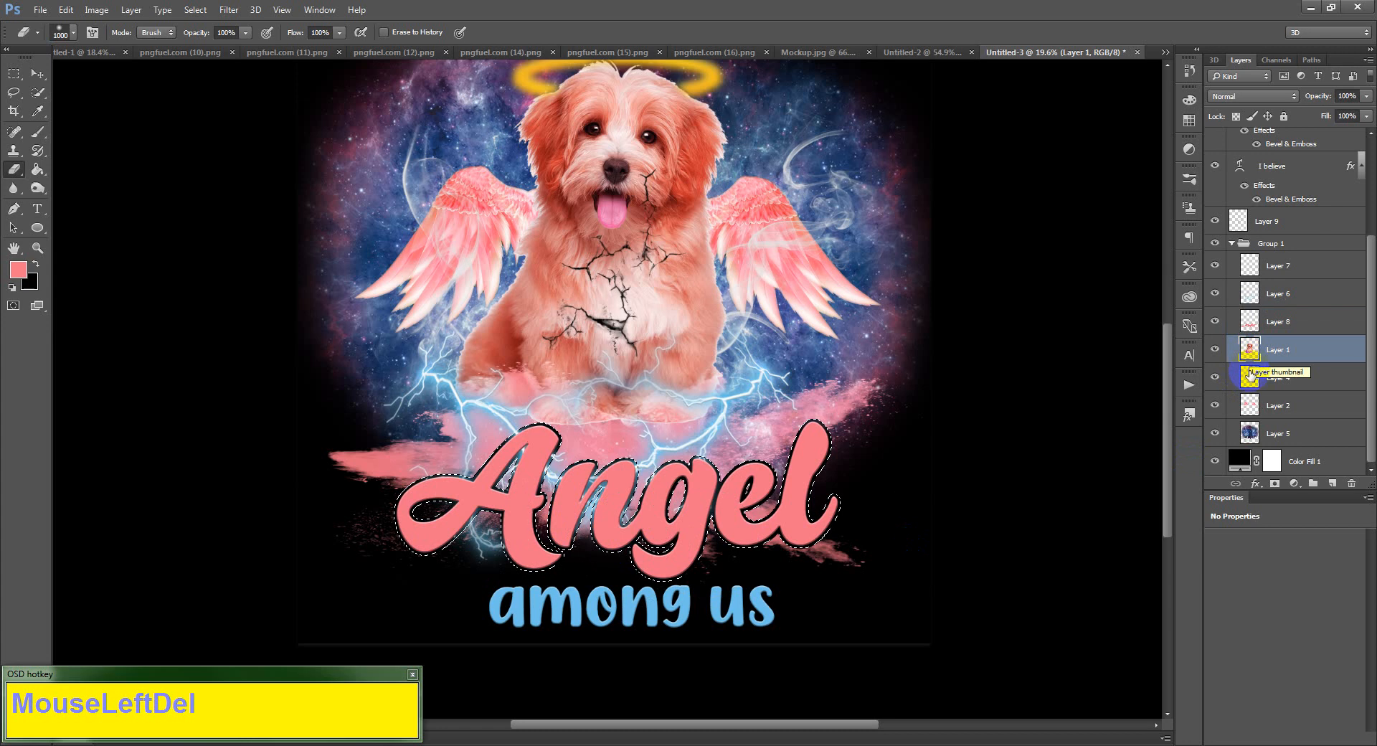
# - Delete the selected area around "Angel" from Layer 4 and from Layer 2
pyautogui.click(1250, 378)
pyautogui.click(1215, 378)
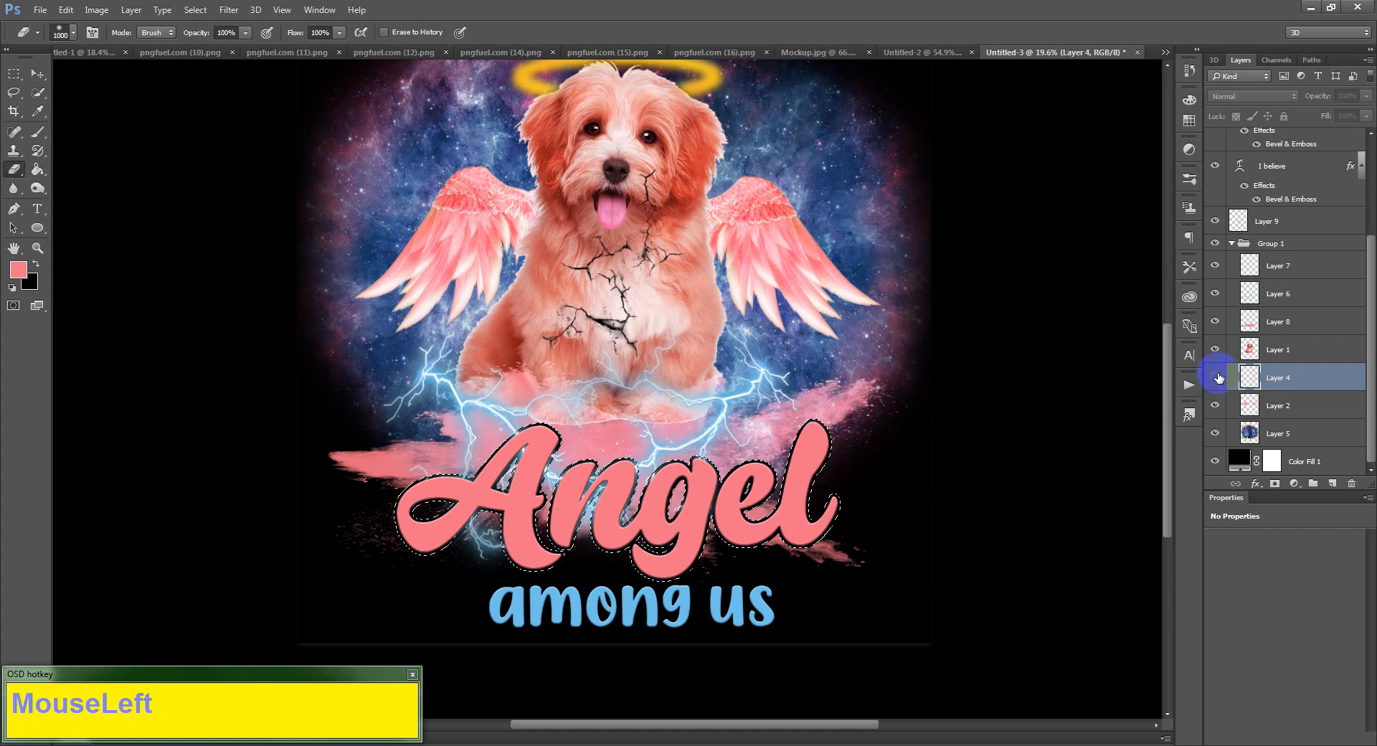
pyautogui.click(1216, 377)
pyautogui.press('Delete')
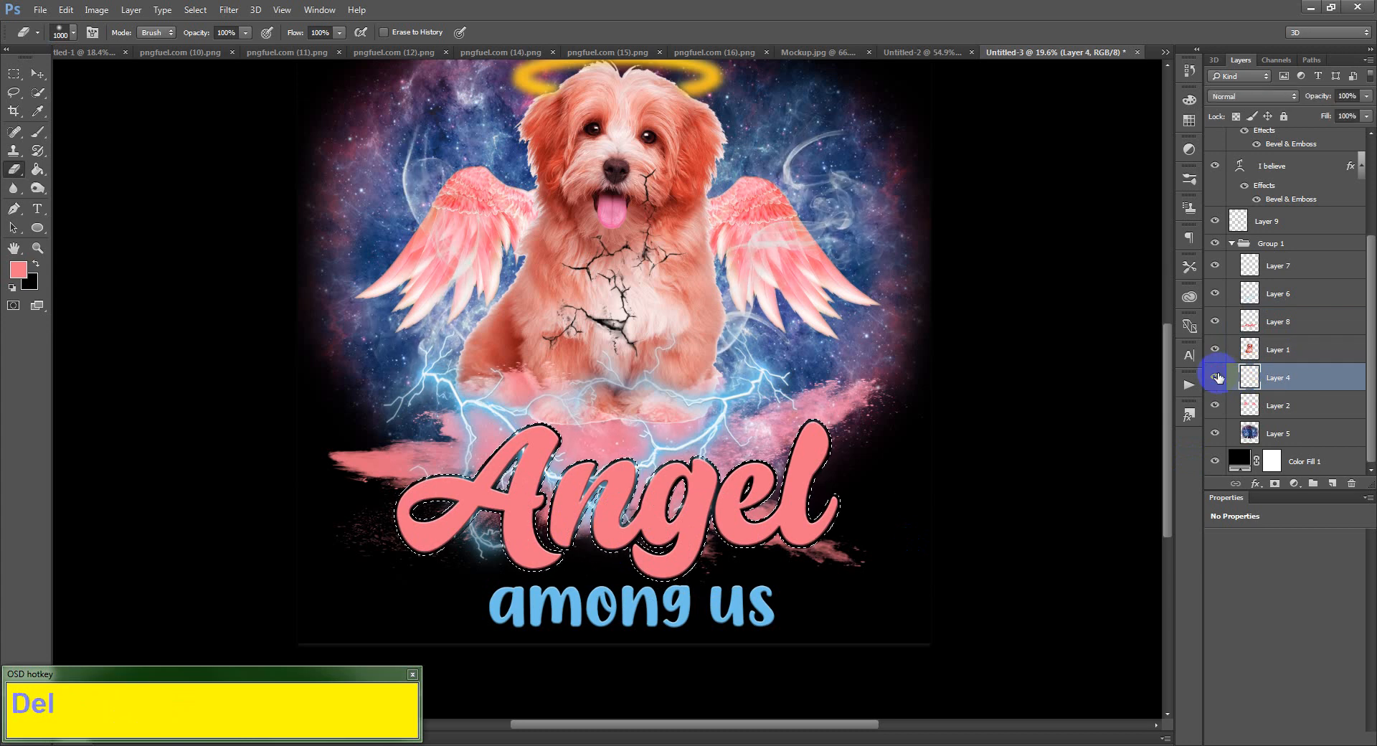
pyautogui.click(1248, 405)
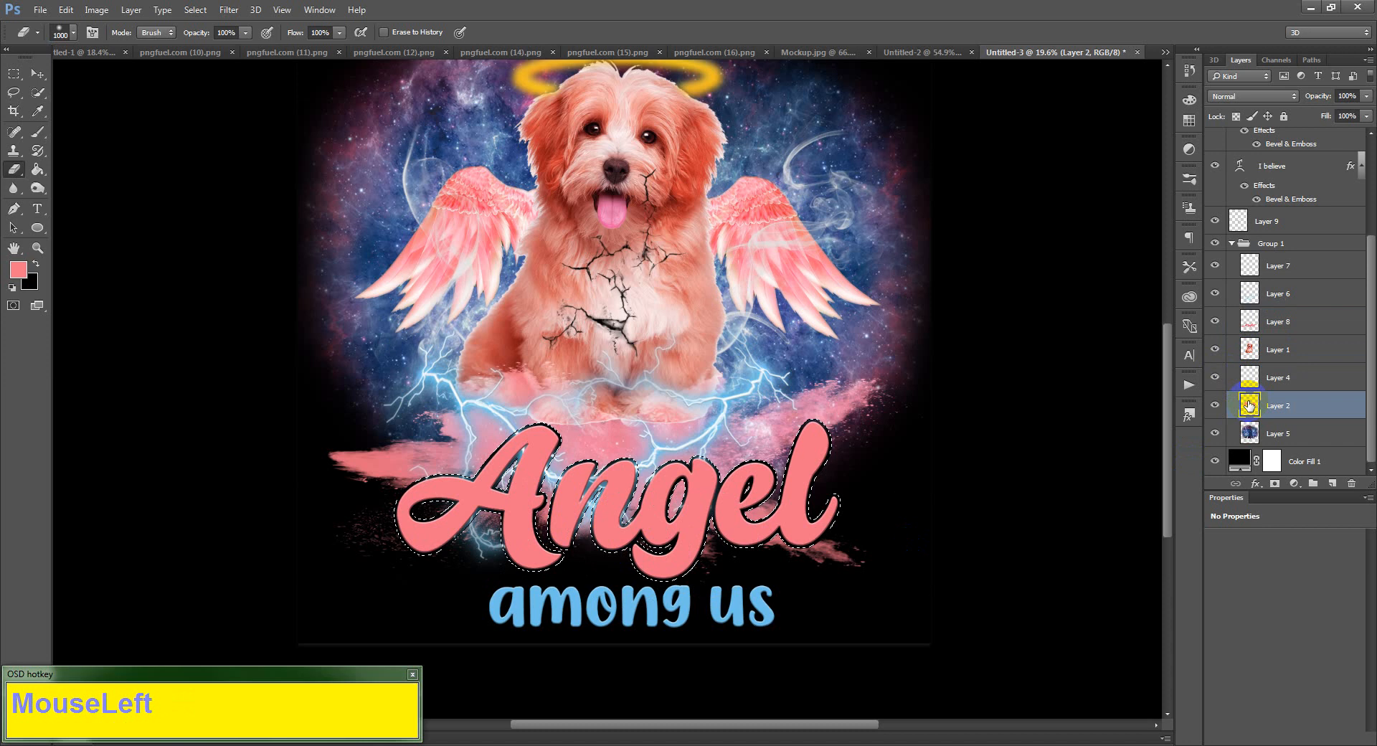
pyautogui.press('Delete')
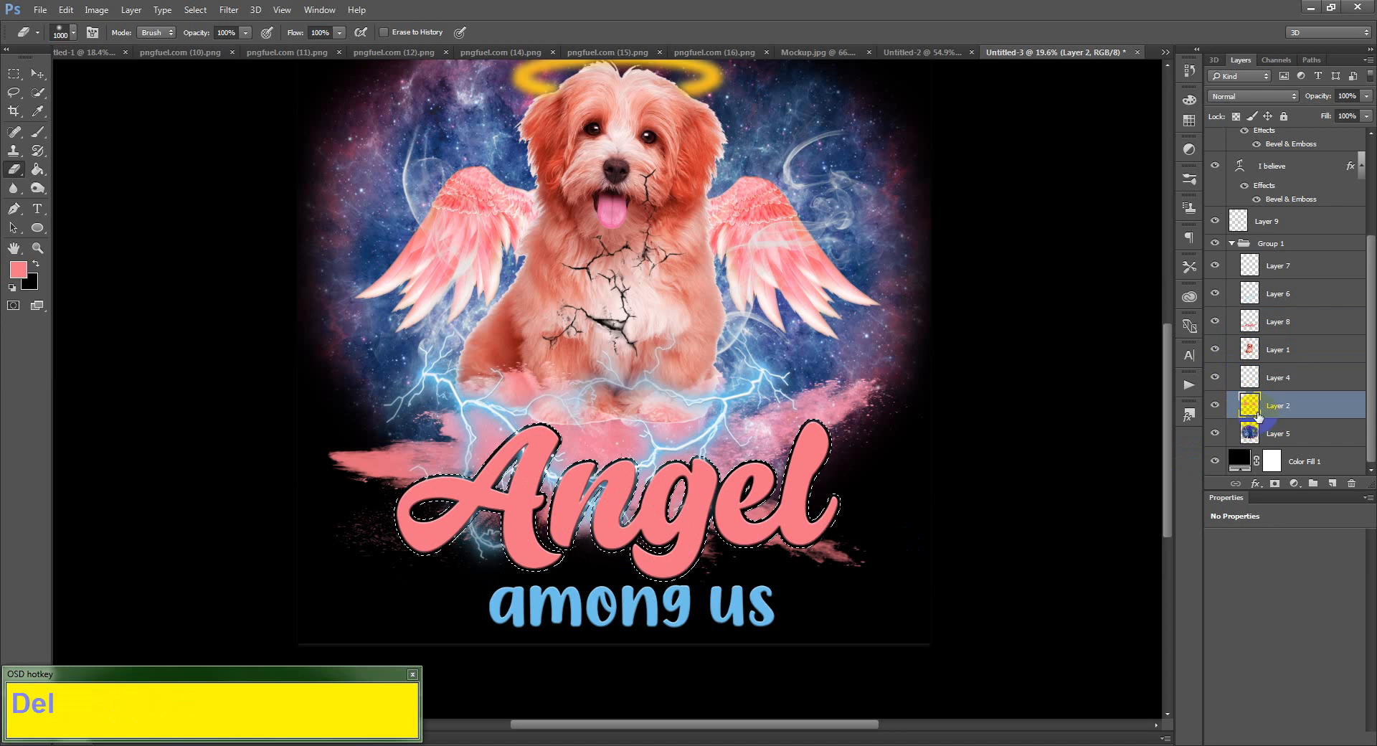
# - Delete the selected area around "Angel" from Layer 6, and clear the selection
pyautogui.click(1215, 294)
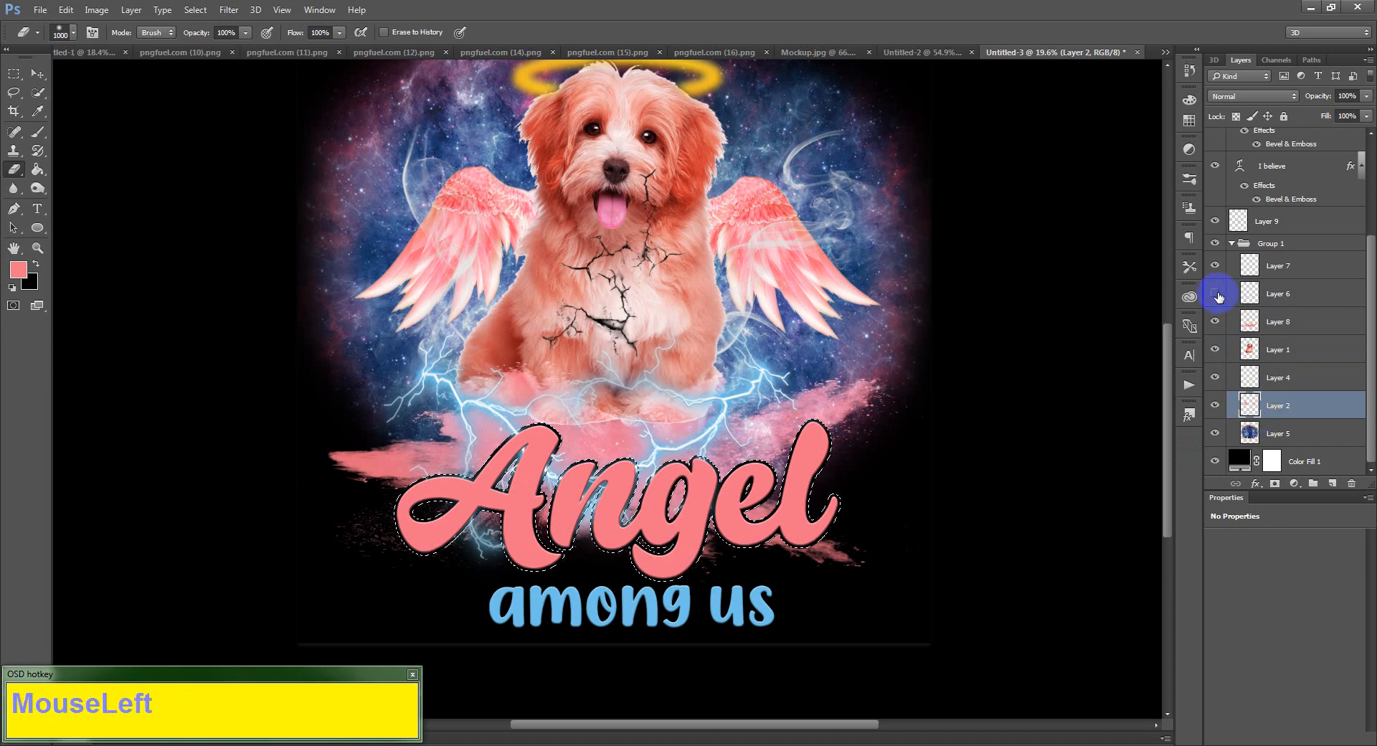
pyautogui.click(1215, 294)
pyautogui.click(1248, 294)
pyautogui.press('Delete')
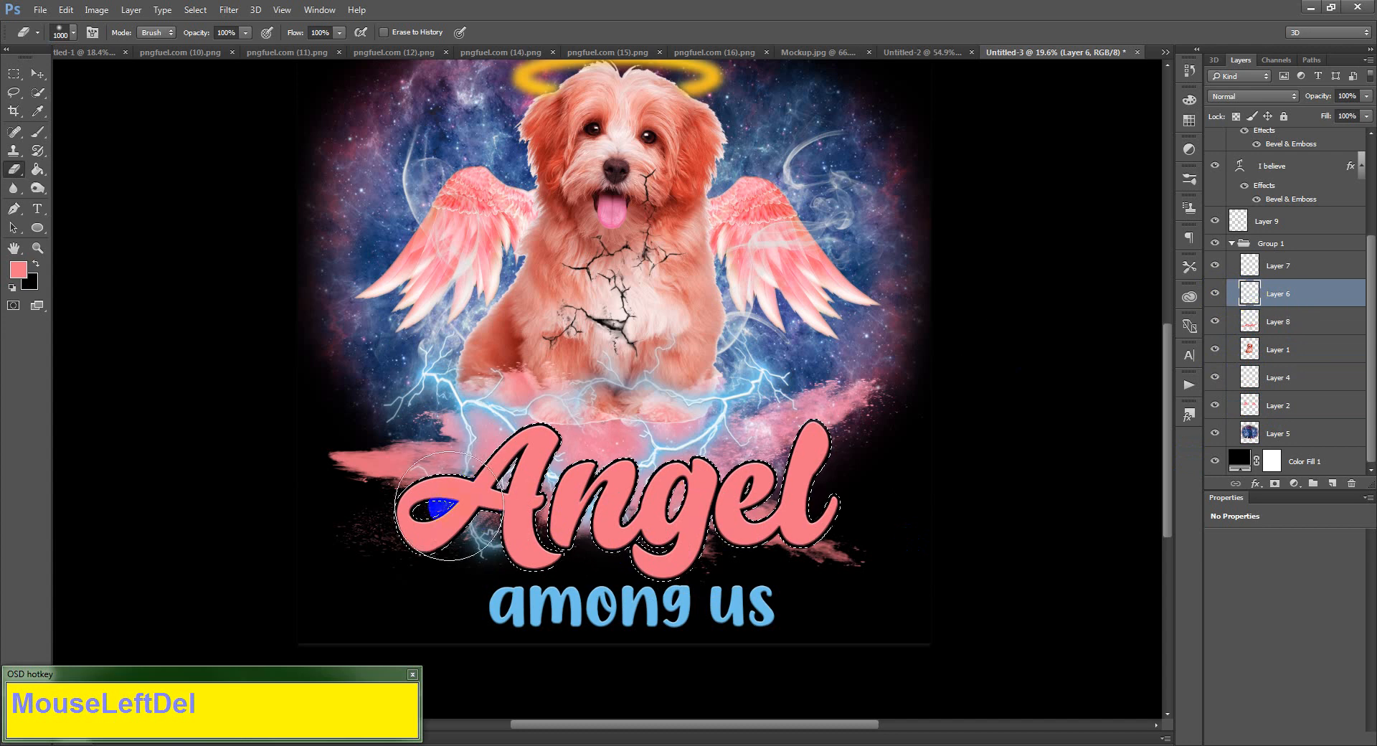
pyautogui.click(14, 73)
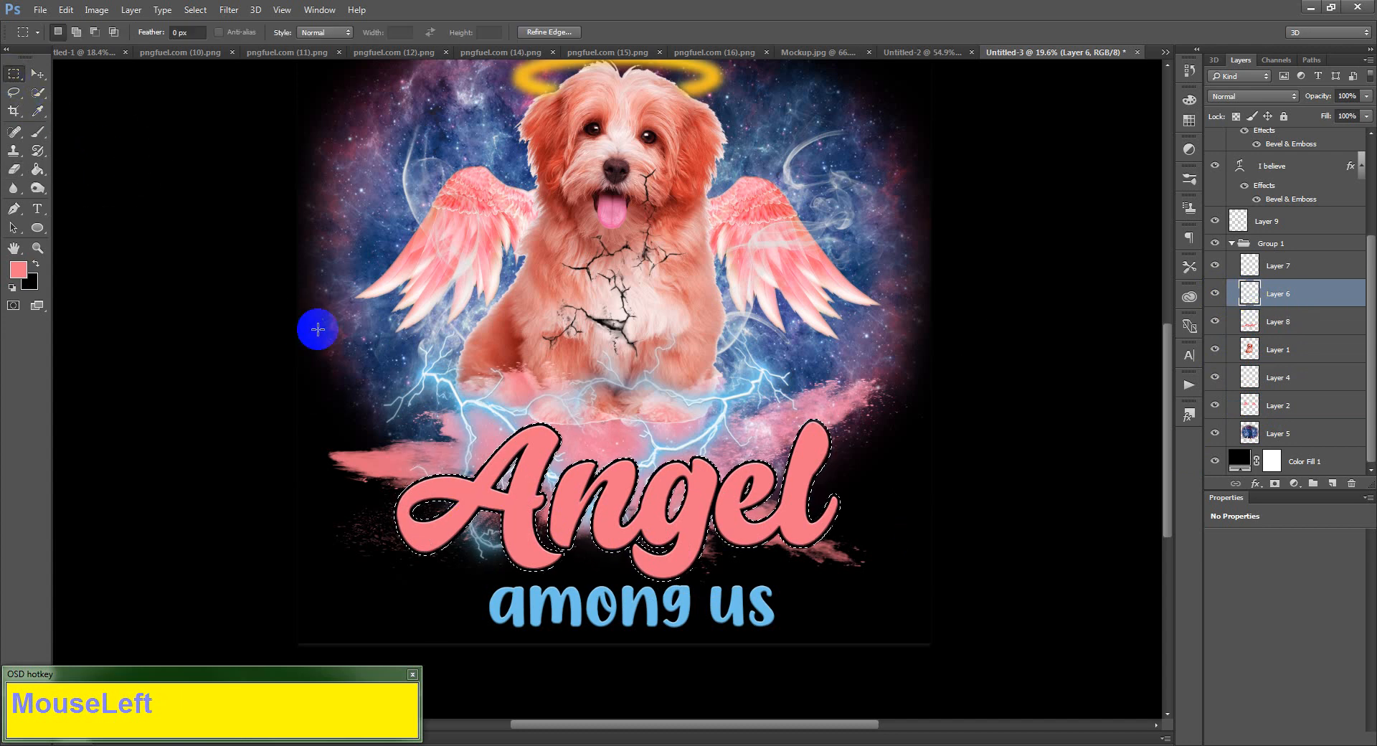
pyautogui.click(629, 456)
pyautogui.scroll(-1, 614, 437)
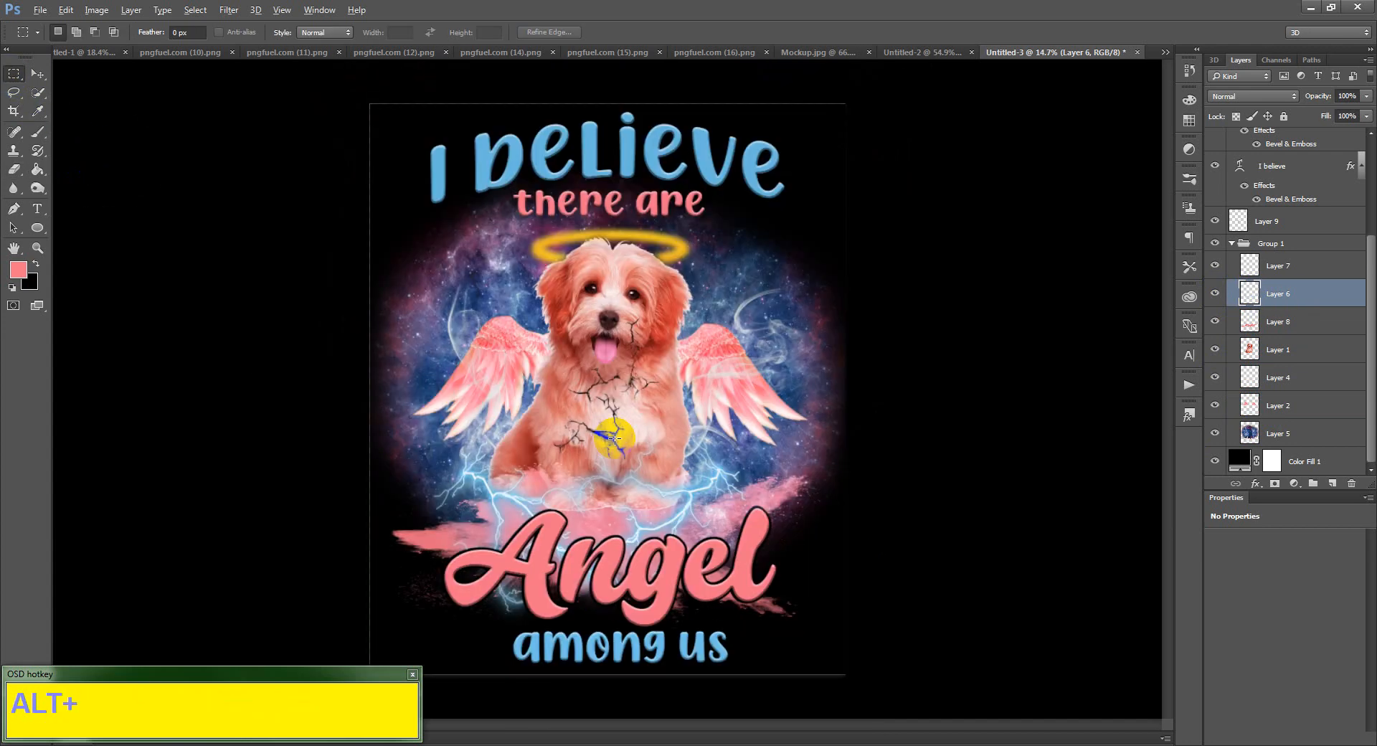
pyautogui.scroll(-1, 613, 436)
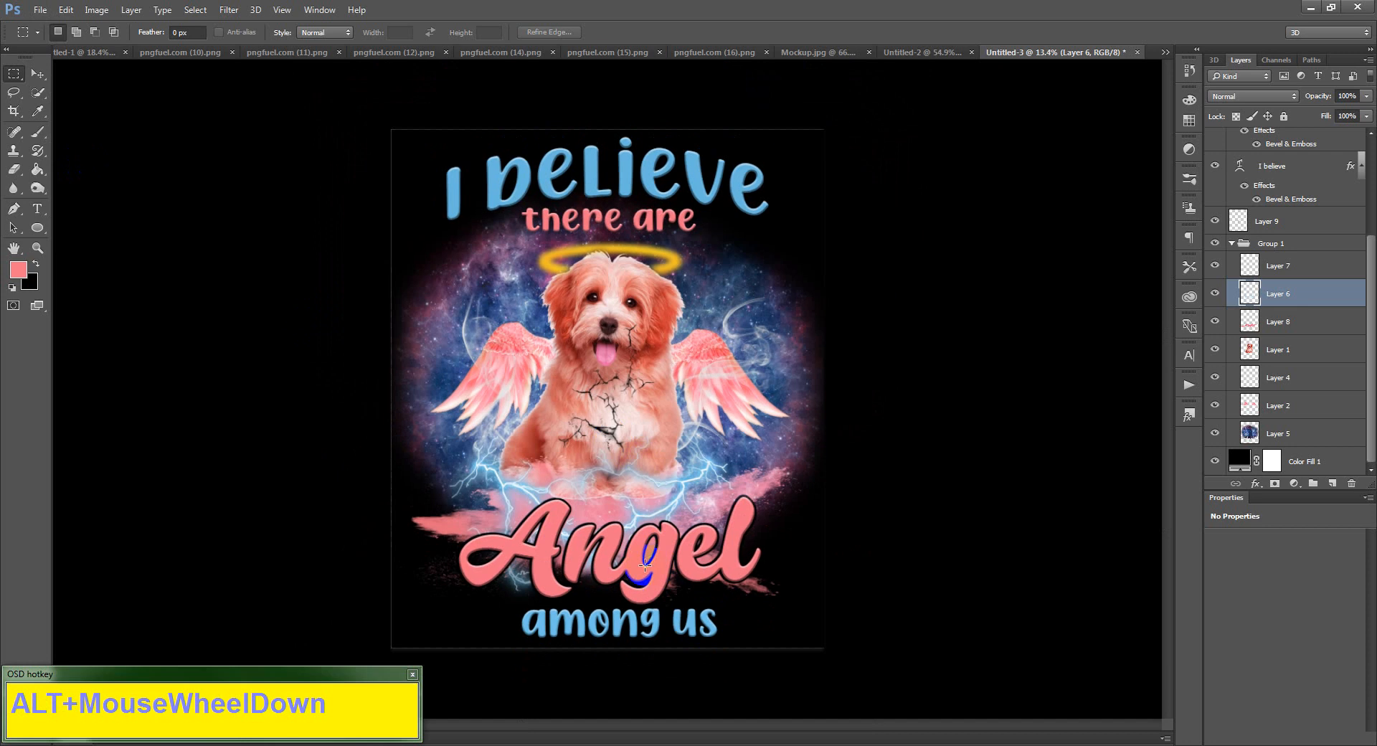
# - Copy the whole blue wave image from pngfuel.com (16).png and paste it into Untitled-3 directly above the Angel layer
pyautogui.scroll(2, 1248, 251)
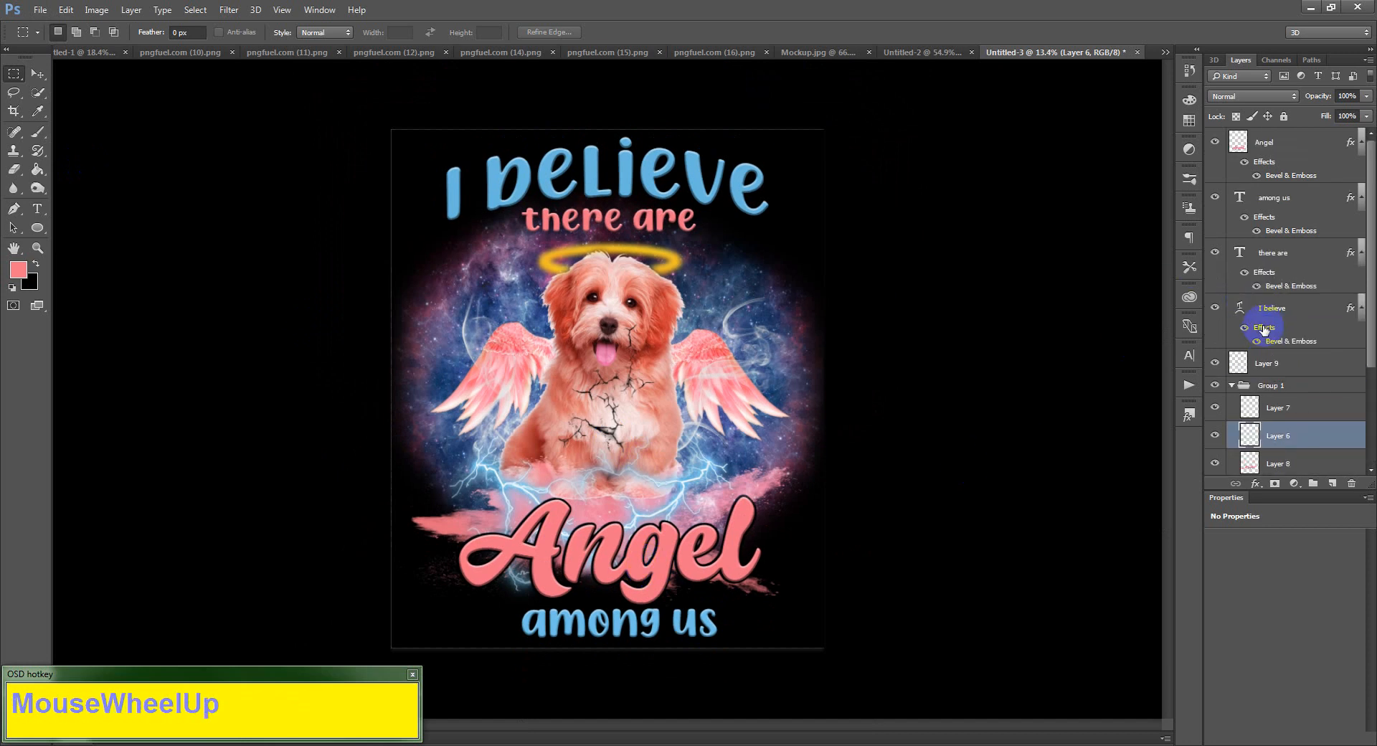
pyautogui.click(1268, 144)
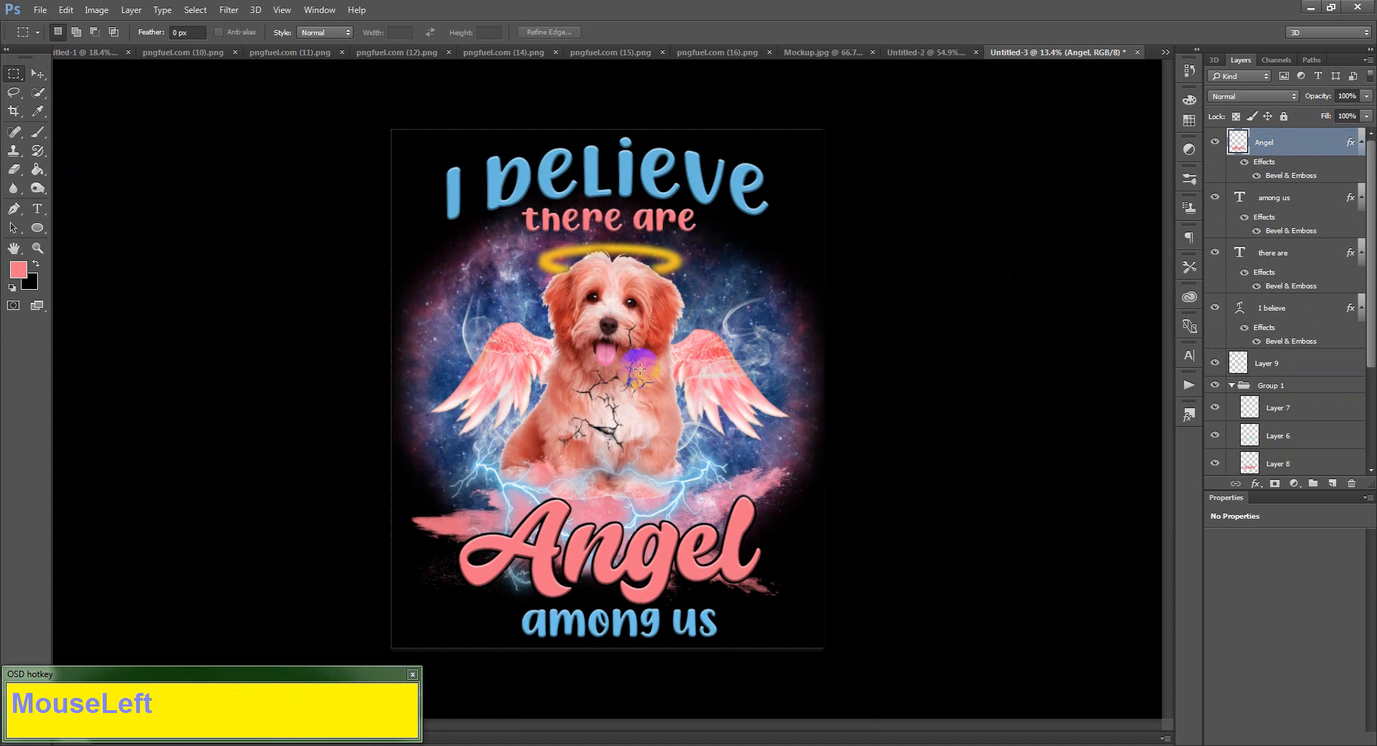
pyautogui.click(697, 57)
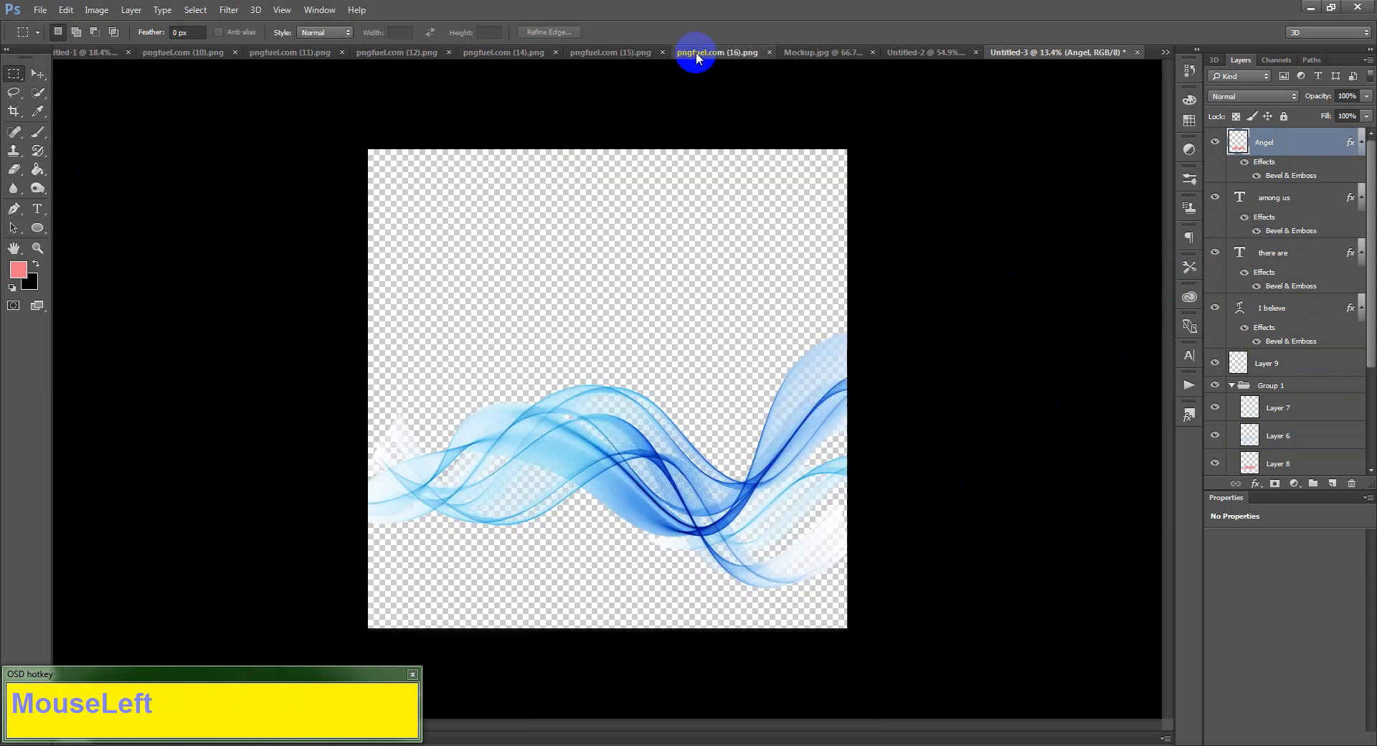
pyautogui.press('v')
pyautogui.press('ctrl')
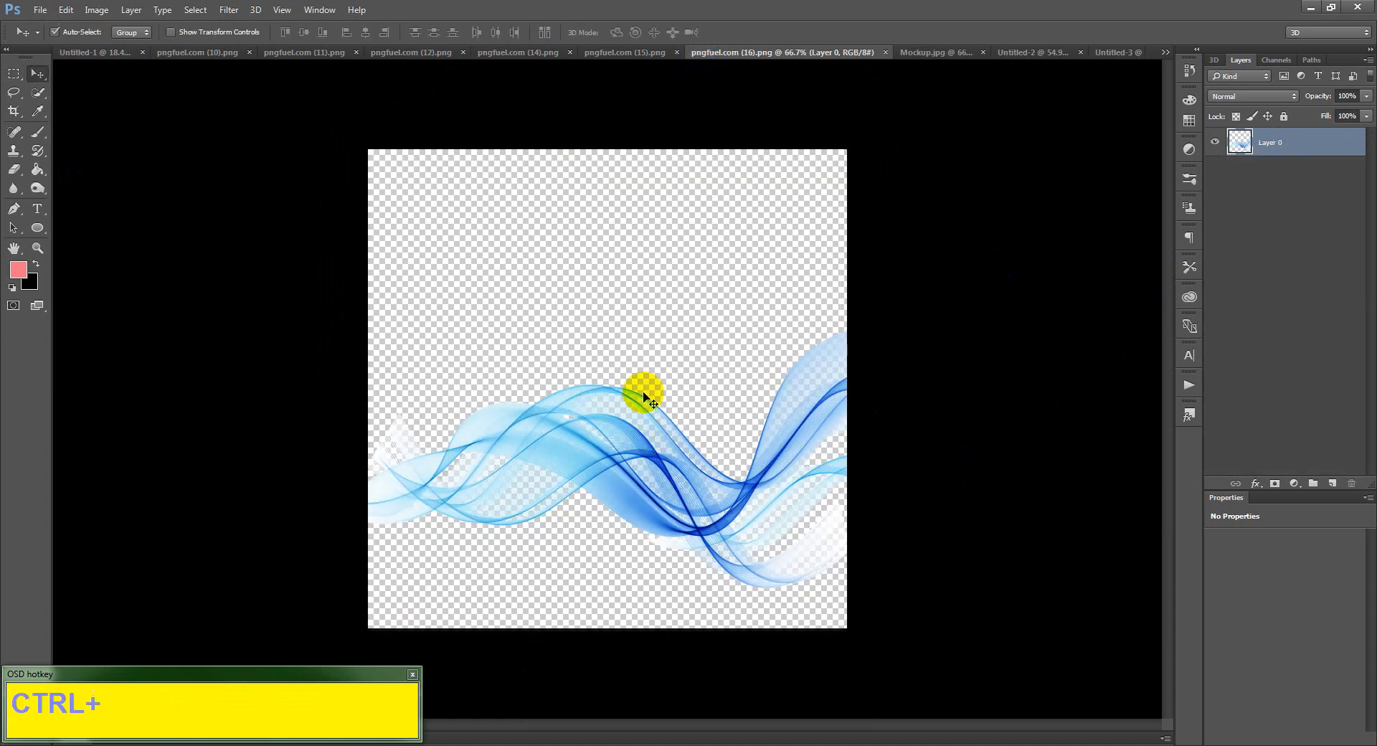
pyautogui.hotkey('ctrl', 'a')
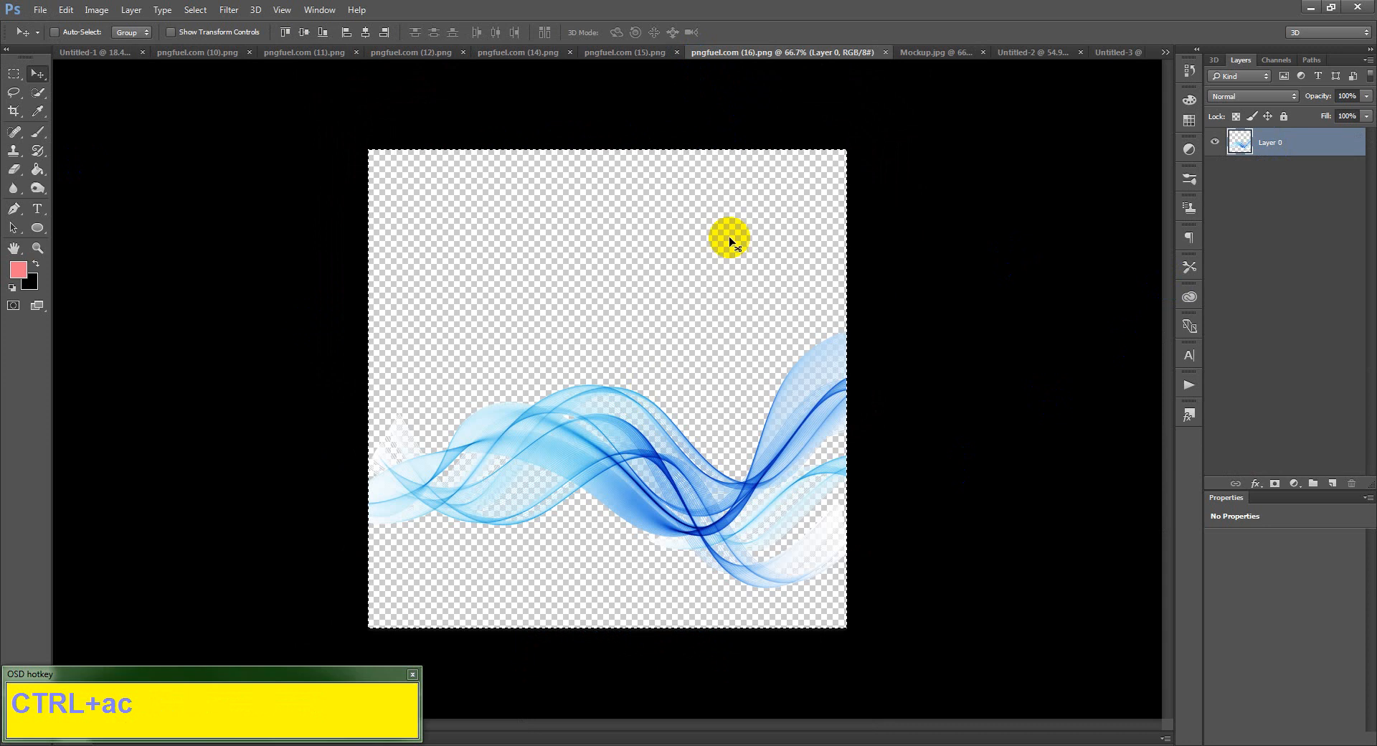
pyautogui.click(1104, 53)
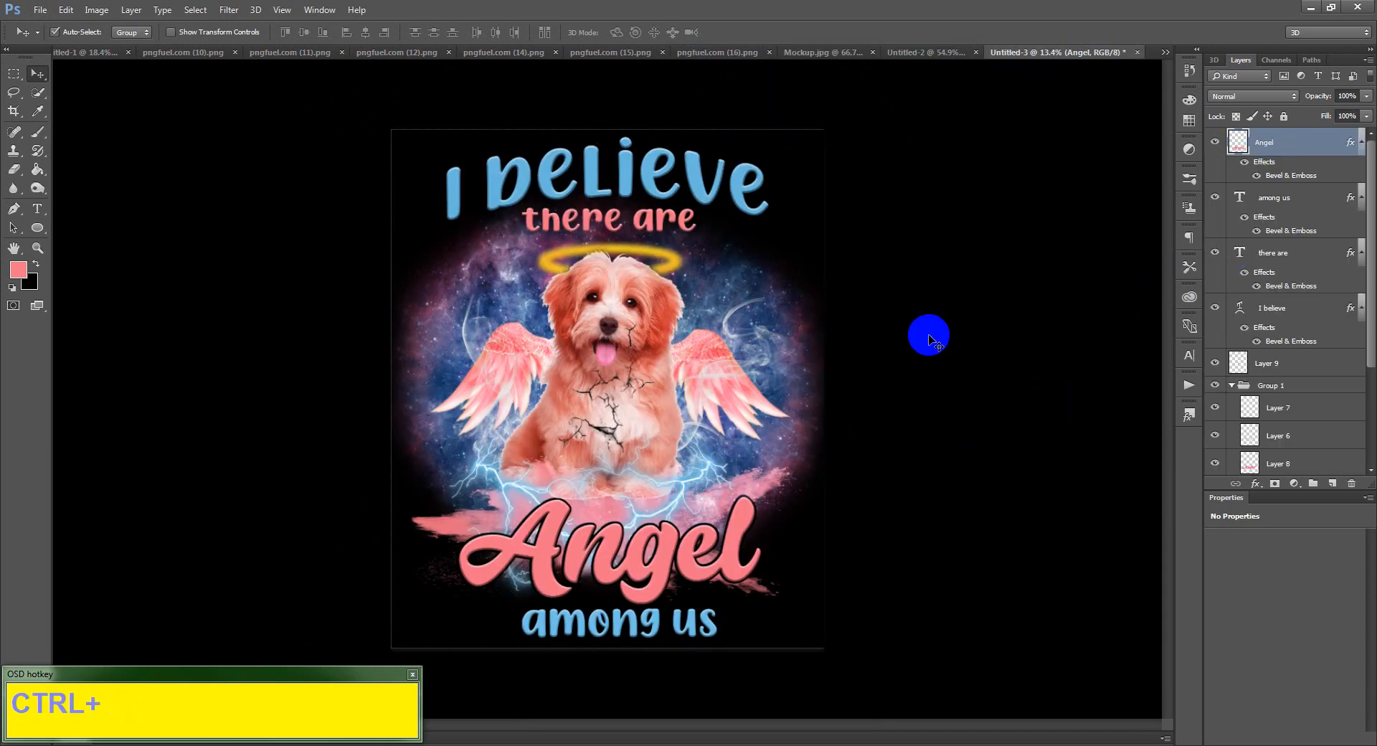
pyautogui.hotkey('ctrl', 'v')
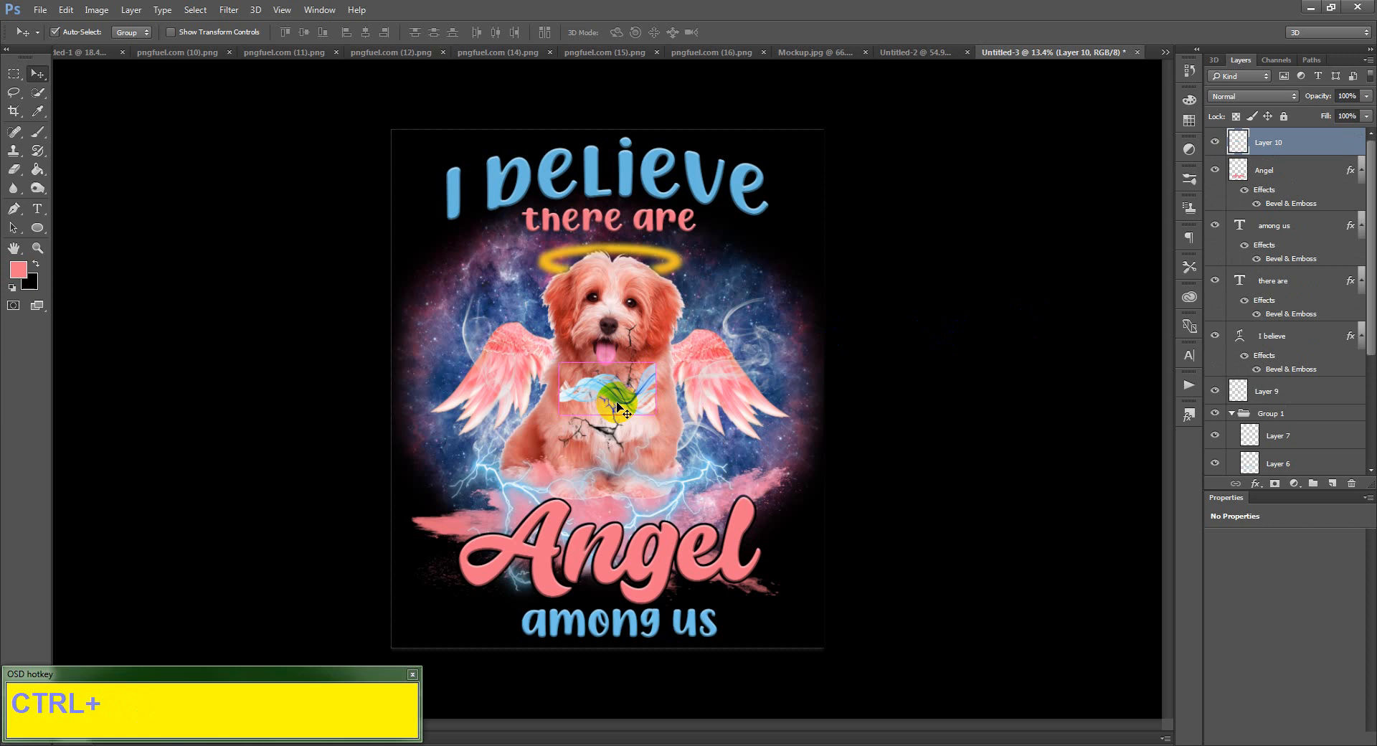
# - Enlarge the pasted blue wave proportionally and move it down over the "Angel" lettering
pyautogui.hotkey('ctrl', 't')
pyautogui.moveTo(655, 413); pyautogui.dragTo(762, 481)
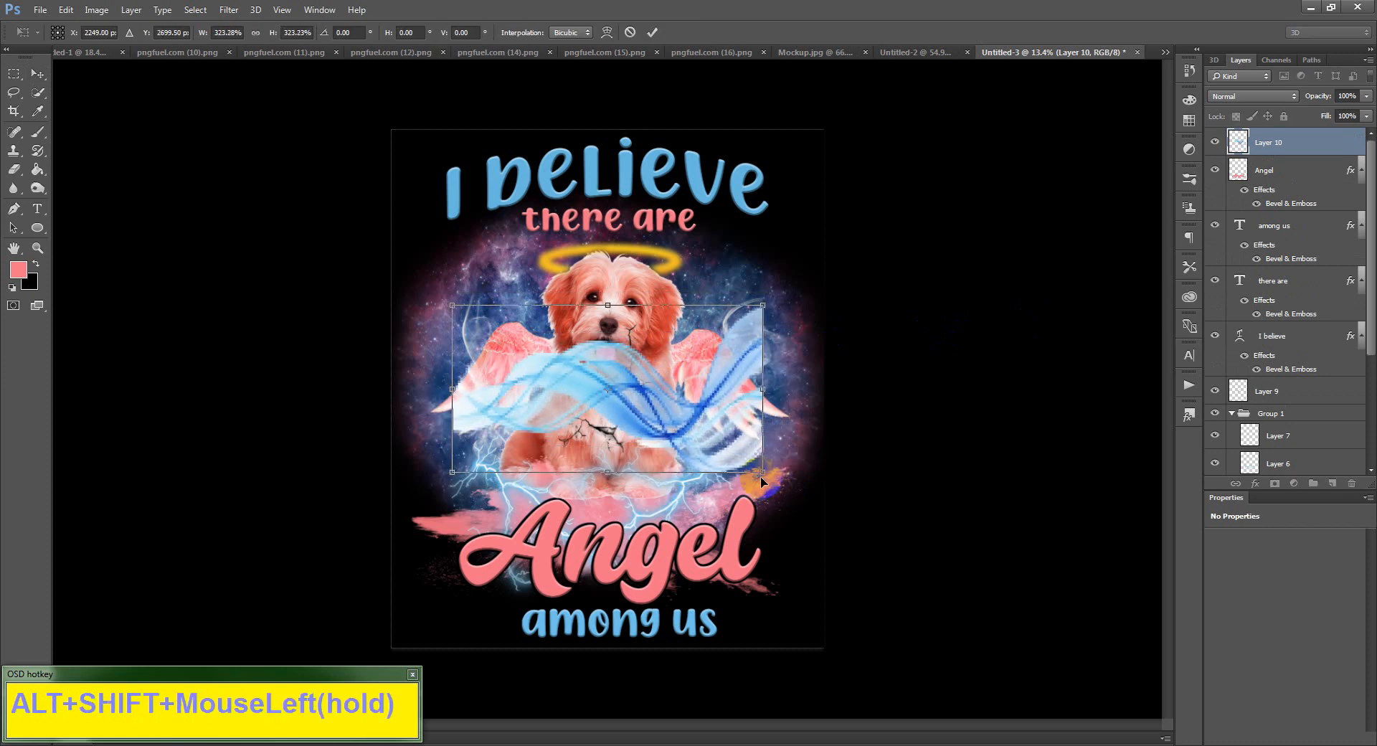
pyautogui.moveTo(692, 408); pyautogui.dragTo(693, 570)
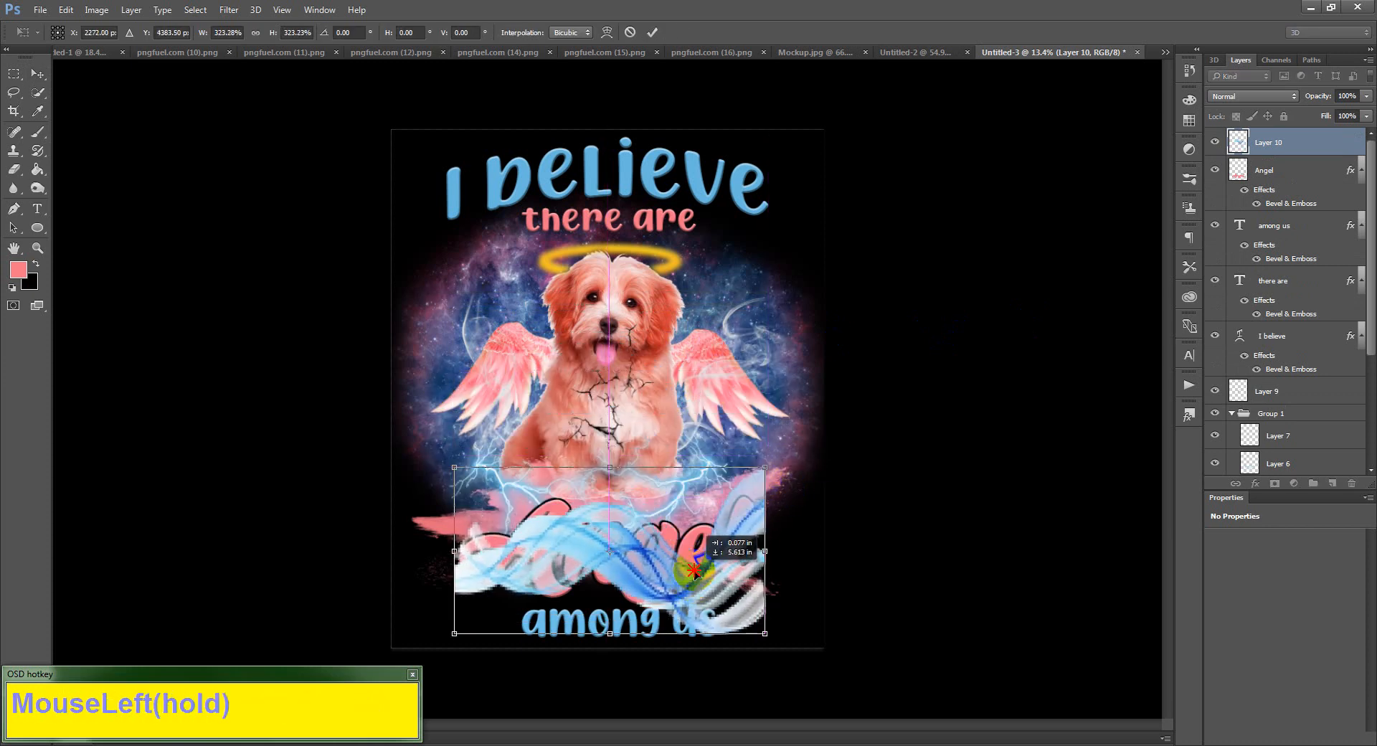
pyautogui.moveTo(765, 633); pyautogui.dragTo(789, 649)
pyautogui.moveTo(670, 573); pyautogui.dragTo(670, 562)
pyautogui.doubleClick(671, 562)
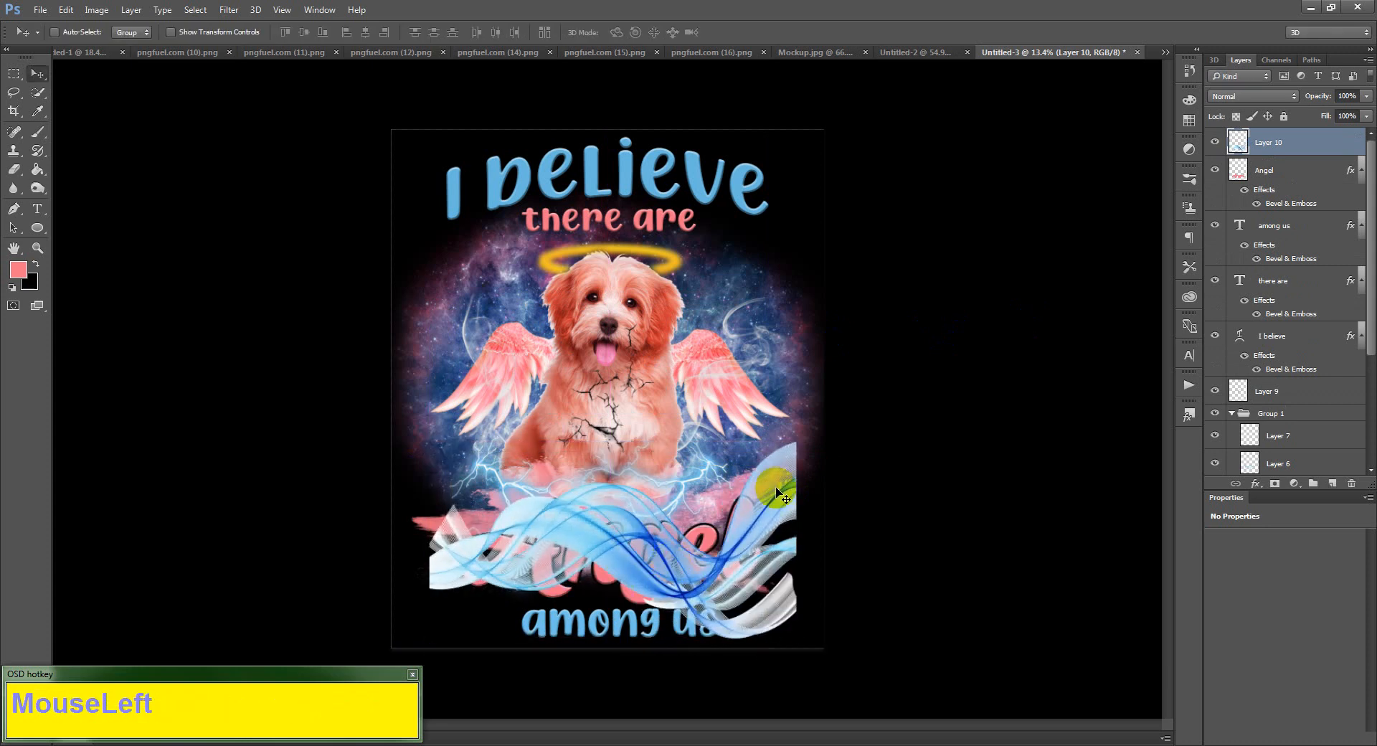
# - Load the outline of the "Angel" lettering as a selection and invert it, keeping Layer 10 active
pyautogui.click(1235, 173)
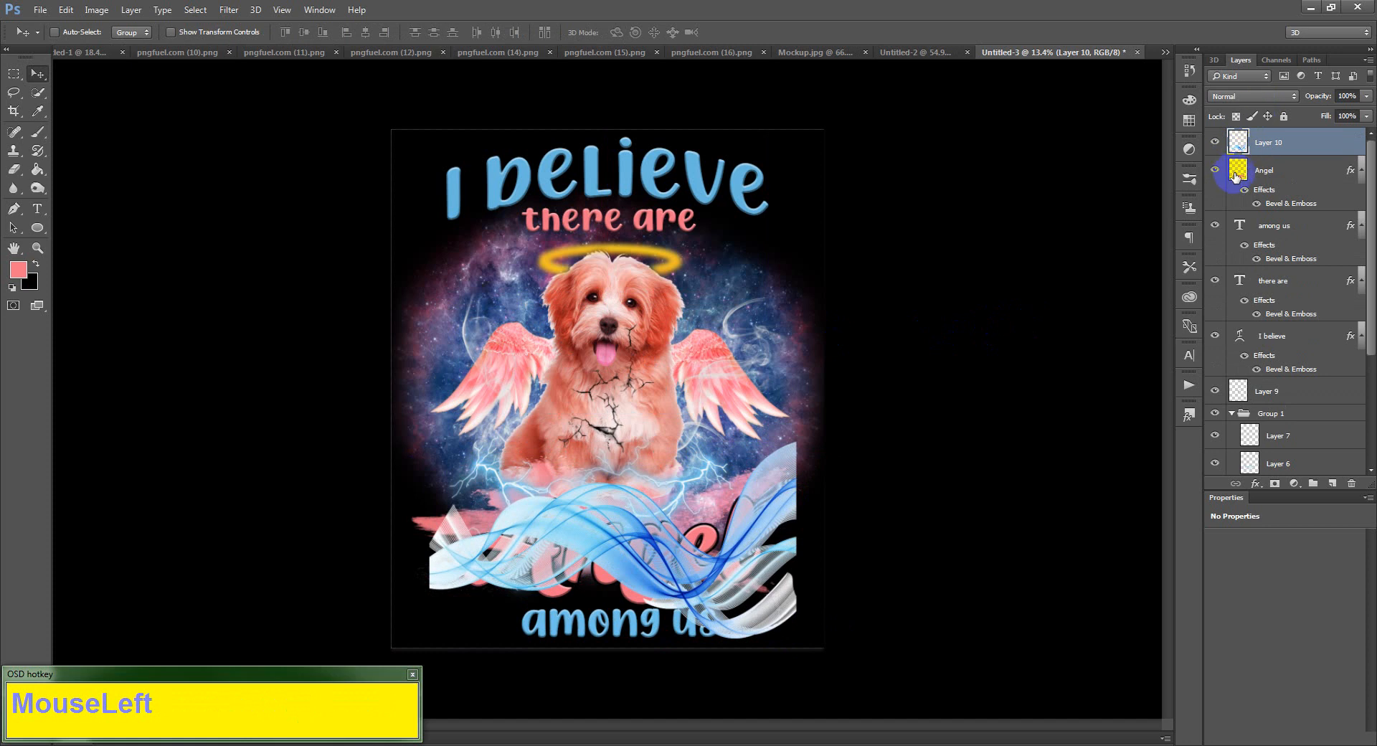
pyautogui.press('ctrl')
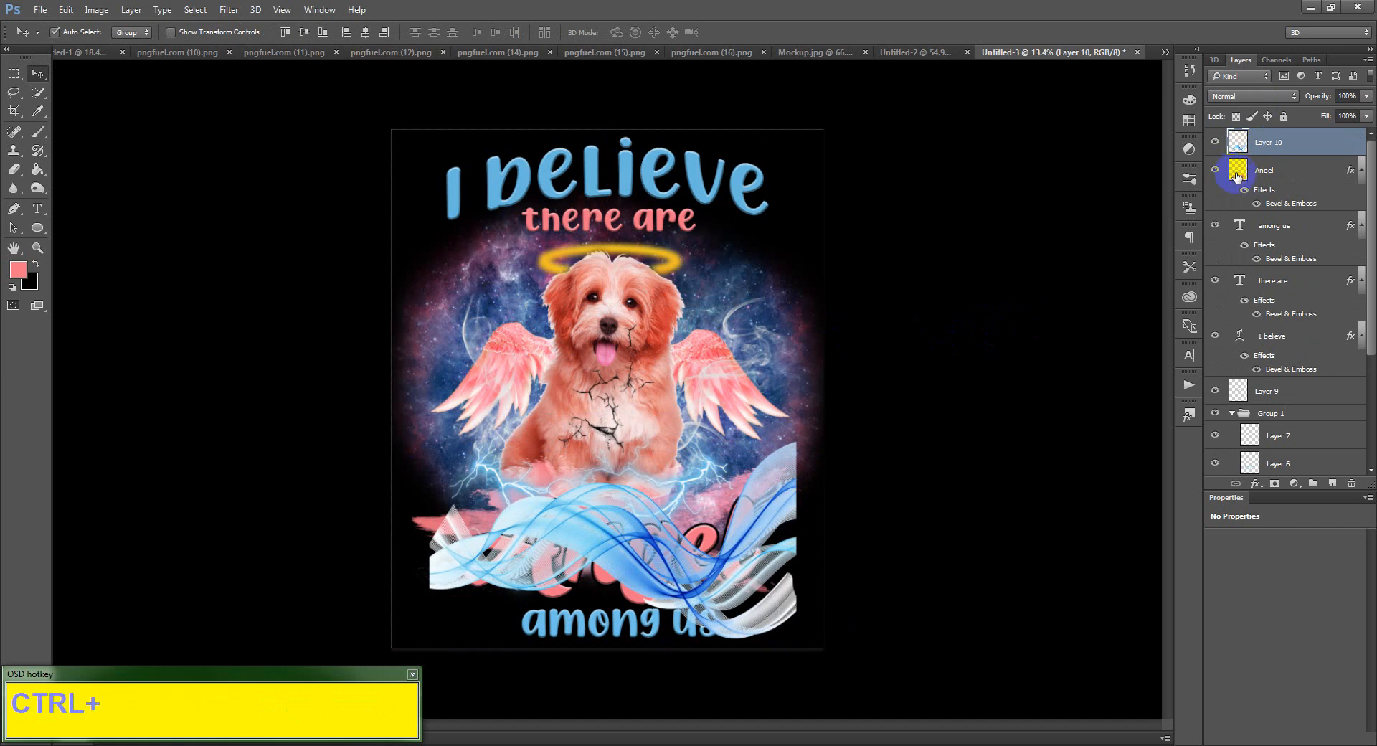
pyautogui.keyDown('ctrl'); pyautogui.click(1236, 178); pyautogui.keyUp('ctrl')
pyautogui.click(1253, 155)
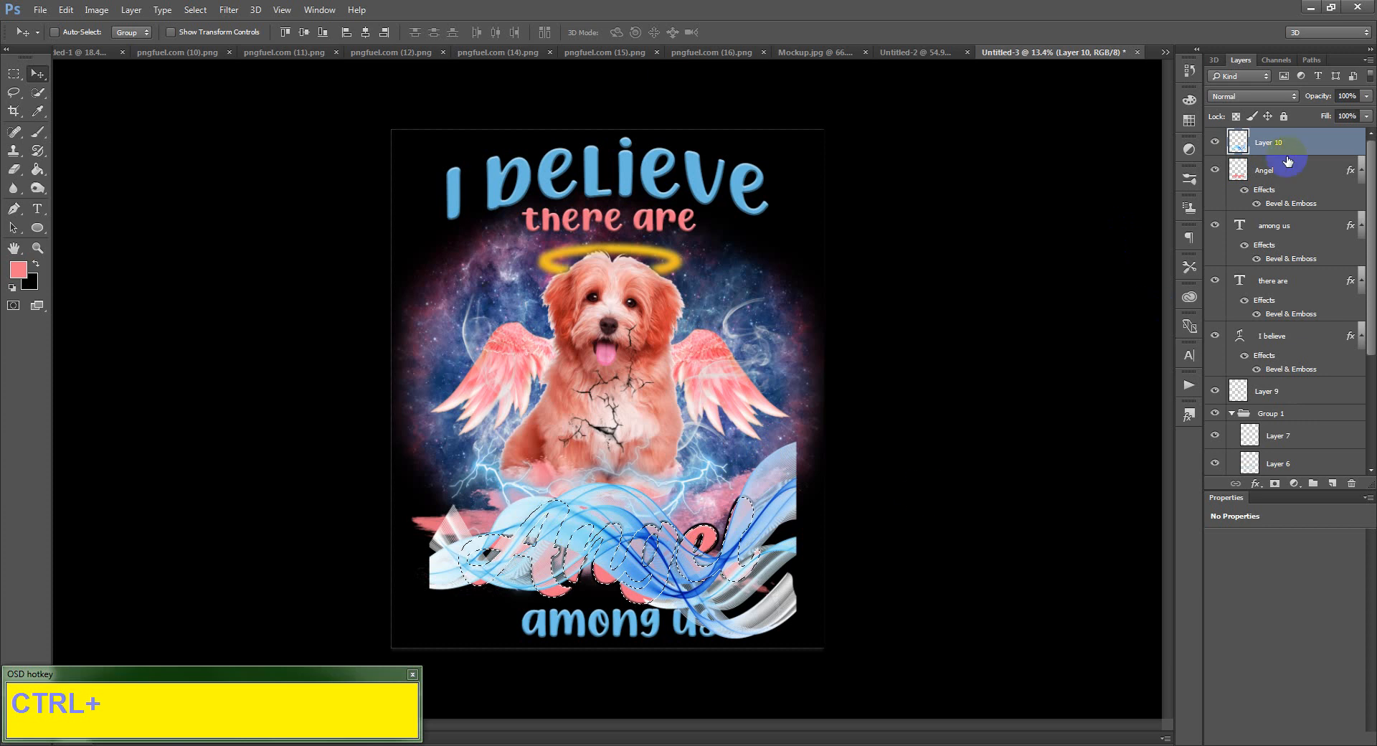
pyautogui.keyDown('ctrl'); pyautogui.click(1241, 144); pyautogui.keyUp('ctrl')
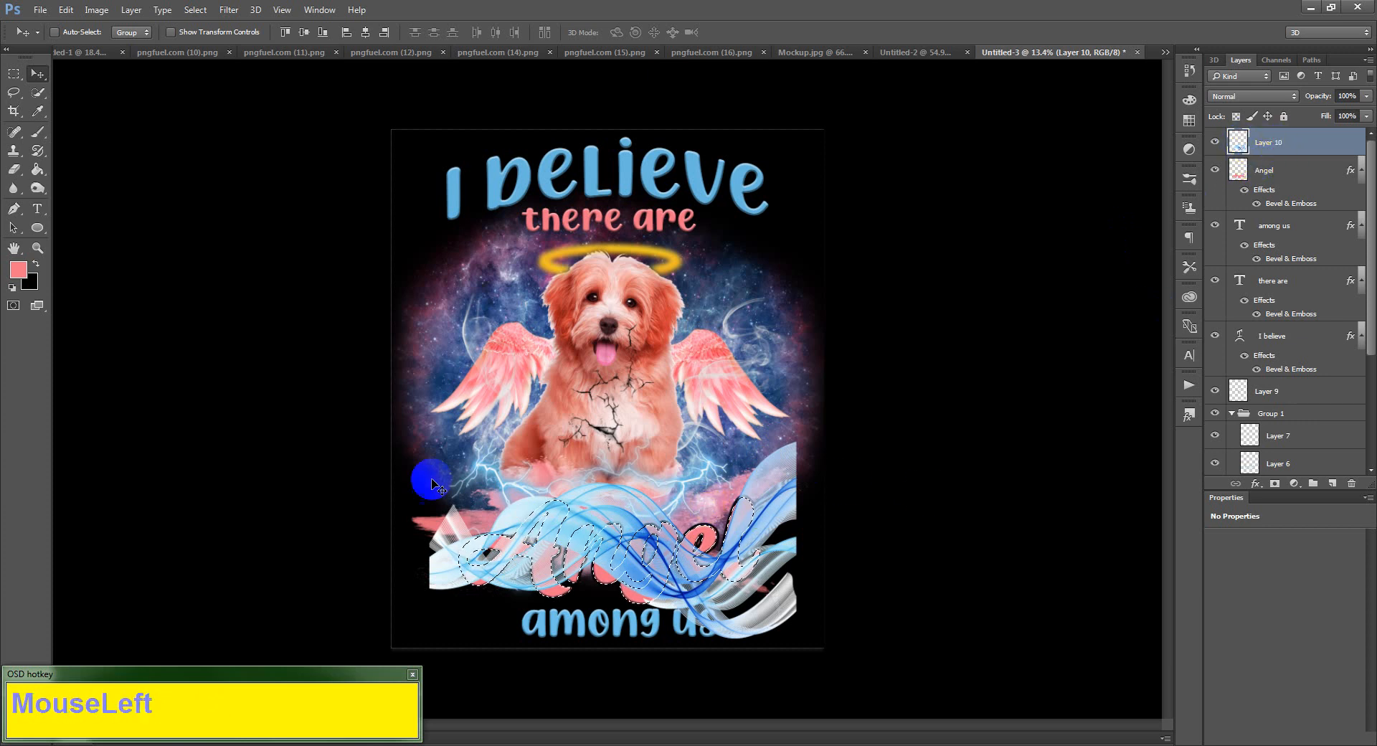
pyautogui.click(195, 10)
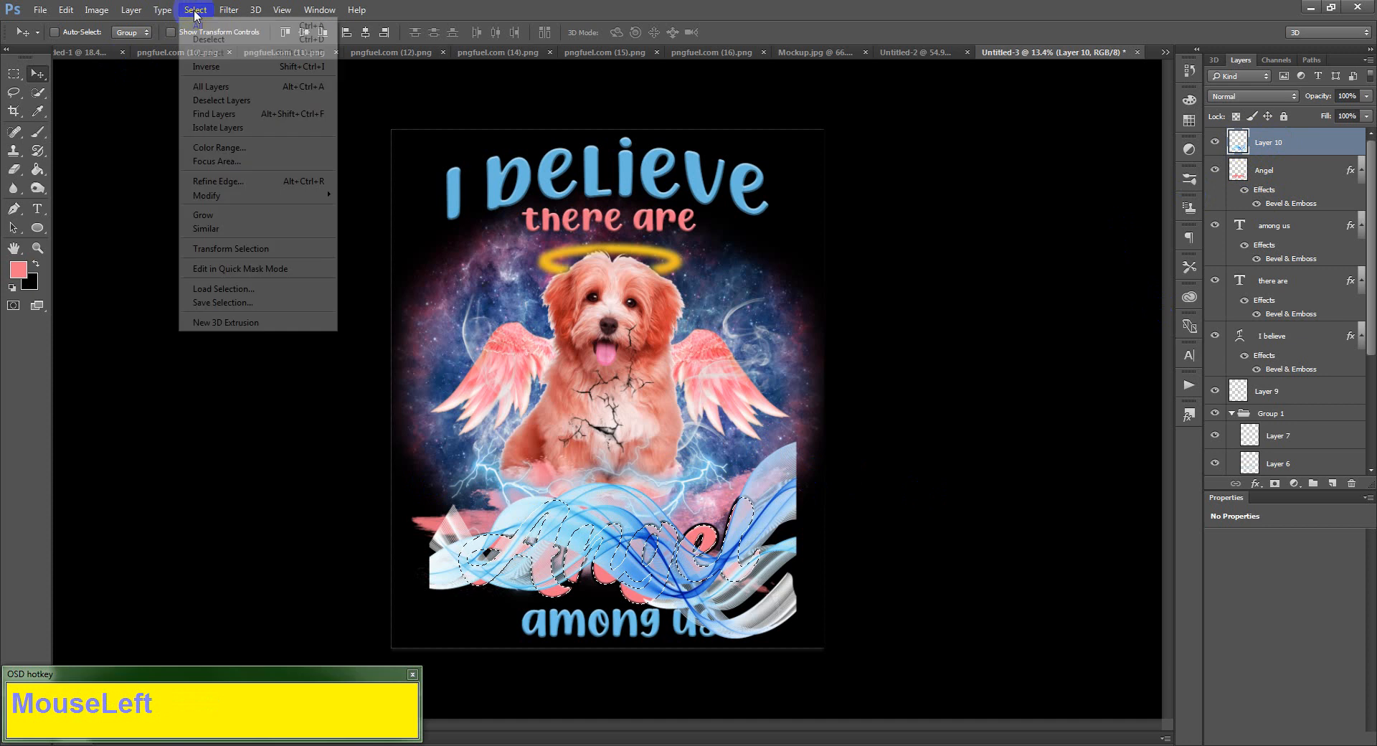
pyautogui.click(207, 67)
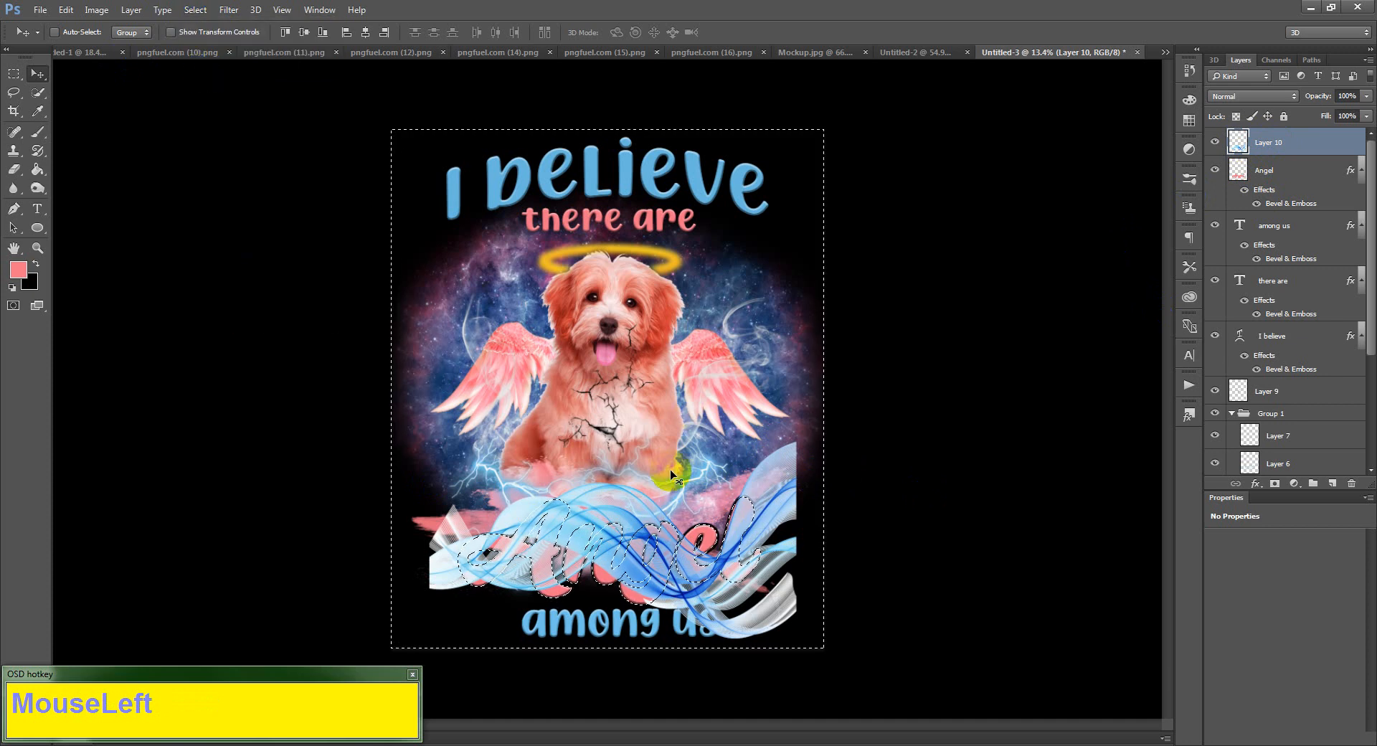
# - Delete the parts of the blue wave on Layer 10 outside the "Angel" letters, and clear the selection
pyautogui.click(1262, 145)
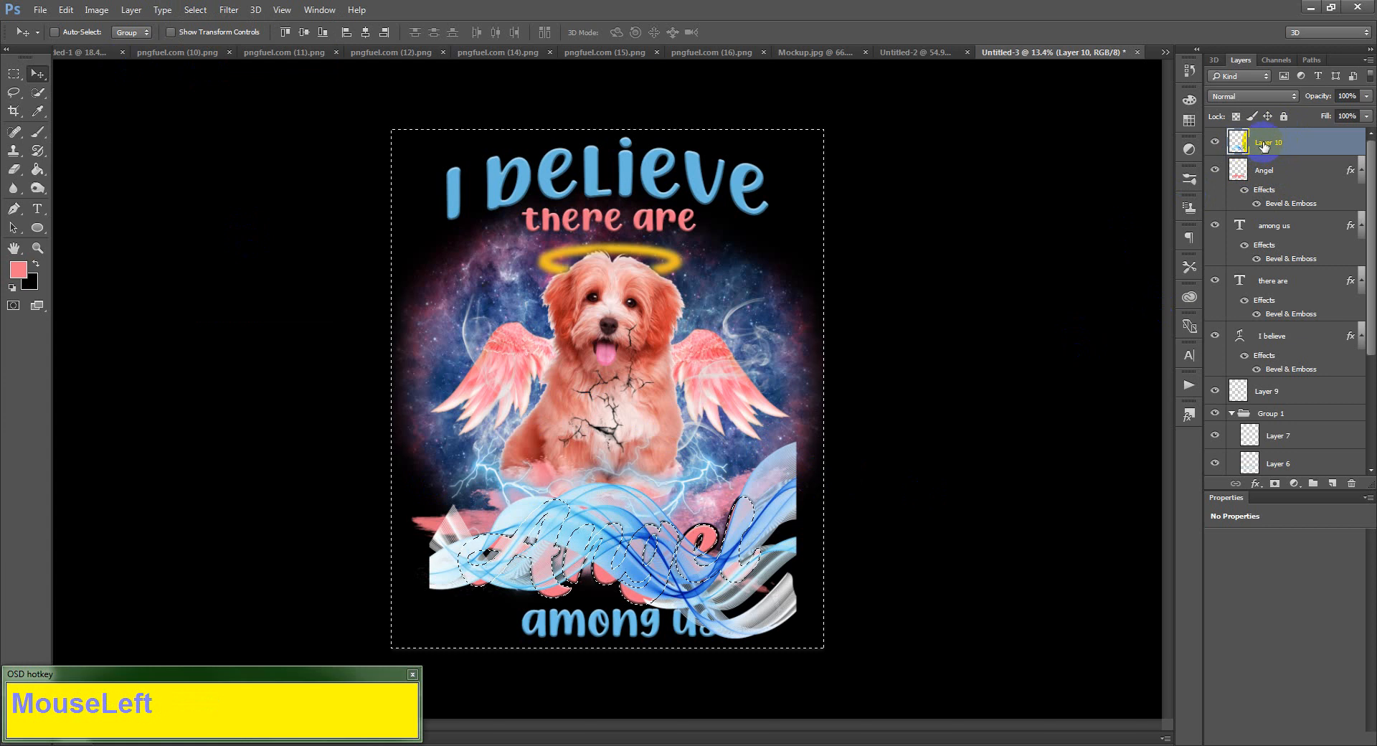
pyautogui.press('Delete')
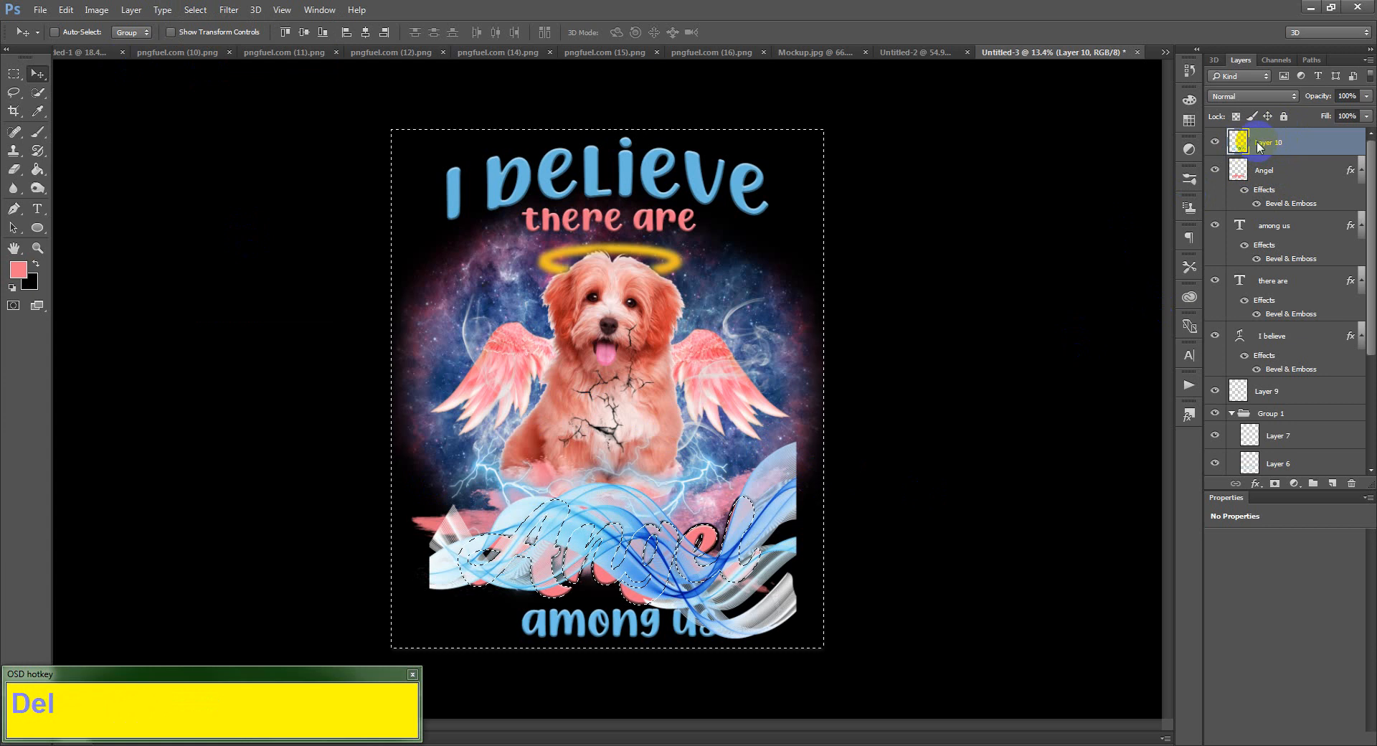
pyautogui.click(13, 74)
pyautogui.click(701, 550)
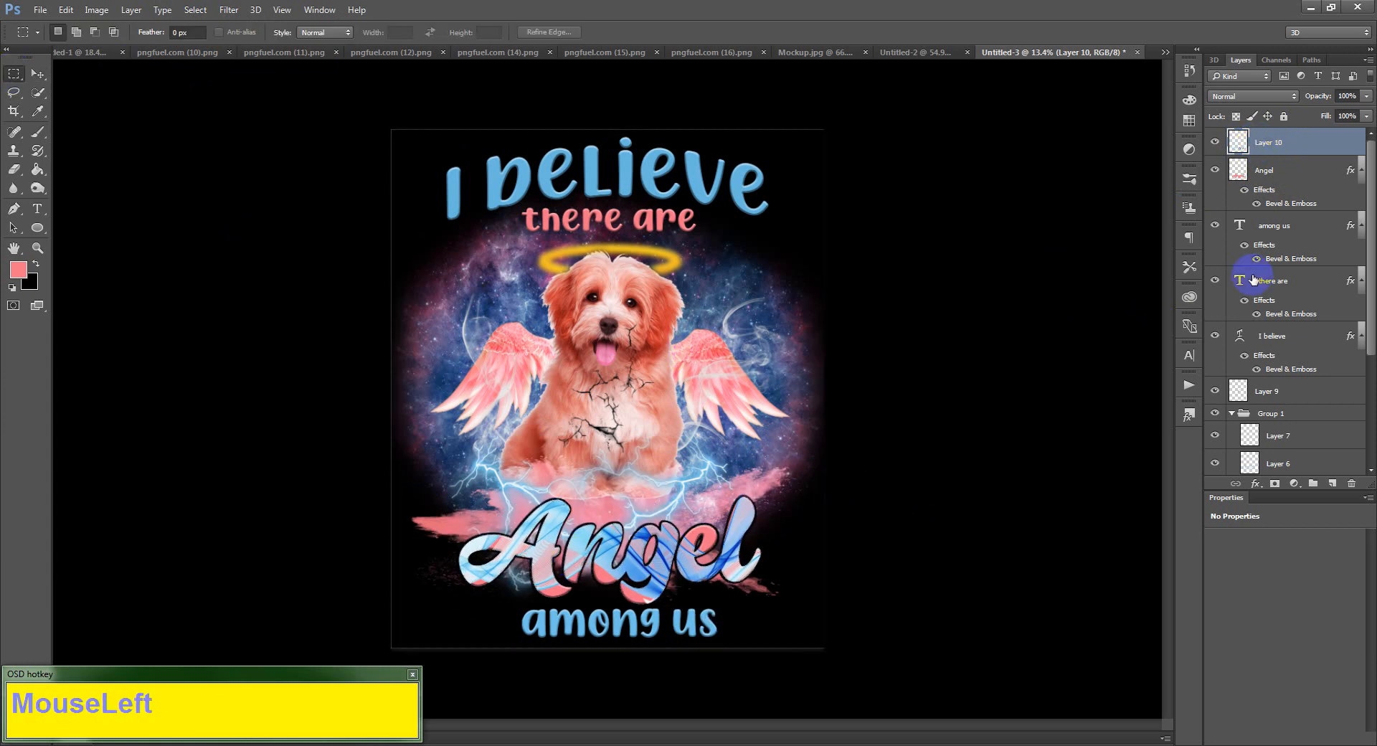
# - Cycle Layer 10 through the blend modes from Multiply onward and set the blue wave over "Angel" to Divide
pyautogui.moveTo(1268, 147); pyautogui.dragTo(1188, 197)
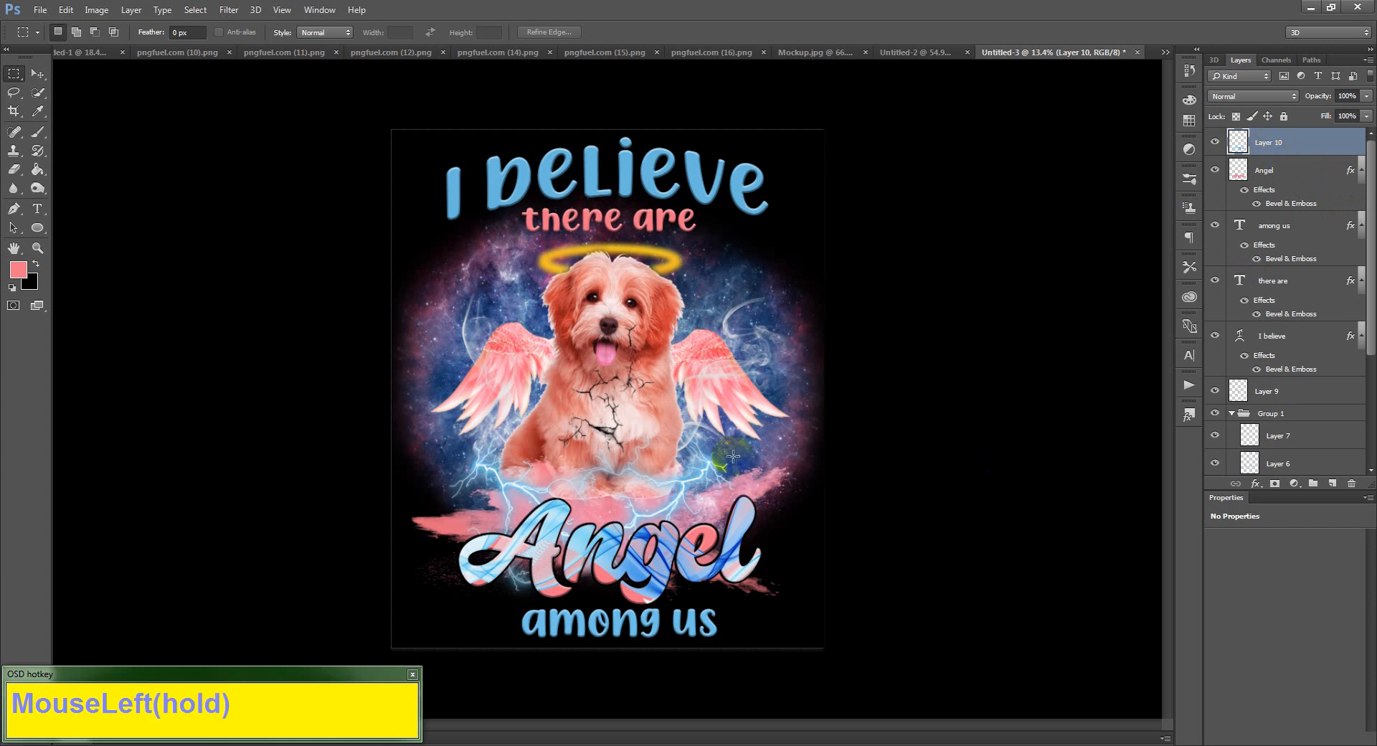
pyautogui.click(1223, 96)
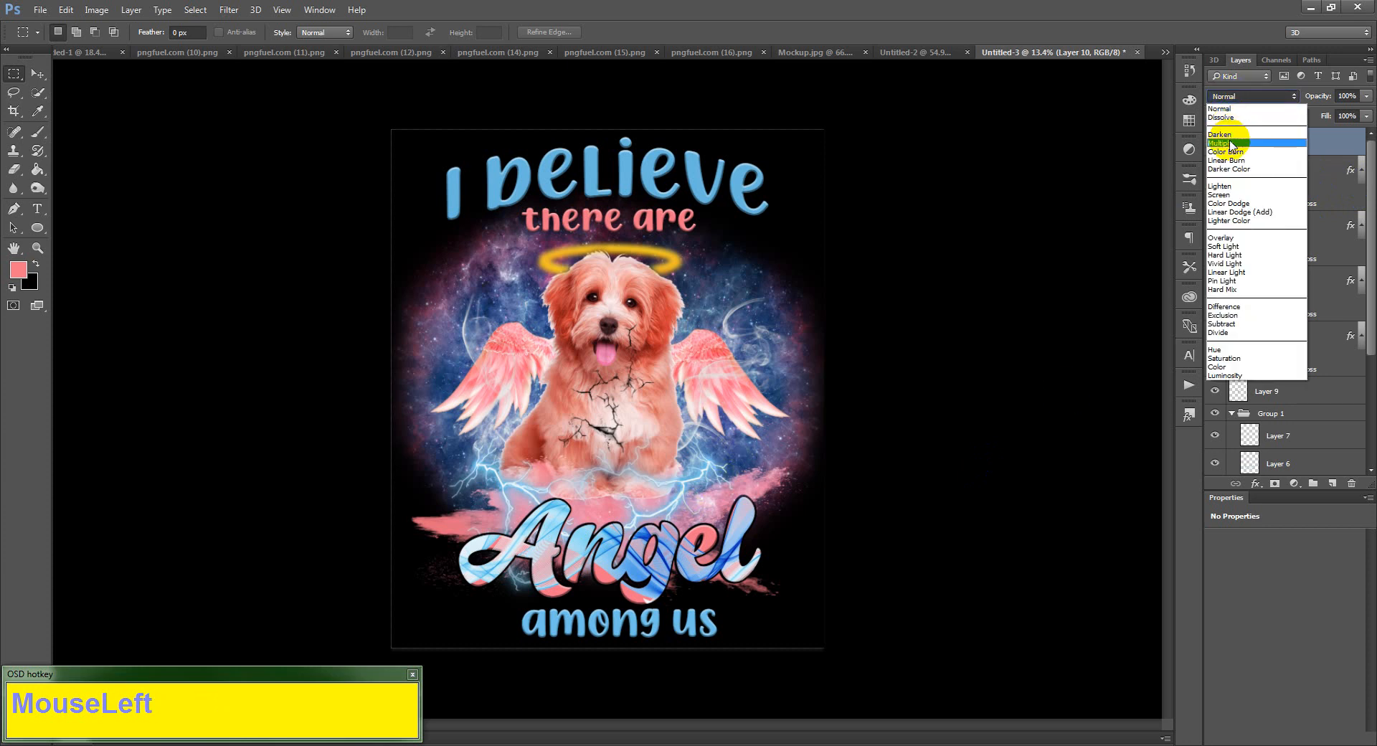
pyautogui.click(1231, 144)
pyautogui.scroll(-1, 758, 298)
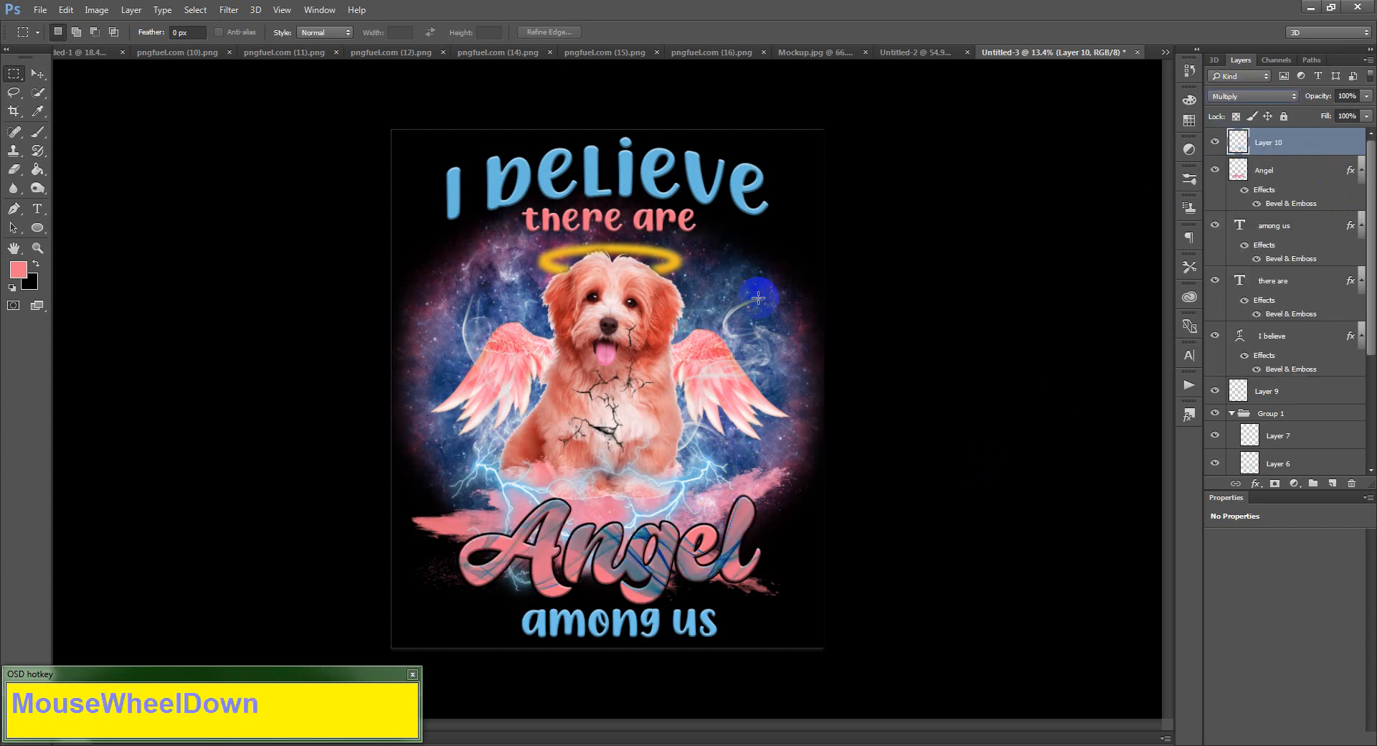
pyautogui.scroll(-1, 758, 297)
pyautogui.scroll(-4, 758, 298)
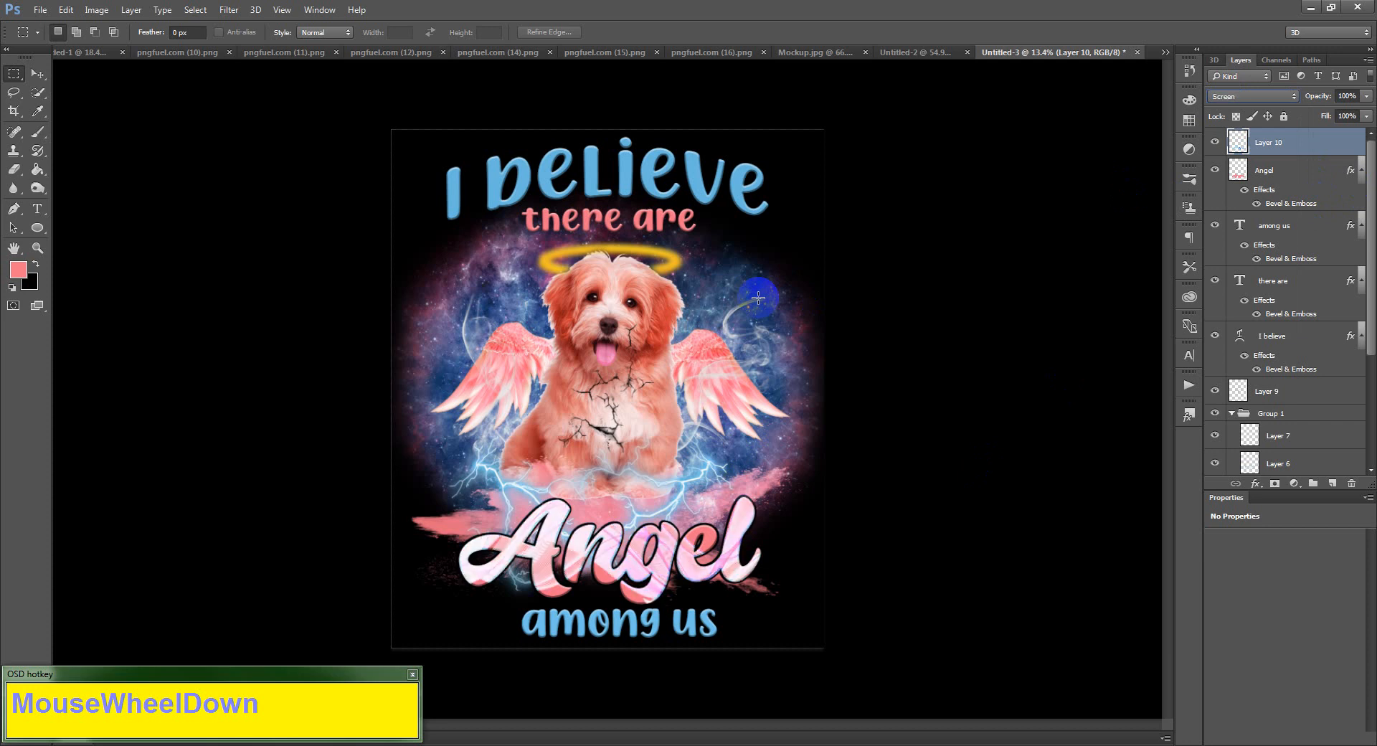
pyautogui.scroll(-1, 758, 297)
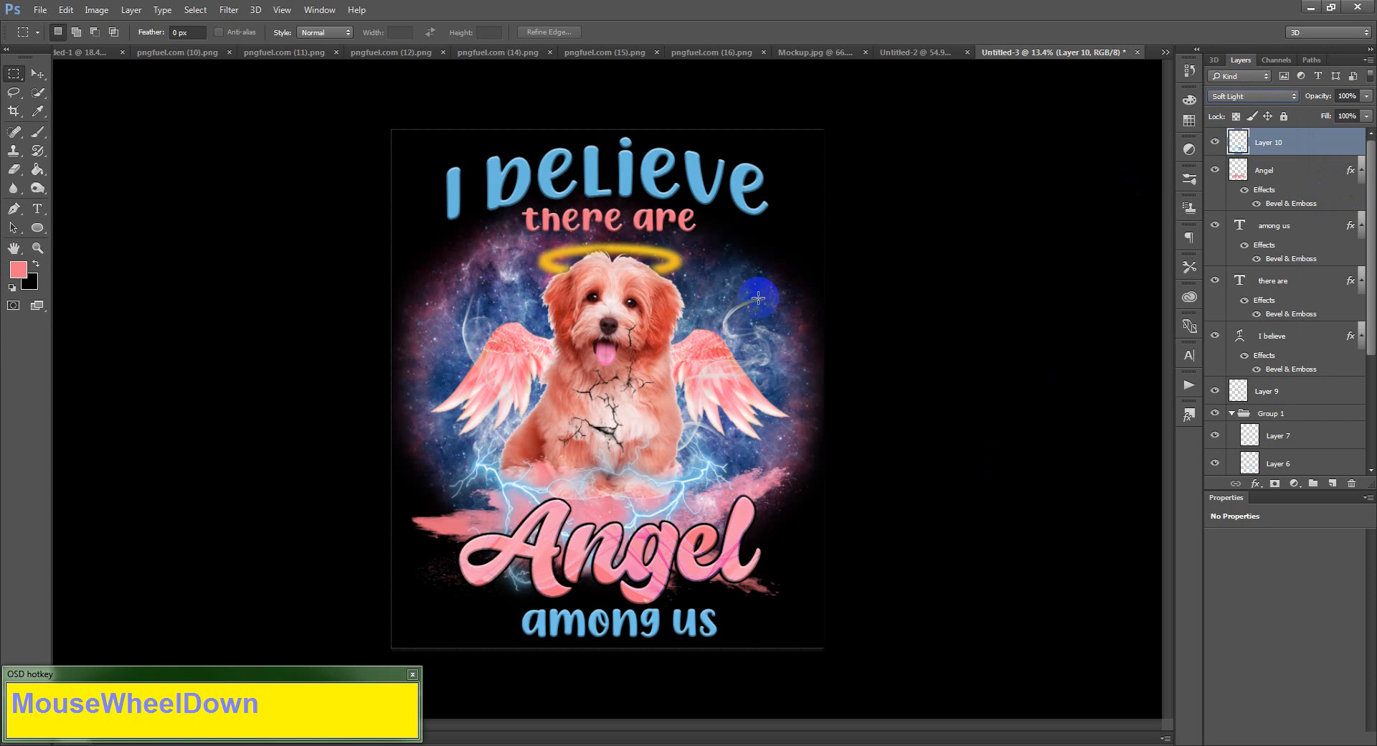
pyautogui.scroll(-1, 758, 298)
pyautogui.scroll(-1, 758, 298)
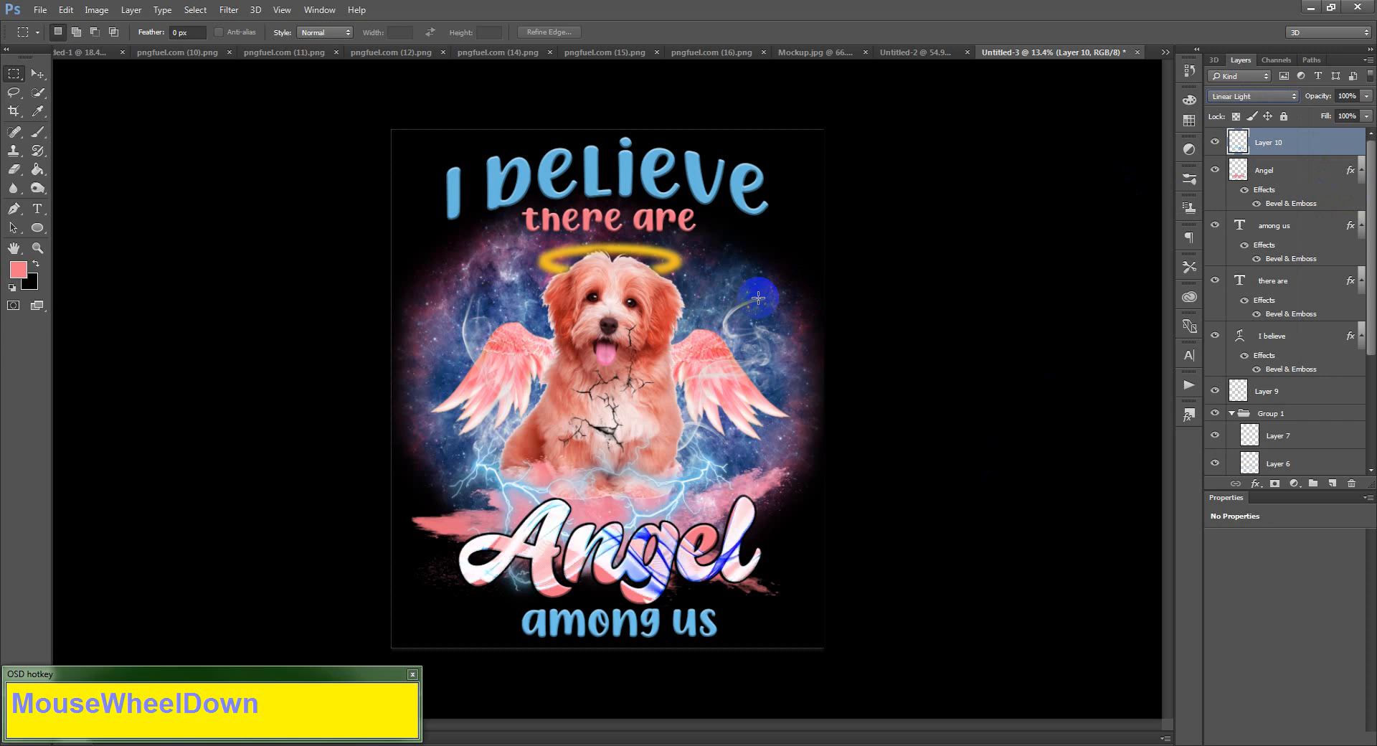
pyautogui.scroll(-1, 758, 297)
pyautogui.scroll(-1, 758, 298)
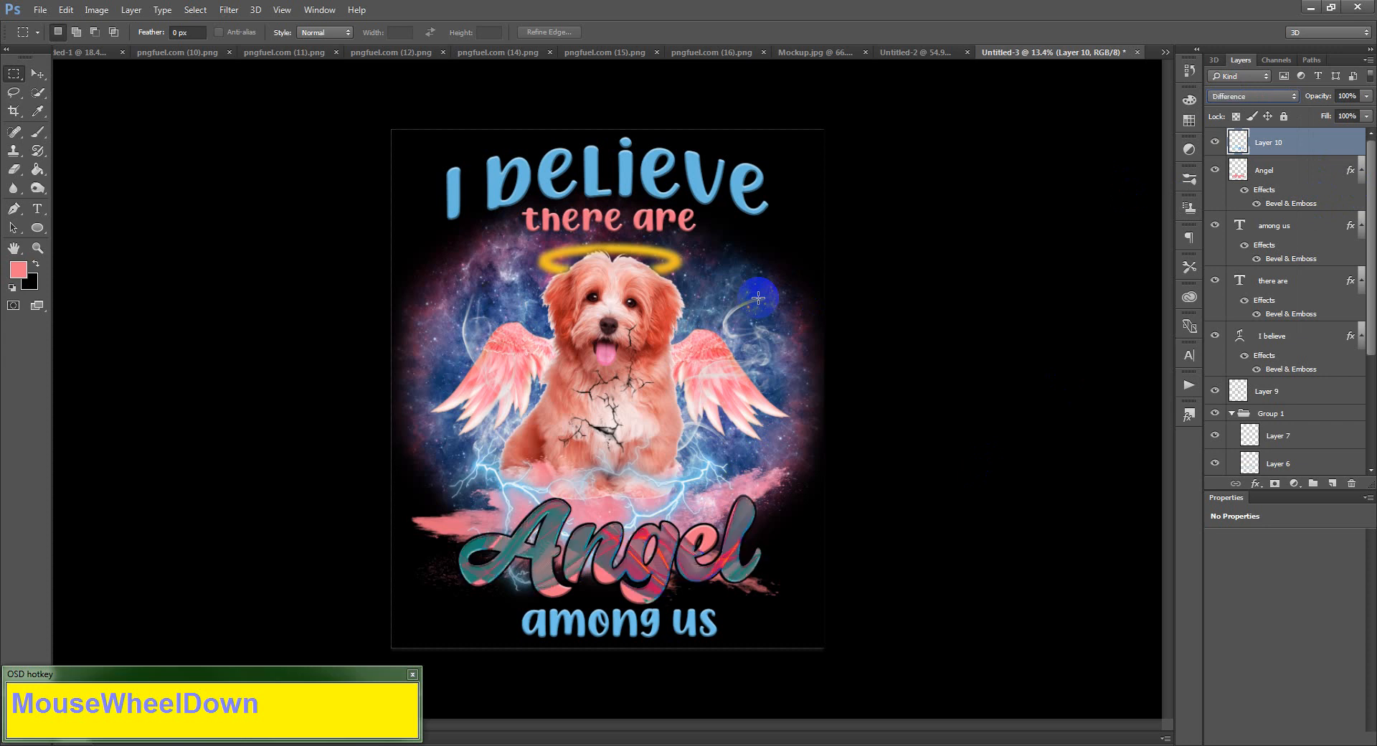
pyautogui.scroll(-1, 758, 297)
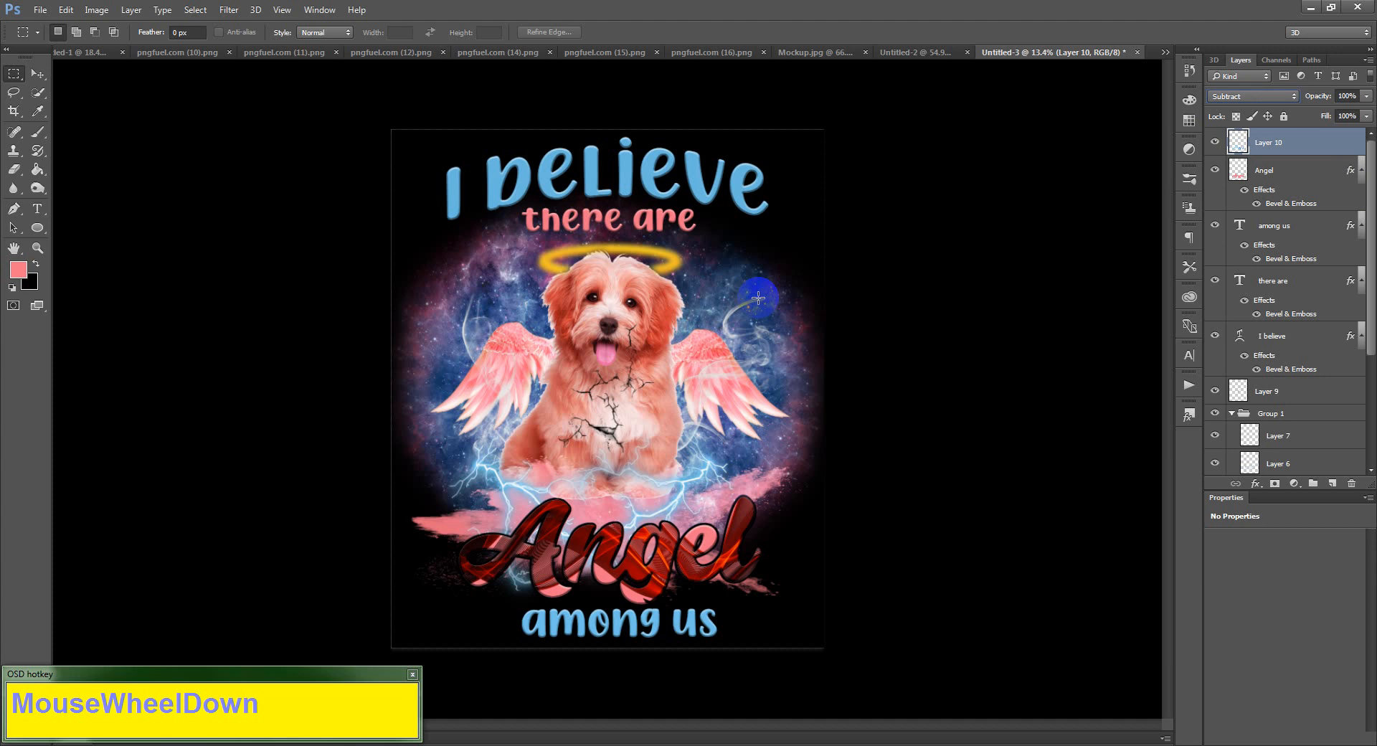
pyautogui.scroll(-1, 758, 298)
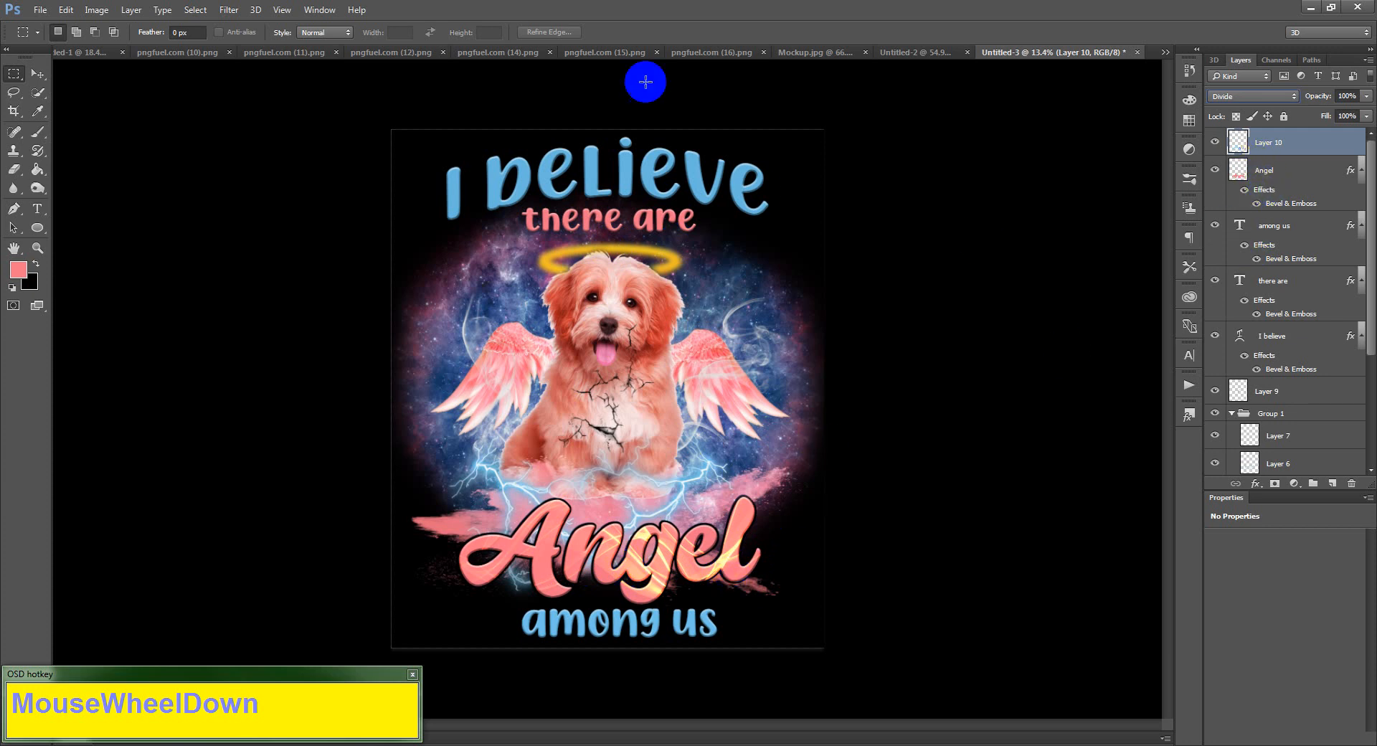
# - Copy the whole yellow wave image from pngfuel.com (11).png and paste it into Untitled-3 above Layer 10
pyautogui.click(607, 52)
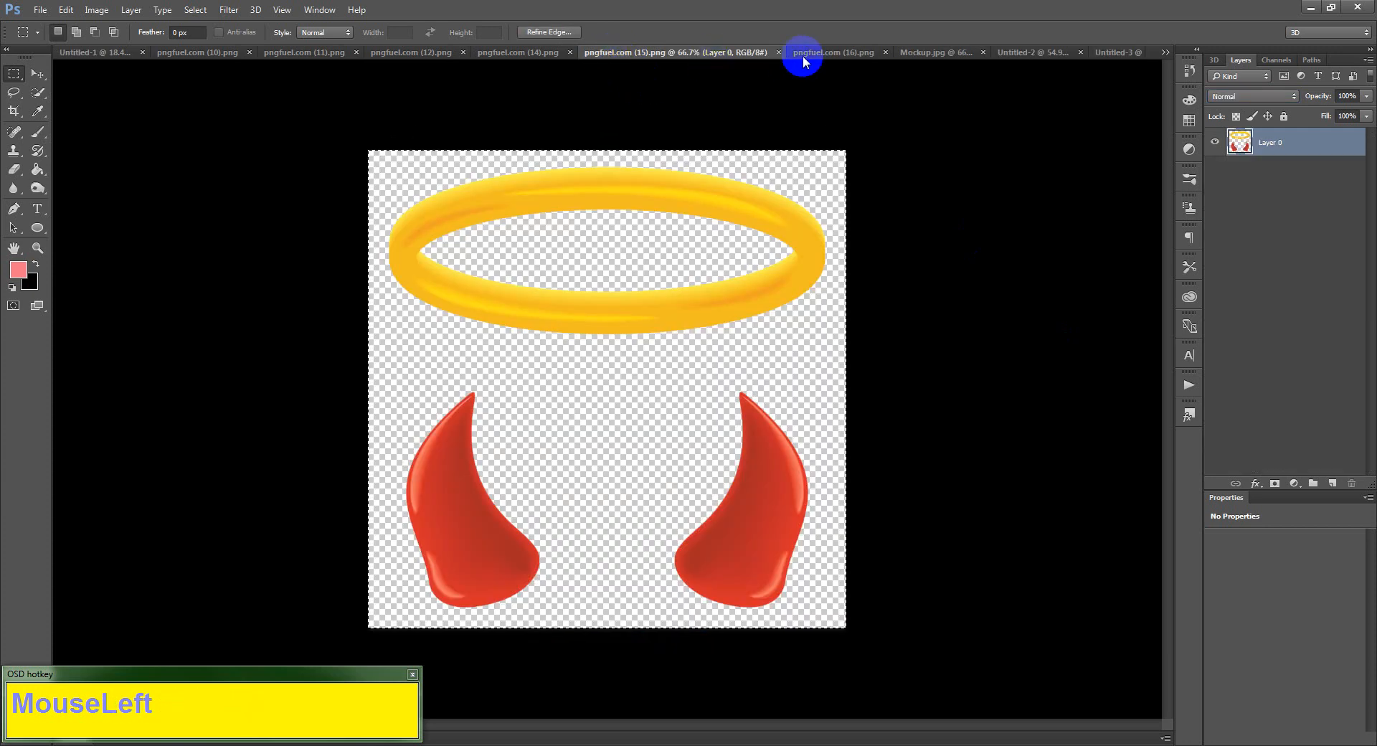
pyautogui.click(821, 54)
pyautogui.click(516, 54)
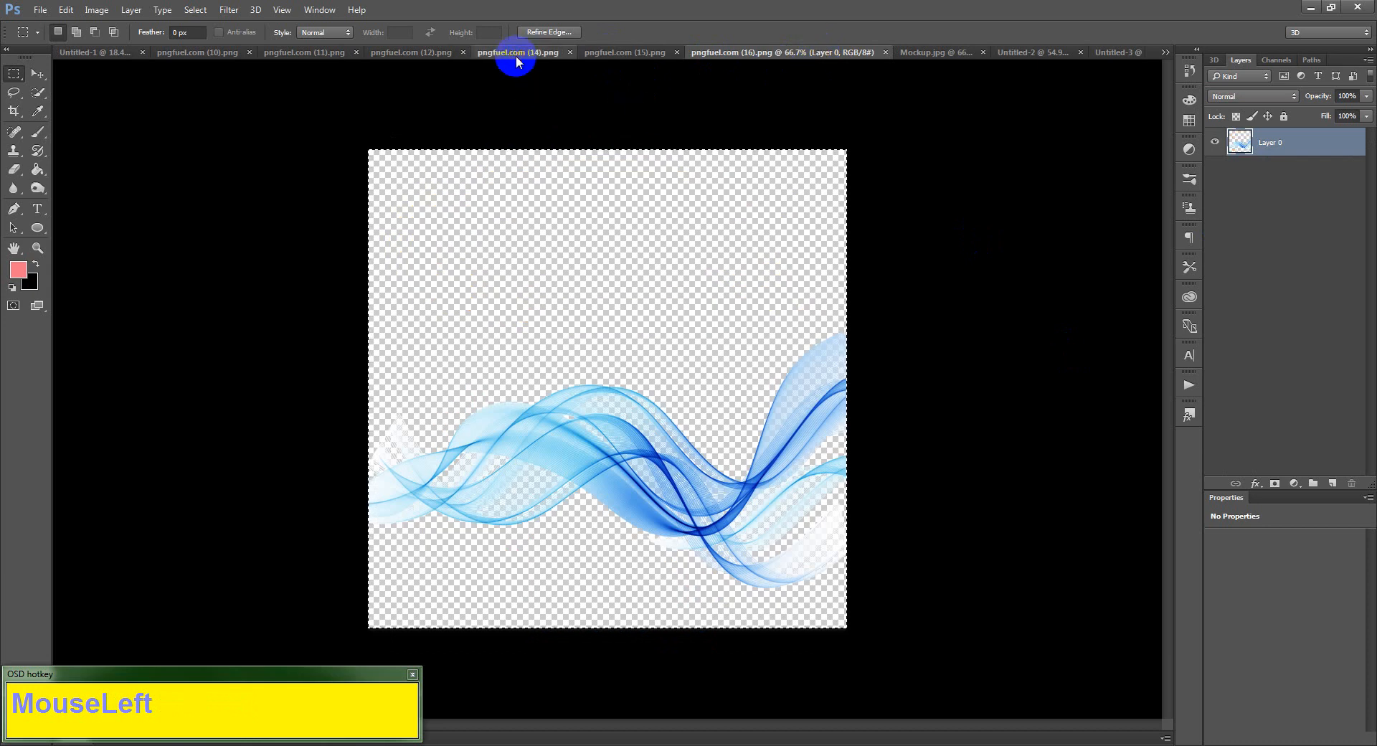
pyautogui.click(406, 53)
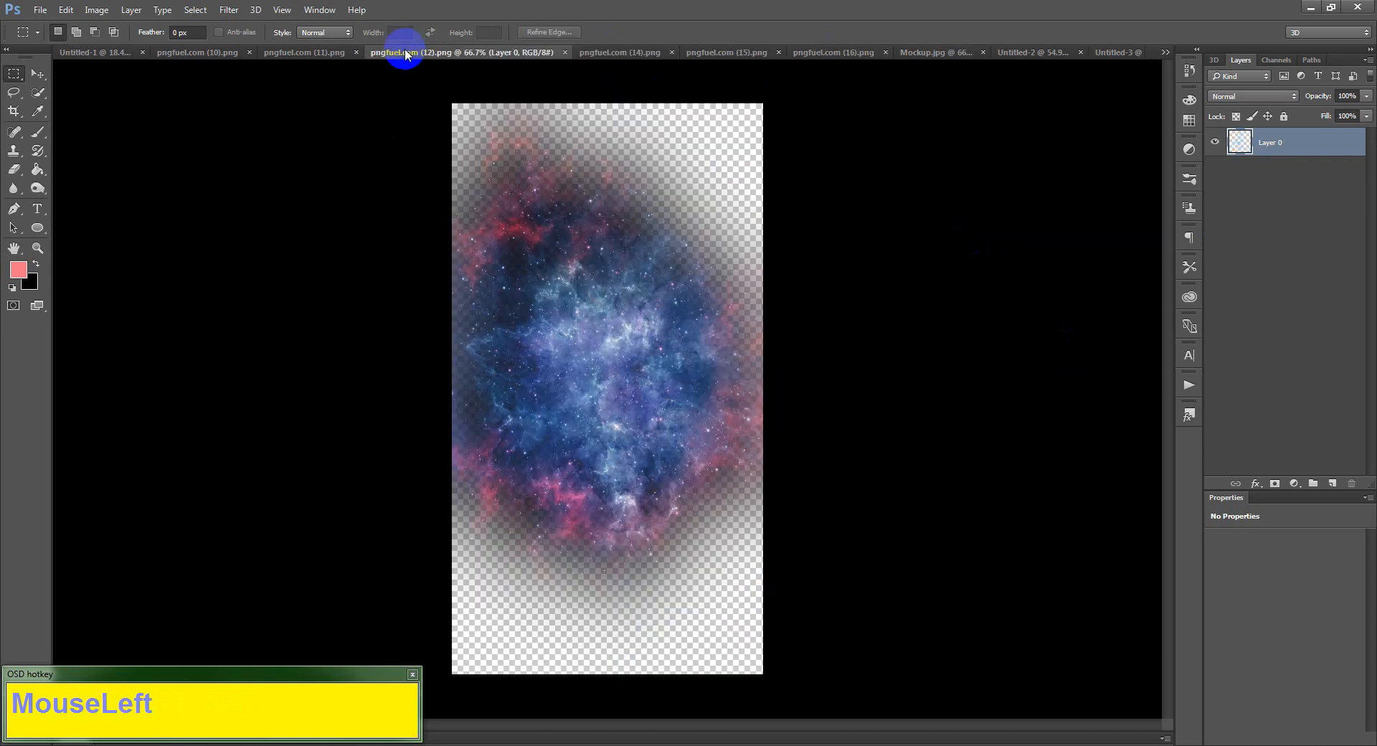
pyautogui.click(300, 54)
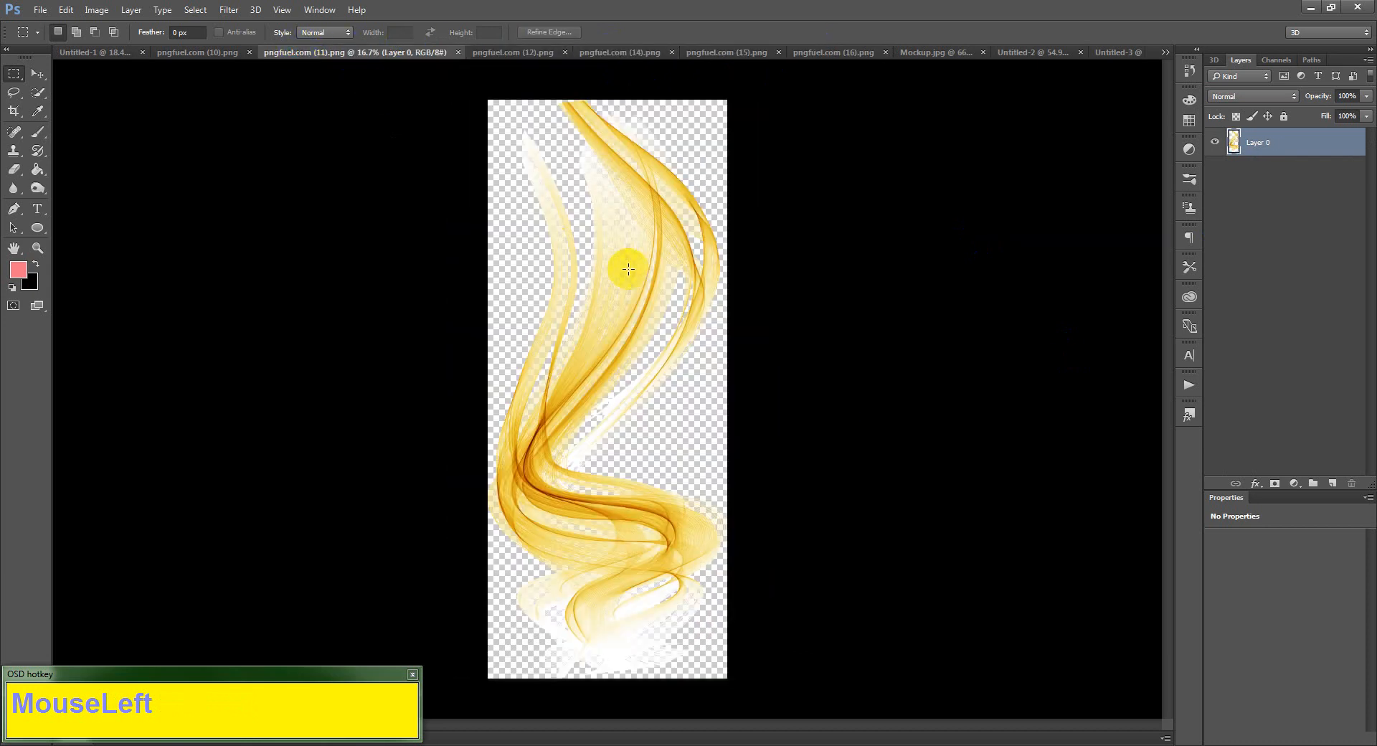
pyautogui.hotkey('ctrl', 'c')
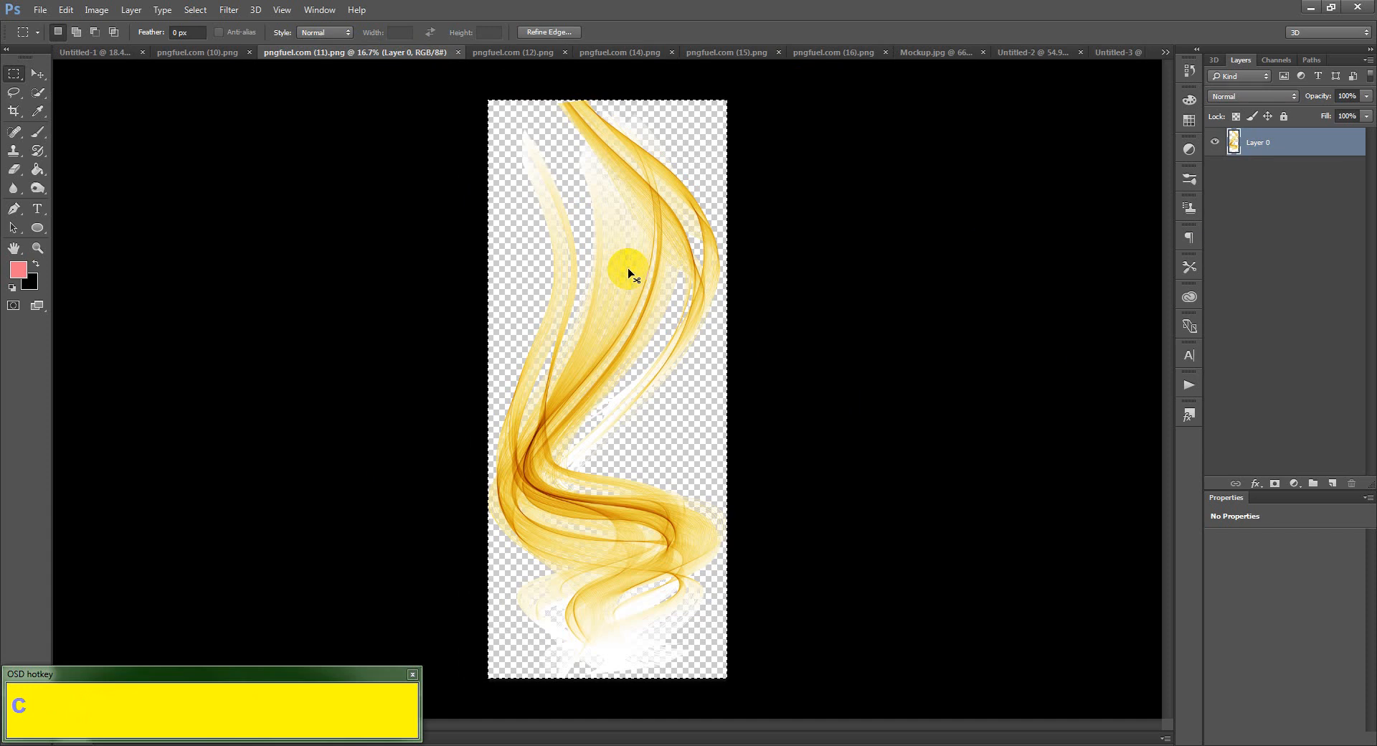
pyautogui.click(1114, 57)
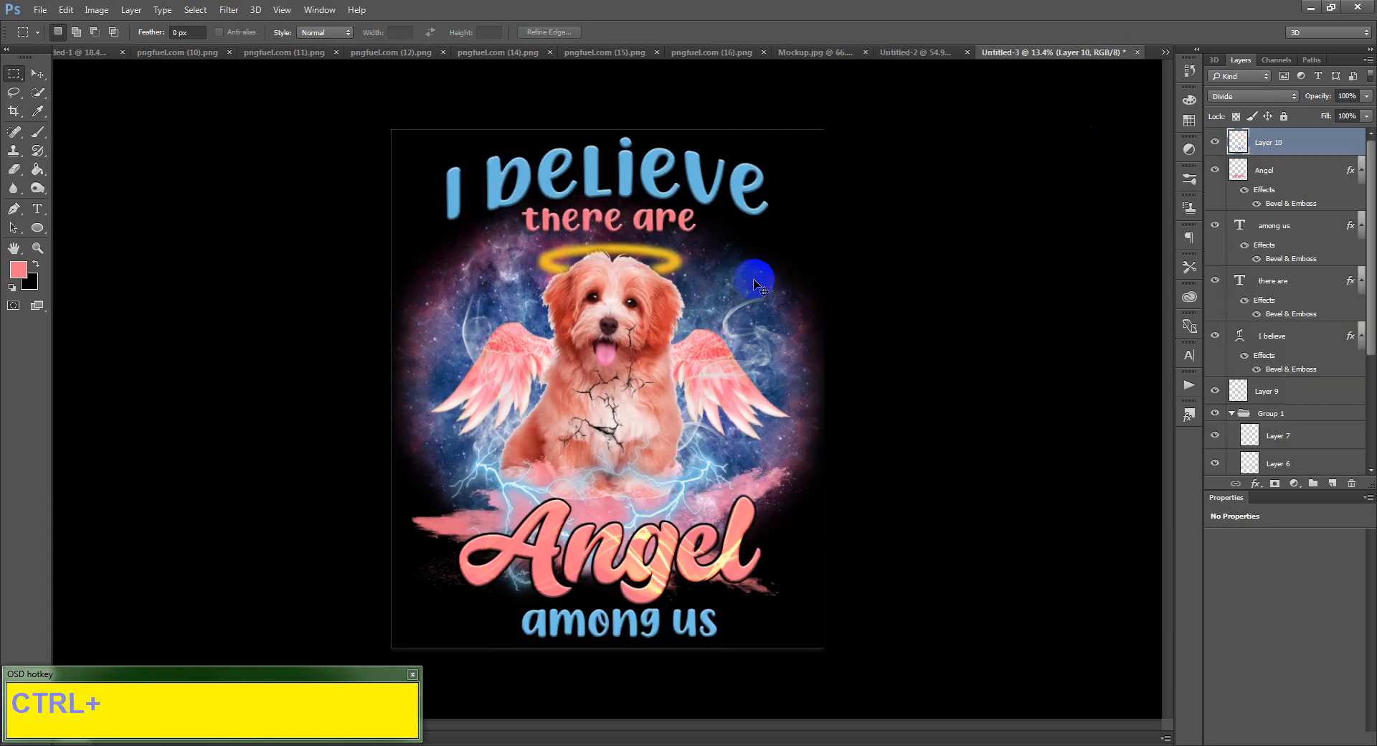
pyautogui.hotkey('ctrl', 'v')
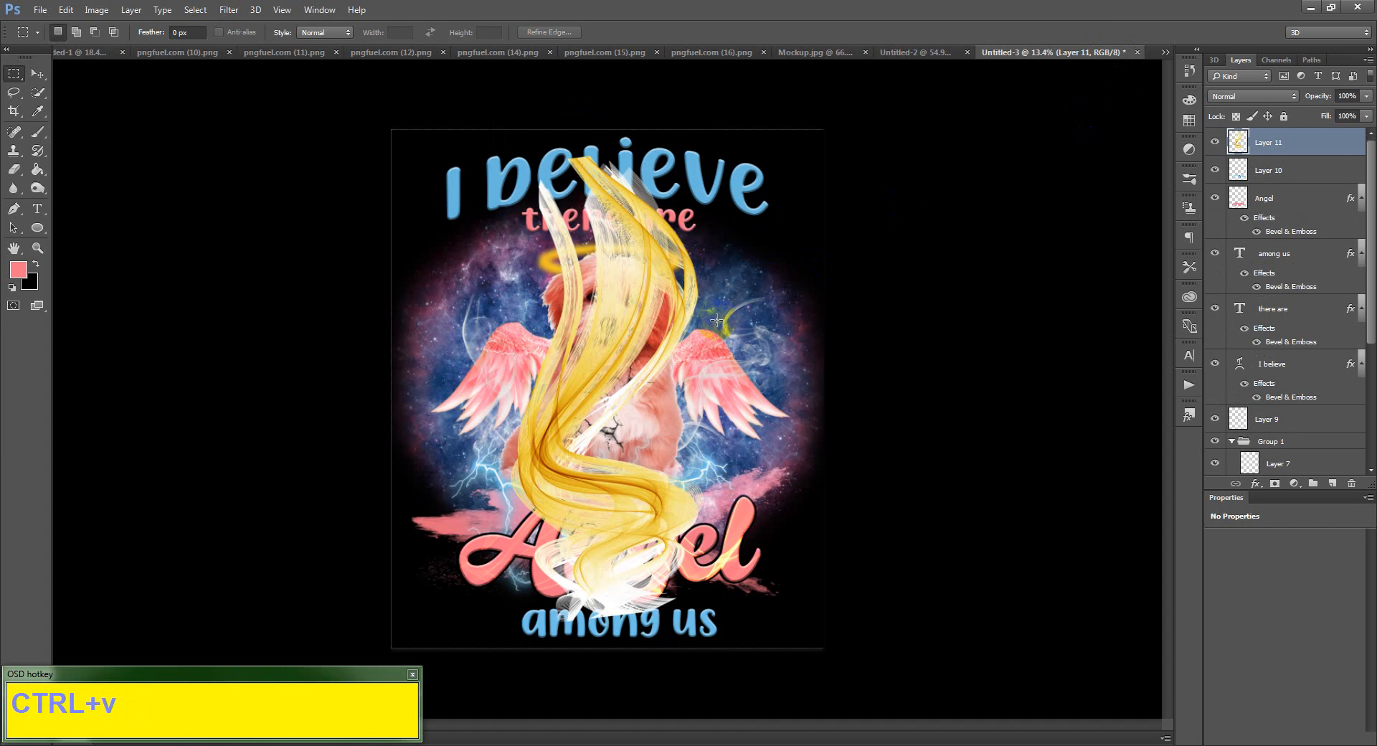
# - Rotate the pasted yellow wave -90°, scale it proportionally to about 76%, and place it over the "I believe" lettering
pyautogui.hotkey('ctrl', 't')
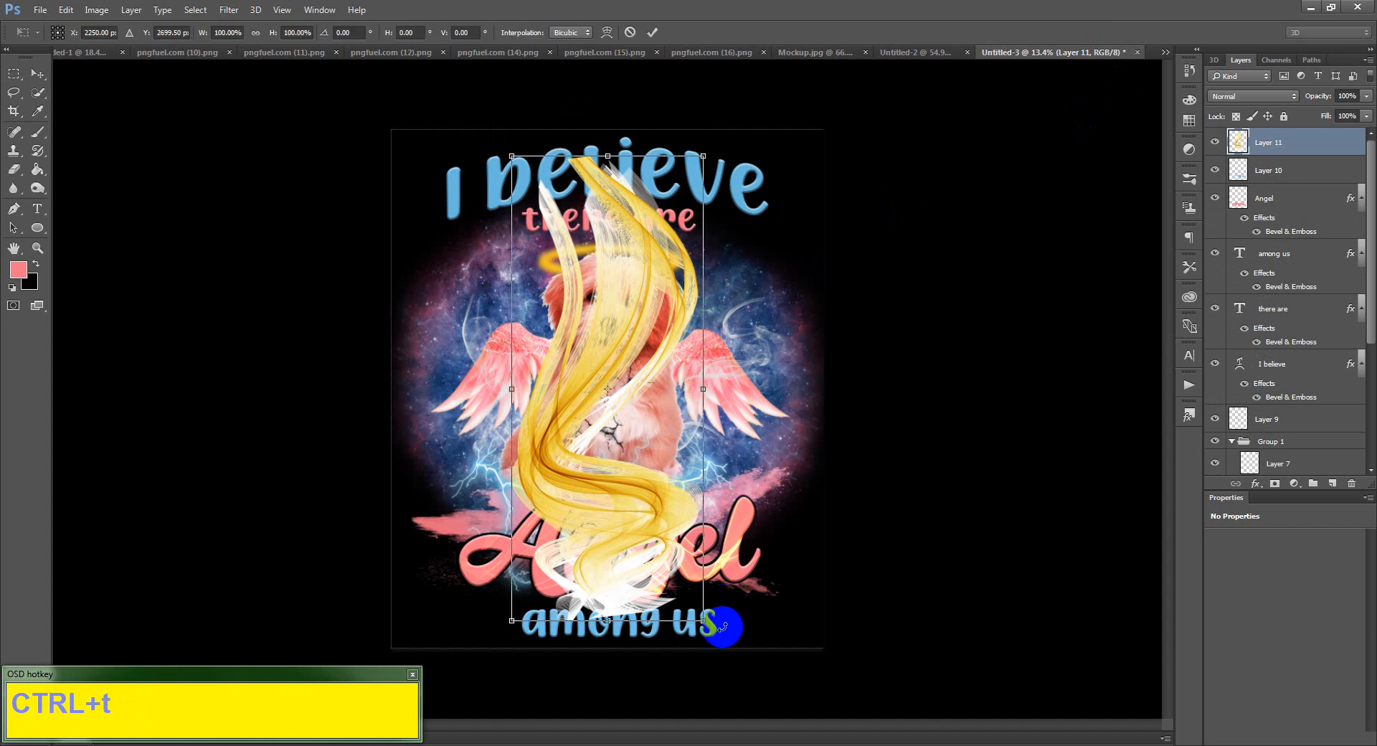
pyautogui.moveTo(722, 626); pyautogui.dragTo(813, 295)
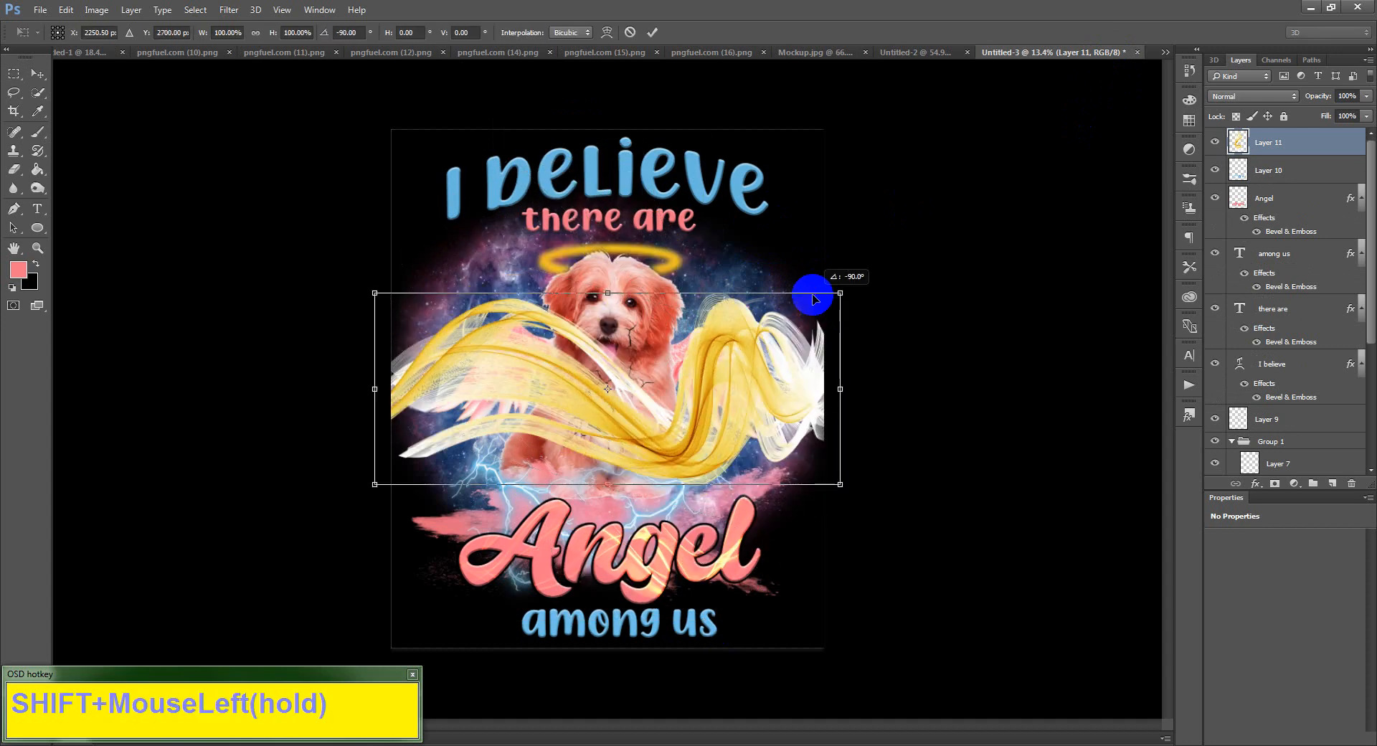
pyautogui.moveTo(829, 418); pyautogui.dragTo(791, 174)
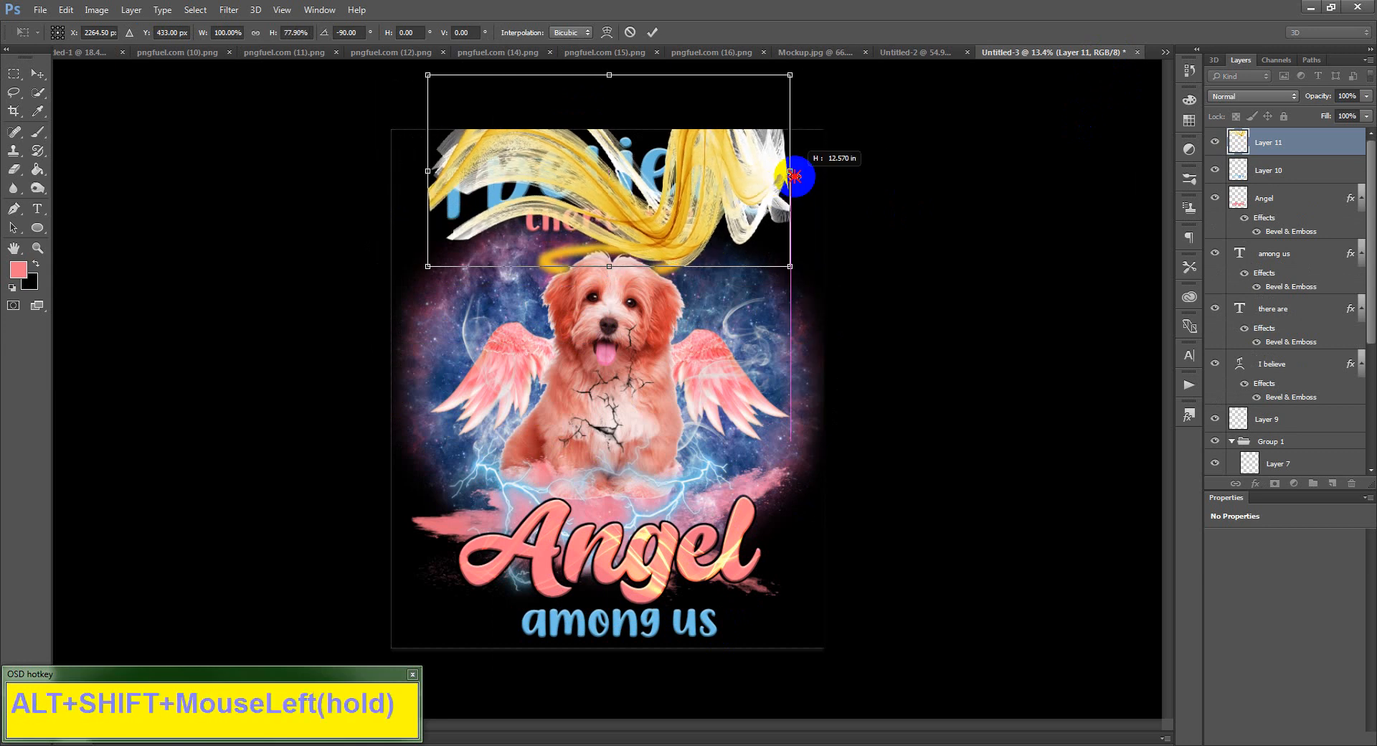
pyautogui.hotkey('ctrl', 'z')
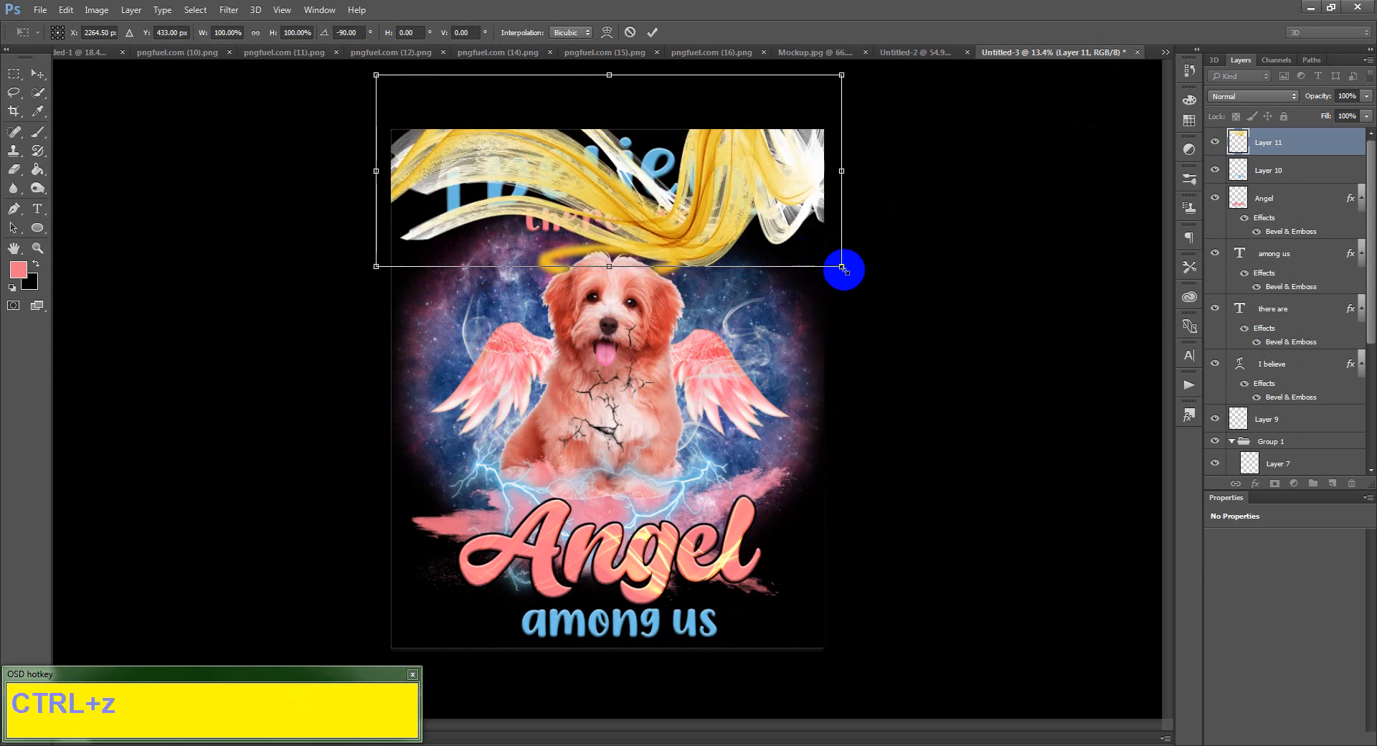
pyautogui.moveTo(843, 269); pyautogui.dragTo(739, 215)
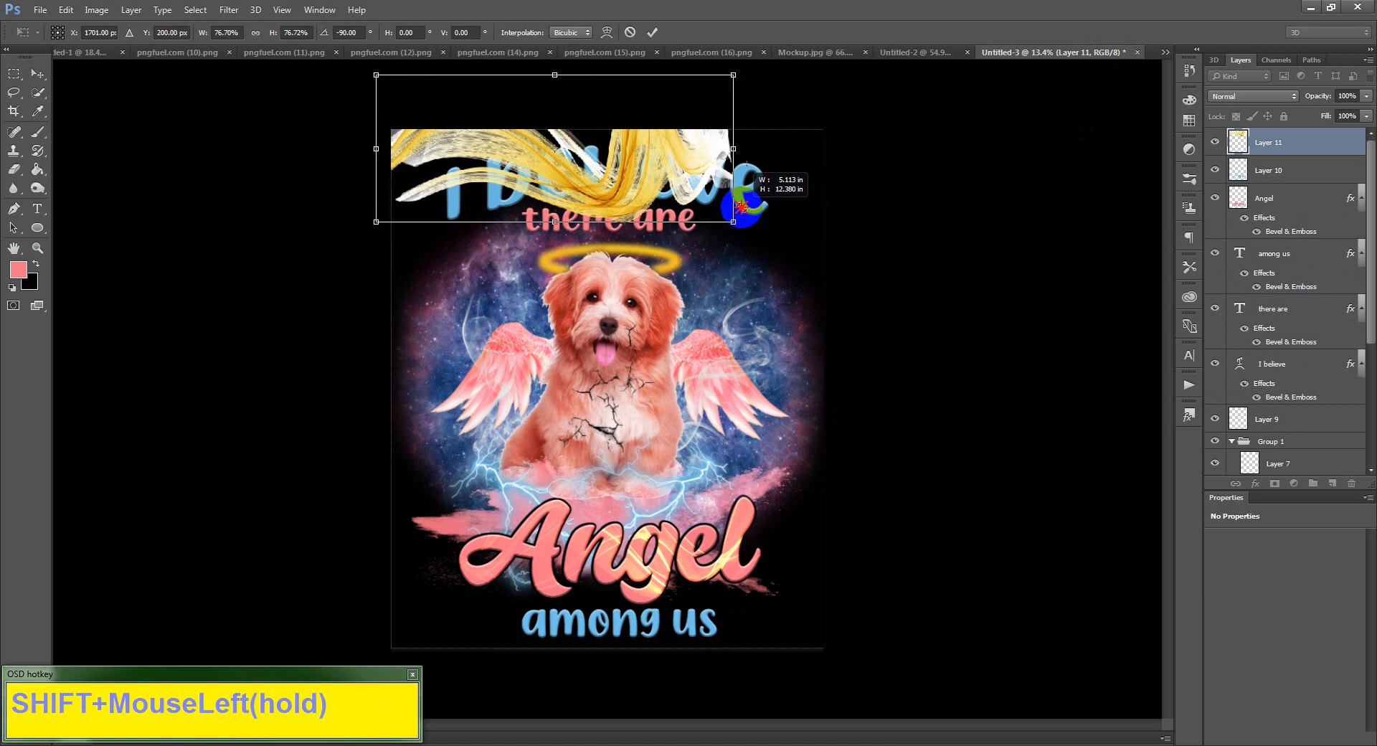
pyautogui.moveTo(689, 175); pyautogui.dragTo(741, 199)
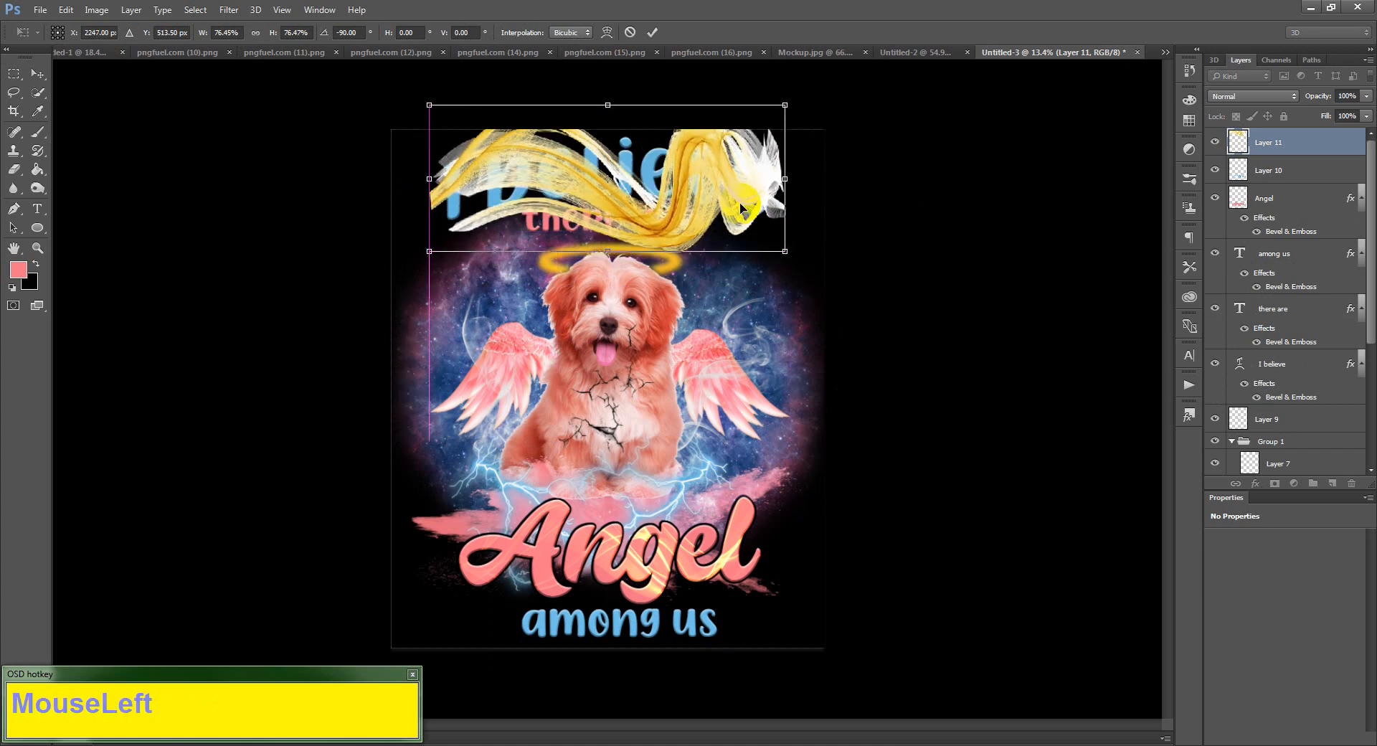
pyautogui.doubleClick(724, 204)
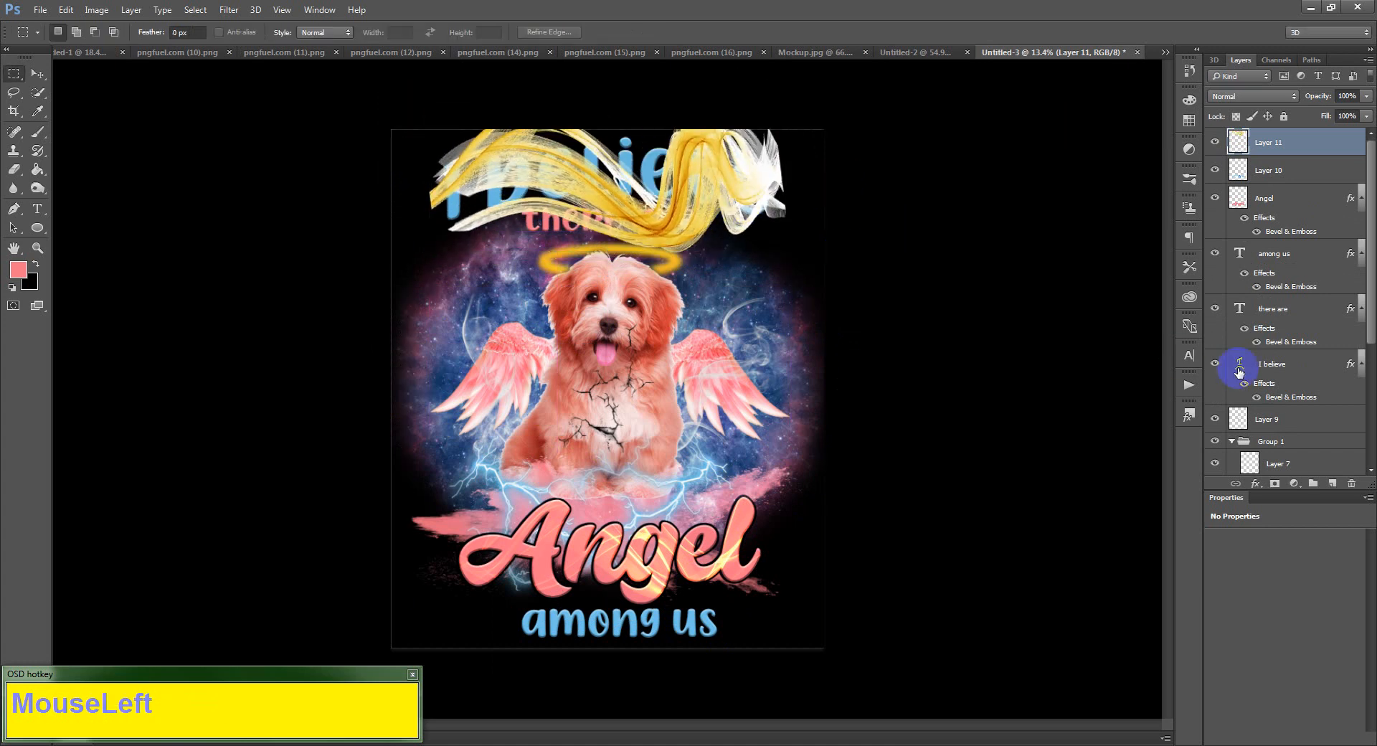
# - Convert the "I believe" text layer to a shape and rasterize it
pyautogui.click(1277, 364)
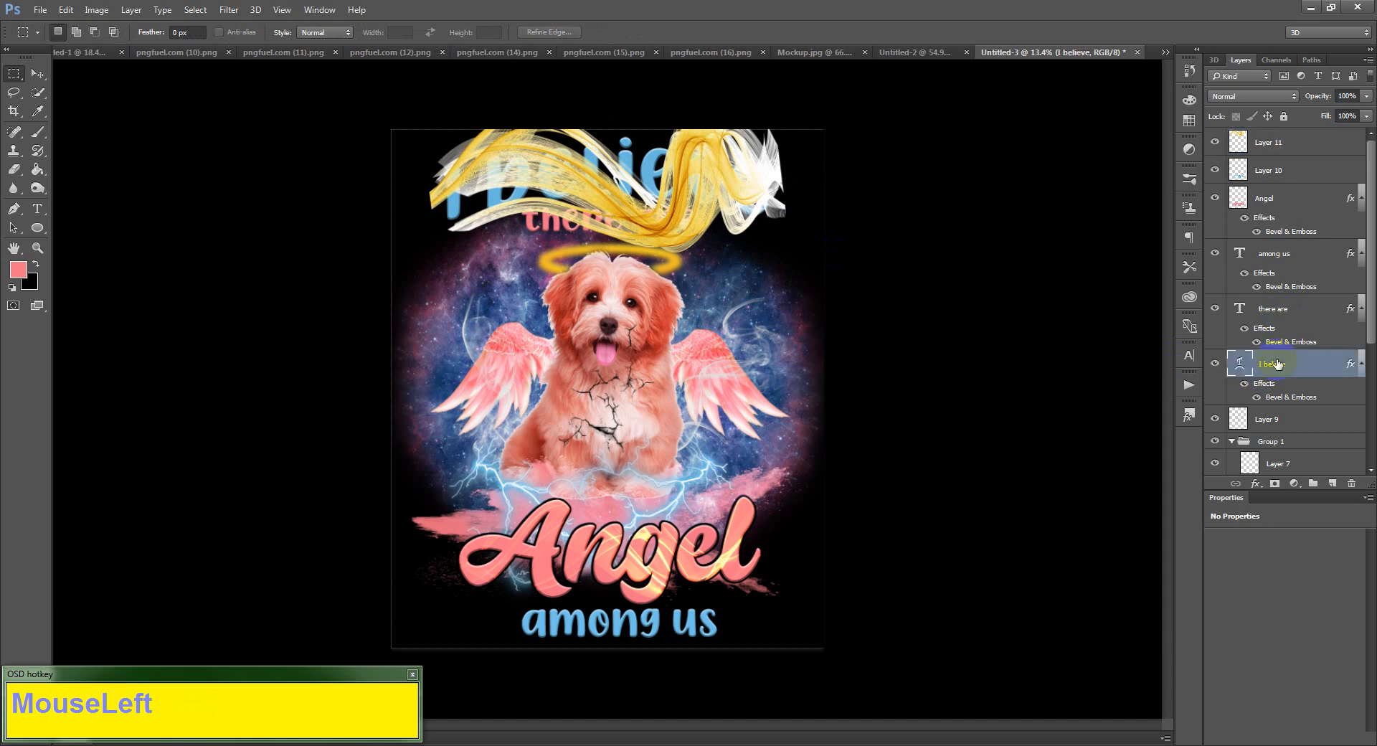
pyautogui.rightClick(1274, 361)
pyautogui.click(968, 353)
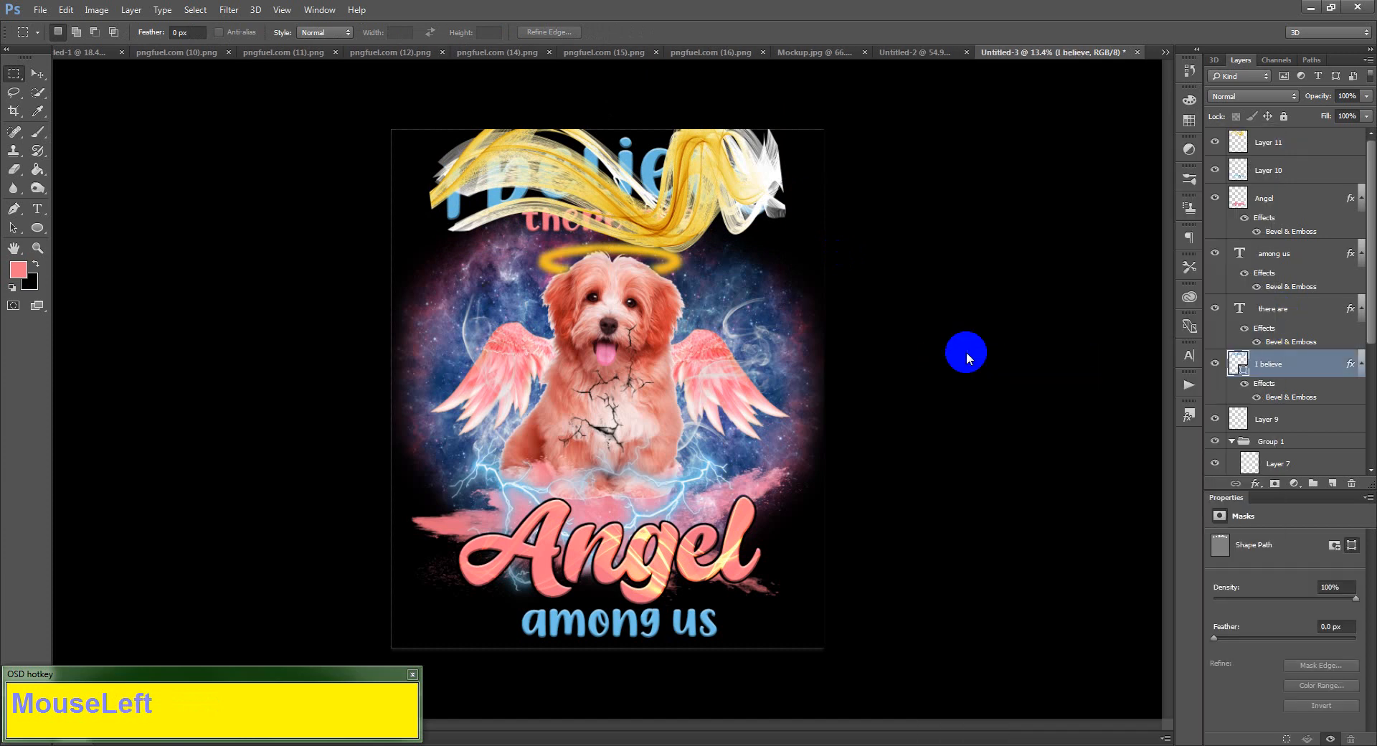
pyautogui.press('e')
pyautogui.click(811, 345)
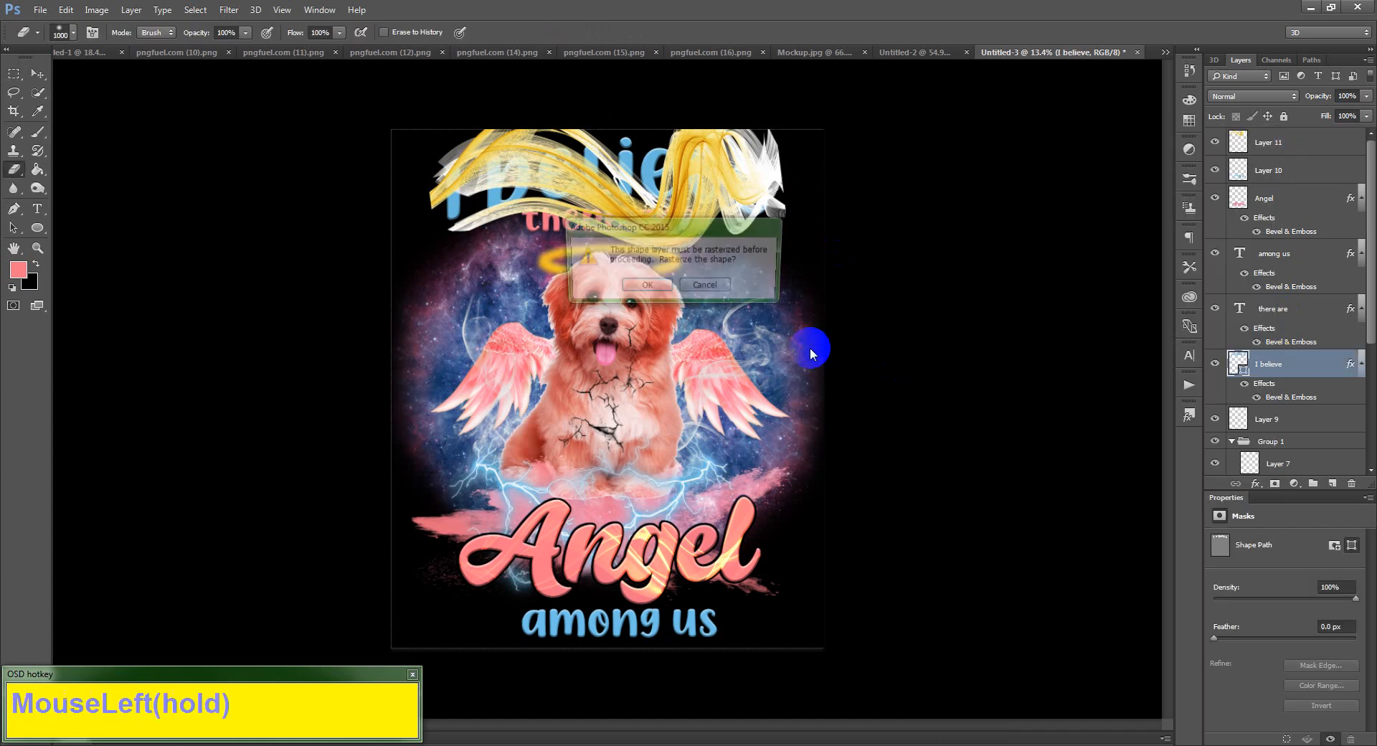
pyautogui.click(645, 289)
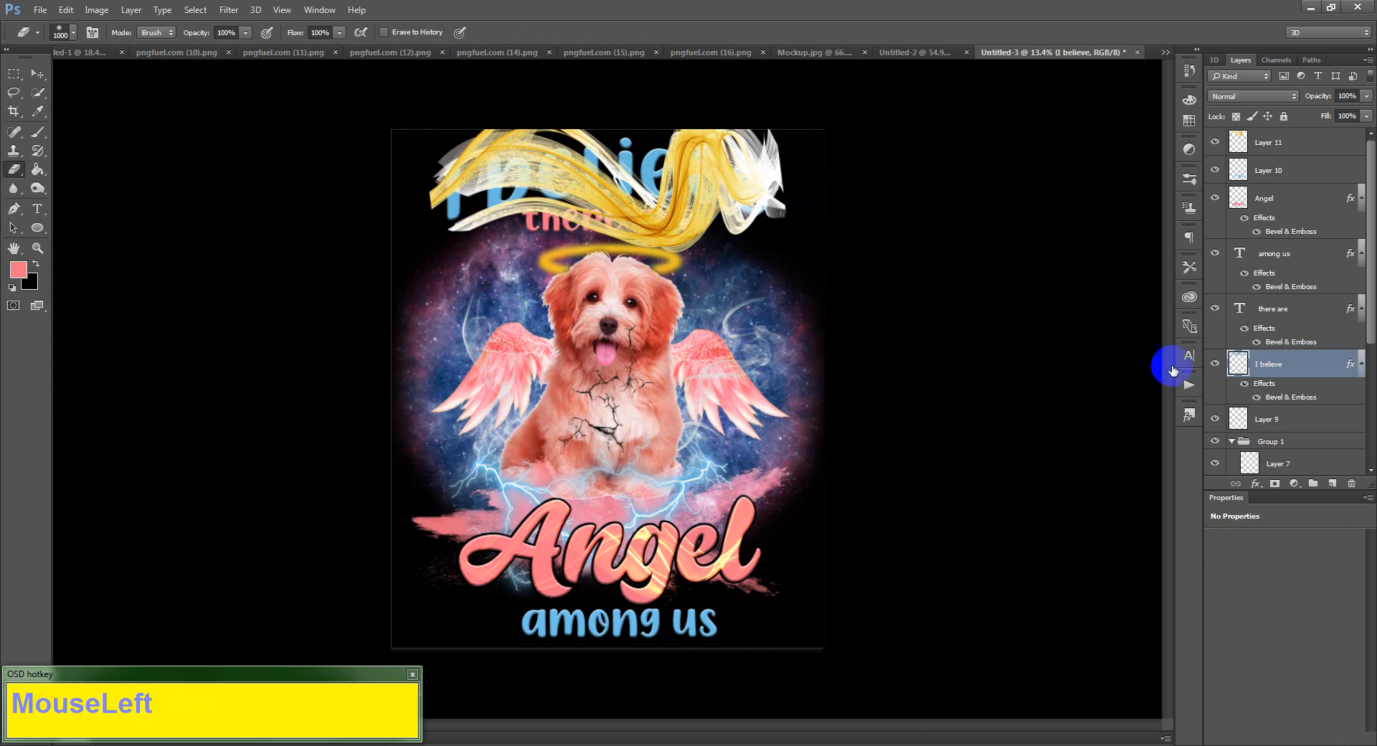
# - Load the outline of the "I believe" lettering as a selection, make Layer 11 active, and invert the selection
pyautogui.click(1235, 375)
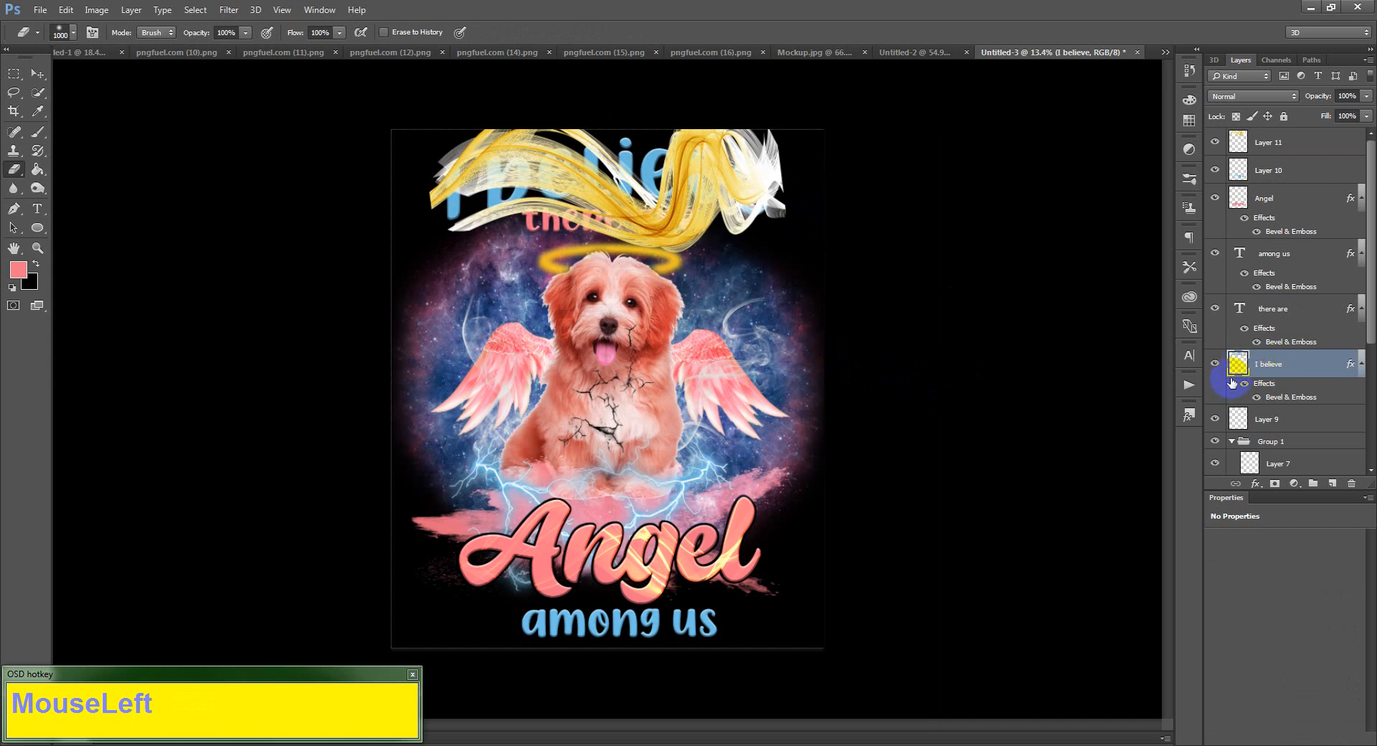
pyautogui.keyDown('ctrl'); pyautogui.click(1239, 366); pyautogui.keyUp('ctrl')
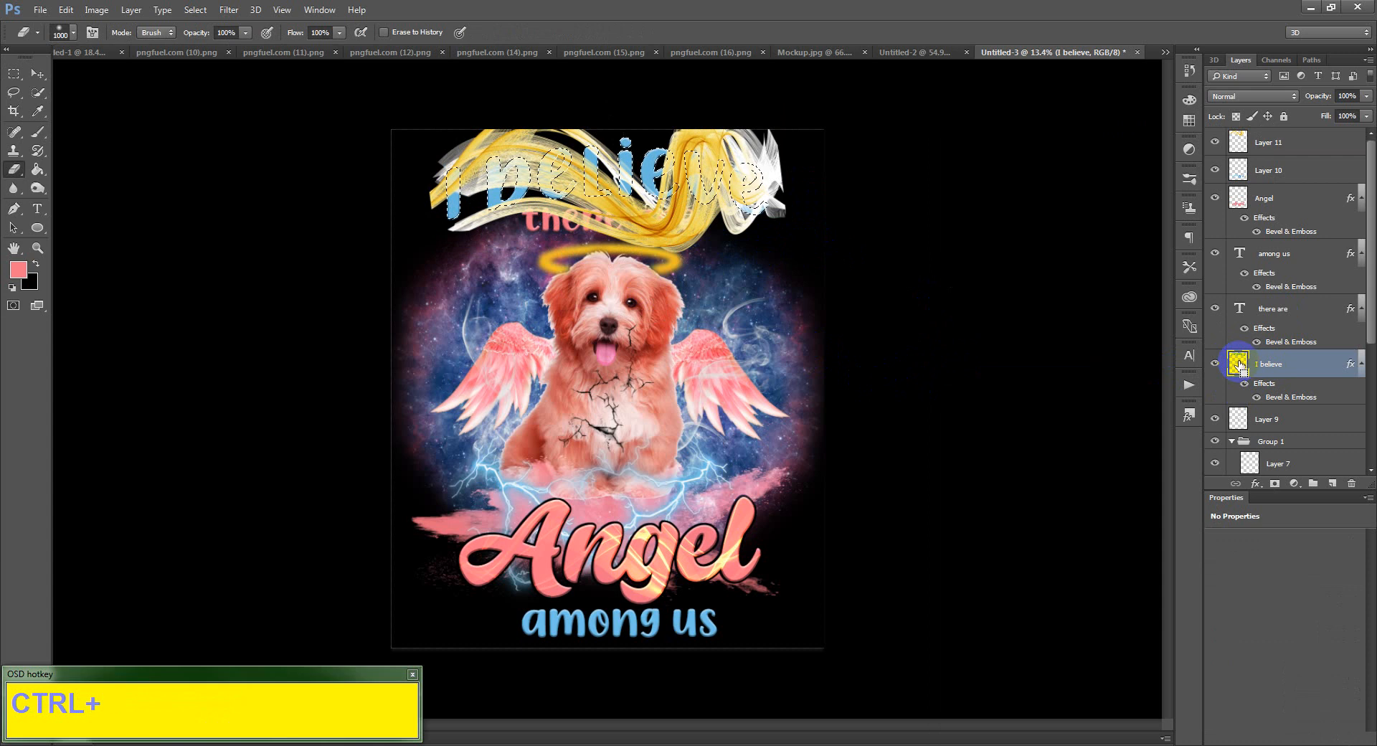
pyautogui.moveTo(416, 215); pyautogui.dragTo(452, 215)
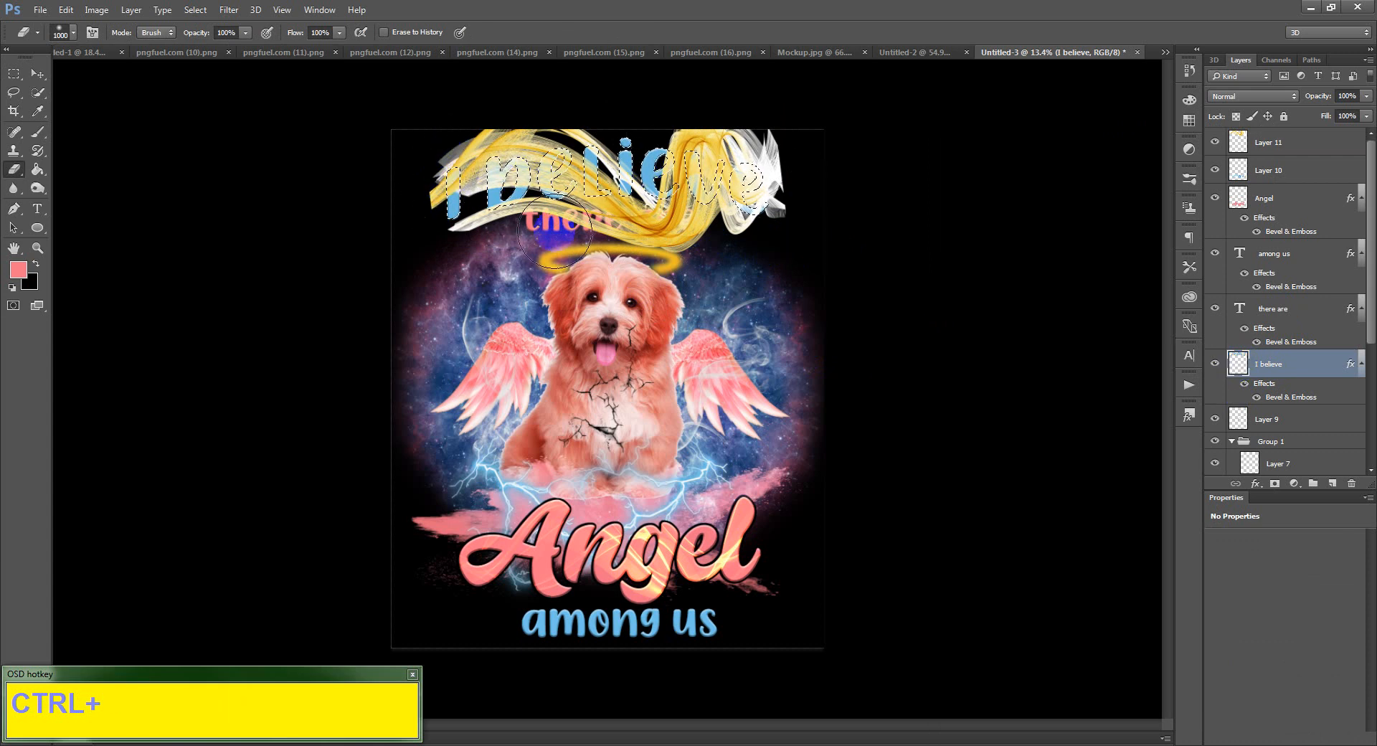
pyautogui.click(1280, 143)
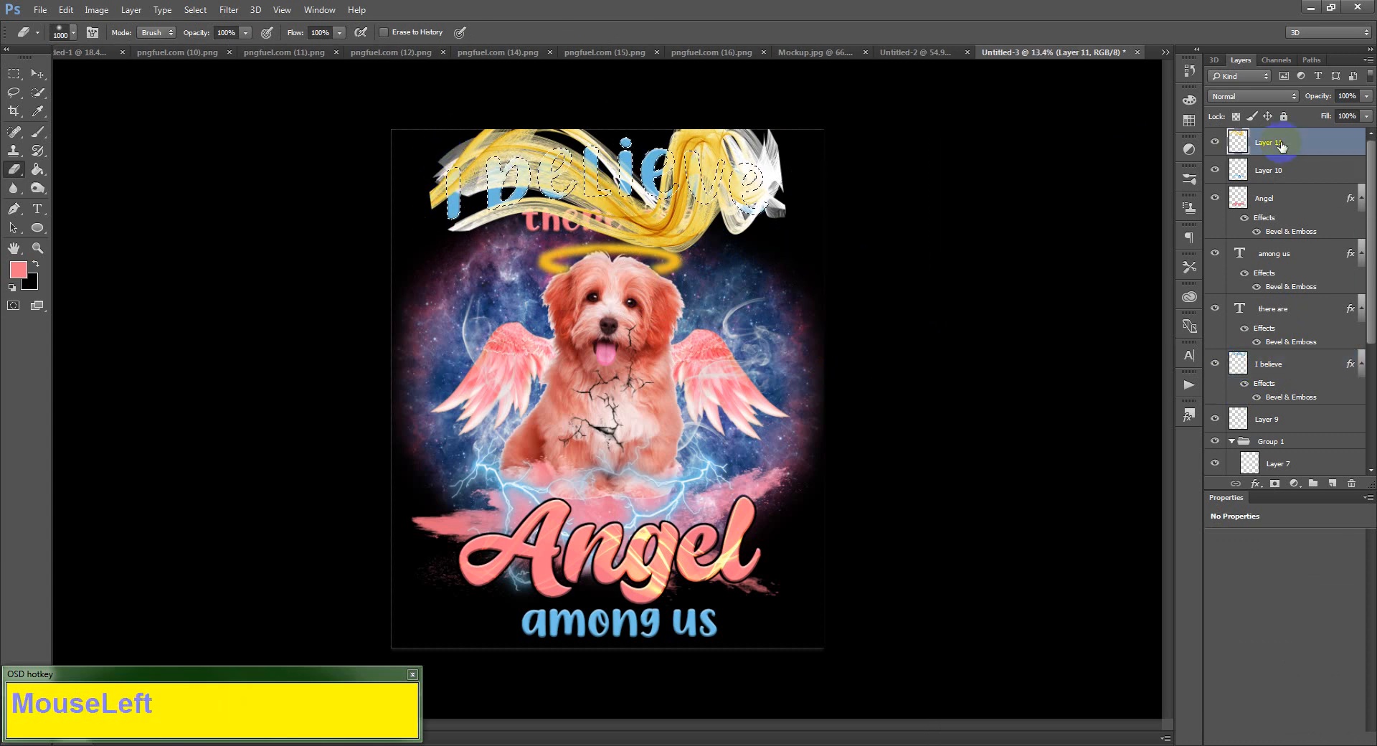
pyautogui.scroll(1, 1265, 180)
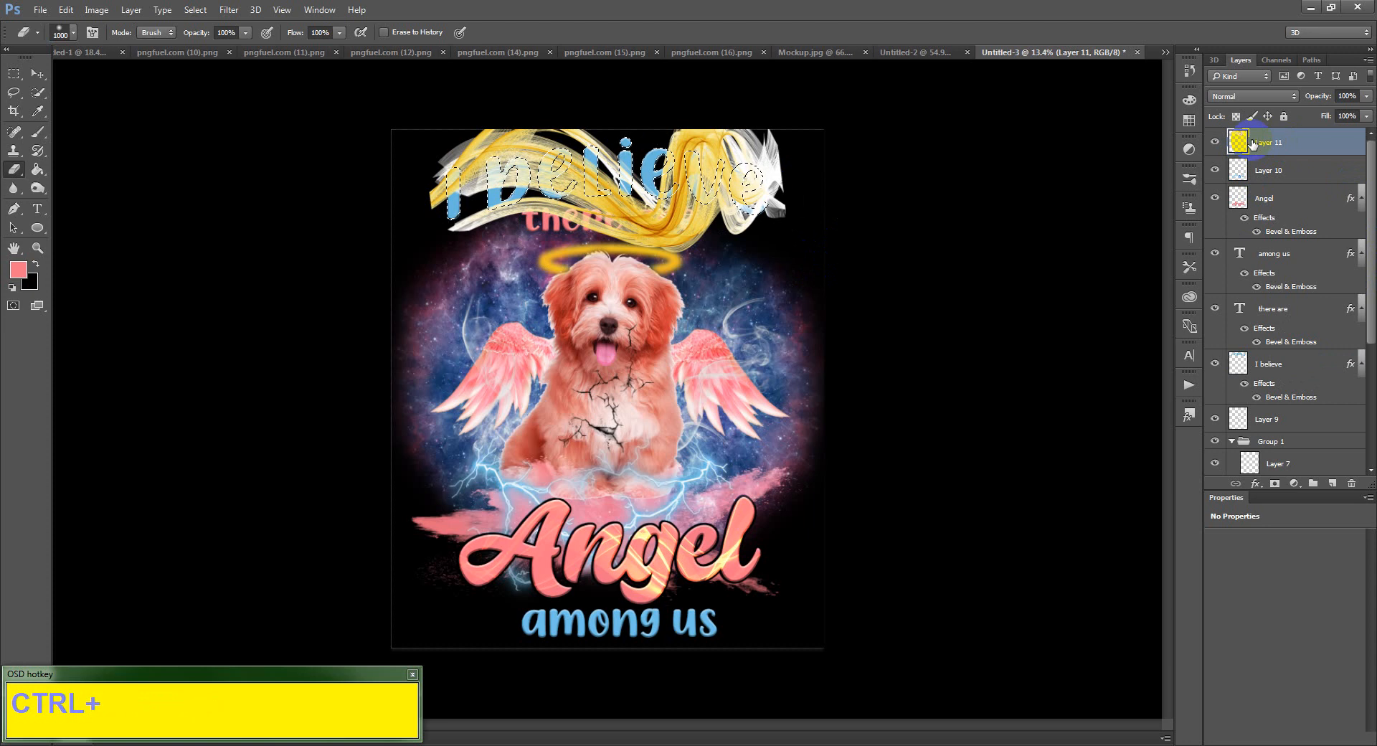
pyautogui.hotkey('ctrl', 'shift', 'i')
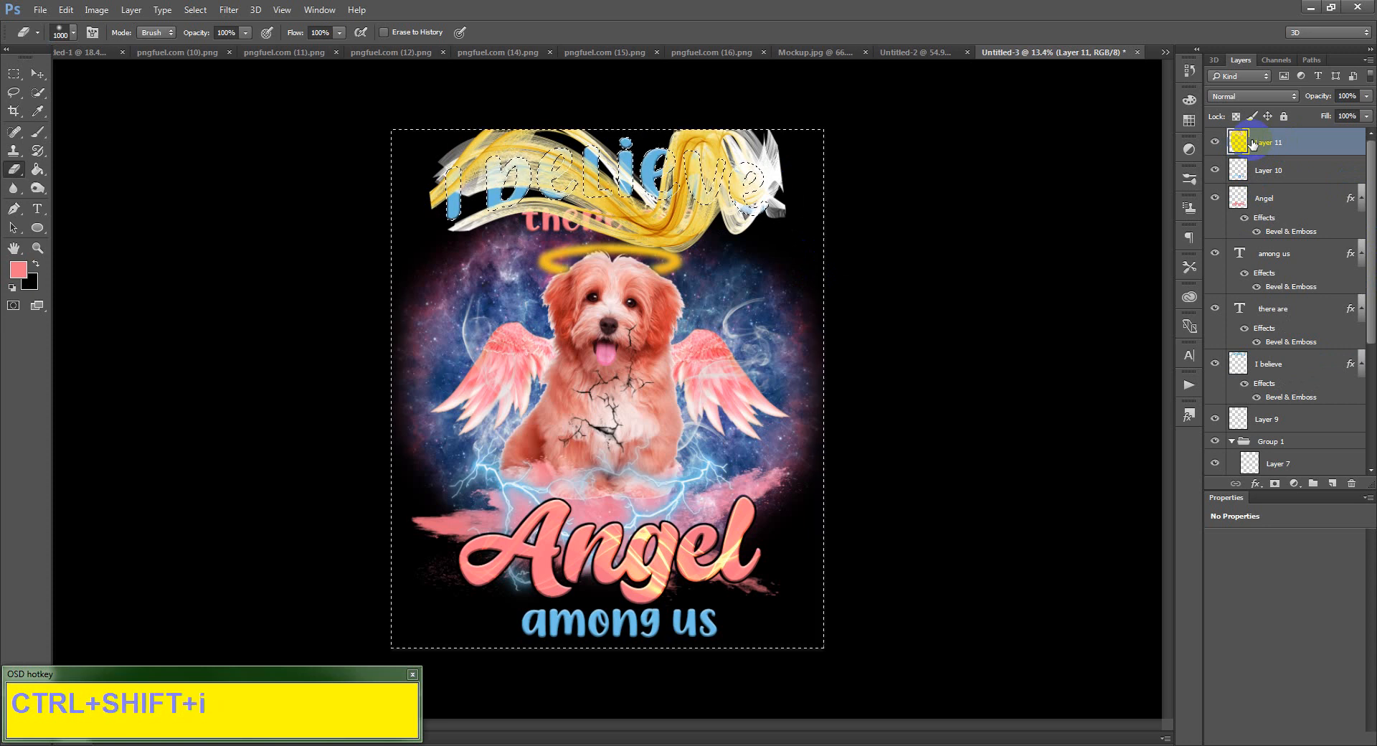
# - Delete the parts of the yellow wave on Layer 11 outside the "I believe" letters, and clear the selection
pyautogui.press('Delete')
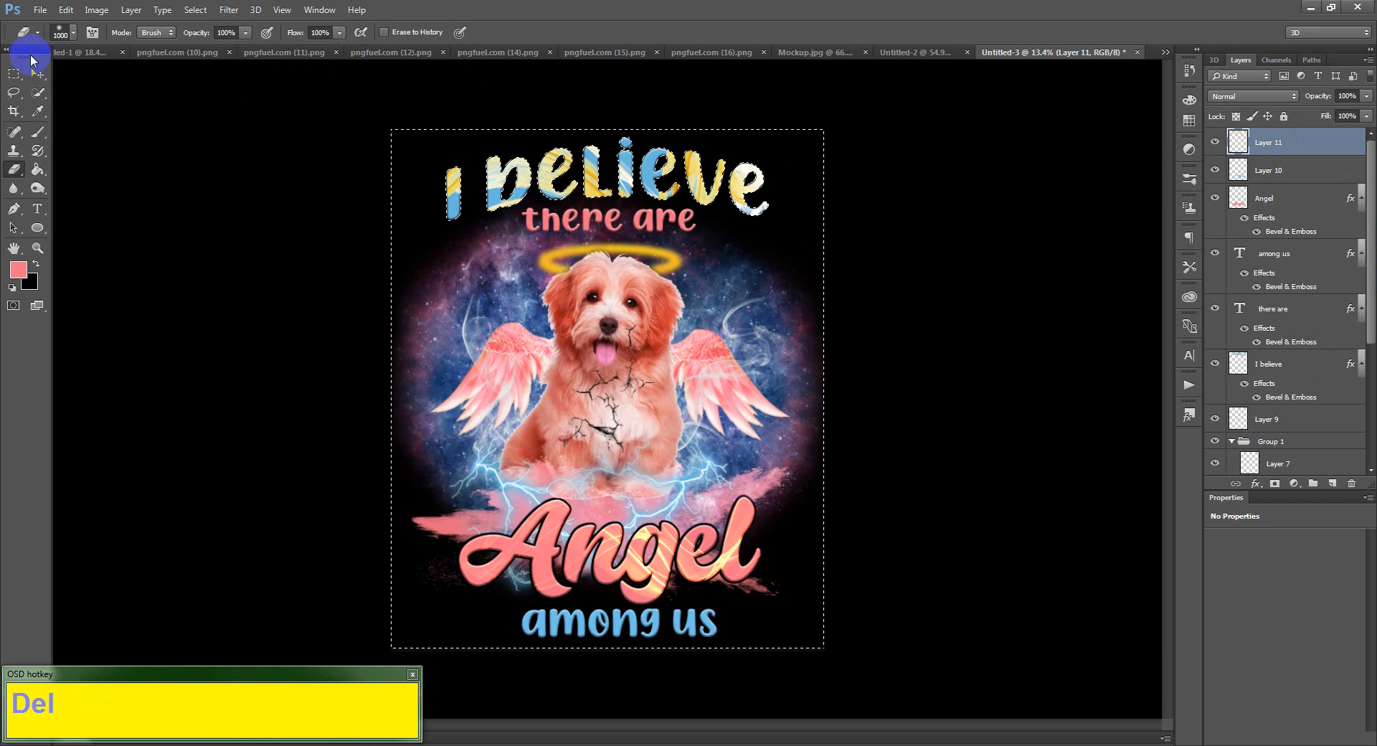
pyautogui.click(14, 74)
pyautogui.moveTo(170, 223); pyautogui.dragTo(929, 239)
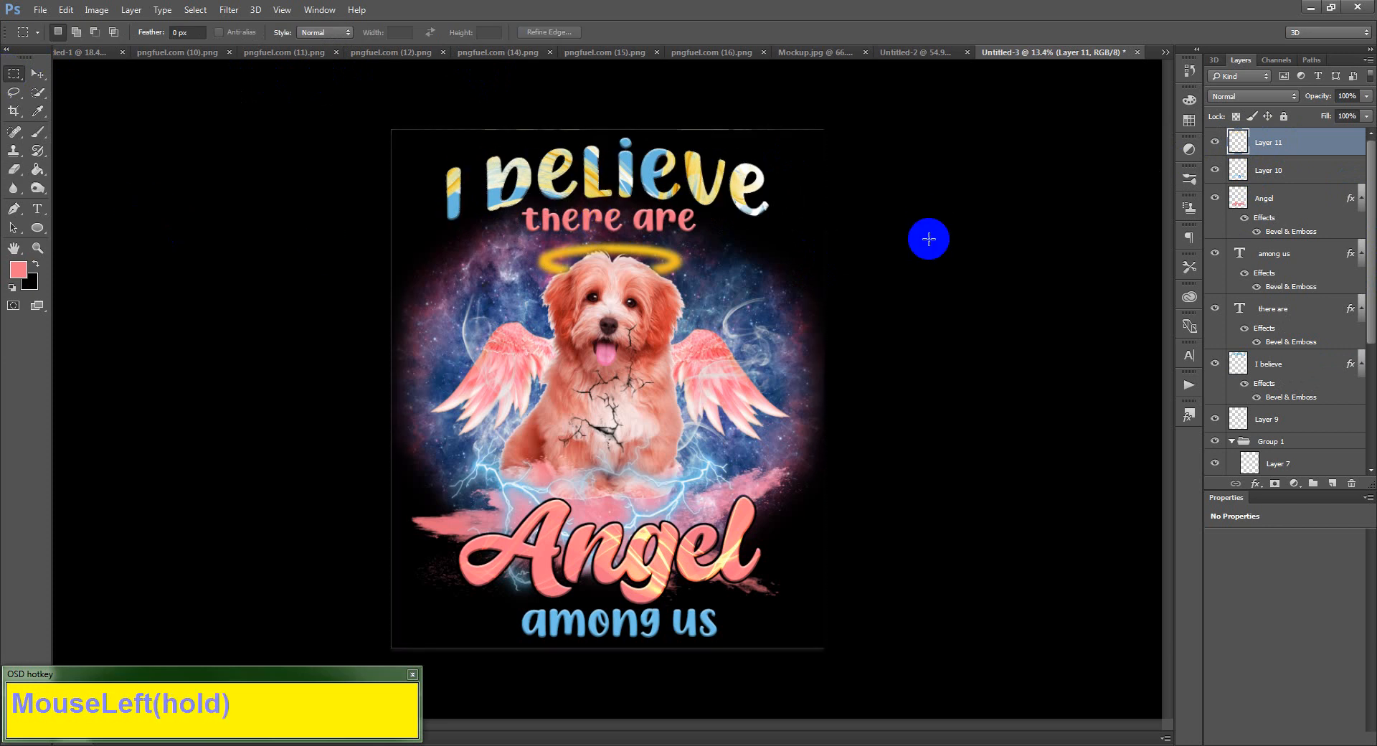
# - Set Layer 11's blending mode to Pin Light so the yellow wave blends into the "I believe" lettering
pyautogui.click(1275, 154)
pyautogui.click(1226, 99)
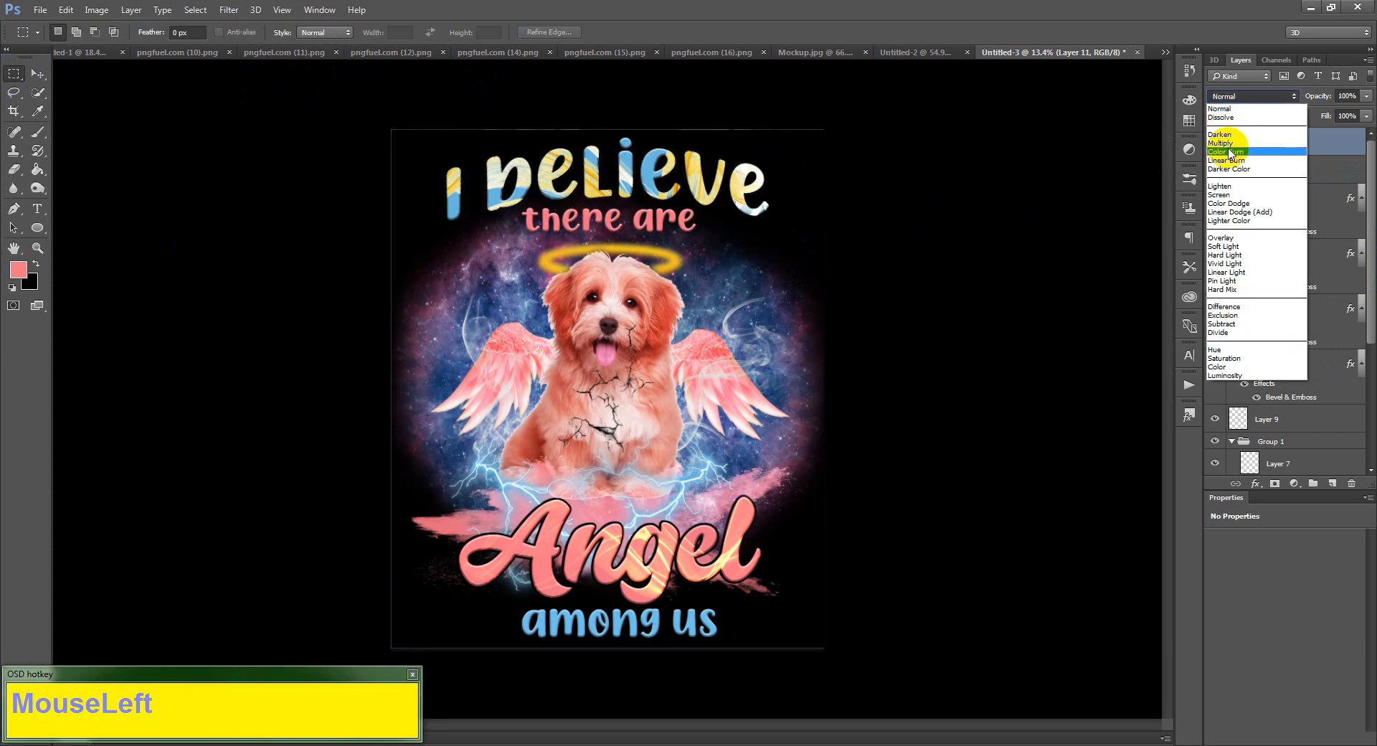
pyautogui.click(1222, 143)
pyautogui.scroll(-1, 851, 240)
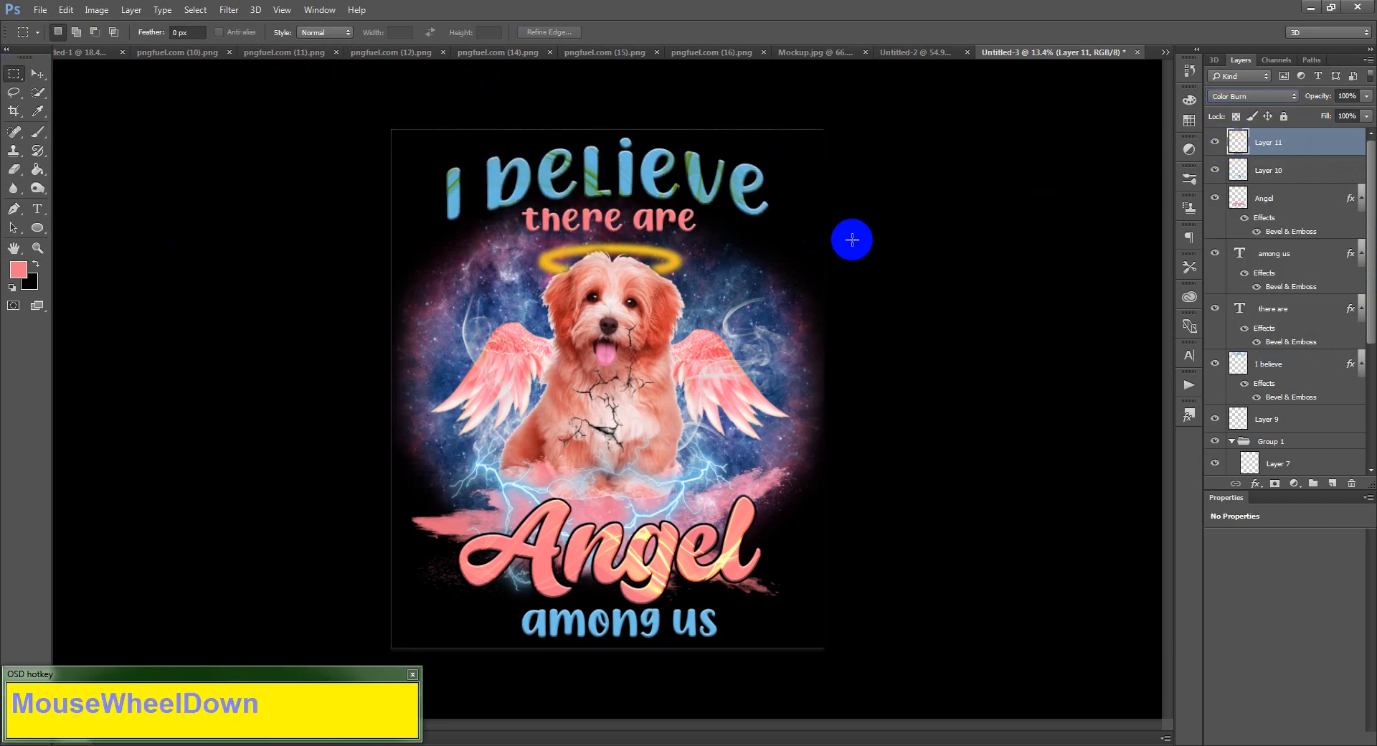
pyautogui.scroll(-3, 851, 240)
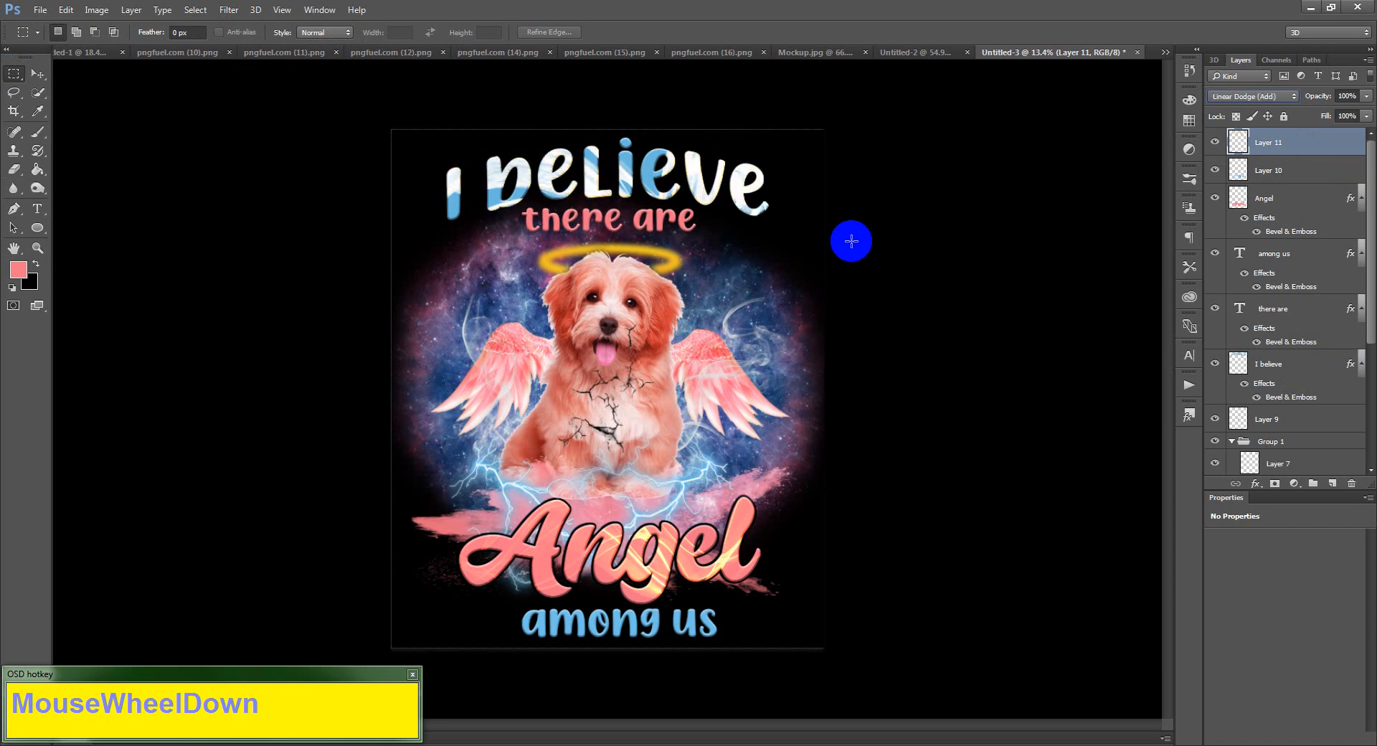
pyautogui.scroll(-1, 851, 241)
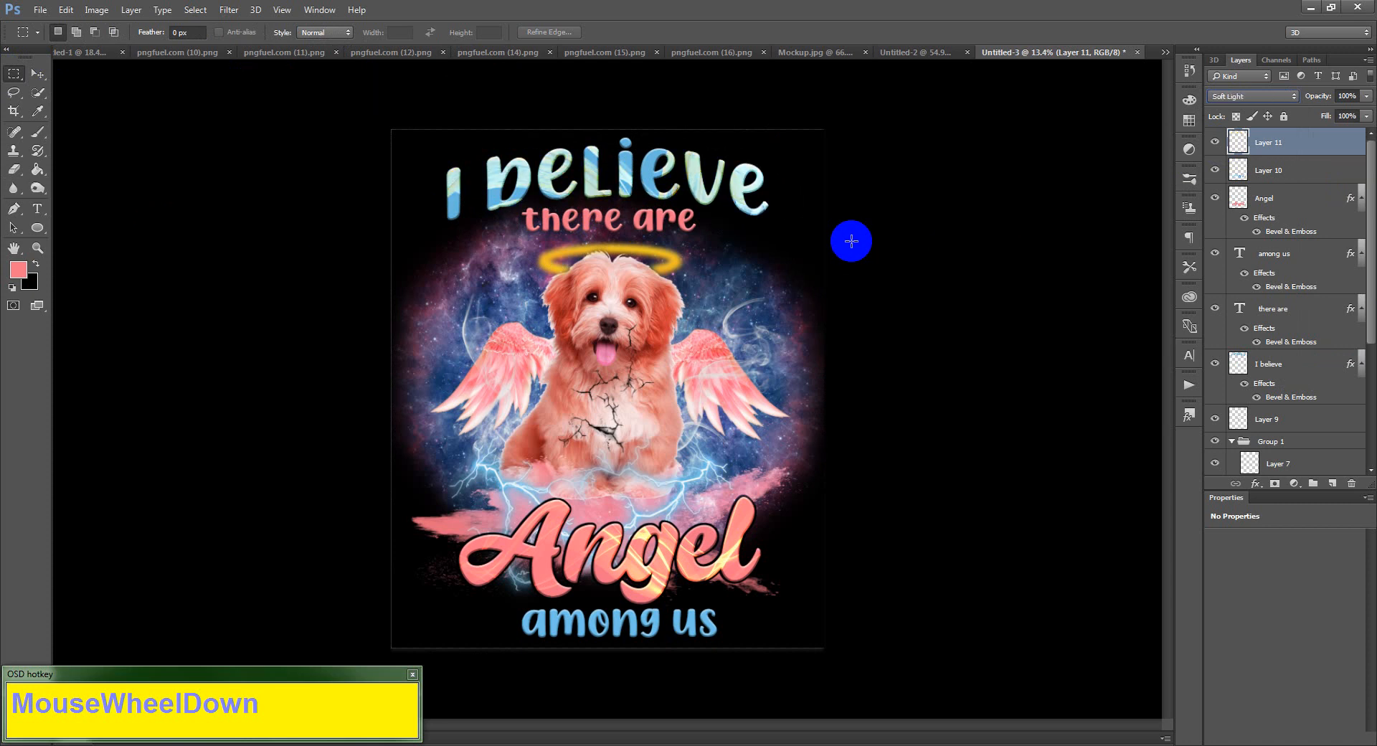
pyautogui.scroll(-1, 851, 241)
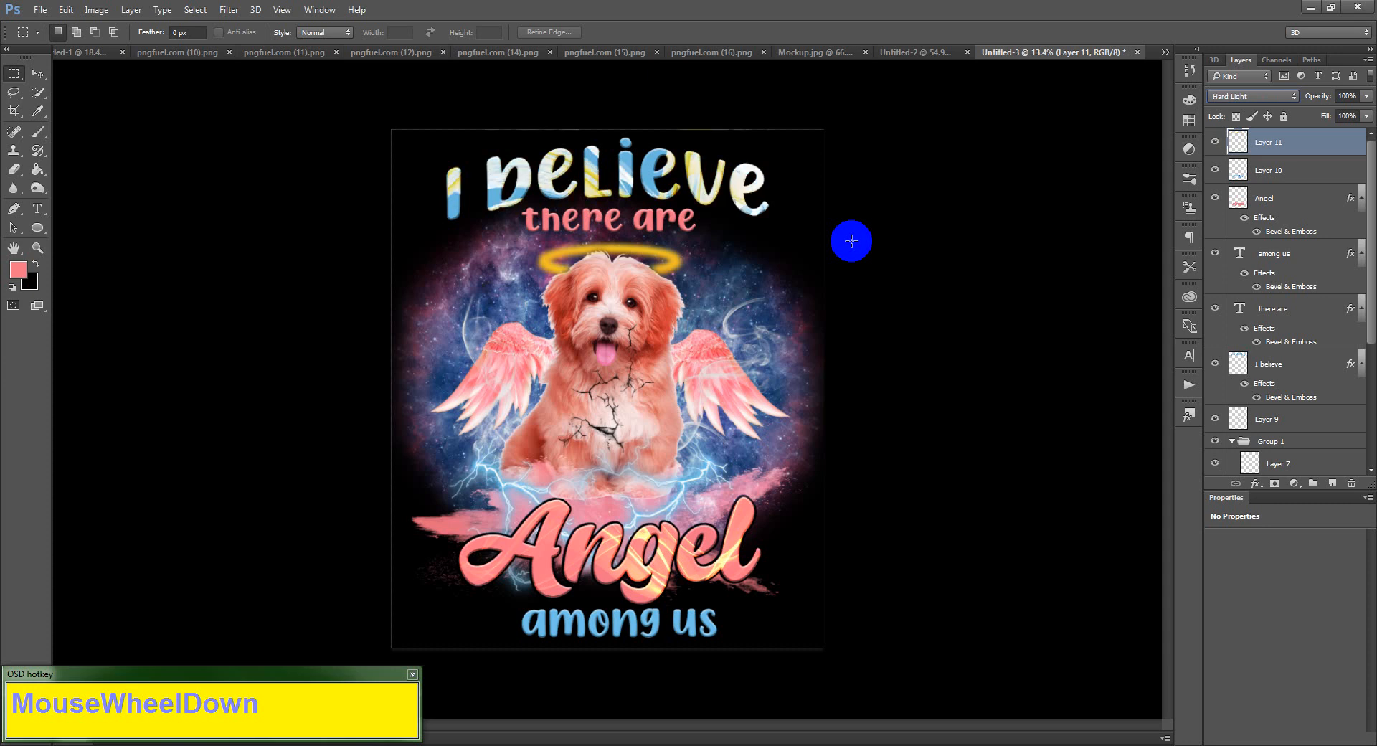
pyautogui.scroll(-1, 851, 241)
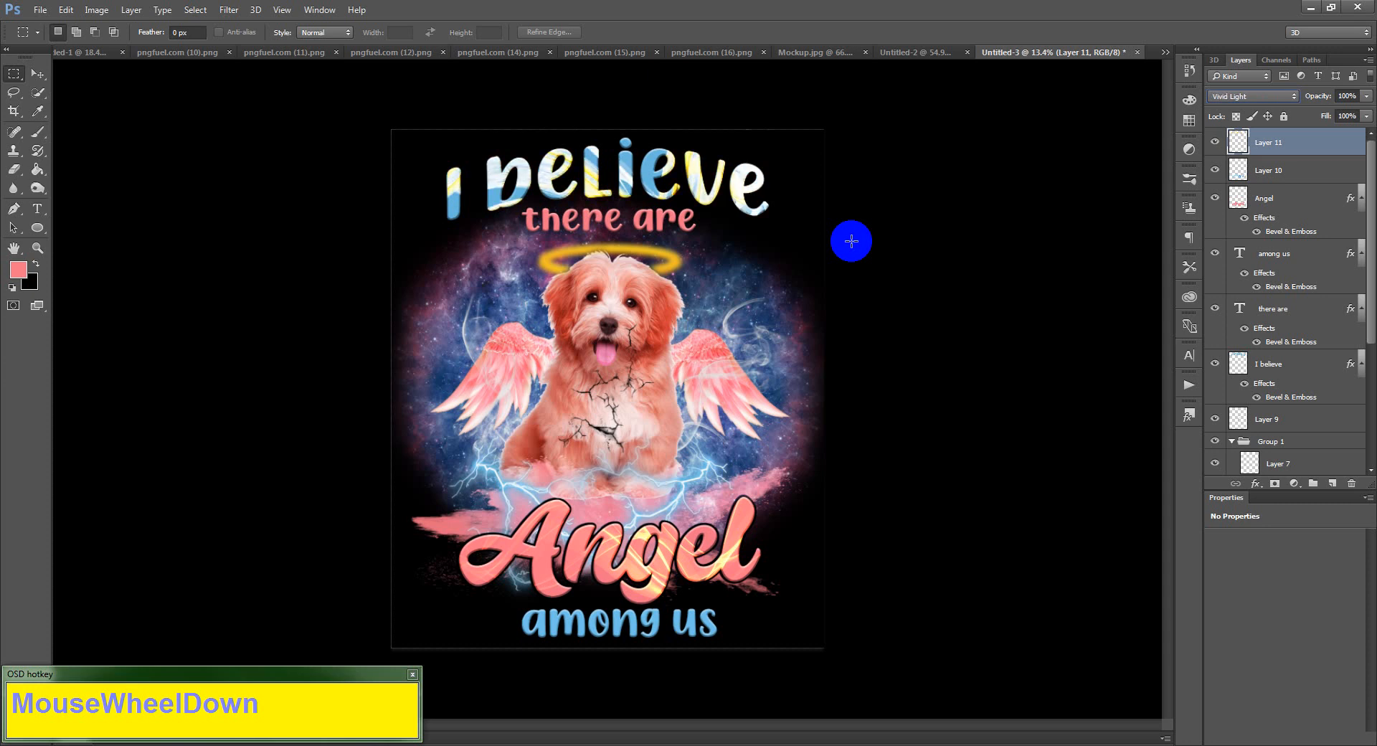
pyautogui.scroll(-1, 851, 241)
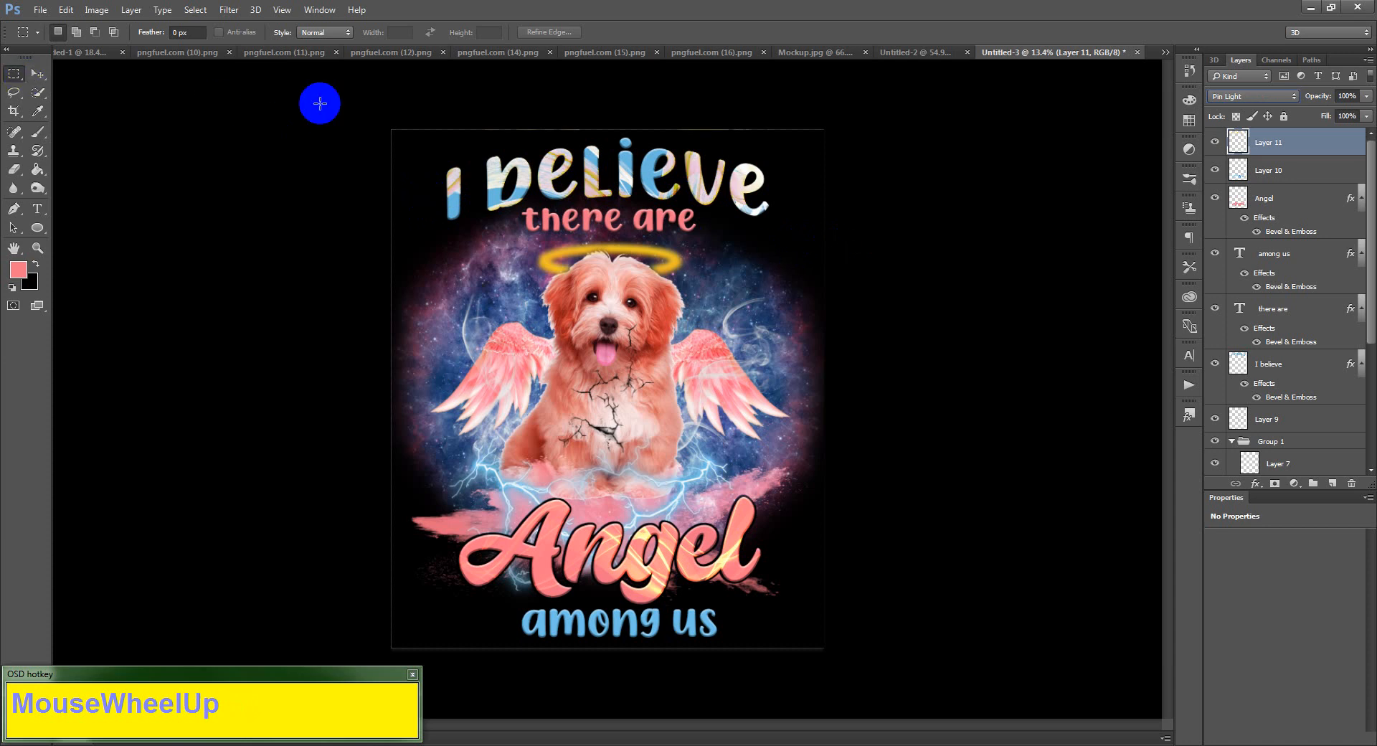
# - Delete the thin strip along the artwork's top edge on Layer 11 and clear the selection
pyautogui.moveTo(348, 102); pyautogui.dragTo(861, 132)
pyautogui.press('Delete')
pyautogui.click(766, 239)
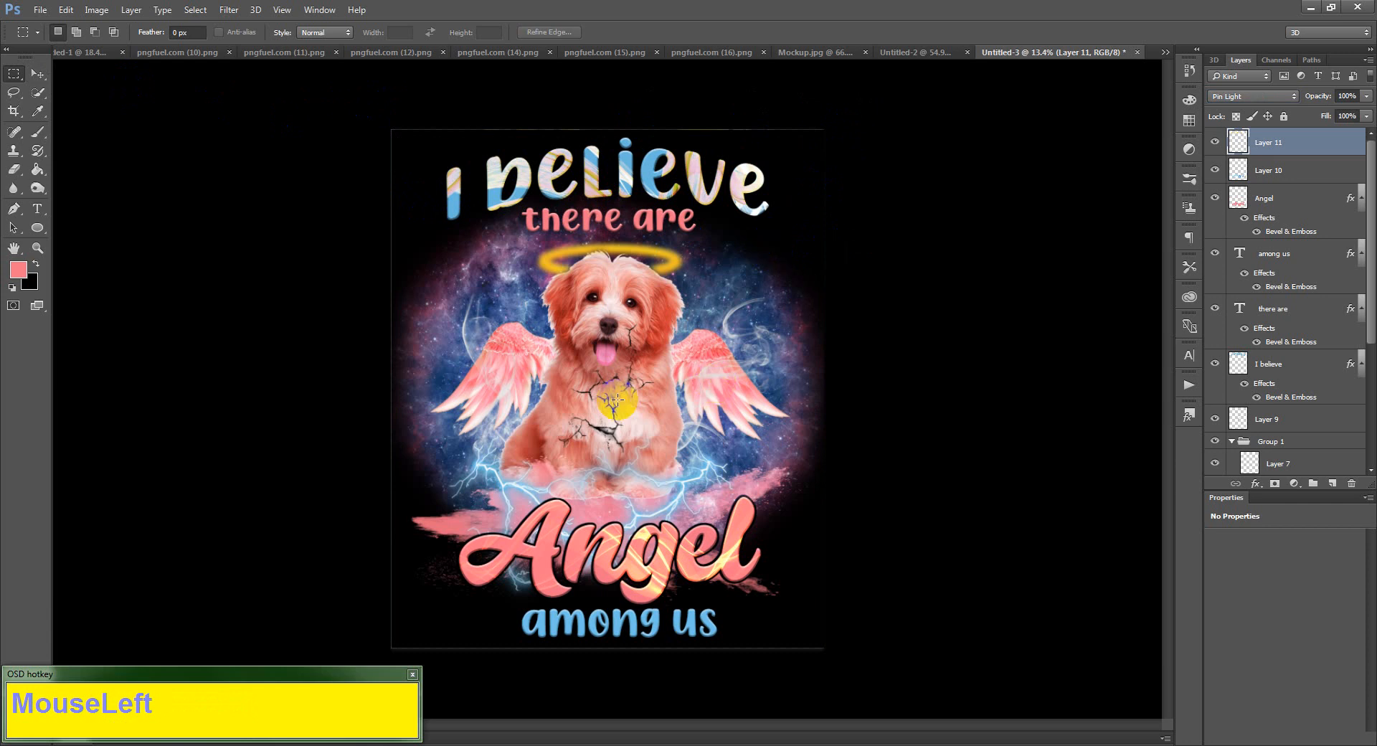
pyautogui.click(406, 219)
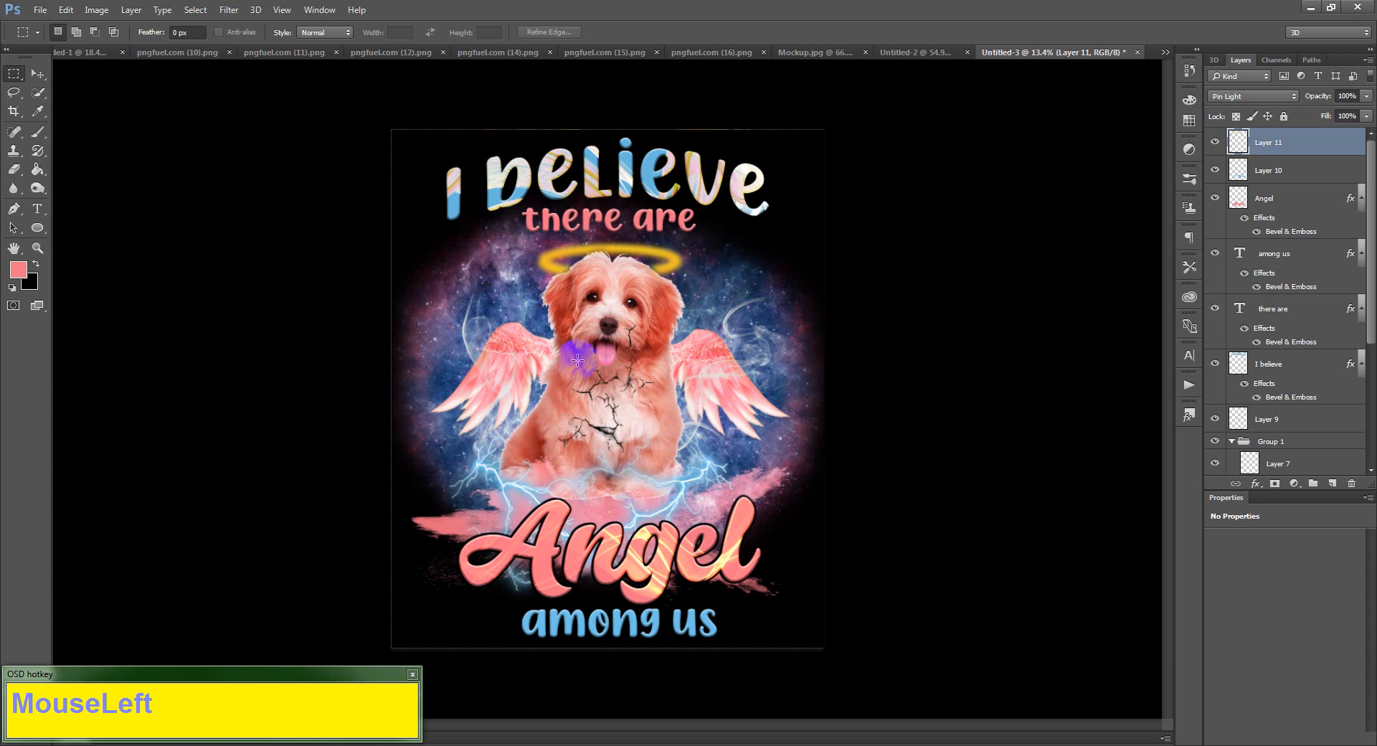
# - Identify the dog's layer in Group 1 and add a layer mask to it (Layer 1)
pyautogui.keyDown('alt'); pyautogui.scroll(3, 657, 330); pyautogui.keyUp('alt')
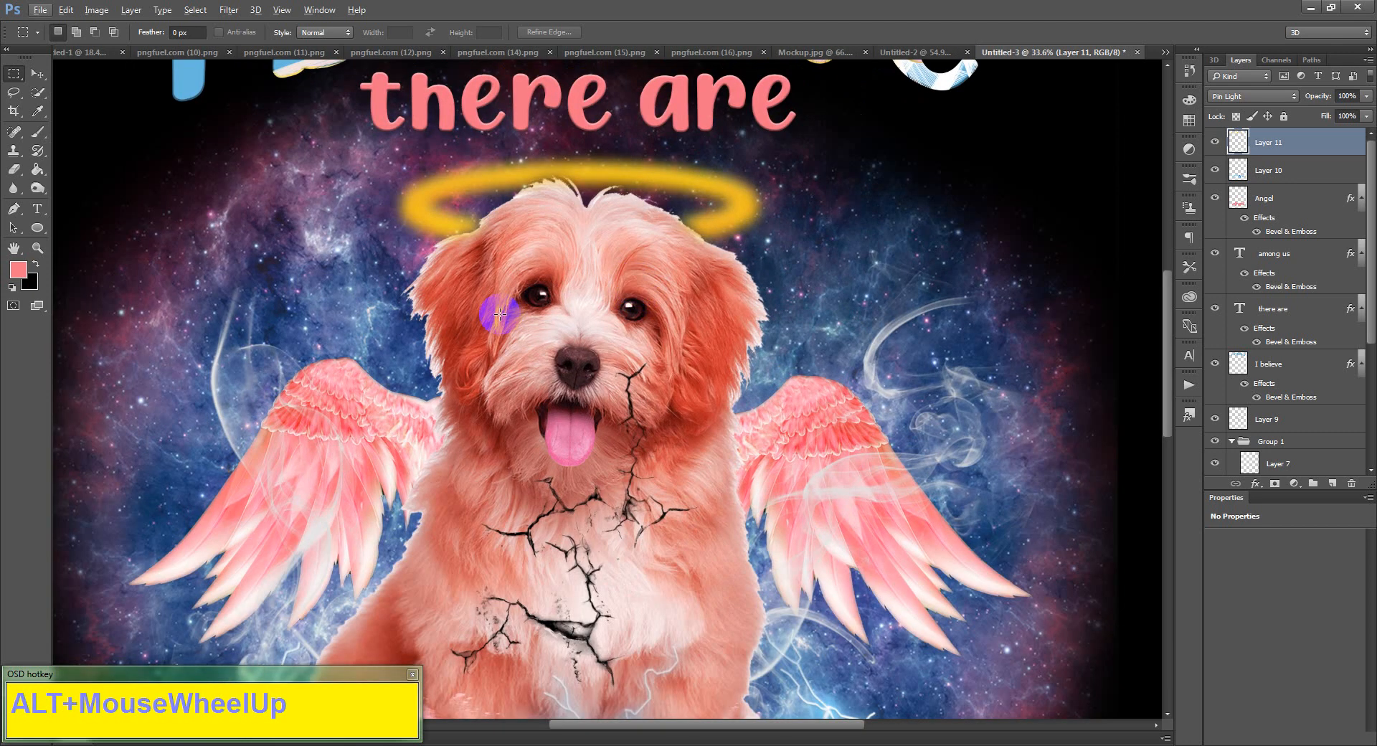
pyautogui.scroll(-3, 1270, 381)
pyautogui.scroll(-3, 1271, 381)
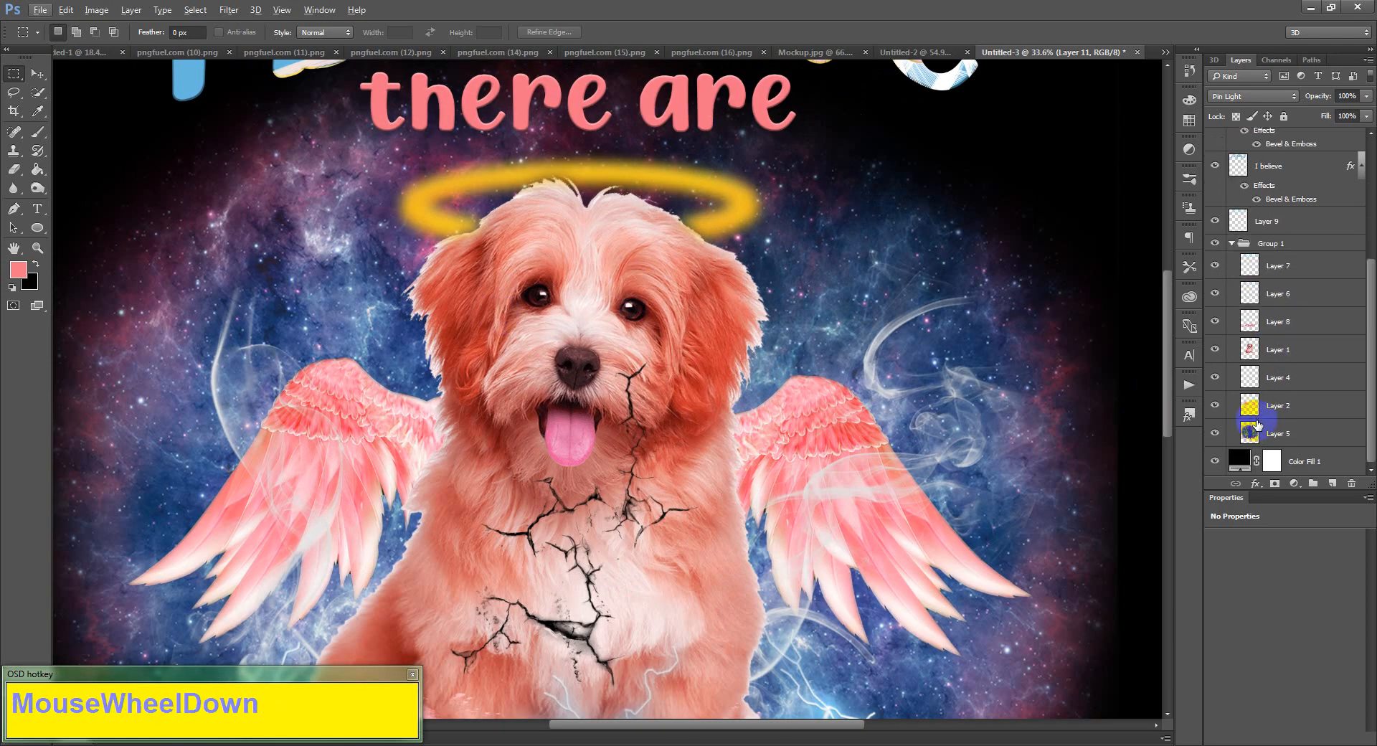
pyautogui.click(1266, 350)
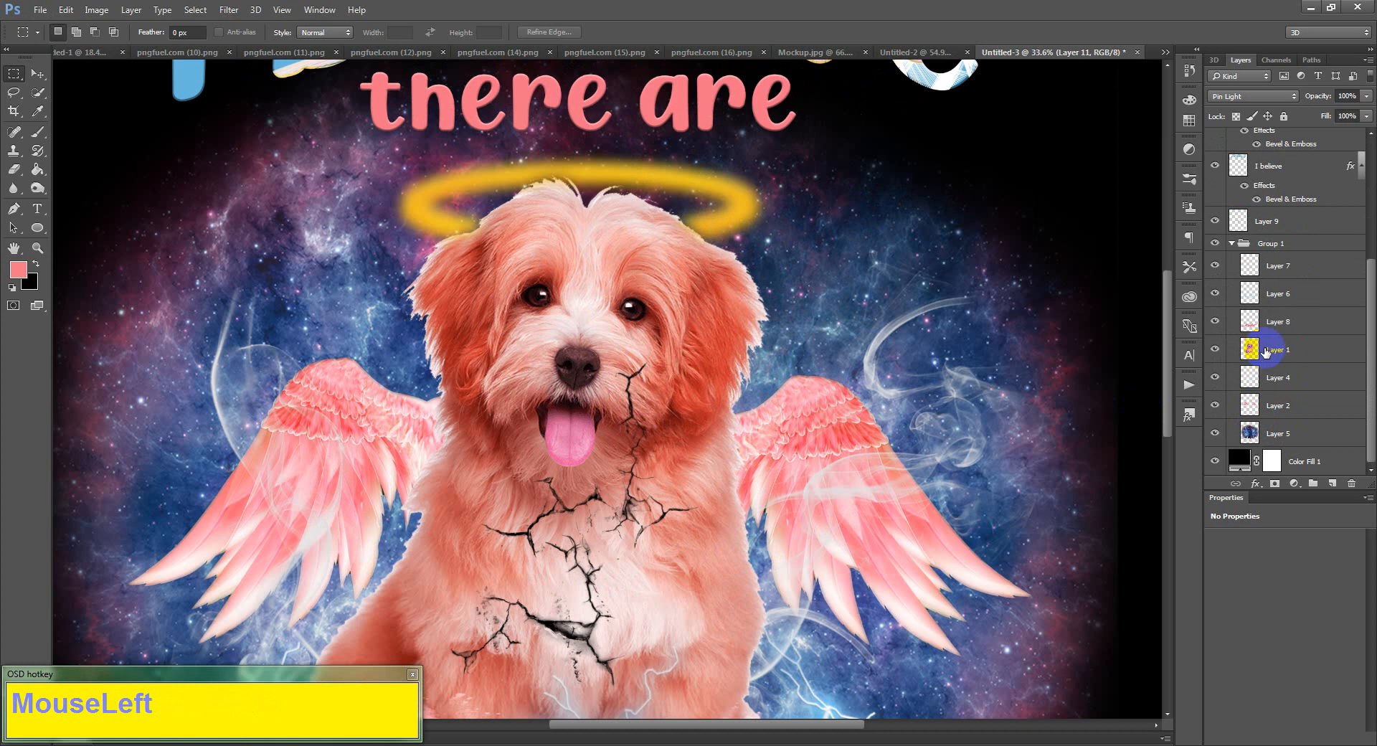
pyautogui.click(1218, 349)
pyautogui.click(1217, 349)
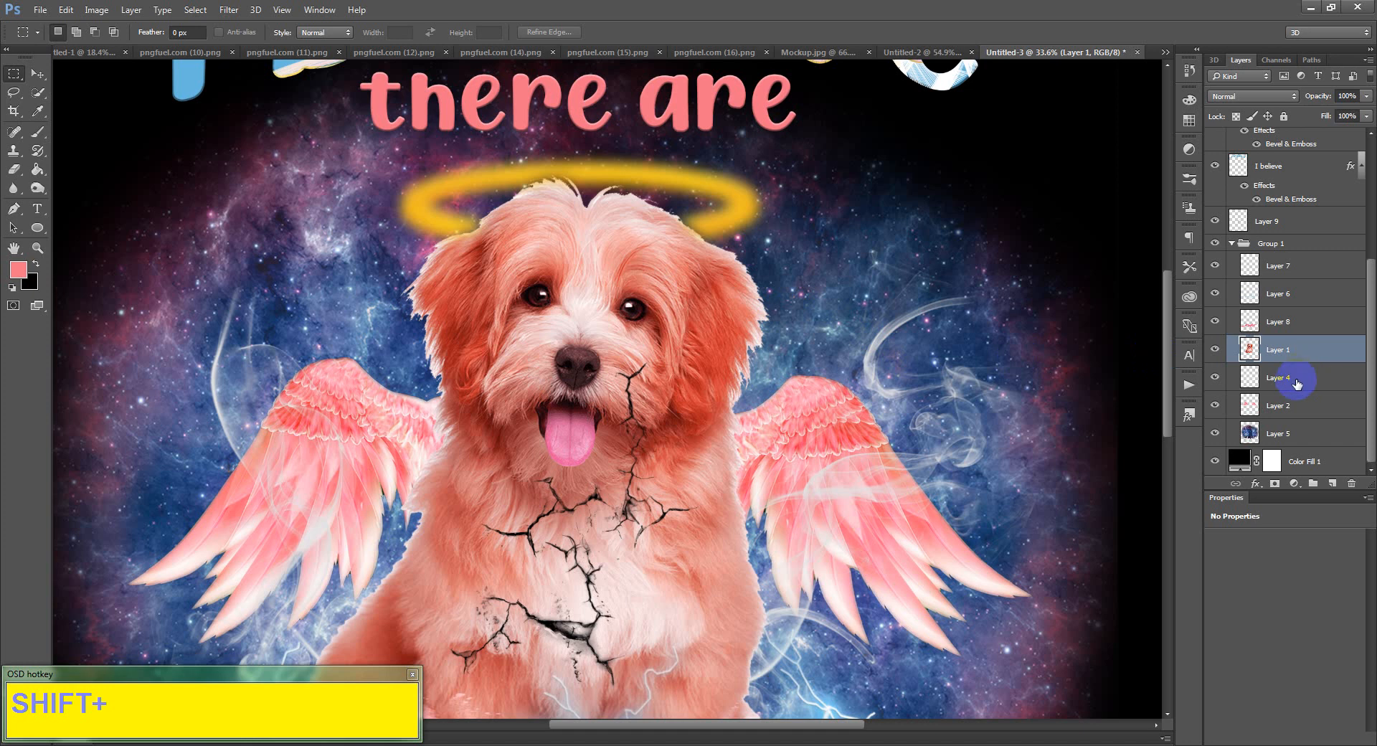
pyautogui.click(1273, 486)
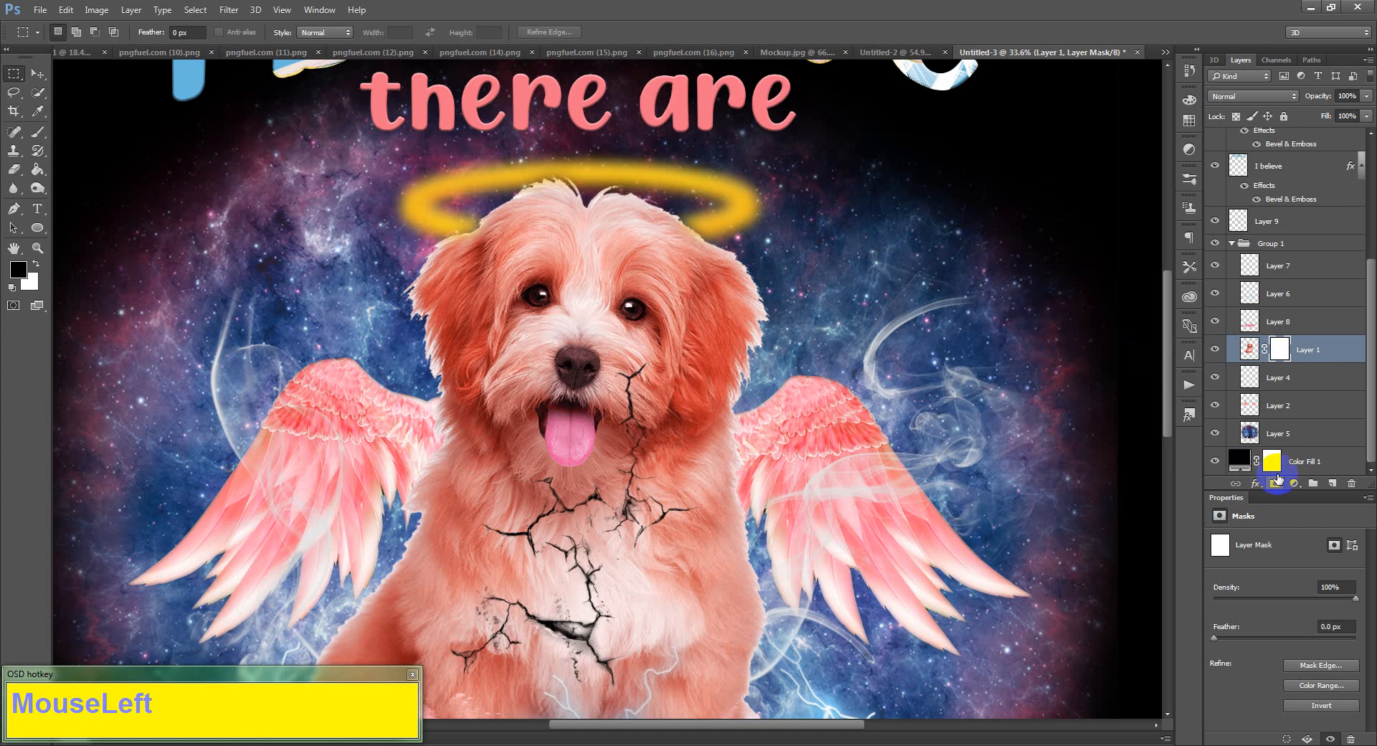
pyautogui.moveTo(1278, 479); pyautogui.dragTo(1281, 352)
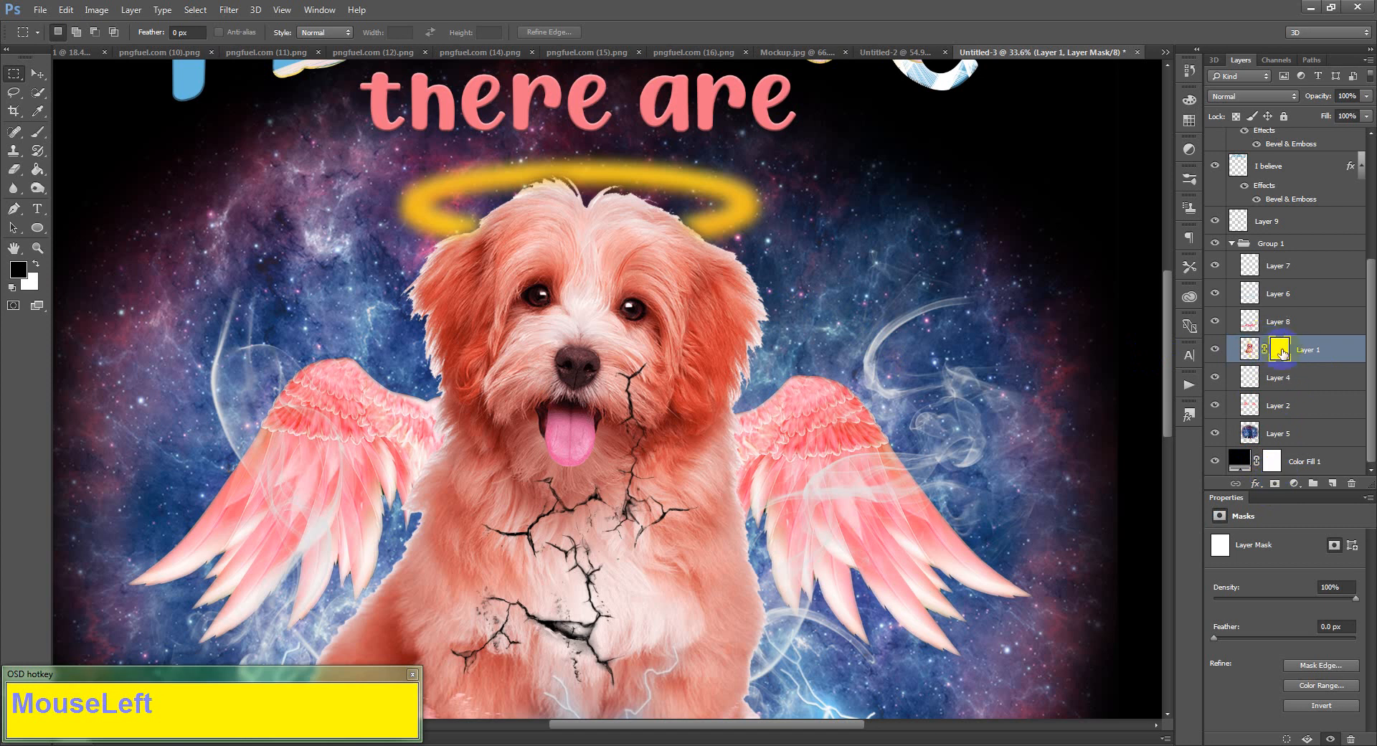
# - Set up a soft Brush of 100 px with 0% hardness for painting on the dog's layer mask
pyautogui.click(36, 133)
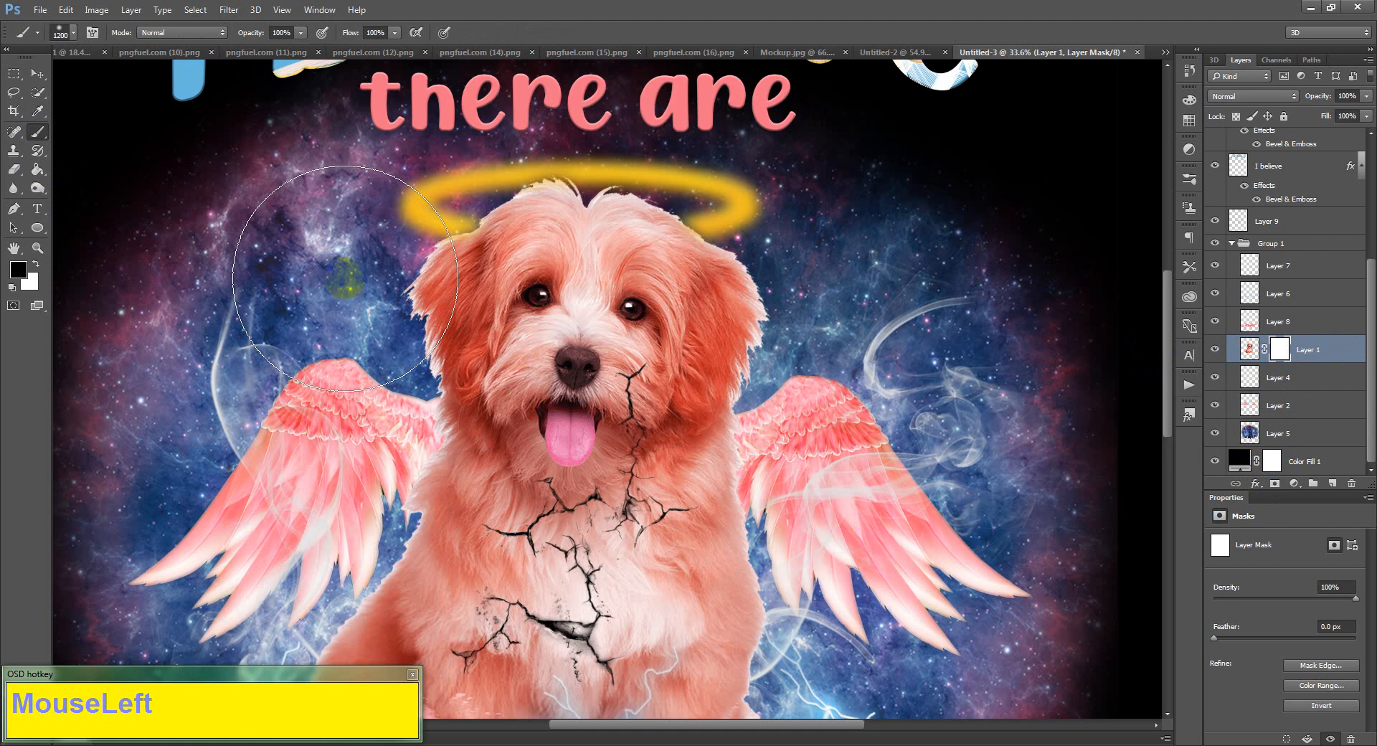
pyautogui.press('[')
pyautogui.press('[')
pyautogui.press('[')
pyautogui.press('[')
pyautogui.press('[')
pyautogui.press('[')
pyautogui.press('[')
pyautogui.press('[')
pyautogui.press('[')
pyautogui.press('[')
pyautogui.press('[')
pyautogui.press('[')
pyautogui.press('[')
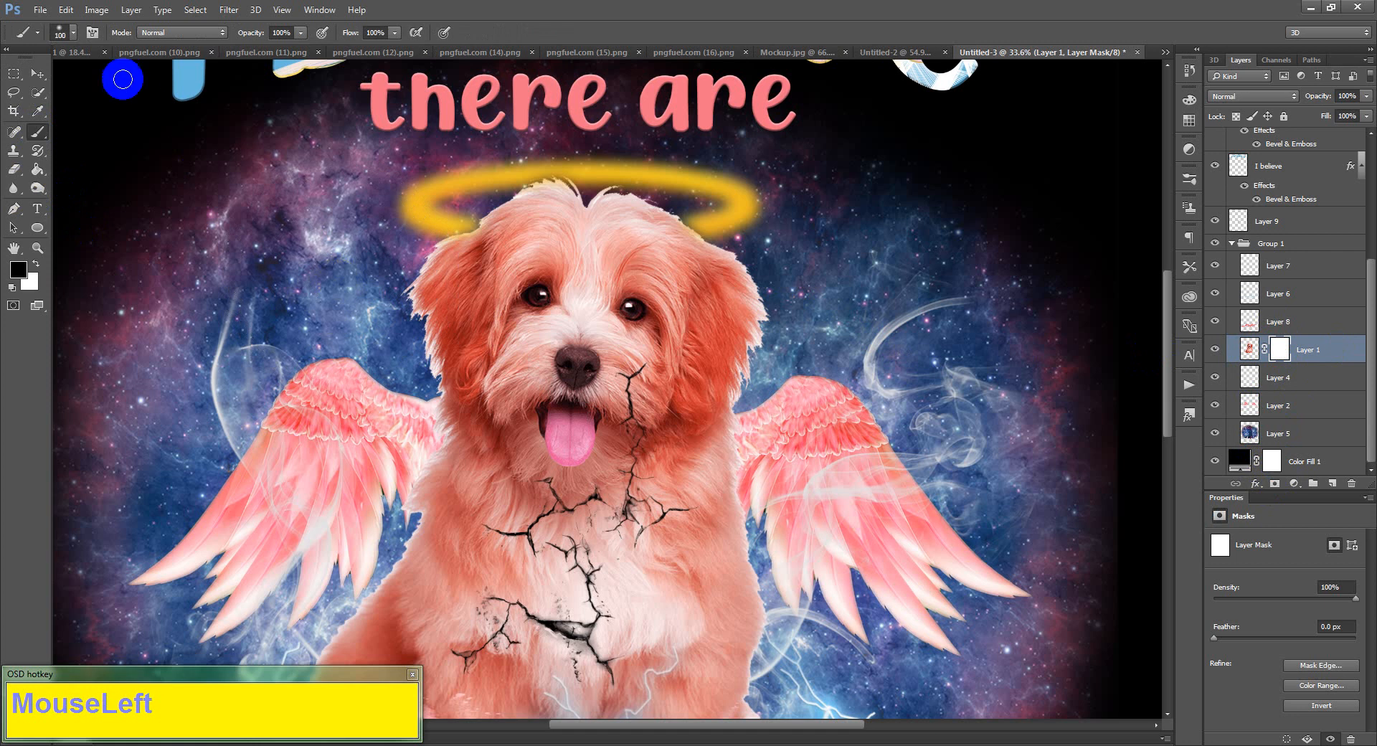
pyautogui.click(72, 33)
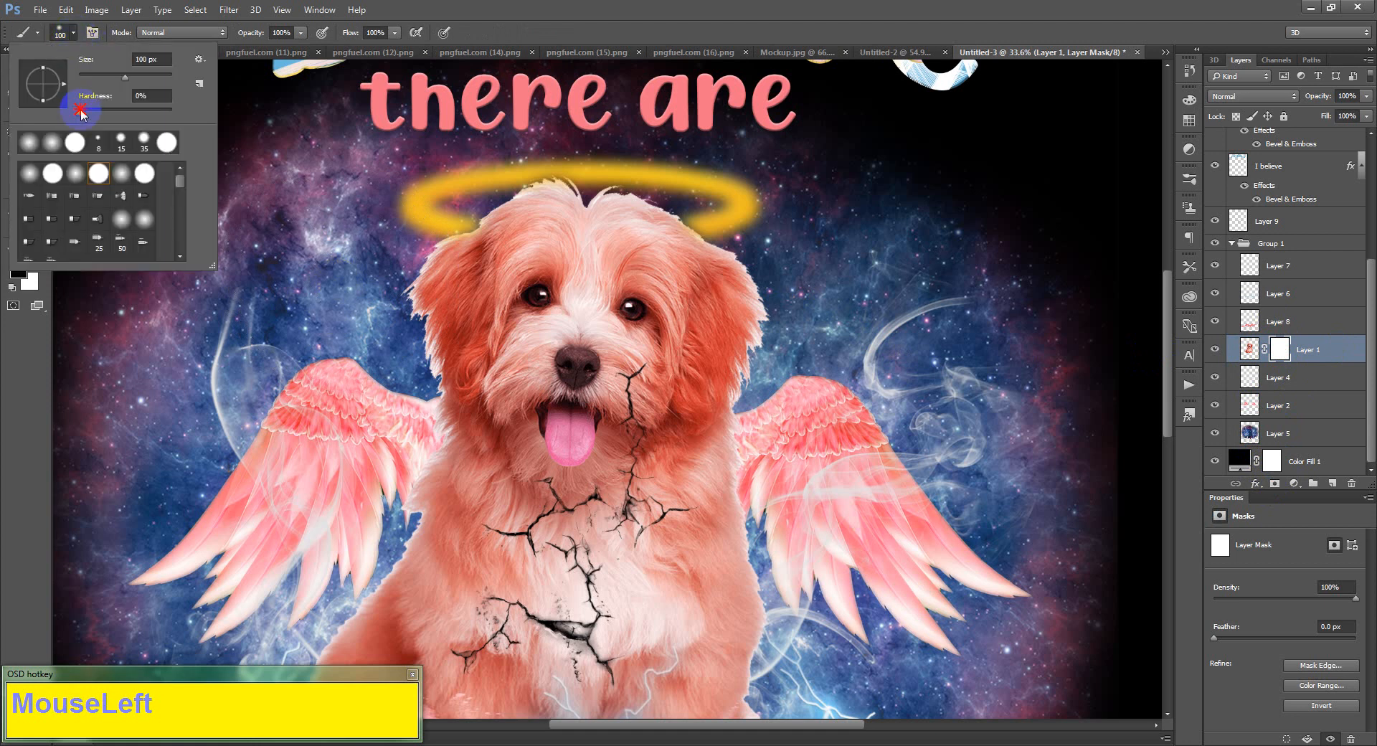
pyautogui.click(210, 314)
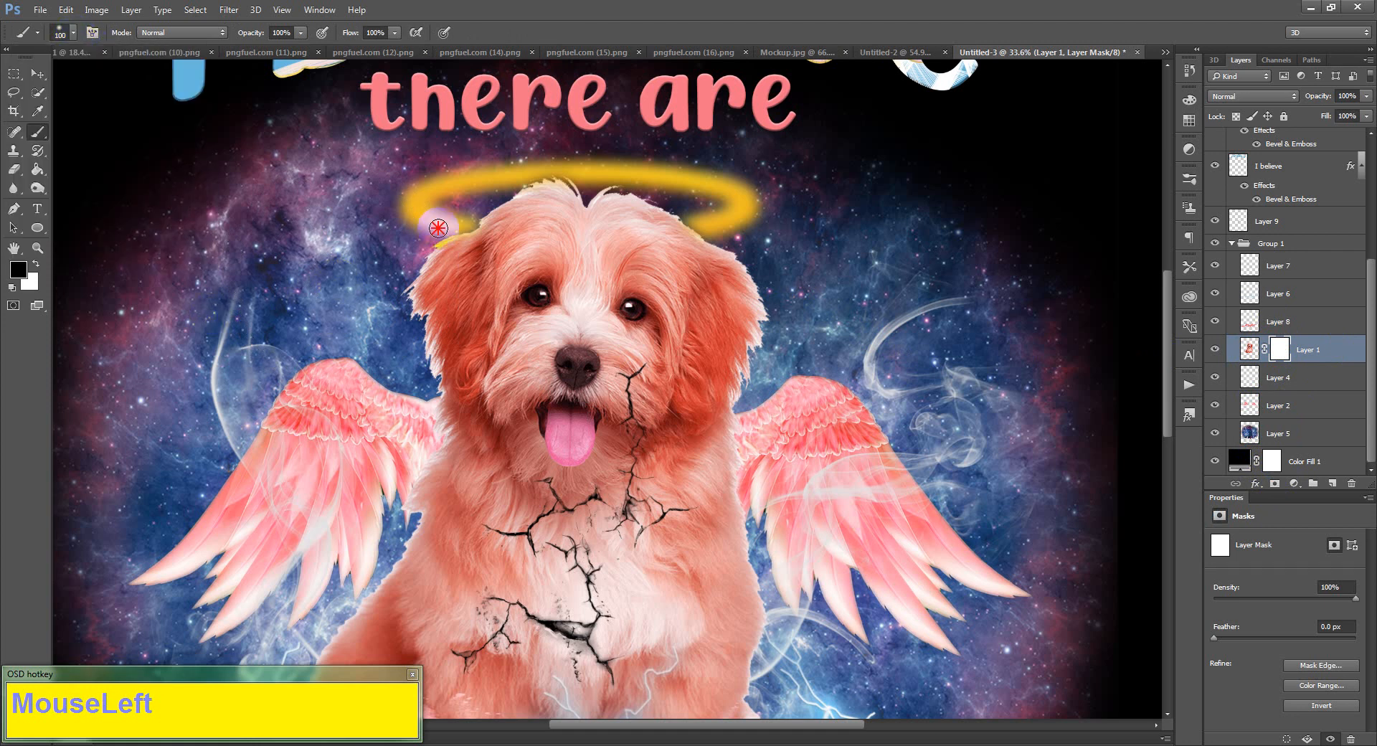
pyautogui.click(372, 276)
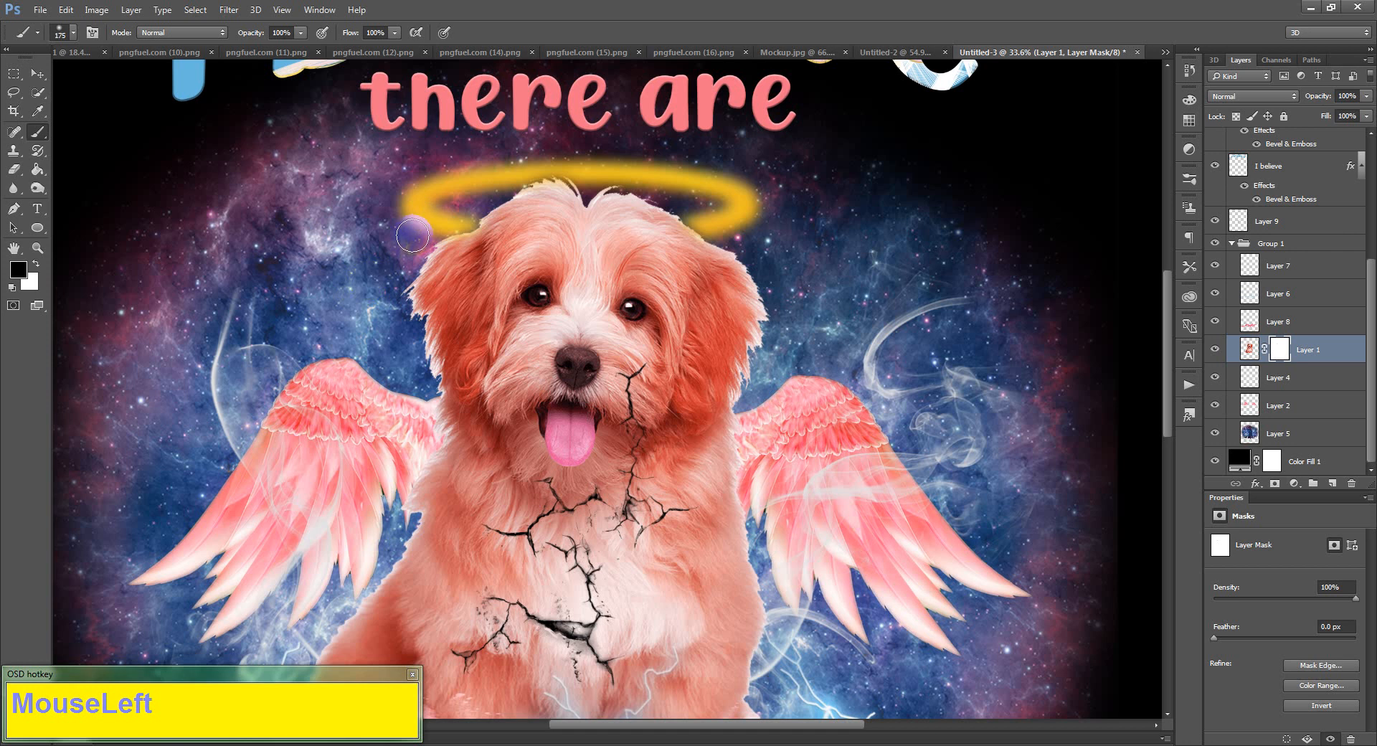
pyautogui.moveTo(425, 229)
pyautogui.mouseDown()
pyautogui.moveTo(399, 267)
pyautogui.moveTo(427, 228)
pyautogui.moveTo(395, 312)
pyautogui.moveTo(412, 284)
pyautogui.mouseUp()
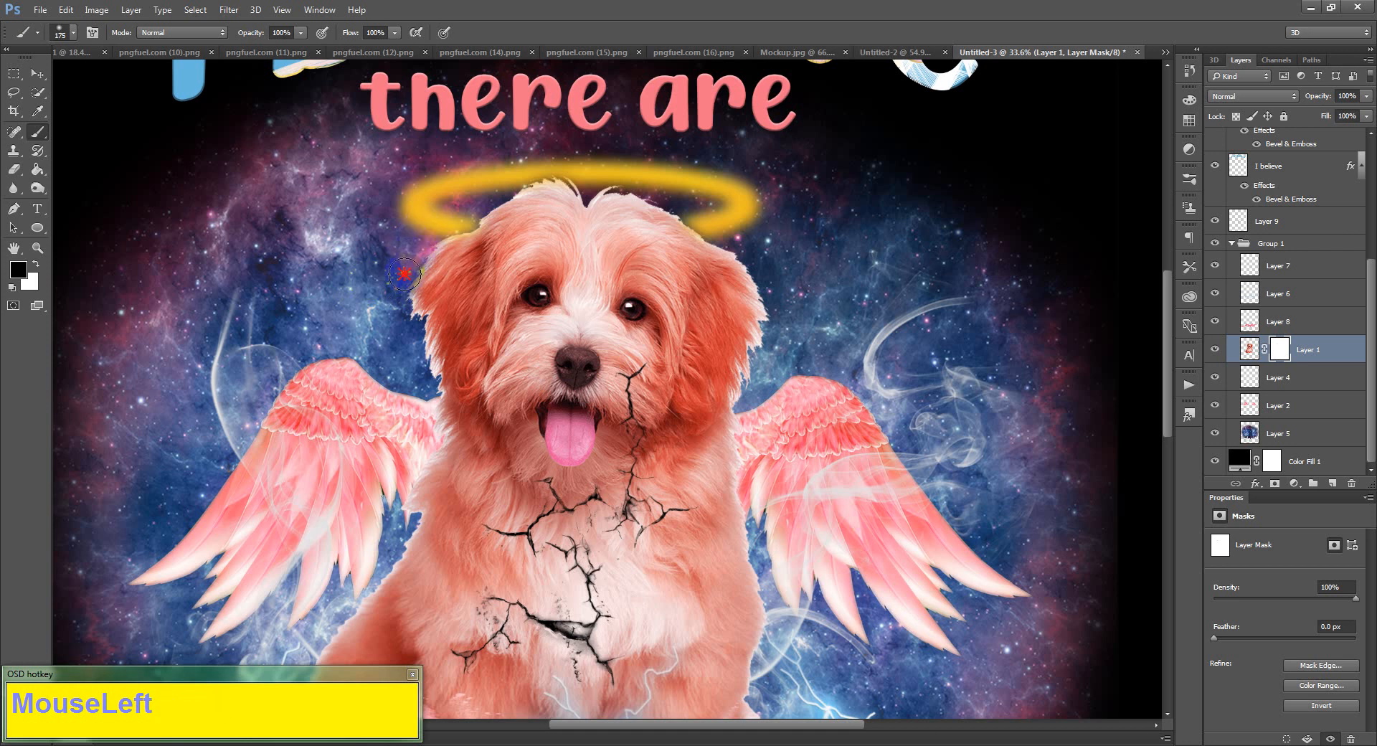
pyautogui.moveTo(421, 368); pyautogui.dragTo(425, 387)
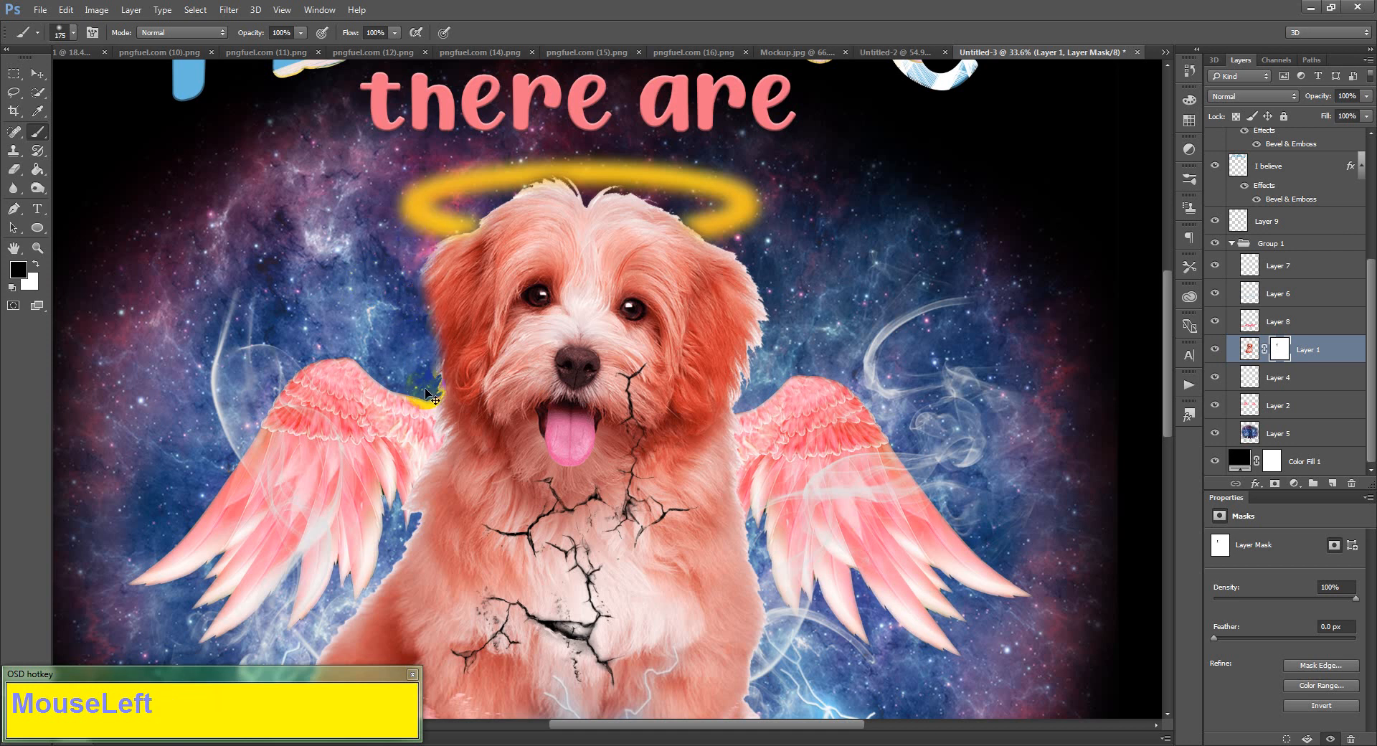
pyautogui.hotkey('ctrl', 'z')
pyautogui.hotkey('ctrl', 'alt', 'z')
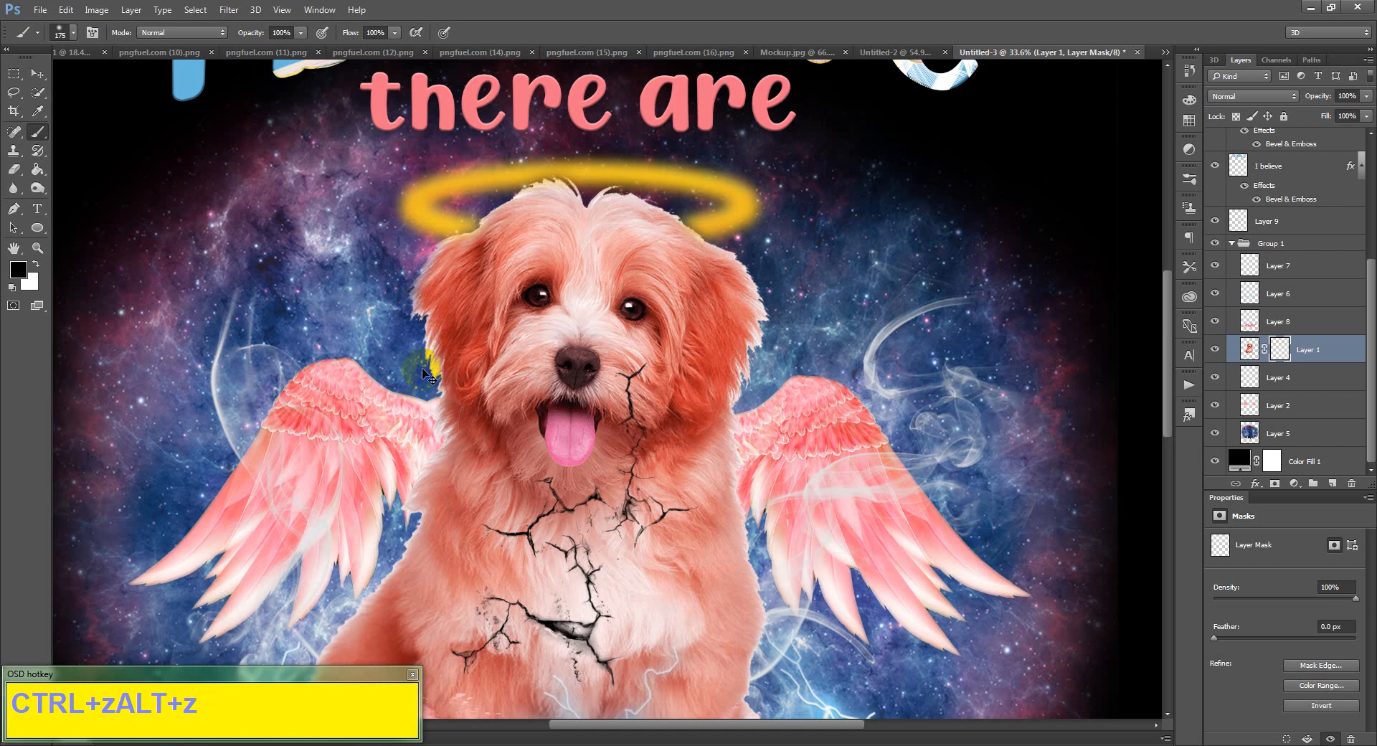
# - Paint black with a soft 175 px brush on Layer 1's mask along the dog's ears and head to soften the fur outline
pyautogui.click(426, 373)
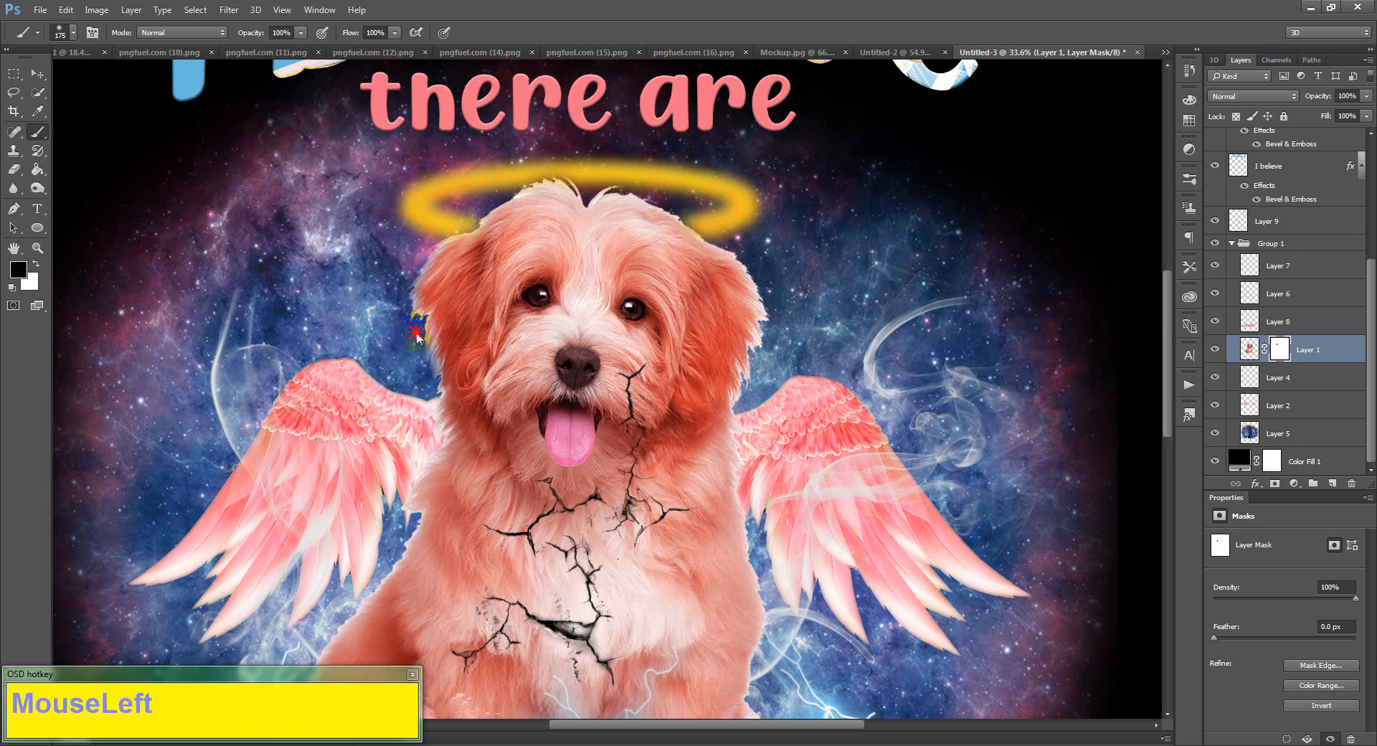
pyautogui.click(413, 324)
pyautogui.moveTo(407, 262); pyautogui.dragTo(439, 230)
pyautogui.click(584, 190)
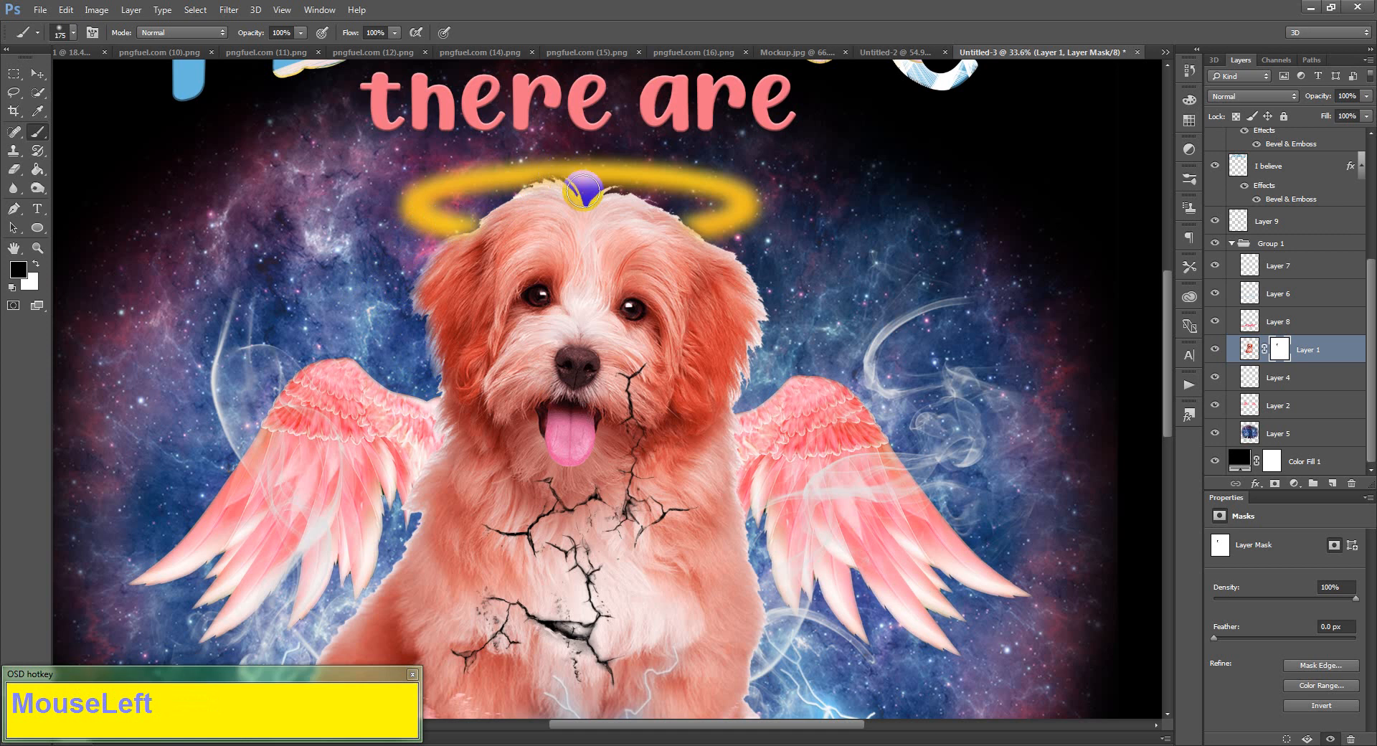
pyautogui.moveTo(583, 191); pyautogui.dragTo(548, 172)
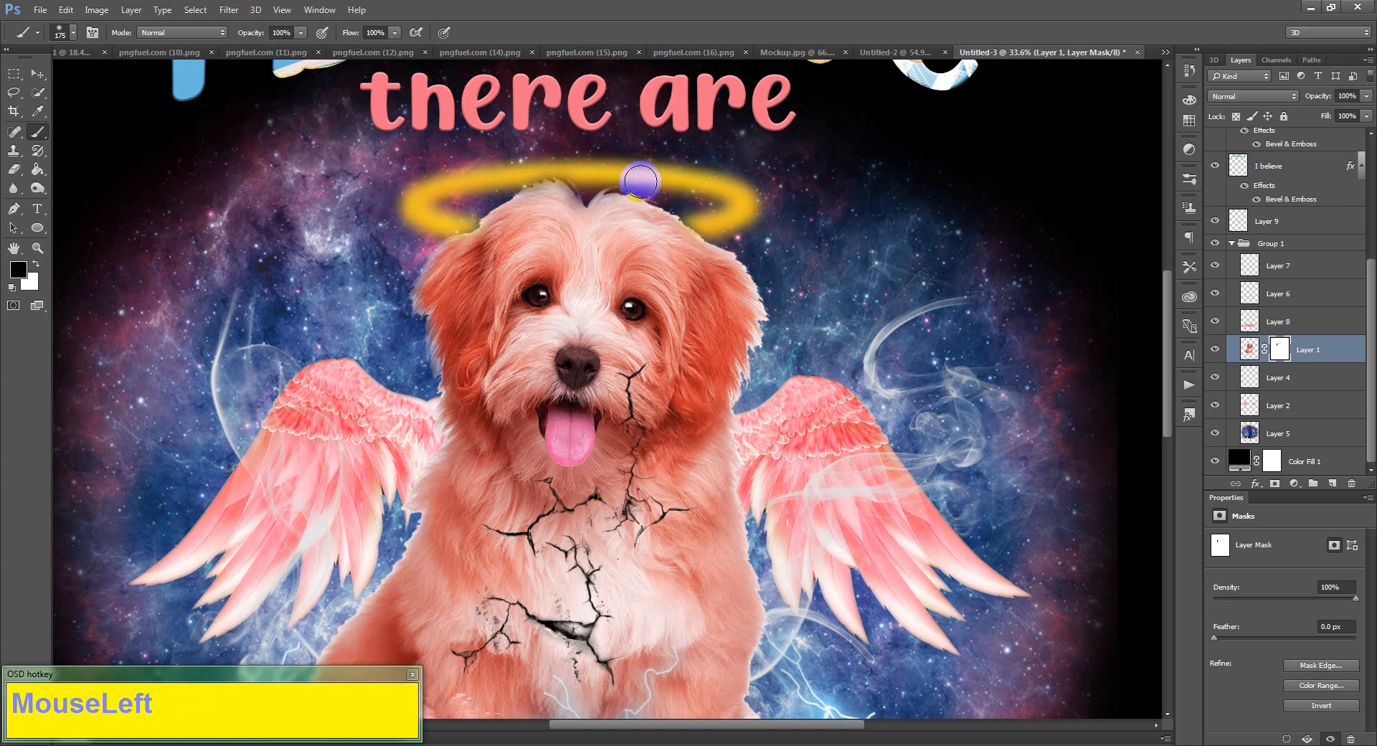
pyautogui.moveTo(653, 189); pyautogui.dragTo(674, 200)
pyautogui.moveTo(683, 207)
pyautogui.mouseDown()
pyautogui.moveTo(739, 241)
pyautogui.moveTo(763, 277)
pyautogui.moveTo(772, 337)
pyautogui.moveTo(748, 390)
pyautogui.mouseUp()
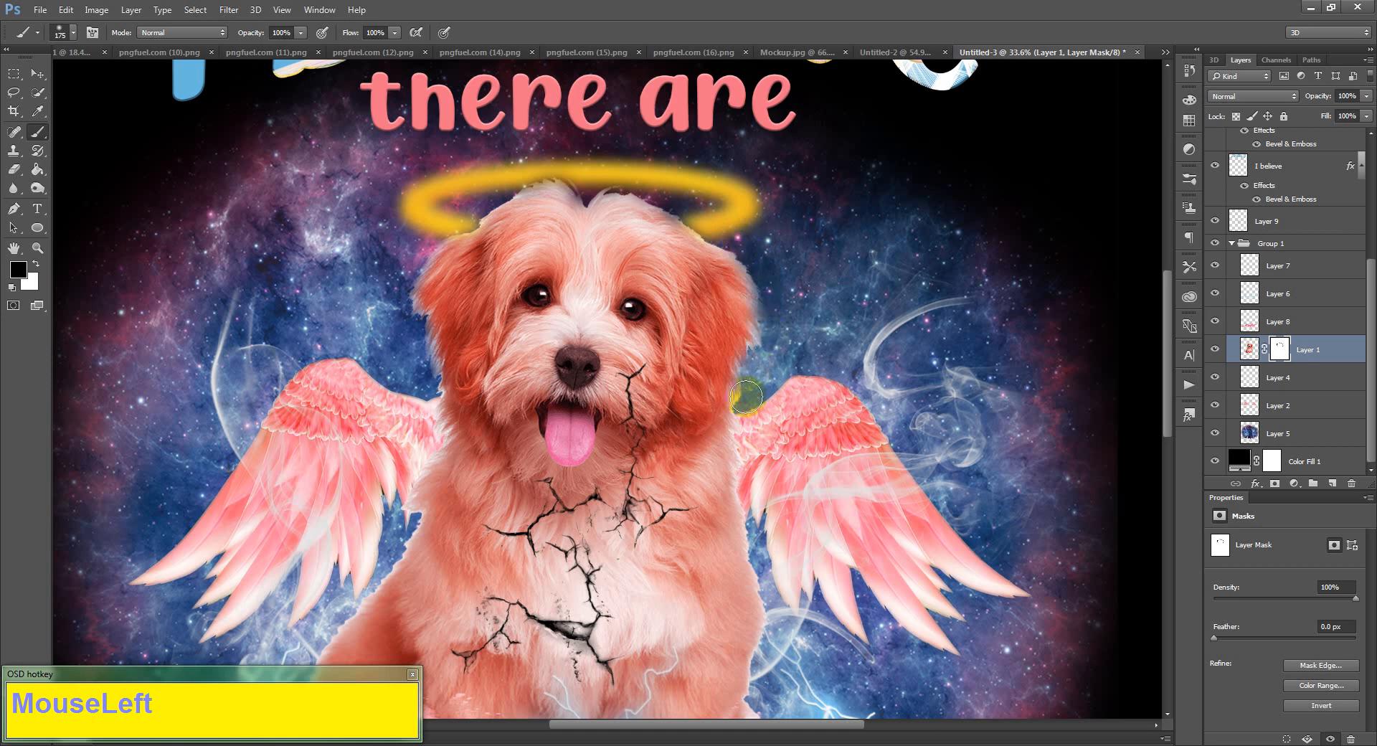
pyautogui.scroll(-2, 767, 391)
pyautogui.scroll(-2, 524, 323)
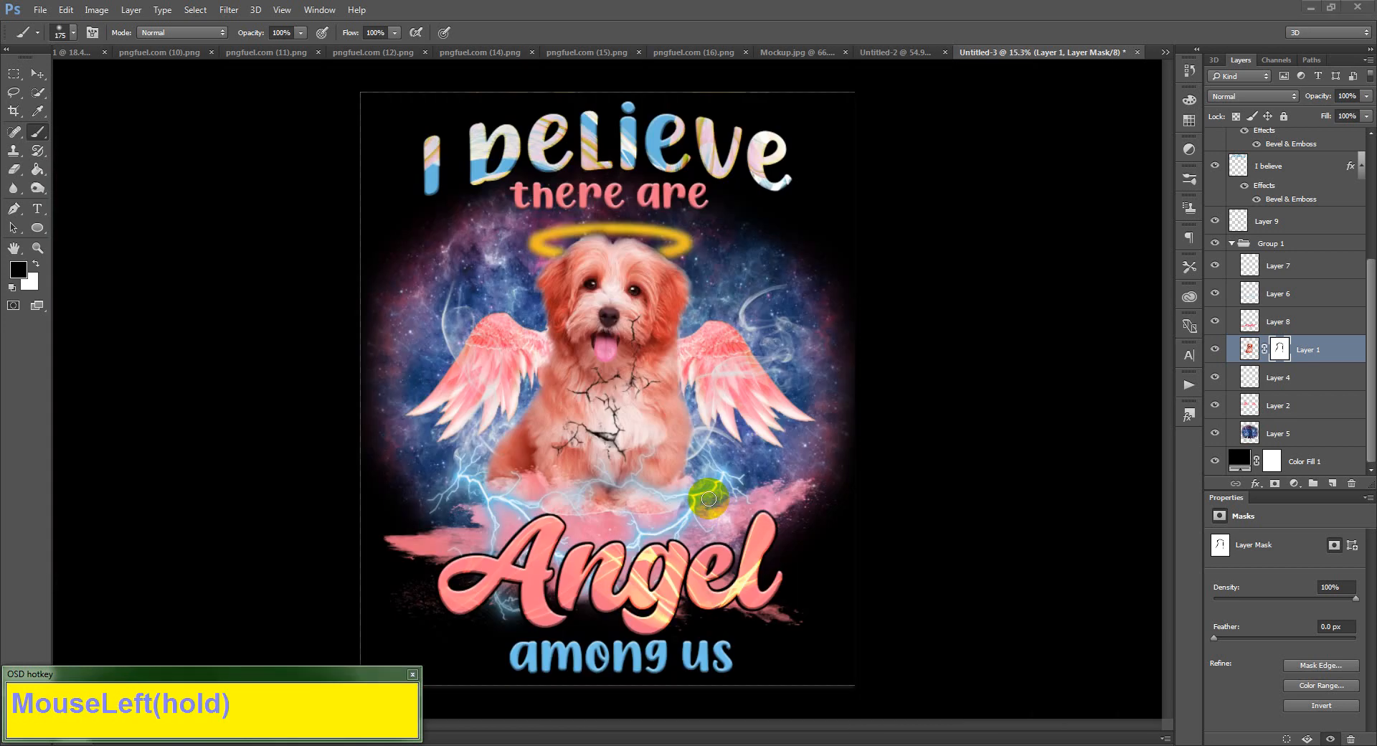
pyautogui.click(709, 499)
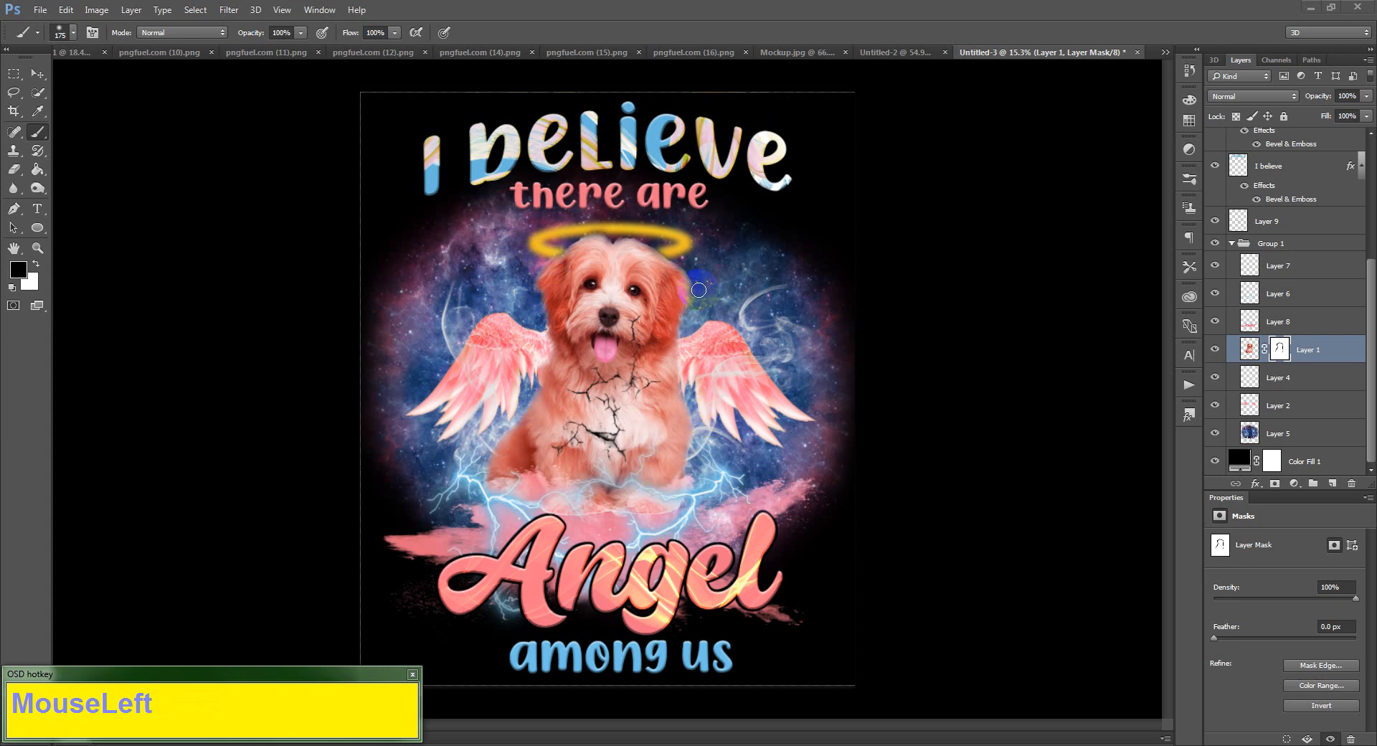
pyautogui.scroll(1, 680, 272)
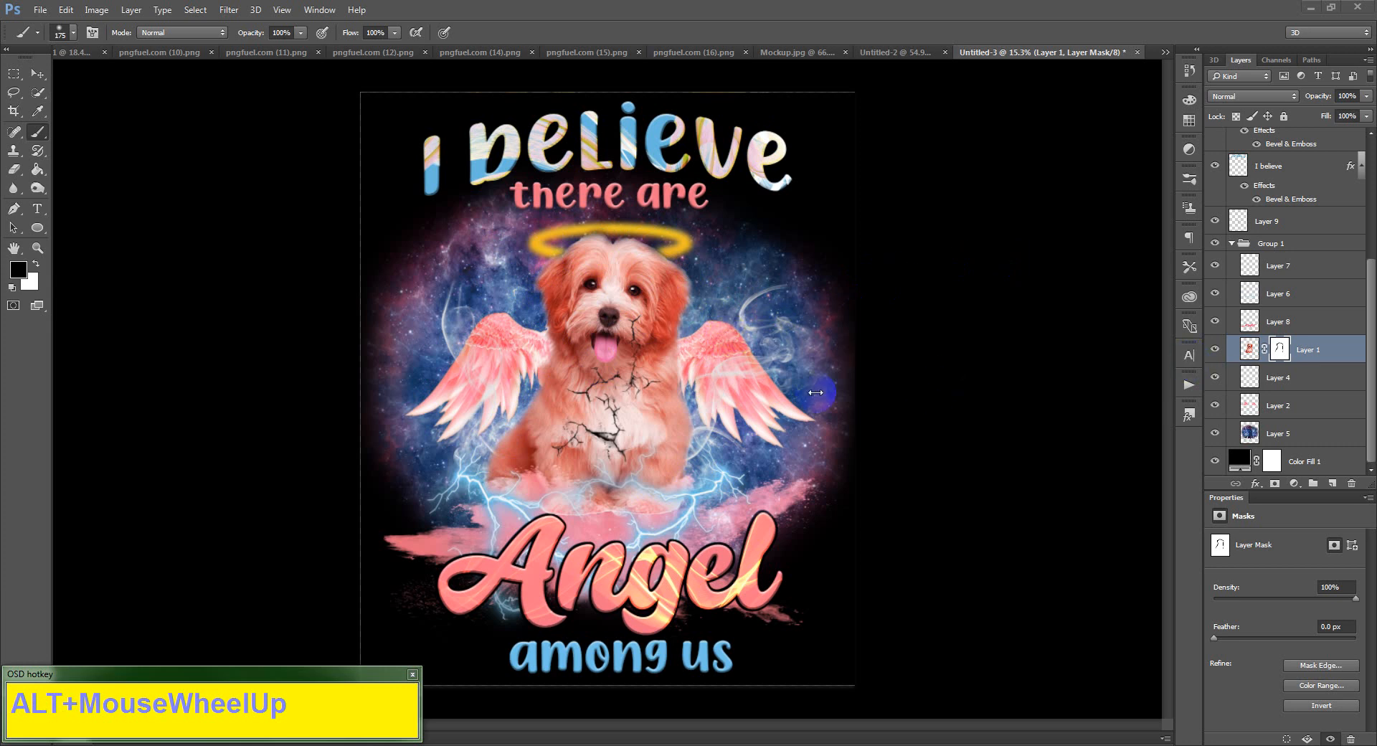
# - Reduce the opacity of the galaxy background on Layer 5 to 67%
pyautogui.click(1272, 434)
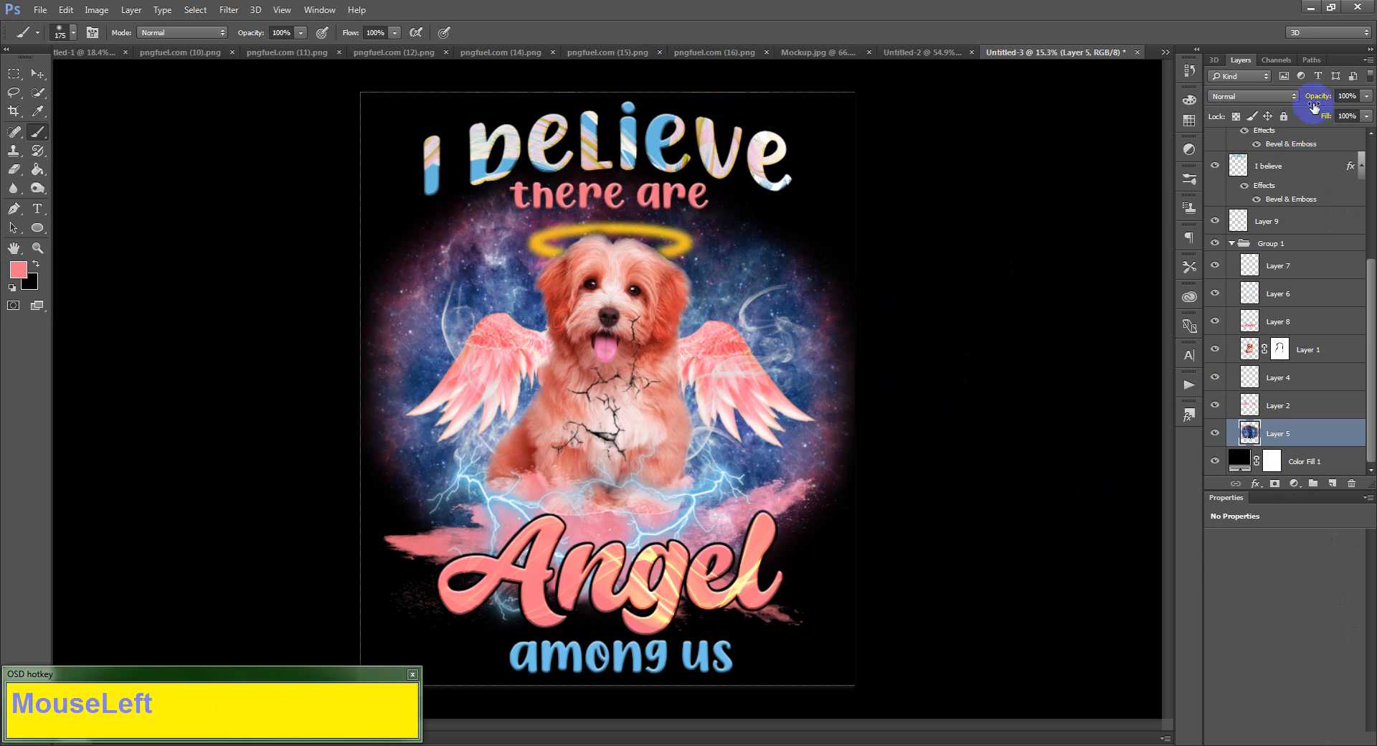
pyautogui.moveTo(1319, 96); pyautogui.dragTo(1310, 99)
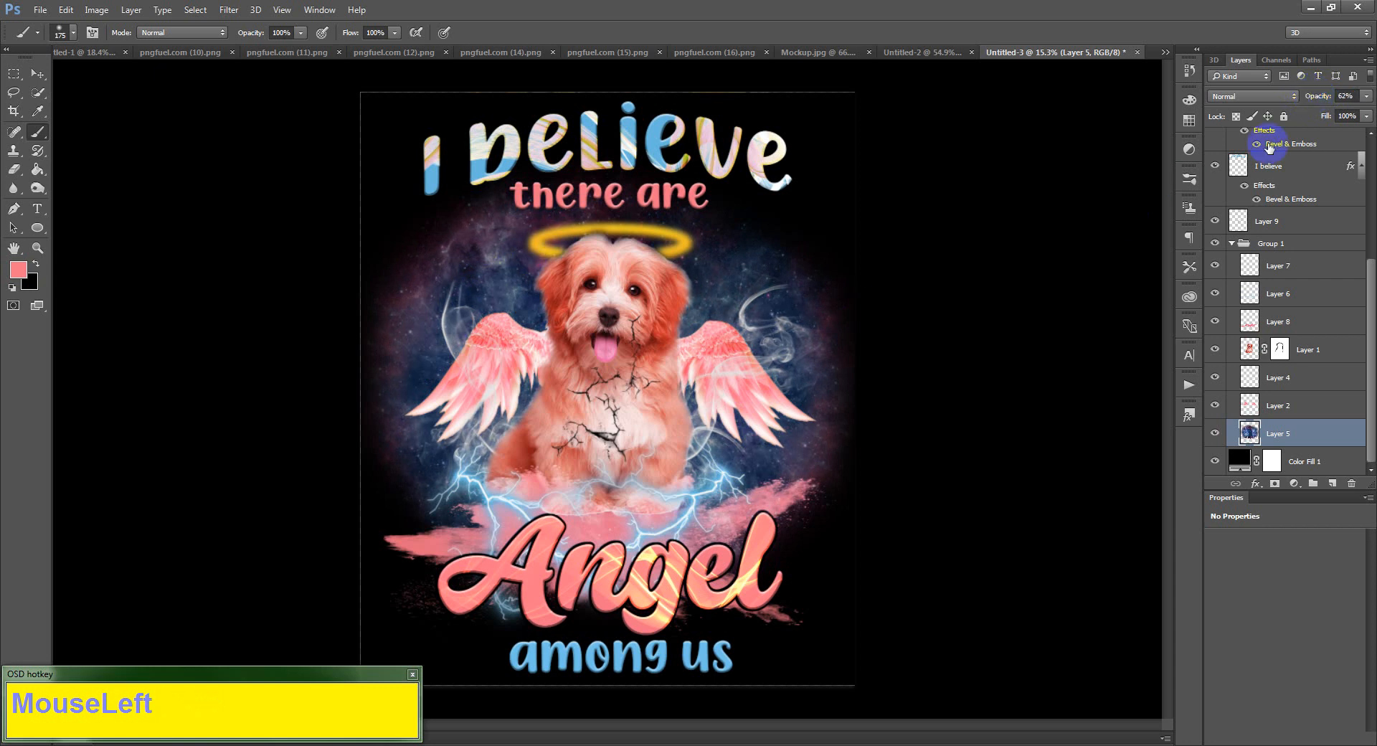
pyautogui.moveTo(1311, 98); pyautogui.dragTo(1316, 101)
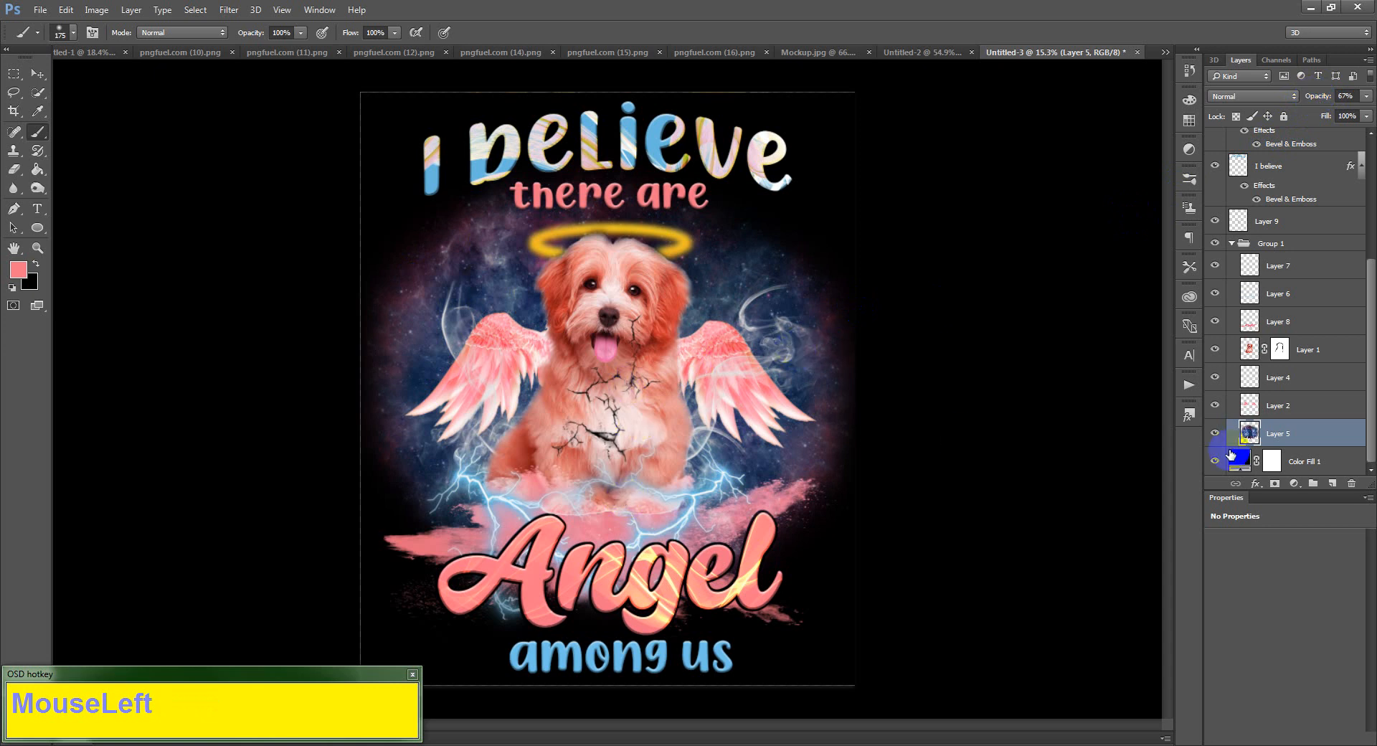
# - Hide and show Layers 7, 6, 8, 4 and 2 in Group 1 one at a time to examine what each contributes
pyautogui.click(1215, 266)
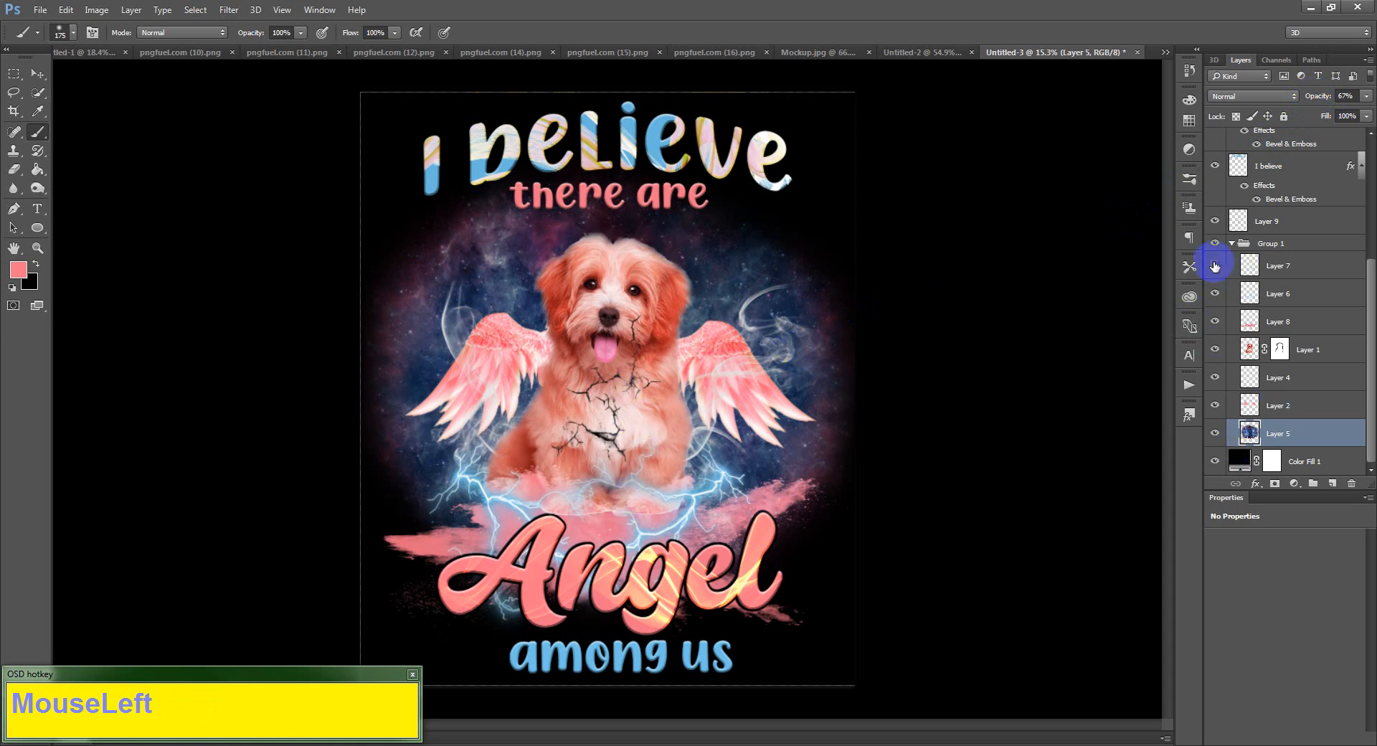
pyautogui.click(1215, 266)
pyautogui.click(1216, 291)
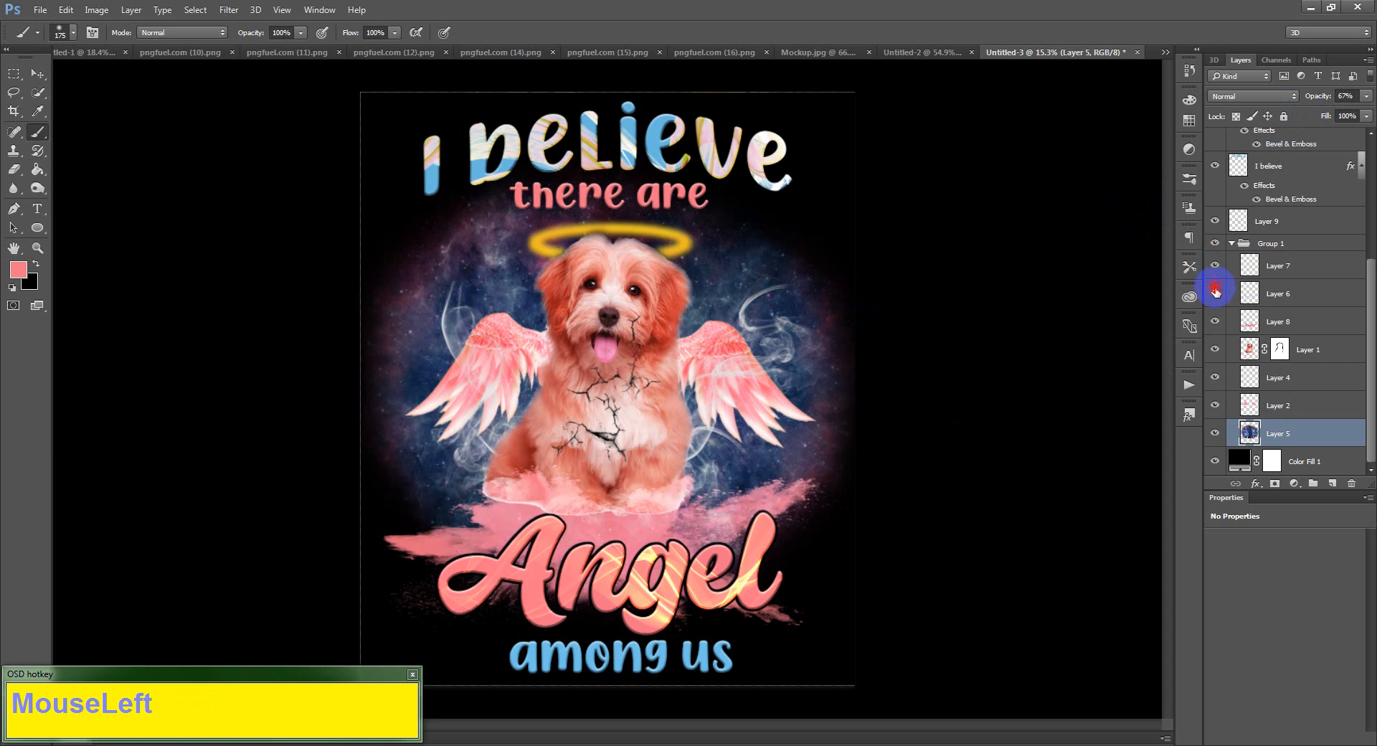
pyautogui.click(1216, 291)
pyautogui.click(1216, 322)
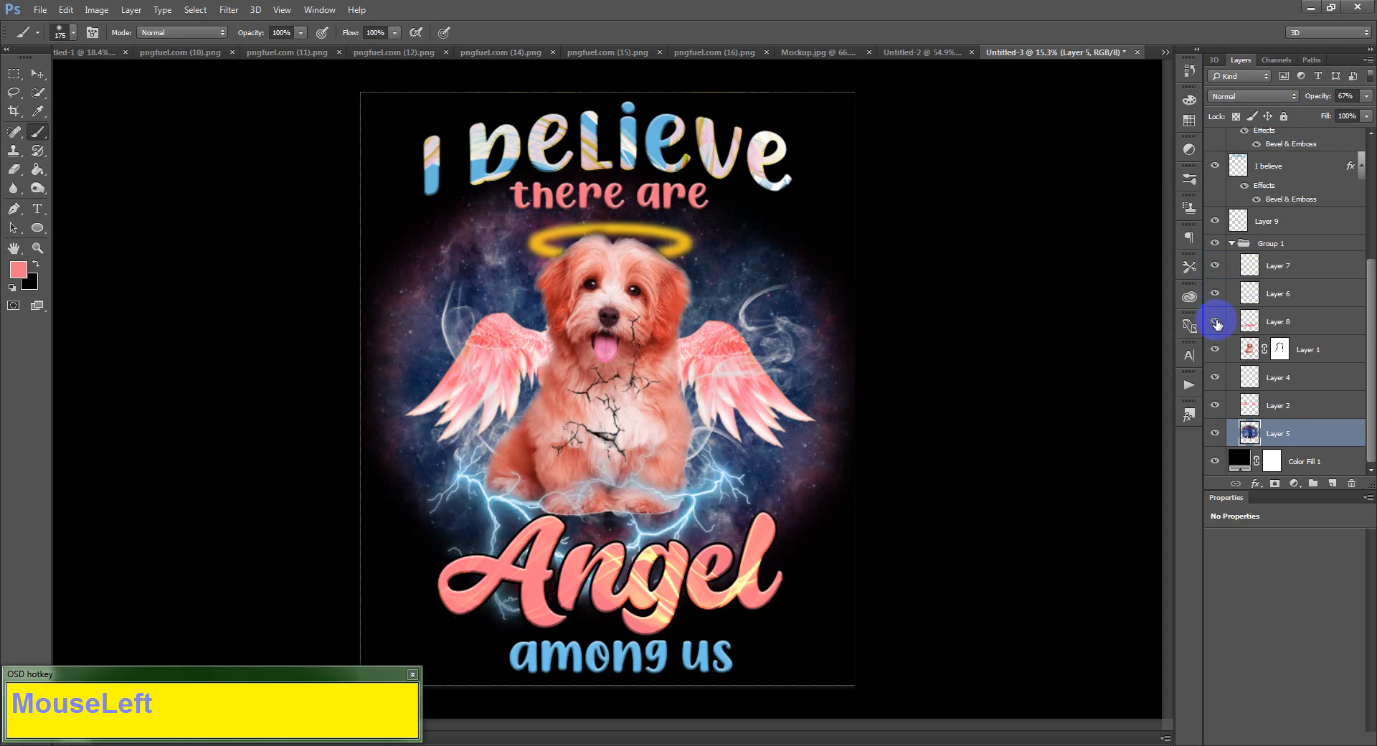
pyautogui.click(1215, 322)
pyautogui.click(1214, 378)
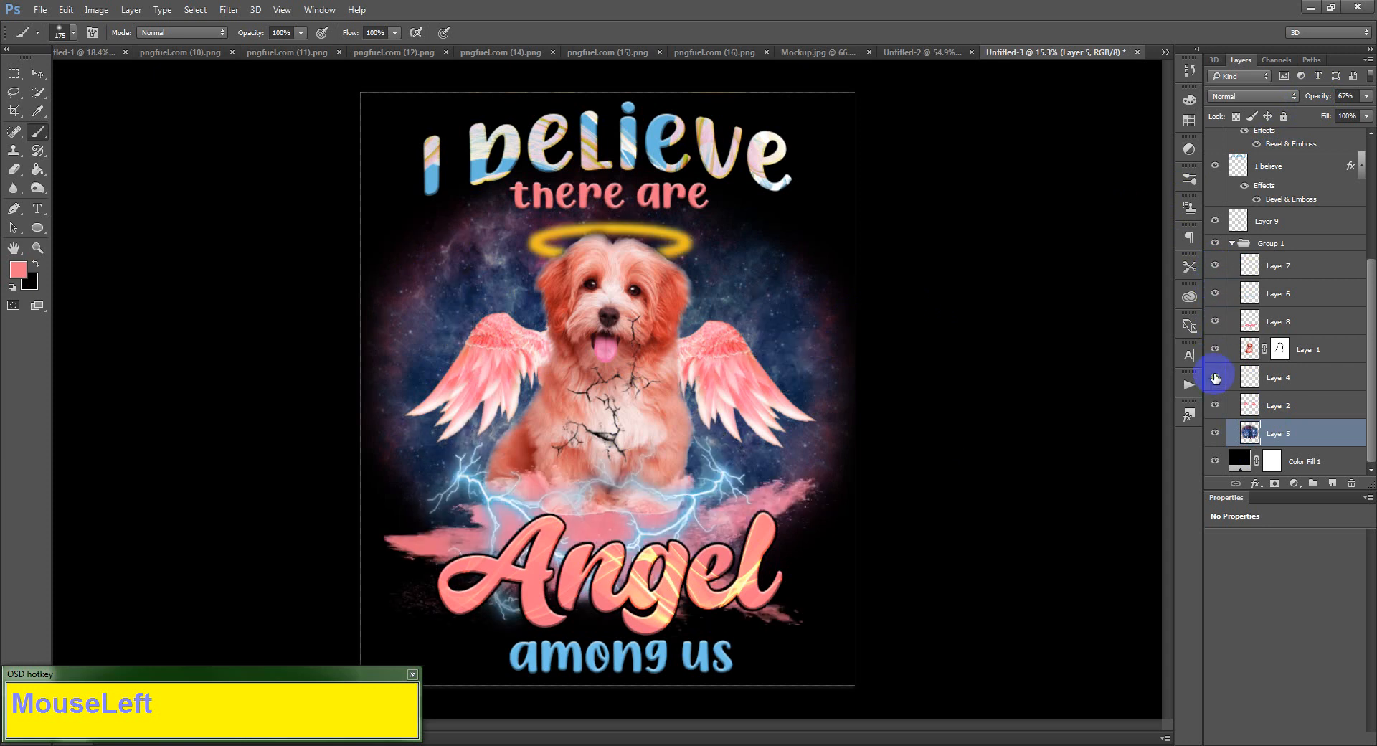
pyautogui.click(1215, 377)
pyautogui.click(1214, 407)
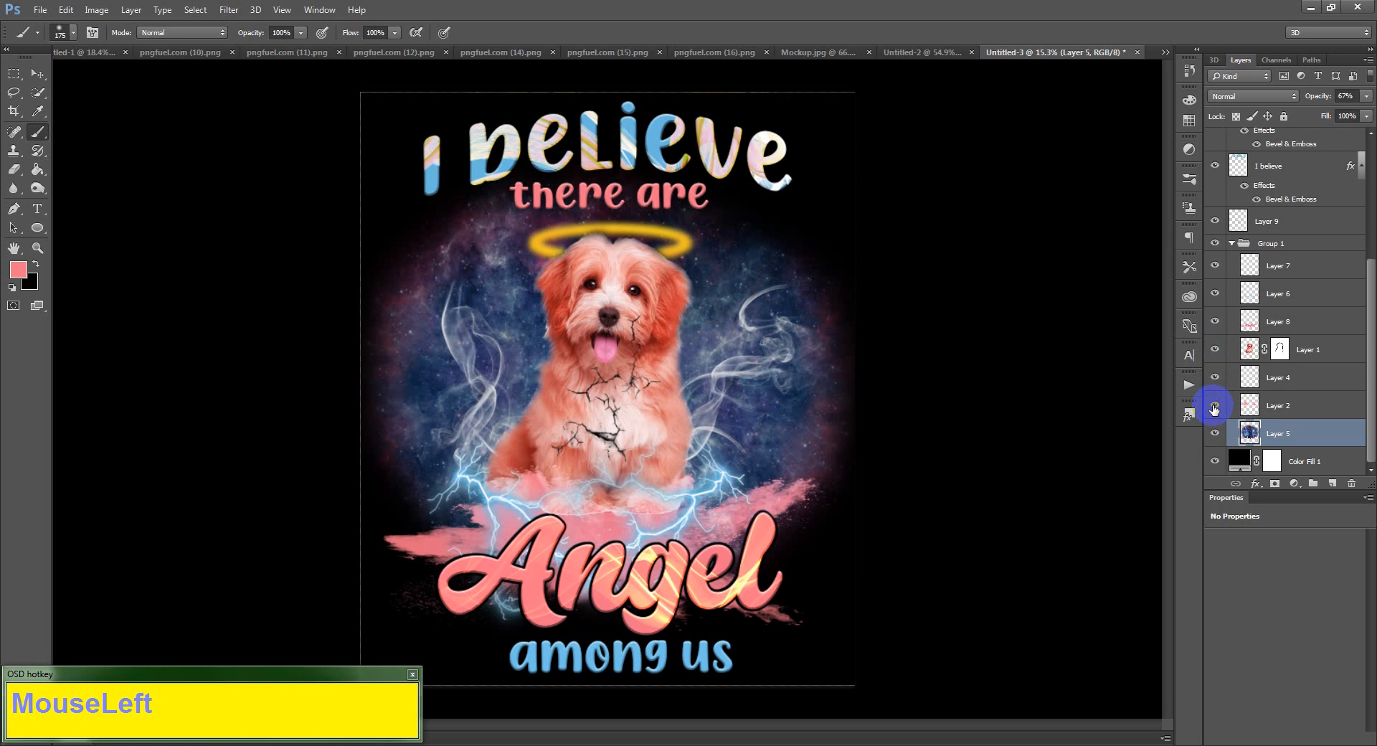
pyautogui.click(1214, 407)
# - Examine the layers above Group 1, checking the "I believe" lettering and Layer 4 by switching their visibility off and on
pyautogui.scroll(3, 1225, 368)
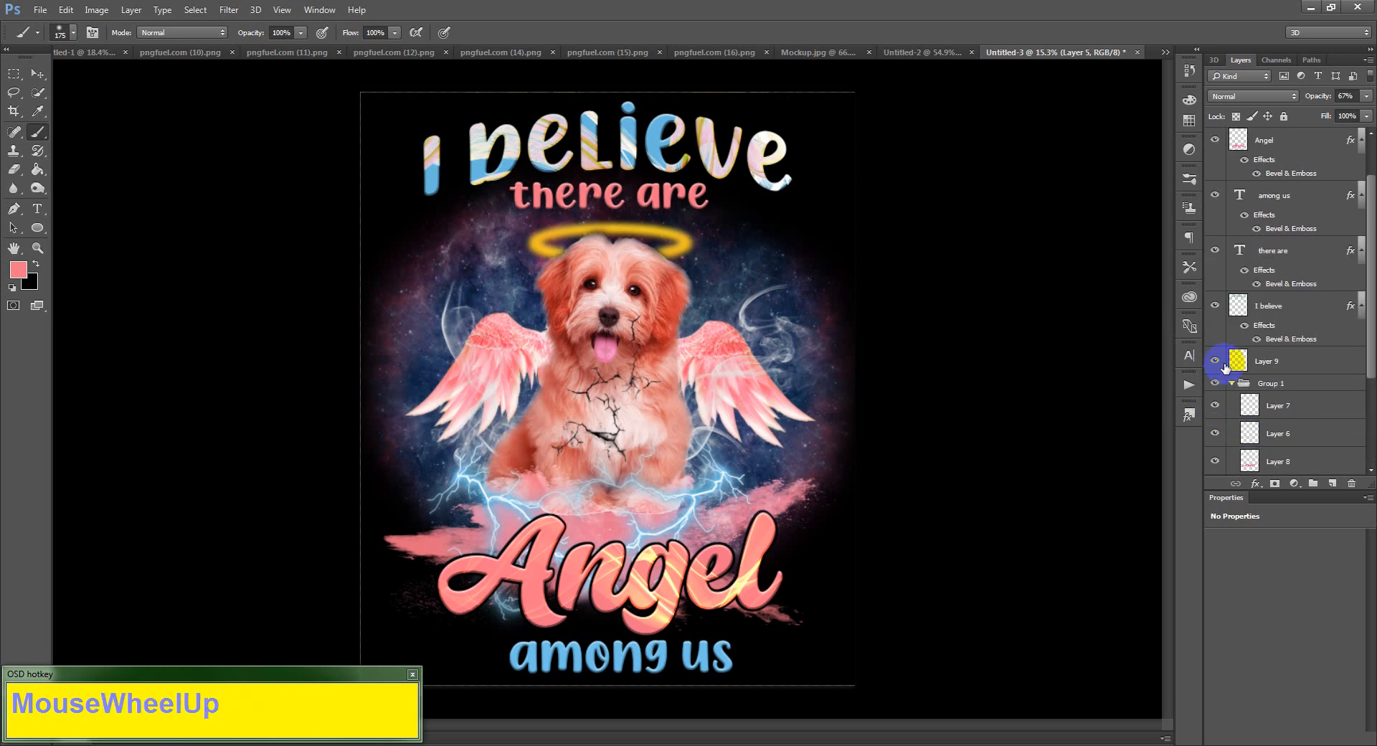
pyautogui.click(1215, 306)
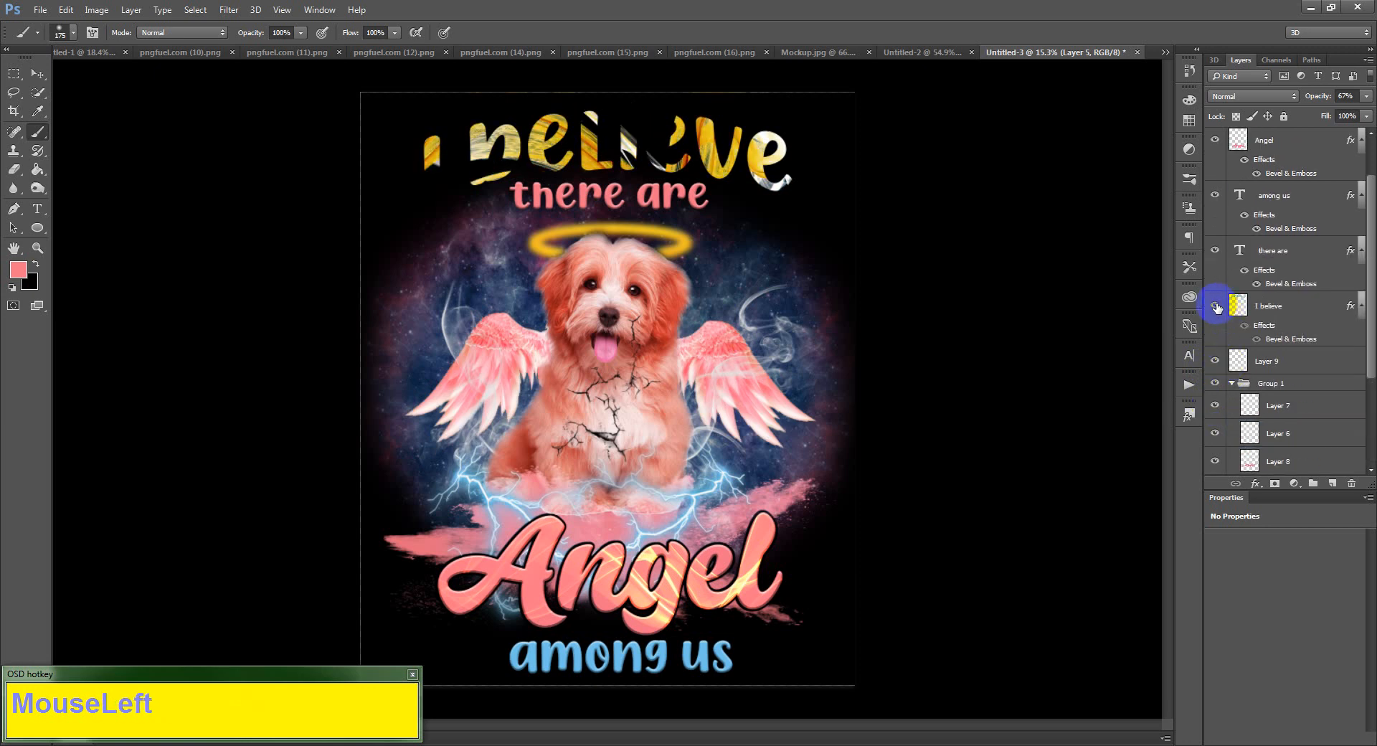
pyautogui.click(1215, 305)
pyautogui.scroll(3, 1220, 316)
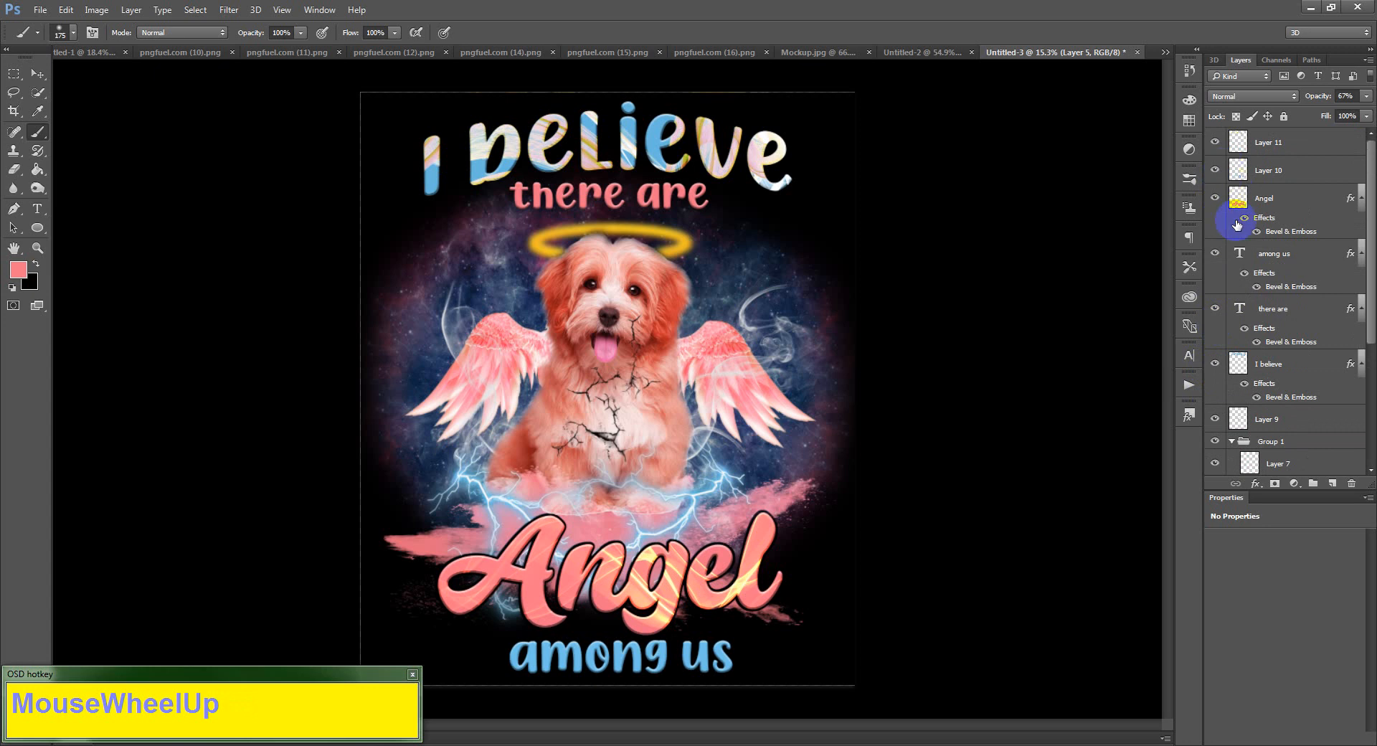
pyautogui.scroll(-5, 1252, 301)
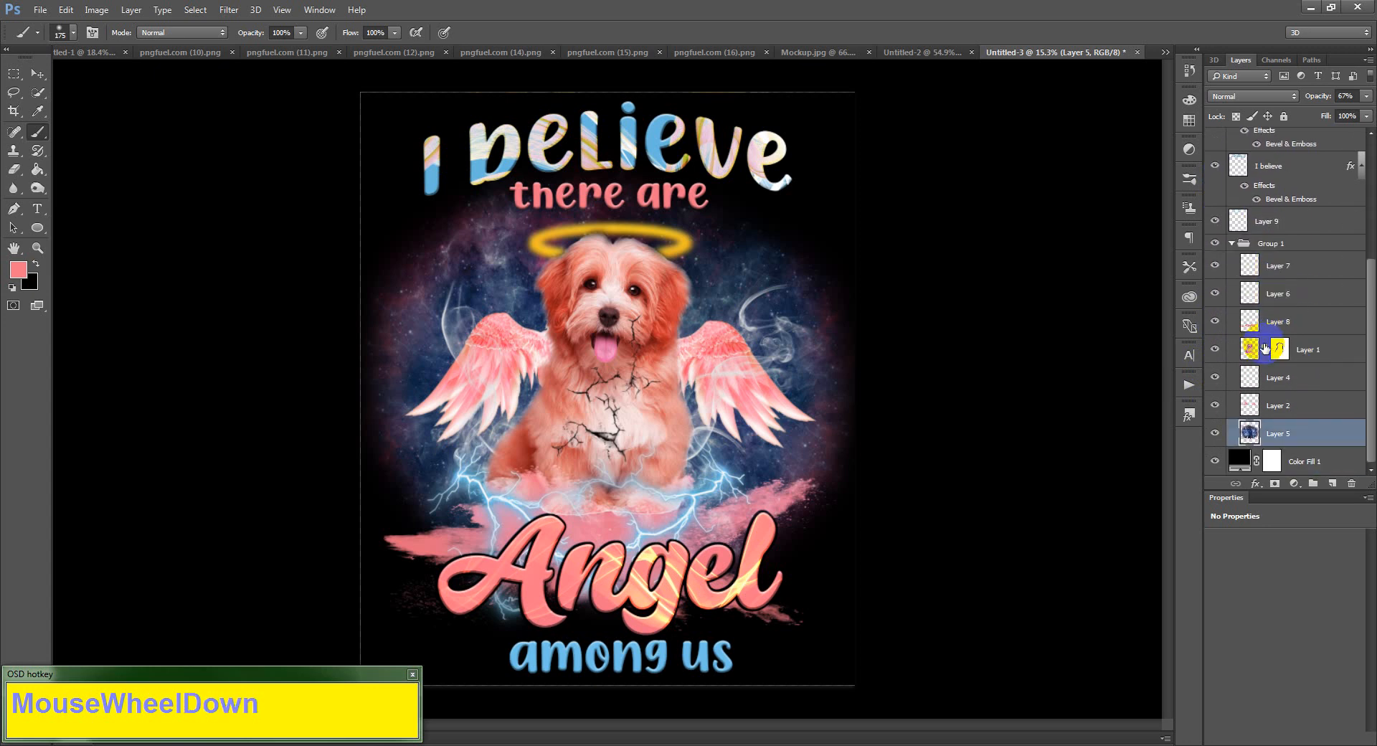
pyautogui.click(1216, 377)
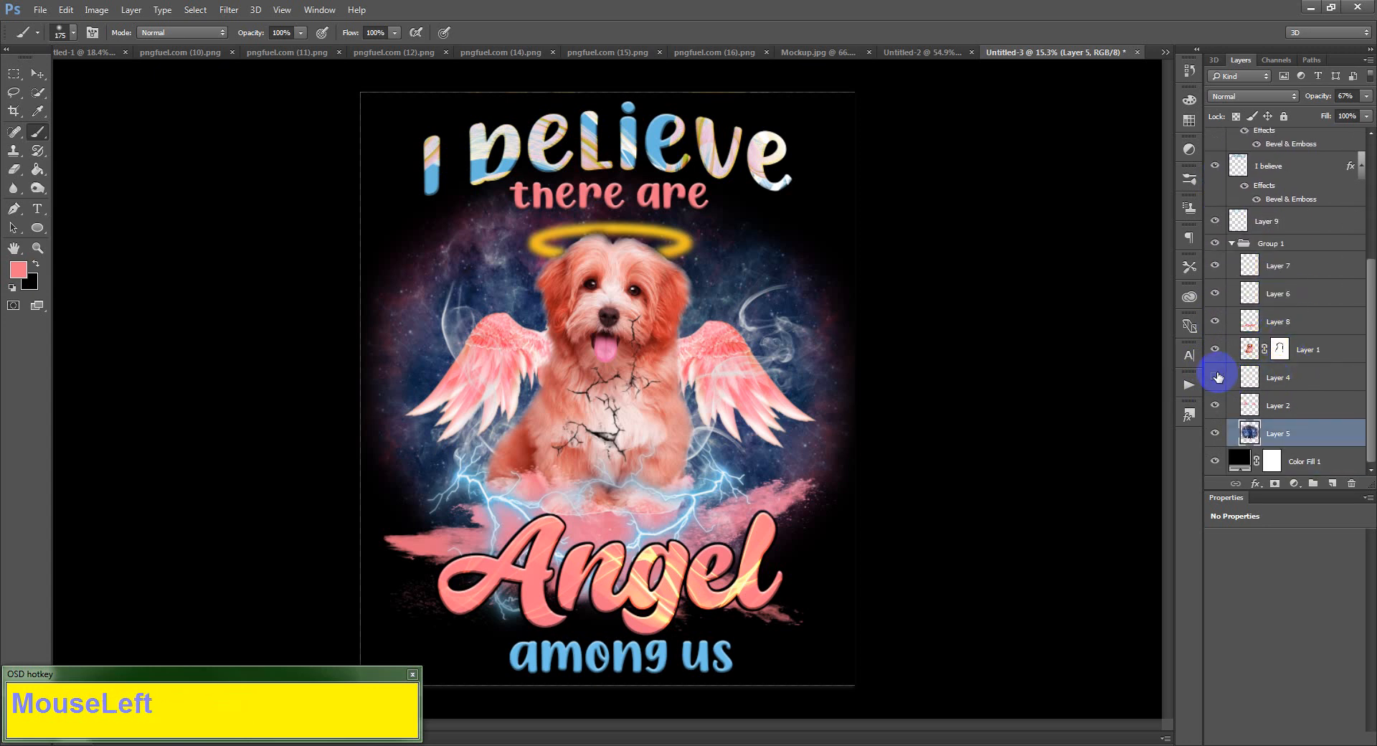
pyautogui.click(1217, 377)
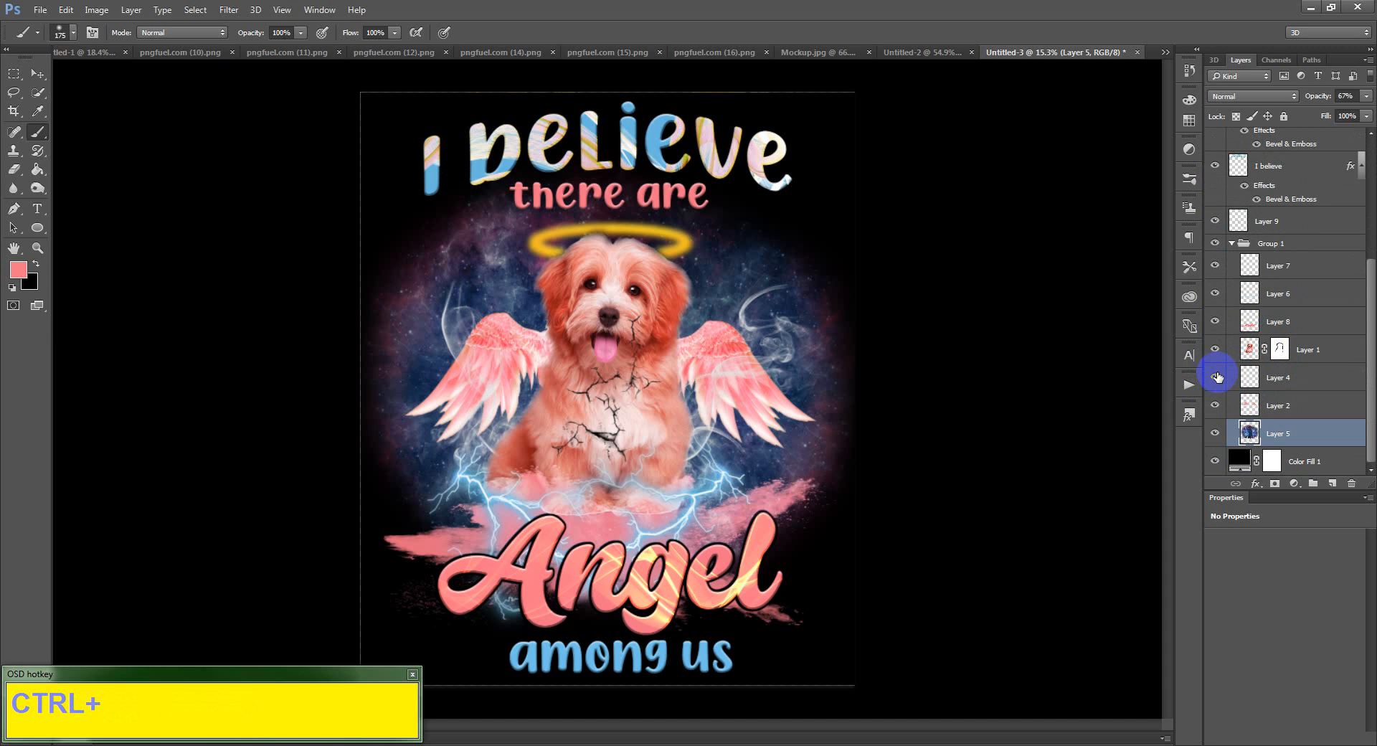
# - Place the crack texture on Layer 9 inside Group 1 directly above Layer 1 and shift it right toward the dog's wing
pyautogui.click(1219, 222)
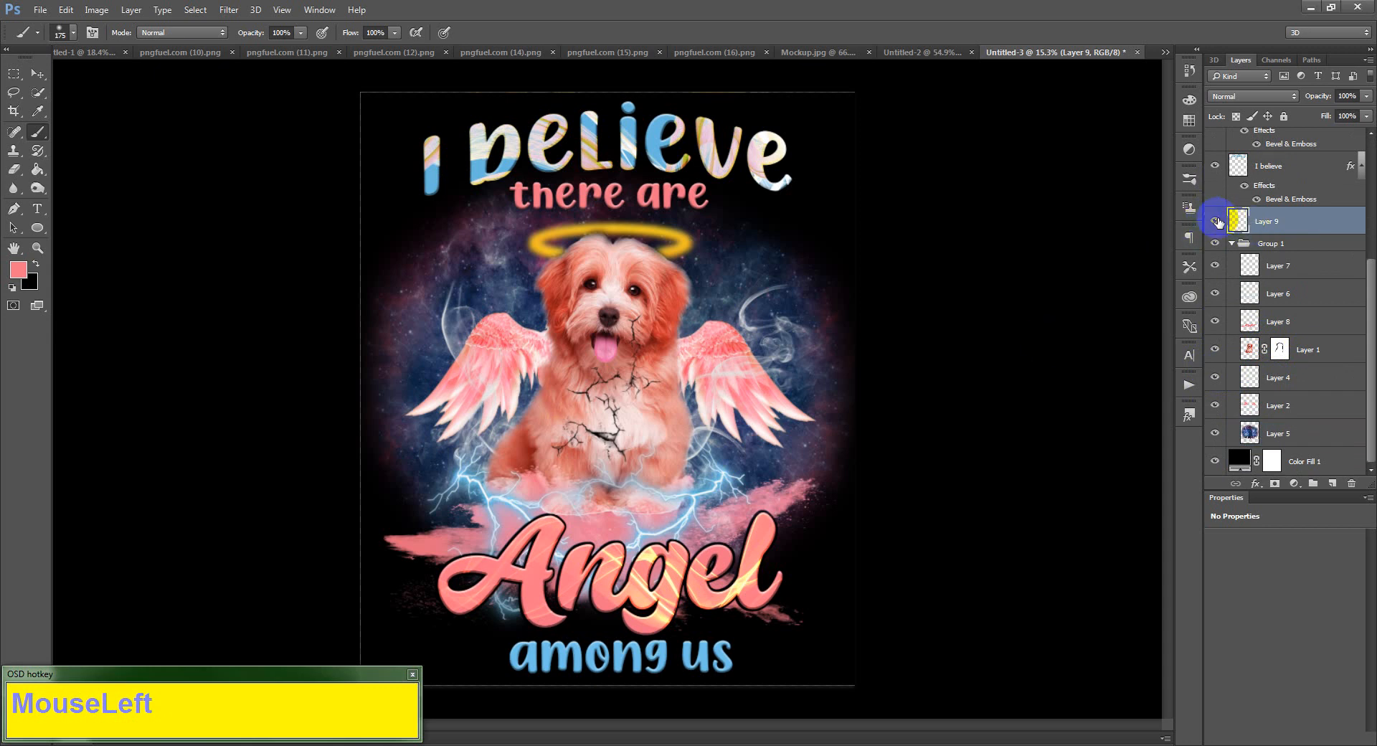
pyautogui.click(1216, 222)
pyautogui.click(1217, 222)
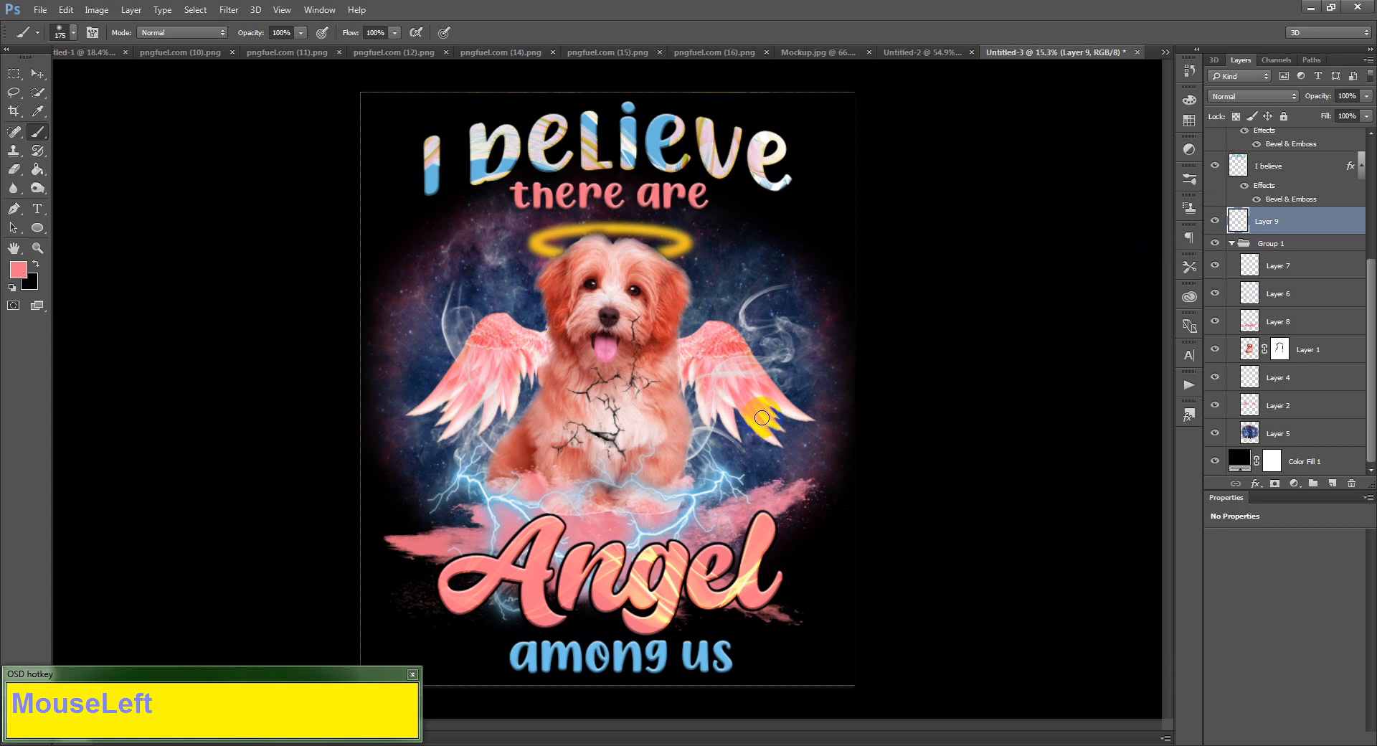
pyautogui.press('v')
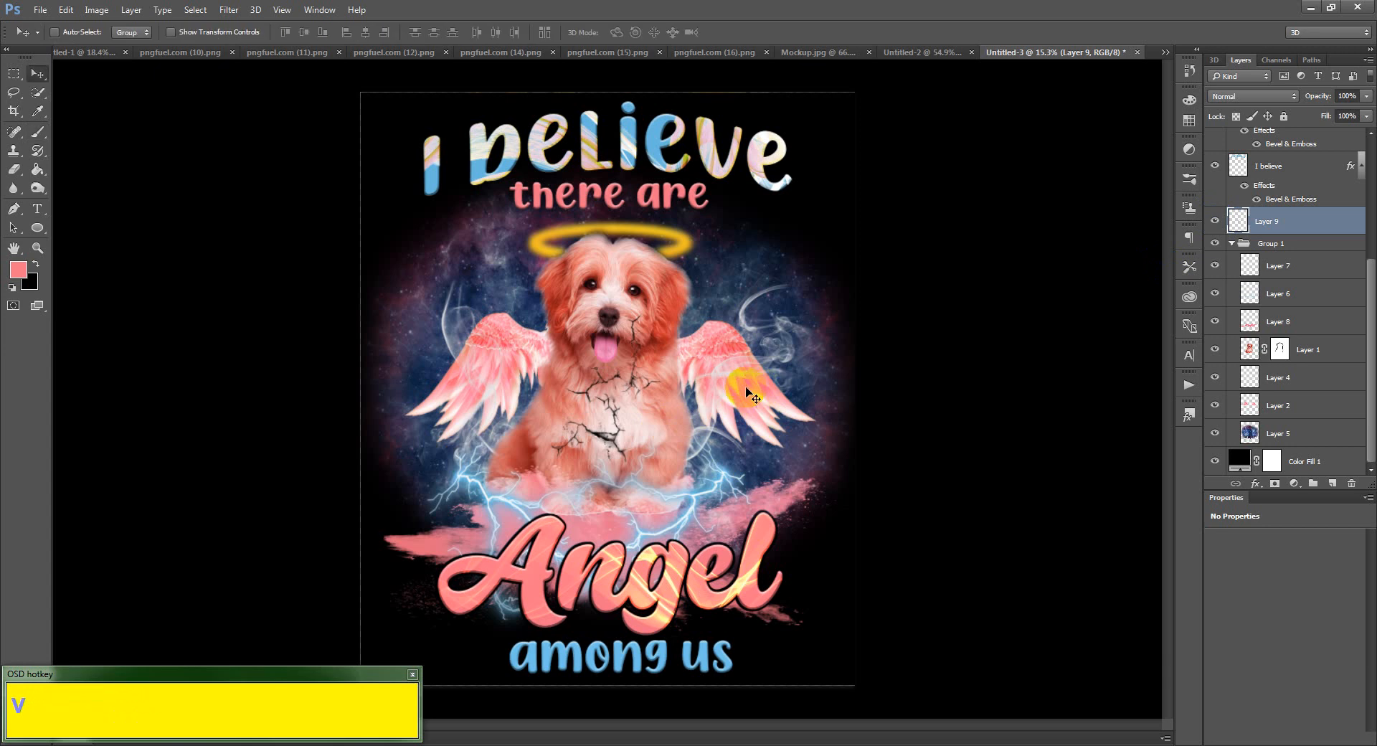
pyautogui.press('ctrl')
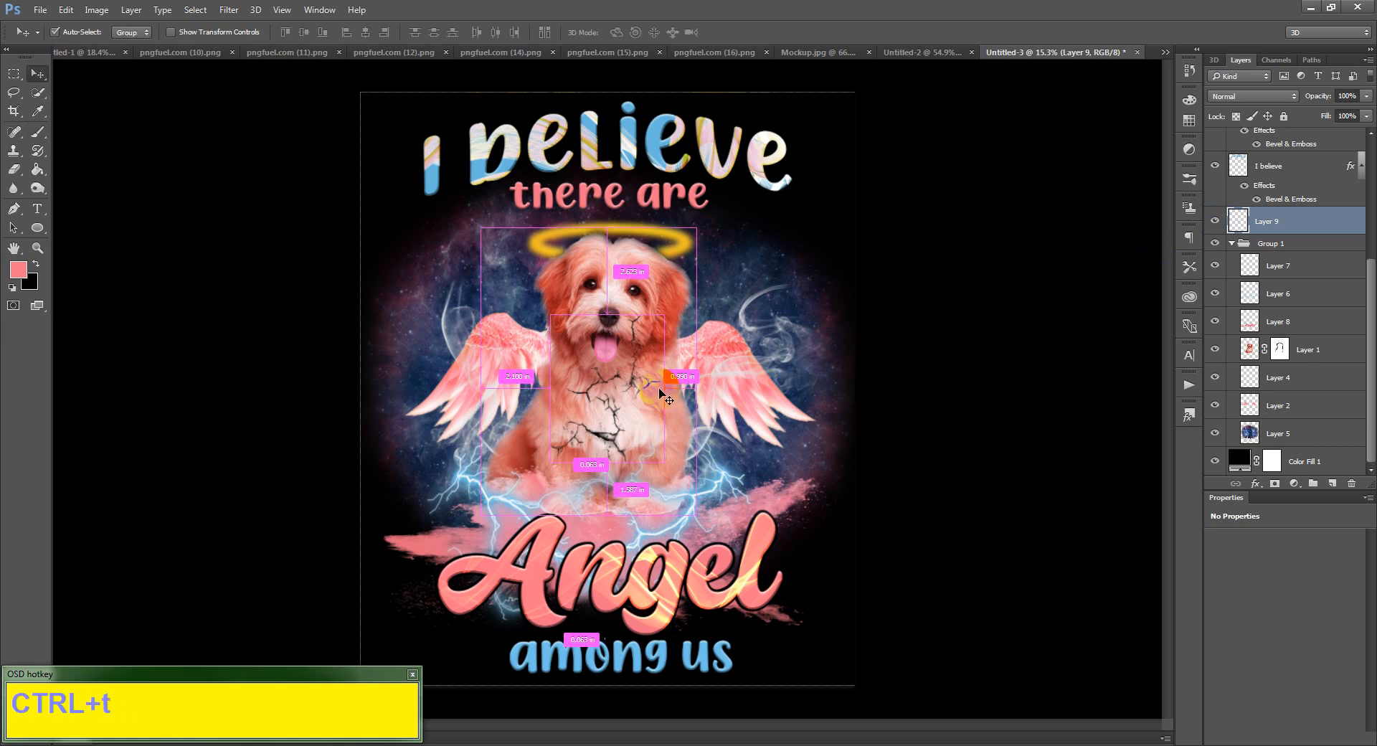
pyautogui.hotkey('ctrl', 't')
pyautogui.press('Return')
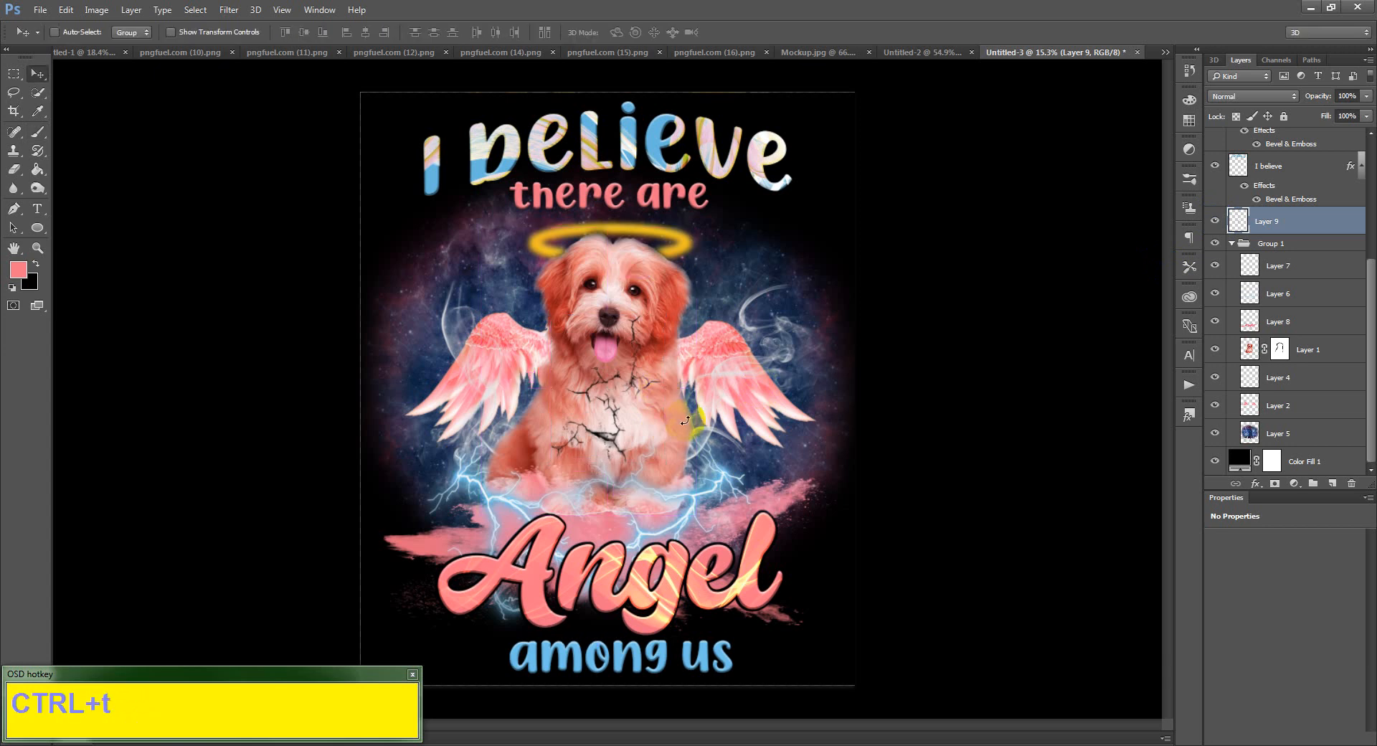
pyautogui.moveTo(1291, 222); pyautogui.dragTo(1291, 327)
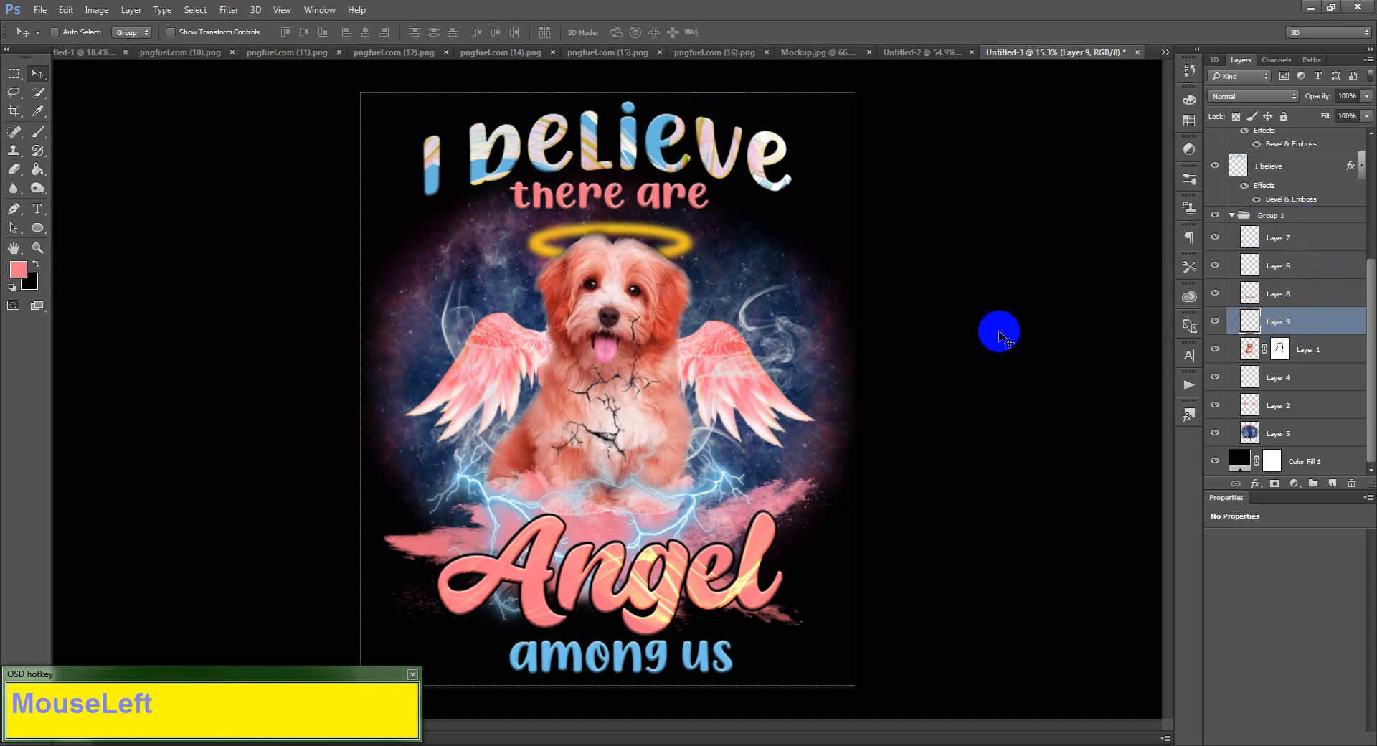
pyautogui.moveTo(657, 380); pyautogui.dragTo(743, 364)
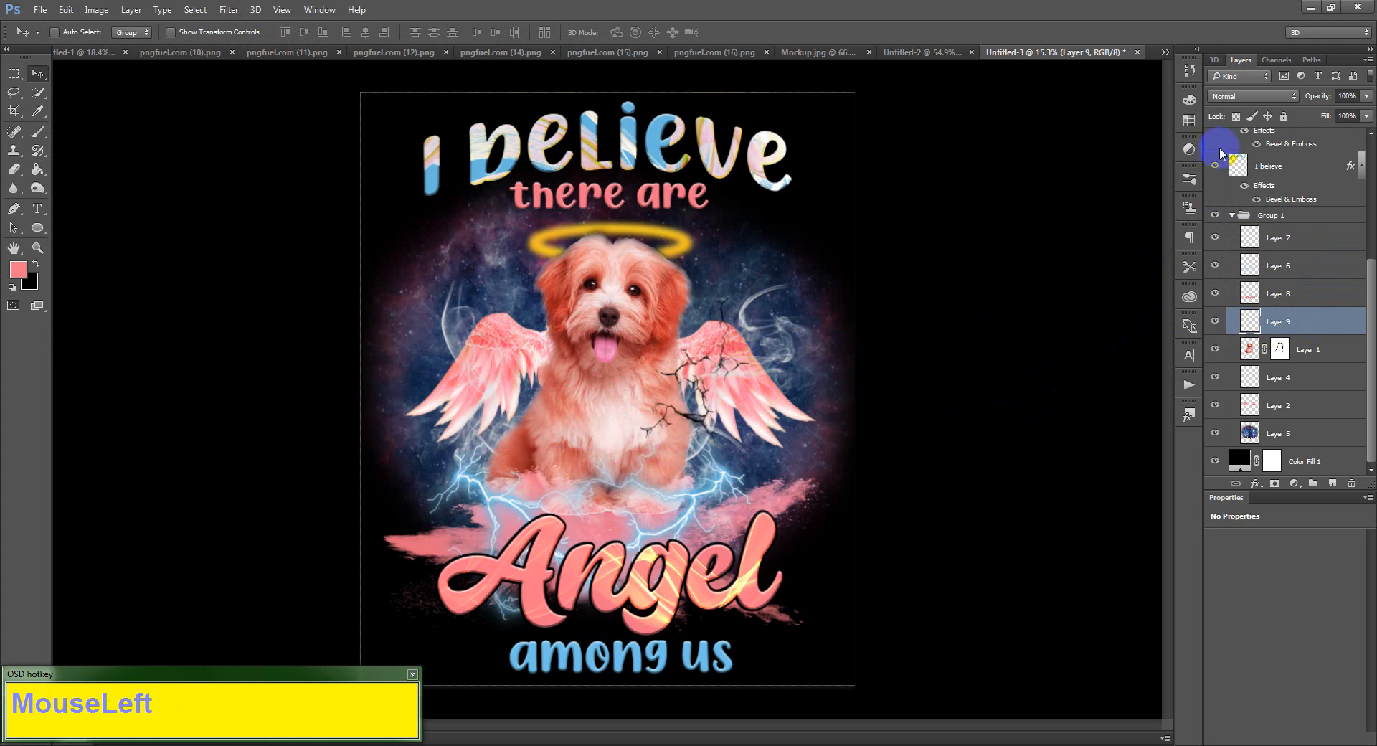
# - Try Multiply and Darker Color on Layer 9's crack texture, and settle on the Overlay blend mode
pyautogui.click(1227, 96)
pyautogui.click(1228, 151)
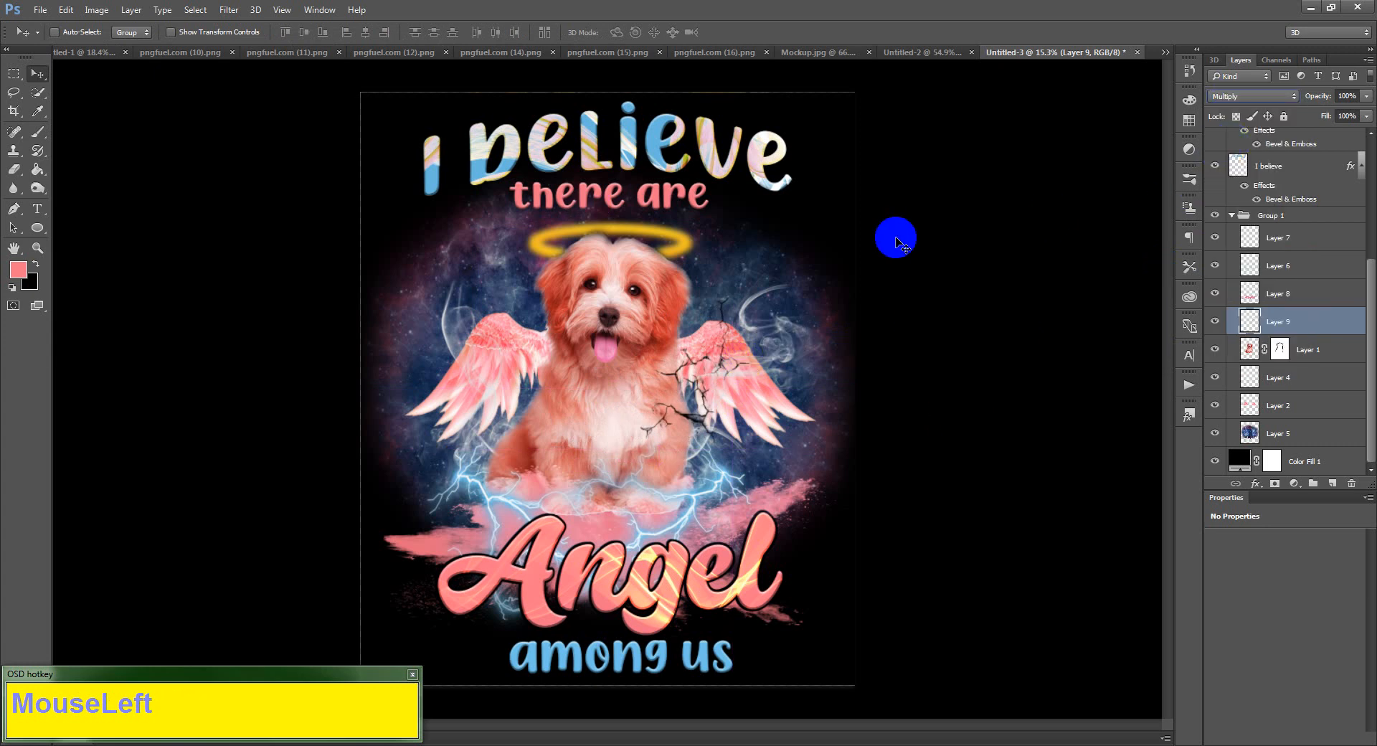
pyautogui.scroll(-1, 887, 257)
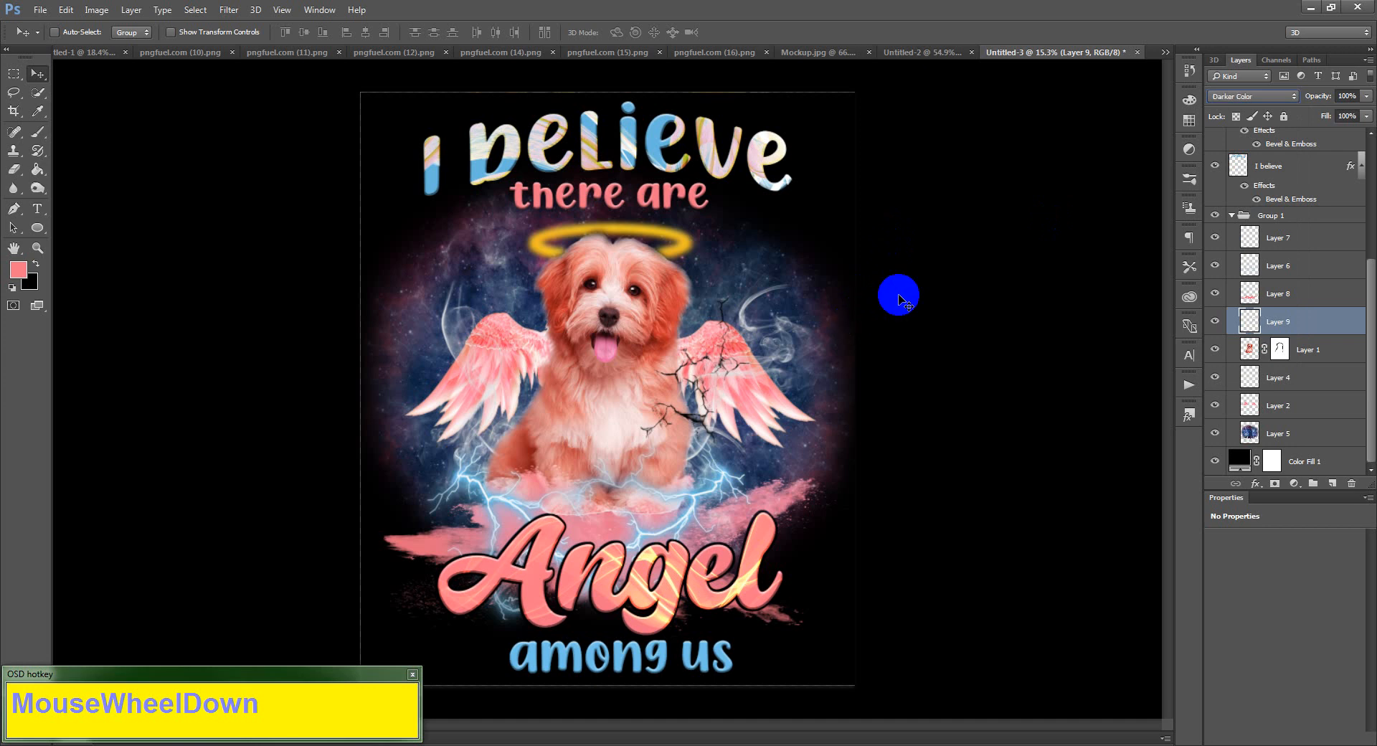
pyautogui.scroll(-1, 897, 295)
pyautogui.scroll(1, 898, 295)
pyautogui.scroll(-1, 898, 296)
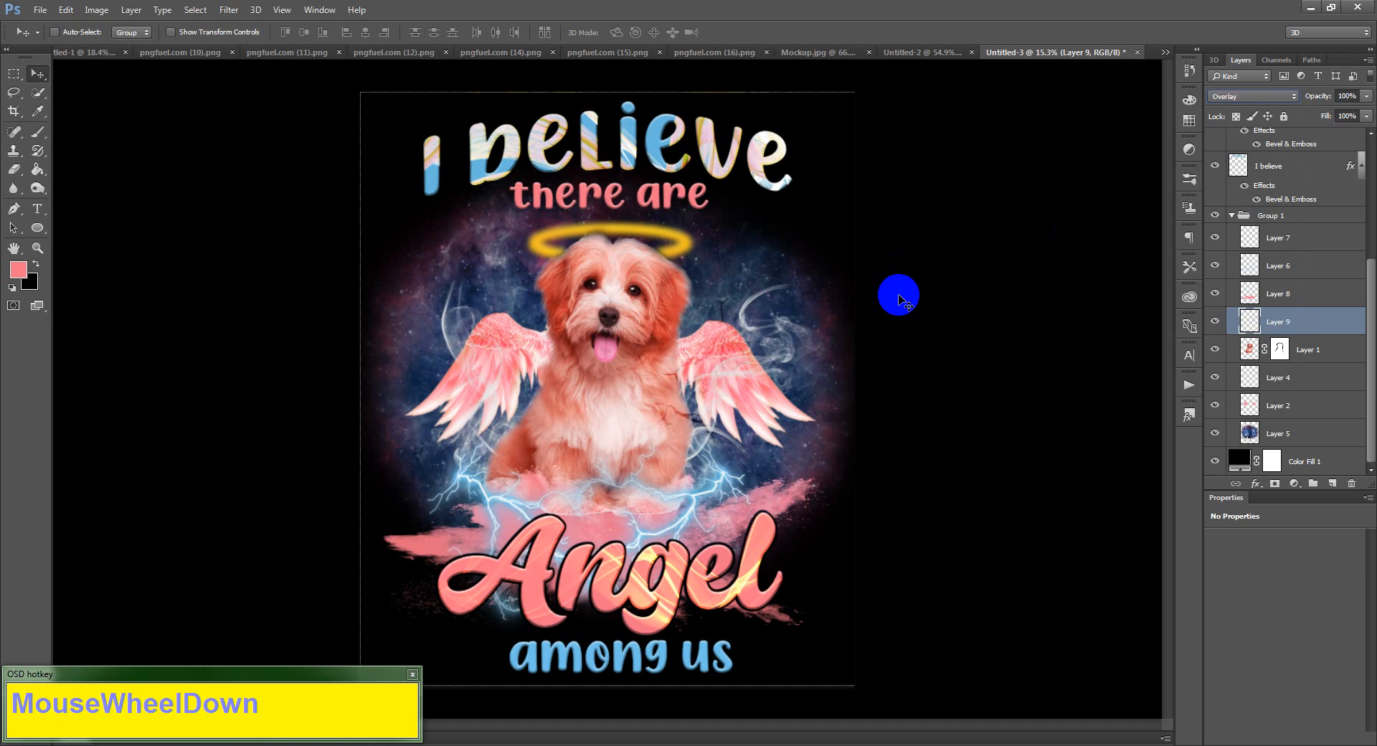
# - Hide the crack texture on Layer 9 so the dog and wings show without cracks
pyautogui.click(1215, 327)
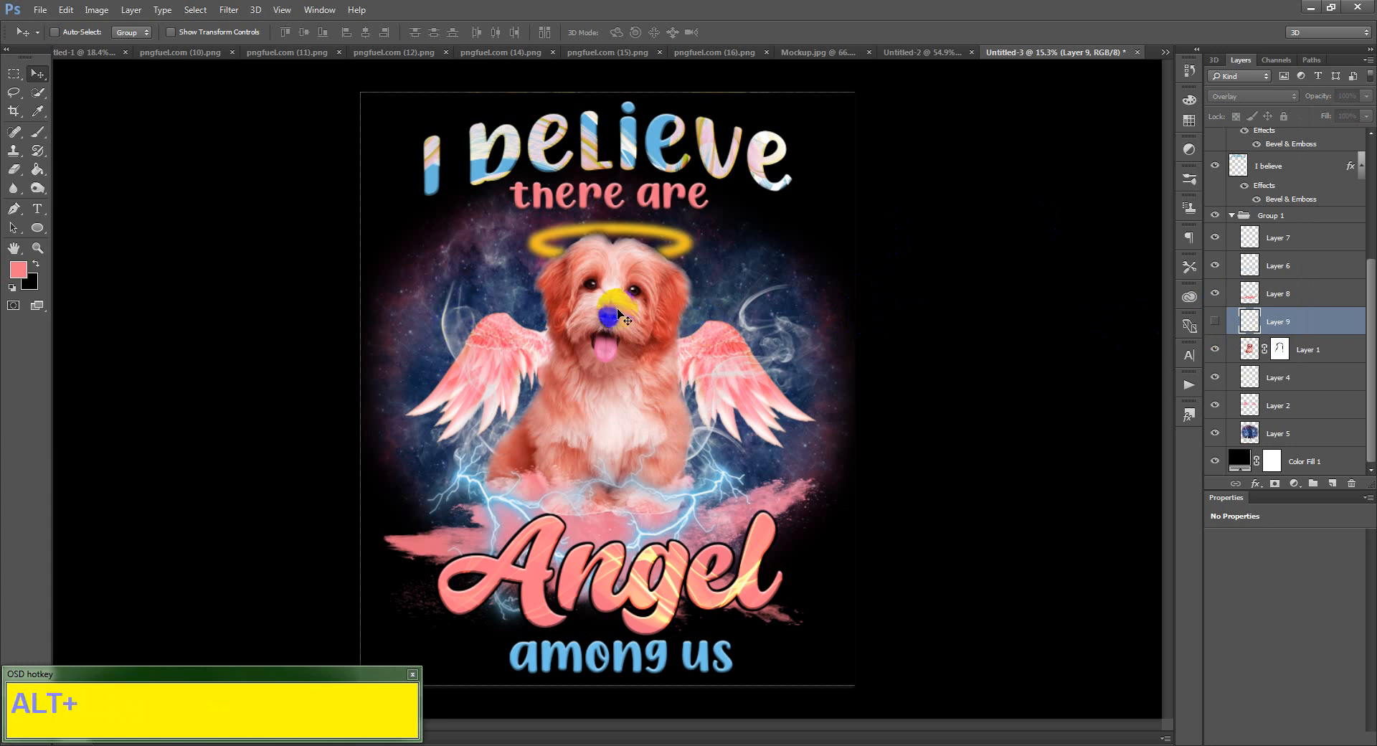
pyautogui.scroll(-1, 517, 359)
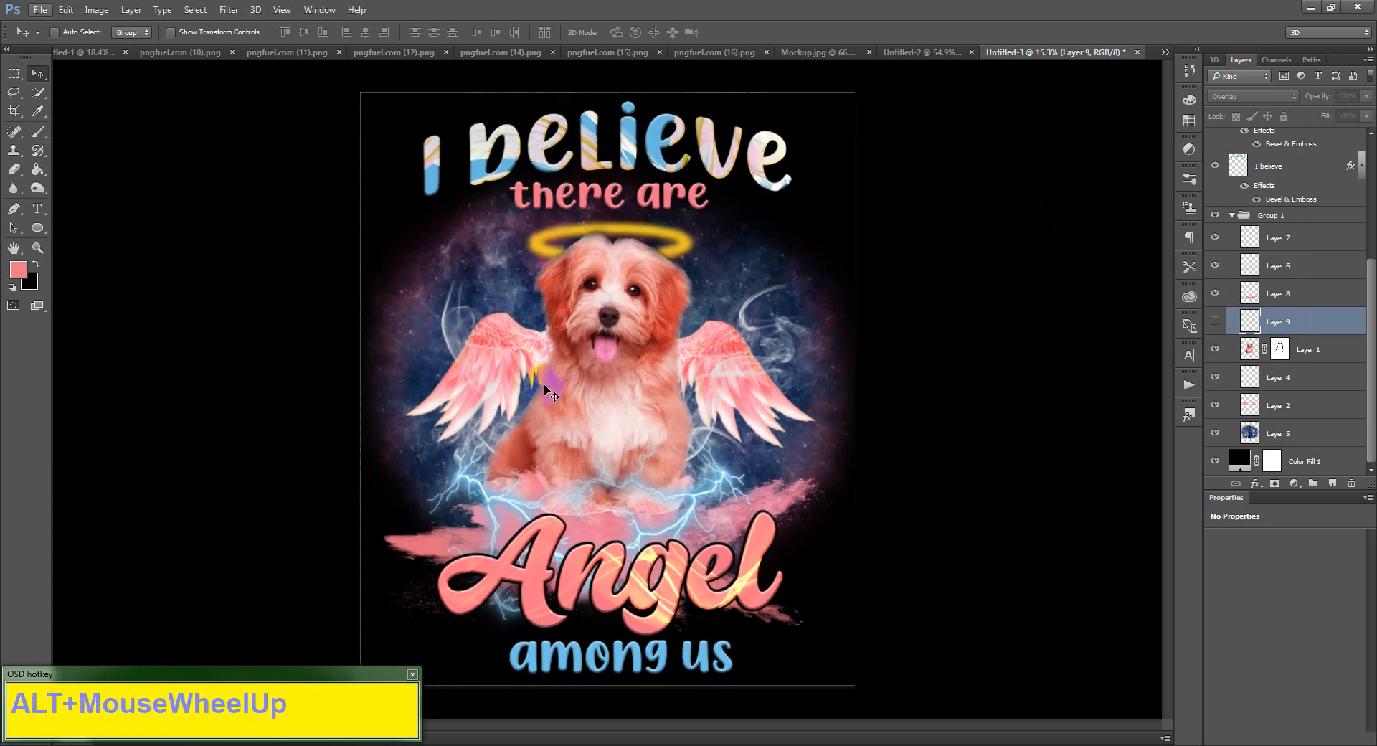
pyautogui.keyDown('alt'); pyautogui.scroll(1, 547, 480); pyautogui.keyUp('alt')
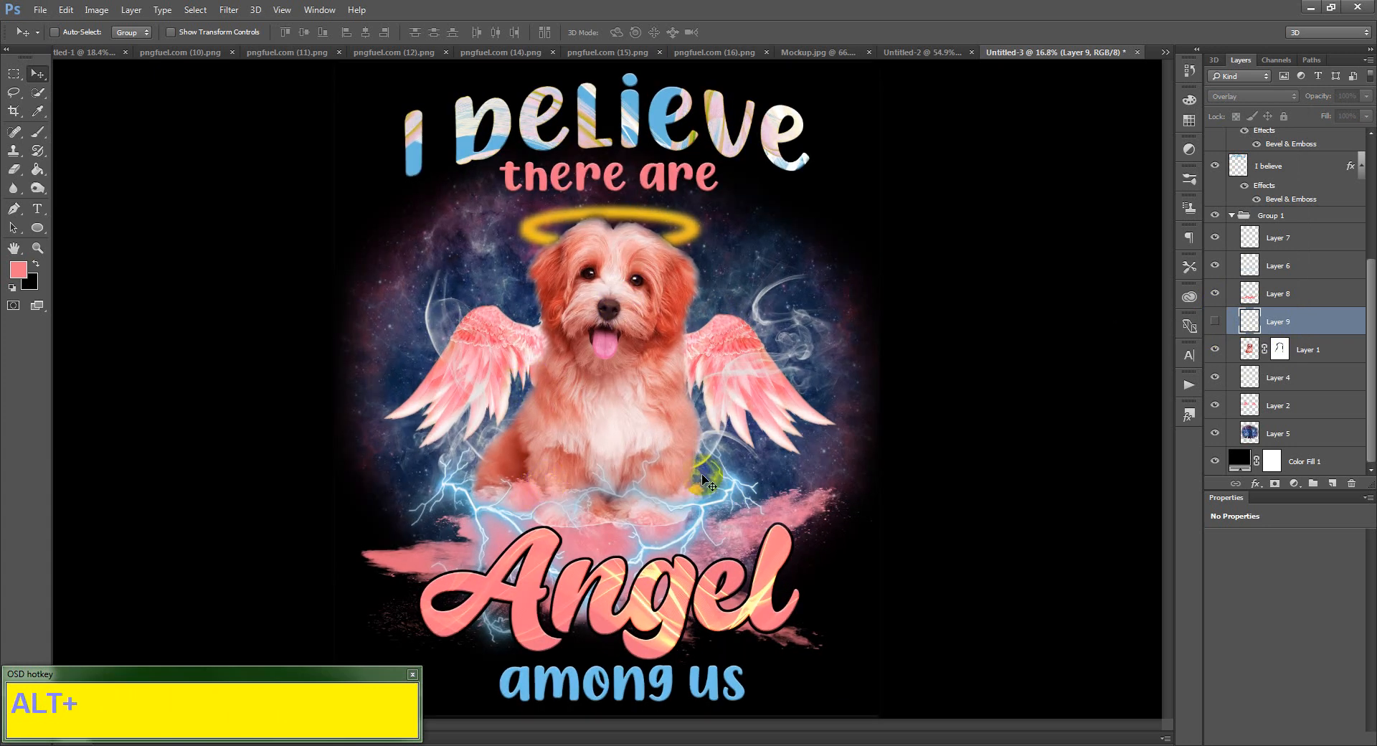
pyautogui.moveTo(753, 478); pyautogui.dragTo(861, 485)
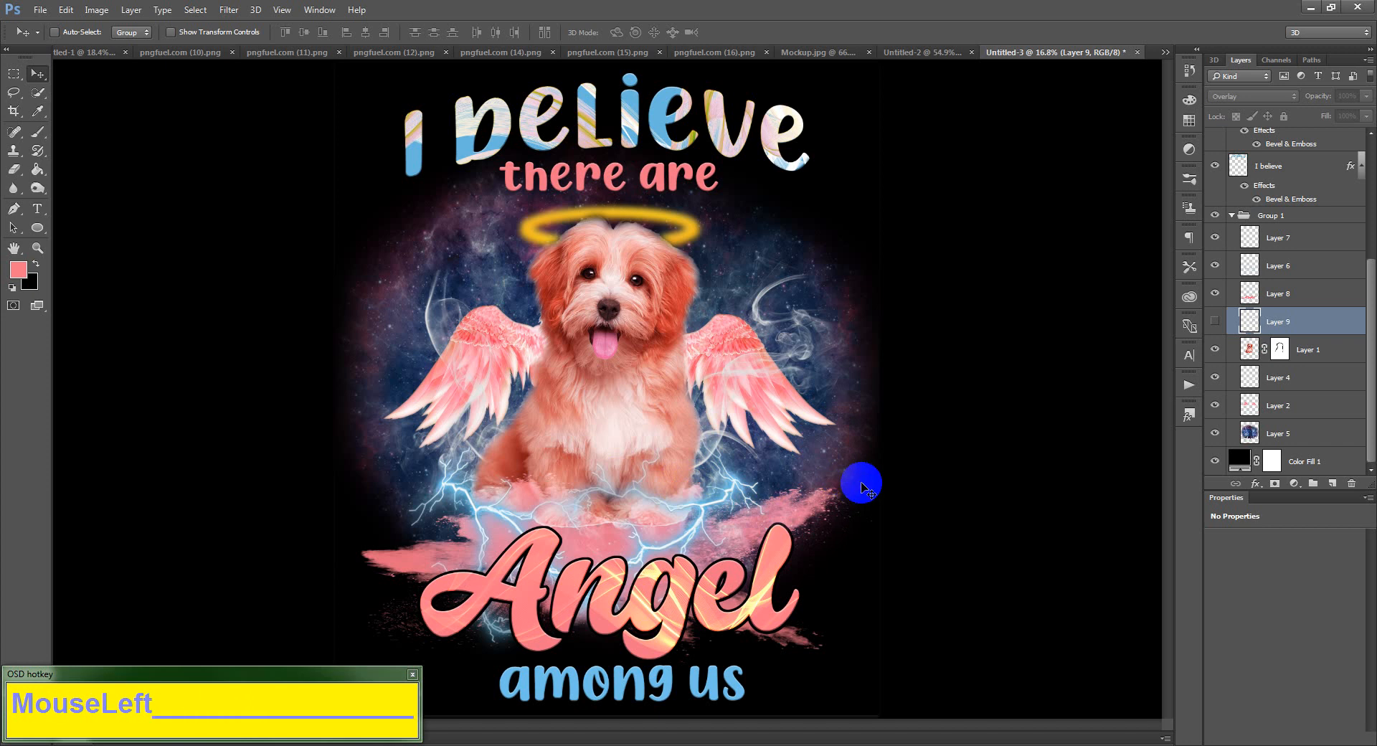